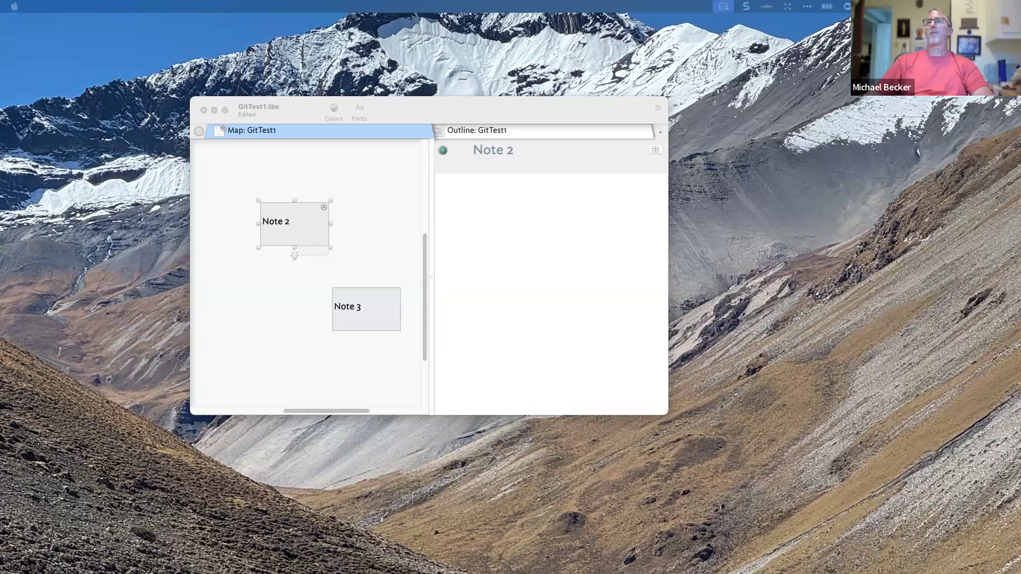
key("Return")
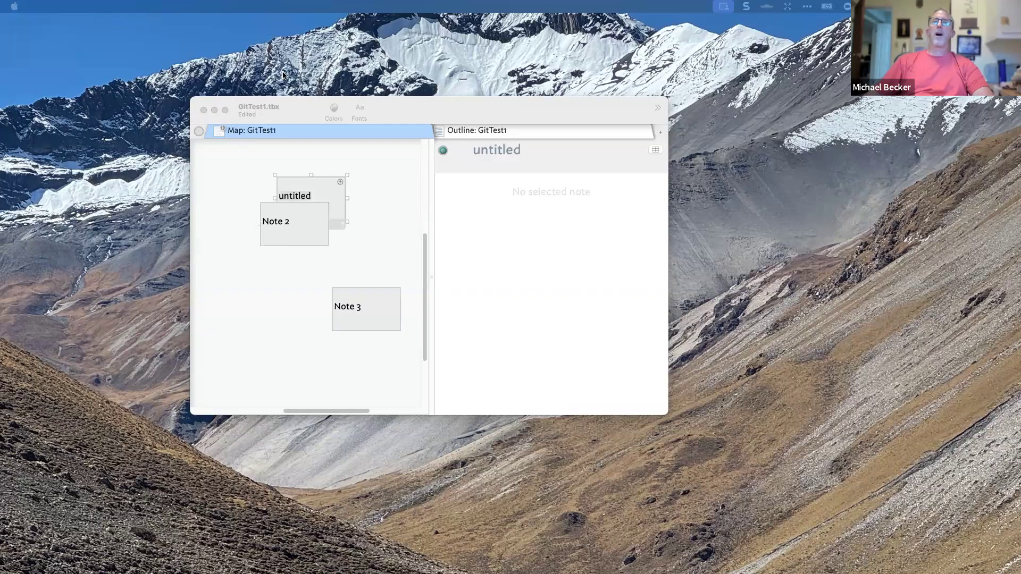
left_click_drag(304, 108, 357, 139)
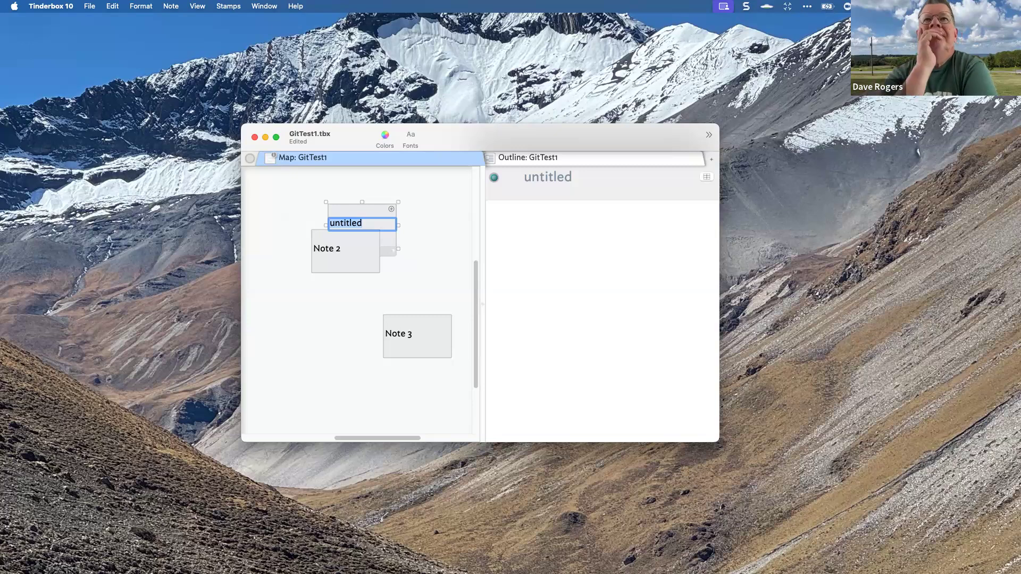
left_click(400, 212)
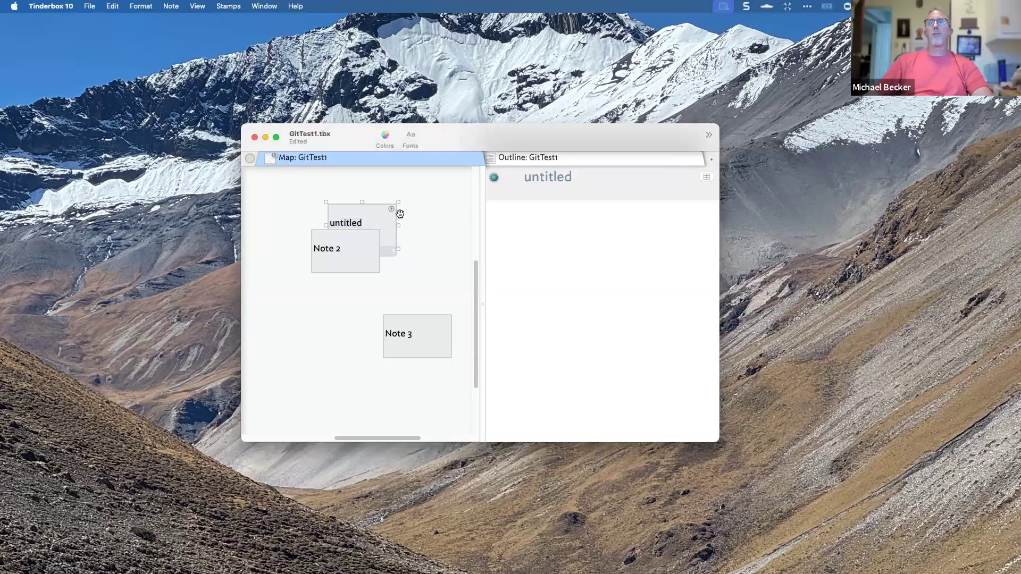
left_click(388, 211)
key("Delete")
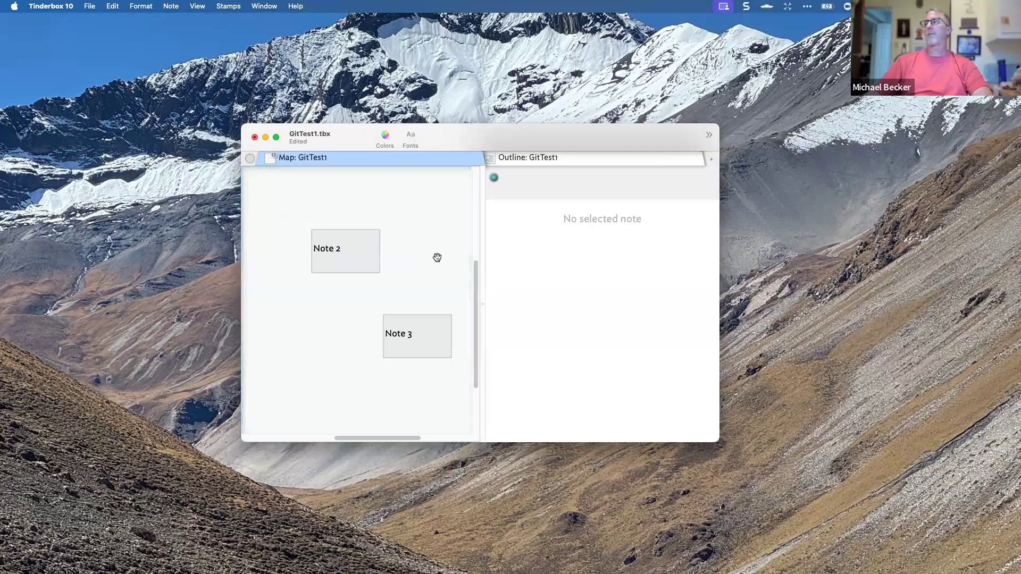
Select Note 2 on the map and add a new stamp in the document's stamp settings
left_click(219, 7)
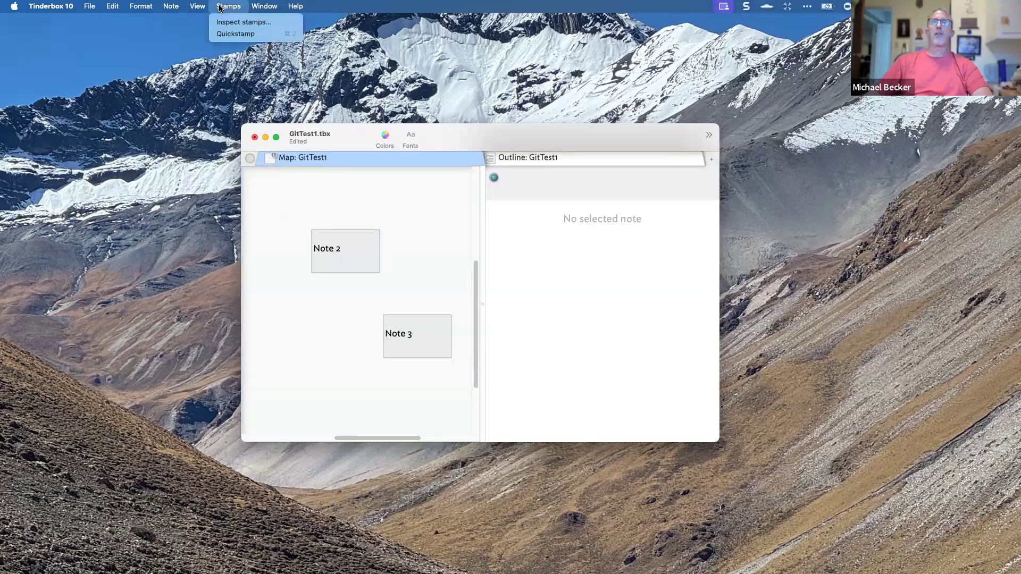
left_click(364, 247)
left_click_drag(363, 247, 367, 244)
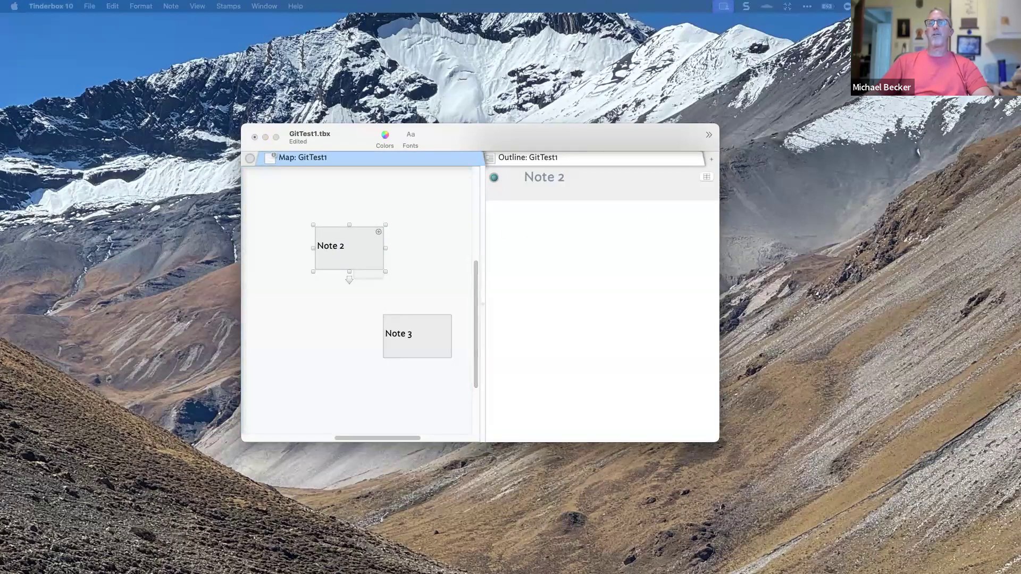
key("super+1")
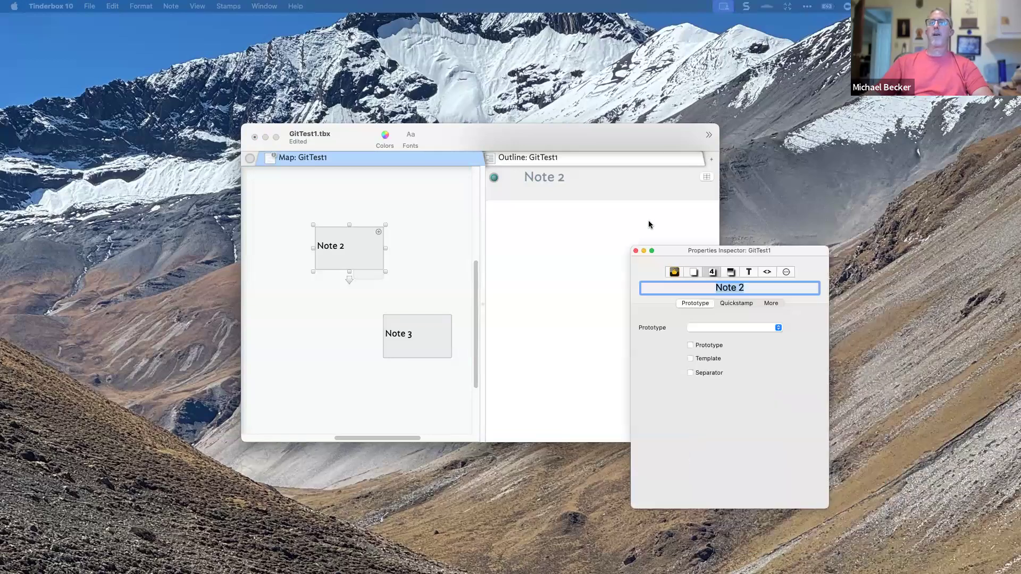
left_click(648, 240)
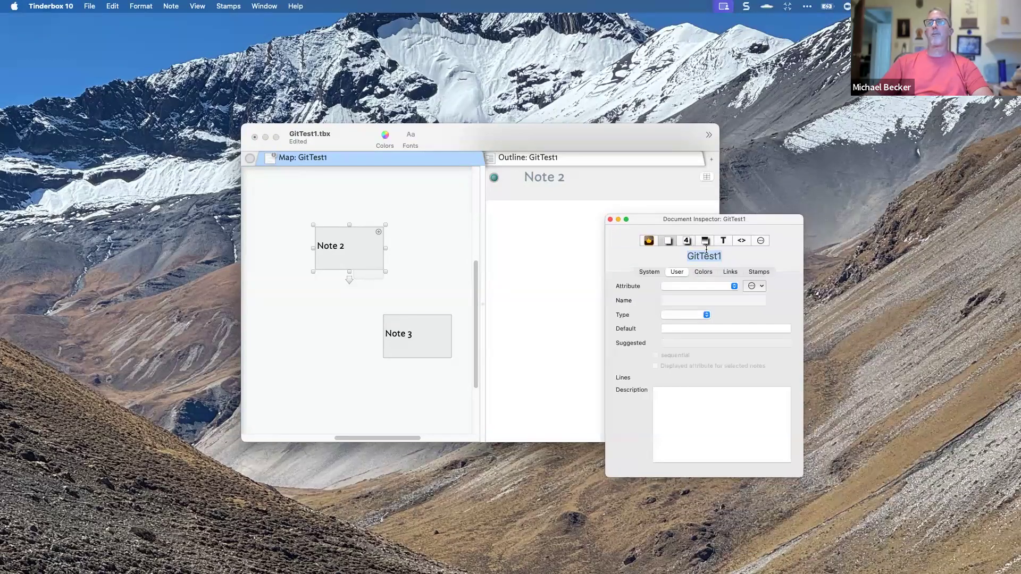
left_click(758, 271)
left_click(786, 347)
left_click(734, 408)
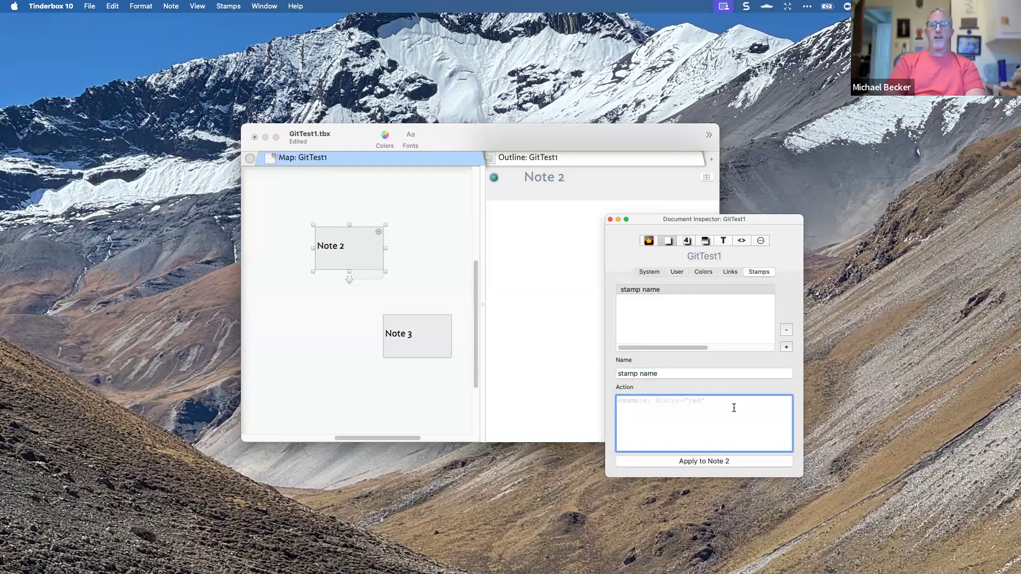
Set the new stamp's action to $Color="red"; and apply it to Note 2
type("$Color")
key("Down")
key("Return")
type("=")
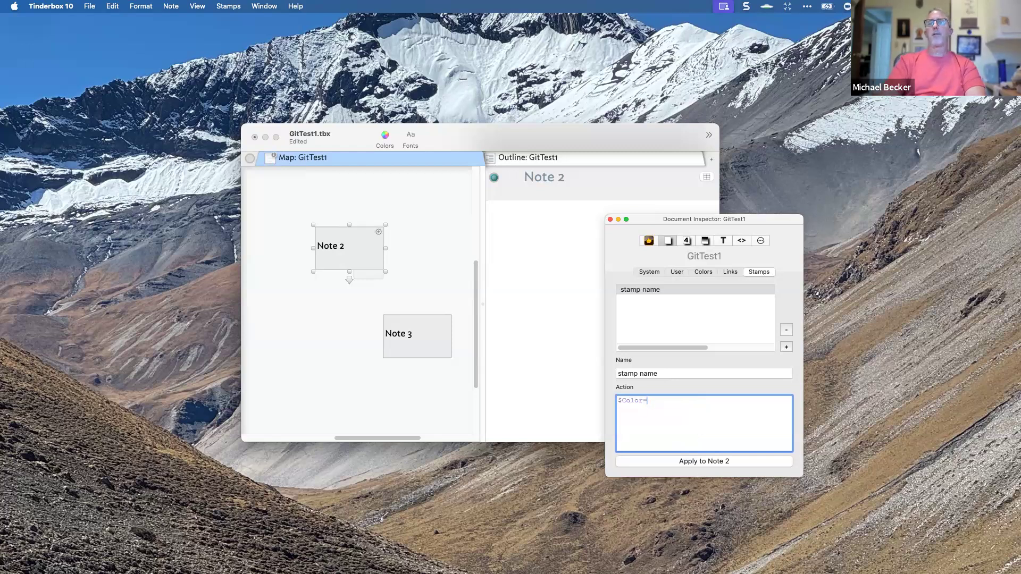
type("\"red\";")
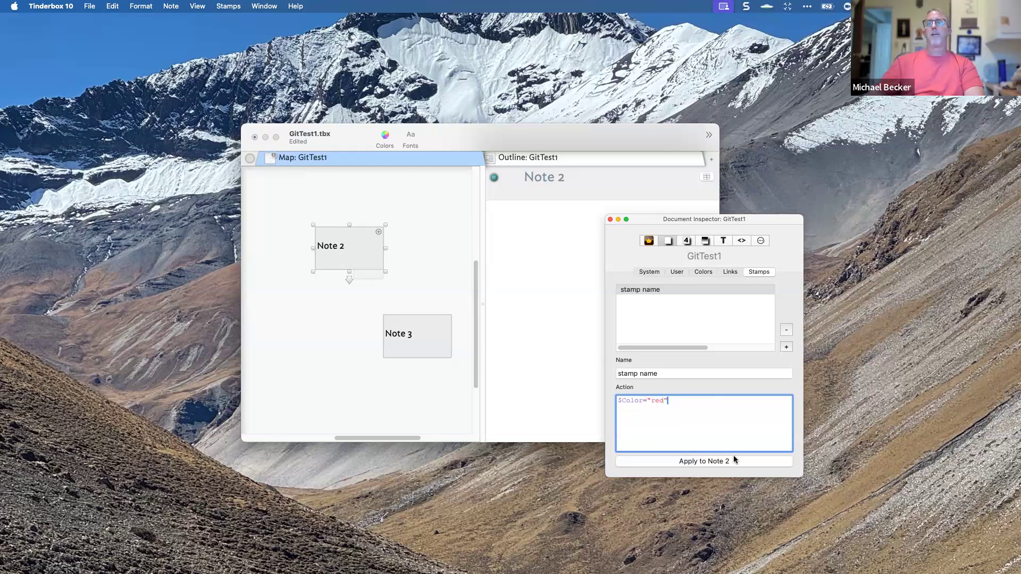
left_click(732, 460)
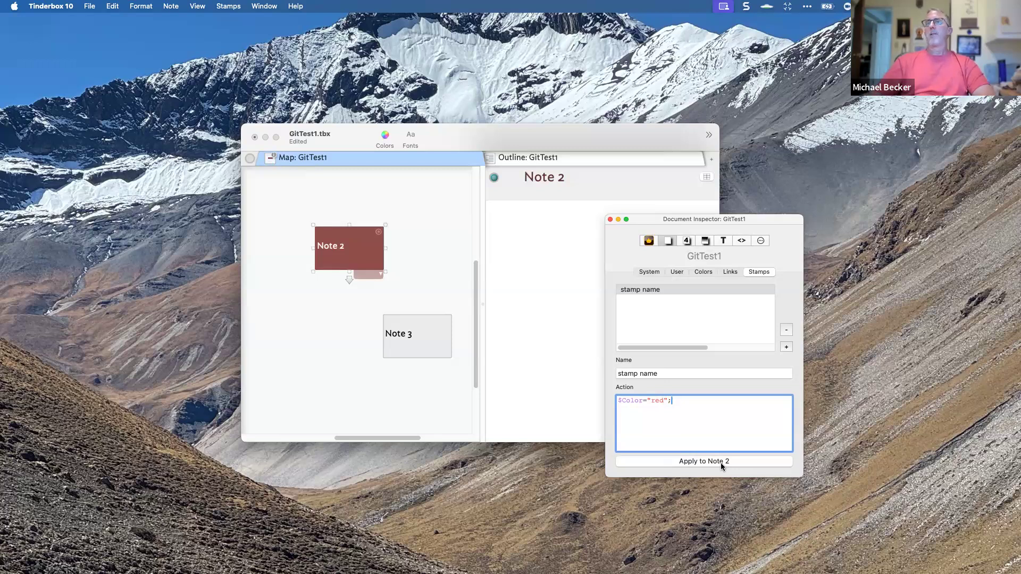
Rename the stamp "Change to red" and check that it is listed among the available stamps
left_click(410, 362)
left_click(408, 319)
left_click(238, 7)
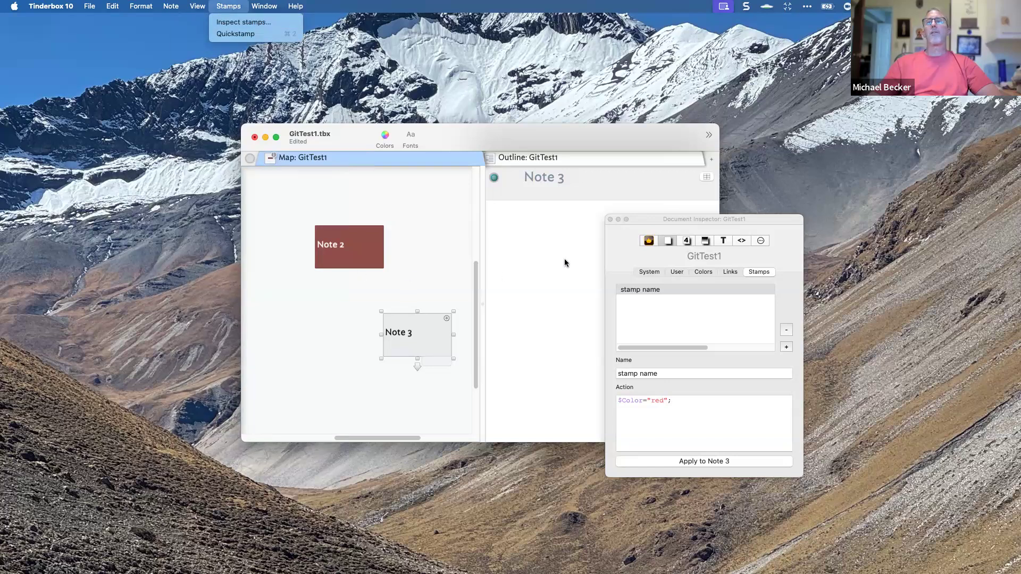
left_click(671, 378)
left_click_drag(672, 377, 578, 349)
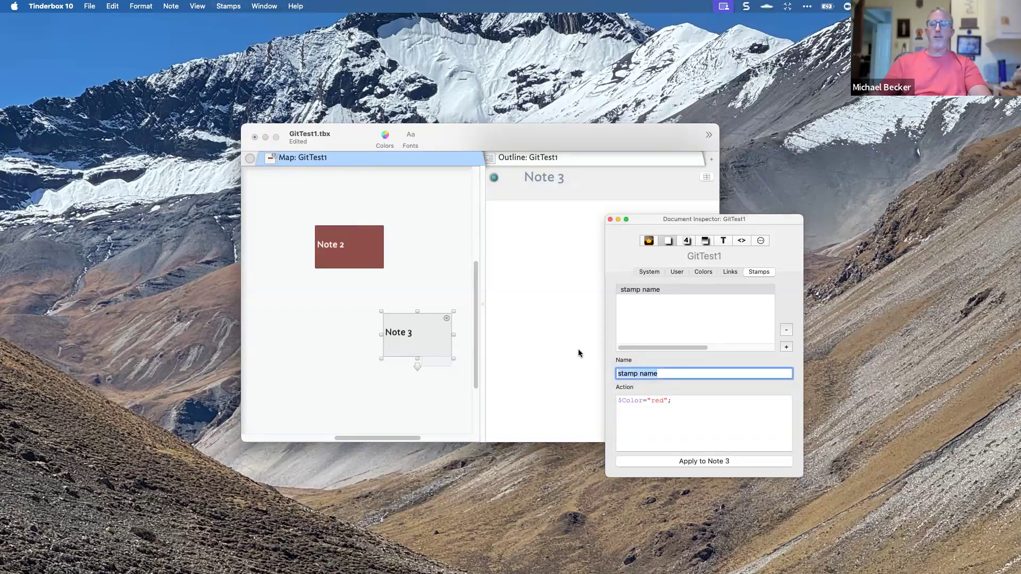
type("Change ")
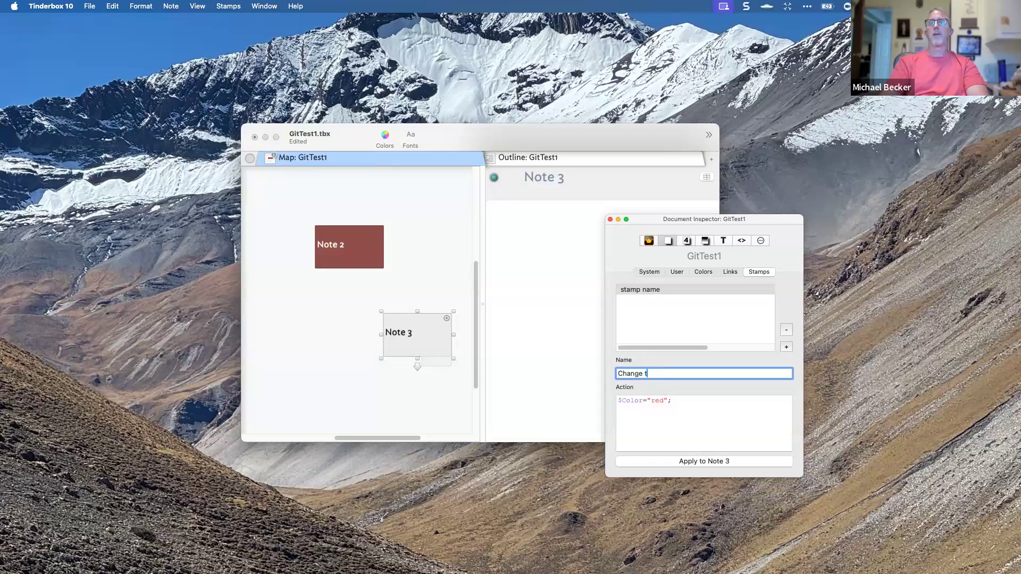
type("to red")
key("Return")
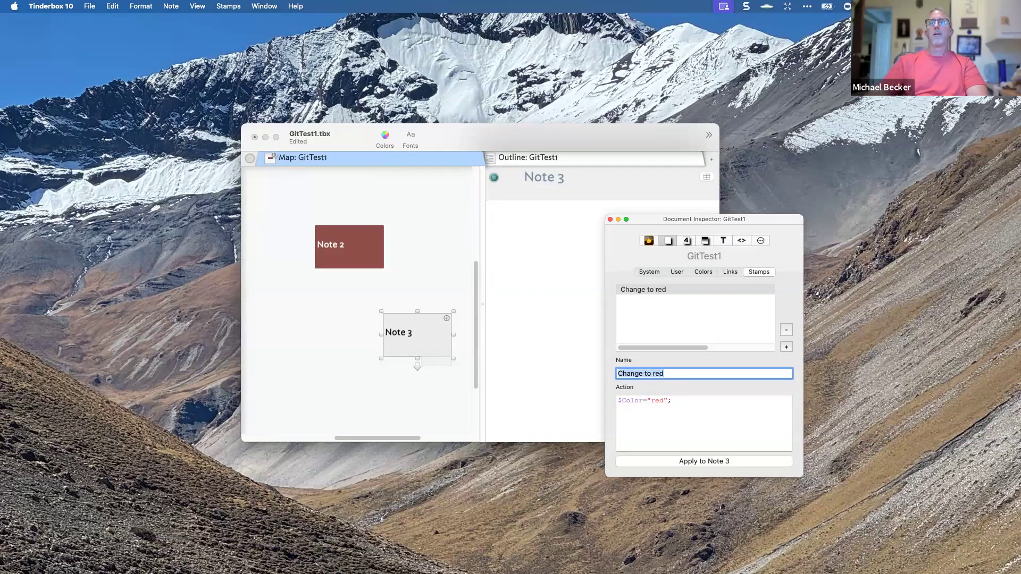
left_click(227, 6)
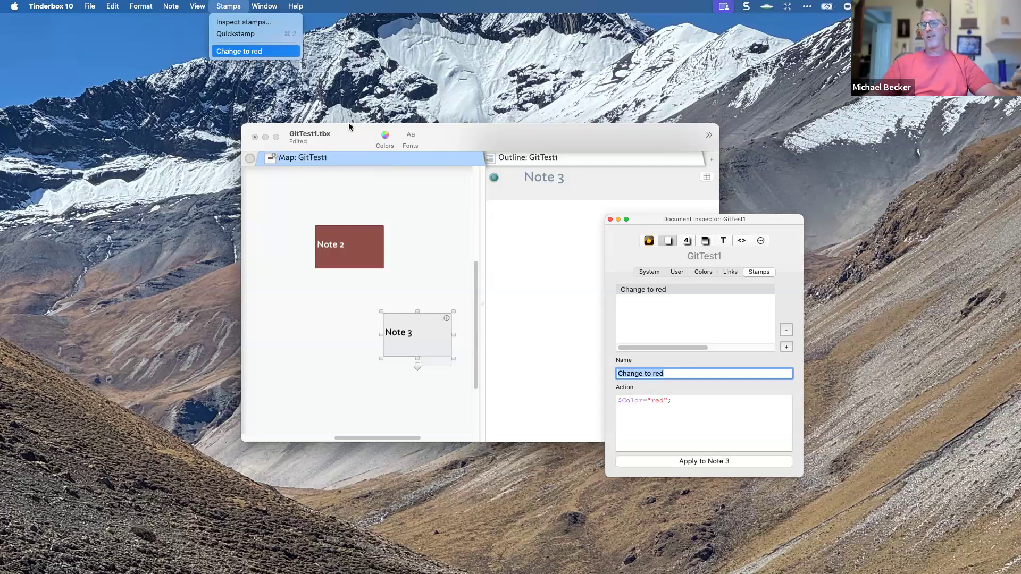
Create a note named "adF" in the empty map area above Note 3
left_click(398, 187)
double_click(399, 186)
type("adF")
key("Caps_Lock")
Apply the "Change to red" stamp to the adF note
left_click(215, 9)
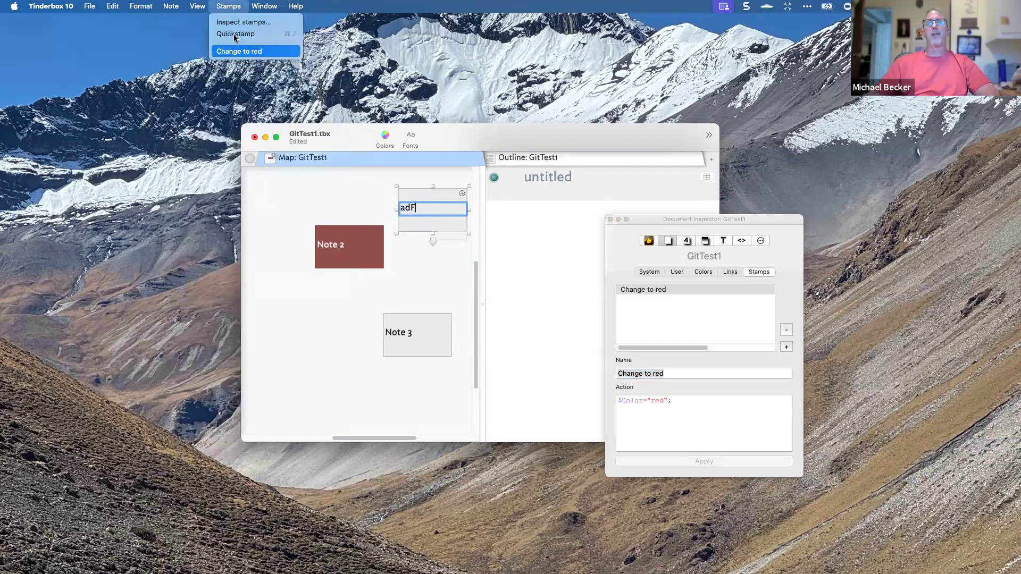
left_click(235, 35)
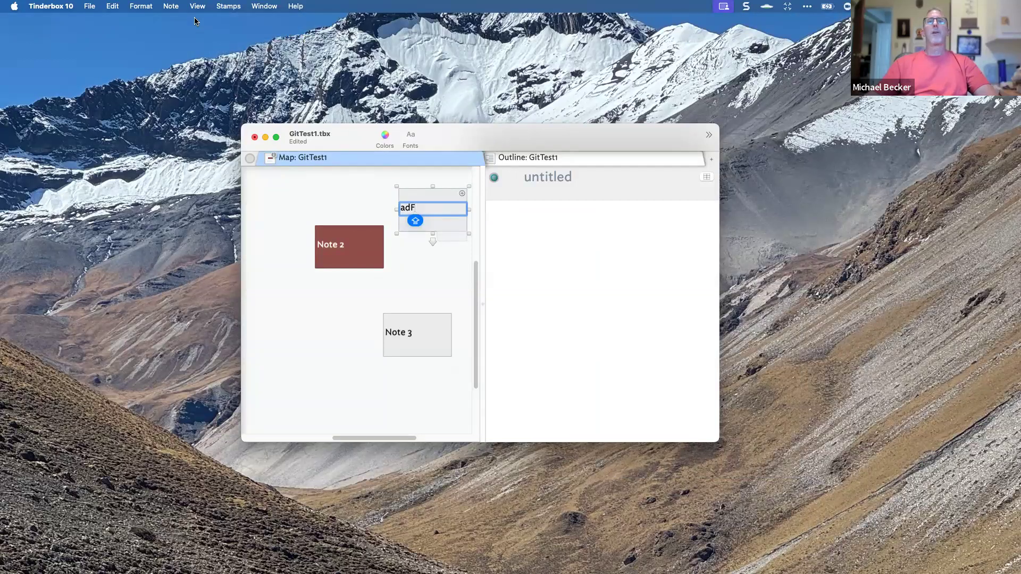
left_click(180, 9)
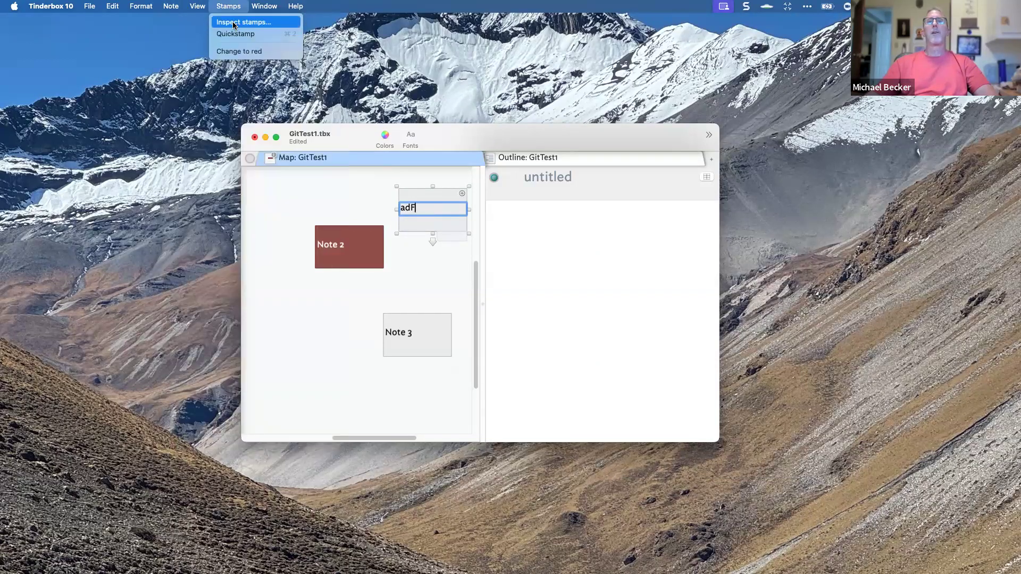
left_click(239, 51)
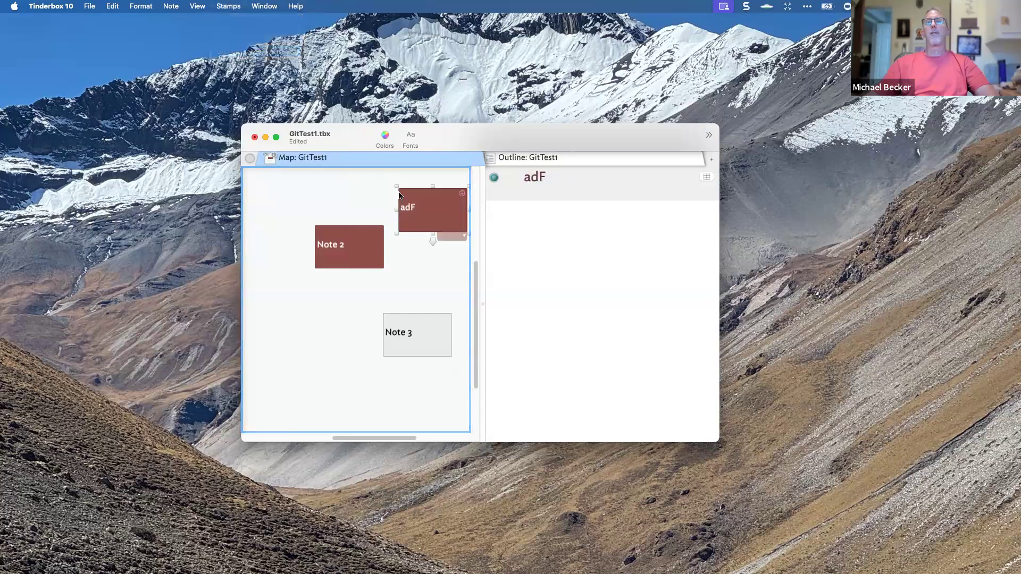
Move the document window higher on the desktop and add the built-in hints to the document
scroll(421, 255, "up", 1)
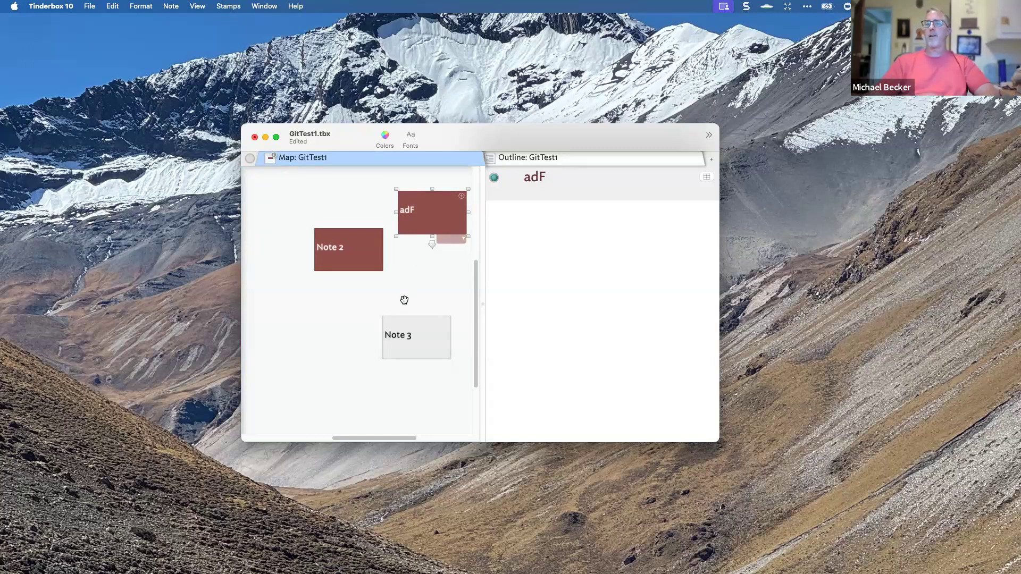
double_click(440, 222)
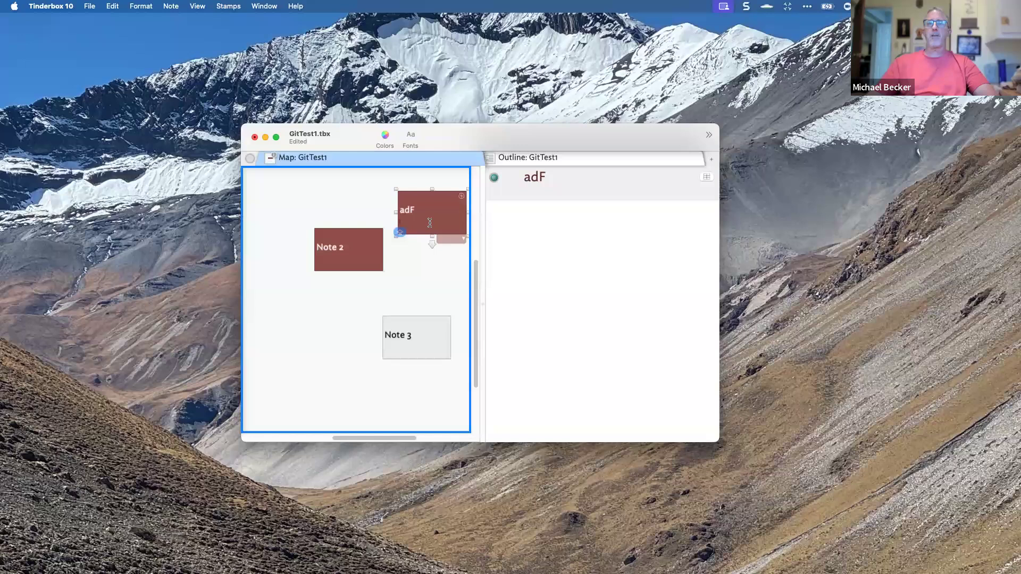
left_click_drag(477, 143, 482, 86)
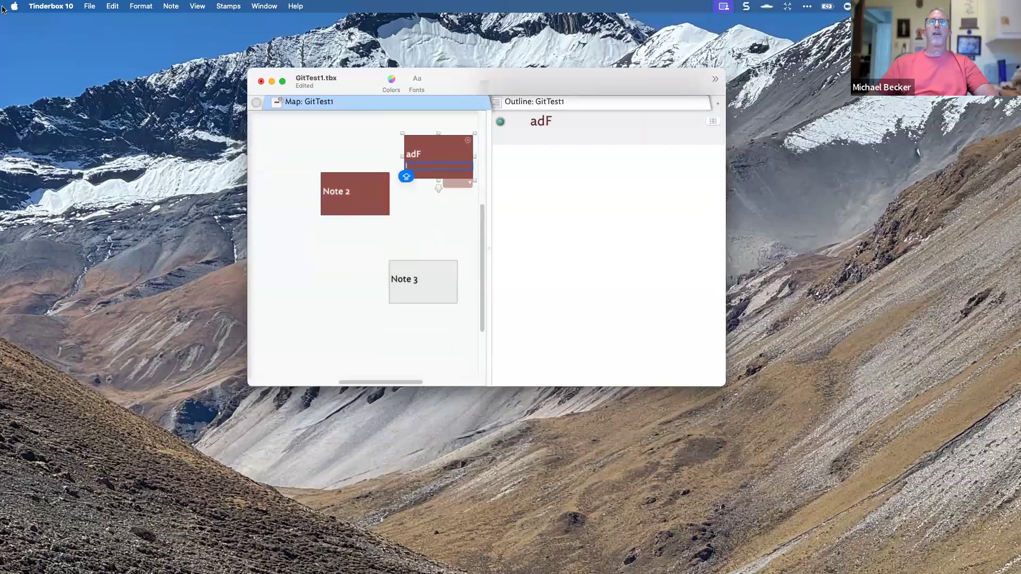
left_click(87, 7)
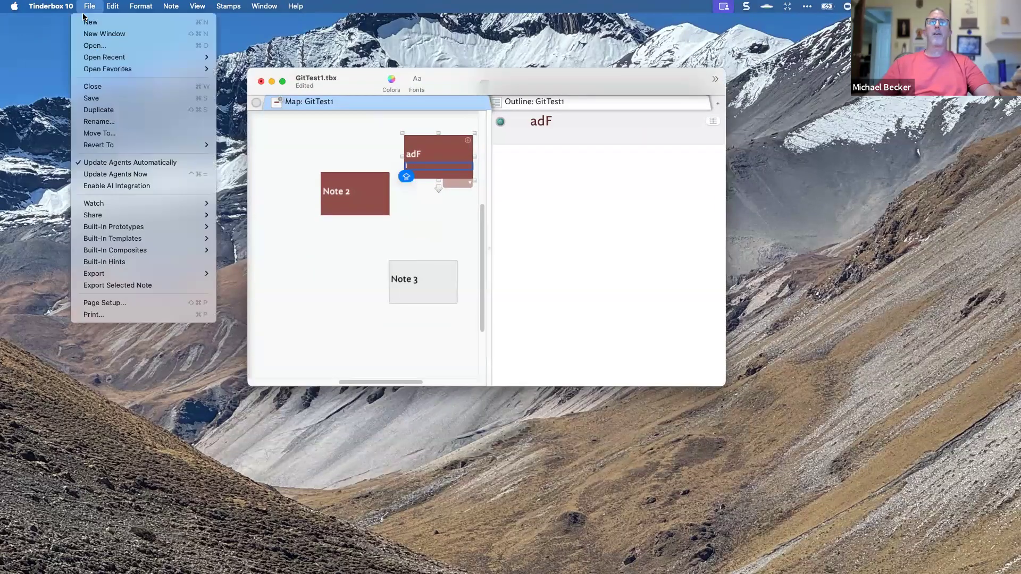
left_click(142, 263)
scroll(346, 221, "down", 3)
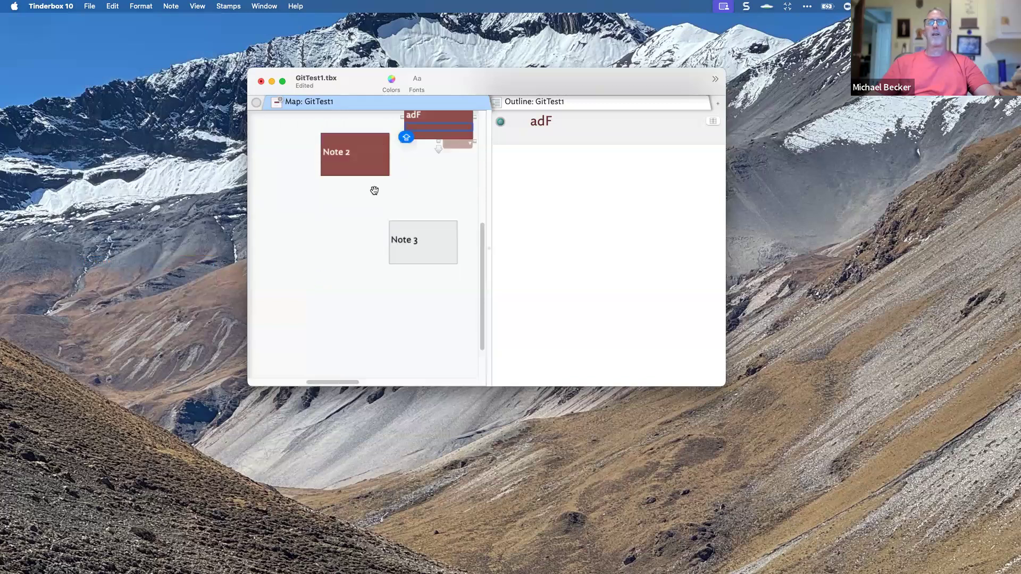
Switch to the outline, expand Hints and its Stamps container, and open the "Change to red" note
left_click(517, 102)
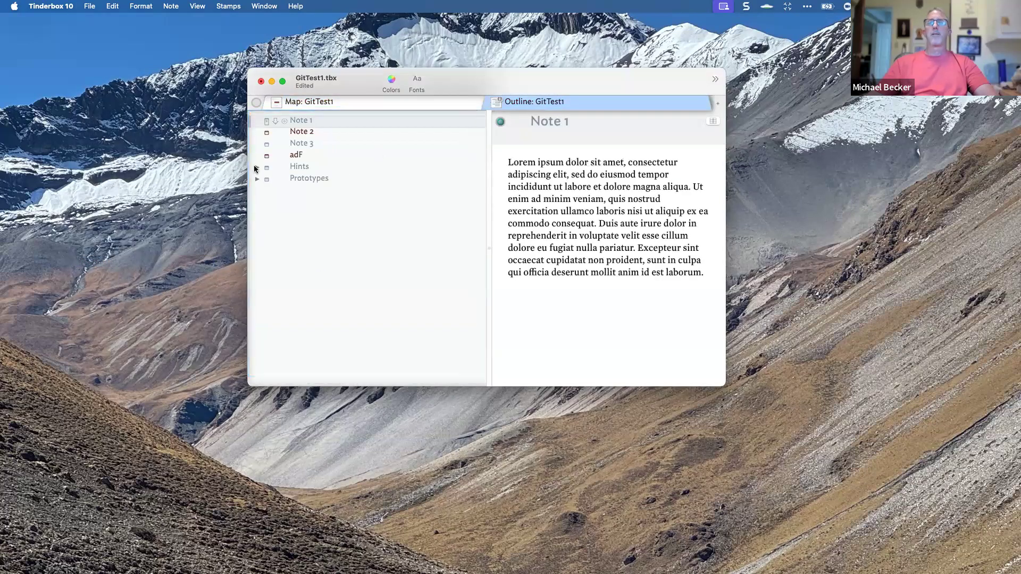
left_click(257, 167)
left_click(266, 247)
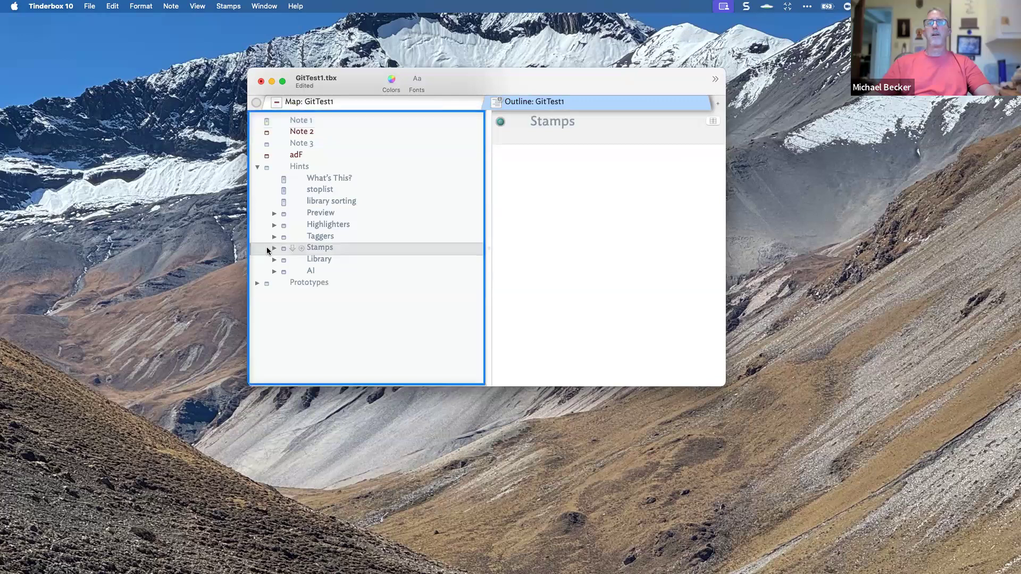
left_click(275, 248)
left_click(338, 263)
left_click(347, 270)
Add a second line $Name="stamp test"; to the "Change to red" stamp's code
left_click(540, 238)
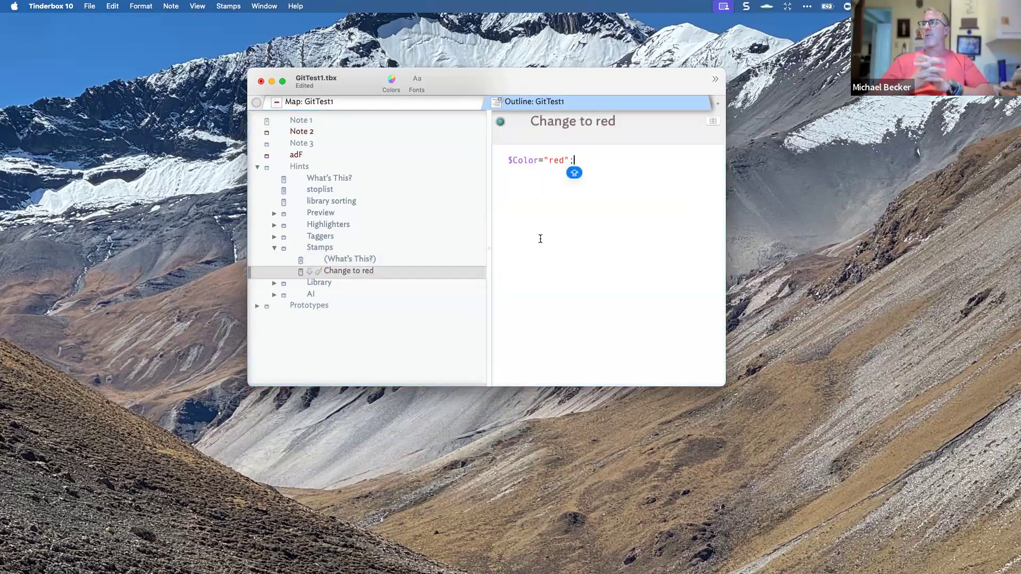
key("Return")
key("BackSpace")
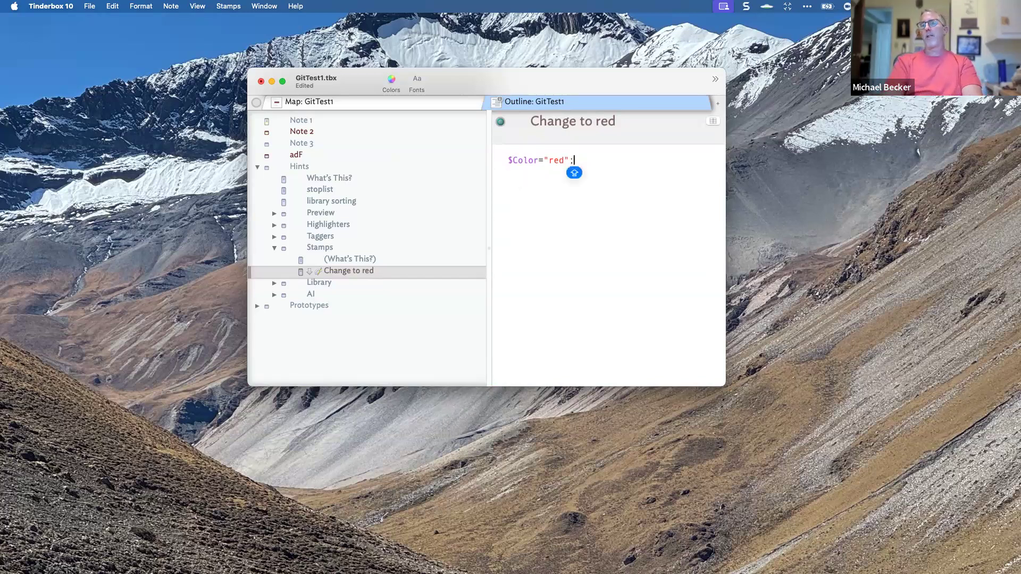
key("Return")
key("Caps_Lock")
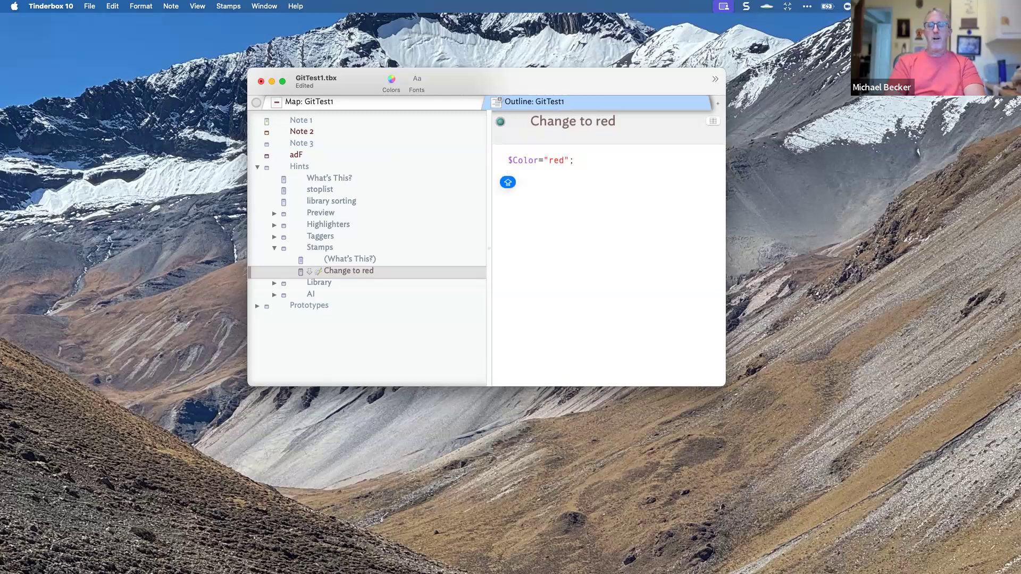
type("$NAME")
key("BackSpace")
key("BackSpace")
type("ME=")
key("BackSpace")
key("BackSpace")
key("BackSpace")
key("BackSpace")
type("ame=\"stamp")
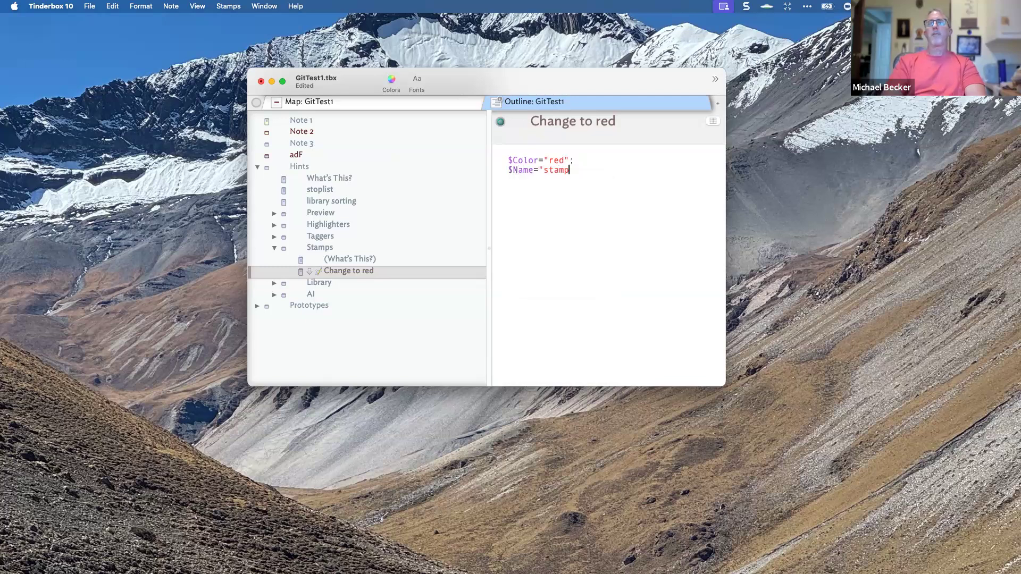
type(" test\";")
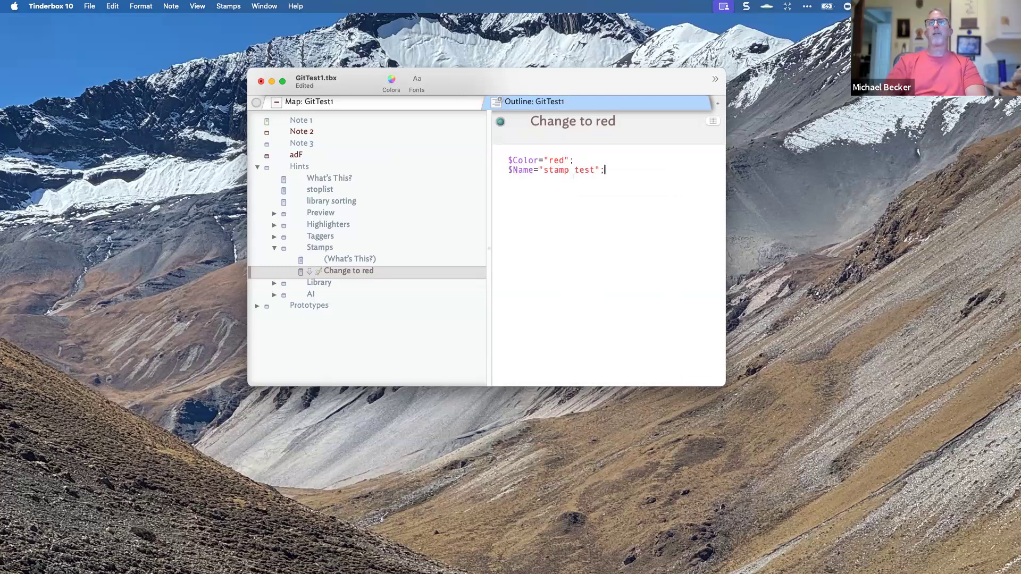
Apply the "Change to red" stamp to Note 1 in the outline
left_click(314, 124)
right_click(317, 121)
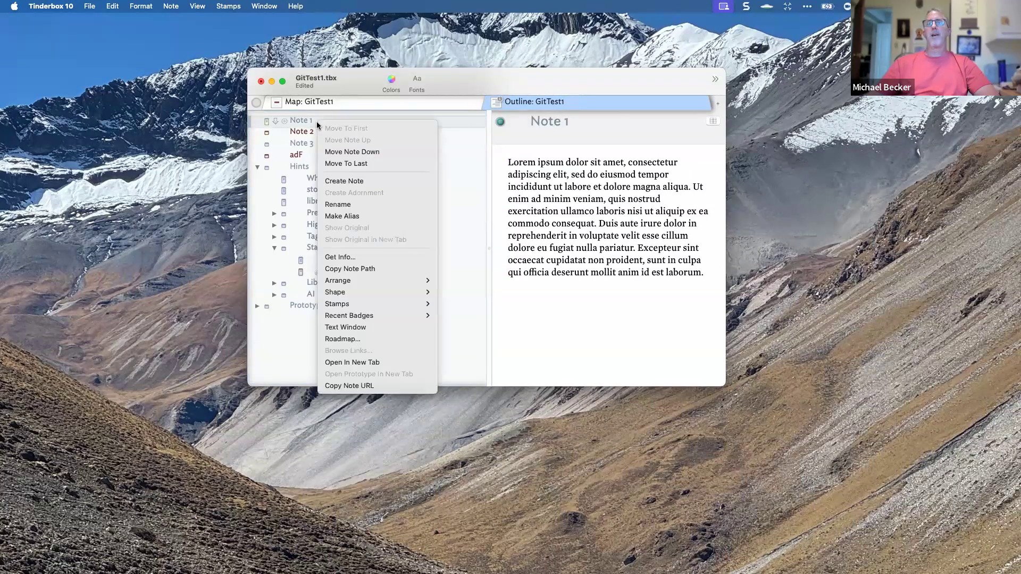
mouse_move(426, 304)
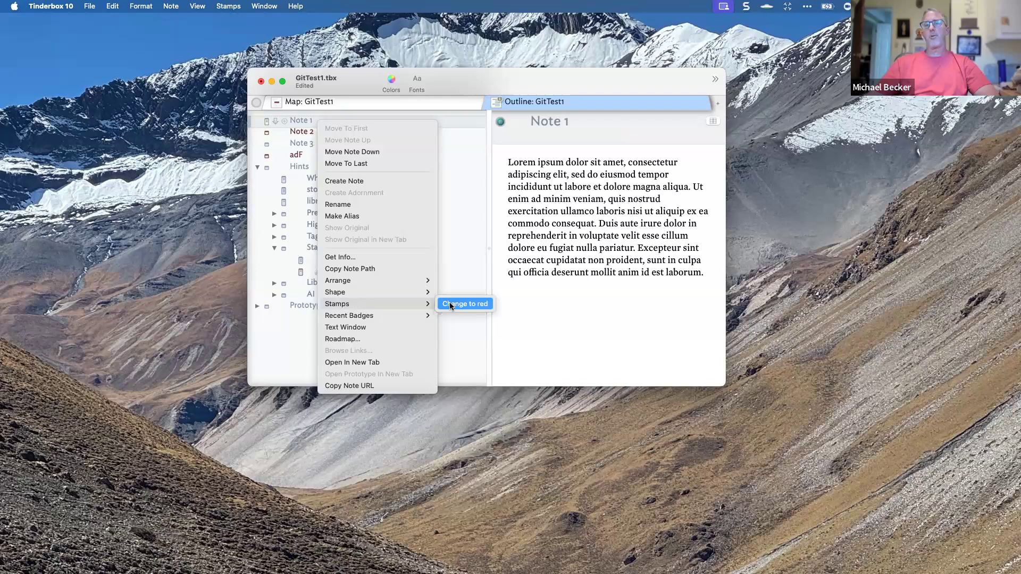
left_click(458, 304)
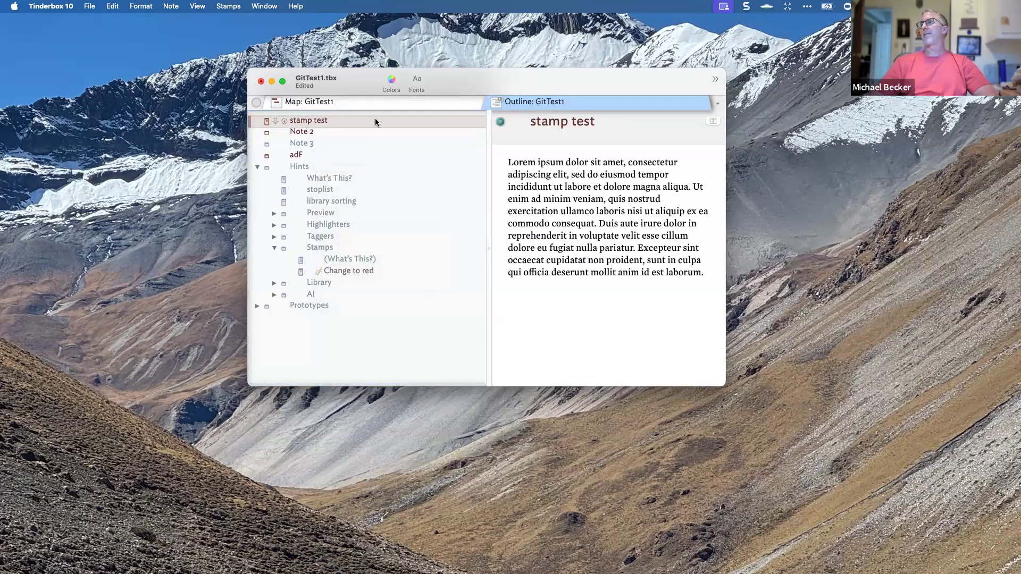
Review the "Change to red" stamp note's code and the list of stamps available in the document
left_click(348, 270)
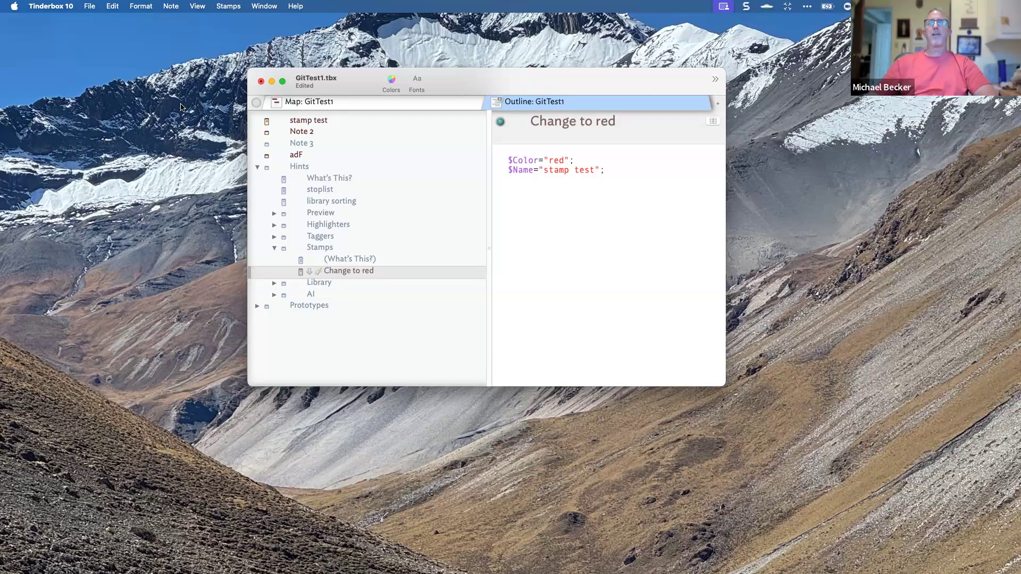
left_click(220, 6)
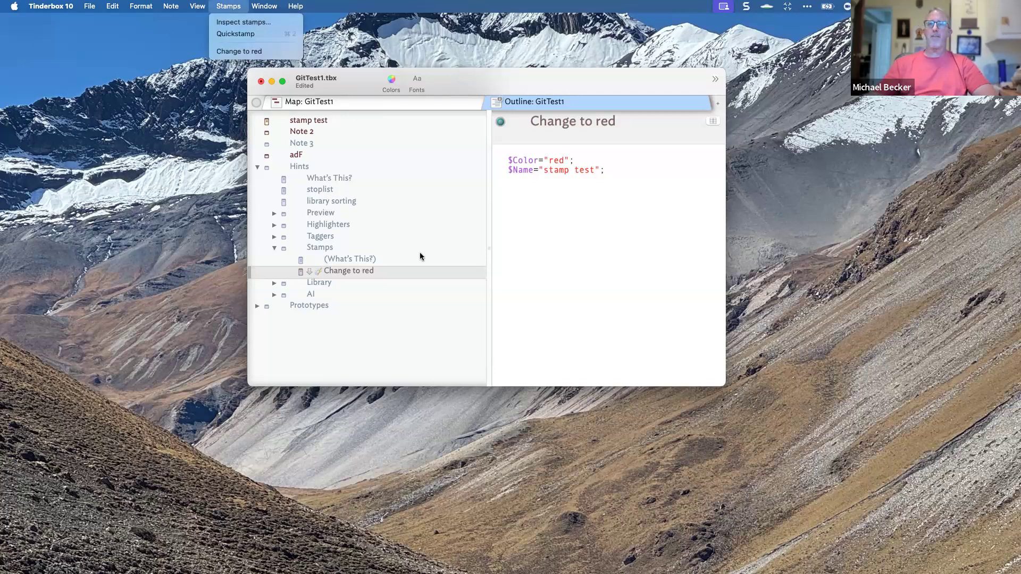
left_click(555, 244)
left_click(565, 246)
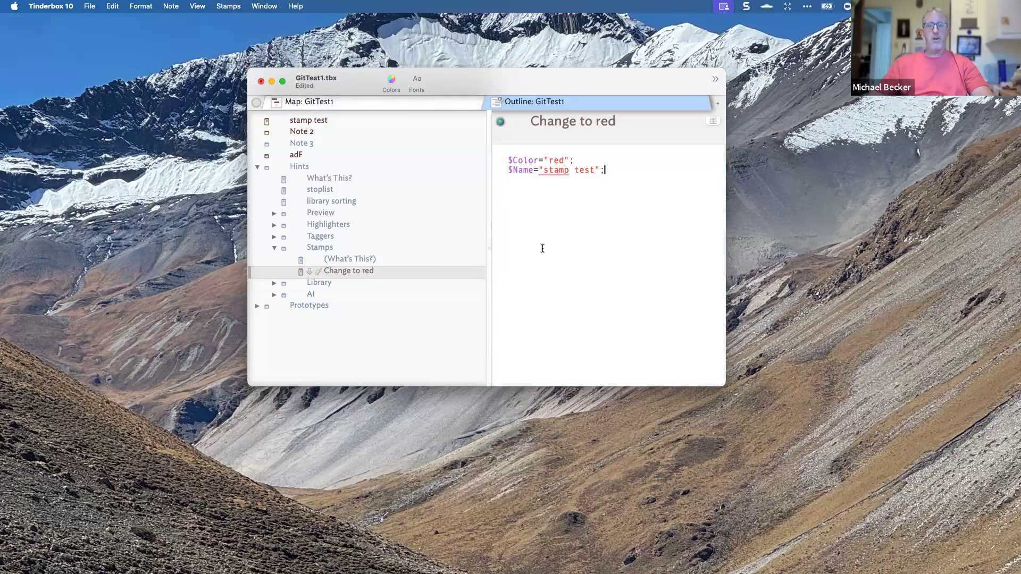
Look over the Inspector's Quickstamp settings and the document's stamp list, and close the Inspector
key("super+1")
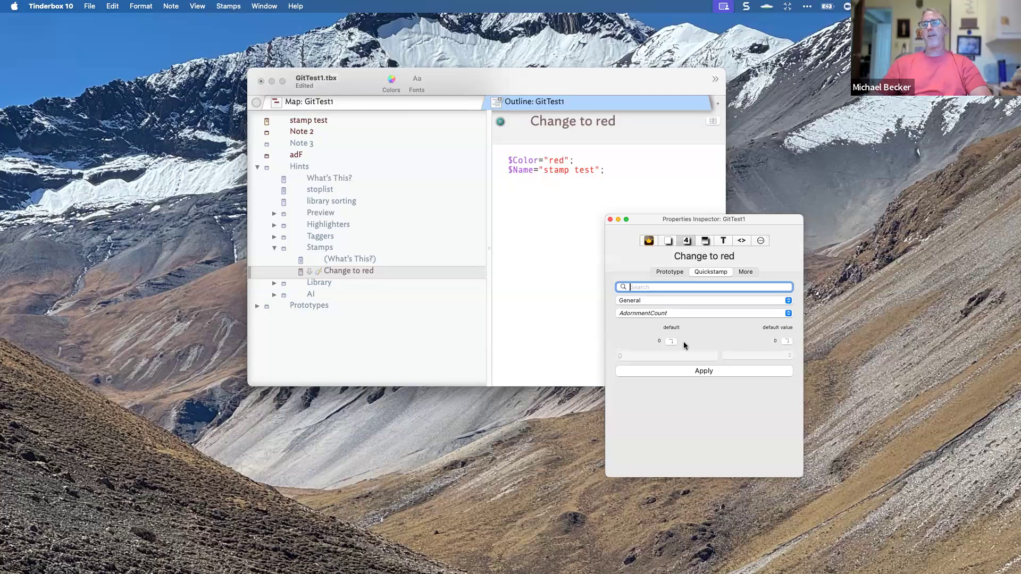
left_click(611, 219)
key("super+1")
left_click(684, 244)
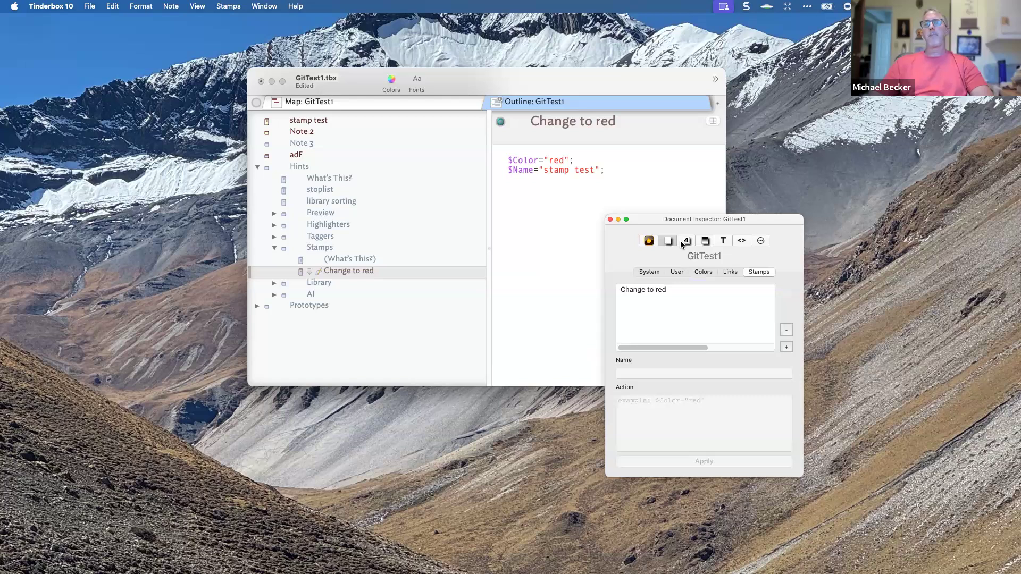
left_click(682, 241)
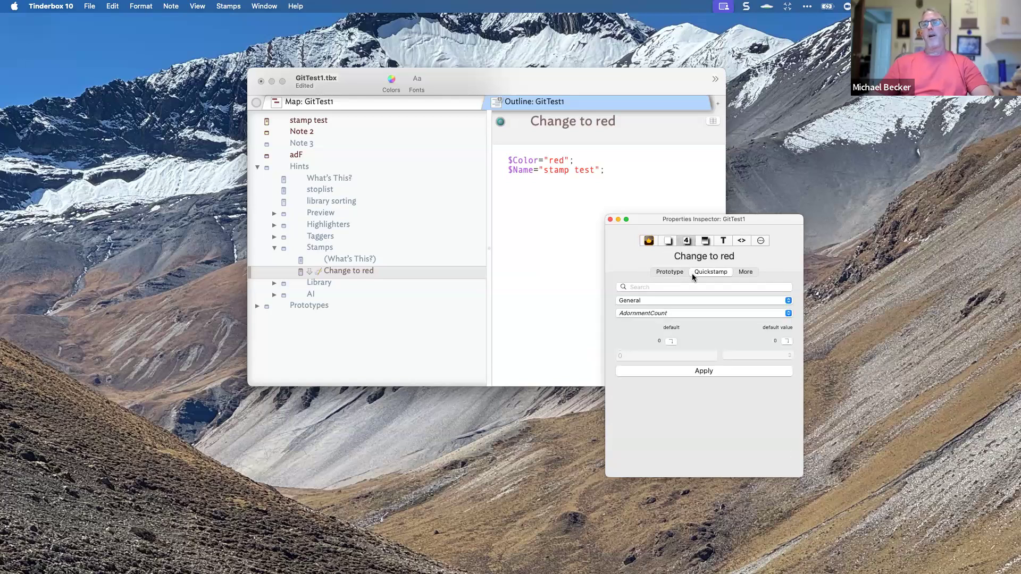
key("super+1")
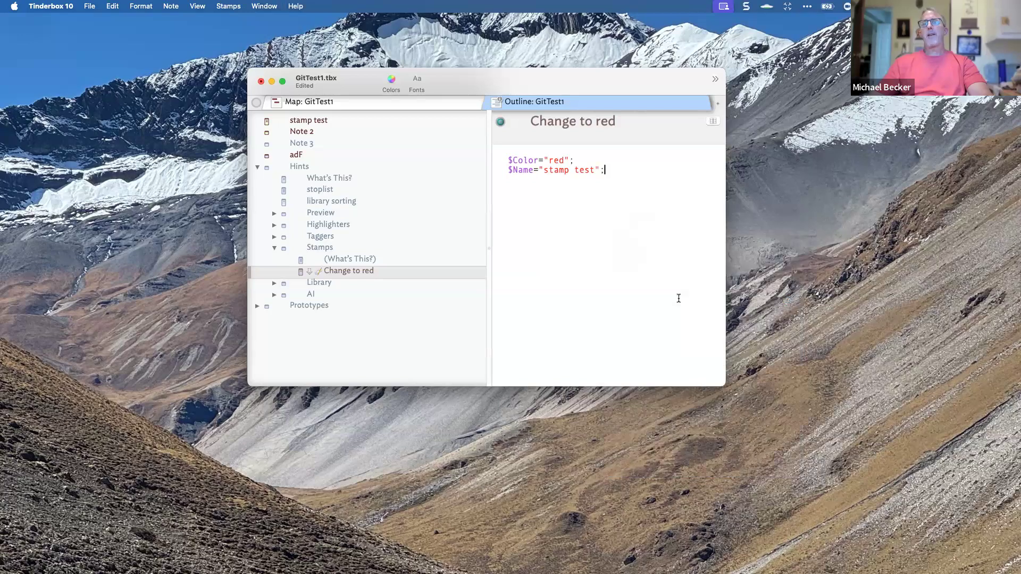
Open the Properties Inspector and show its Quickstamp settings
key("super+1")
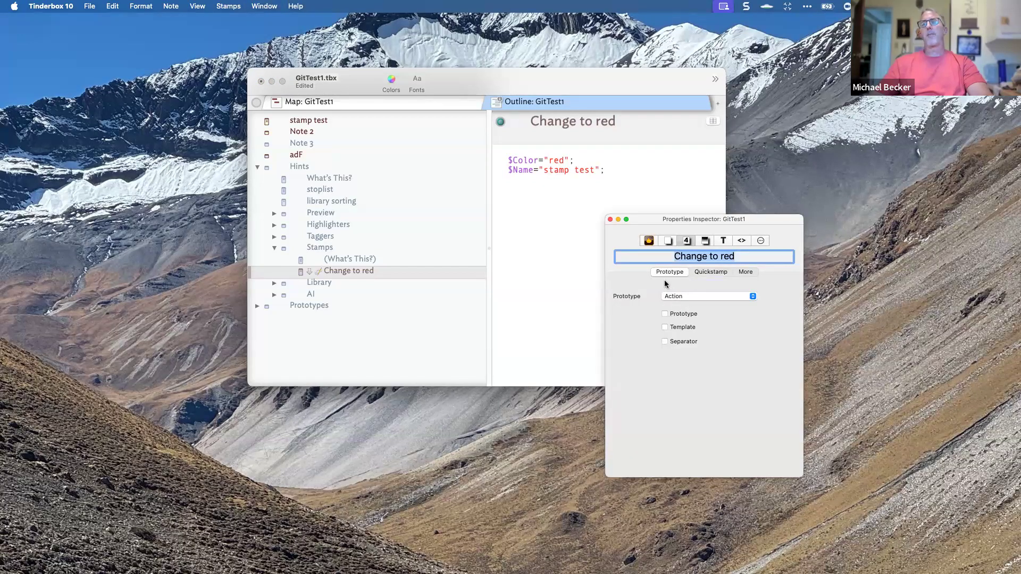
key("super+1")
key("super+1")
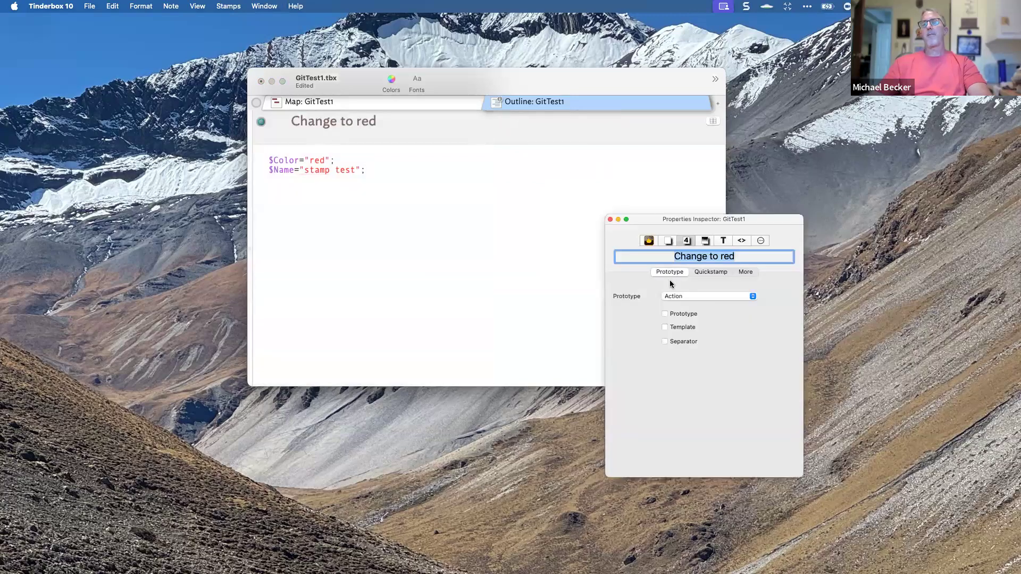
key("super+1")
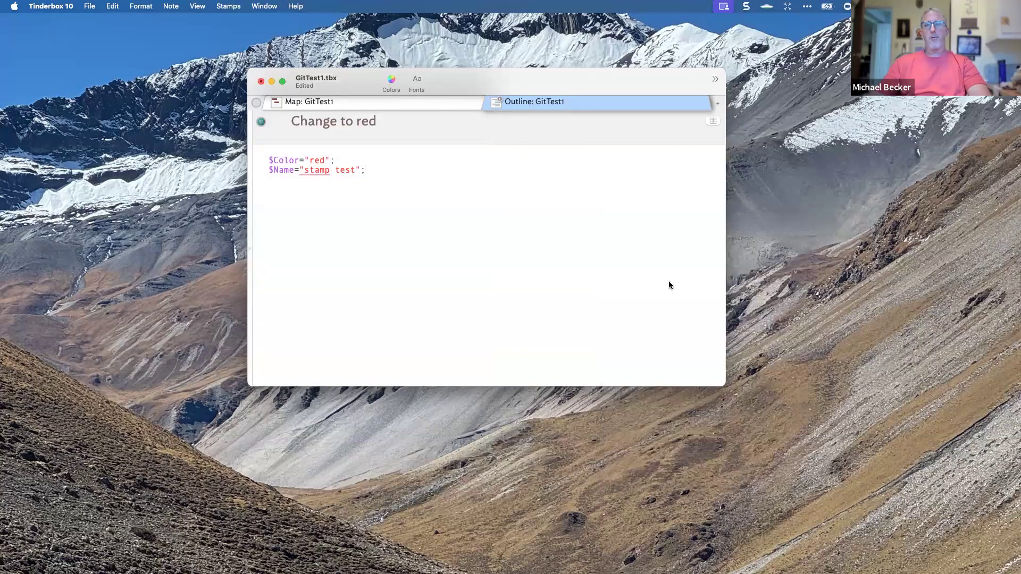
key("super+1")
left_click(702, 272)
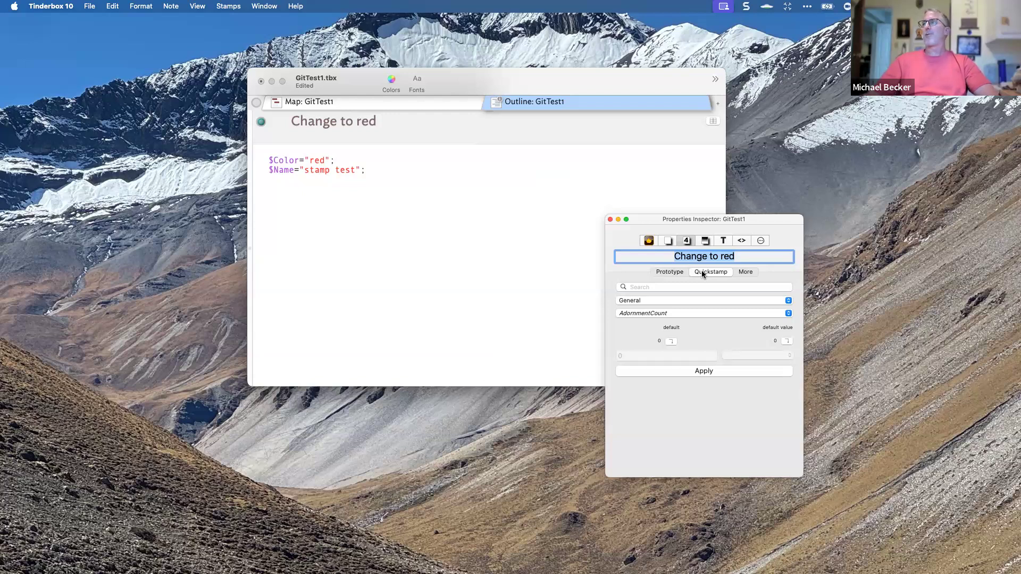
Select Note 2 in the map and use Quickstamp to set its Text attribute to "Here is some text."
left_click(327, 104)
left_click(355, 168)
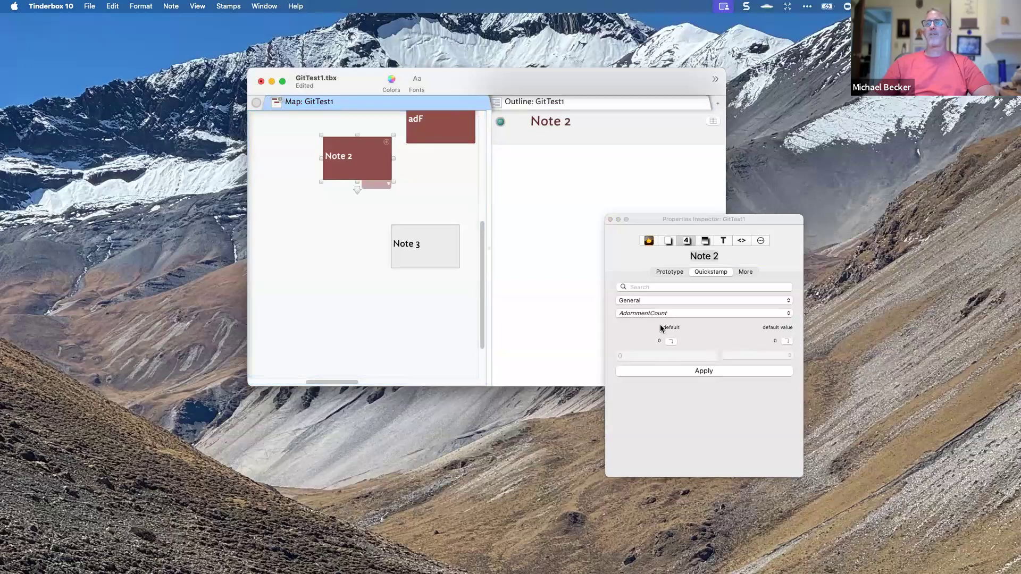
left_click(654, 288)
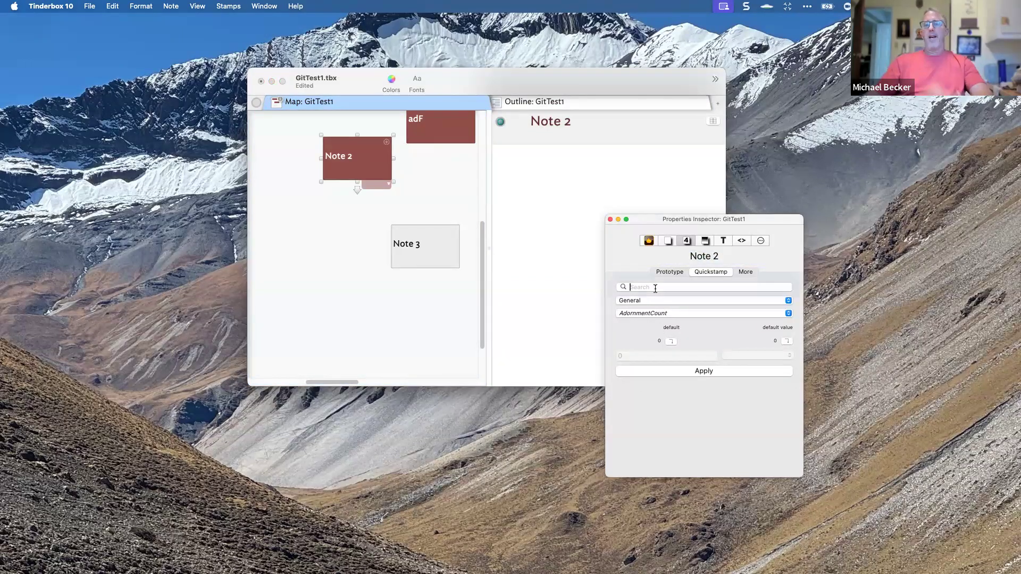
type("Text")
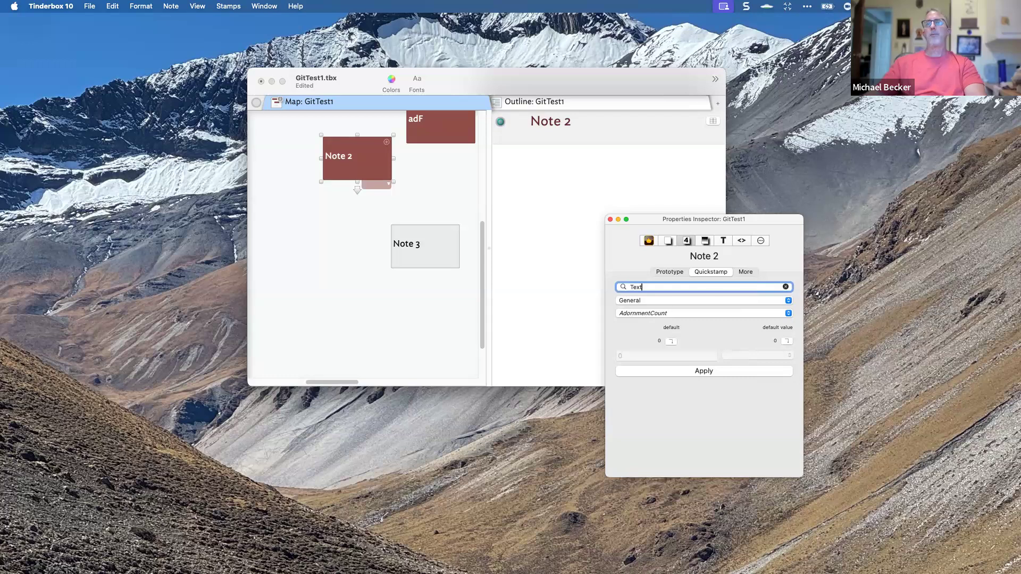
left_click(647, 357)
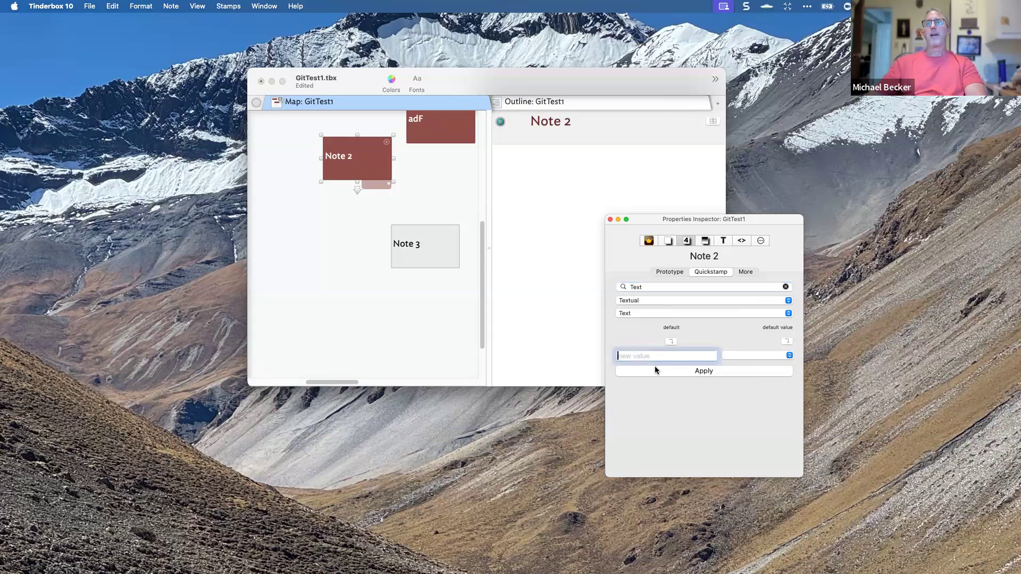
type("Here is some text.")
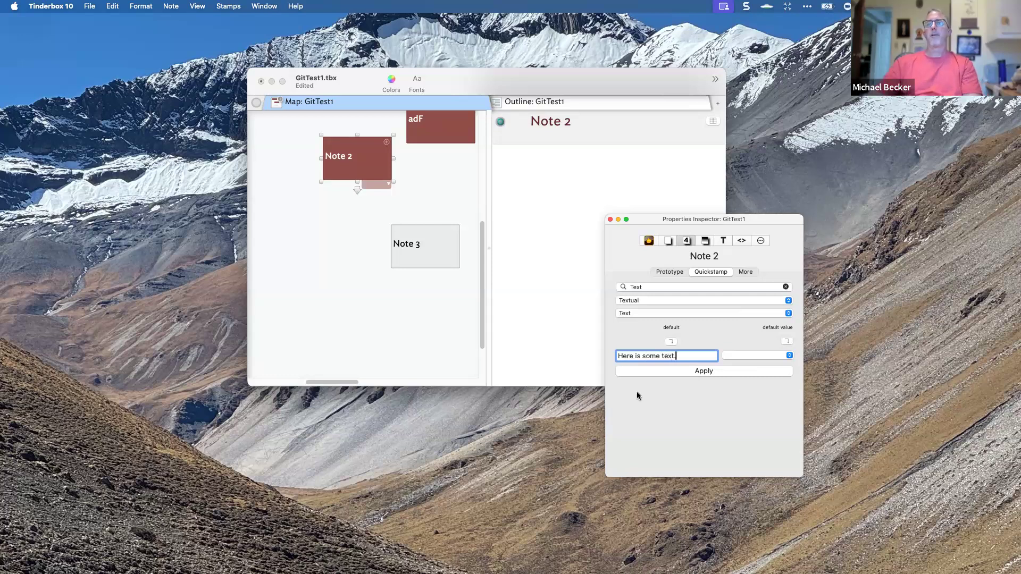
left_click(645, 371)
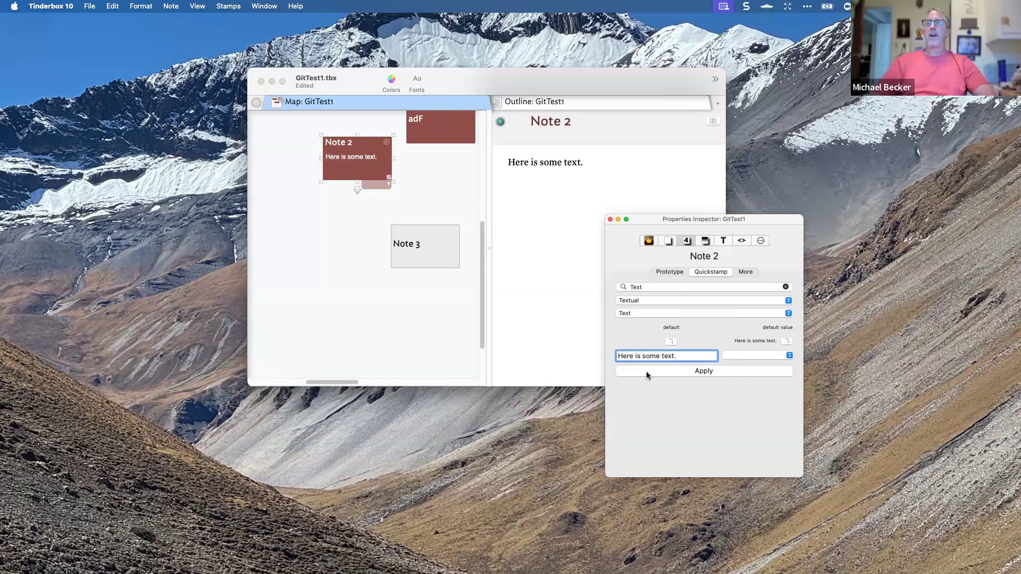
Add Tags as a displayed attribute of Note 2
left_click(706, 121)
left_click(706, 120)
type("Tag")
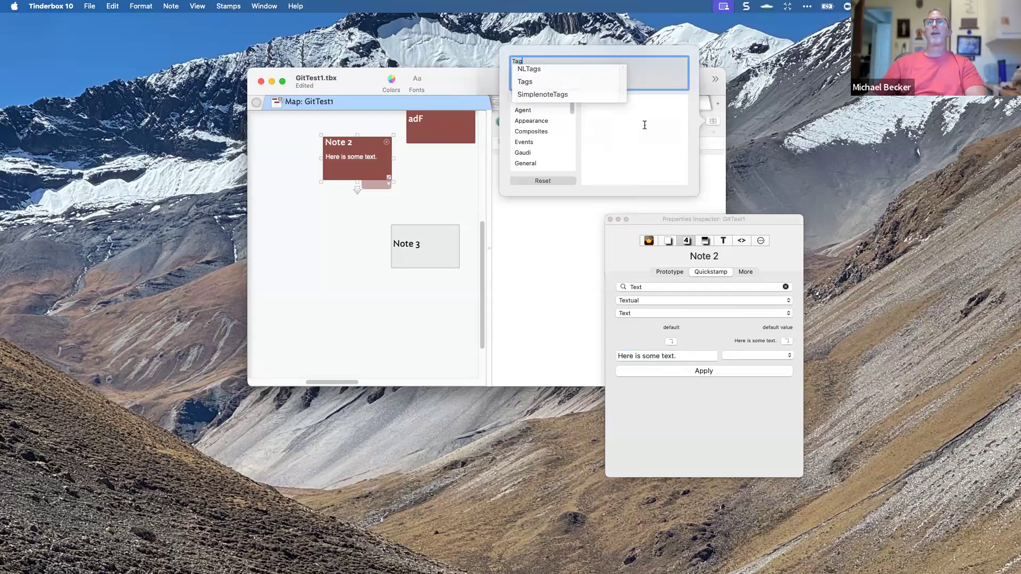
left_click(554, 82)
left_click(550, 179)
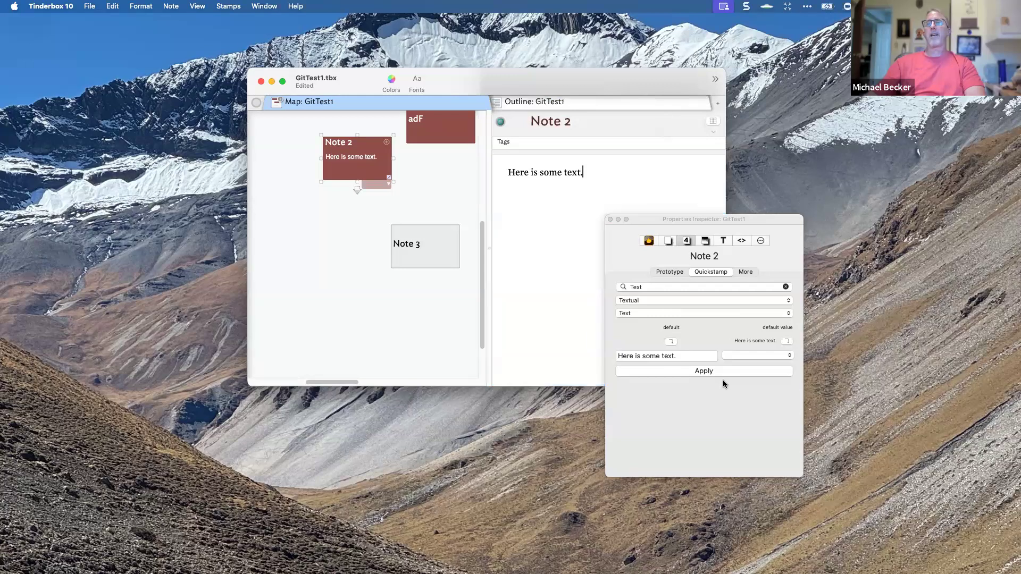
Use Quickstamp to set Note 2's Tags attribute to hello;goodbye;see you later
left_click(663, 292)
type("ta")
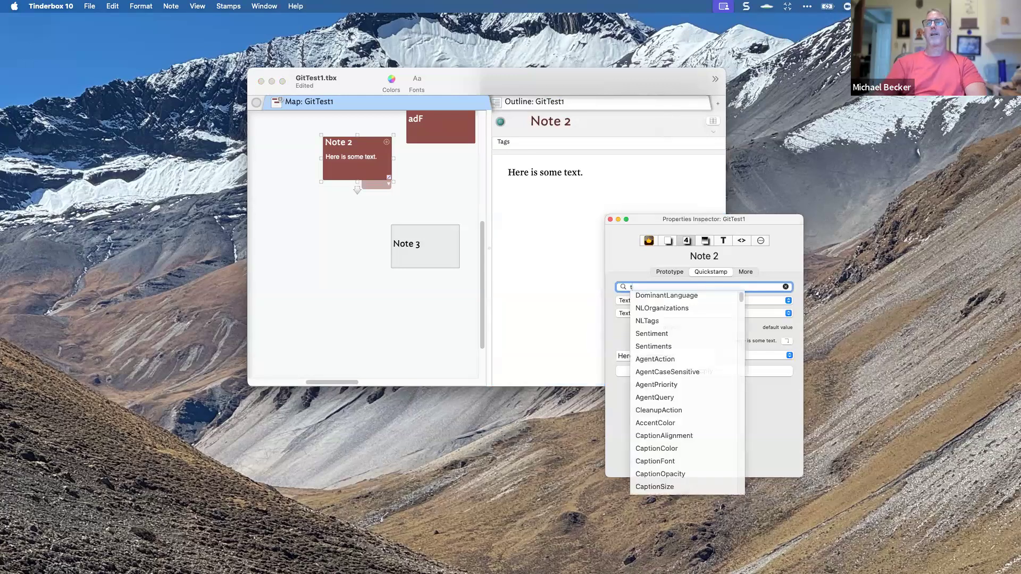
key("BackSpace")
type("ag")
key("BackSpace")
key("BackSpace")
key("BackSpace")
type("Tag")
key("Down")
key("Down")
key("Return")
left_click(675, 357)
type("hello;goodbye")
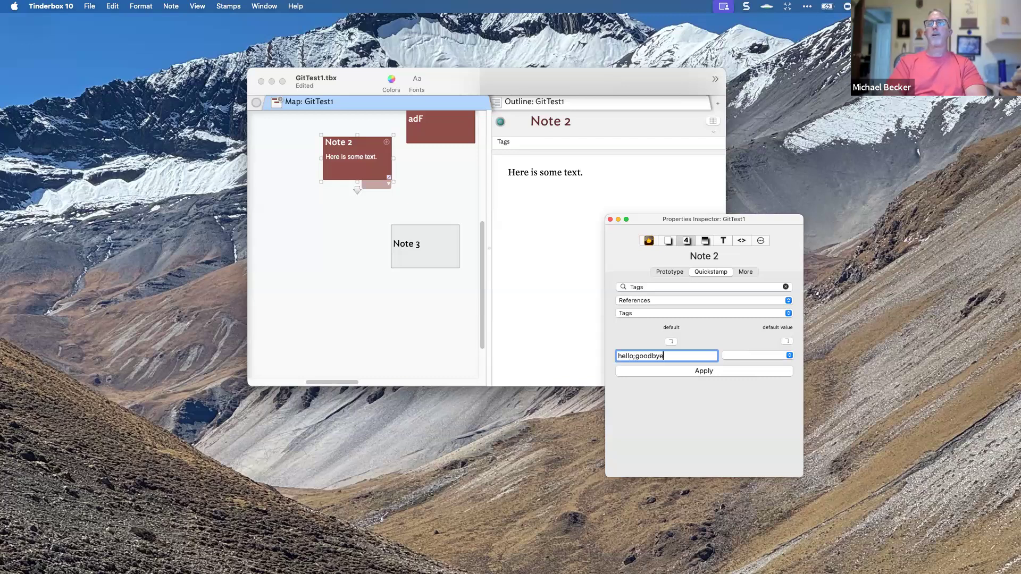
type(";see you later")
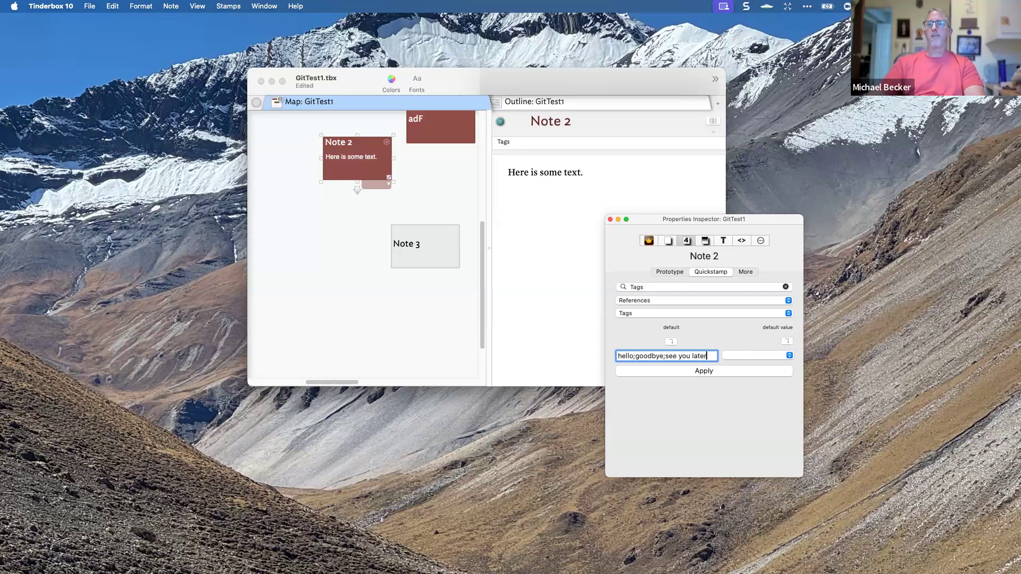
left_click(641, 372)
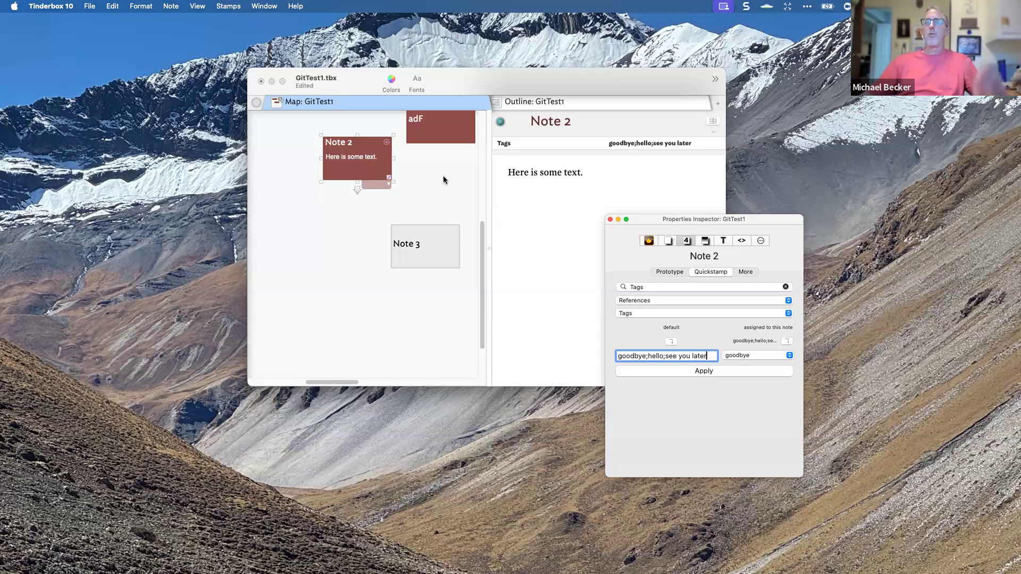
Move the adF note below Note 2 in the map and select adF, Note 2 and Note 3 together
left_click_drag(420, 143, 289, 234)
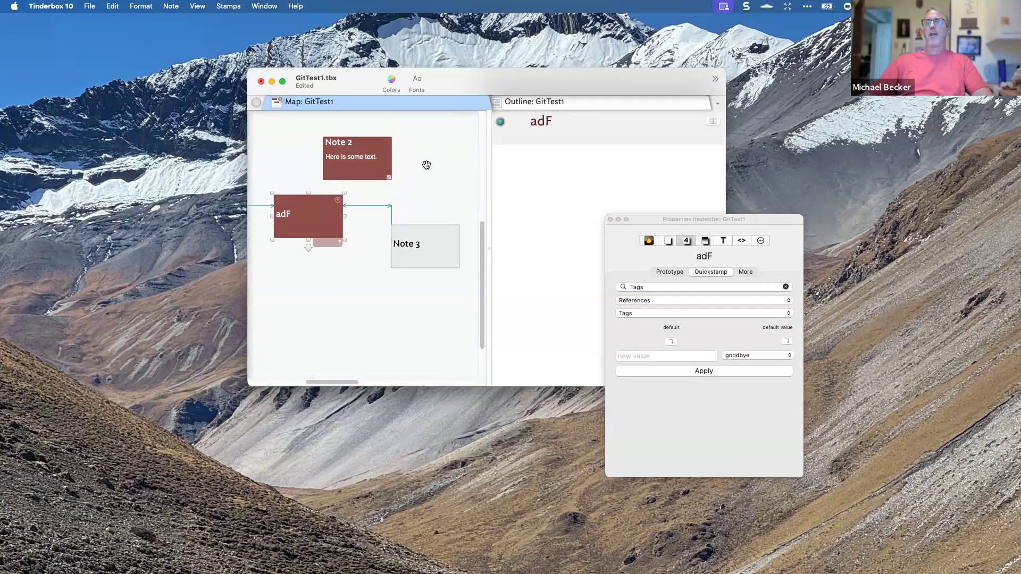
left_click(387, 166, "shift")
left_click(419, 249, "shift")
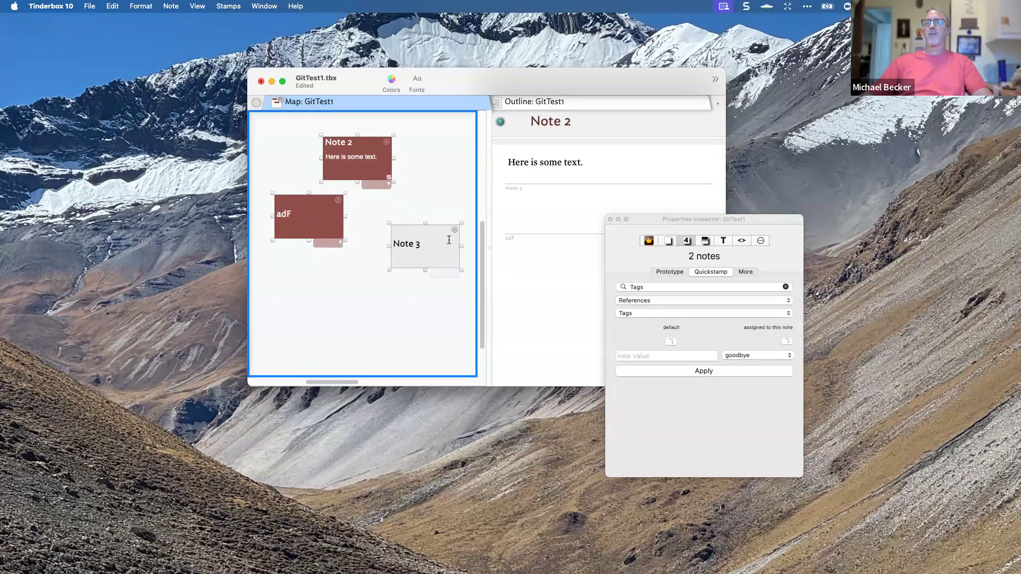
Use Quickstamp to set DisplayedAttributes to Color;Tags for the three selected notes
left_click(655, 287)
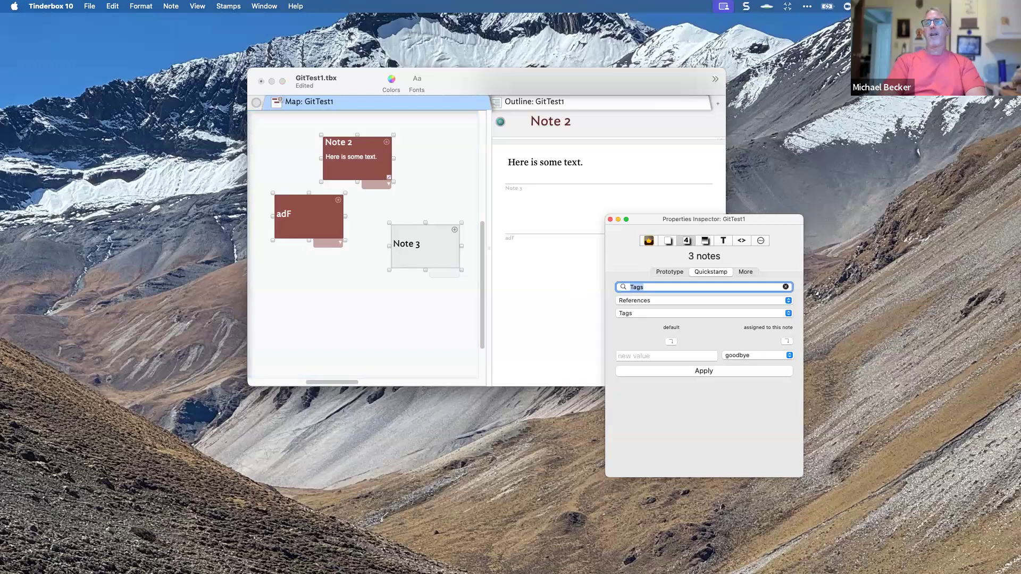
type("Dis")
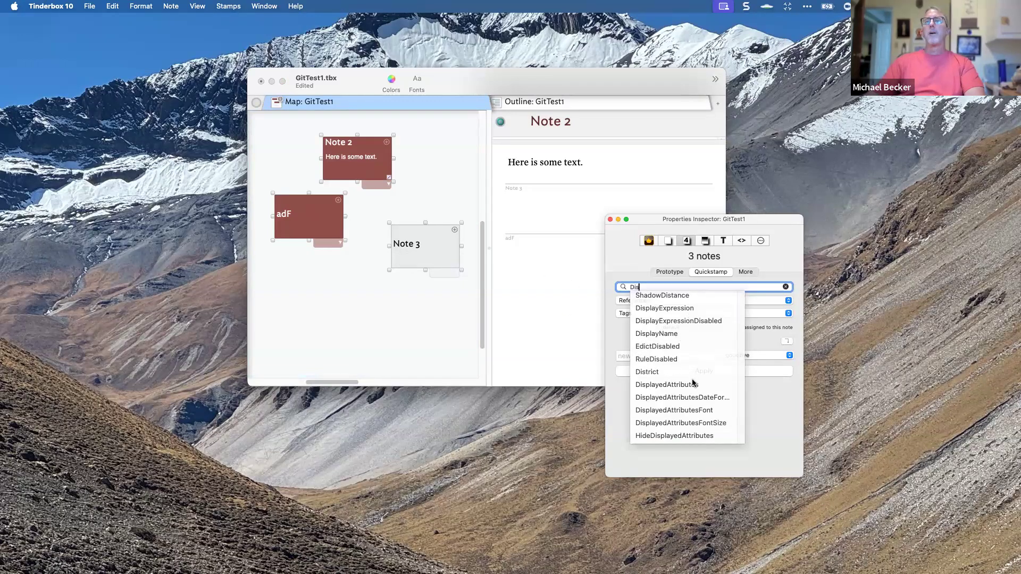
left_click(642, 382)
key("Return")
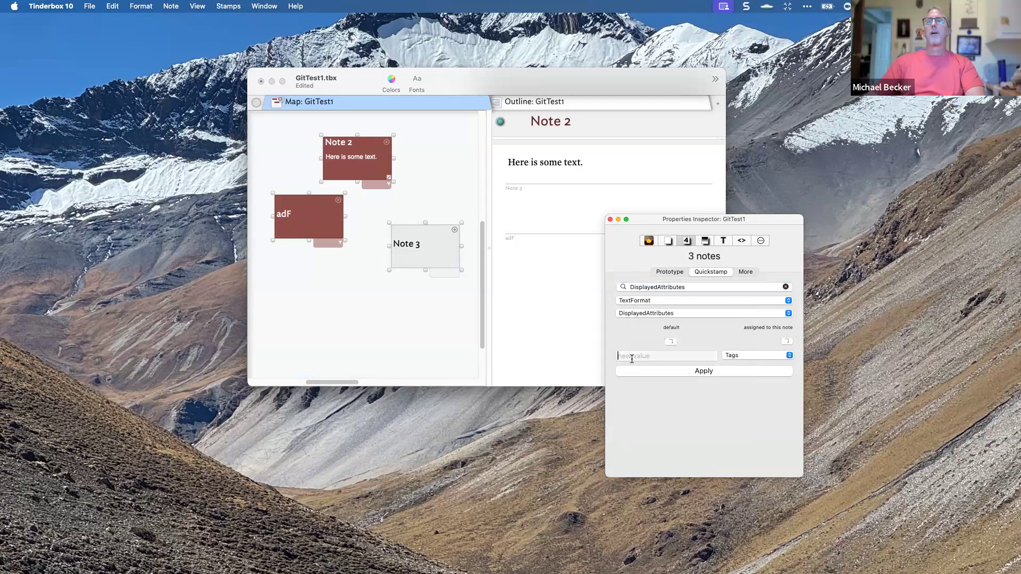
type("Color;Tags")
left_click(683, 373)
Deselect the notes and check the displayed attributes of Note 2, adF and Note 3 one by one
left_click(422, 292)
left_click(437, 171)
left_click(351, 165)
left_click(303, 223)
left_click(403, 253)
left_click(303, 224)
left_click(397, 247)
Select Note 2, adF and Note 3 together and choose the Tags attribute in Quickstamp
left_click(351, 165)
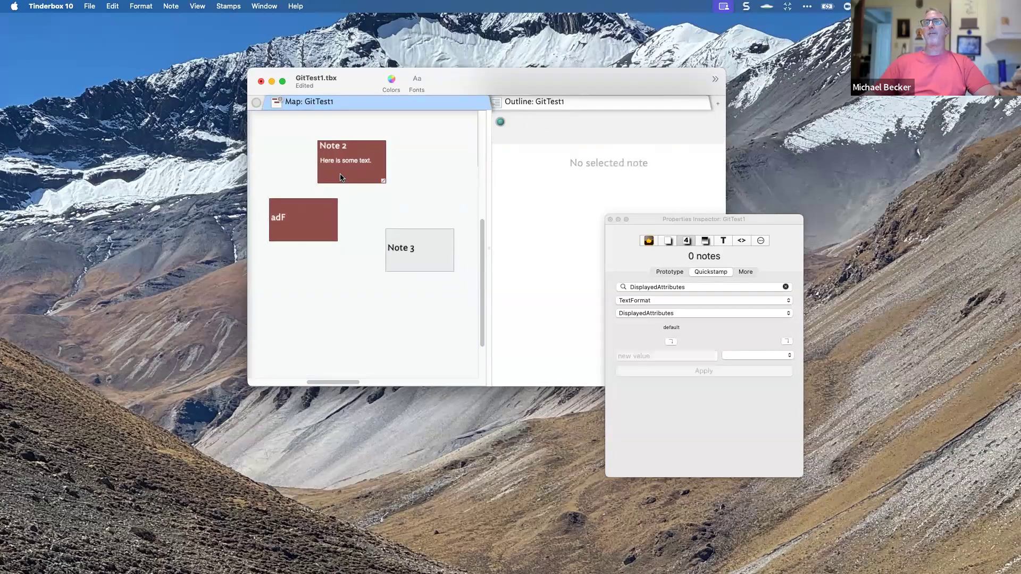
left_click(319, 223, "shift")
left_click(403, 254, "shift")
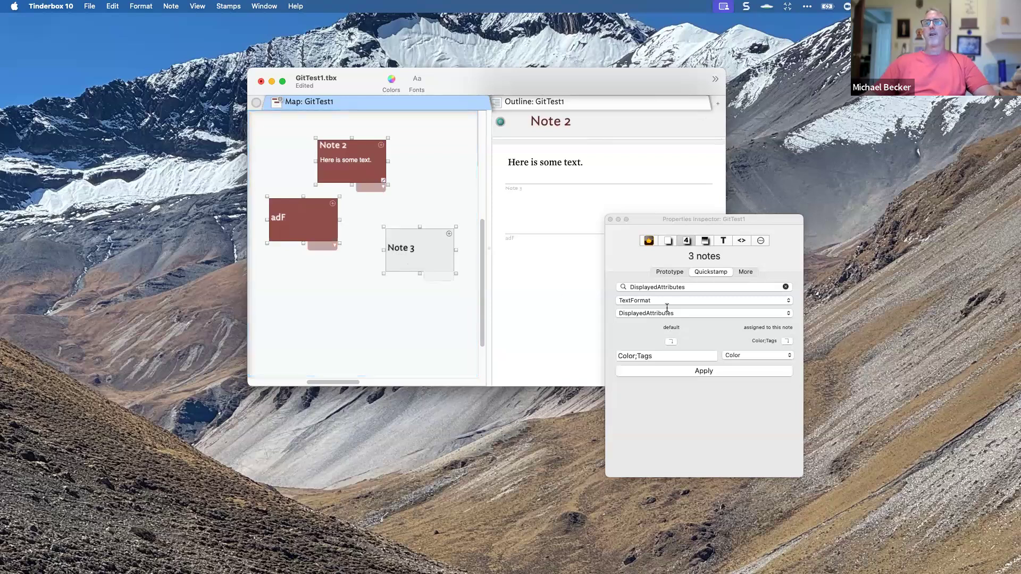
left_click(680, 285)
type("TAGS")
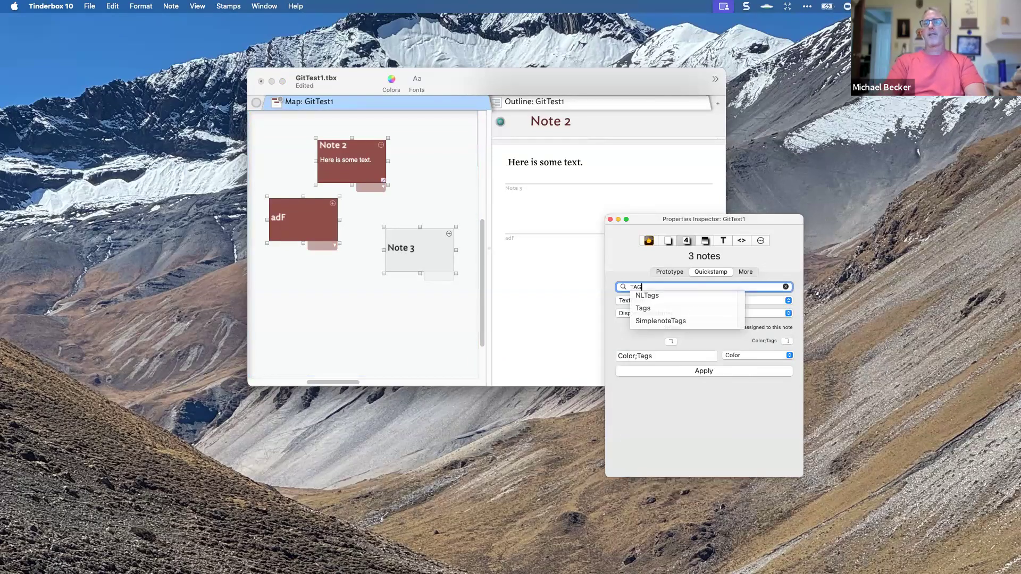
key("BackSpace")
key("BackSpace")
key("BackSpace")
type("AGS")
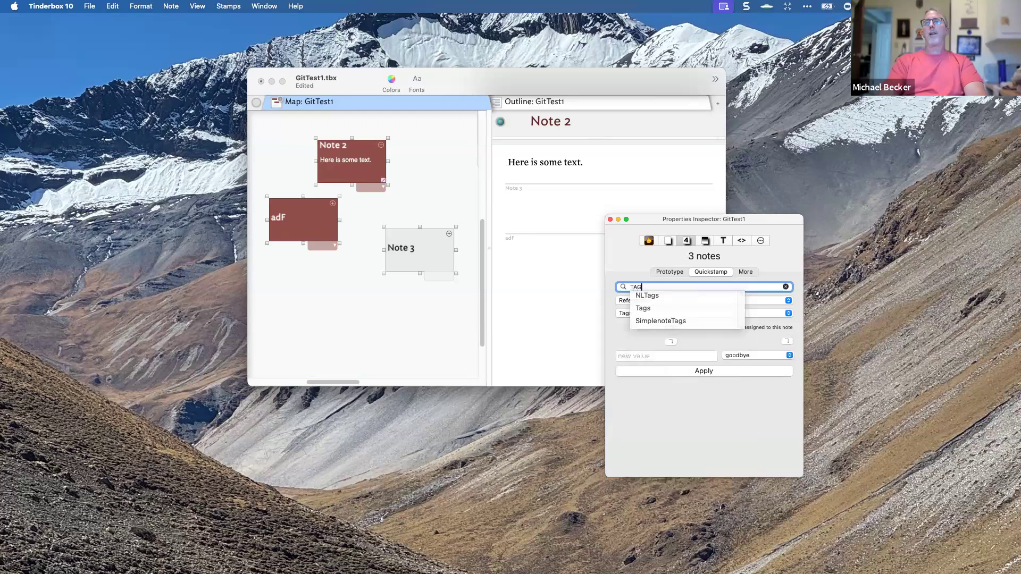
key("BackSpace")
key("BackSpace")
key("BackSpace")
type("ags")
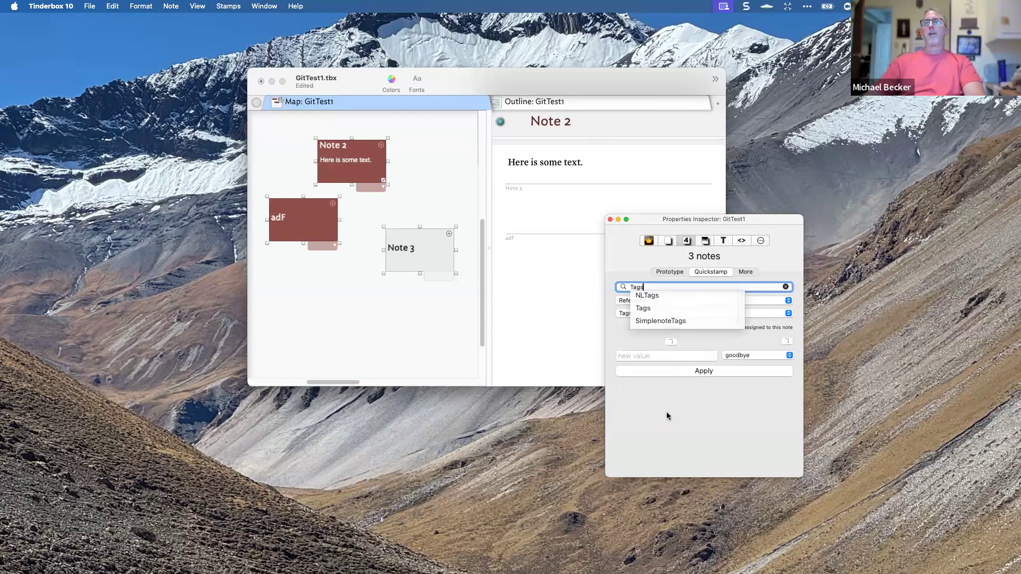
key("Return")
Set the Tags attribute of the three selected notes to a semicolon-separated list of three first names and apply it
left_click(651, 356)
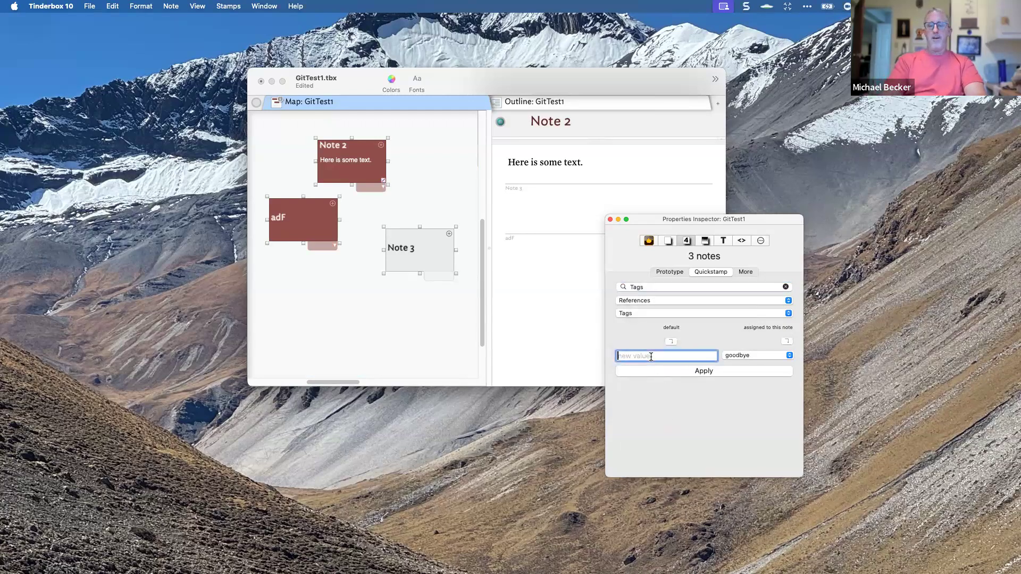
type("B")
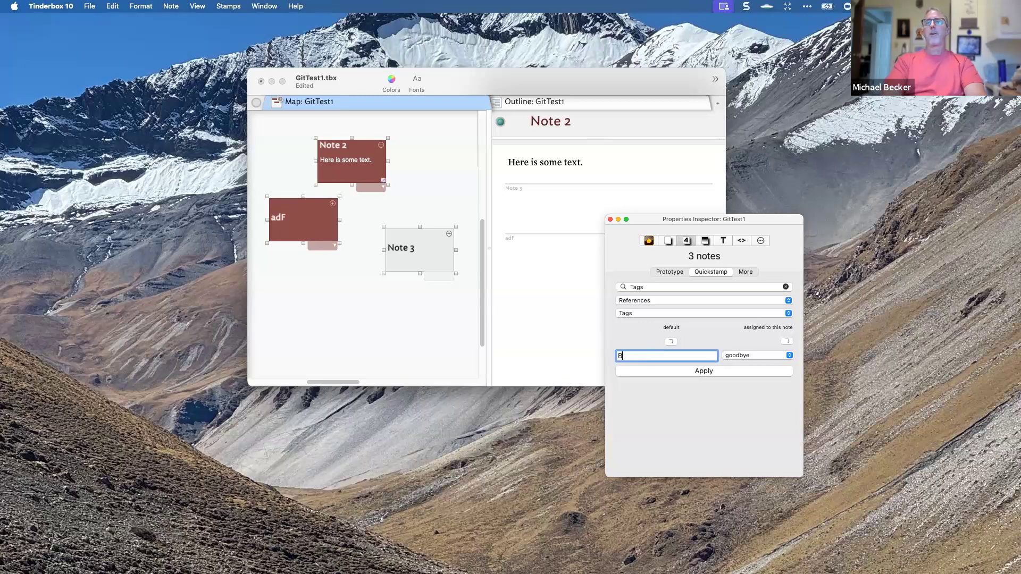
type("ruce;Dave;Paul")
left_click(662, 369)
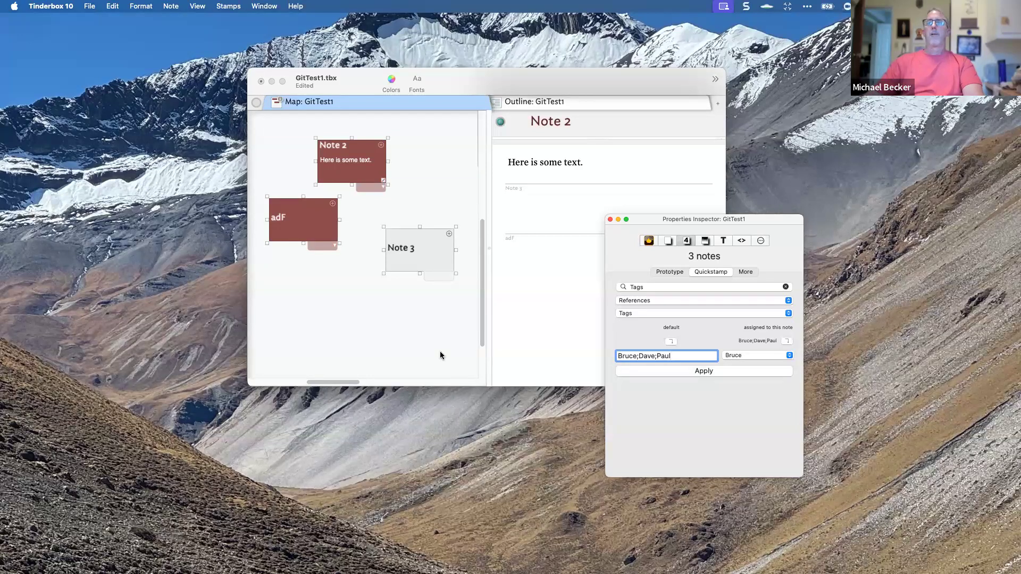
Check the displayed Color and Tags attributes of Note 3, adF and Note 2 one by one
left_click(404, 244)
left_click(327, 221)
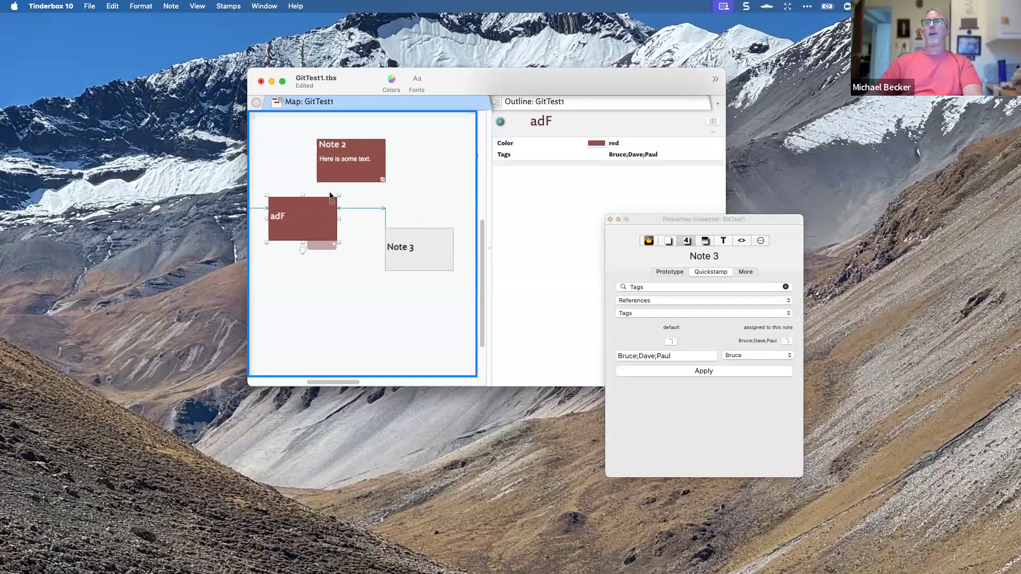
left_click(343, 158)
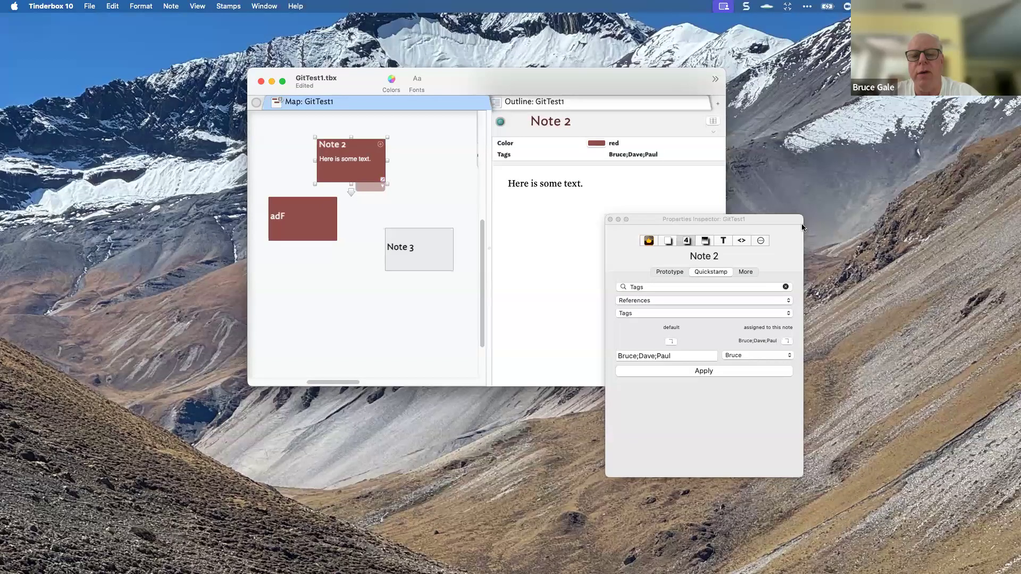
Move the inspector clear of the document window and review its Properties, Action, Export Macro and Document Stamps sections
left_click_drag(755, 217, 813, 211)
left_click_drag(896, 172, 882, 187)
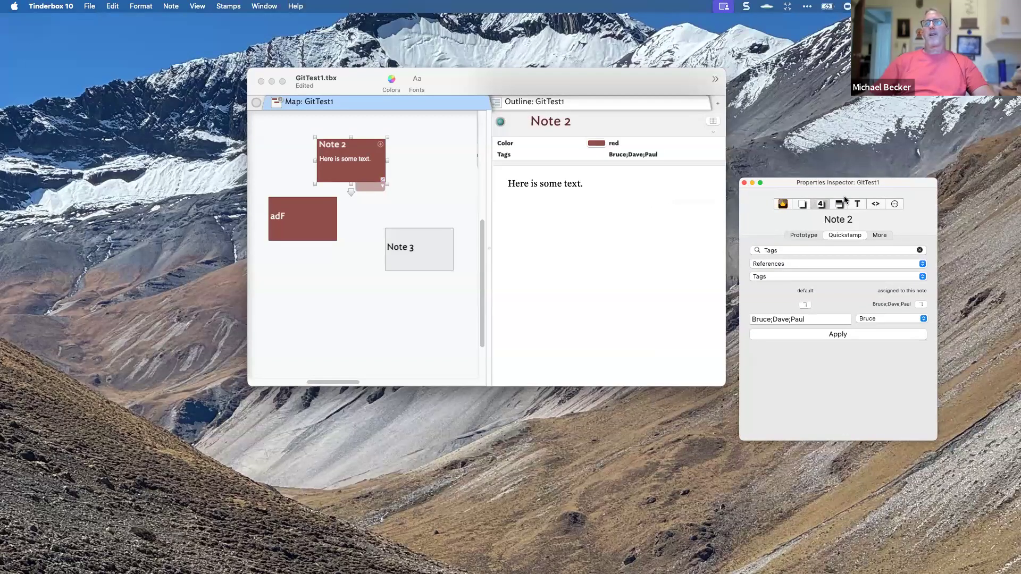
left_click(801, 204)
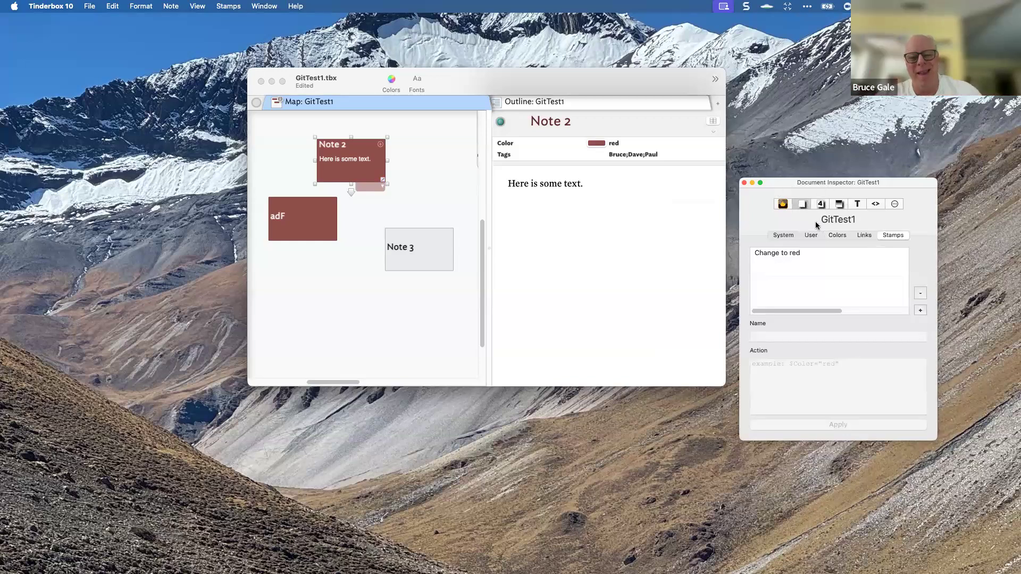
left_click(839, 204)
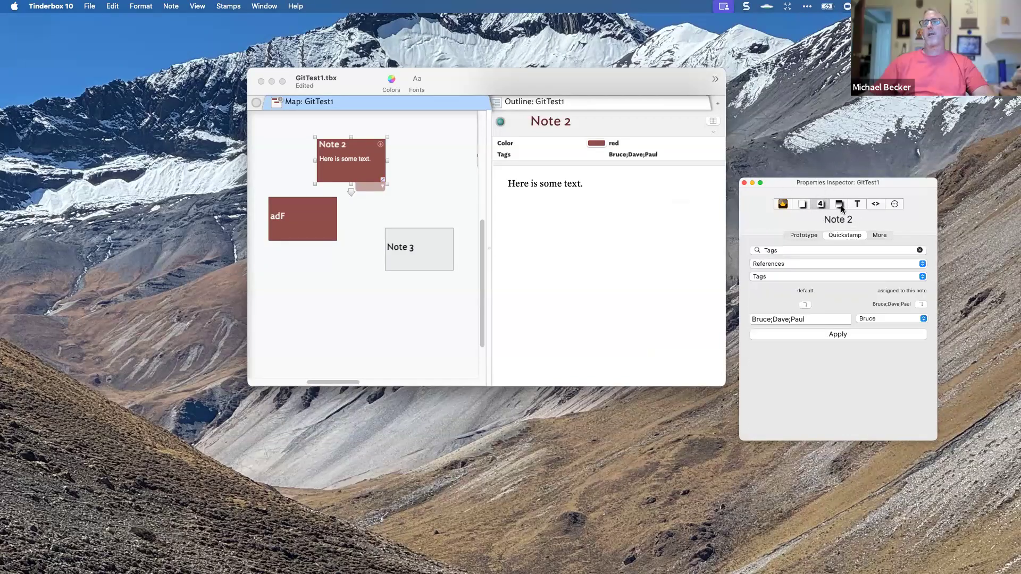
left_click(894, 204)
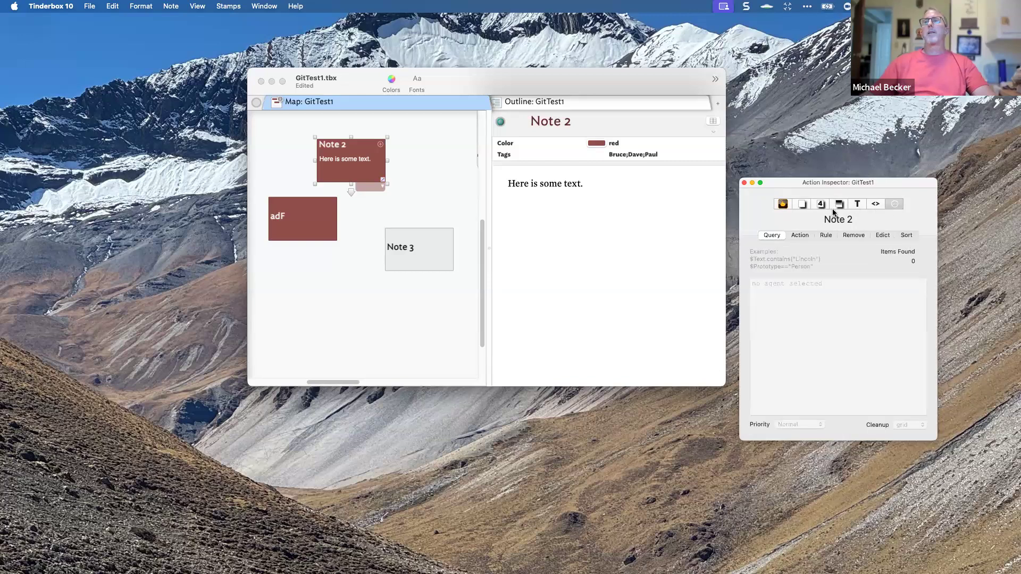
left_click(875, 204)
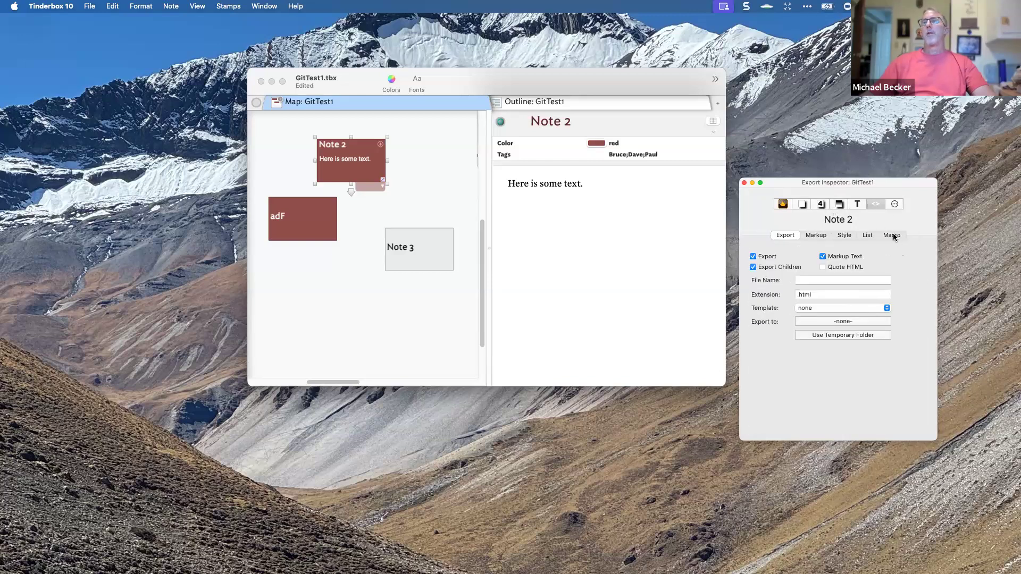
left_click(892, 235)
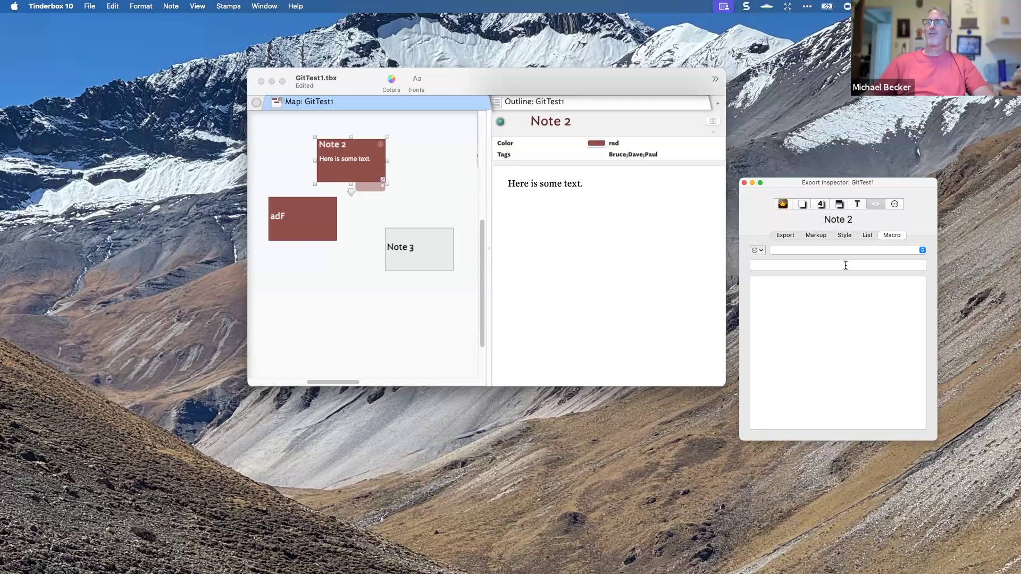
left_click(804, 206)
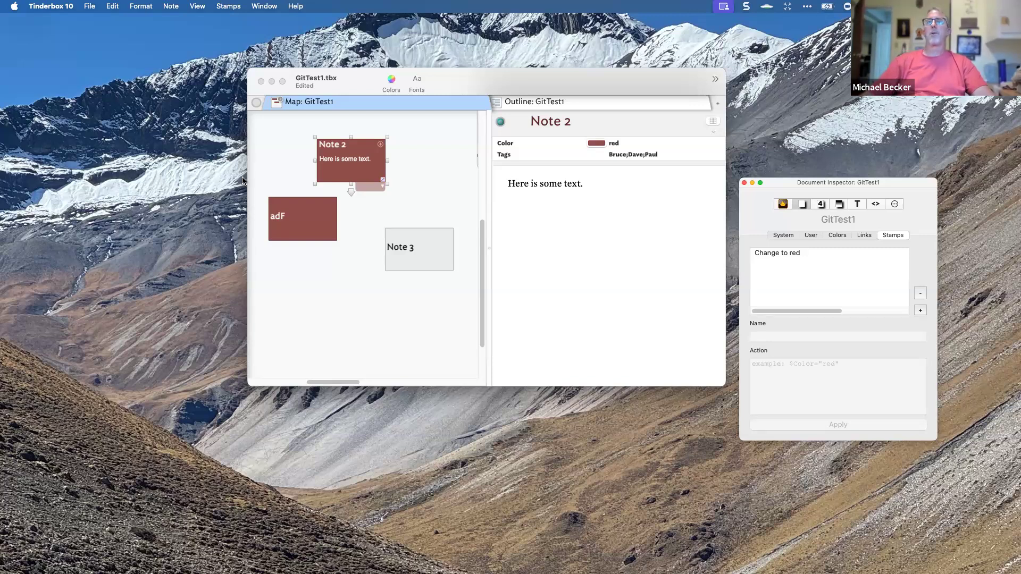
Switch the map view to an outline and expand the Hints container and its Stamps container
left_click(431, 239)
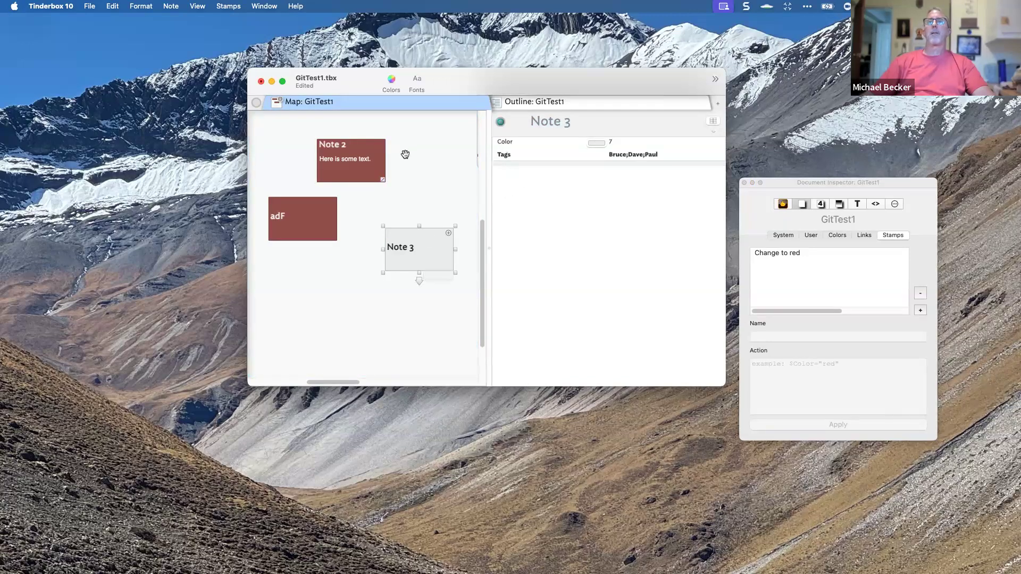
left_click(507, 103)
left_click(358, 102)
left_click(524, 106)
left_click(420, 104)
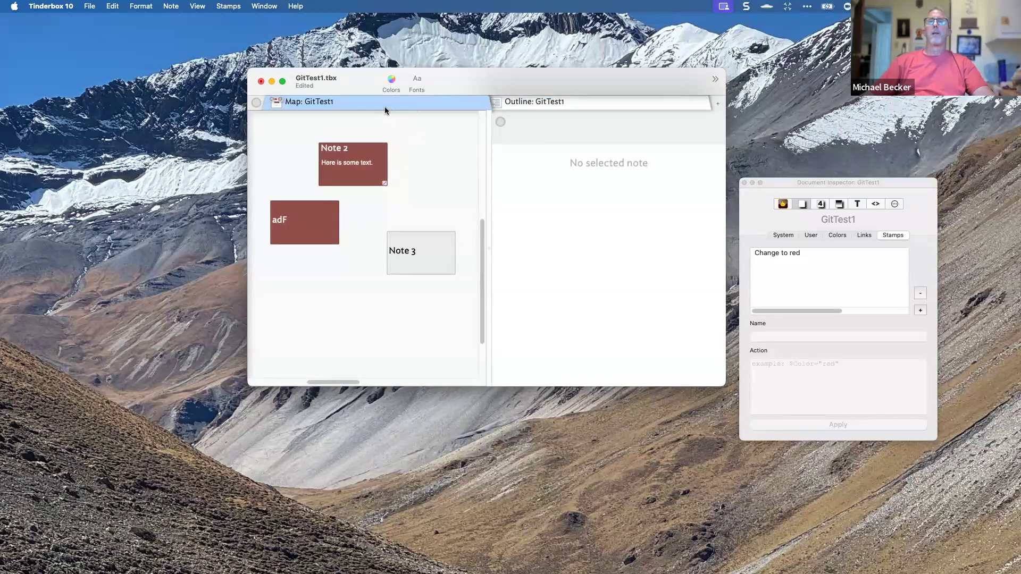
left_click(385, 107)
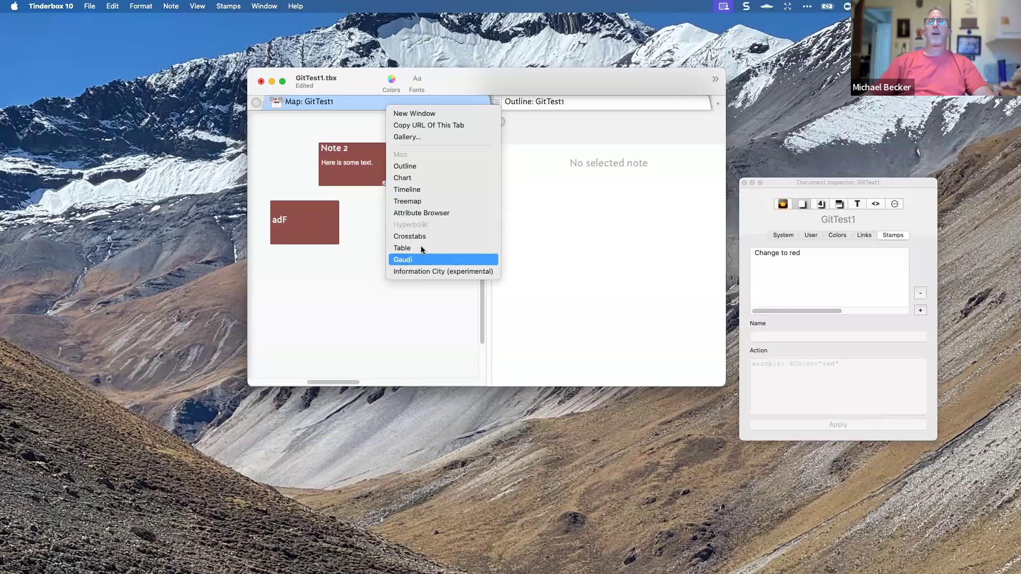
left_click(420, 166)
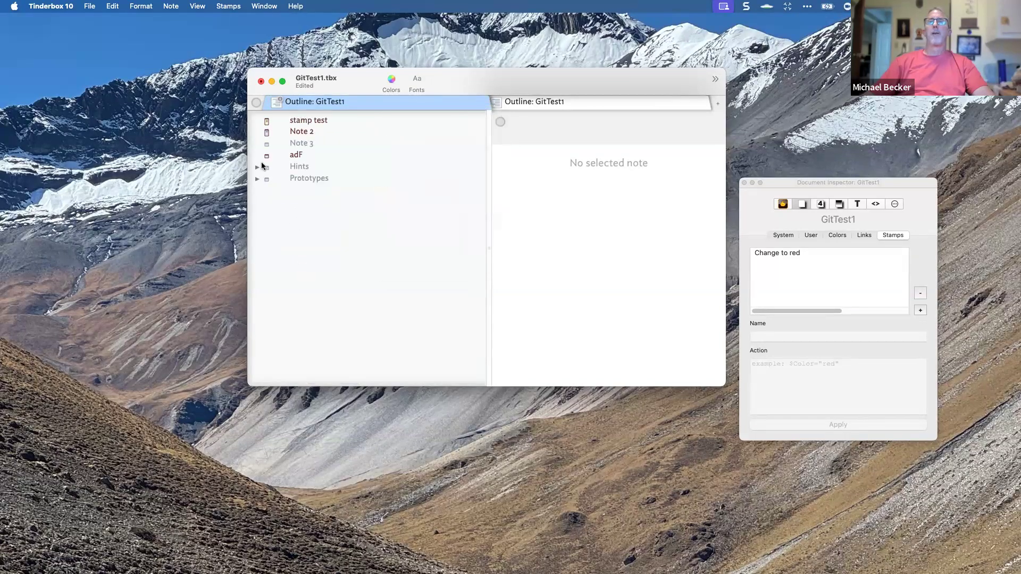
left_click(257, 167)
left_click(314, 248)
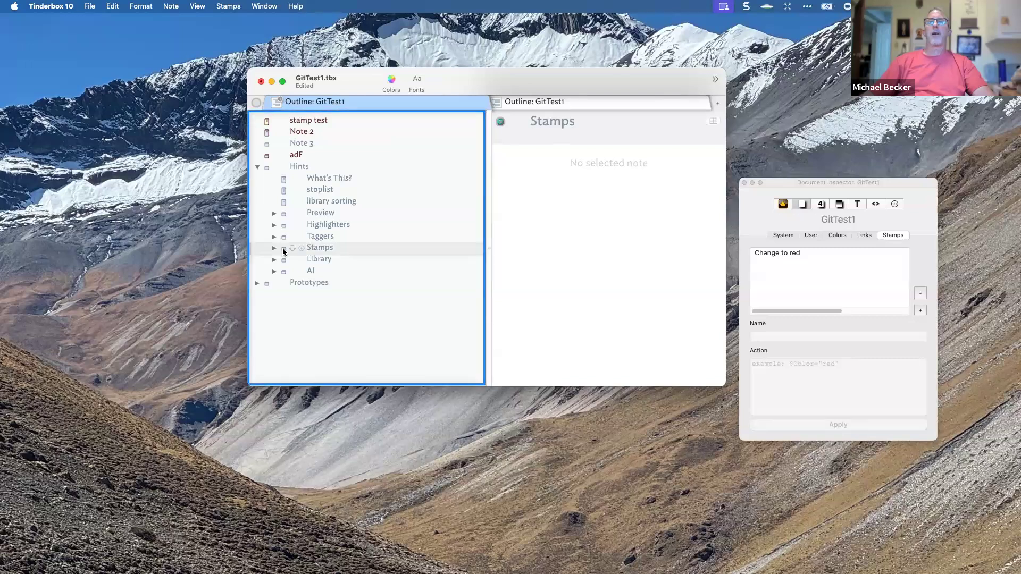
left_click(274, 248)
Add a new stamp note named "Change to green" below Change to red in the Stamps container
left_click(385, 272)
key("Return")
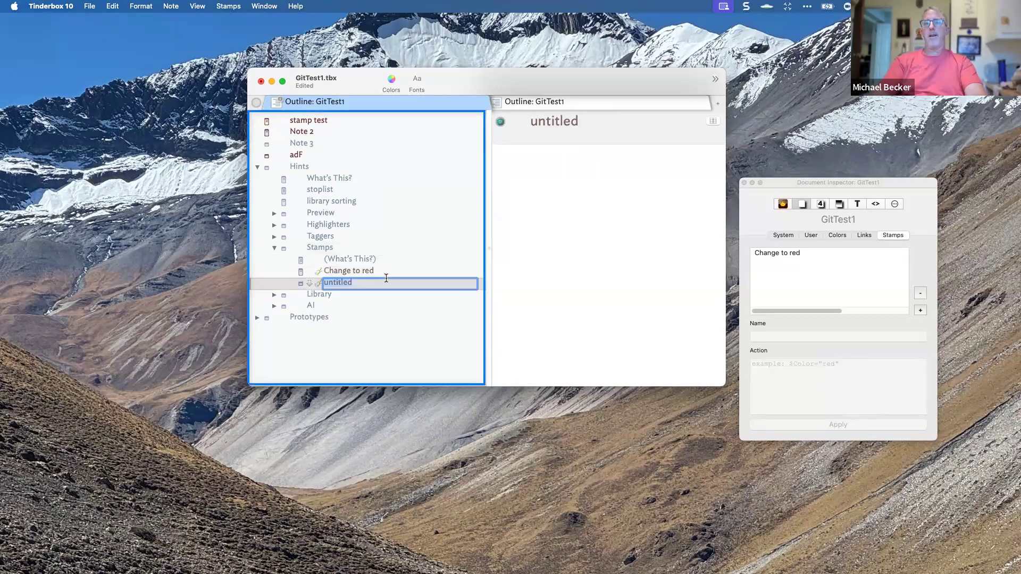
type("Chagn")
key("BackSpace")
key("BackSpace")
type("nge to green")
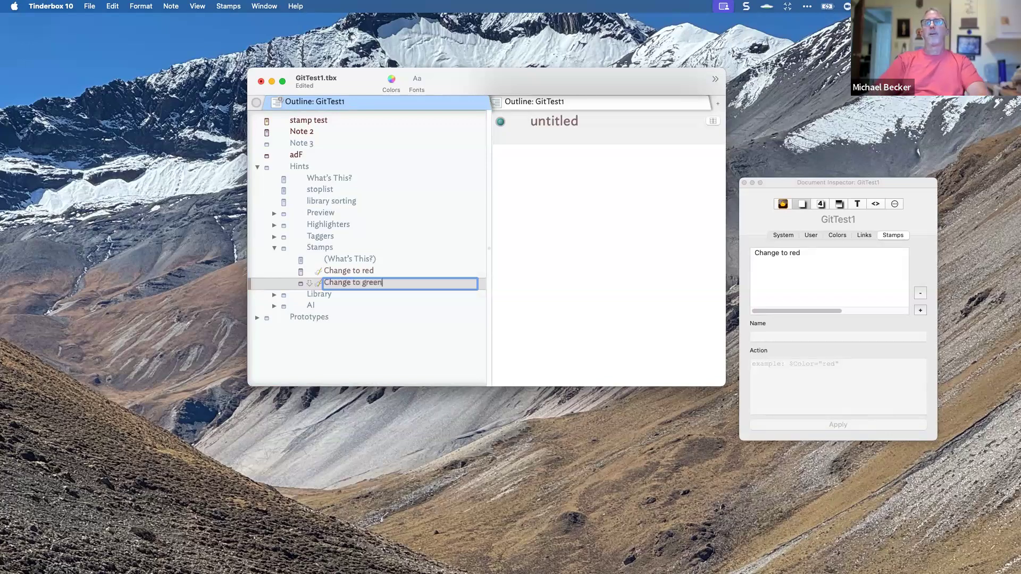
key("Return")
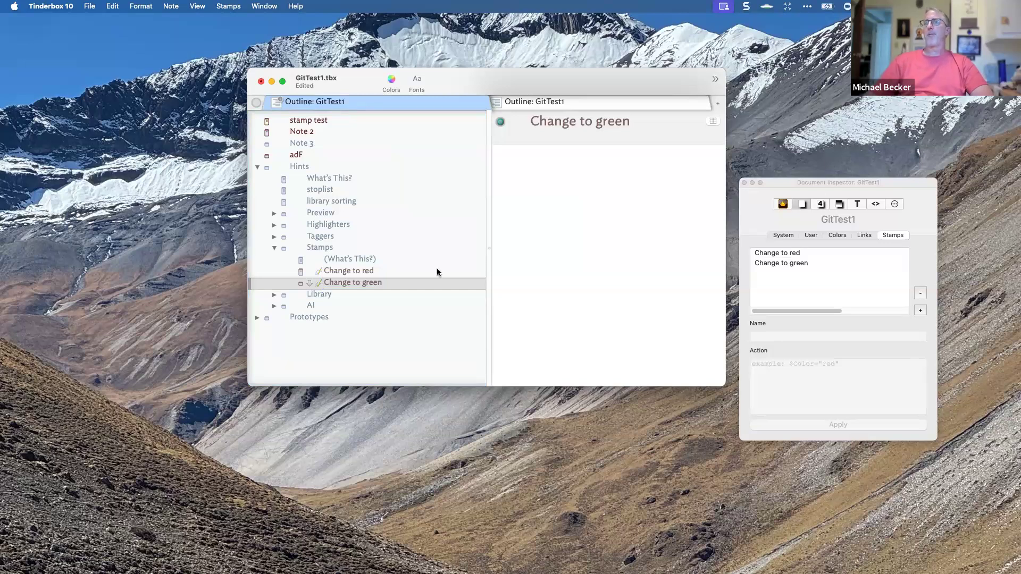
Use Quickstamp to set the Change to green note's Text attribute to $Color="green";
left_click(804, 204)
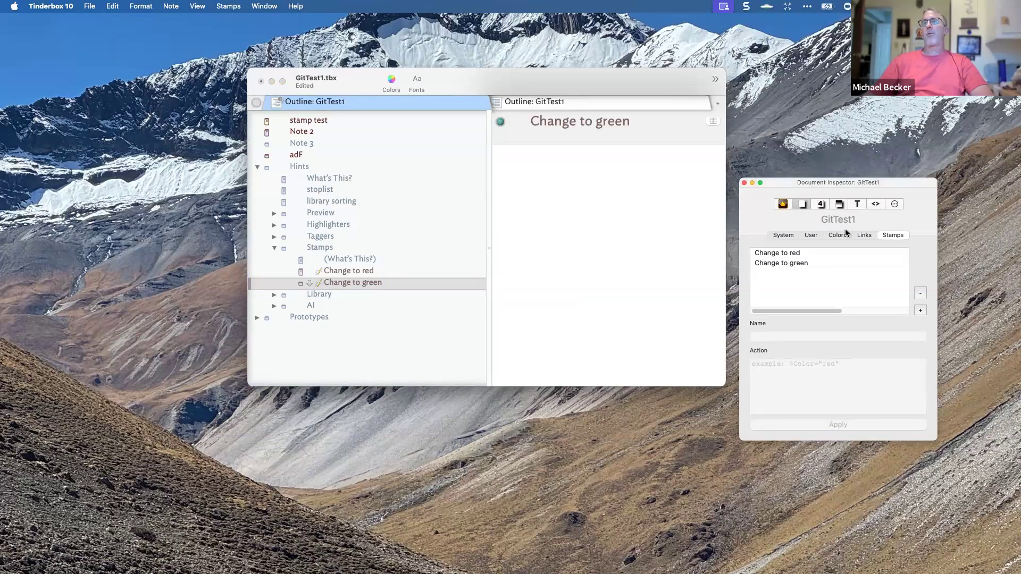
left_click(821, 204)
left_click(780, 251)
double_click(781, 251)
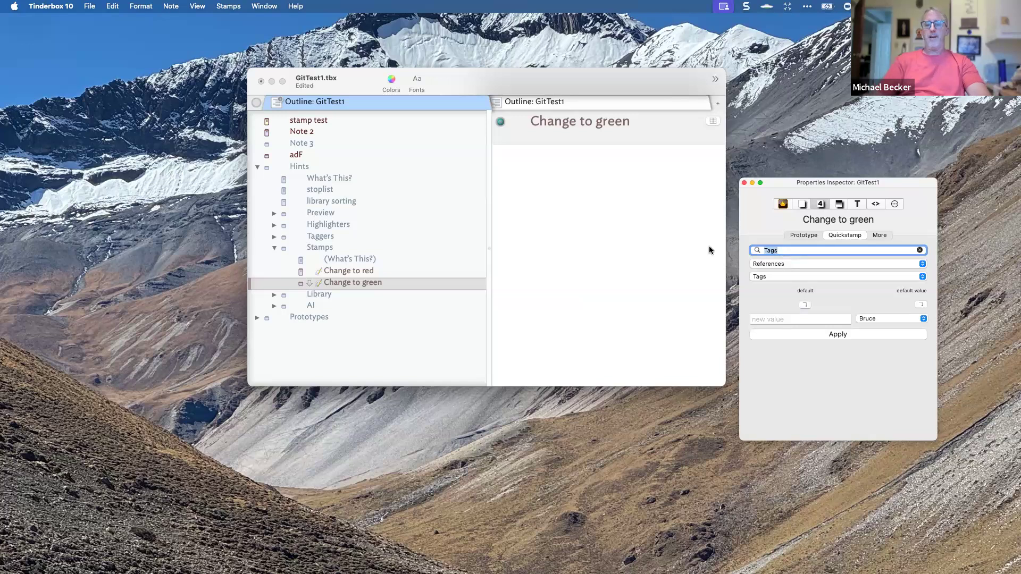
type("Text")
key("Return")
key("Tab")
type("$")
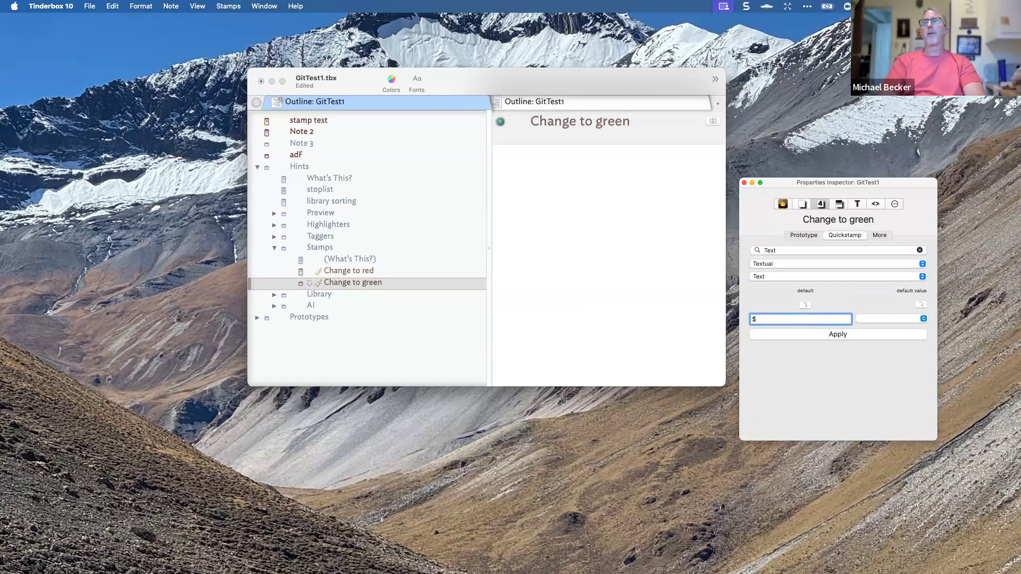
type("Color=\"green\"")
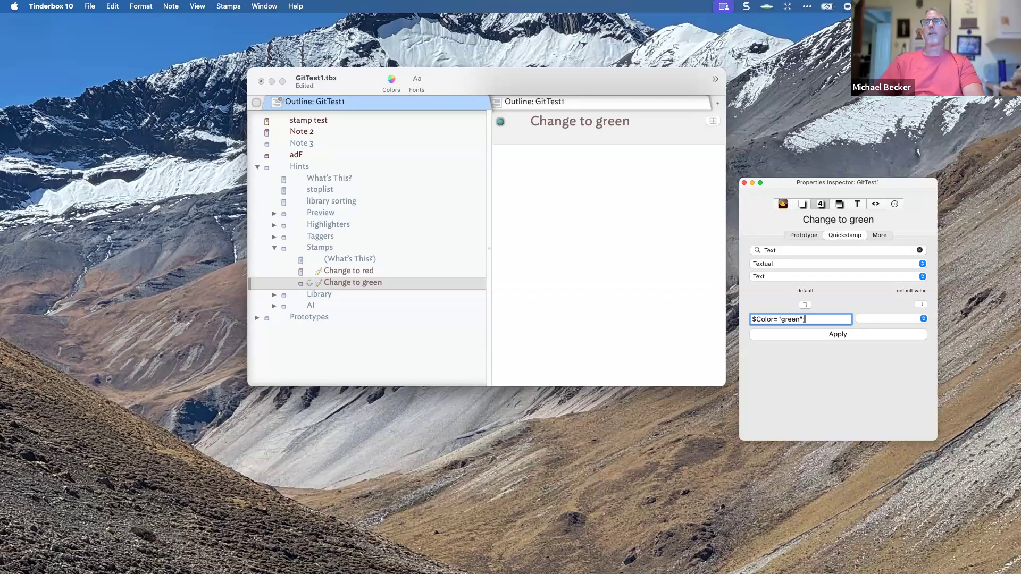
type(";")
key("Return")
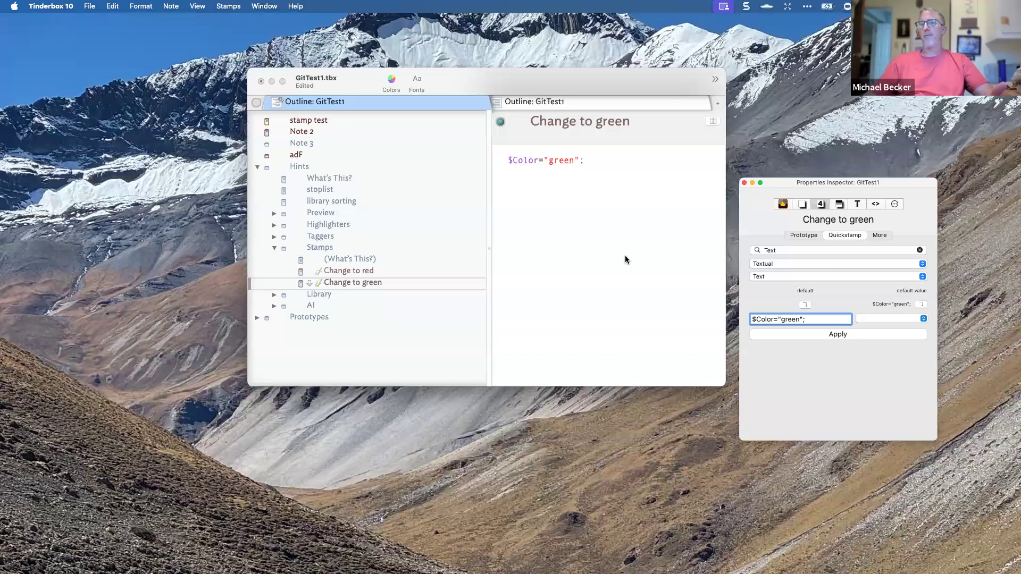
Select the stamp test note and apply the Change to green stamp to it
left_click(341, 121)
left_click(844, 334)
left_click(844, 335)
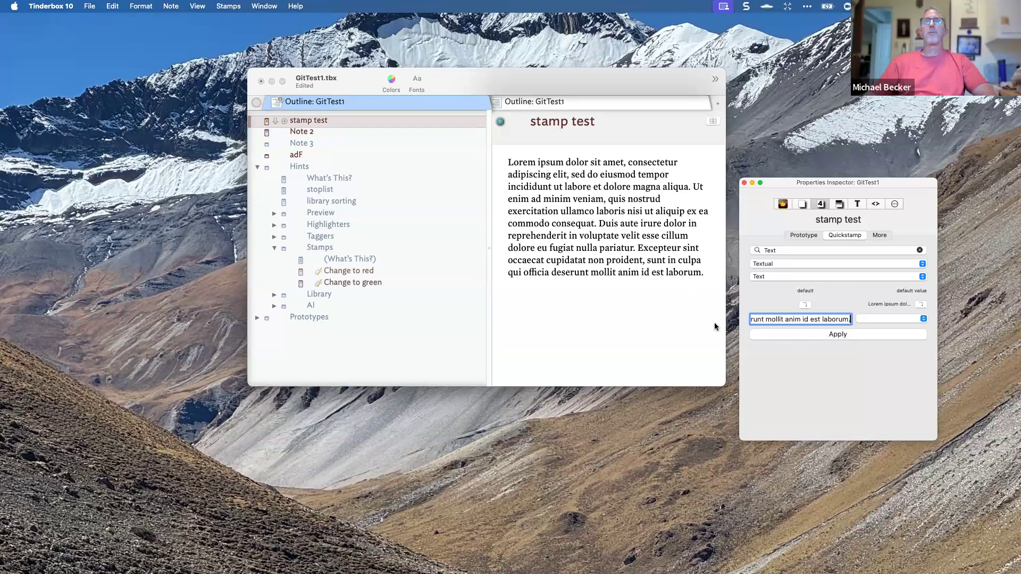
left_click(218, 7)
left_click(253, 65)
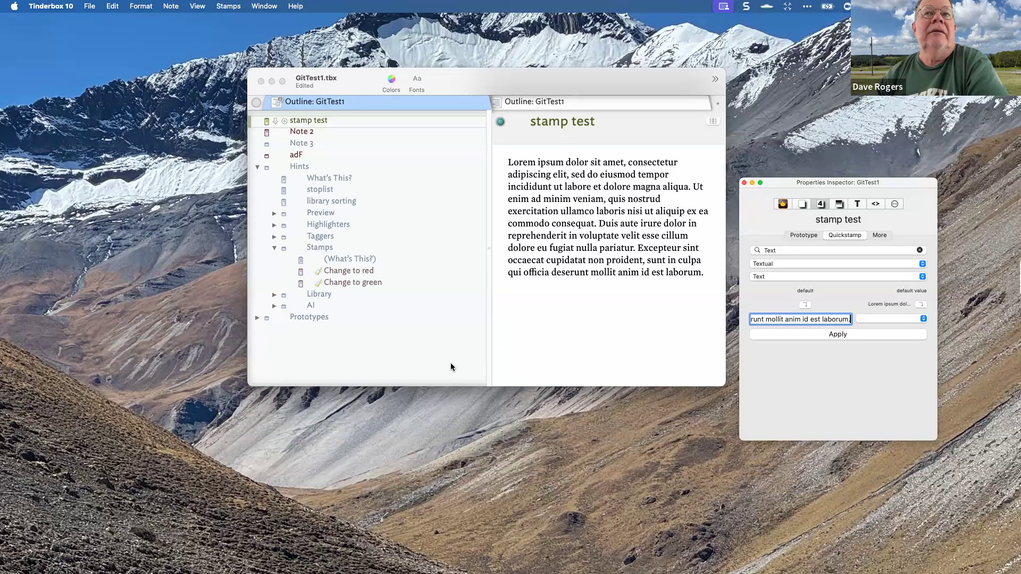
Review the code in the Change to green stamp note and collapse the Hints container
left_click(336, 283)
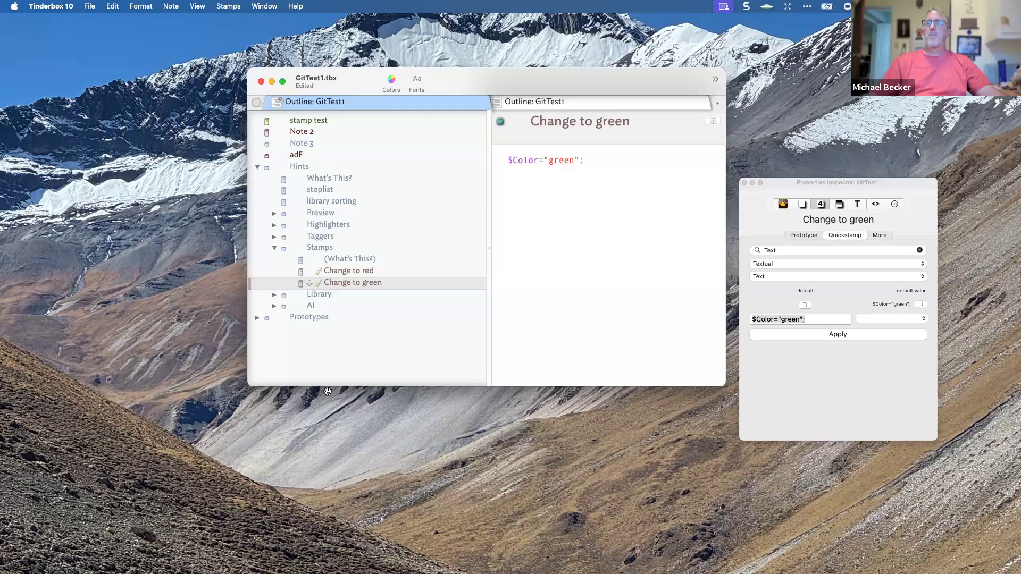
left_click(266, 167)
left_click(257, 168)
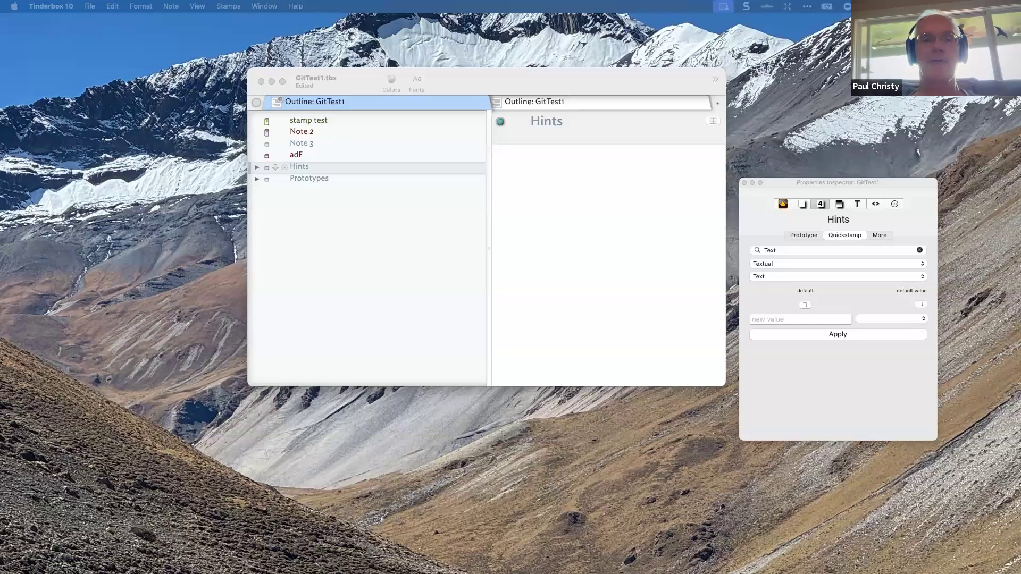
Select Note 2 in the outline and choose the Checked attribute in Quickstamp
left_click(350, 133)
left_click(815, 250)
type("Check")
key("Down")
key("Return")
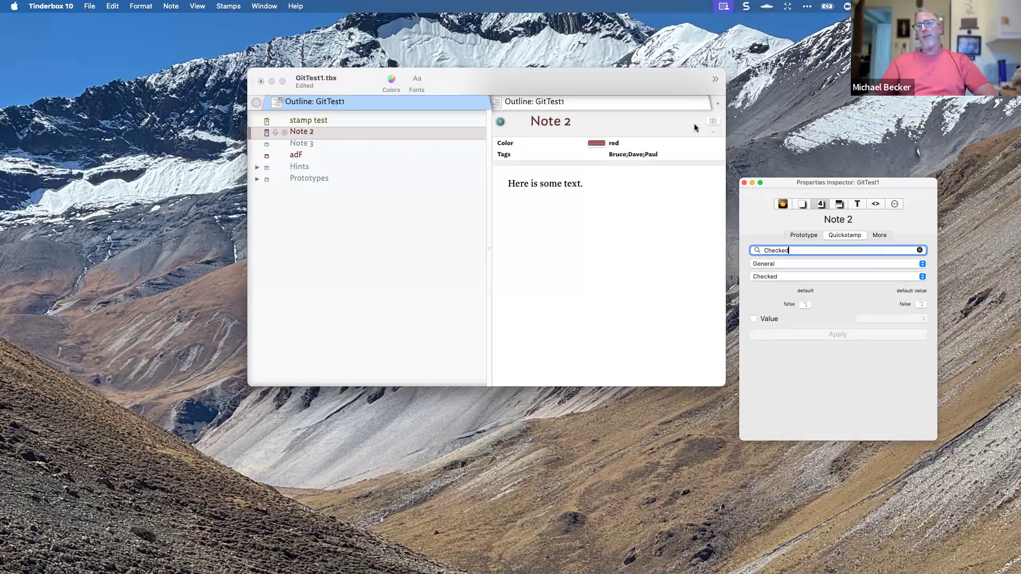
Add Checked to the displayed attributes of Note 2
left_click(711, 122)
type("Check")
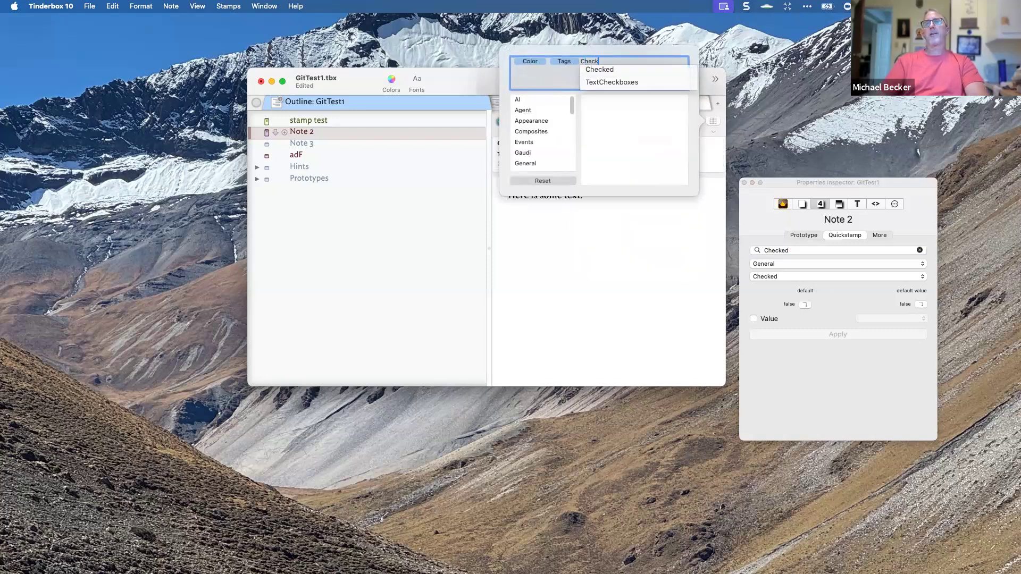
key("Down")
key("Return")
key("Return")
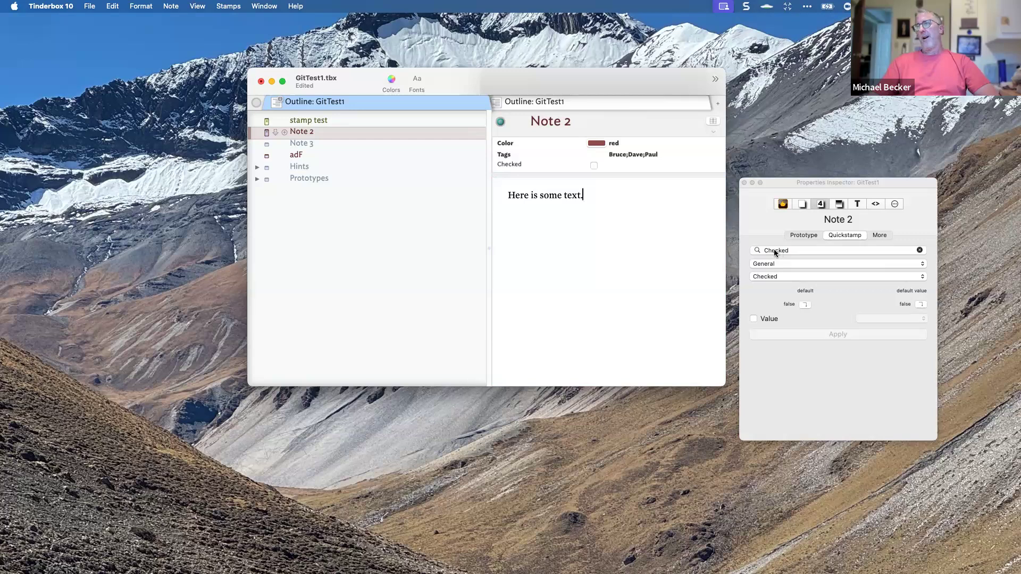
Toggle the Quickstamp value of the Checked attribute on and off for Note 2
left_click(764, 319)
left_click(764, 319)
left_click(763, 319)
left_click(764, 319)
left_click(764, 319)
left_click(763, 321)
left_click(763, 320)
left_click(764, 320)
left_click(764, 320)
left_click(764, 320)
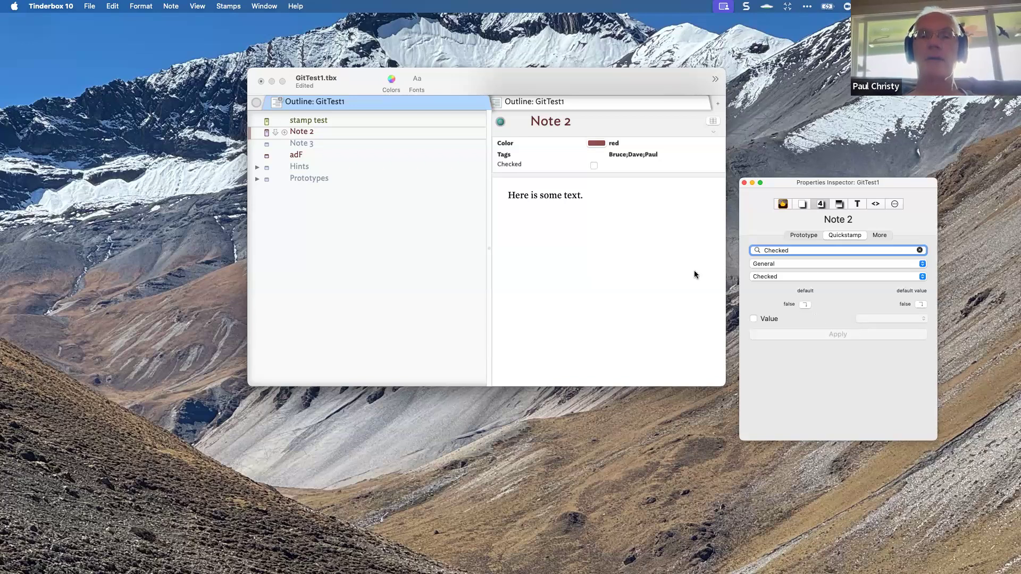
Try to expand the /Lorem snippet below the existing text of Note 2
left_click(581, 209)
type("/")
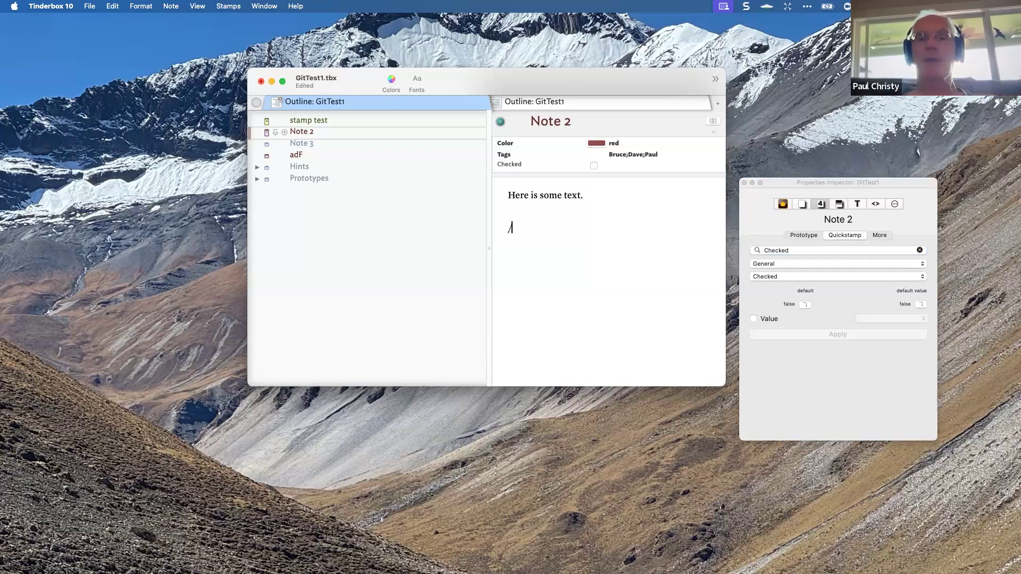
type("Lorem")
key("BackSpace")
key("BackSpace")
key("BackSpace")
key("BackSpace")
key("BackSpace")
key("BackSpace")
key("BackSpace")
type("/Lorem")
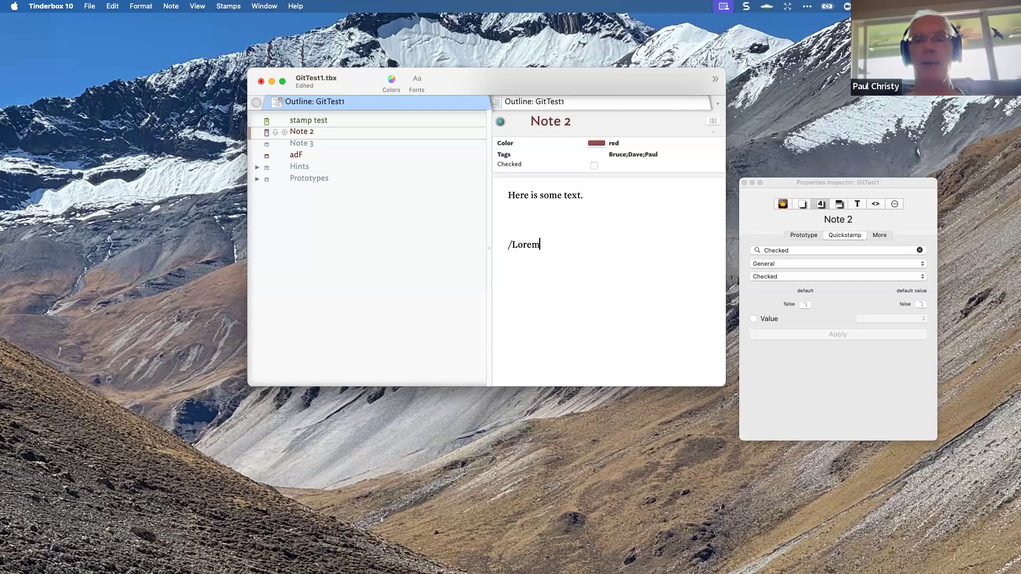
Switch to TextExpander, start installing the 8.3.1 update and close its main window
key("super+space")
type("text")
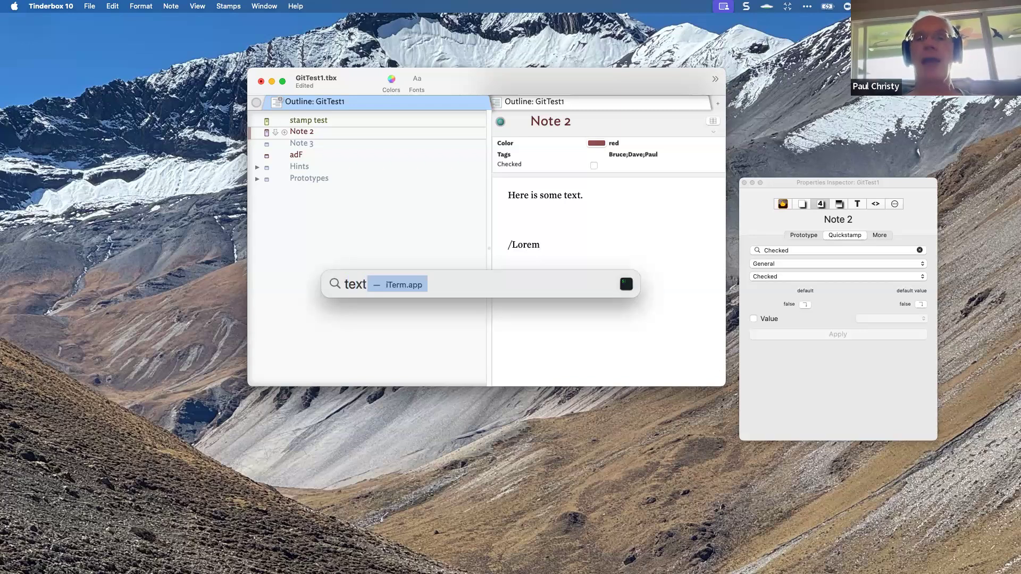
key("Return")
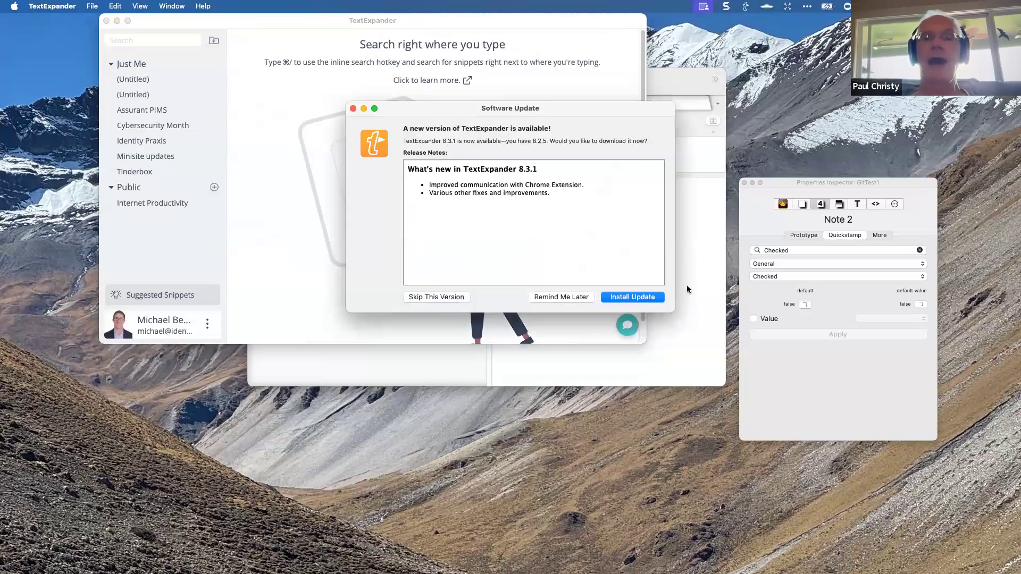
left_click(655, 298)
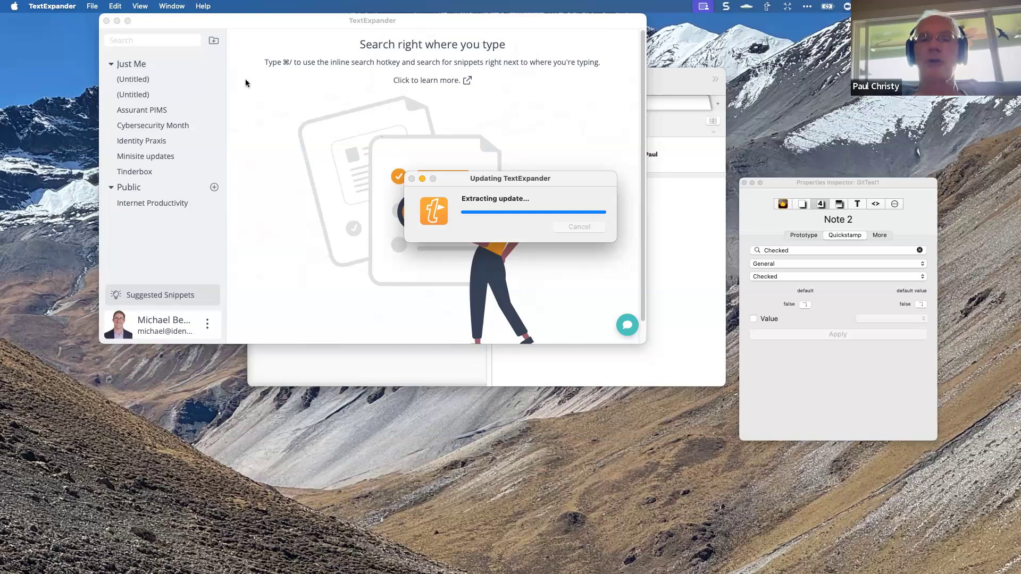
left_click(107, 21)
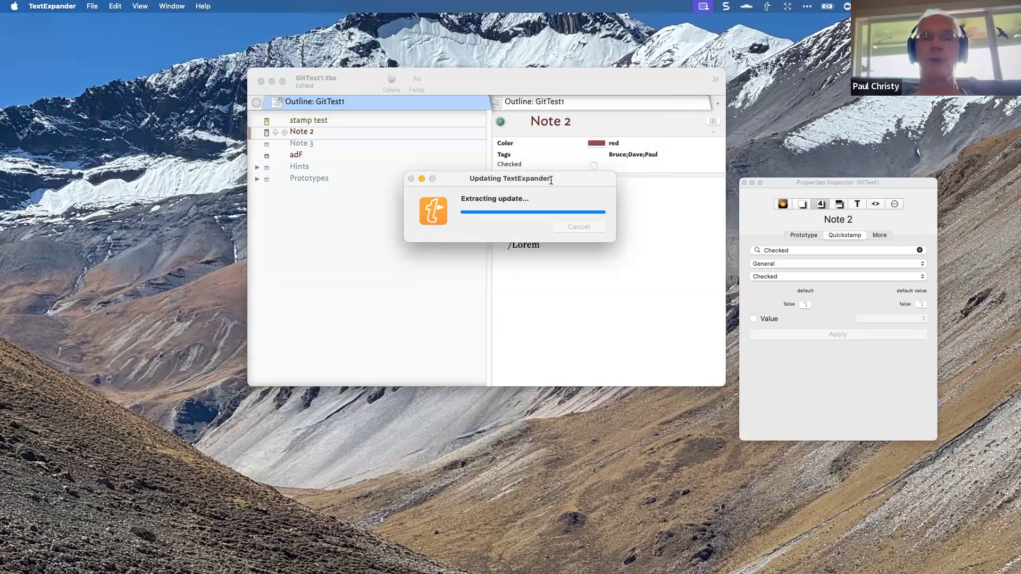
Back in Tinderbox, retry the /Lorem snippet in Note 2's text and delete the typed abbreviation
left_click_drag(562, 246, 499, 244)
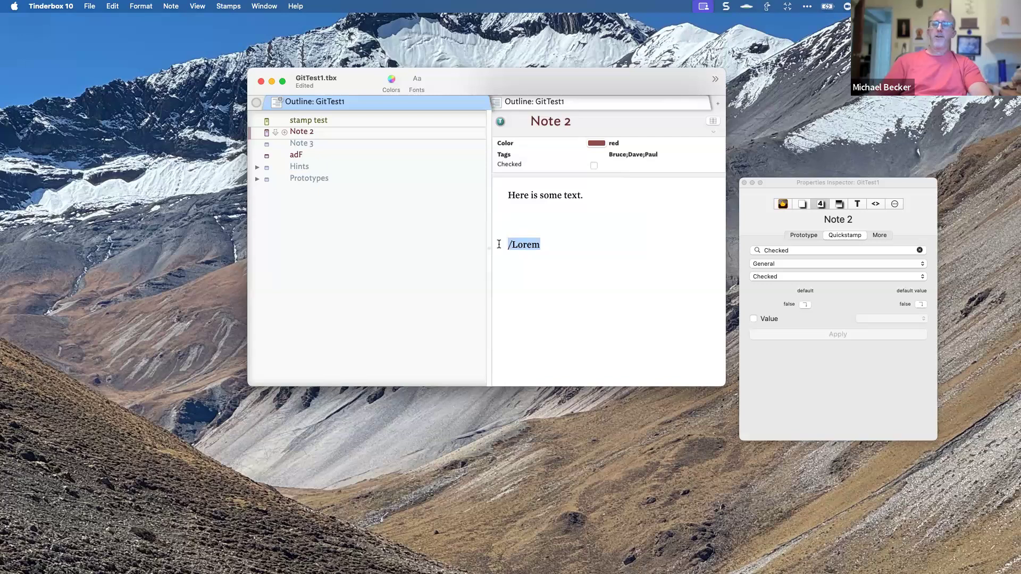
key("BackSpace")
type("/Lore")
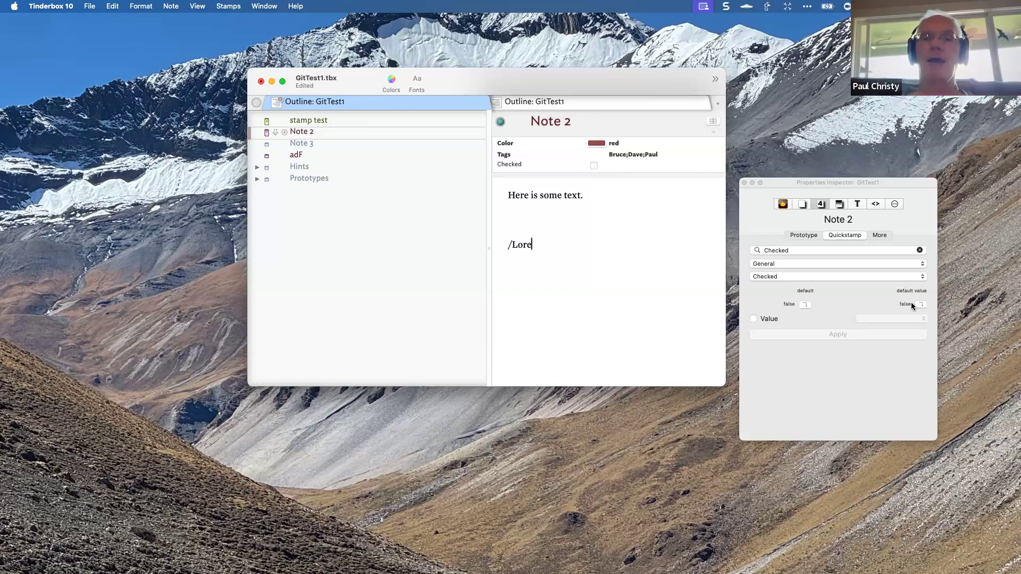
double_click(520, 244)
key("BackSpace")
key("BackSpace")
key("BackSpace")
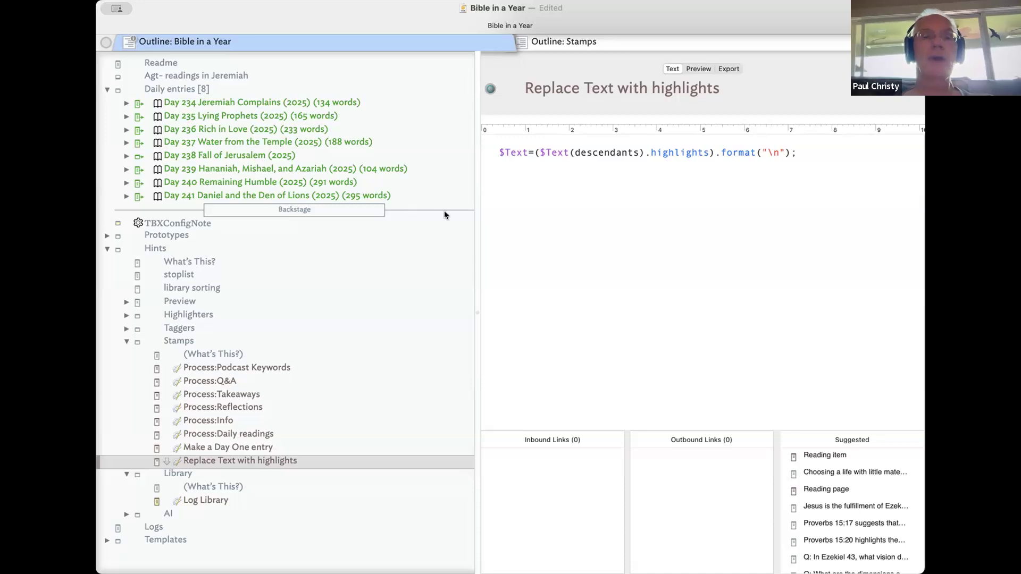
Examine the Day 234 Jeremiah Complains entry in the Bible in a Year outline, including its Keywords, Q & A and Takeaways notes
left_click(282, 101)
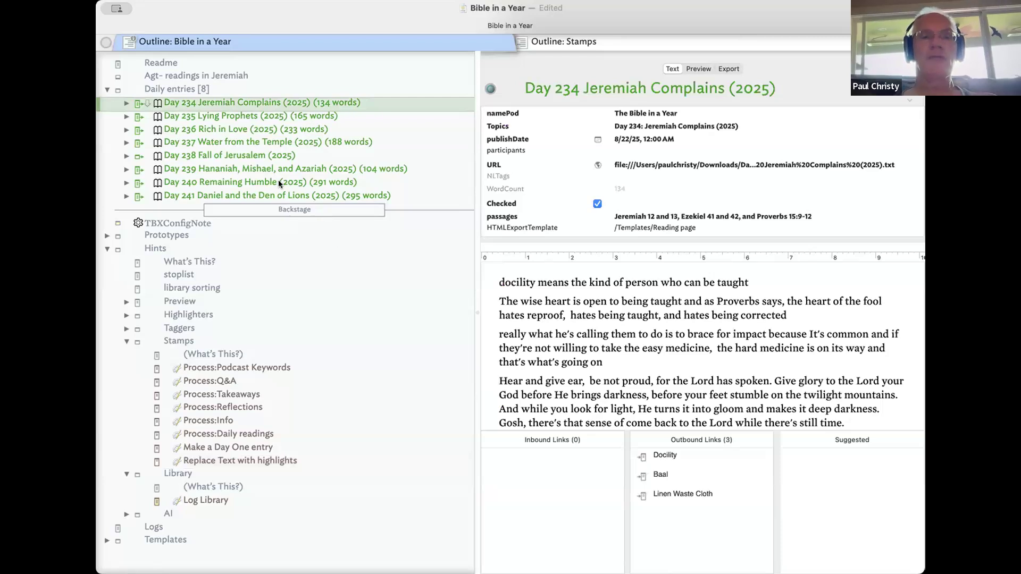
left_click(125, 104)
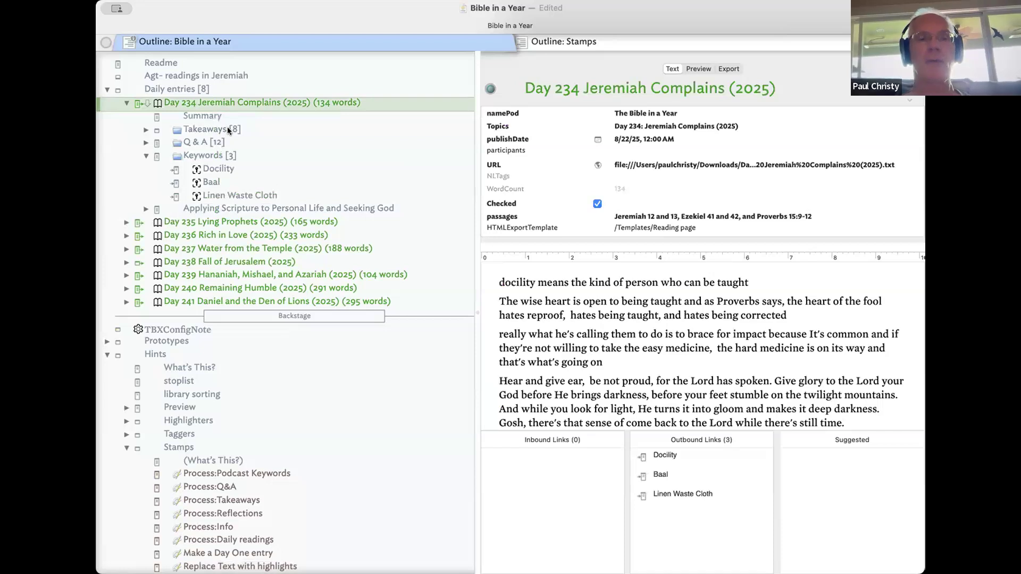
left_click(244, 155)
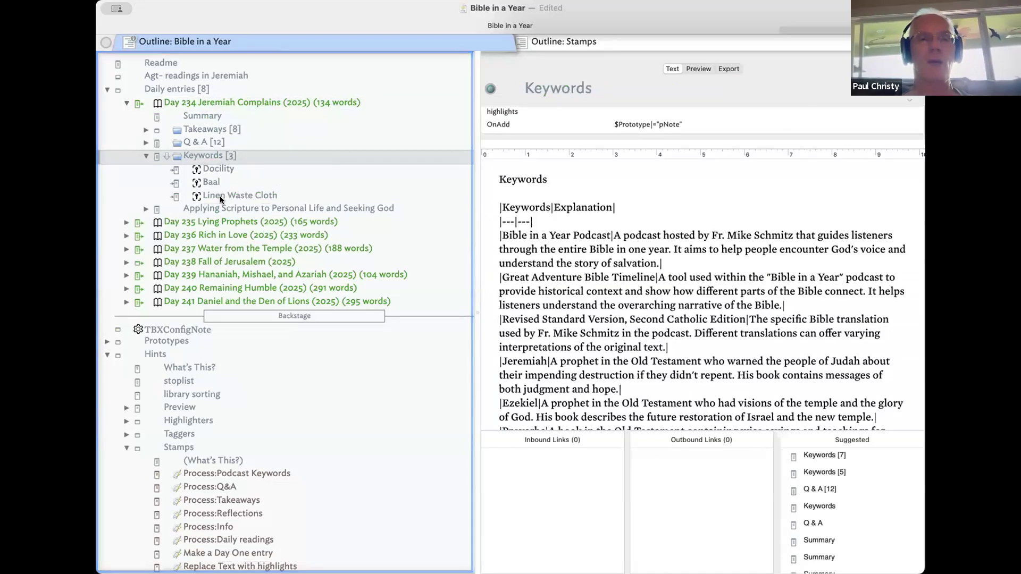
left_click(218, 203)
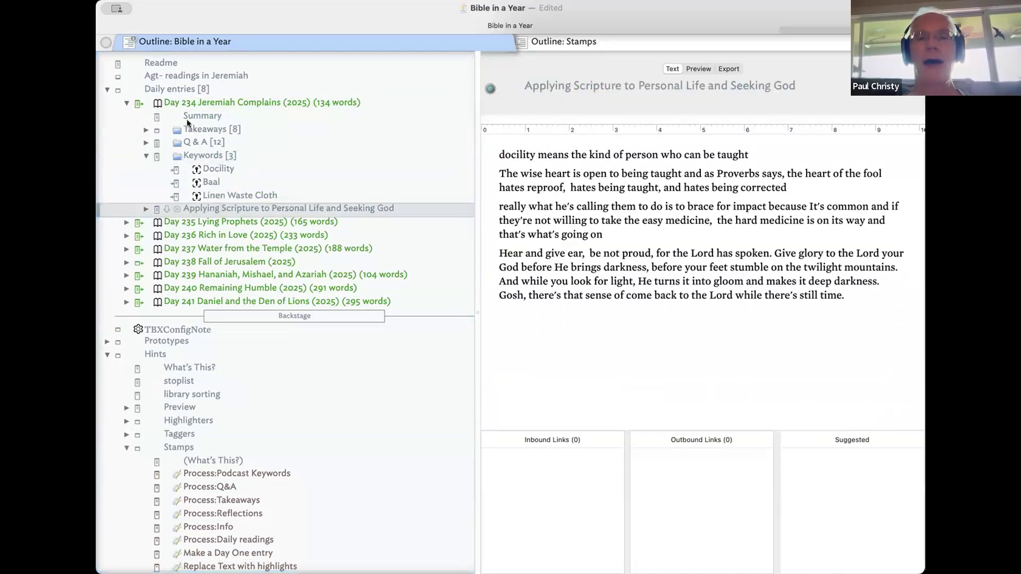
left_click(219, 192)
left_click(219, 151)
left_click(218, 141)
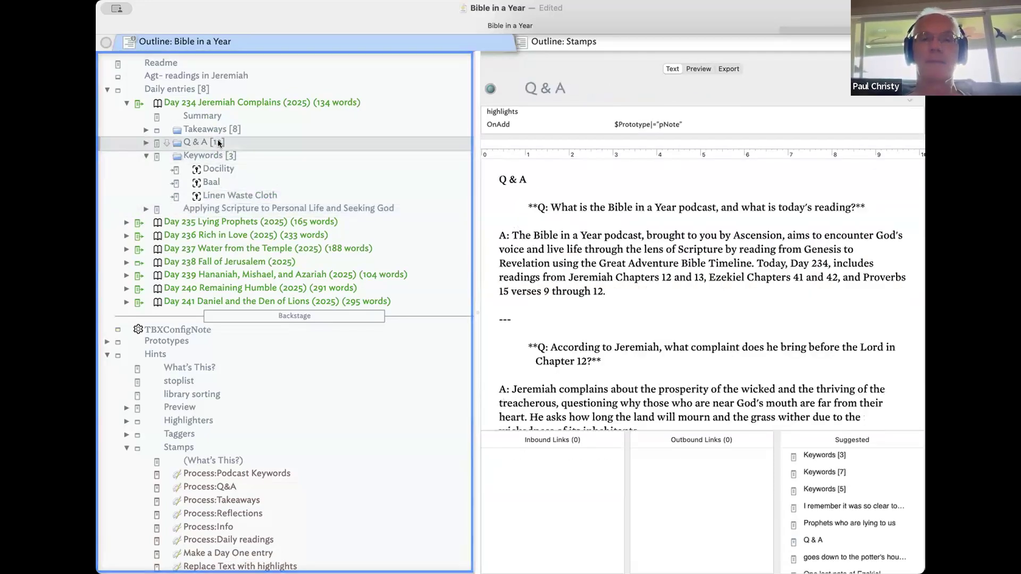
left_click(188, 131)
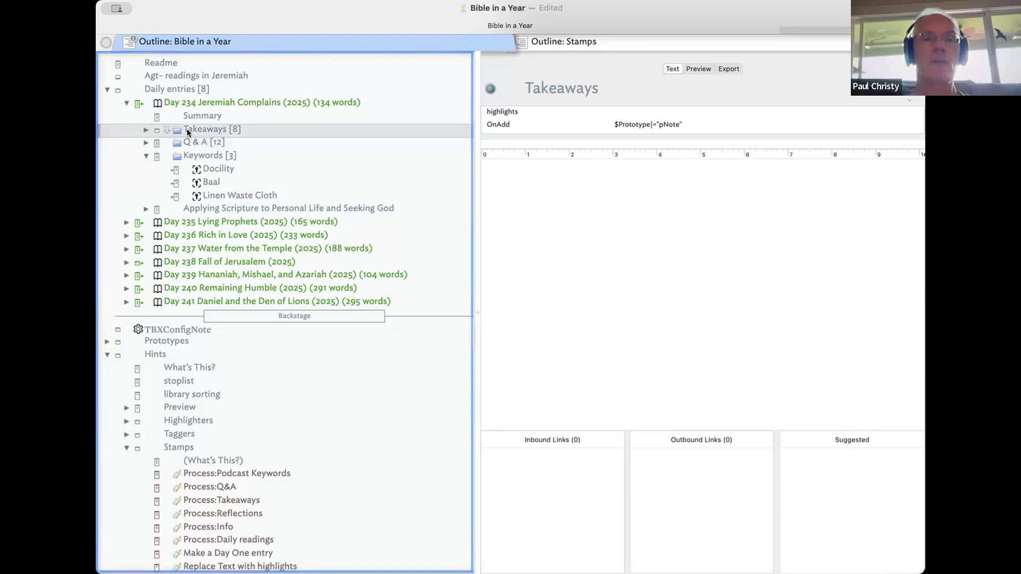
left_click(143, 130)
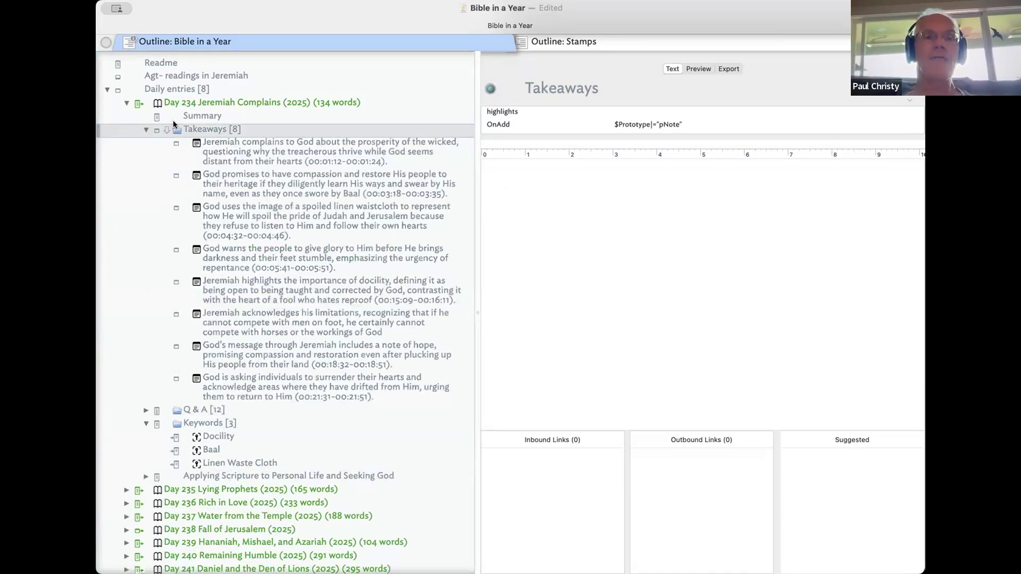
Review the code of the Replace Text with highlights stamp under Hints
scroll(238, 409, "down", 10)
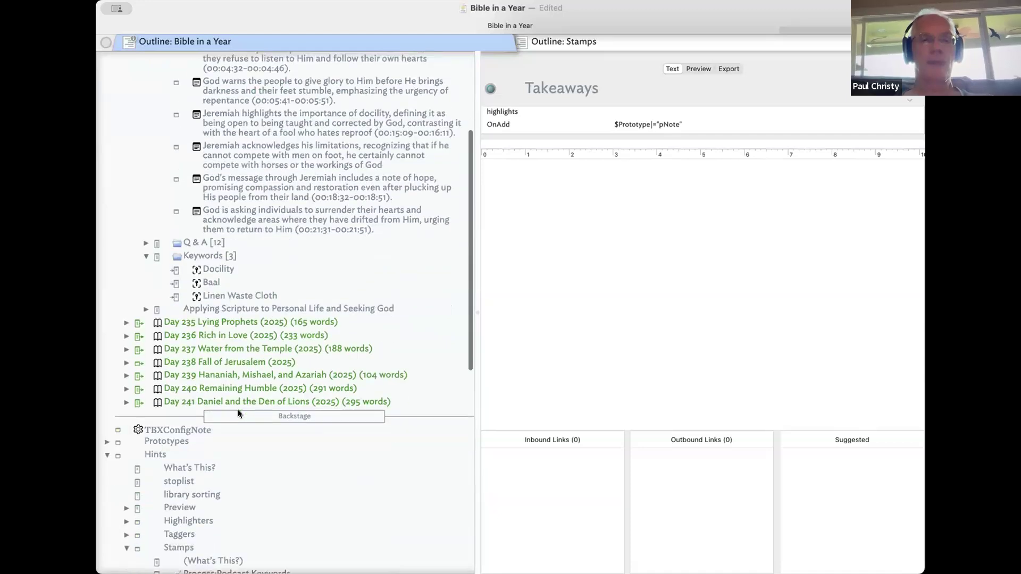
scroll(238, 410, "down", 2)
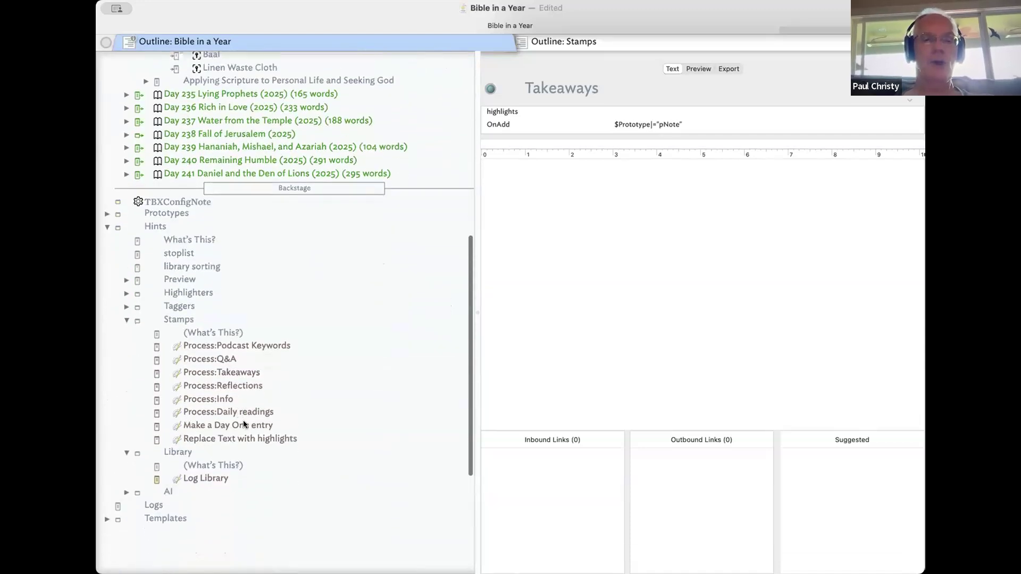
left_click(239, 445)
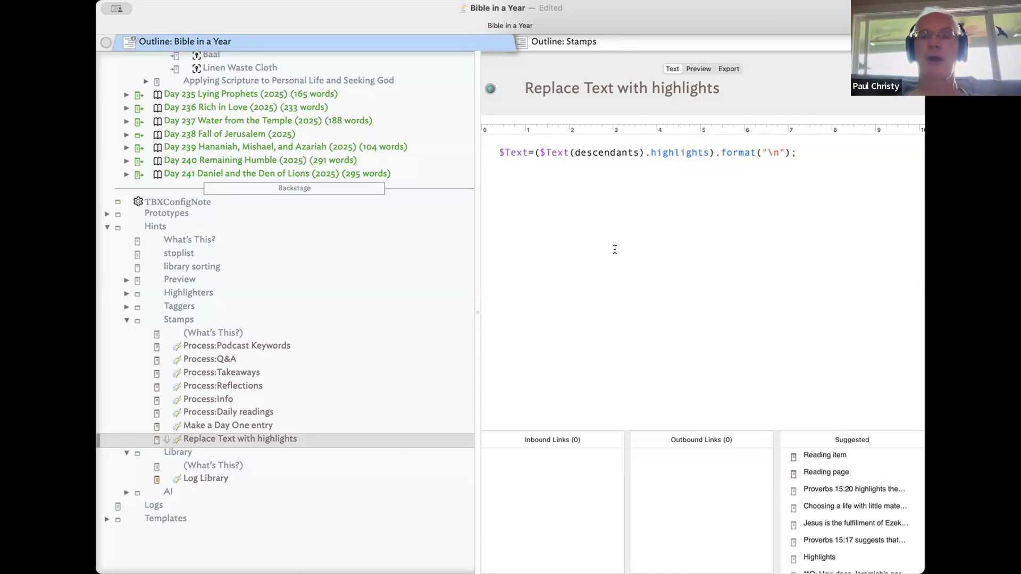
Read through the text of the Day 235 Lying Prophets entry
left_click(314, 94)
scroll(510, 280, "down", 2)
scroll(509, 280, "down", 1)
scroll(509, 280, "up", 3)
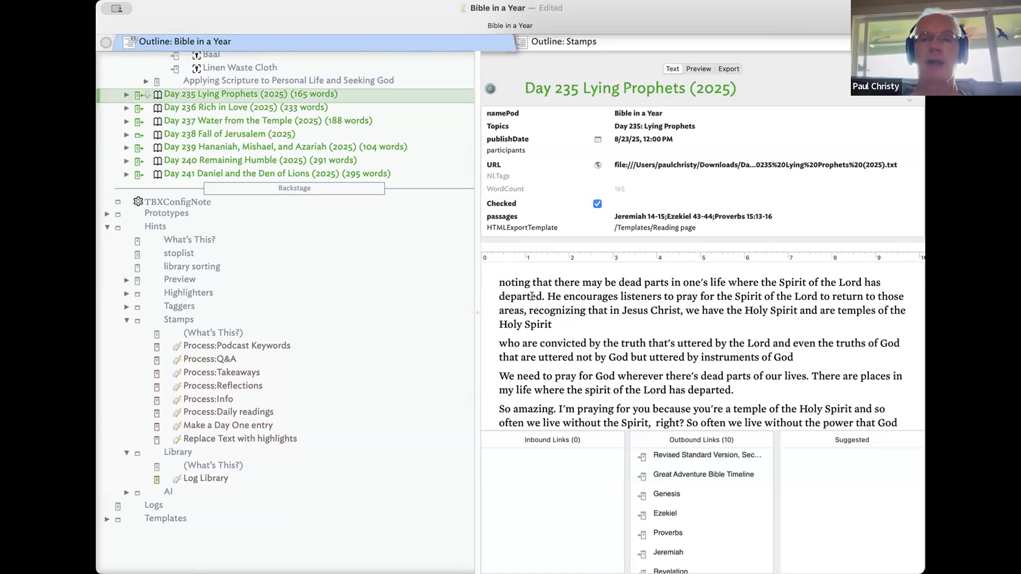
scroll(531, 296, "down", 1)
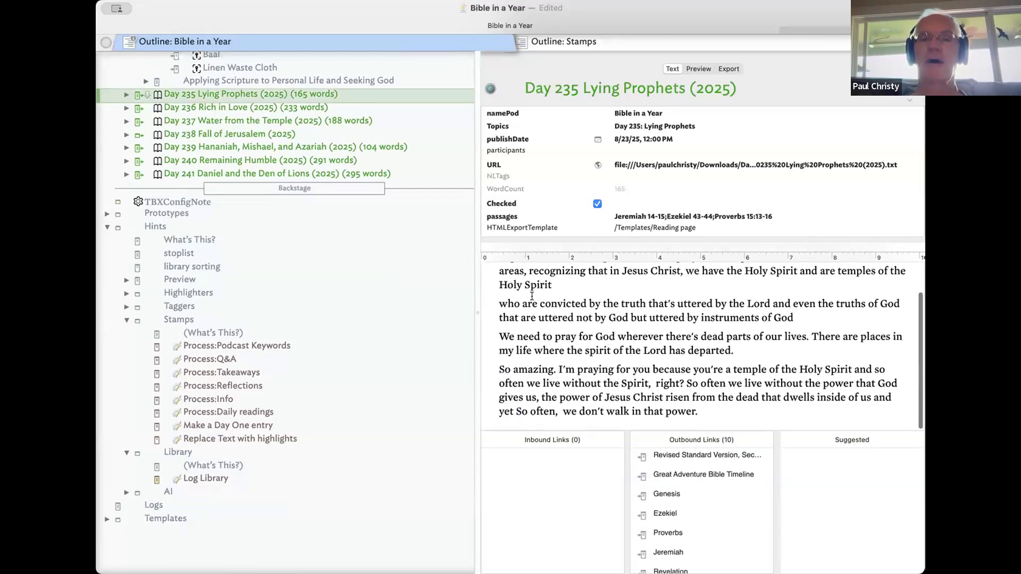
scroll(531, 297, "up", 2)
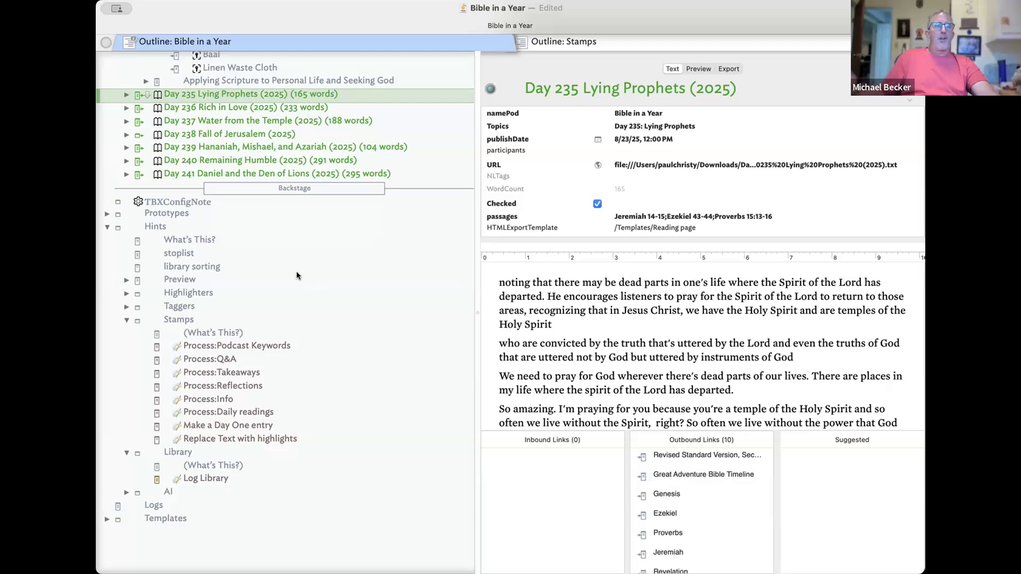
Expand the Day 235 entry and highlight in yellow the first sentence of its Introduction to Jeremiah and the Consequences of Faithlessness note
left_click(127, 95)
left_click(269, 127)
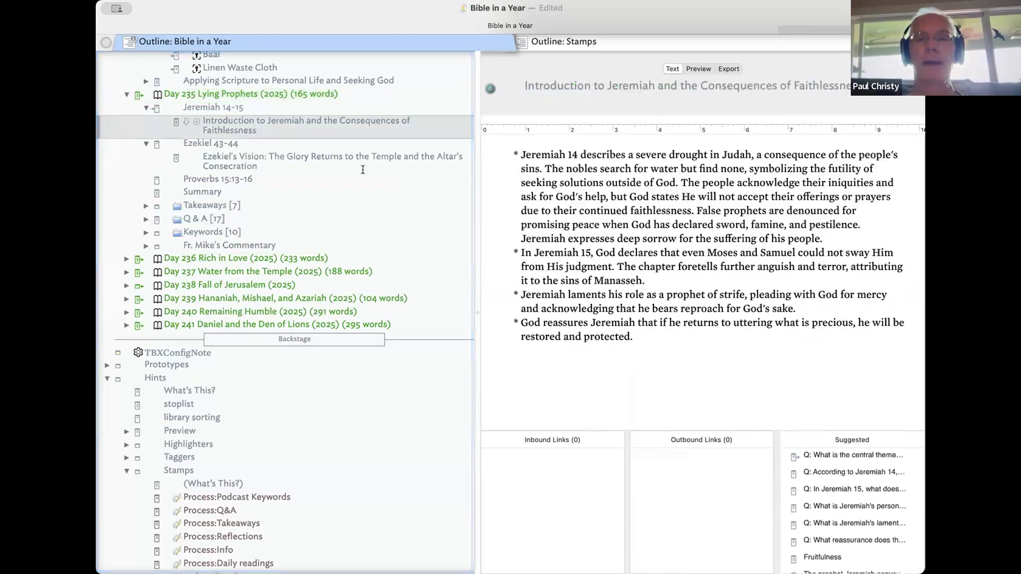
left_click(520, 155)
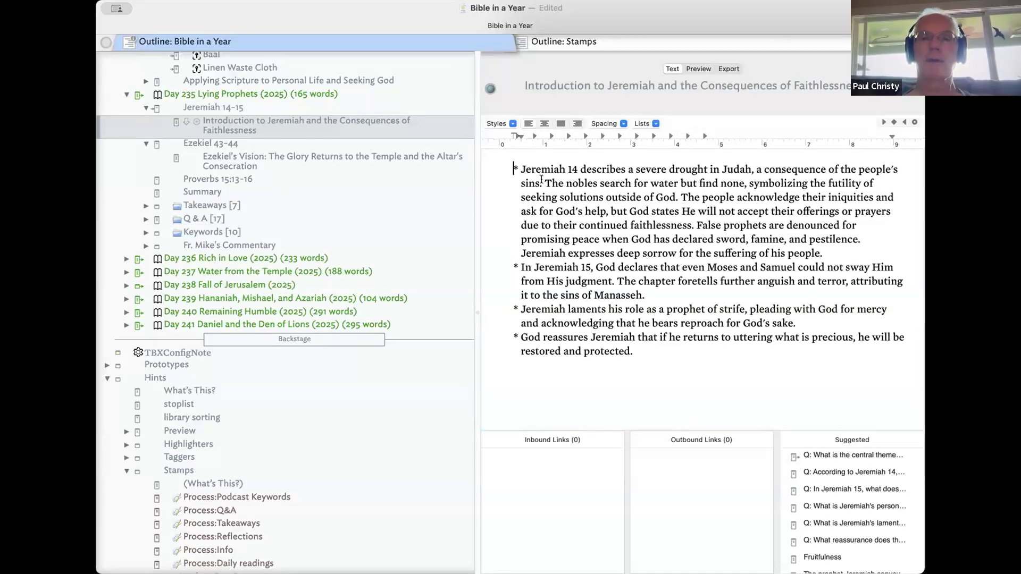
left_click(543, 182)
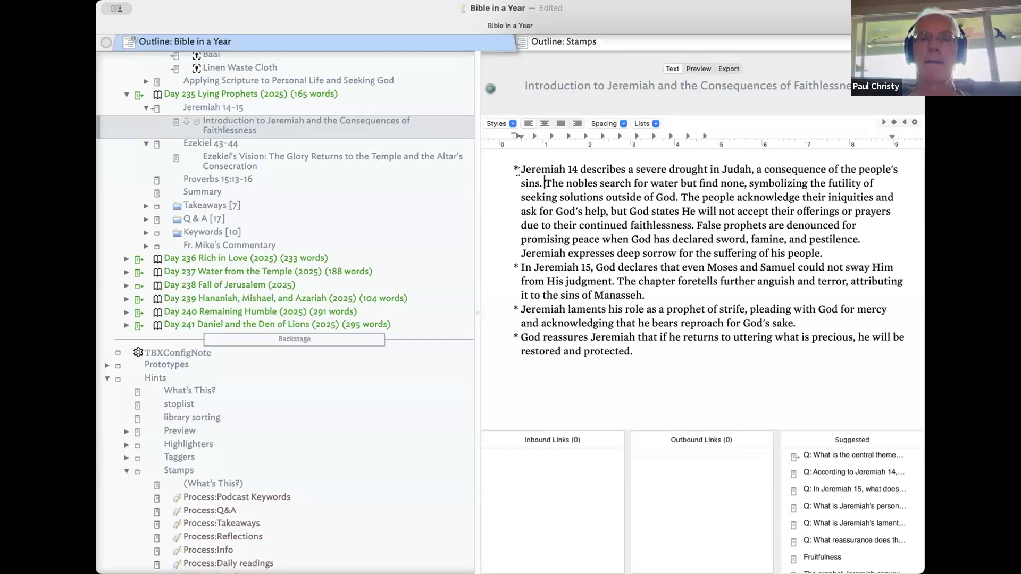
left_click_drag(518, 170, 546, 184)
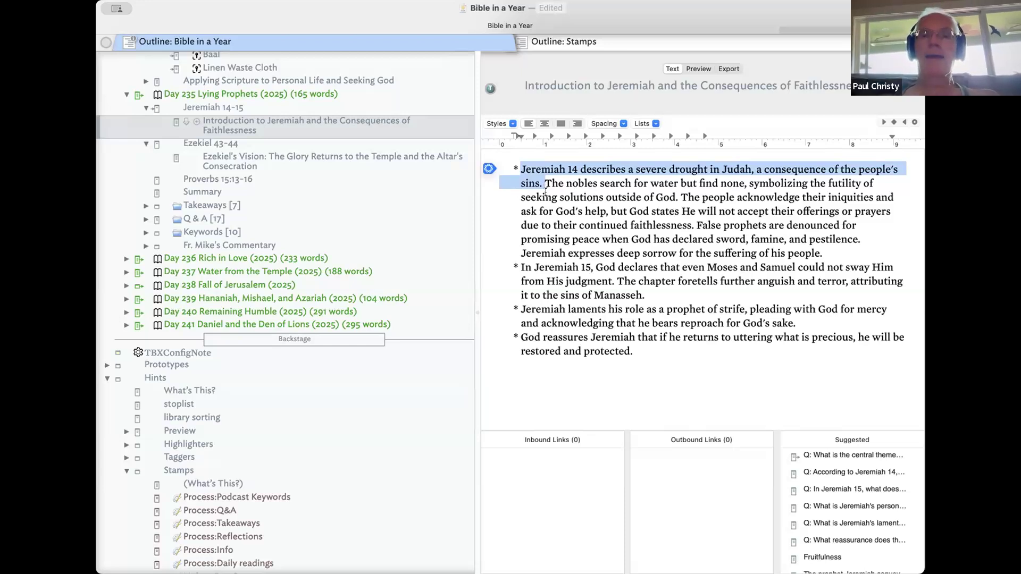
left_click(545, 195)
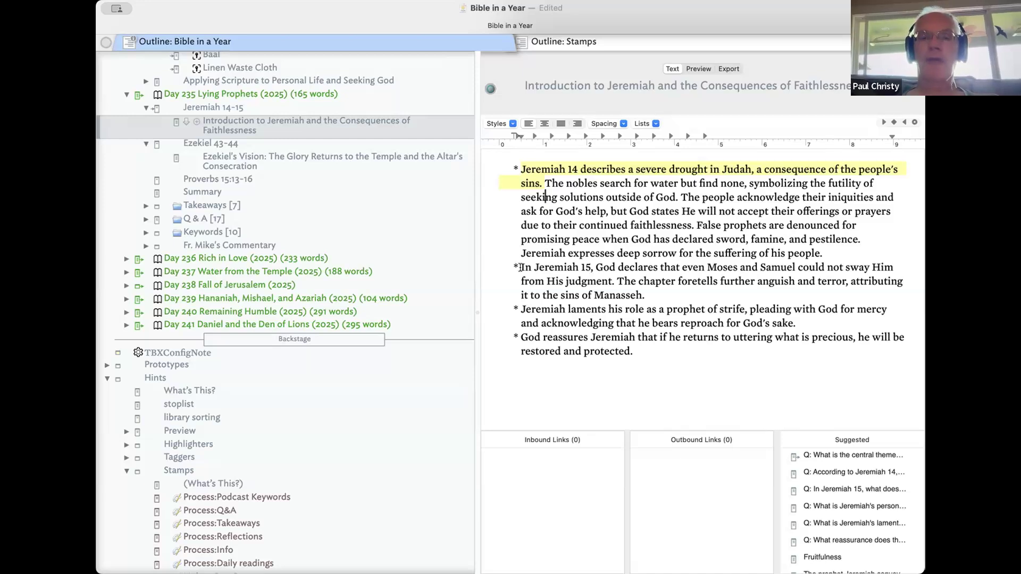
Highlight in yellow the sentence "In Jeremiah 15, God declares that even Moses and Samuel could not sway Him from His judgment."
left_click_drag(521, 267, 611, 281)
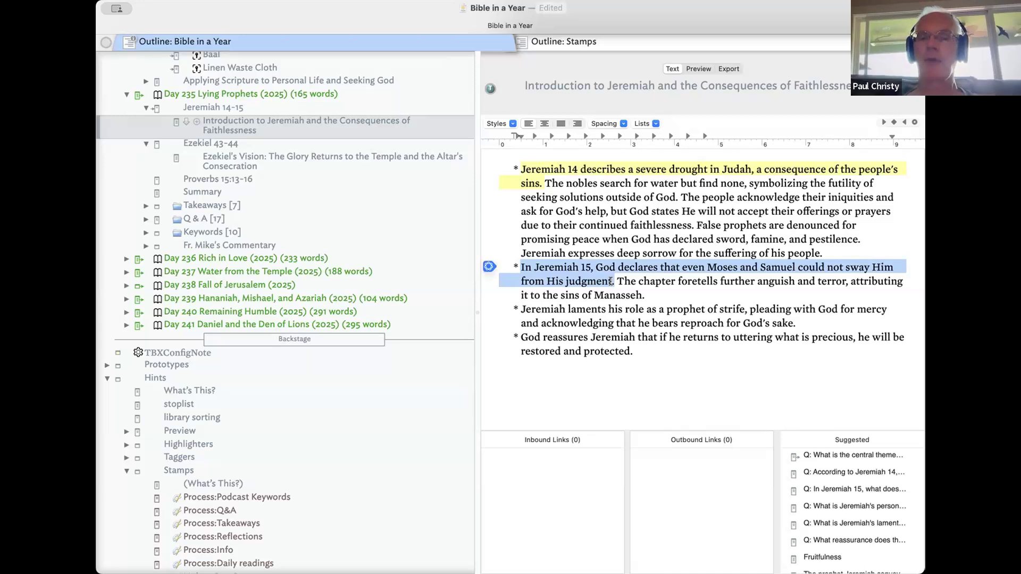
key("ctrl+super+y")
left_click(619, 294)
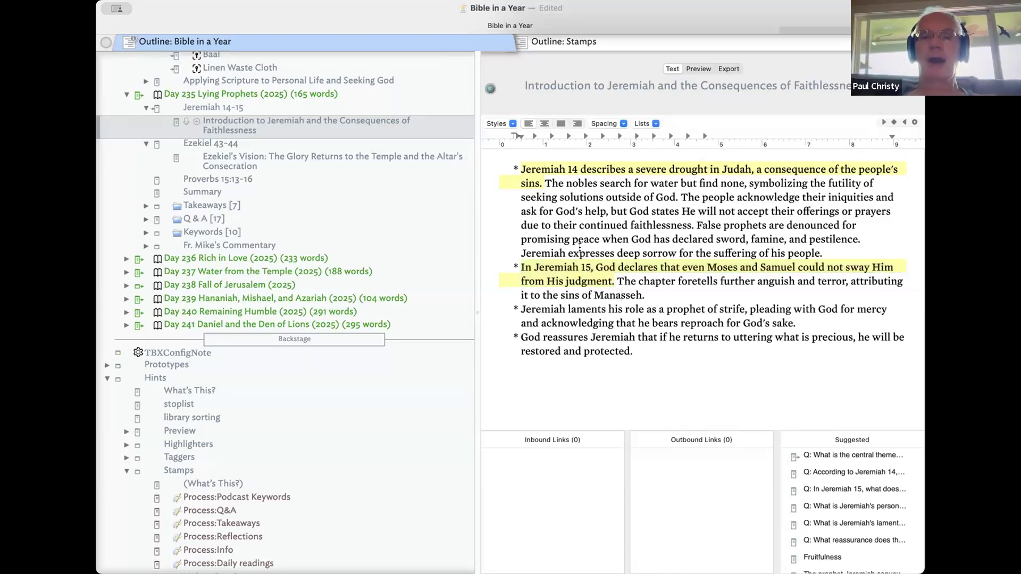
Apply the Replace Text with highlights stamp to the Day 235 Lying Prophets entry
left_click(323, 93)
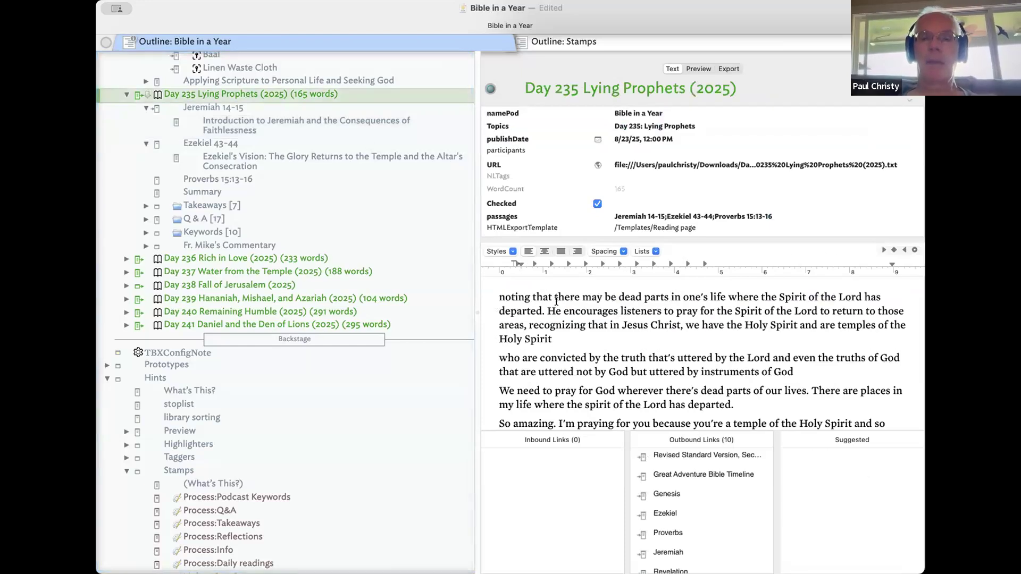
scroll(557, 301, "down", 3)
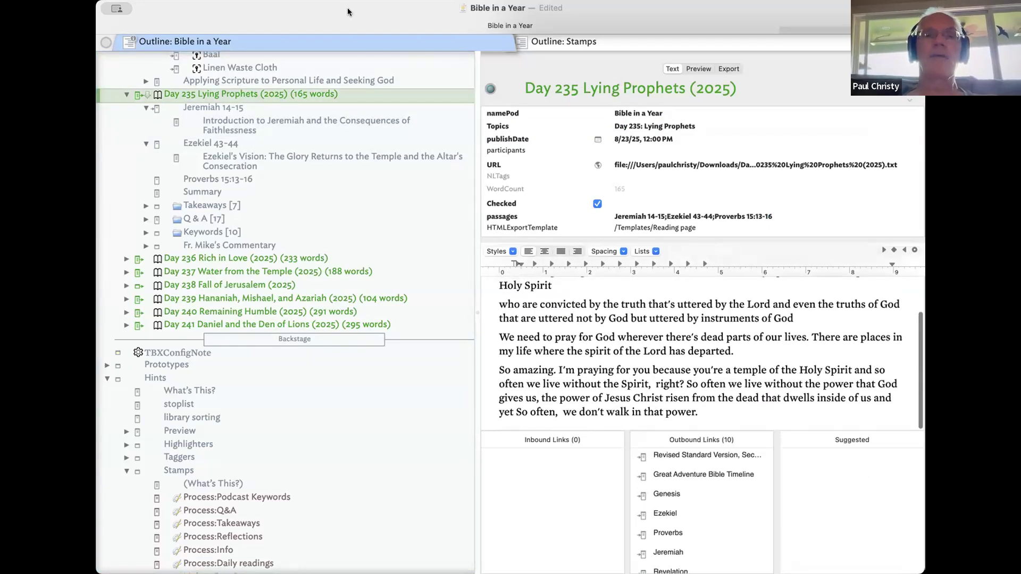
left_click(302, 69)
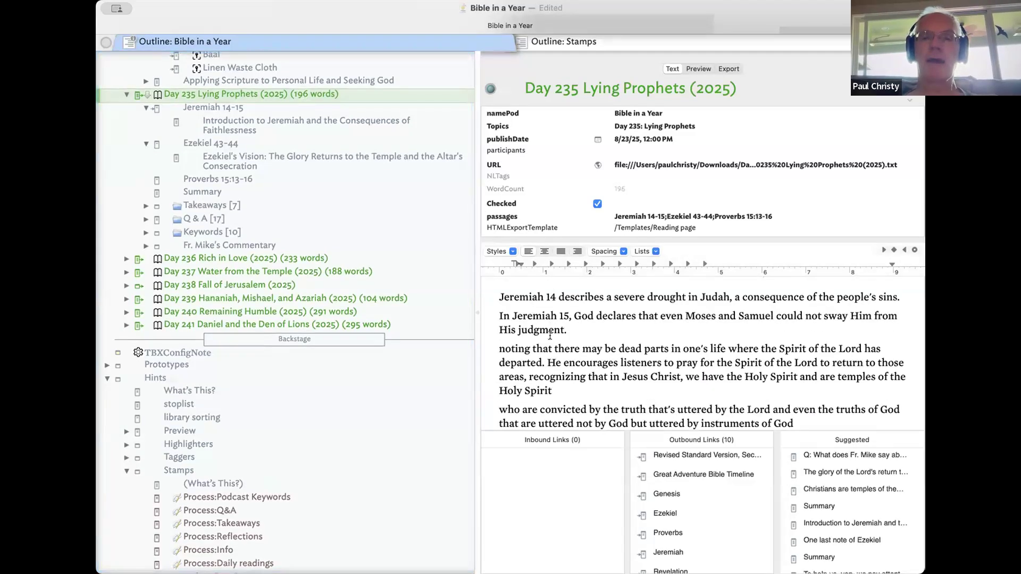
Read through the gathered highlight text in the Day 235 Lying Prophets entry
left_click(558, 316)
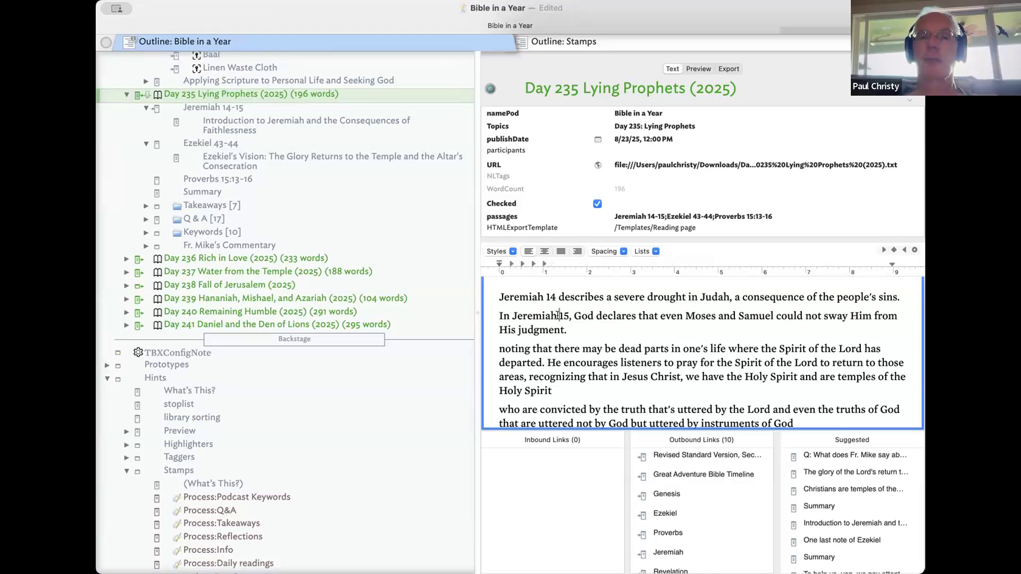
scroll(549, 338, "down", 5)
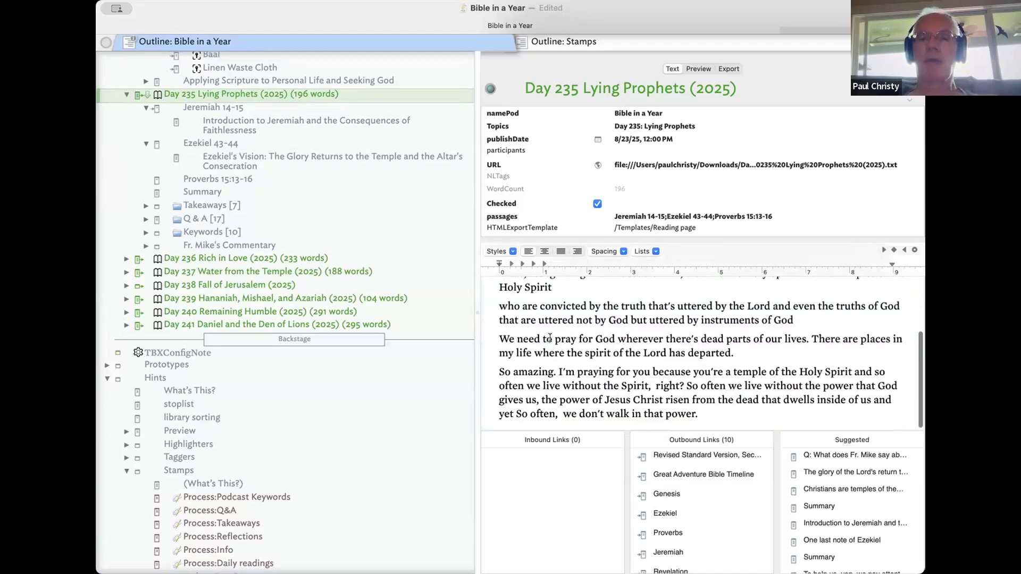
scroll(550, 338, "up", 5)
scroll(550, 339, "down", 1)
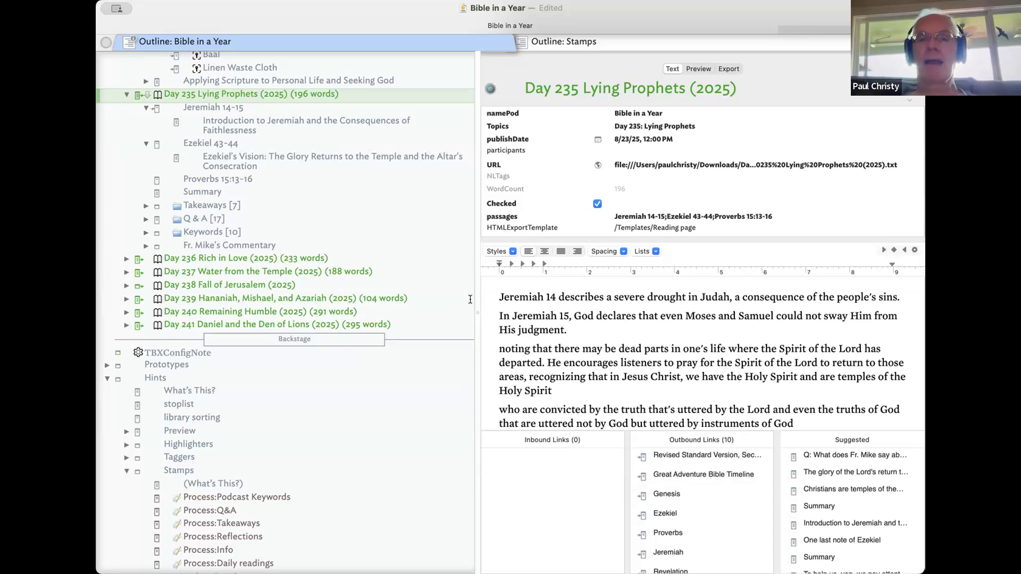
scroll(522, 313, "down", 5)
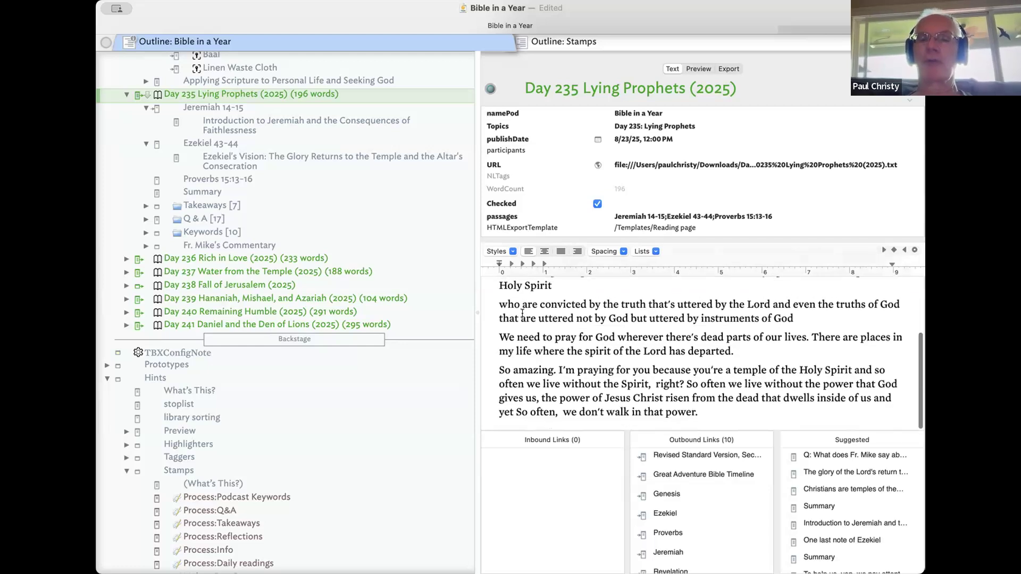
scroll(522, 314, "down", 1)
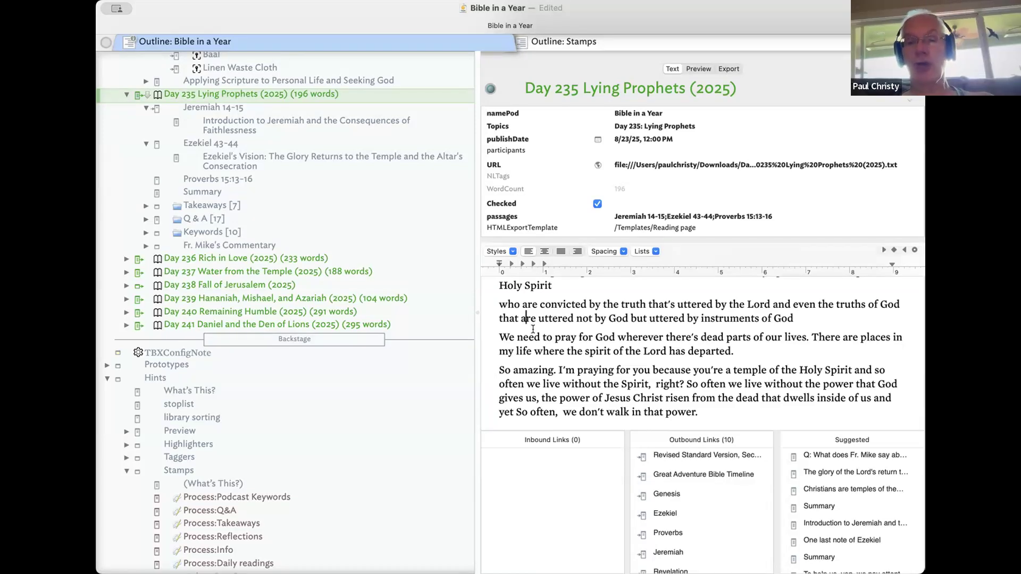
scroll(533, 329, "up", 3)
scroll(533, 328, "up", 2)
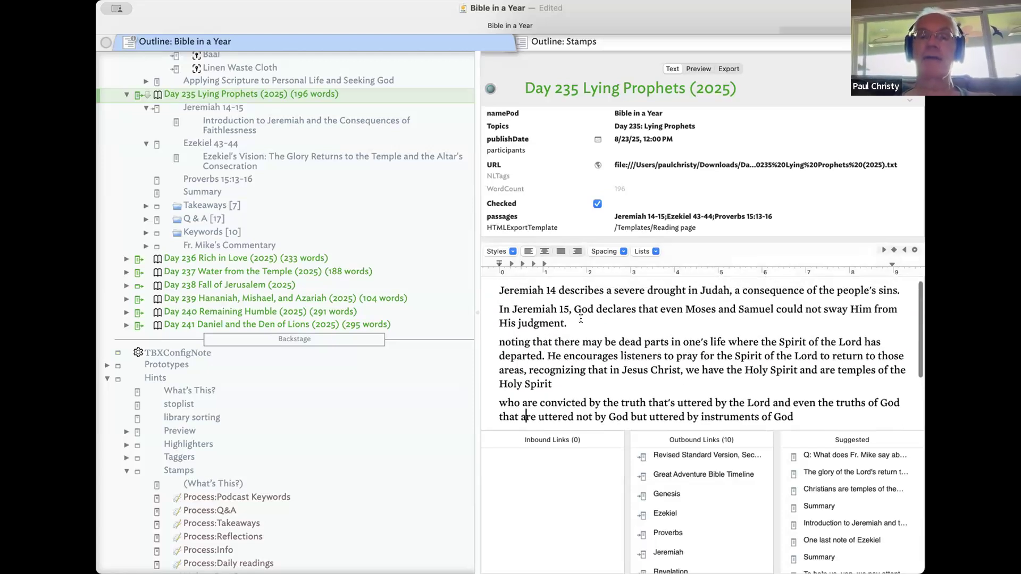
left_click(591, 327)
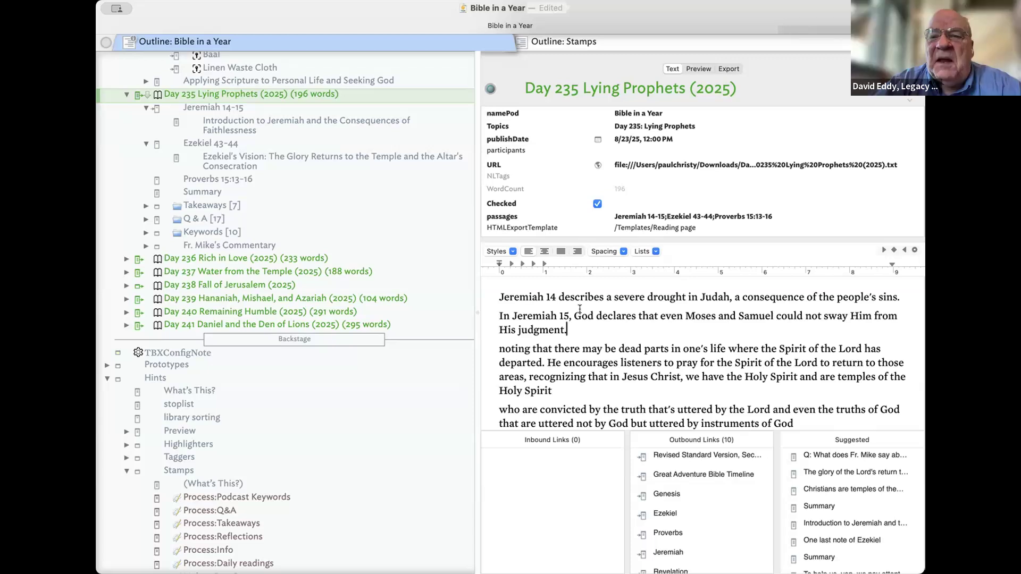
scroll(580, 308, "down", 5)
scroll(580, 309, "up", 5)
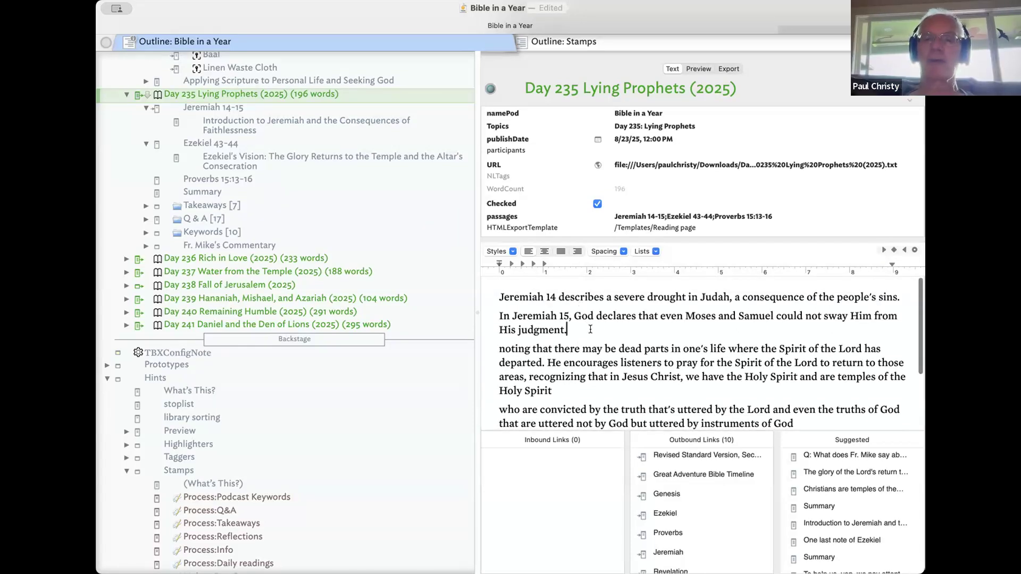
left_click(590, 327)
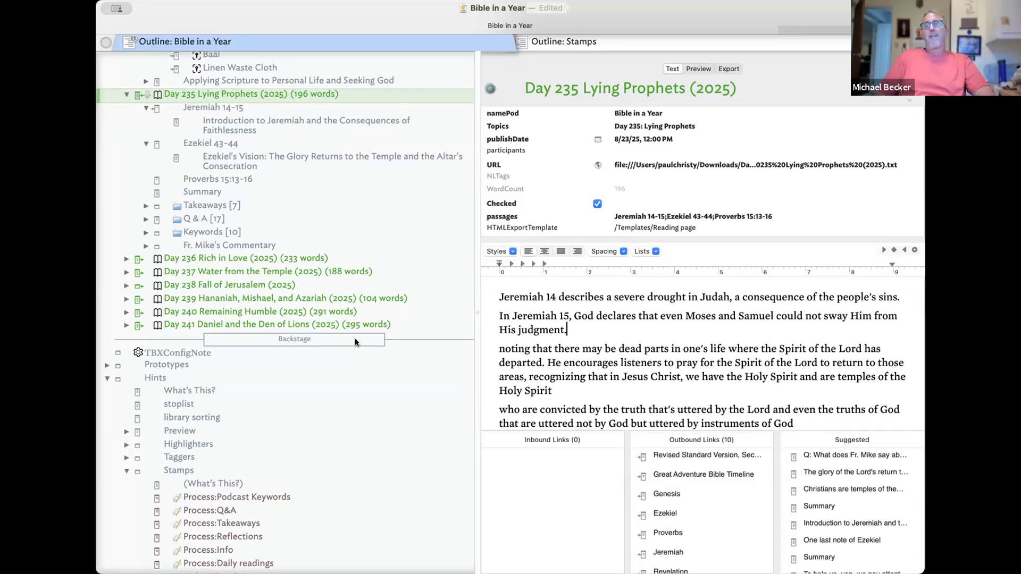
Open the Replace Text with highlights stamp and insert an empty line above its $Text code
scroll(356, 338, "down", 10)
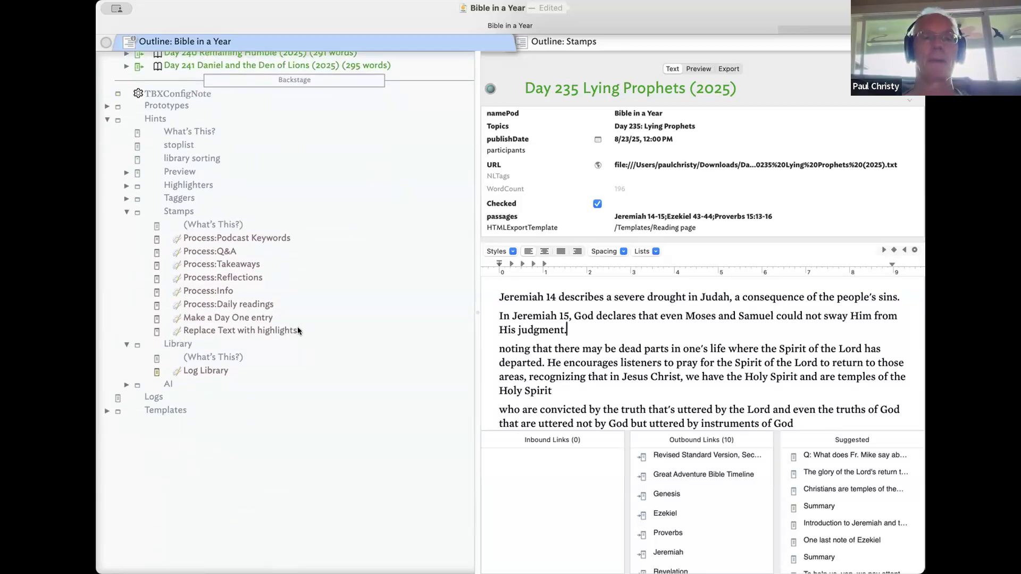
left_click(296, 328)
left_click(618, 241)
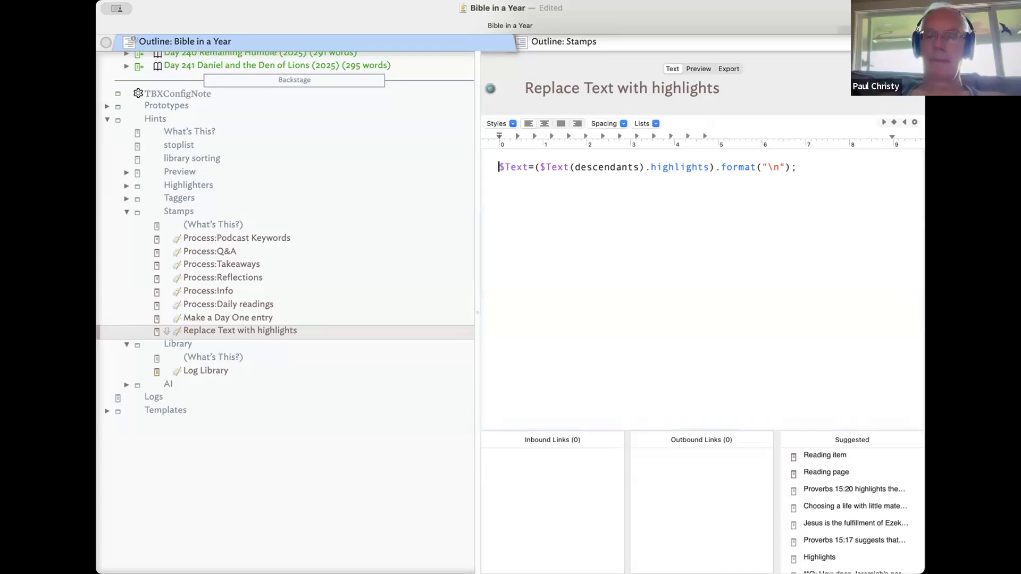
key("Return")
double_click(502, 154)
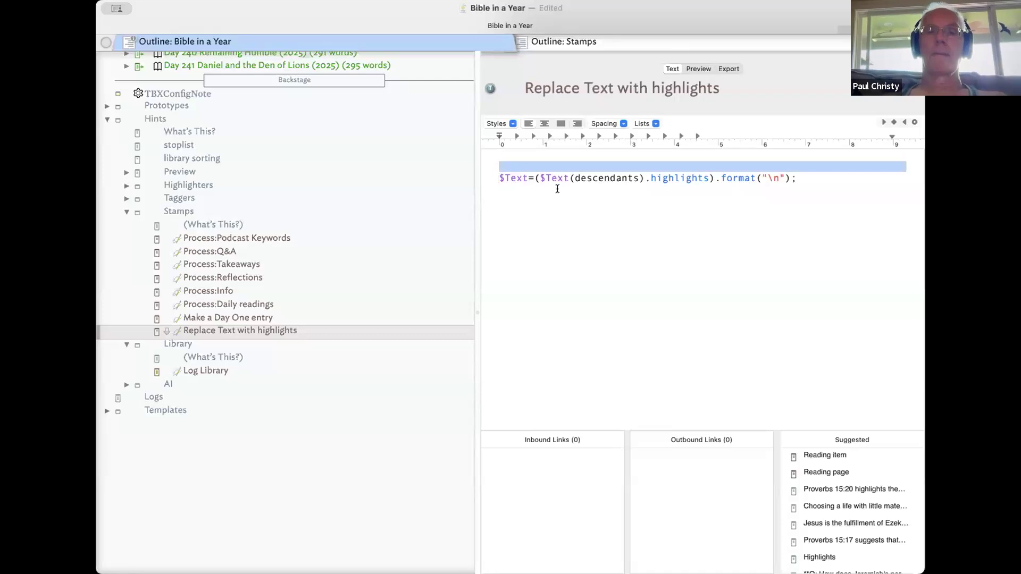
left_click(542, 162)
Write the declaration var:list vHlt=; on the first line of the stamp code
type("var:")
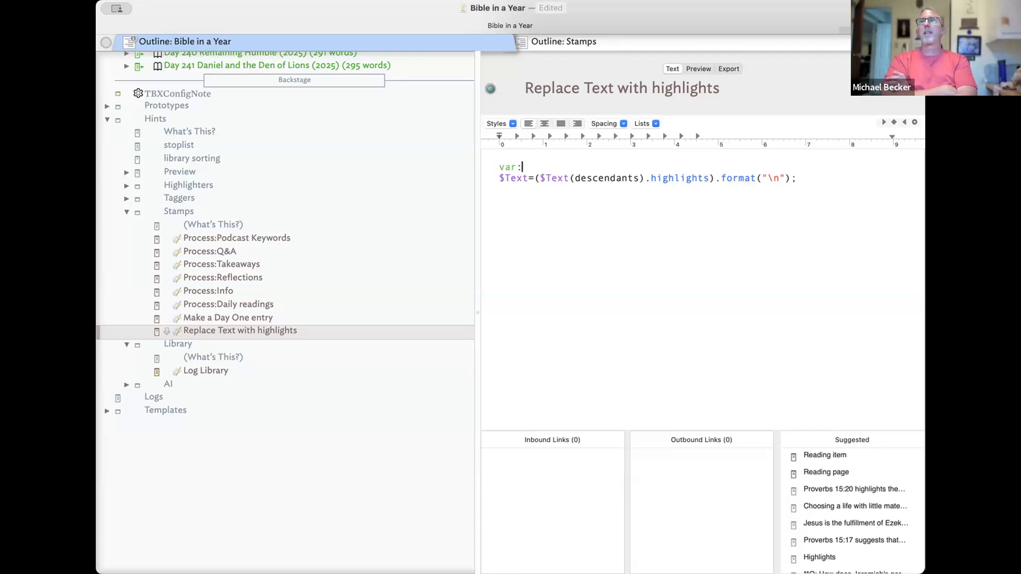
type("list ")
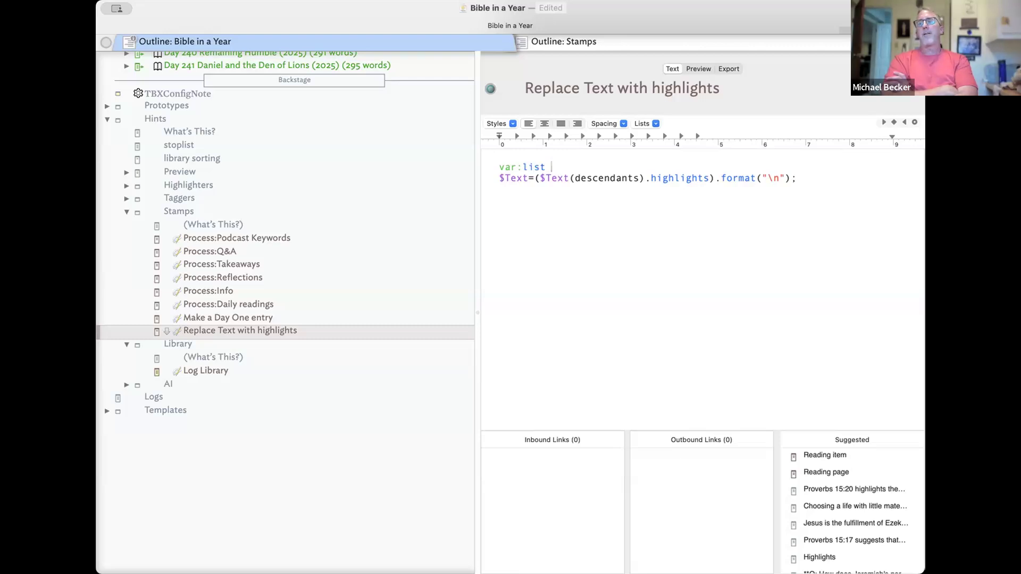
type("vHigh")
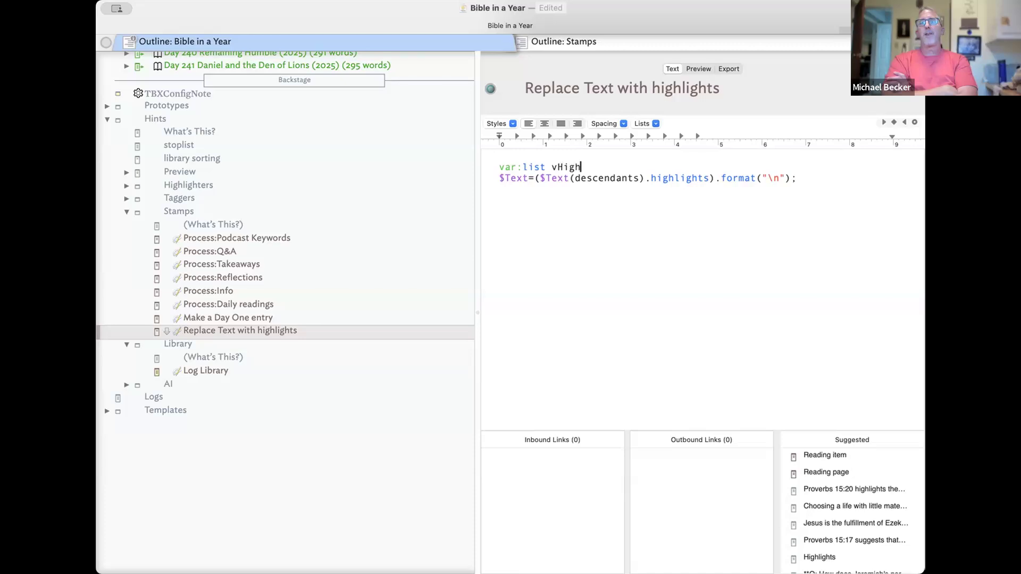
key("BackSpace")
key("BackSpace")
key("BackSpace")
type("lt=")
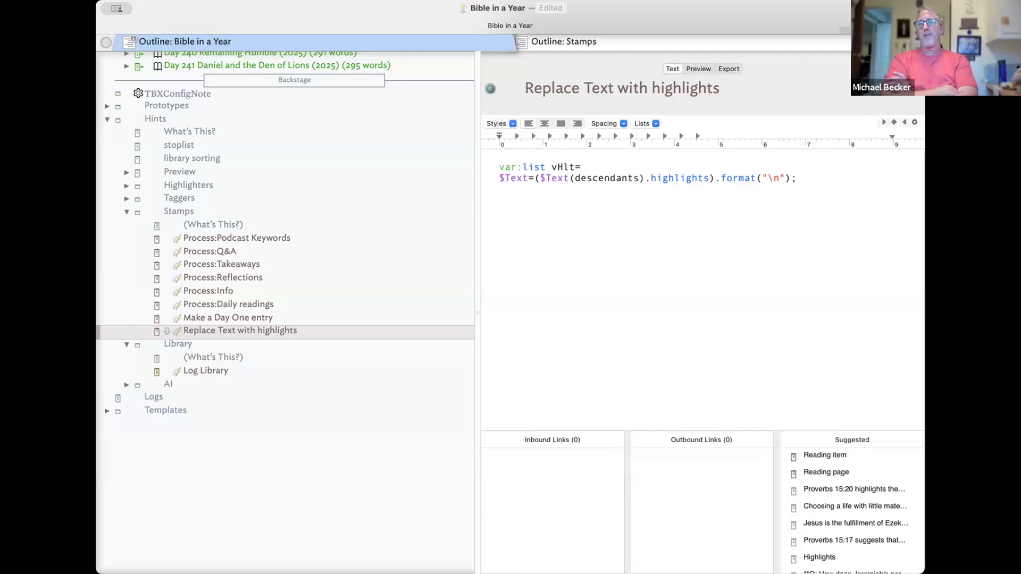
type(";")
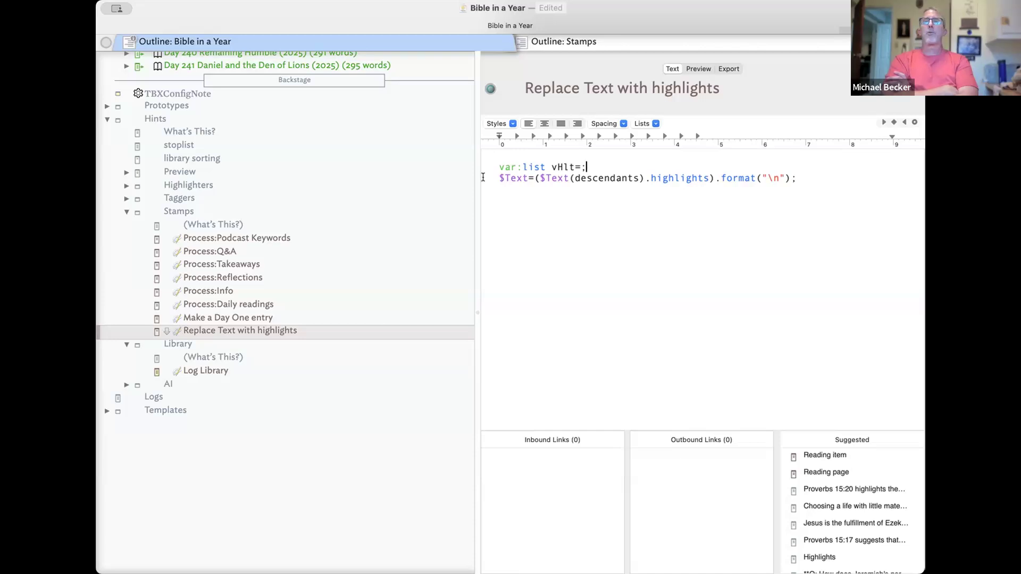
Copy the expression ($Text(descendants).highlights).format("\n"); from the $Text line and assign it to vHlt, ending with a single semicolon
left_click(479, 178)
left_click_drag(499, 178, 786, 179)
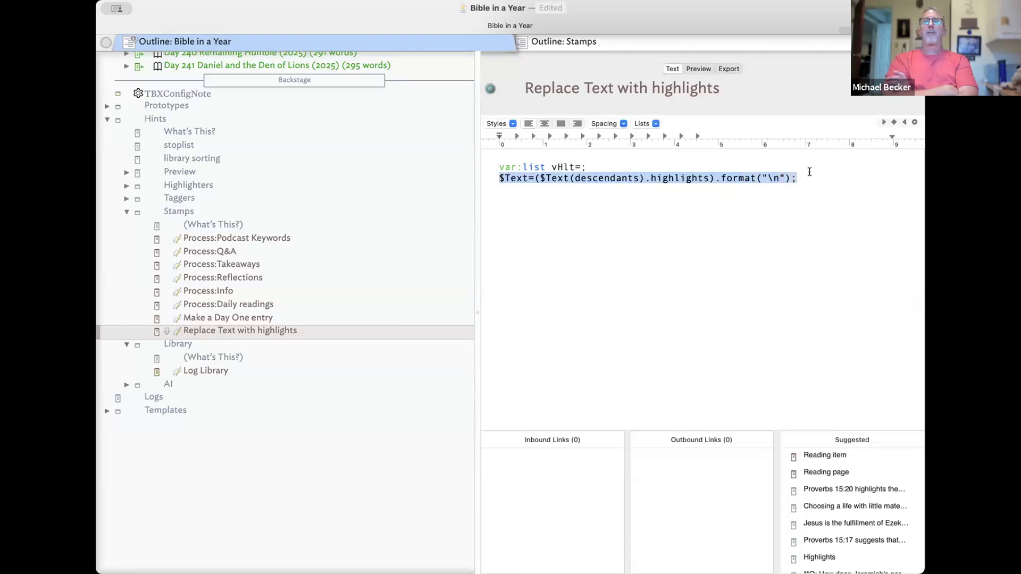
left_click(657, 213)
left_click_drag(533, 180, 801, 179)
key("super+c")
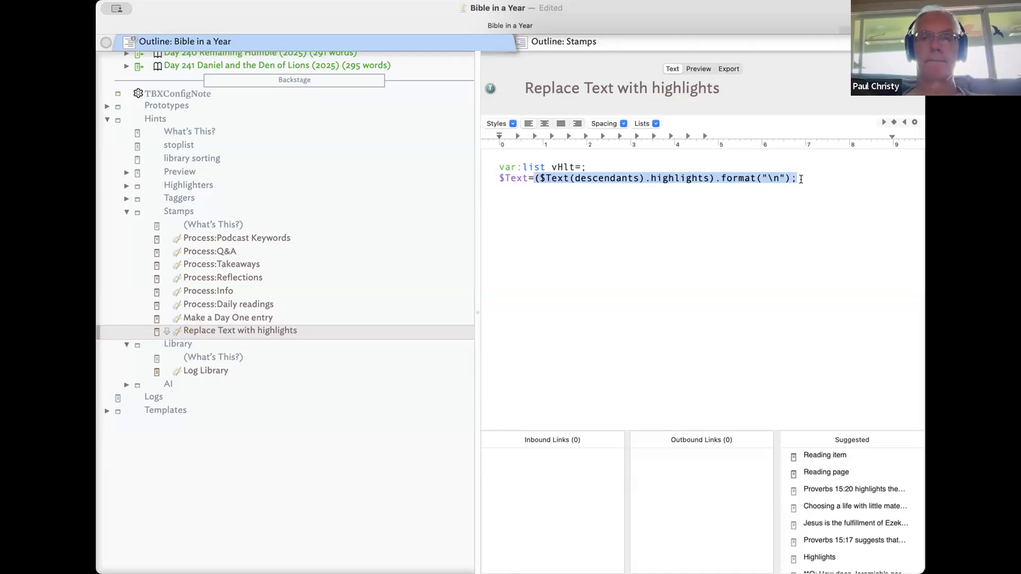
left_click(786, 209)
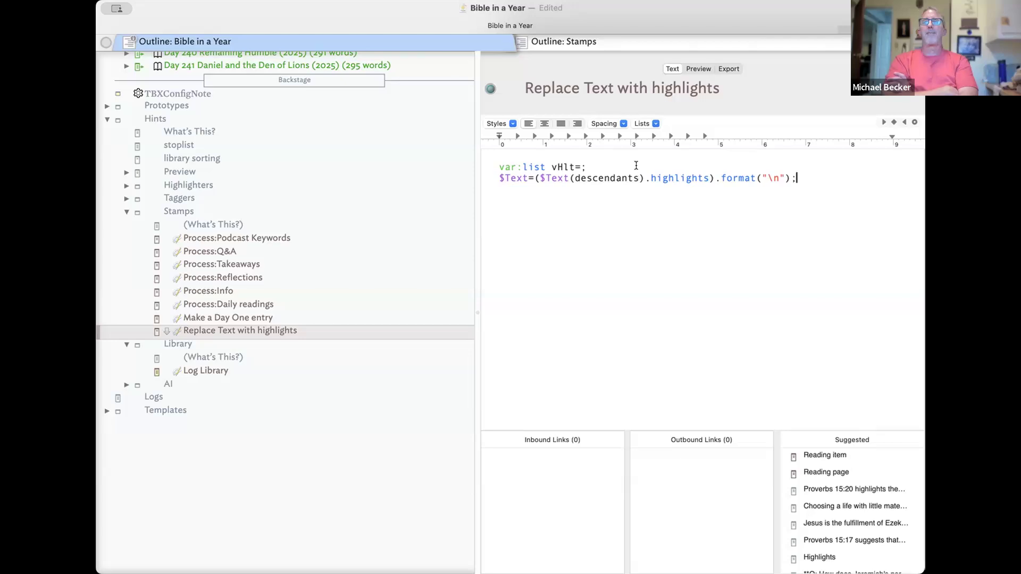
key("super+v")
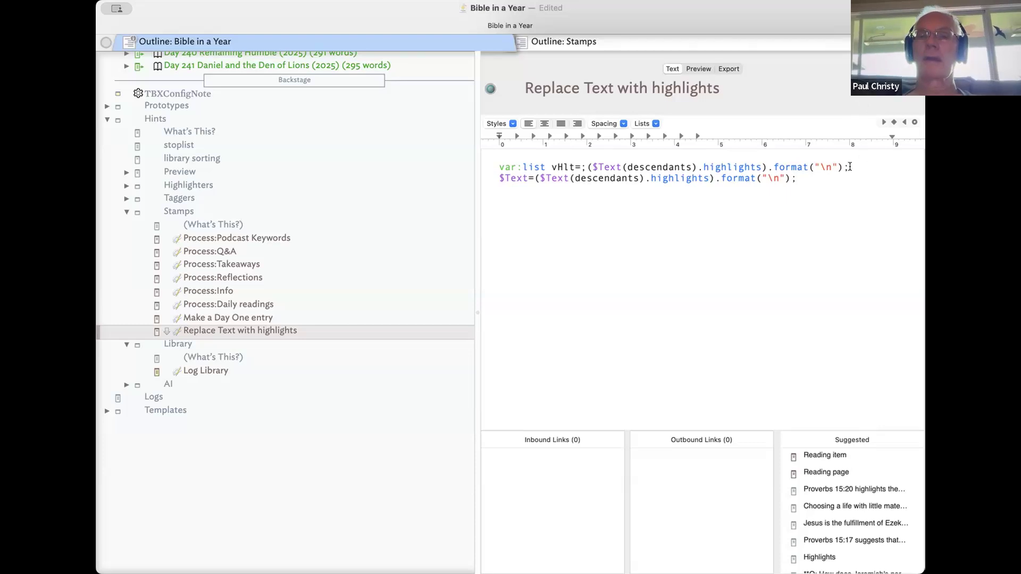
key("BackSpace")
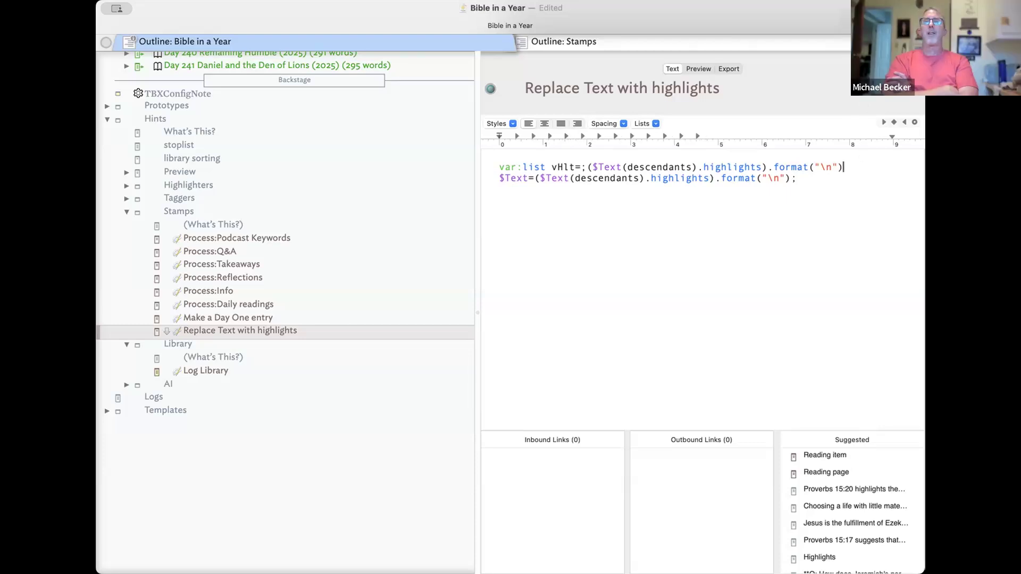
left_click(581, 167)
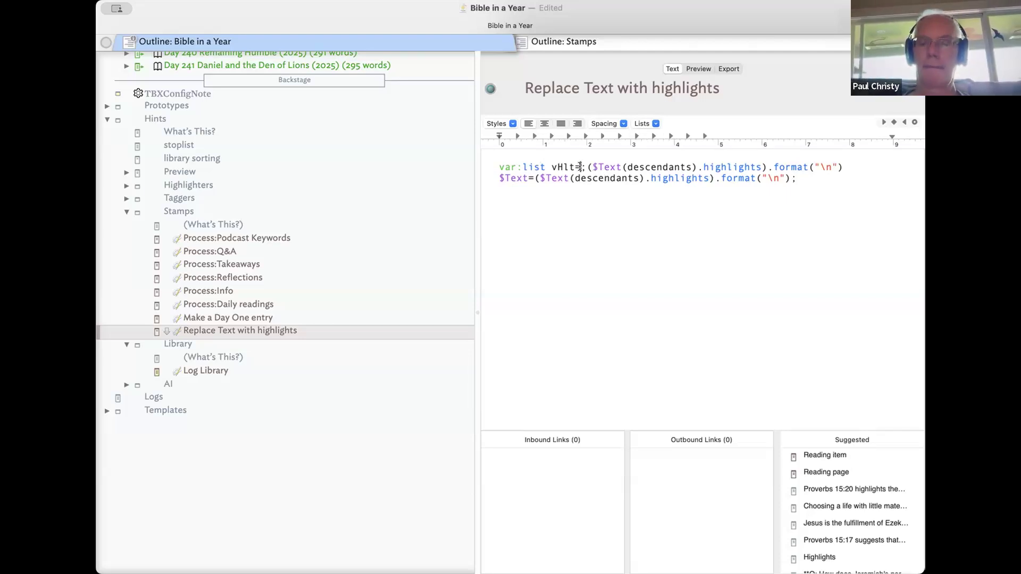
key("Delete")
left_click(833, 160)
type(";")
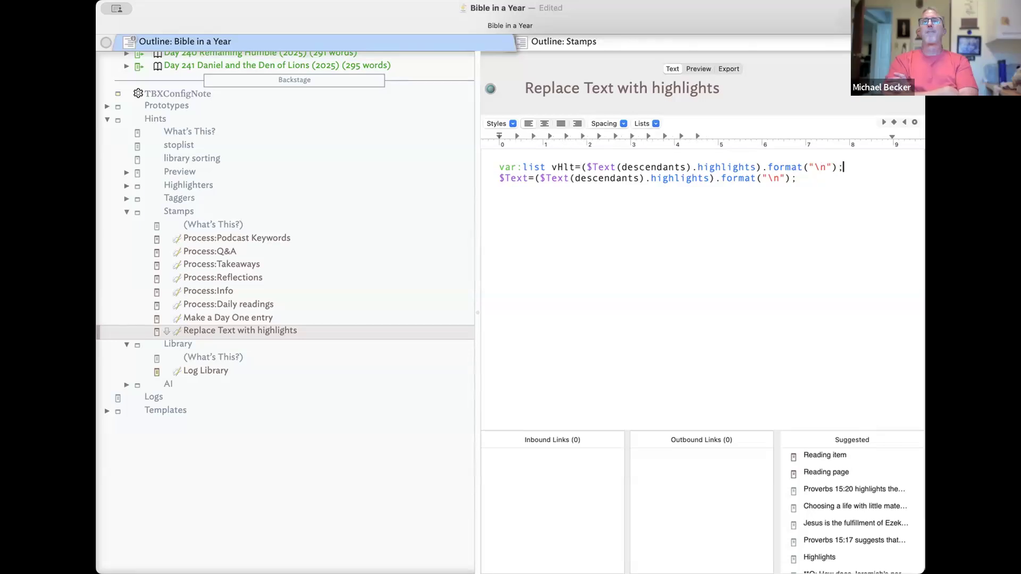
Comment out the original $Text line of the stamp code with //
left_click(497, 175)
type("//")
left_click(580, 211)
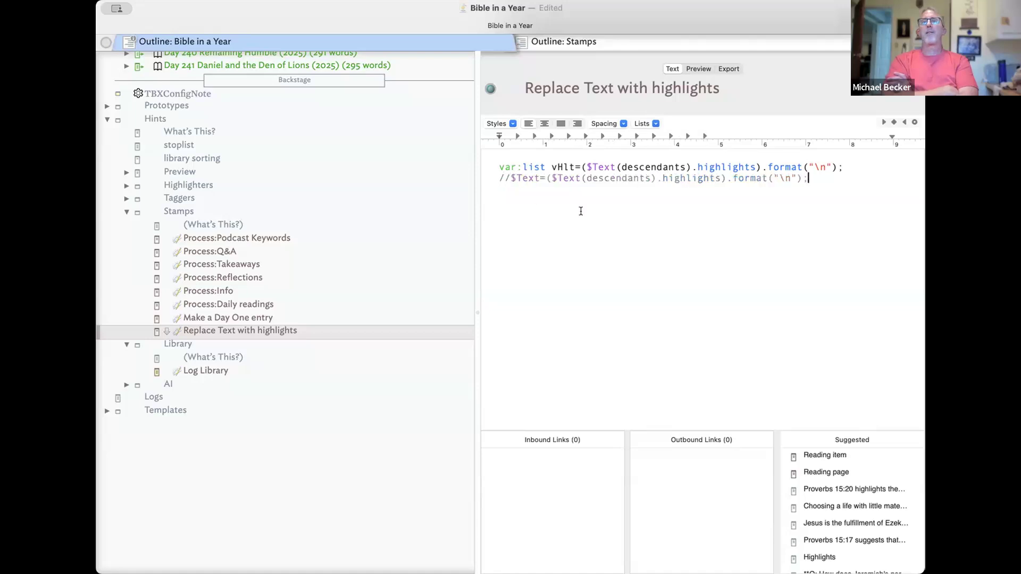
Remove the outer parentheses around $Text(descendants).highlights in the vHlt declaration
left_click(585, 167)
key("BackSpace")
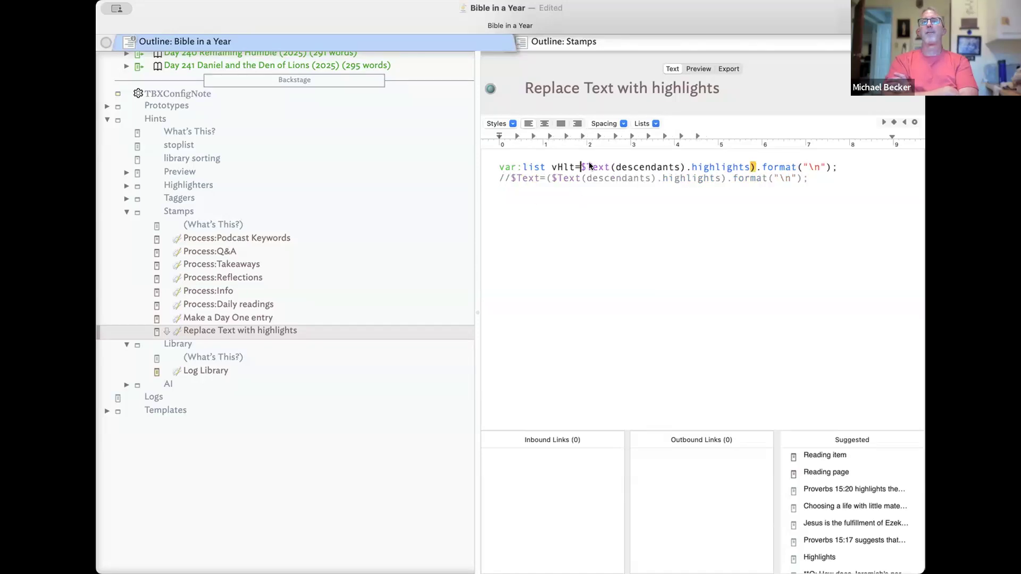
left_click(834, 169)
left_click(859, 175)
key("Left")
key("BackSpace")
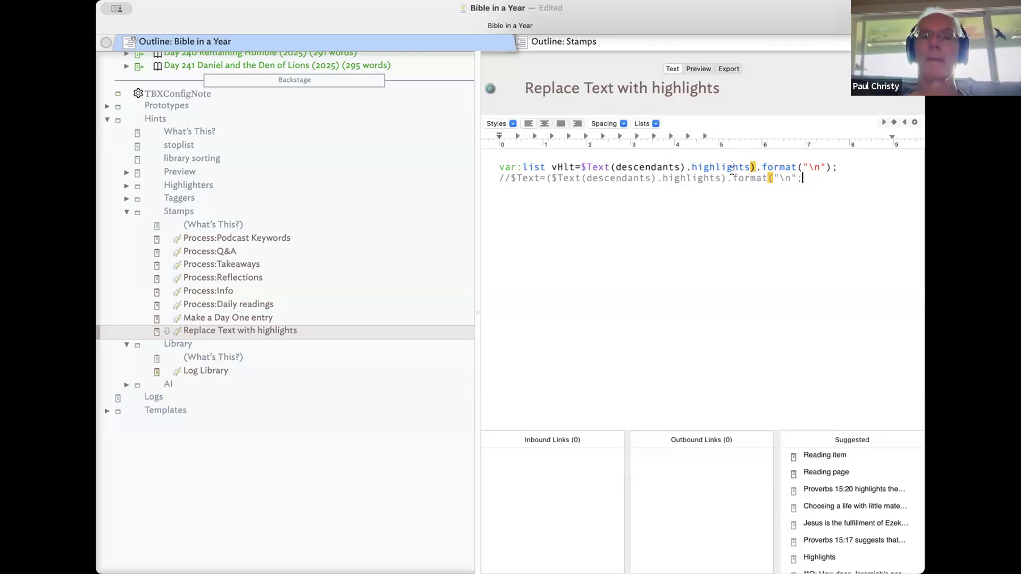
left_click(761, 174)
key("Left")
key("BackSpace")
left_click(847, 184)
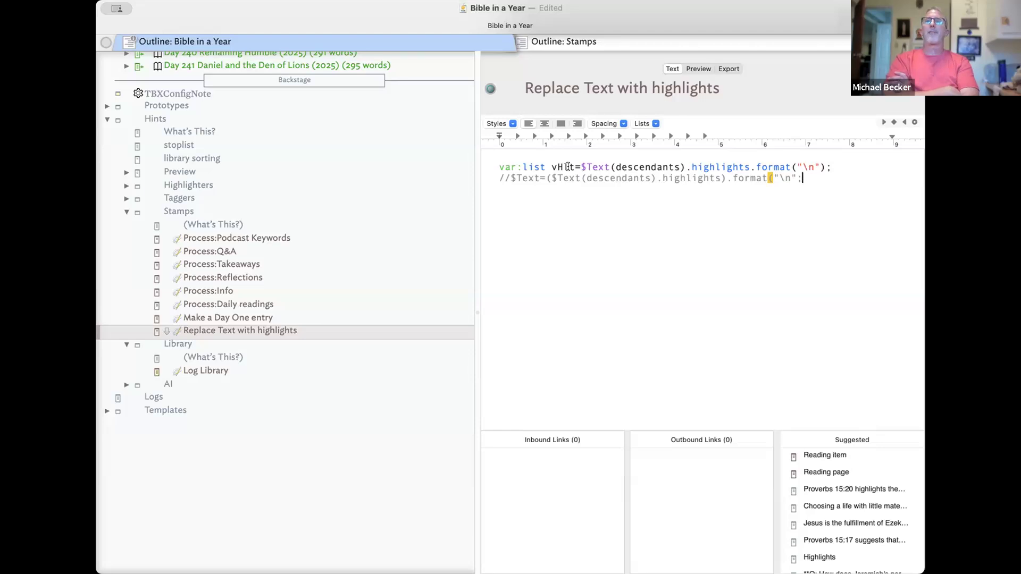
Remove the vHlt assignment from the first line of the stamp code, leaving only var:list above the commented-out line
triple_click(491, 165)
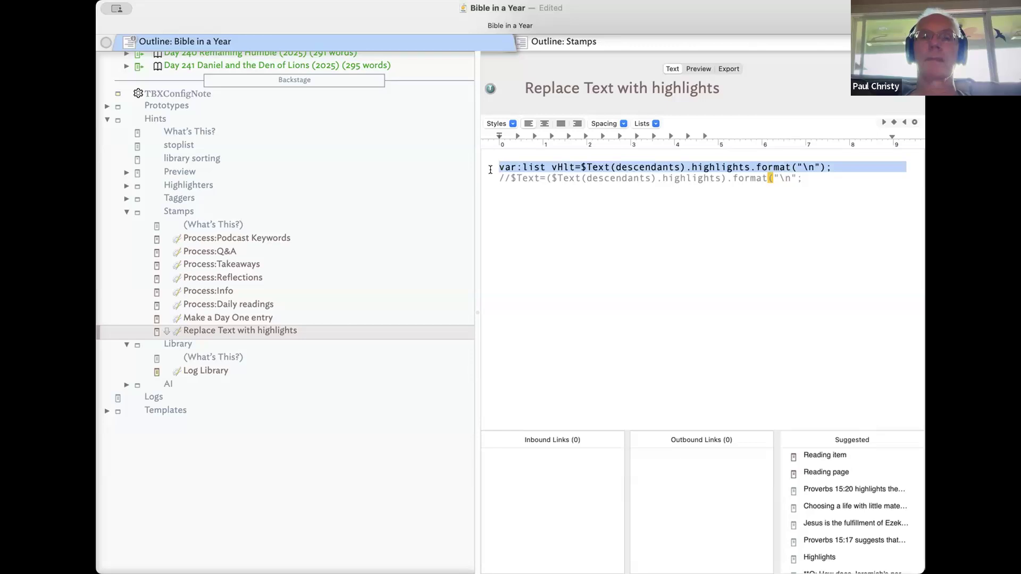
triple_click(492, 178)
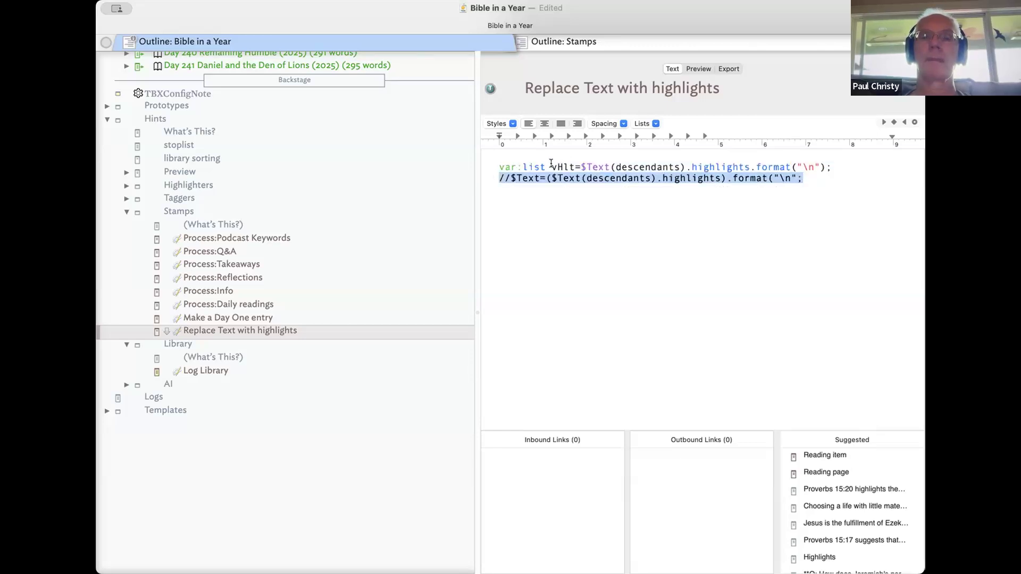
left_click_drag(551, 166, 833, 168)
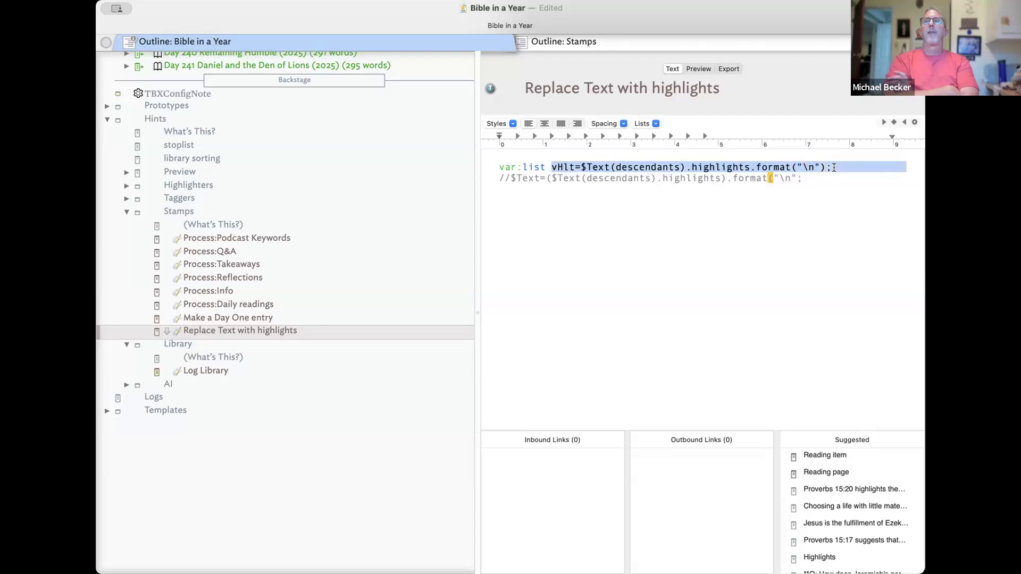
key("BackSpace")
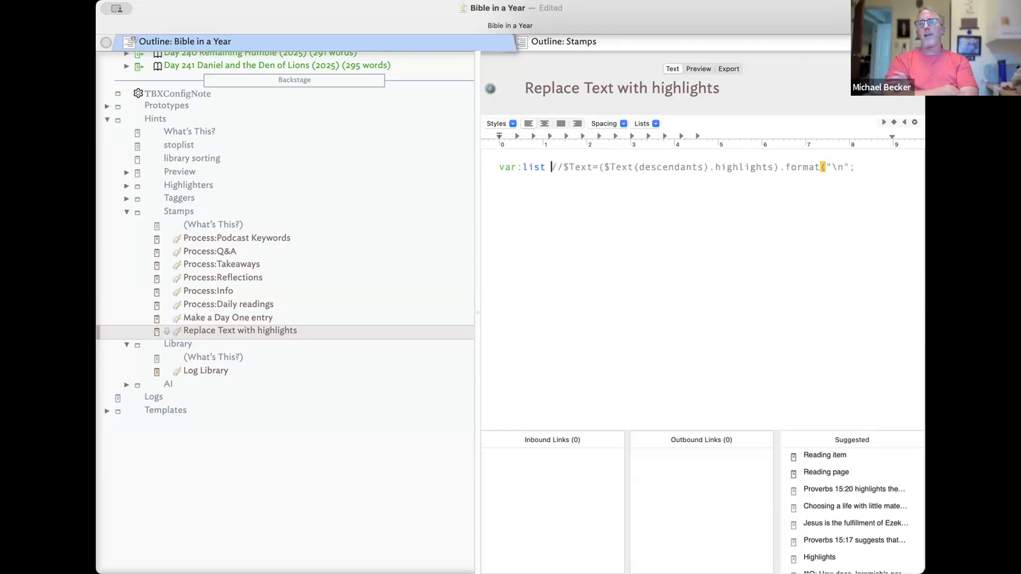
key("Return")
key("Up")
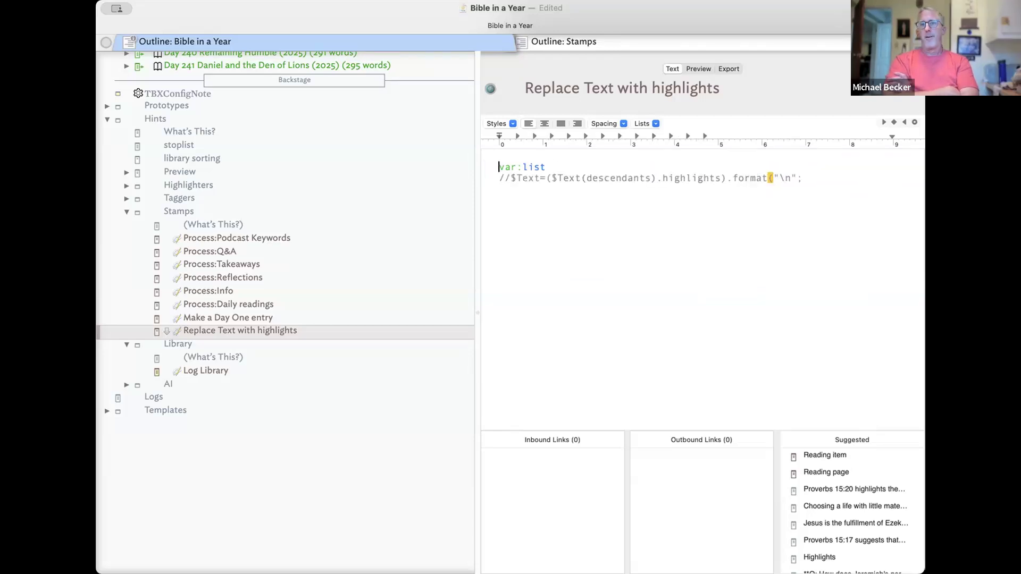
key("super+Right")
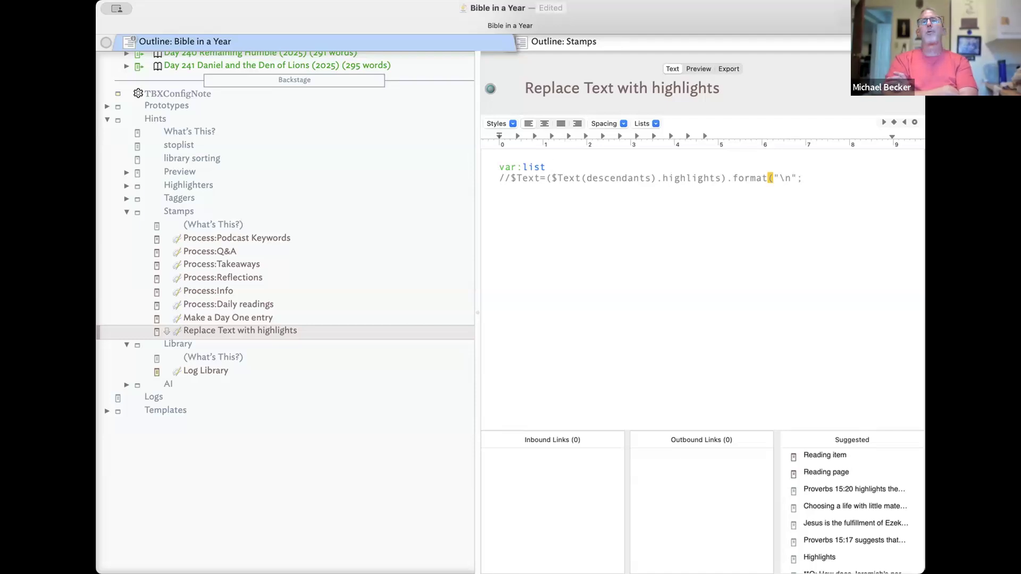
Complete the first line's list declaration as vList=collect(descendants,$ID);
type("vList=")
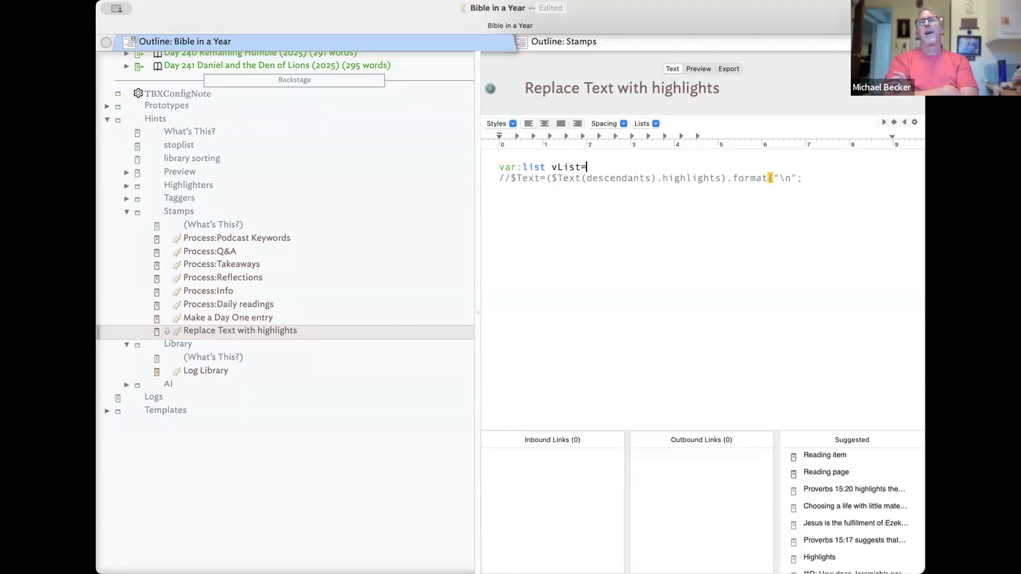
type("collect(children")
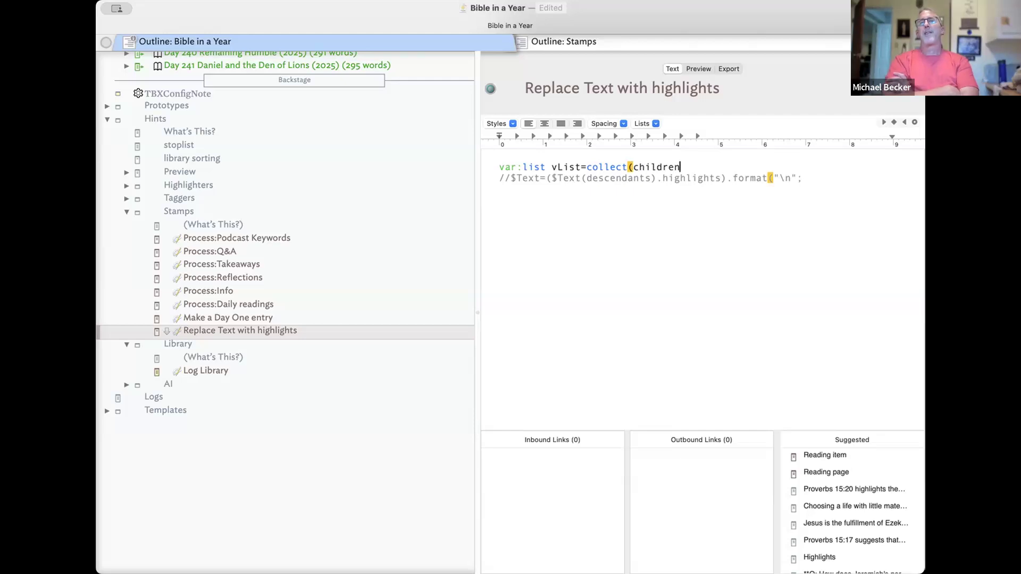
key("BackSpace")
key("BackSpace")
key("BackSpace")
key("BackSpace")
key("BackSpace")
key("BackSpace")
key("BackSpace")
key("BackSpace")
type("descendant")
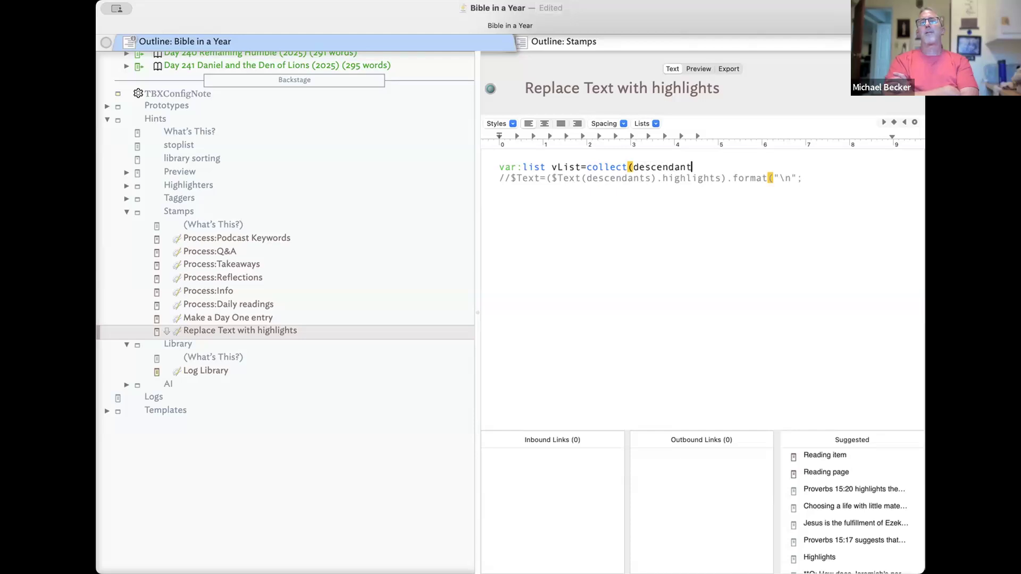
type("s,$I")
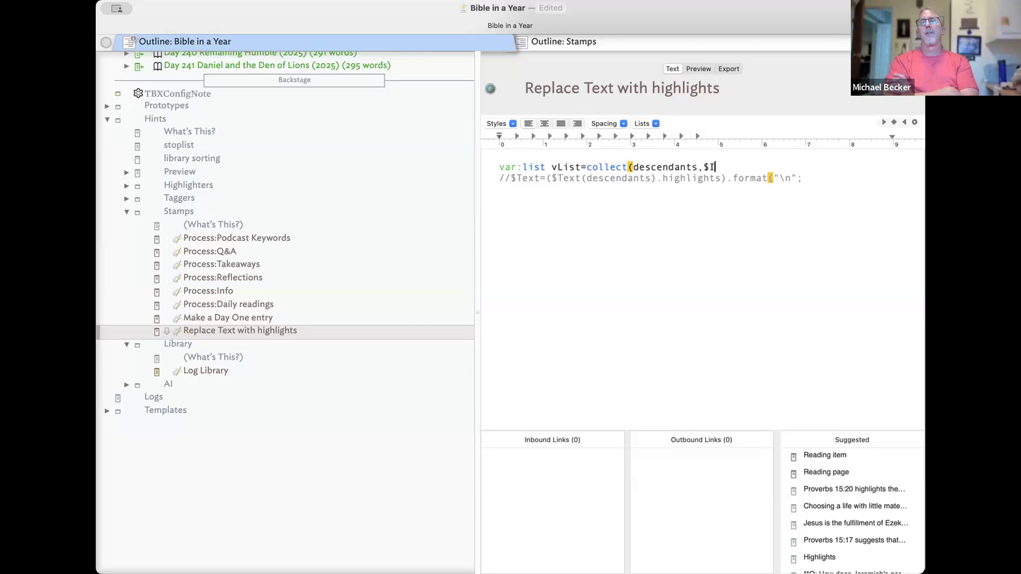
type("D)")
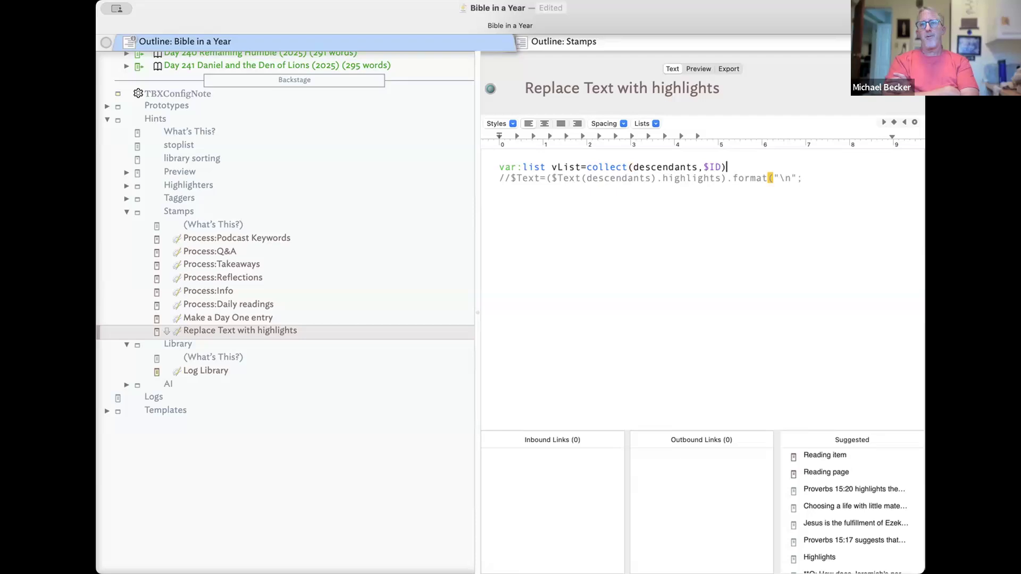
type(";")
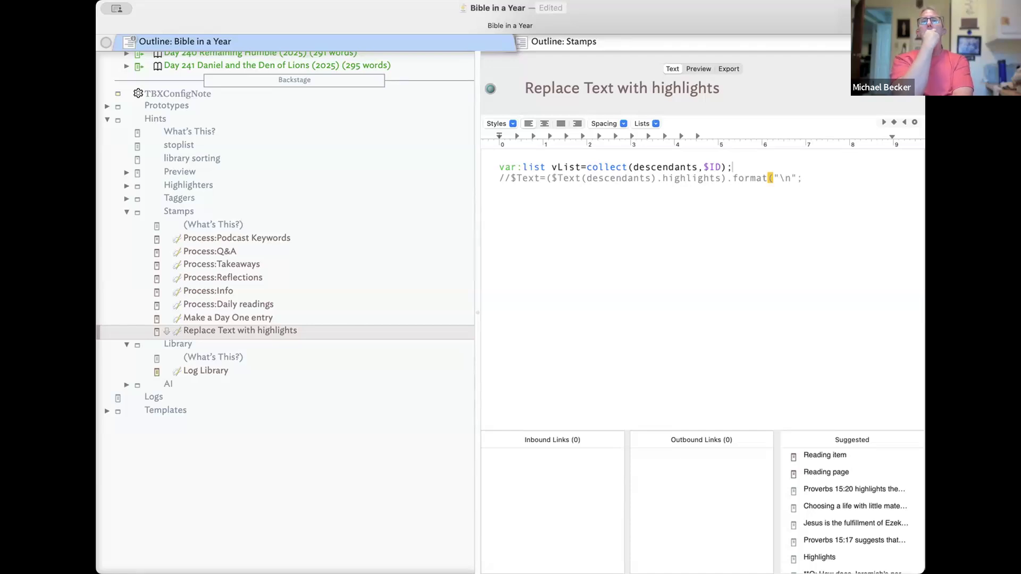
Add a second line var:list vHlt= and assign it the $Text(descendants) highlights expression copied from the commented-out line
key("Return")
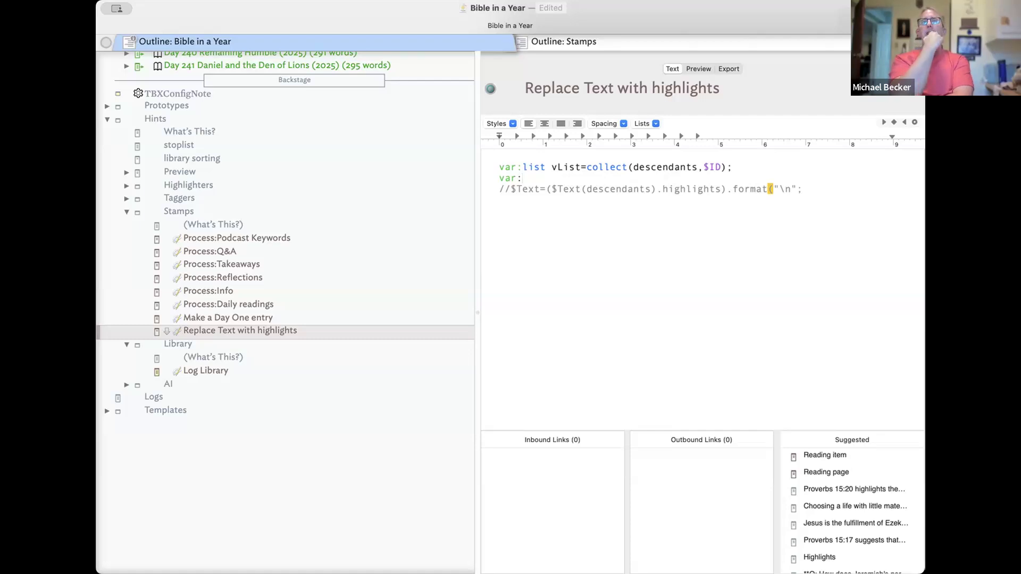
type("list vHlt=")
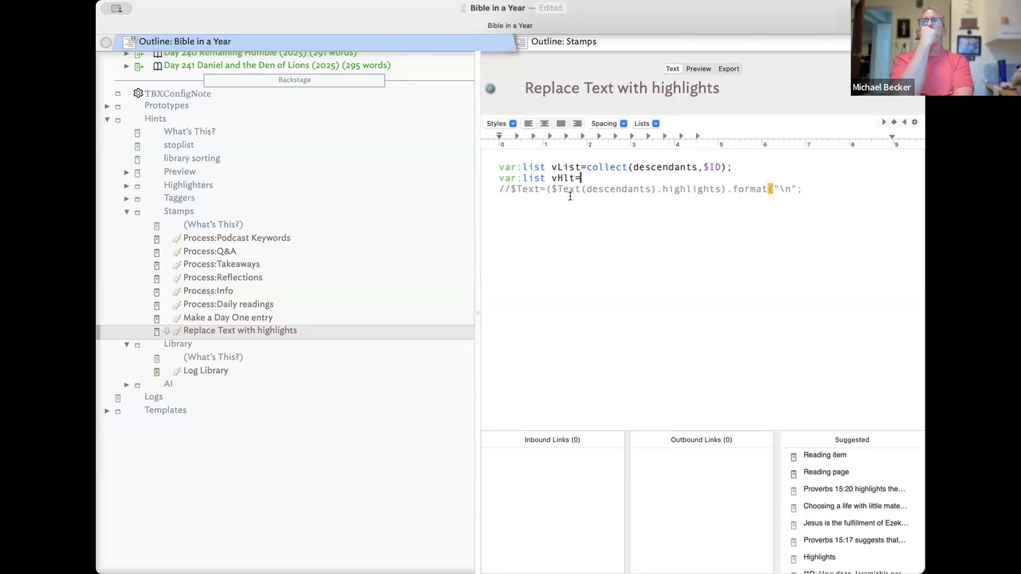
left_click_drag(550, 190, 804, 187)
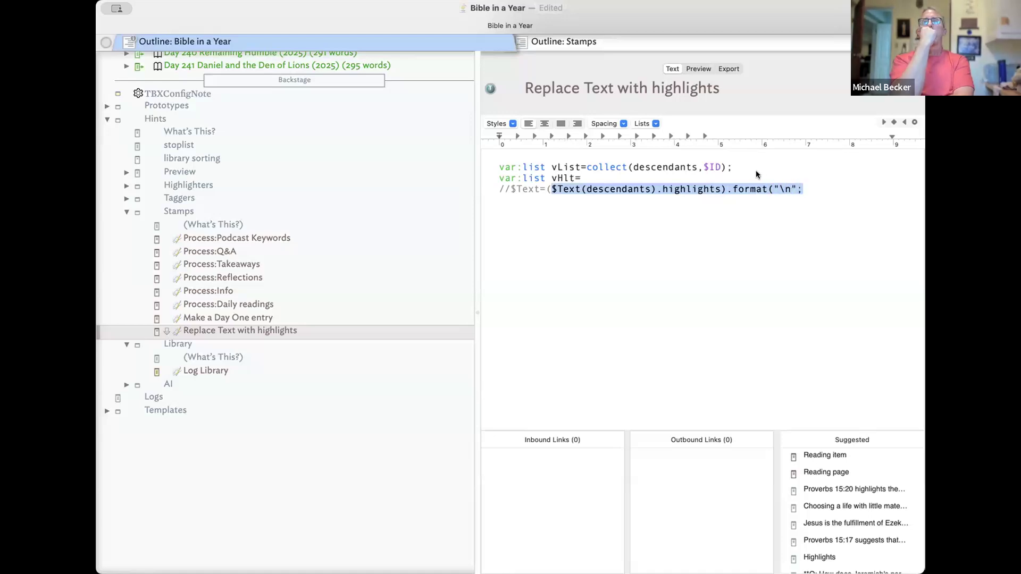
key("super+c")
left_click(672, 177)
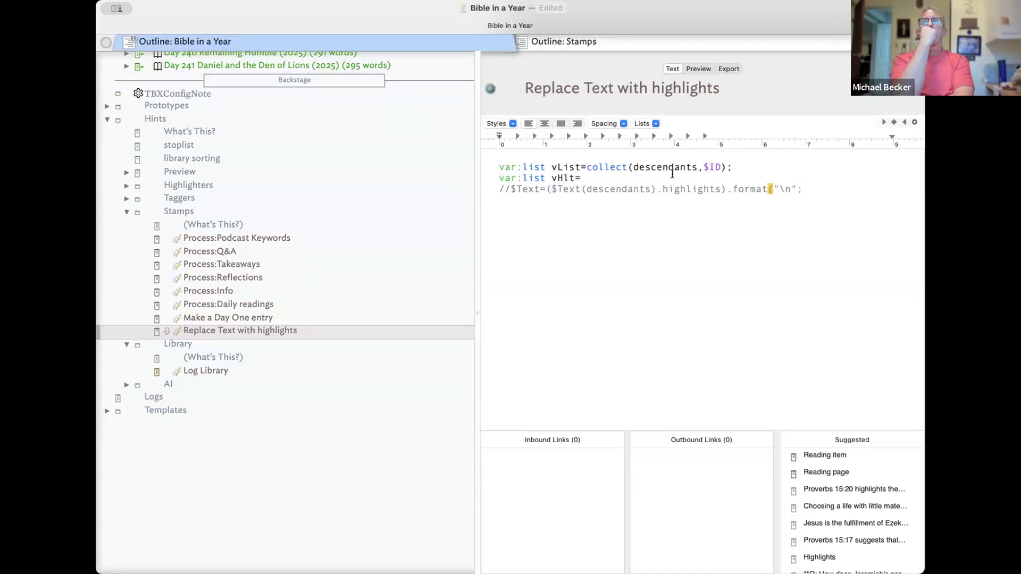
key("super+v")
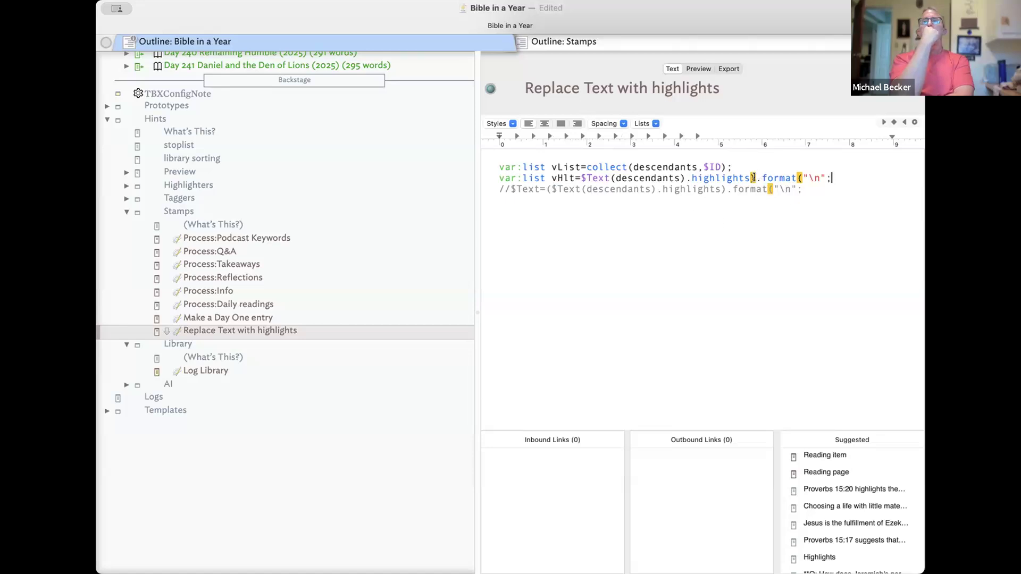
Correct the vHlt expression's parentheses to $Text(descendants).highlights.format("\n"); and delete the commented-out $Text line
left_click(756, 178)
key("BackSpace")
left_click(796, 179)
key("BackSpace")
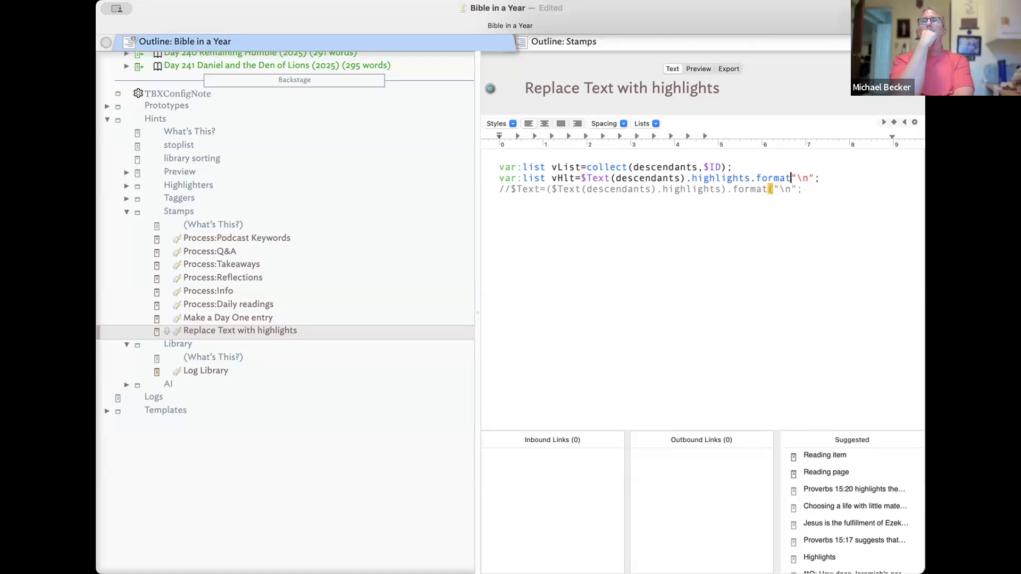
type("(")
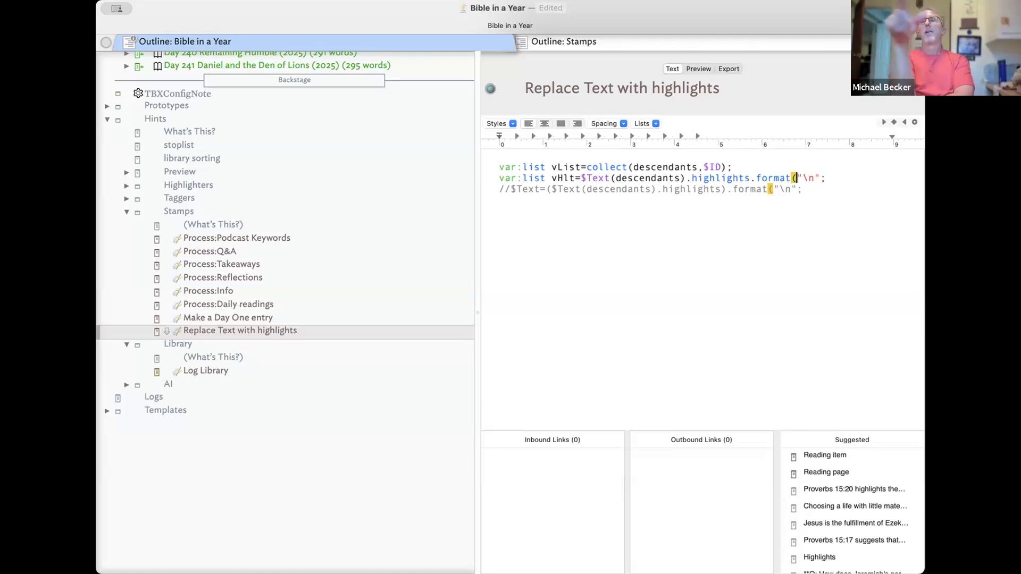
left_click(829, 177)
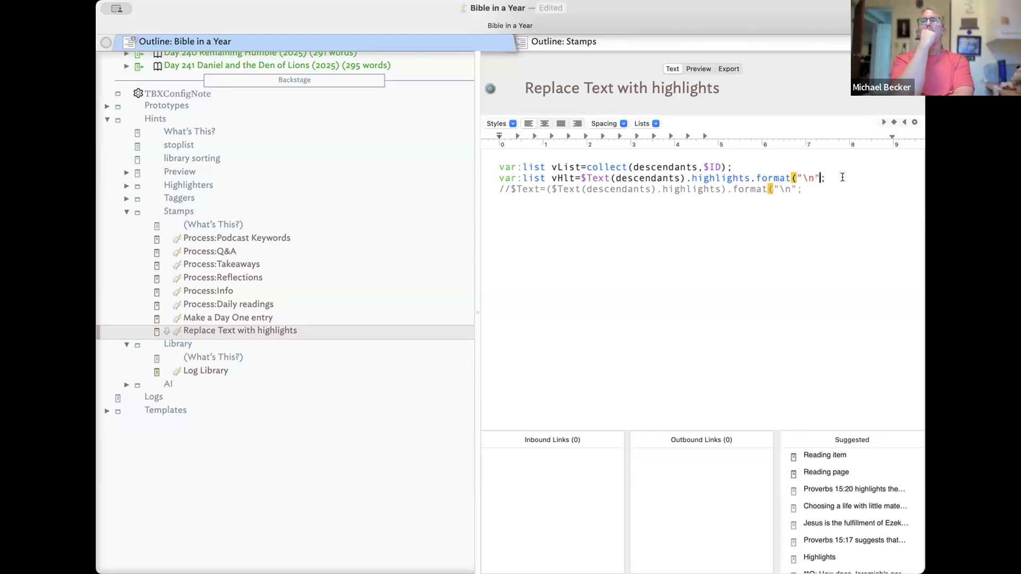
key("Left")
type(")")
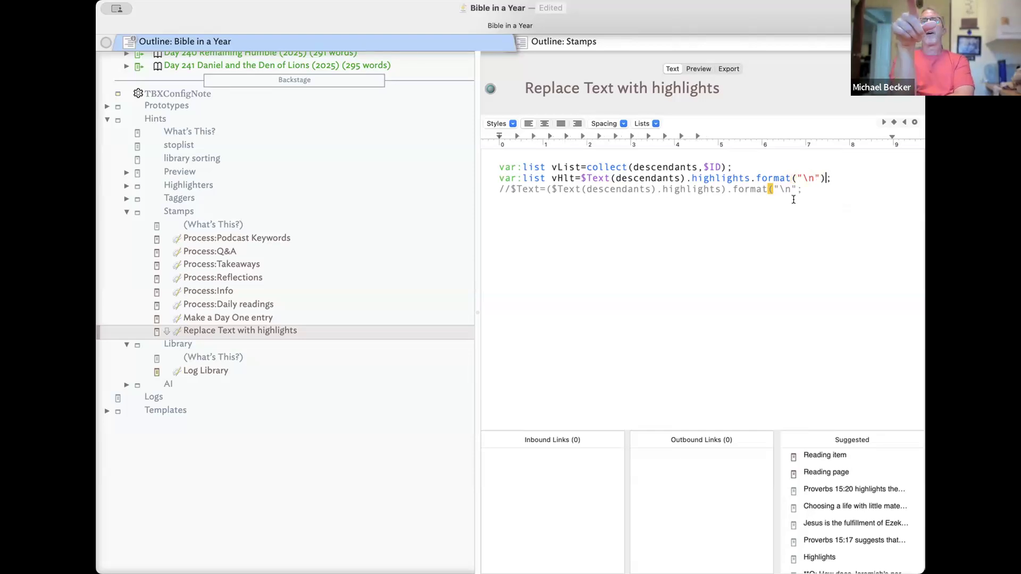
left_click_drag(498, 189, 803, 190)
key("BackSpace")
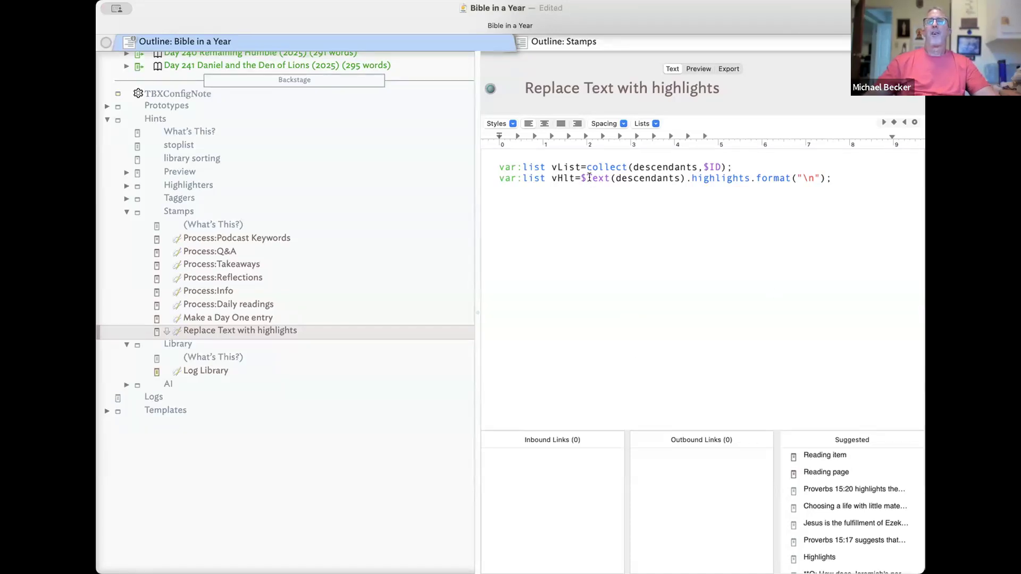
Open a loop with vList.each(x){ between the two declarations, leaving a blank line after the vList declaration
triple_click(725, 158)
double_click(736, 162)
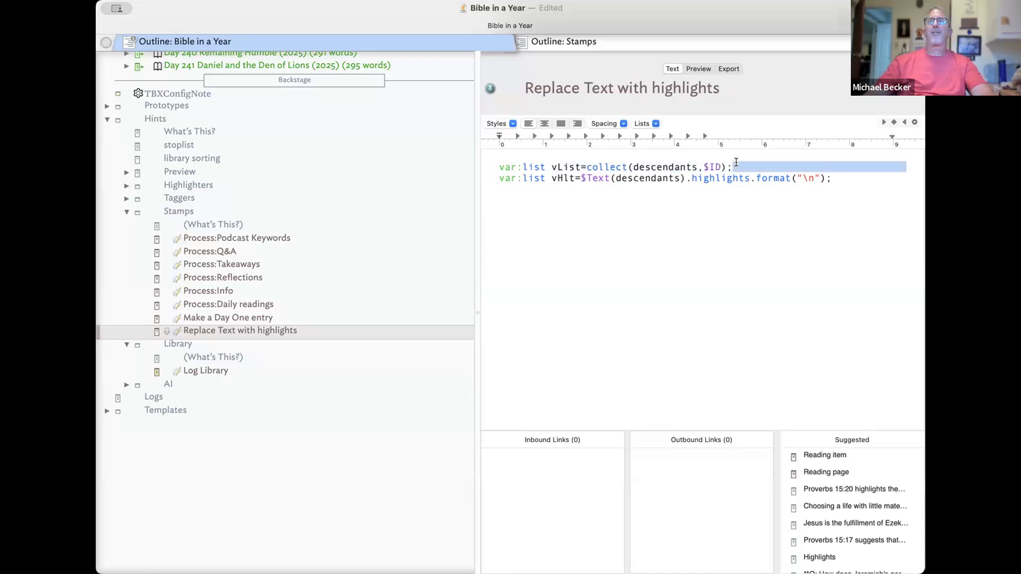
left_click(579, 184)
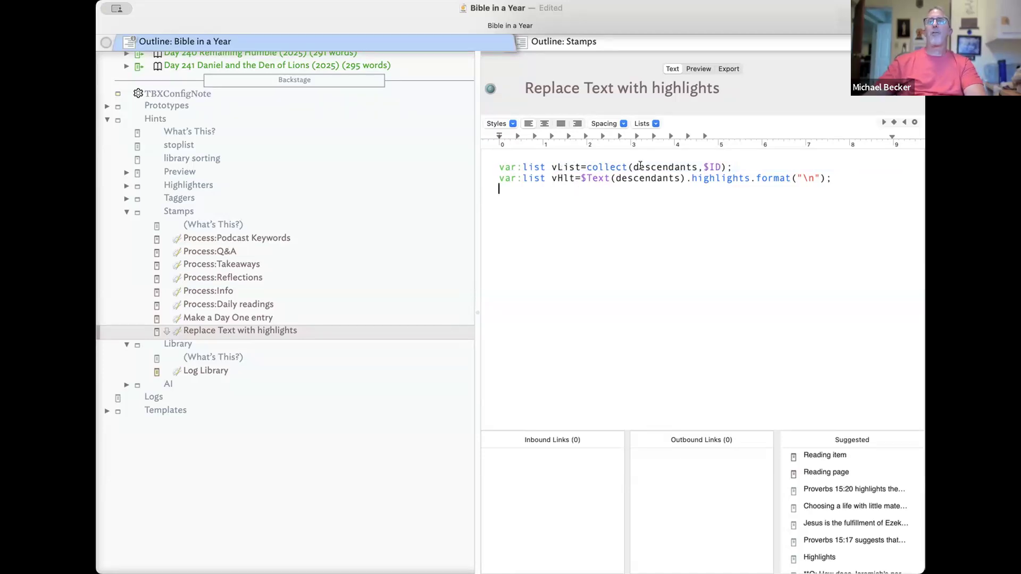
left_click(744, 164)
key("Return")
key("Return")
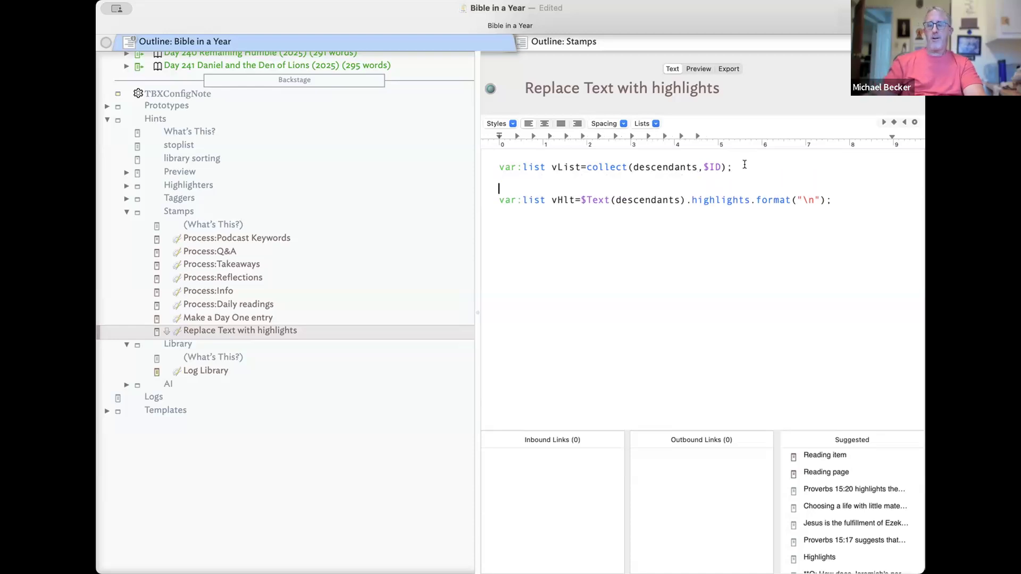
type("vL")
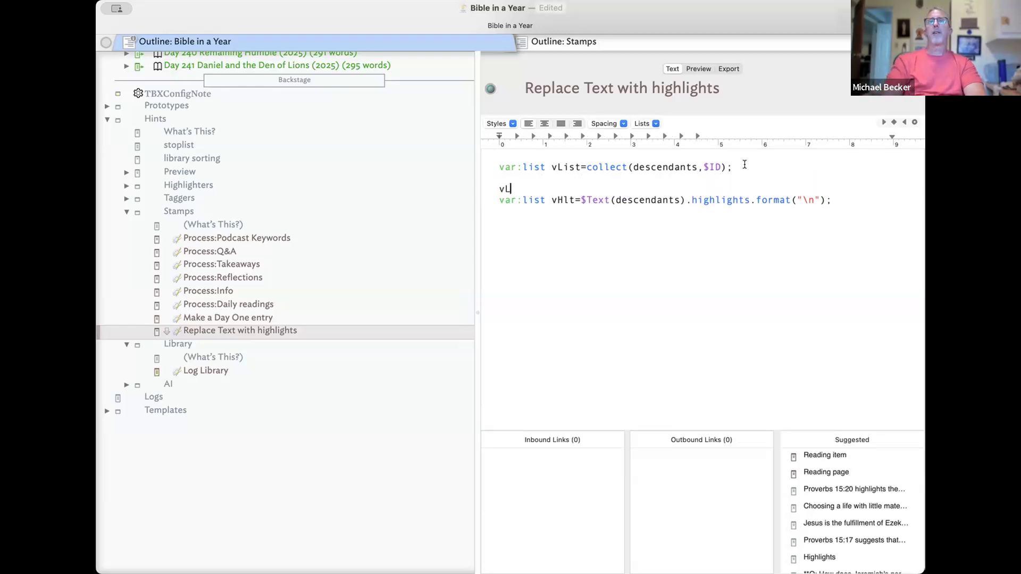
type("ist.each(x")
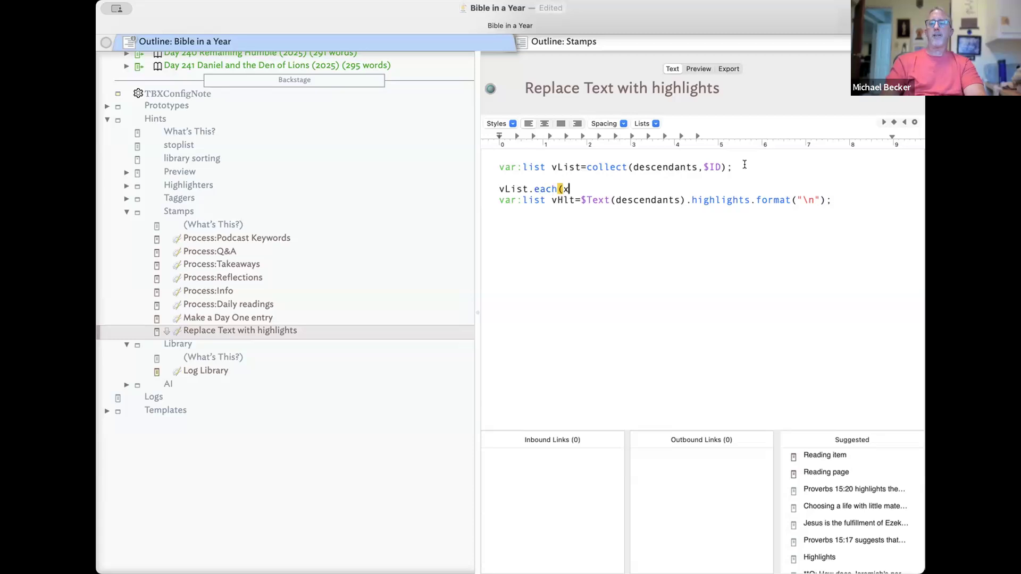
type("){")
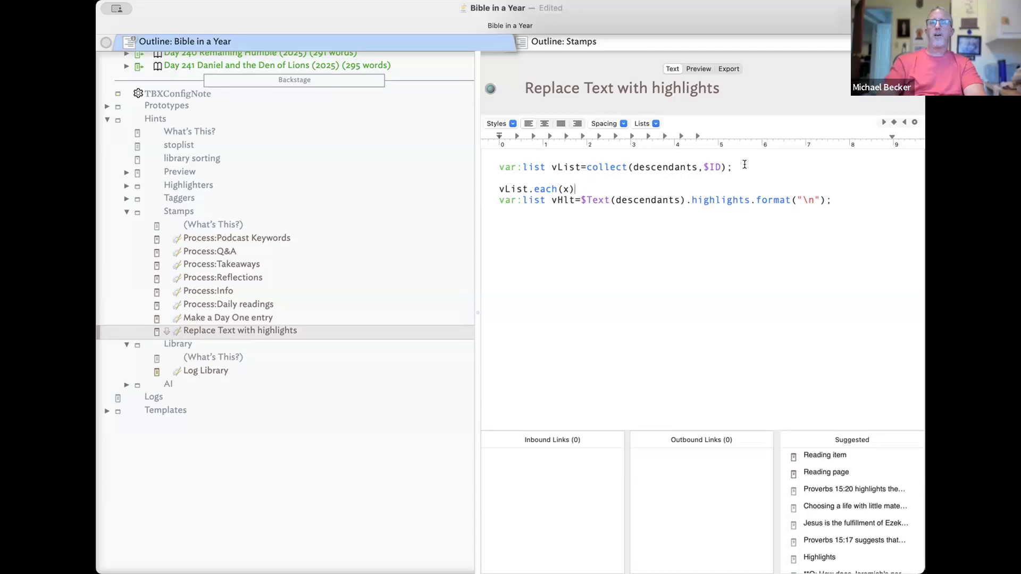
Indent the vHlt declaration on its own line inside the vList.each loop and close the loop with };
key("Return")
left_click(492, 210)
key("BackSpace")
key("BackSpace")
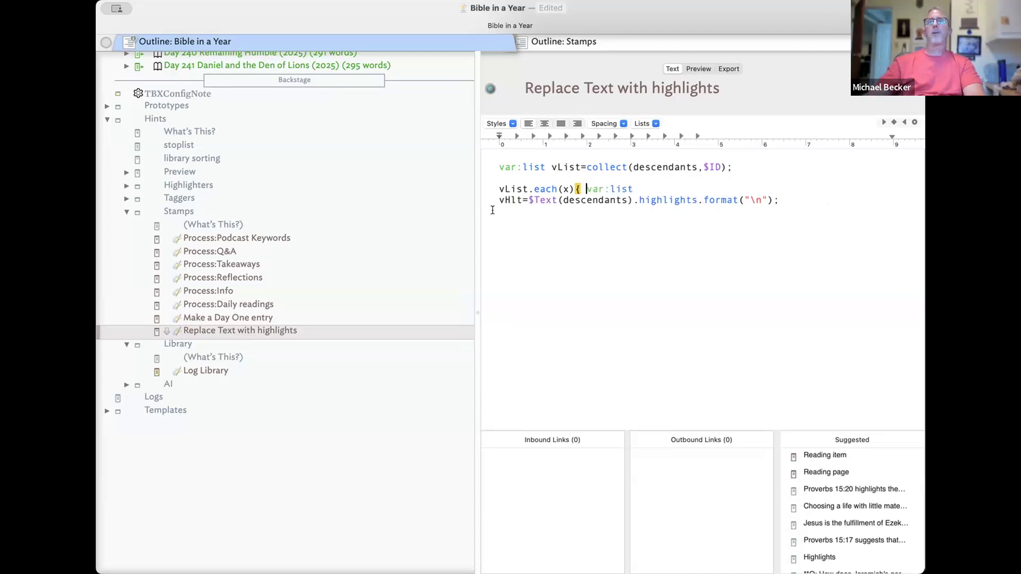
key("Return")
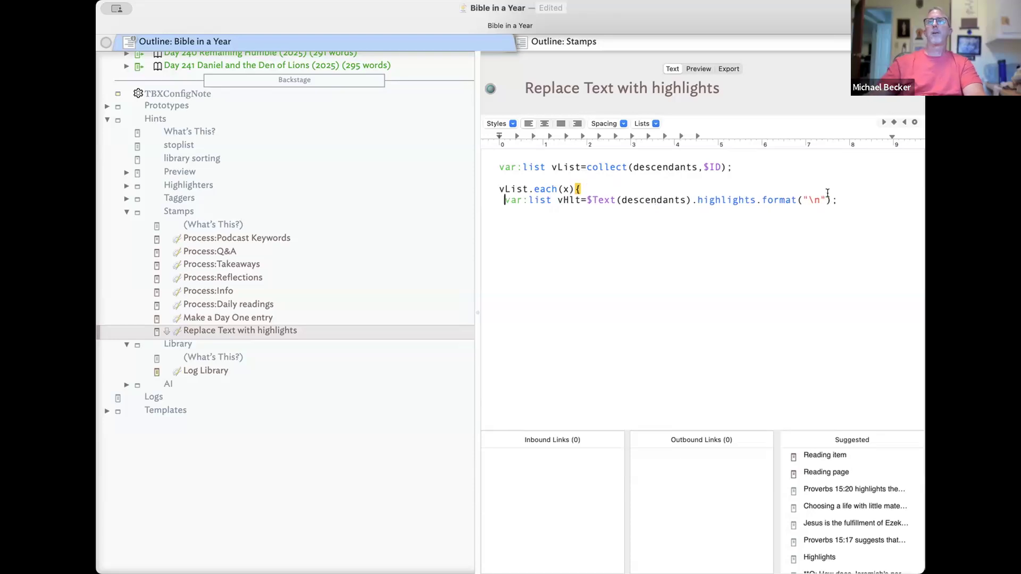
left_click(849, 195)
key("Return")
type("};")
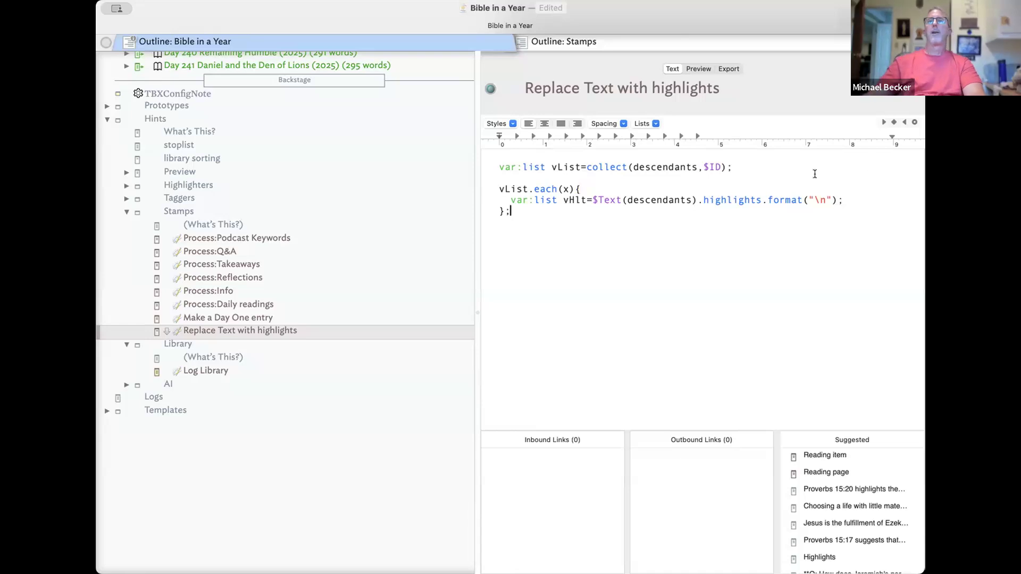
Declare a string variable below the vList declaration with var:string vStr=;
triple_click(776, 158)
left_click(773, 160)
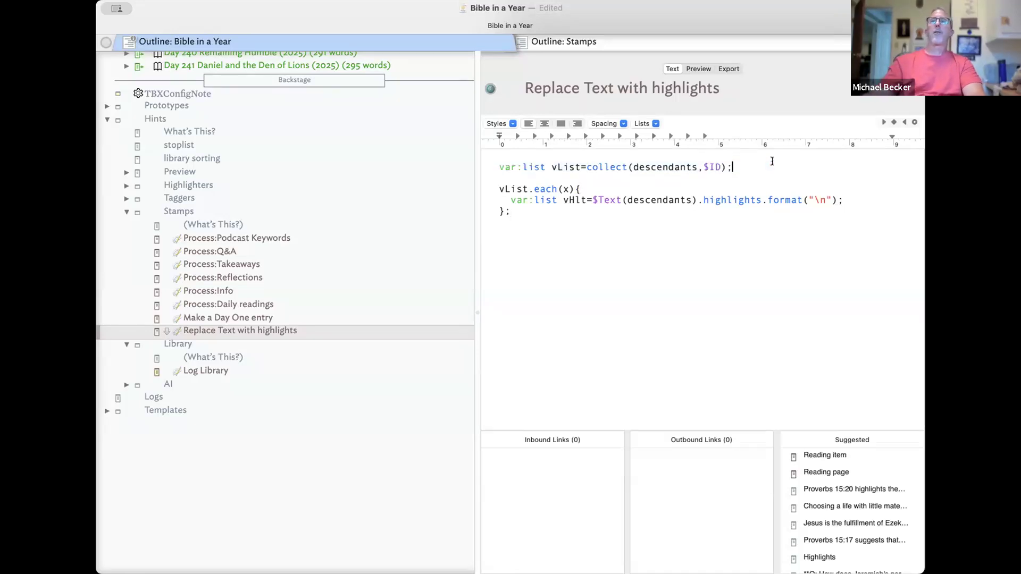
key("Return")
type("var:")
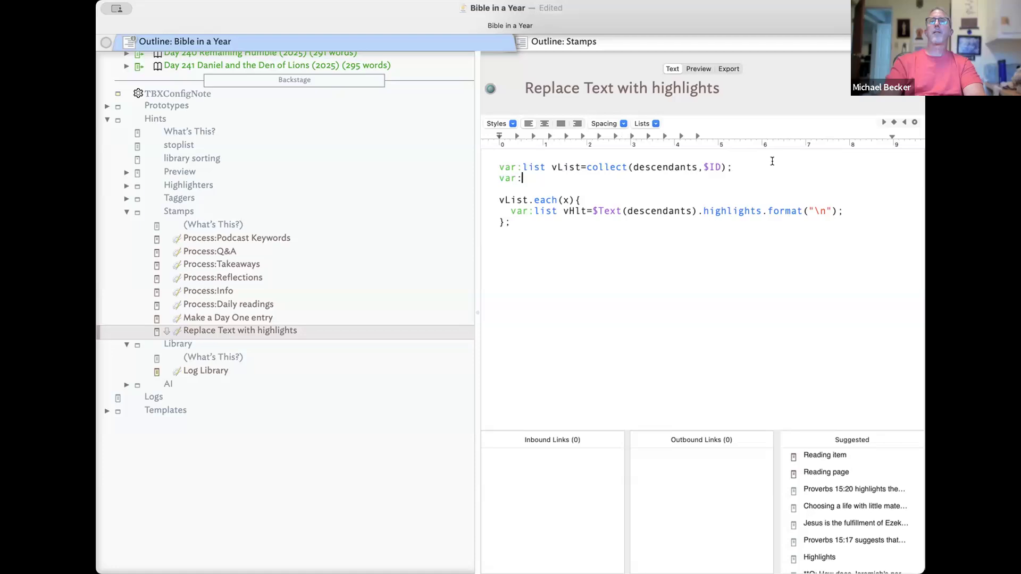
type("string vte")
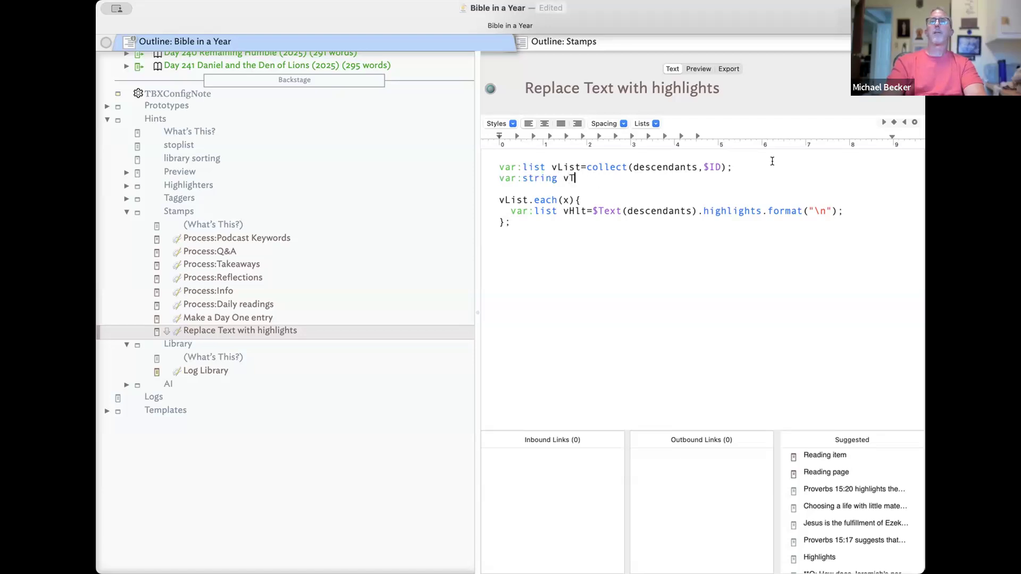
key("BackSpace")
key("BackSpace")
type("str")
key("BackSpace")
key("BackSpace")
key("BackSpace")
key("BackSpace")
type("SStr=;")
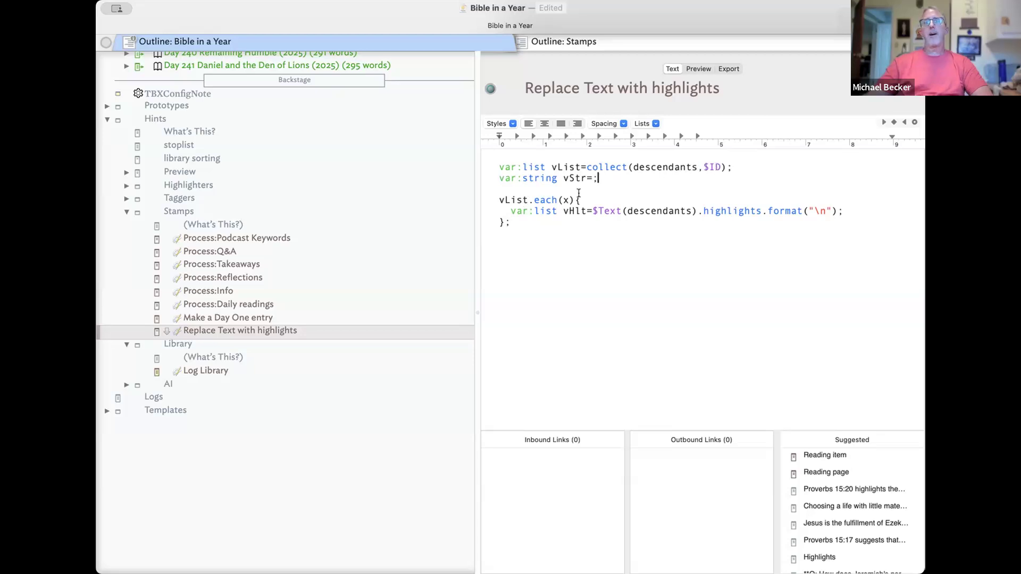
Add an empty indented line below the vHlt declaration inside the vList.each loop
left_click(557, 212)
left_click_drag(510, 211, 841, 209)
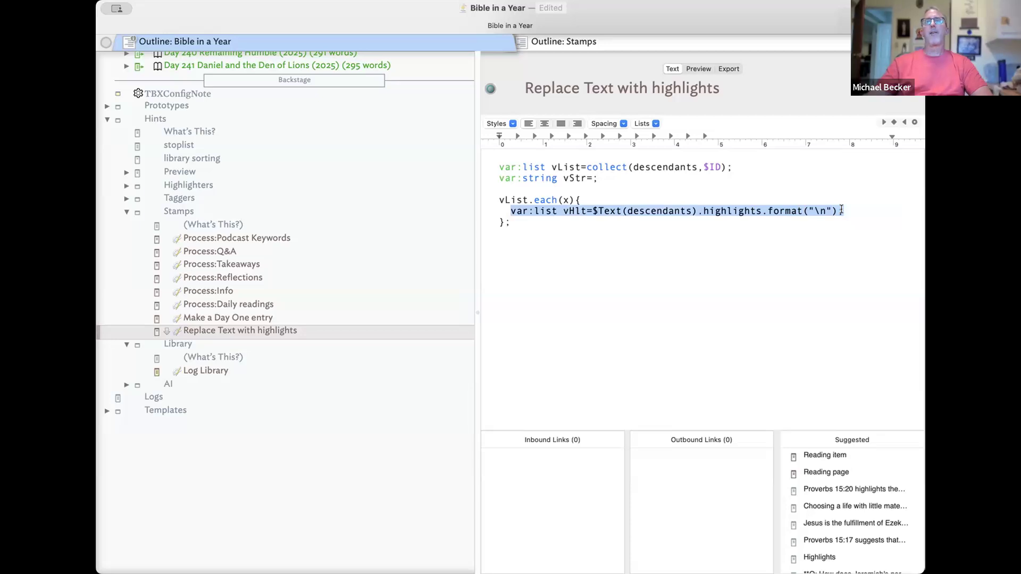
left_click(850, 212)
key("Return")
left_click_drag(598, 225, 626, 232)
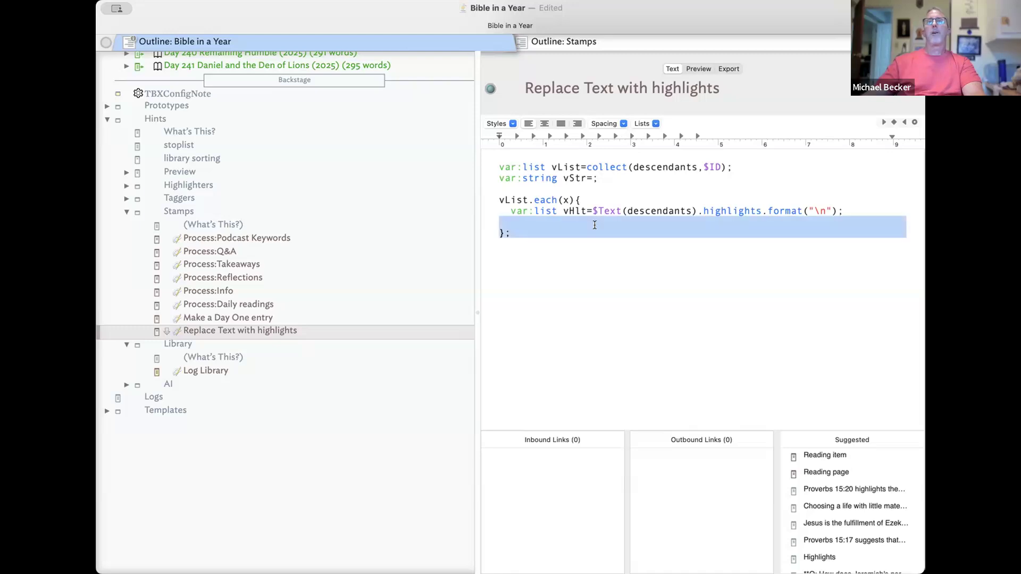
left_click(620, 227)
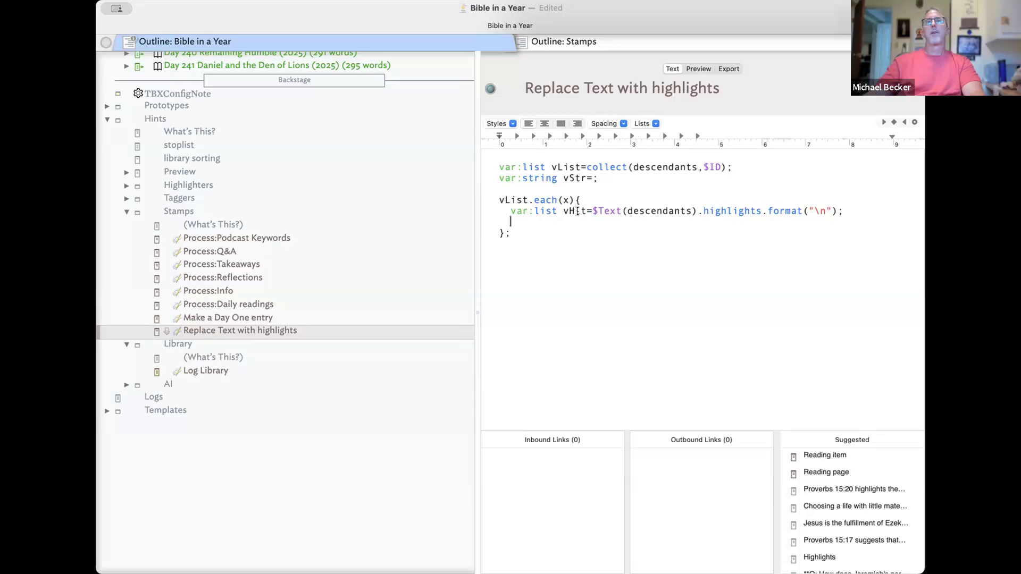
Turn the vHlt declaration in the loop into a plain assignment to vStr, without the var:list prefix
double_click(578, 212)
left_click_drag(562, 211, 510, 212)
key("BackSpace")
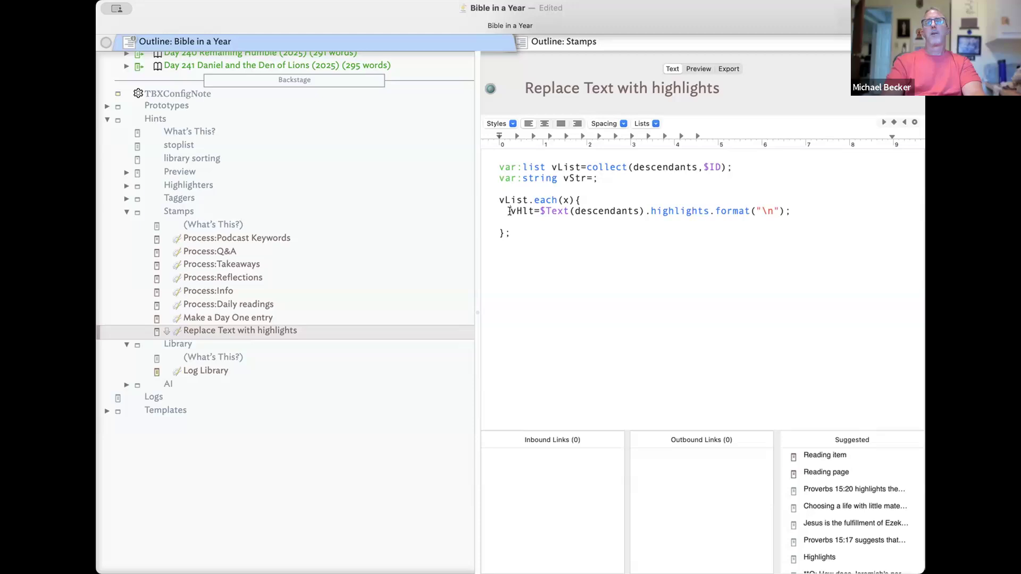
double_click(510, 212)
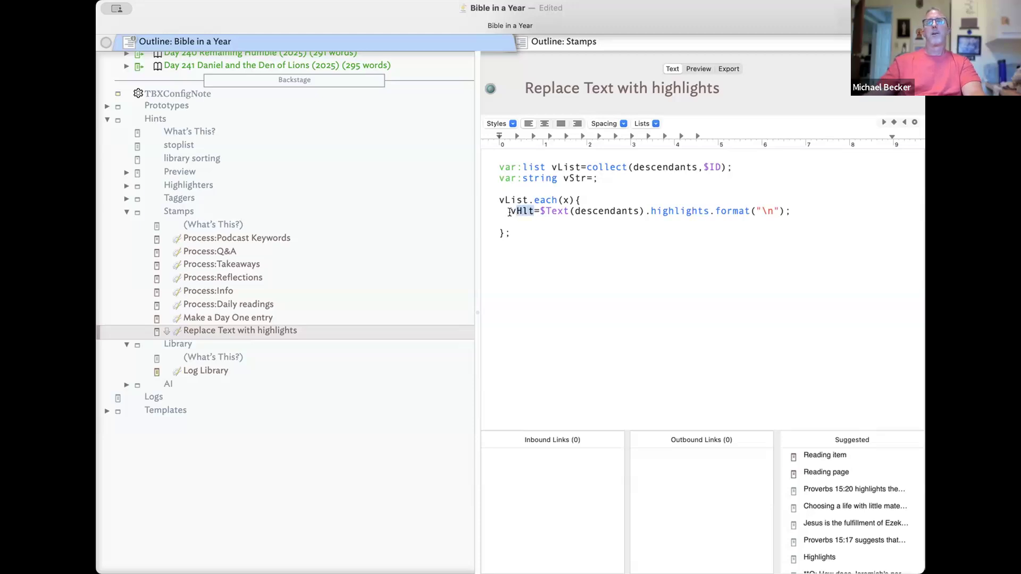
type("v")
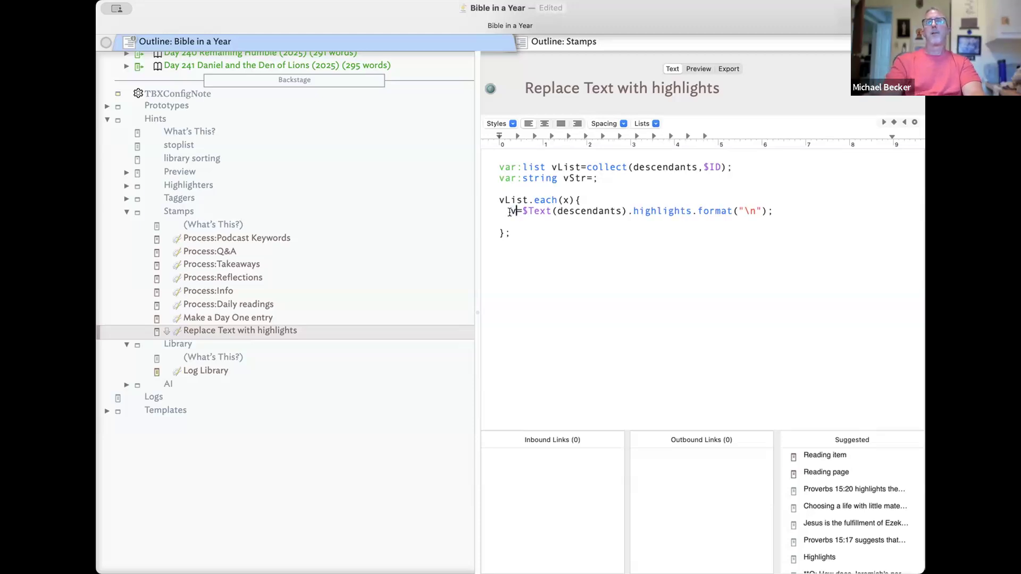
type("Str")
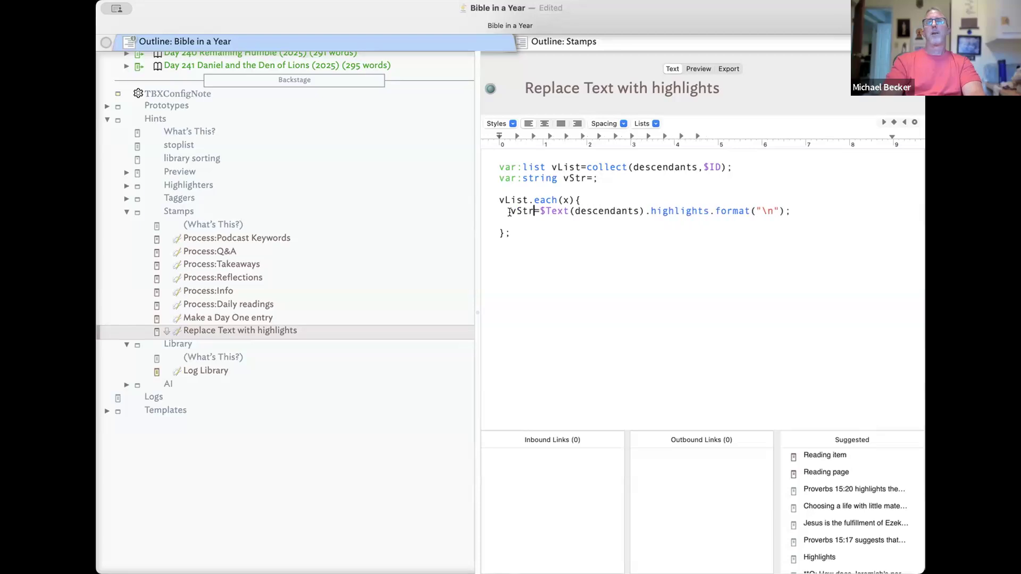
Declare var:string vSrc=x; on its own line at the start of the vList.each loop
left_click(605, 196)
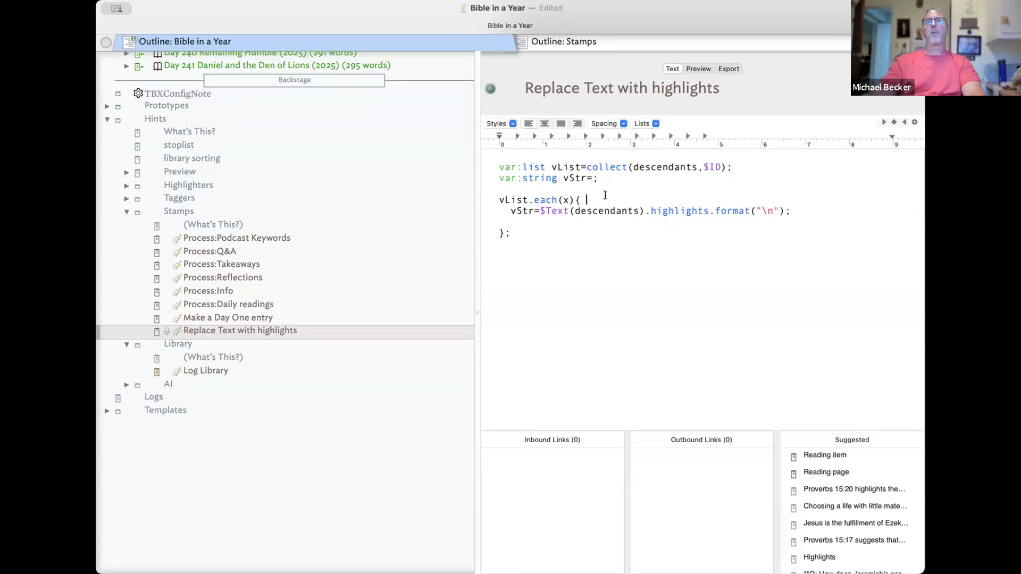
key("Return")
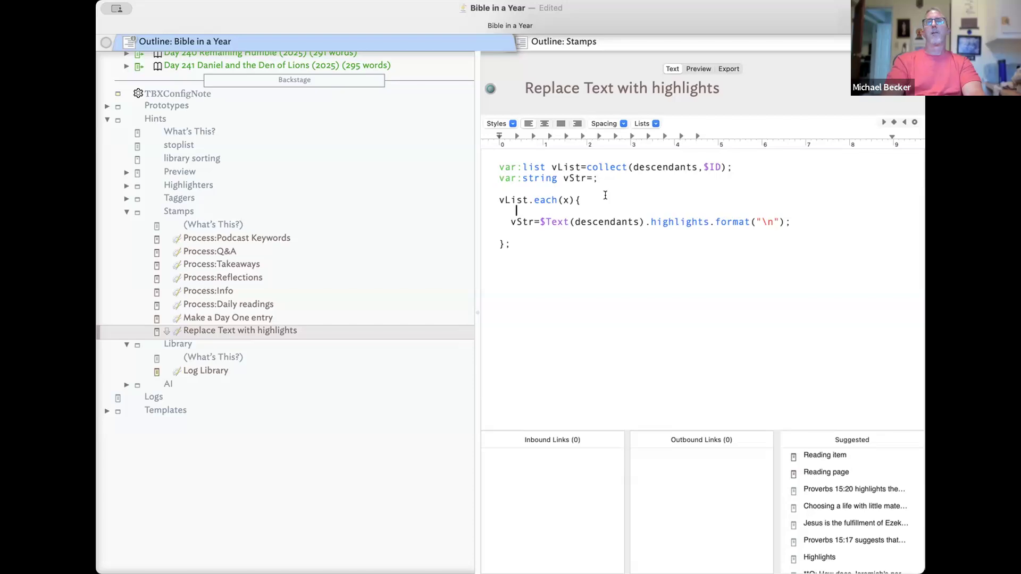
type("var:string vSrc")
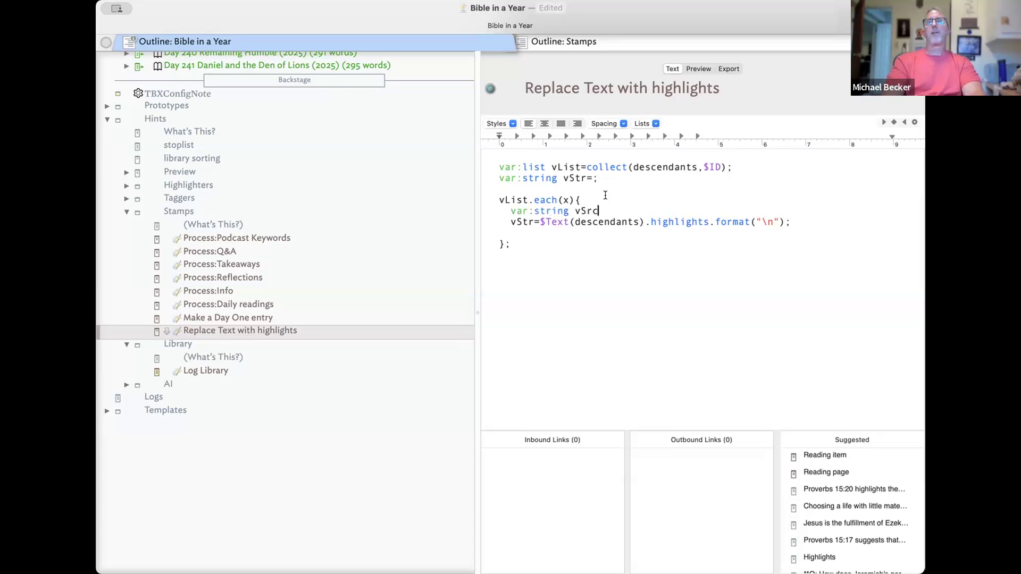
type("=")
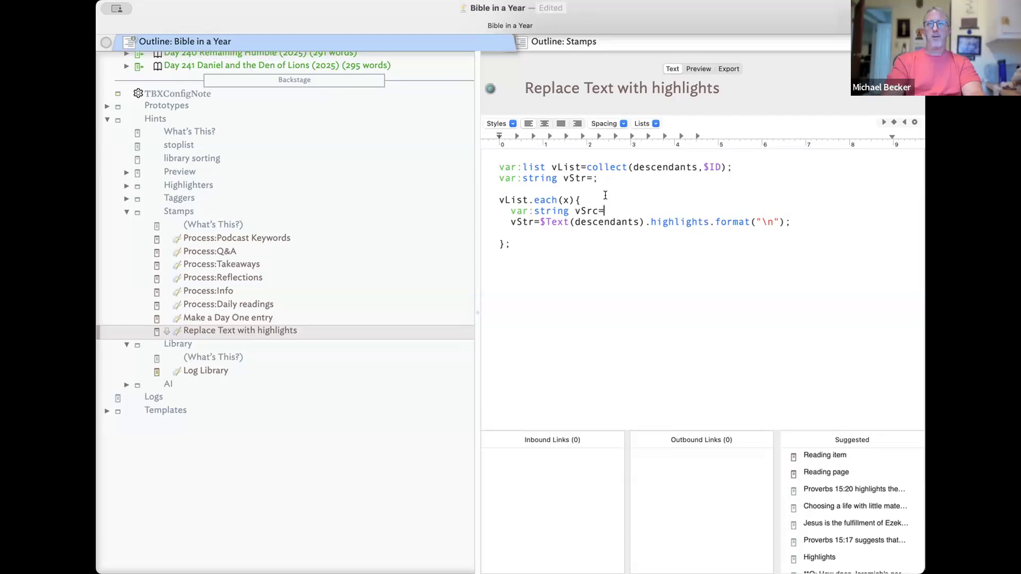
type("x;")
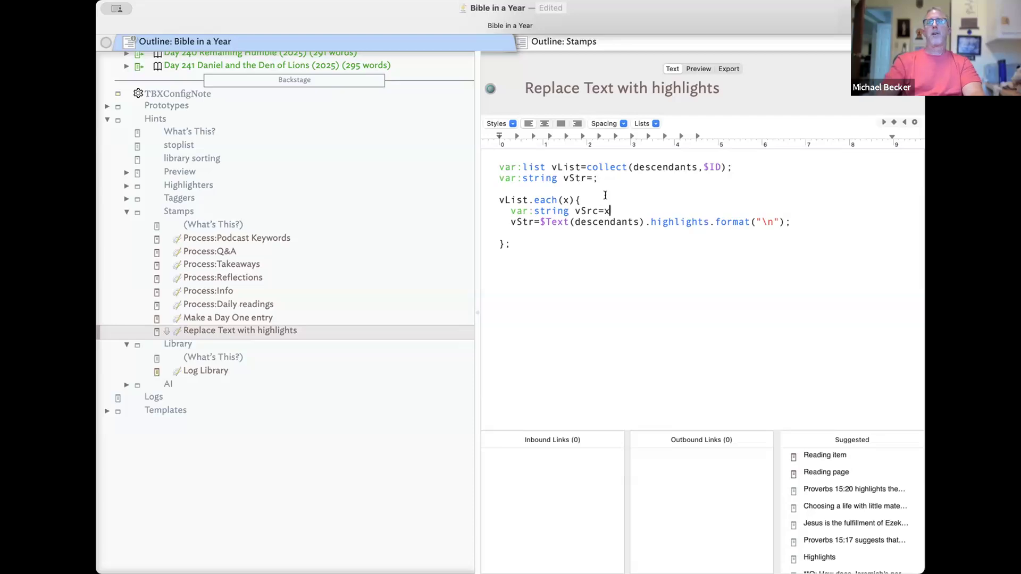
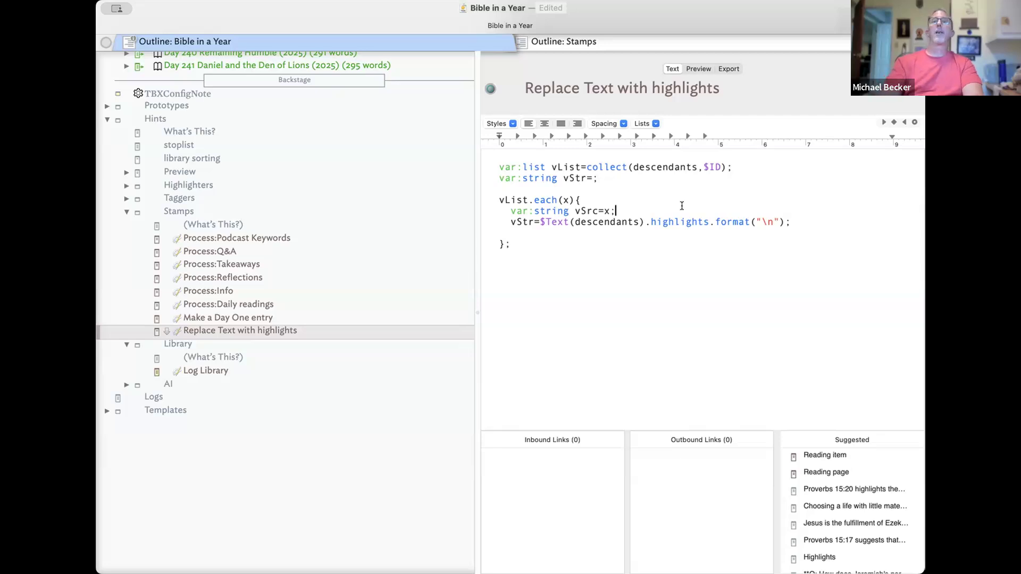
Begin another declaration, var:string vHlt=, on a new line directly below the vSrc declaration
key("Return")
key("Return")
key("BackSpace")
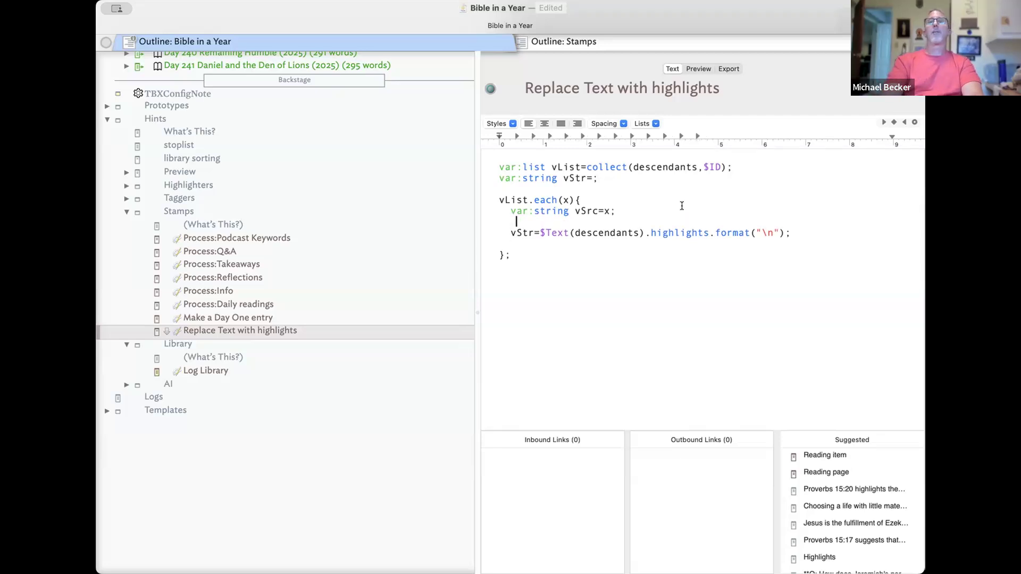
type("var")
type(":string v")
type("Hlt")
key("BackSpace")
key("BackSpace")
key("BackSpace")
type("lt")
key("BackSpace")
key("BackSpace")
type("Htl")
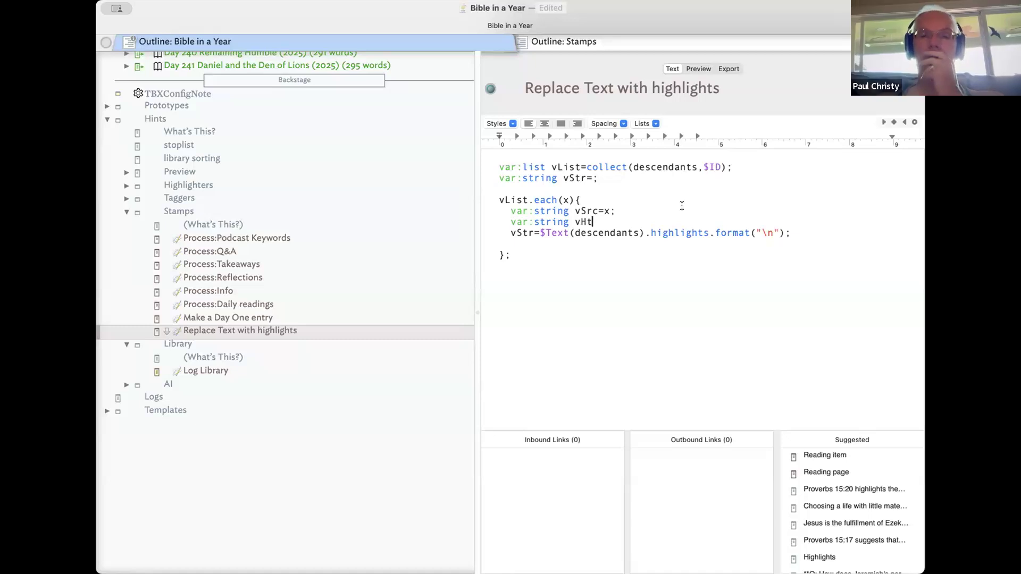
key("BackSpace")
key("BackSpace")
type("lt=")
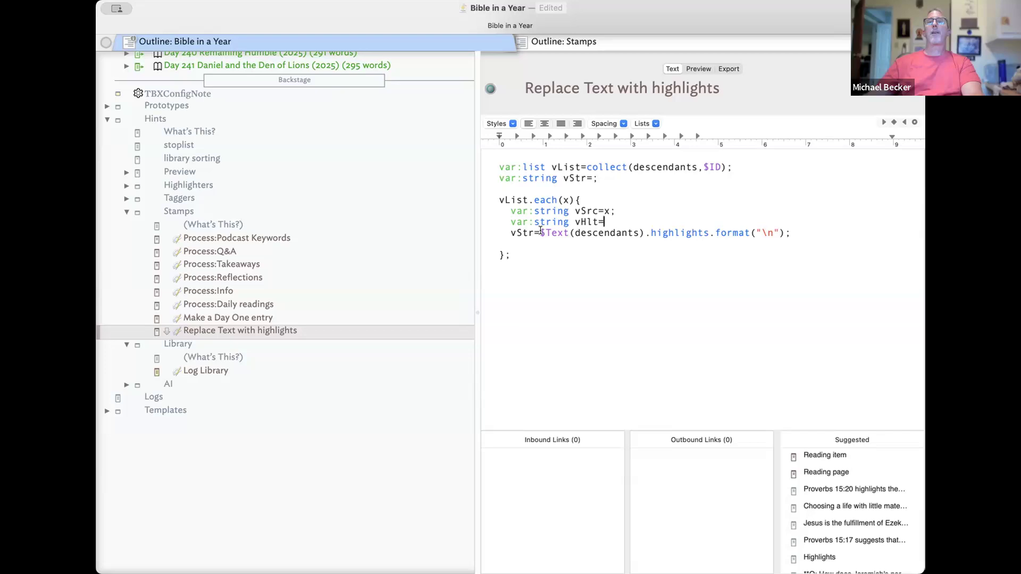
Delete vStr= and join the remaining $Text expression to the vHlt= declaration above it
left_click_drag(540, 232, 477, 233)
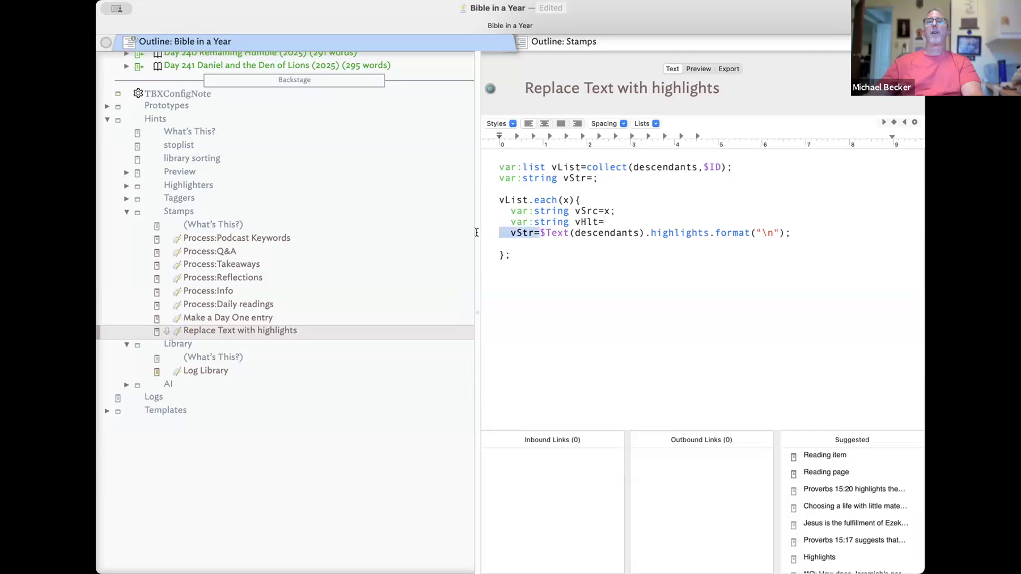
left_click(577, 241)
left_click_drag(540, 232, 497, 232)
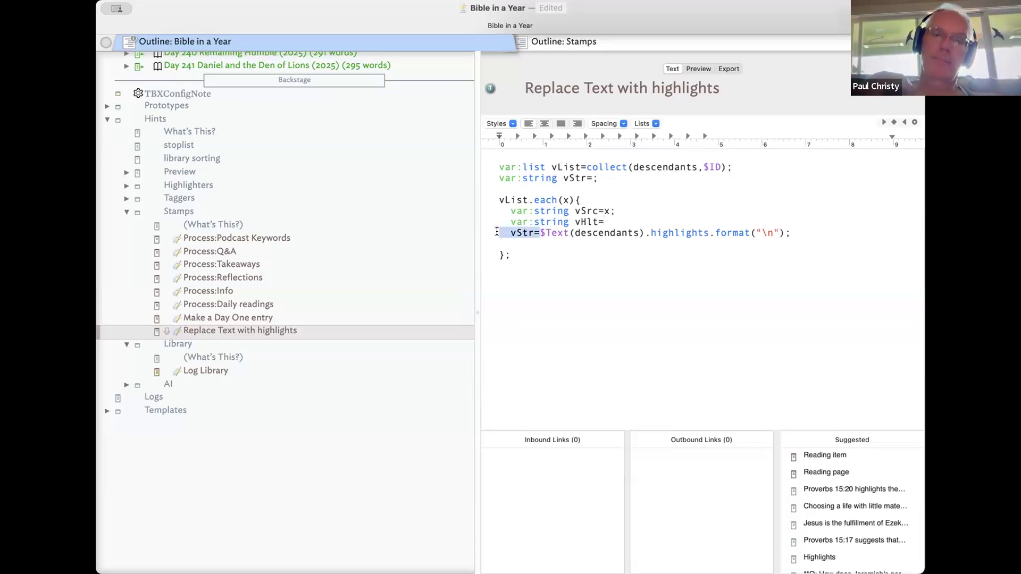
key("BackSpace")
key("BackSpace")
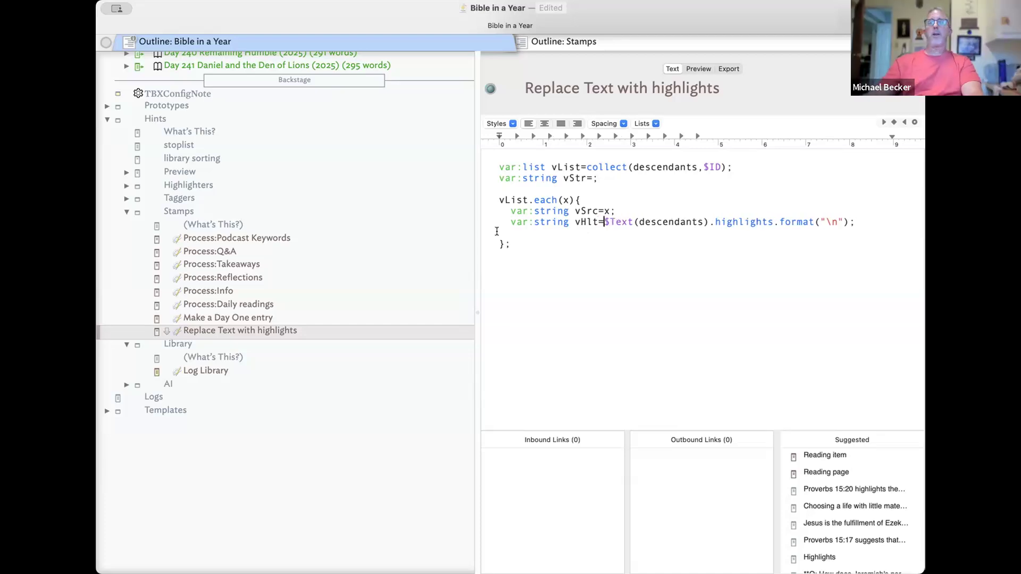
Change vHlt's type to list and replace descendants with x in its $Text expression
double_click(545, 221)
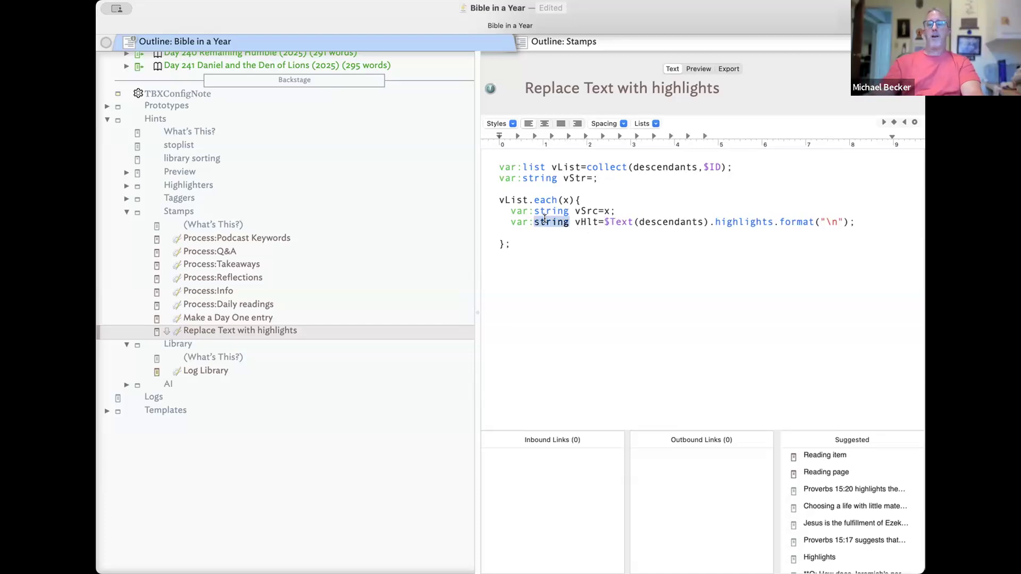
type("list")
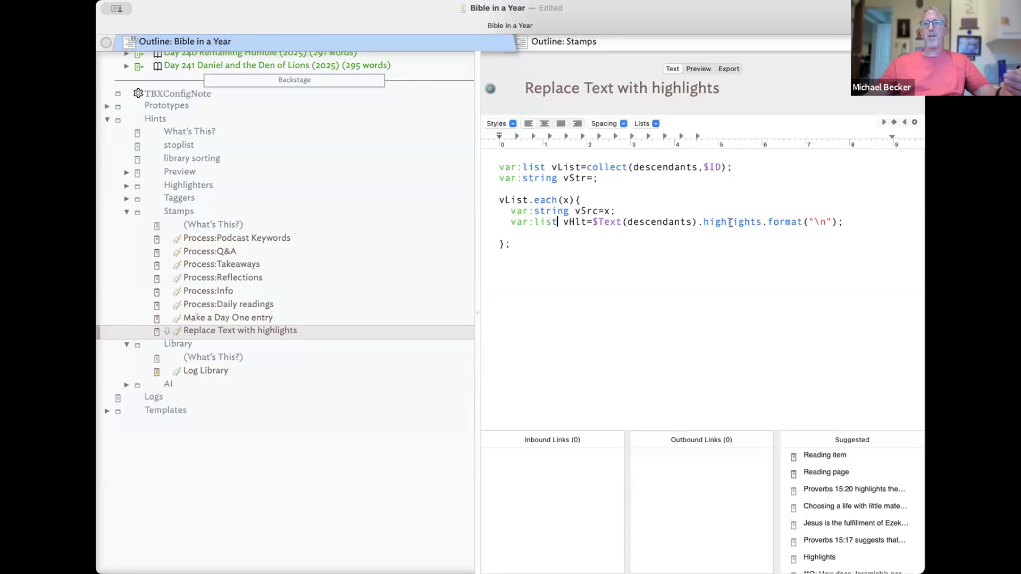
double_click(653, 216)
type("x")
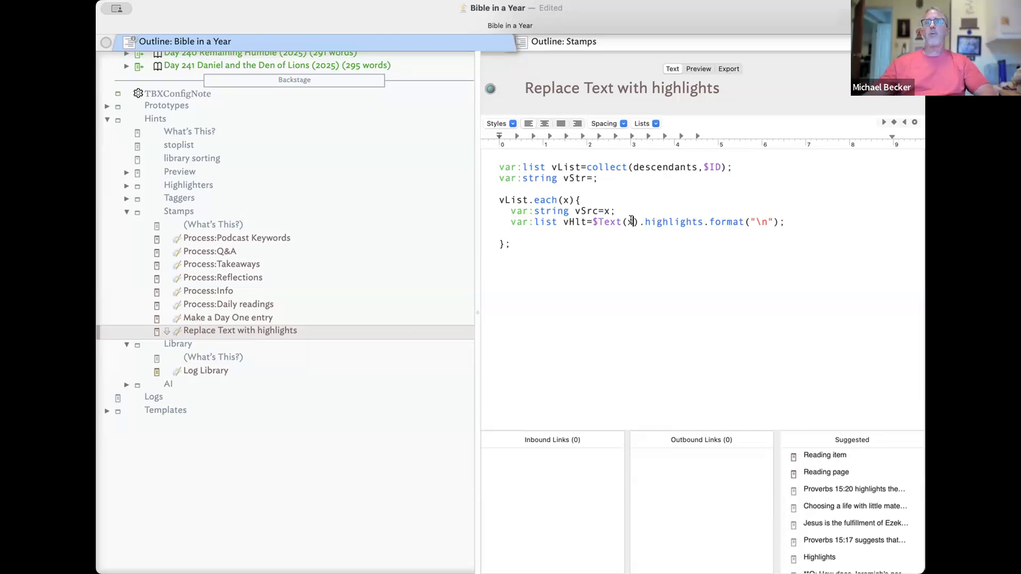
Open a nested loop with vHlt.each(Y){ on an indented line below the vHlt declaration
left_click(791, 219)
key("Return")
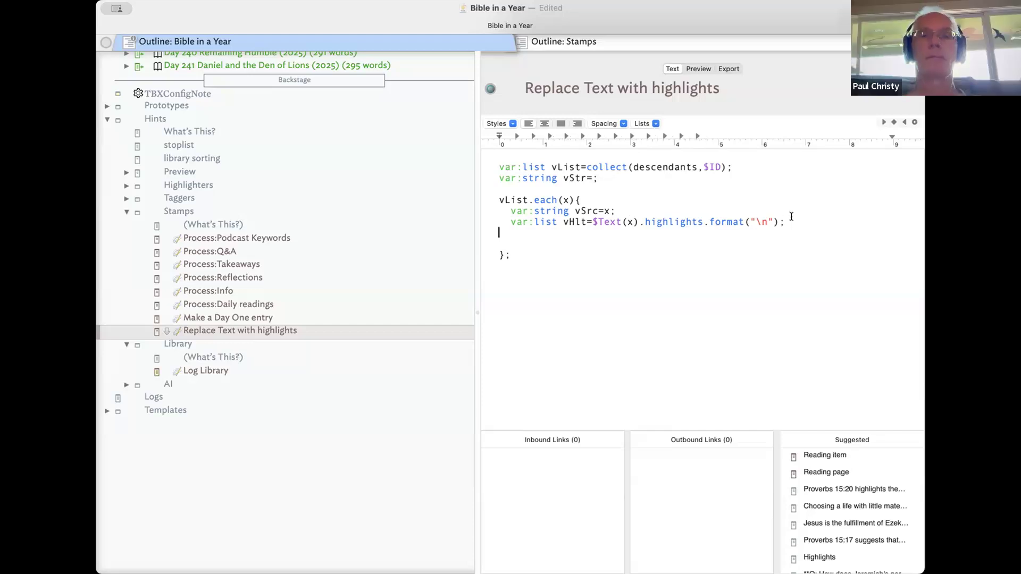
type("var")
key("BackSpace")
key("BackSpace")
key("BackSpace")
type("vHlt")
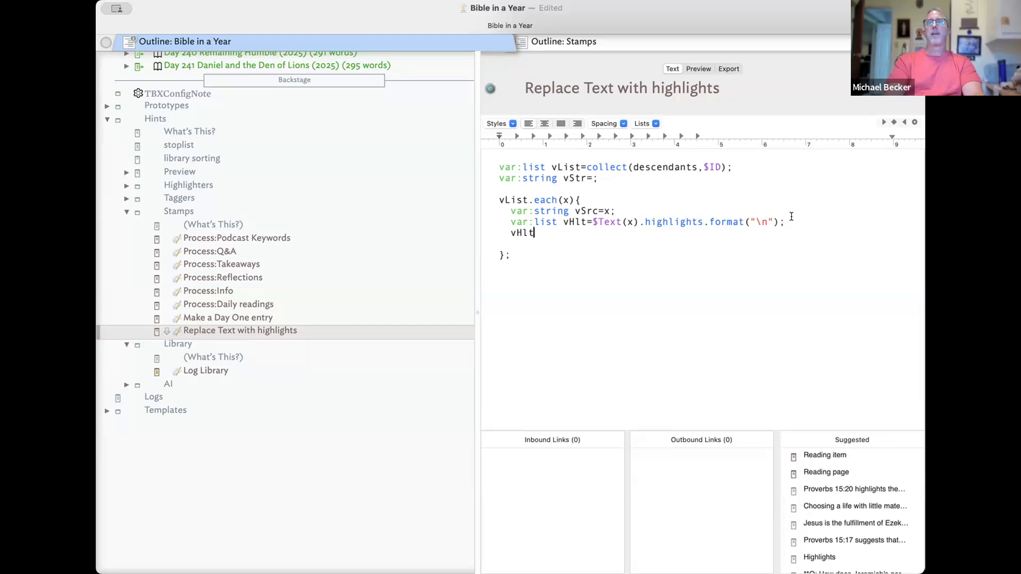
type(".each(Y")
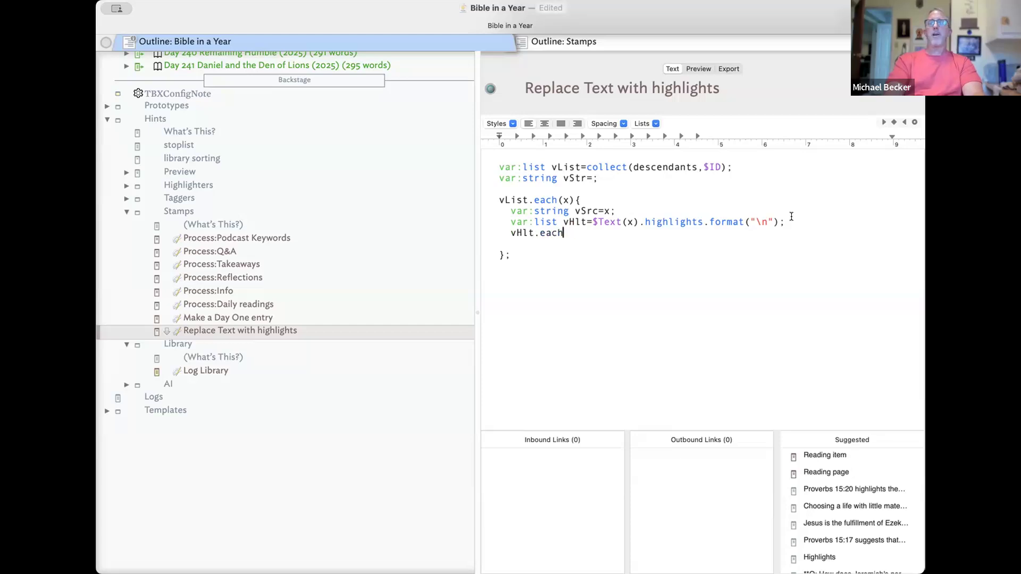
type("){")
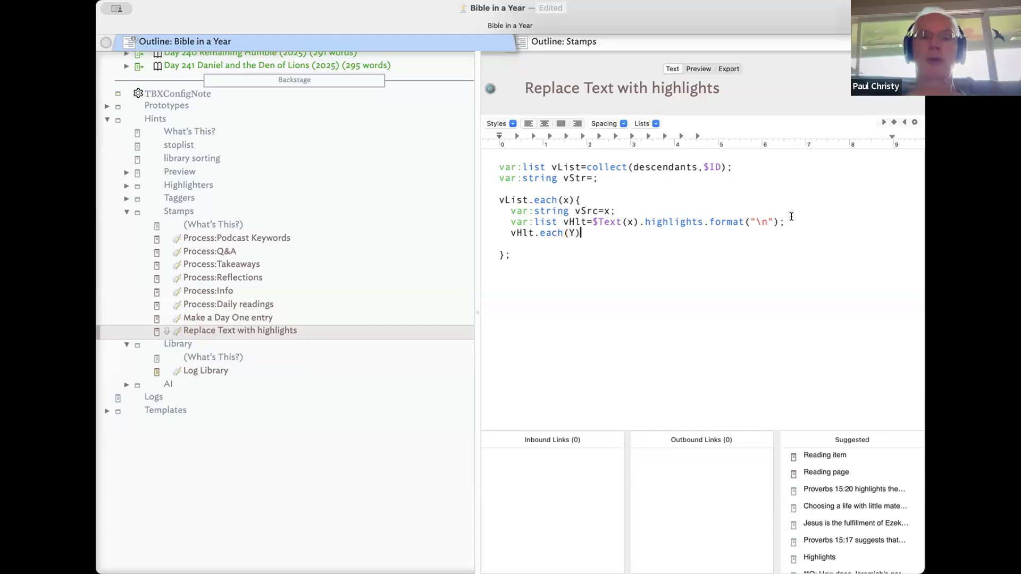
Close the nested vHlt.each loop with an indented }; leaving a blank line for its body
key("Return")
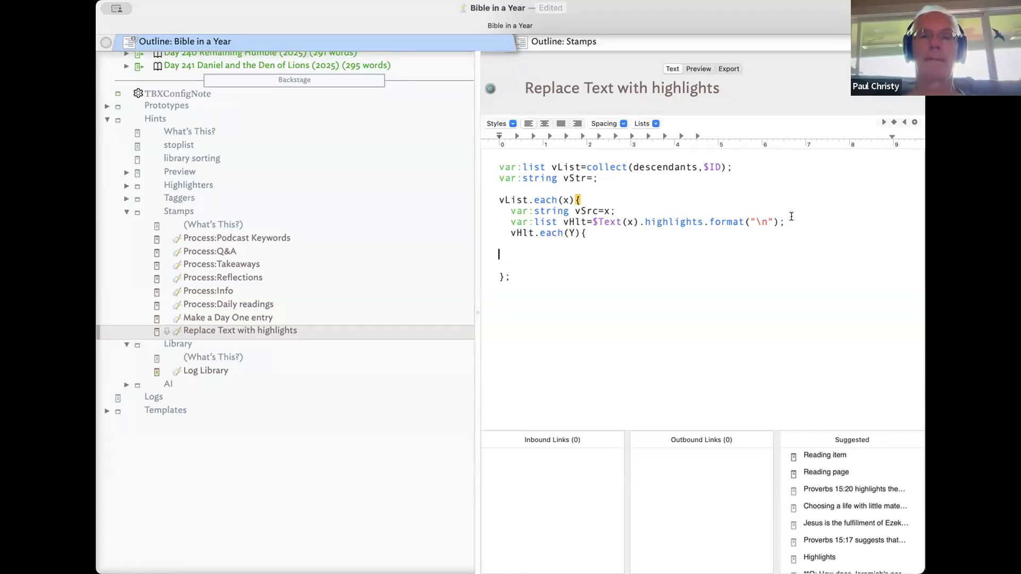
key("Return")
key("BackSpace")
type("}")
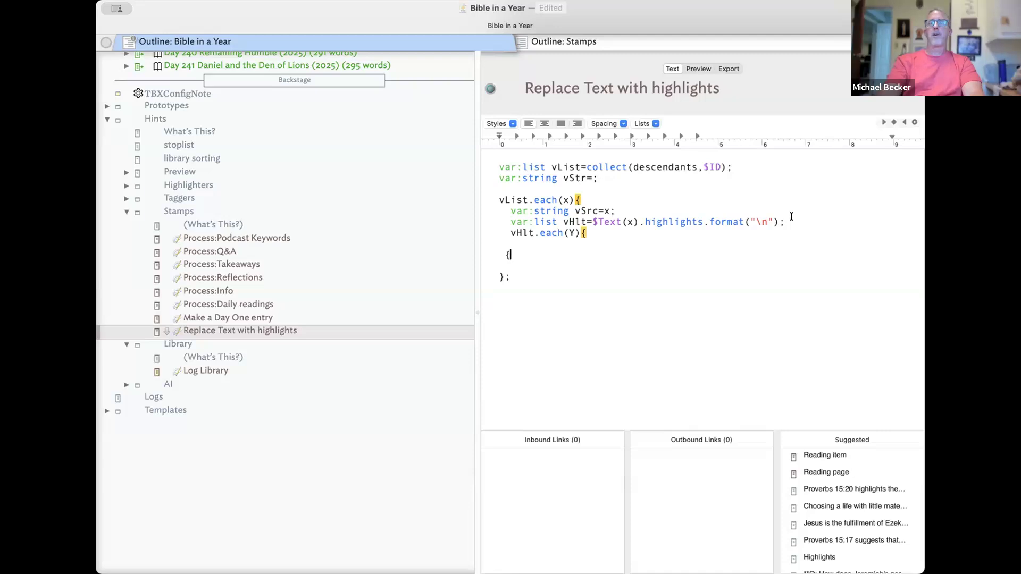
key("BackSpace")
type("};")
left_click(505, 253)
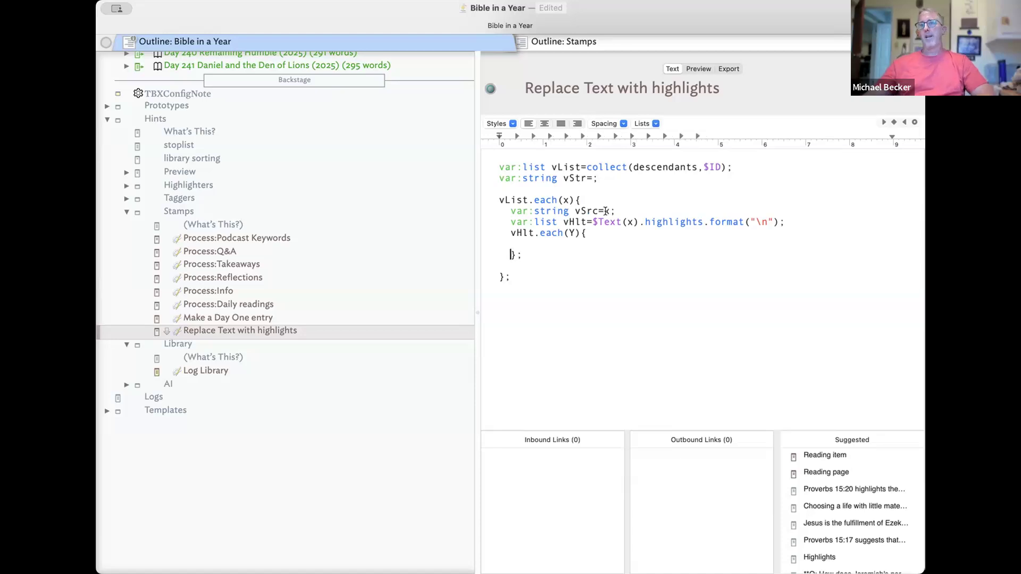
Begin a string declaration, var:string vLink=, on a new line between the vSrc and vHlt declarations
left_click(645, 205)
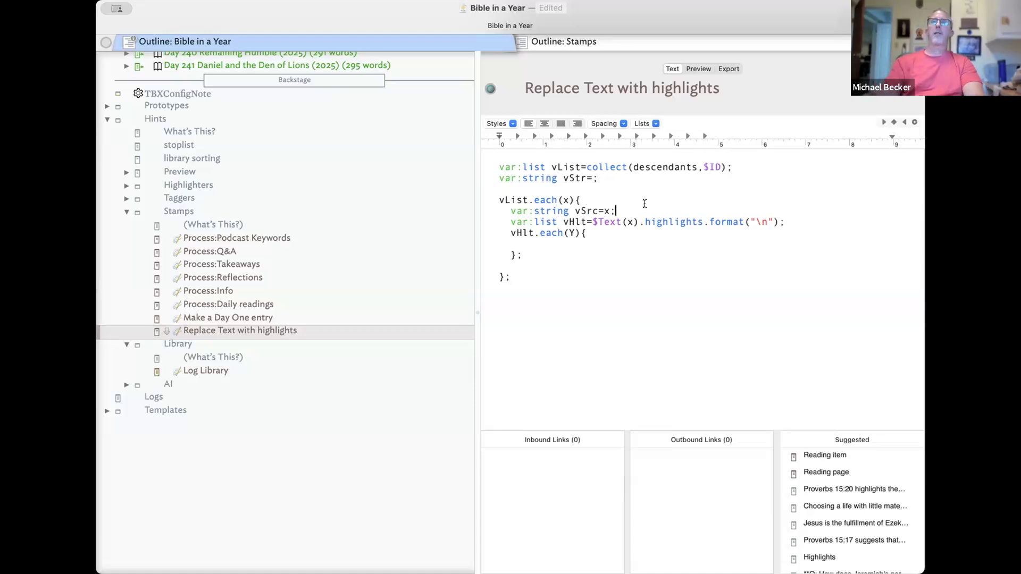
key("Return")
type("var:")
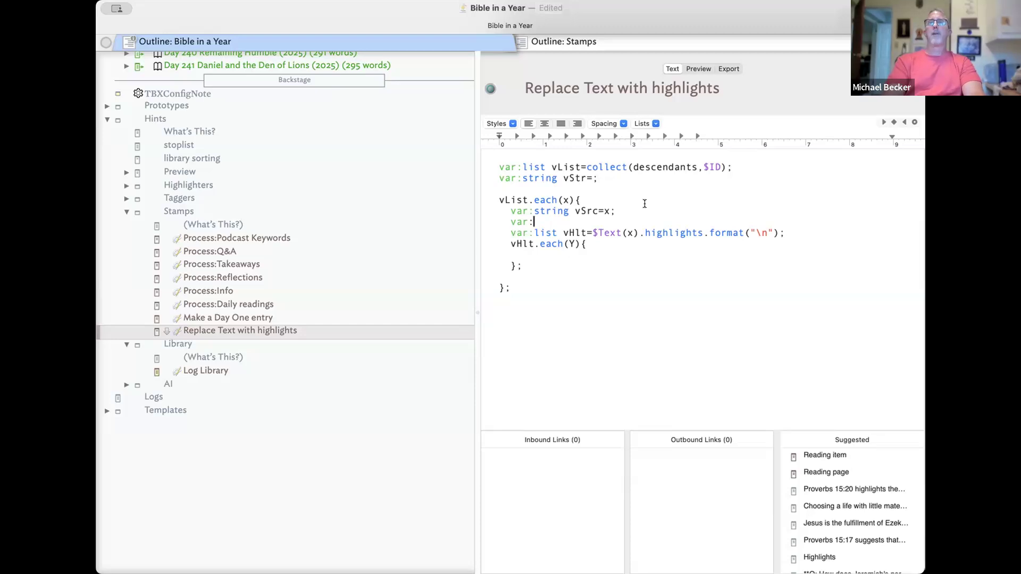
type("string vLink=")
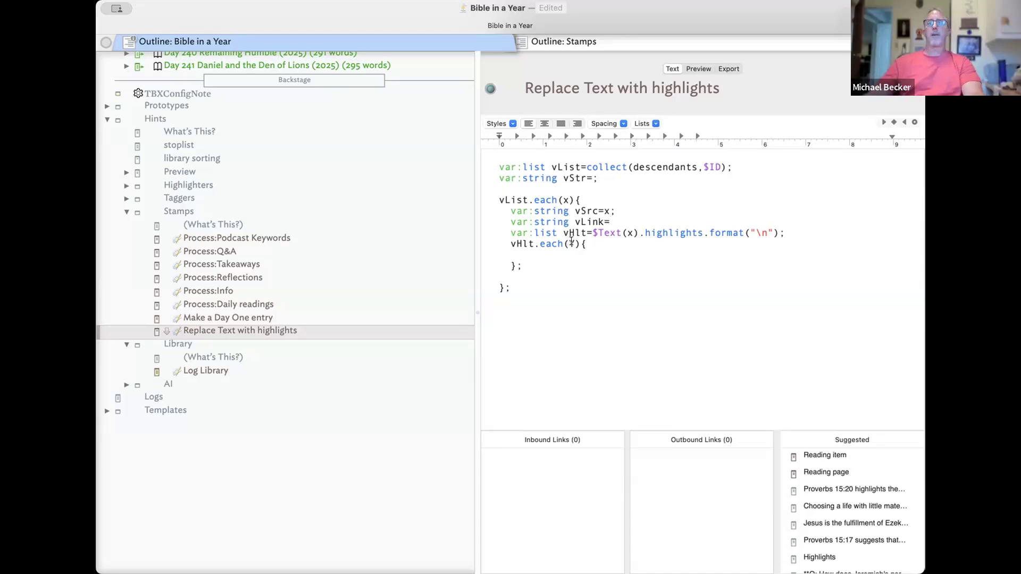
Change the nested vHlt.each loop's variable to a lowercase y
type("y")
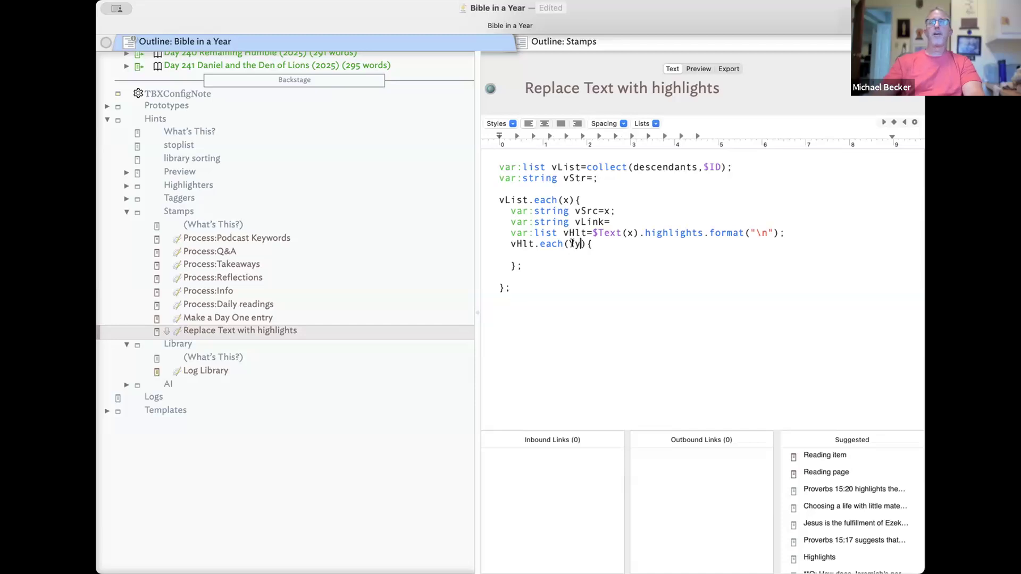
key("BackSpace")
type("y")
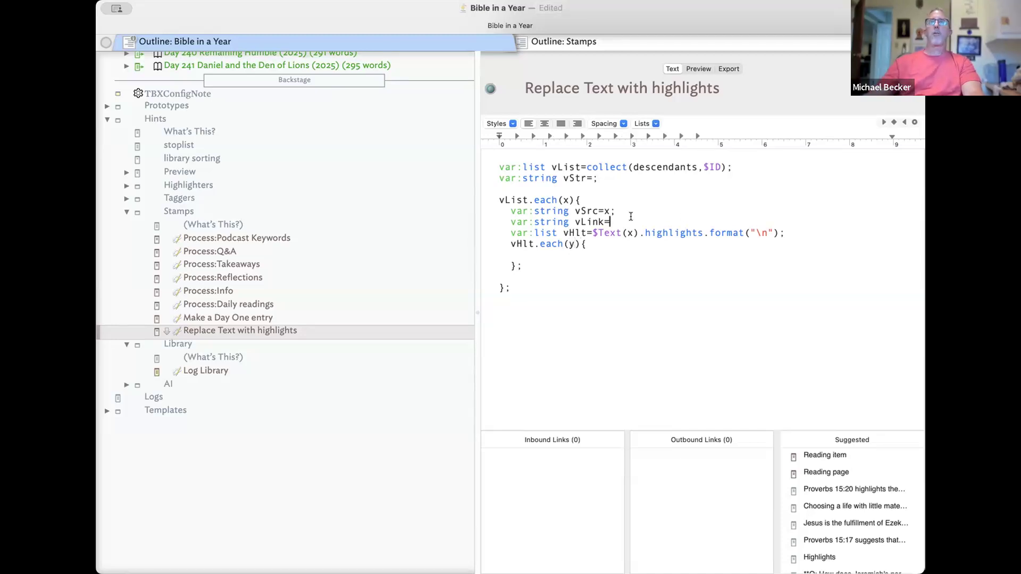
Complete the vLink declaration with the Markdown link string "[Link]("++")"; leaving the link target empty between the plus signs
type("\"")
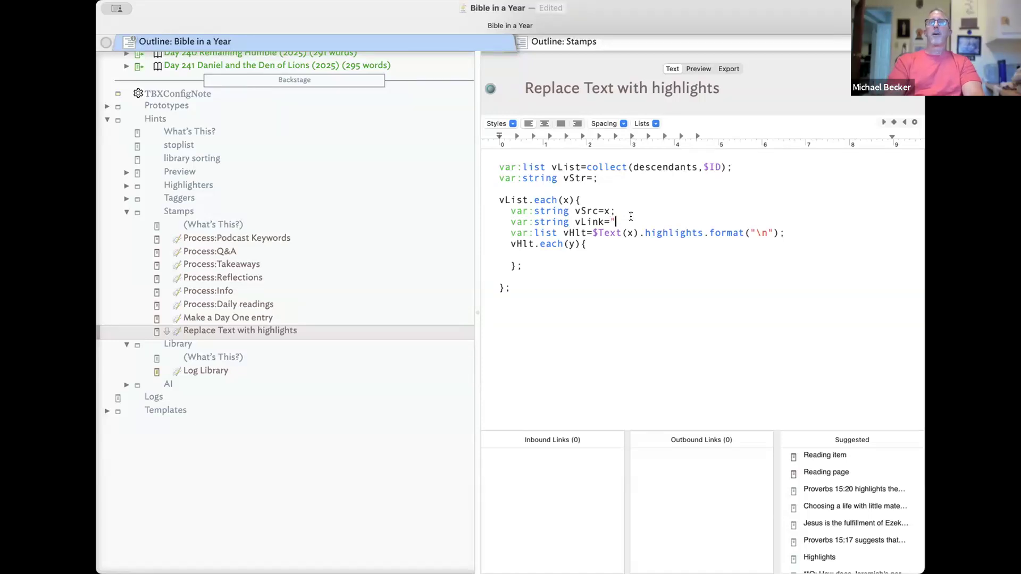
key("BackSpace")
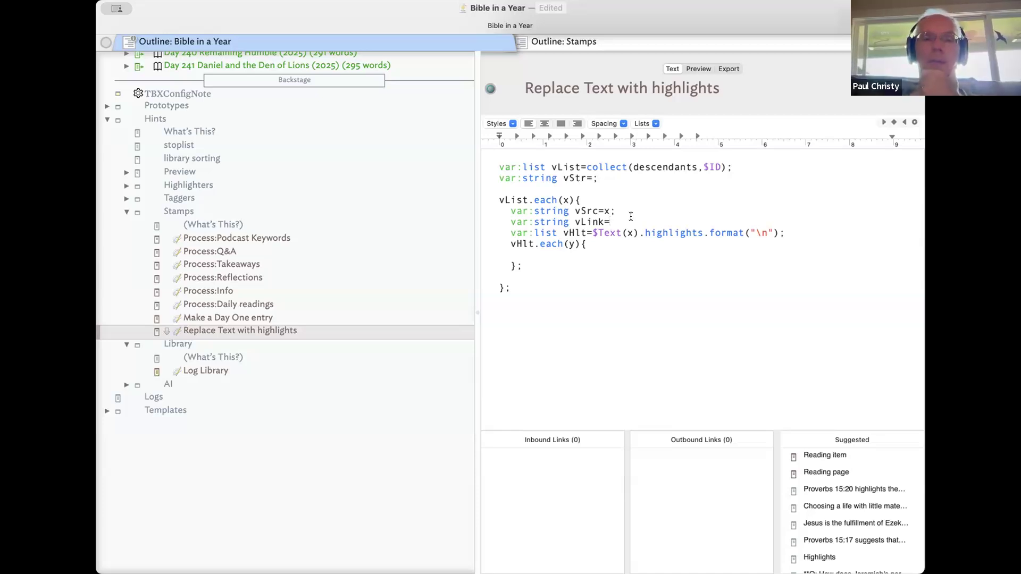
type("\"")
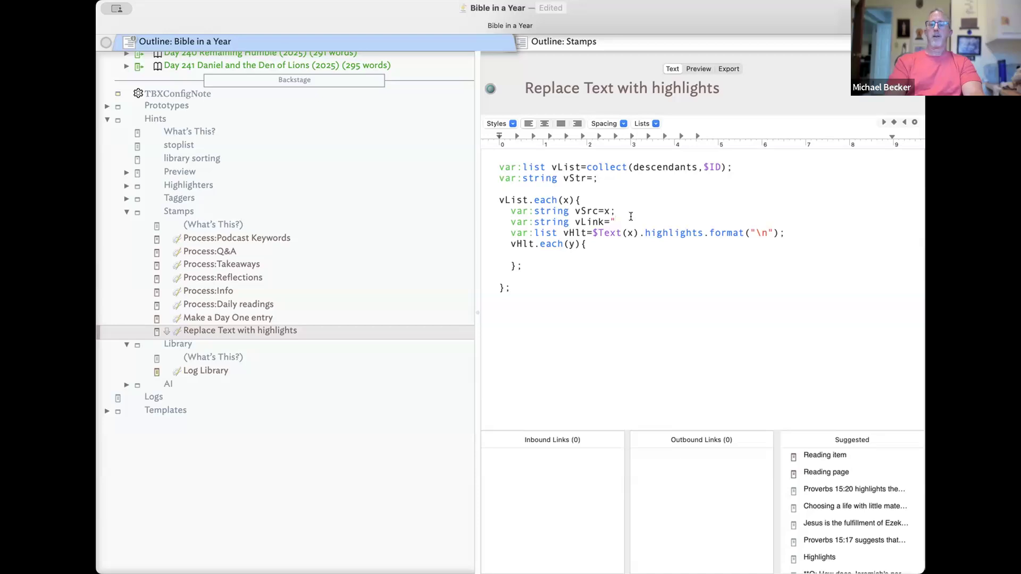
type("[Link](")
key("BackSpace")
key("BackSpace")
type("](")
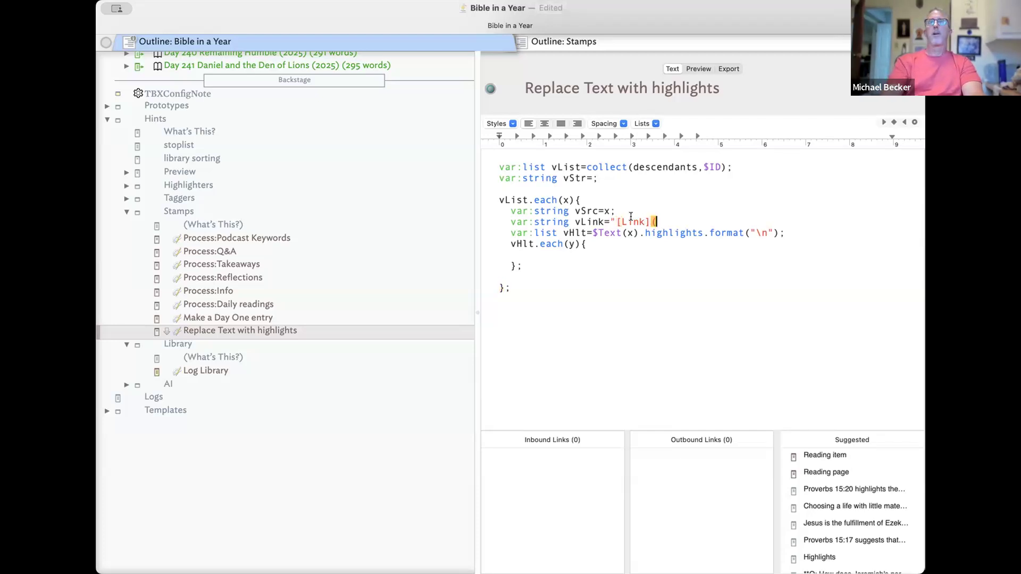
type("\"+")
key("BackSpace")
type("+\"")
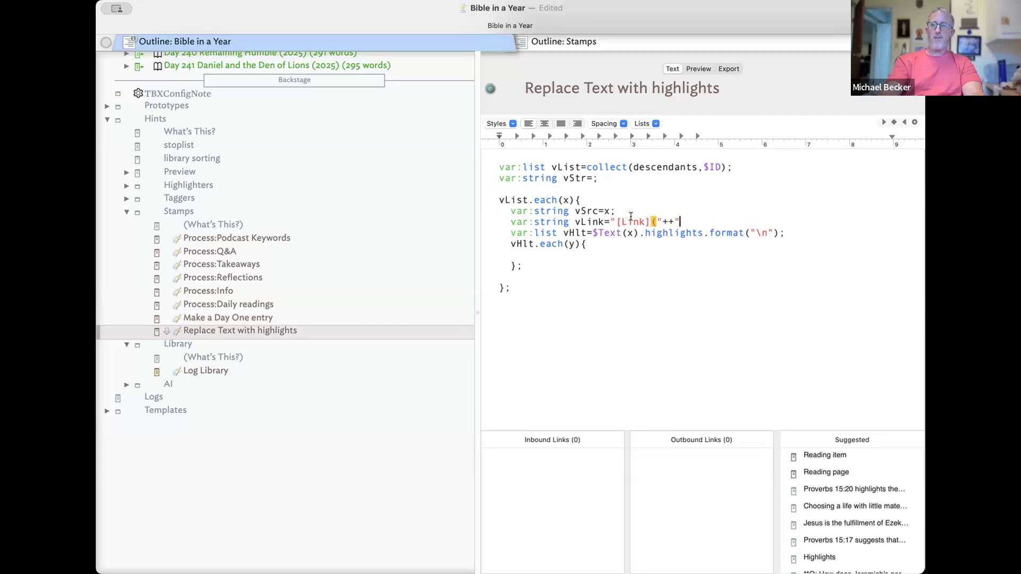
type(")\";")
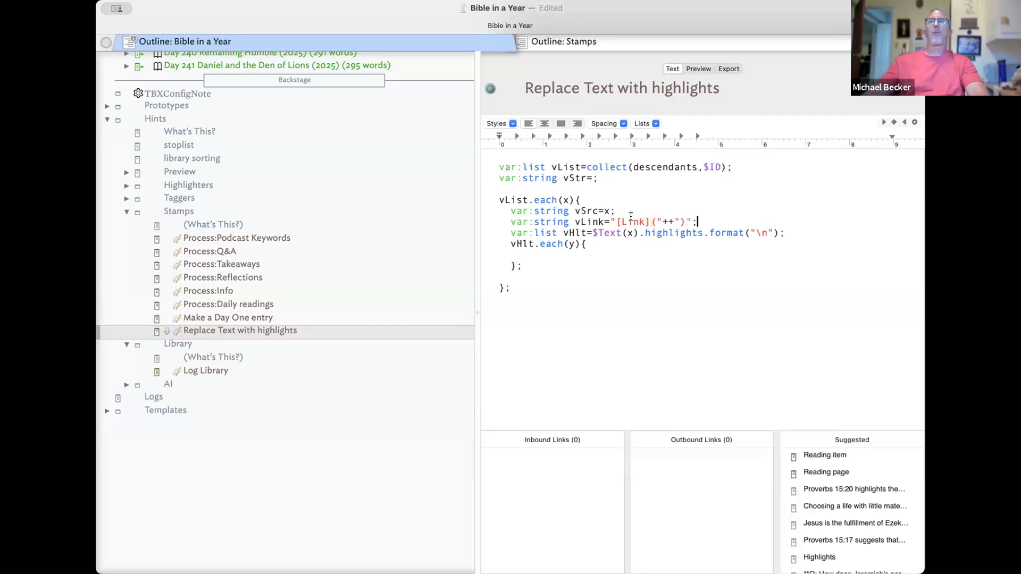
Insert the loop variable x between the two plus signs in the vLink declaration as the link target
left_click(668, 222)
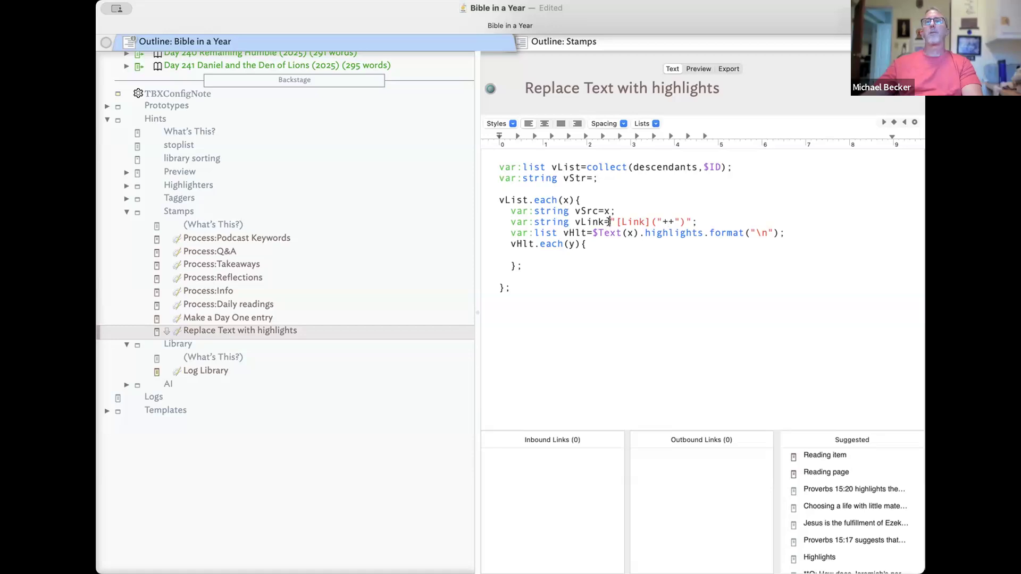
left_click_drag(609, 221, 659, 219)
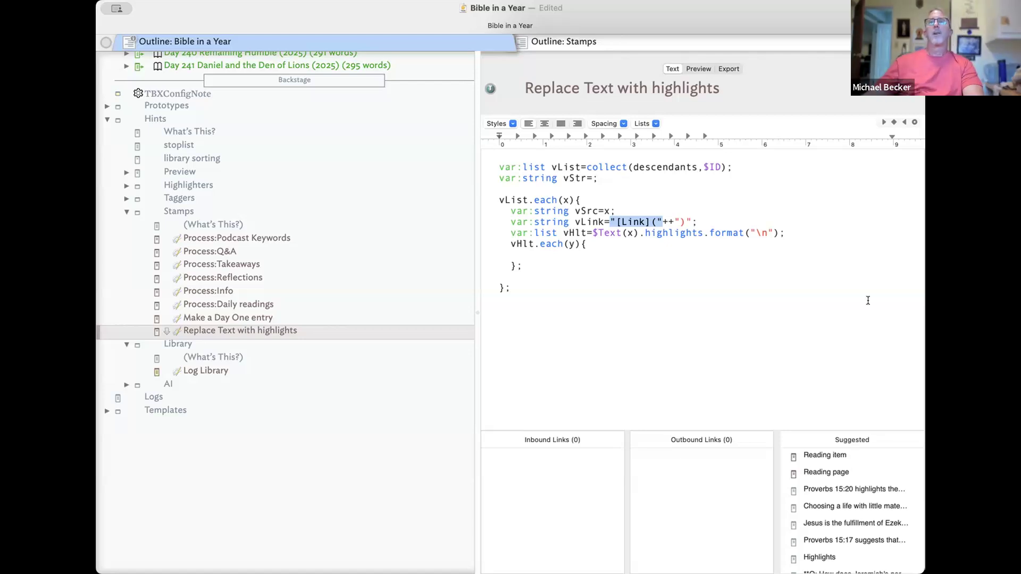
left_click(666, 221)
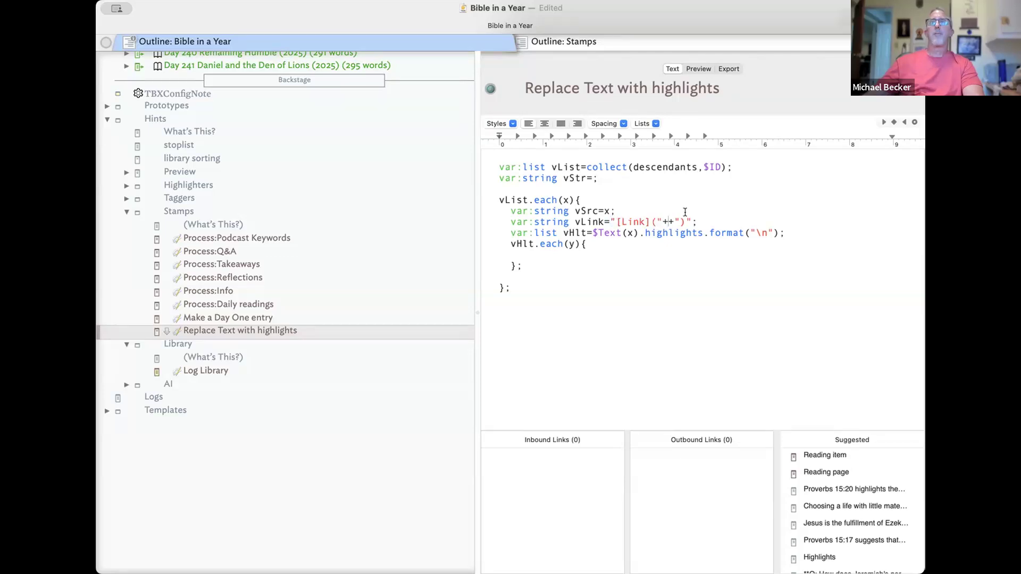
type("x")
left_click(697, 286)
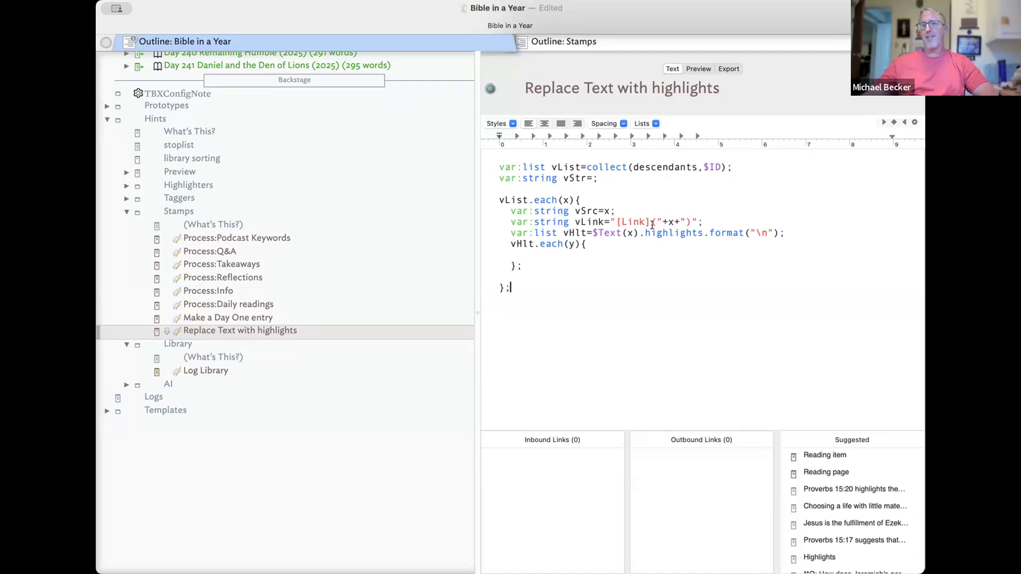
Fill the body of the nested vHlt.each loop with the indented statement vStr+=y+" "+vLink;
left_click(581, 250)
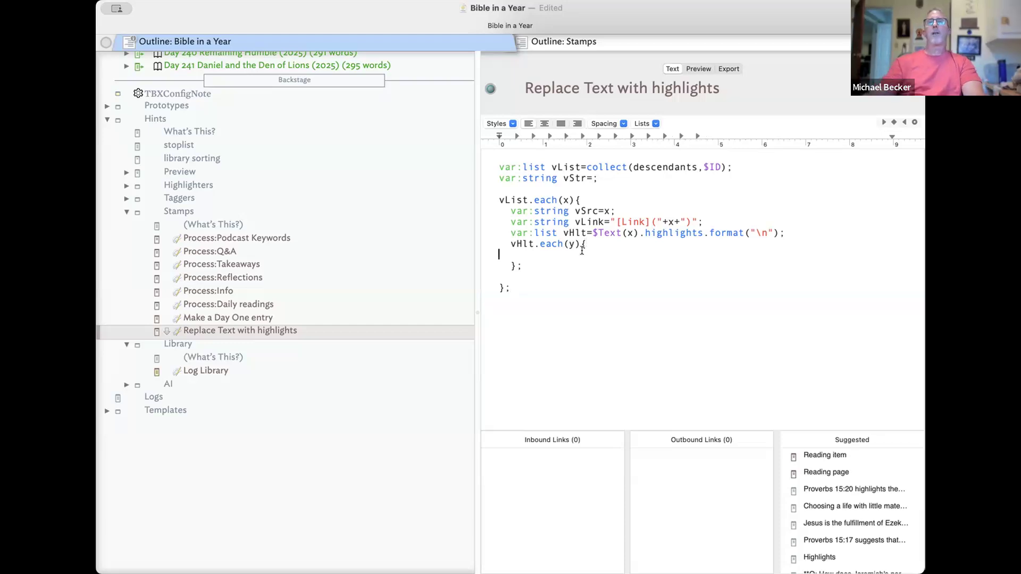
key("Tab")
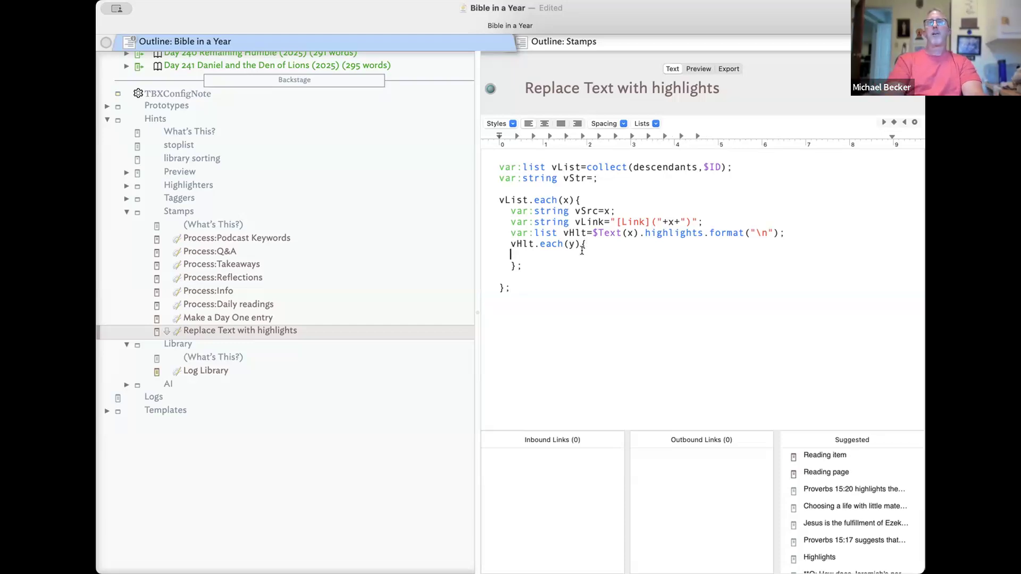
type("y")
type("vStr")
type("=")
key("BackSpace")
type("+=")
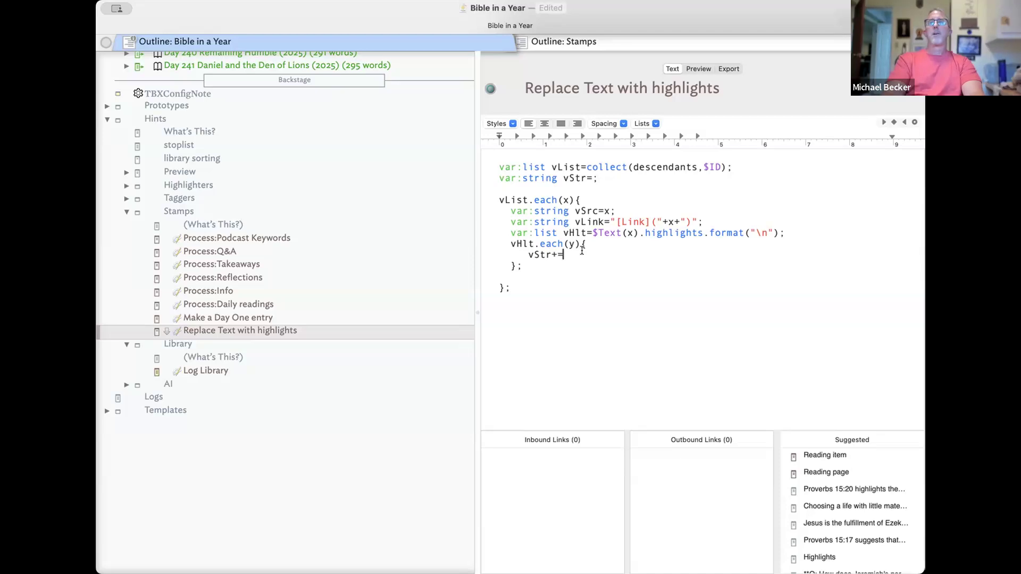
type("y+")
type("\" \"+vLink;")
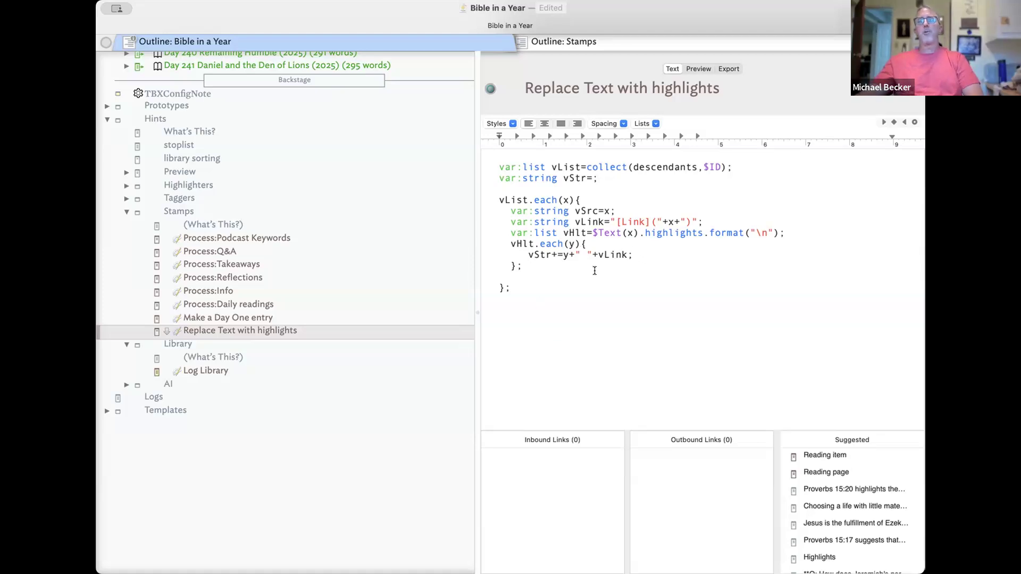
Remove the blank line before the outer loop's closing brace and add $Test=vStr; below the loop
left_click(517, 278)
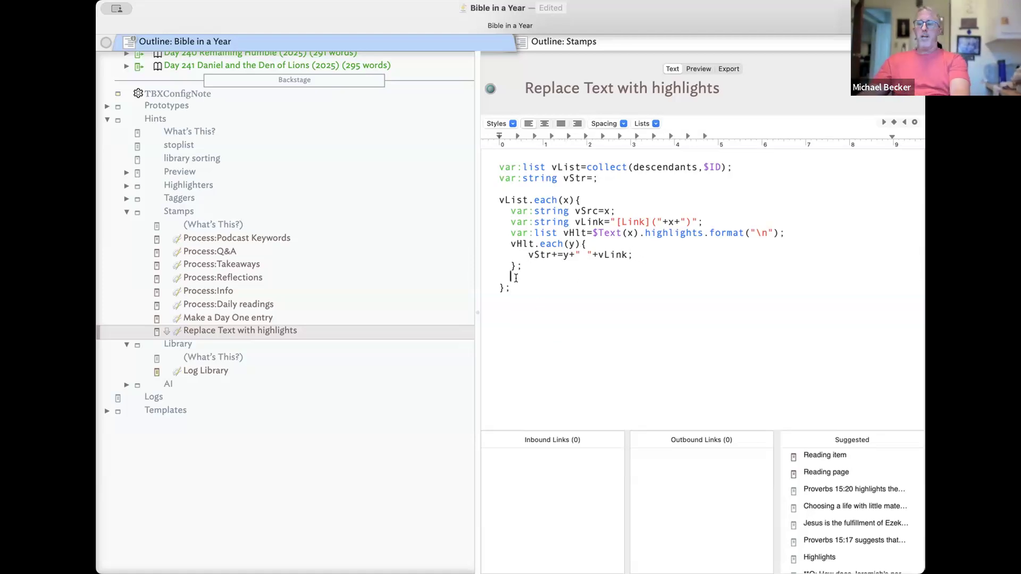
key("BackSpace")
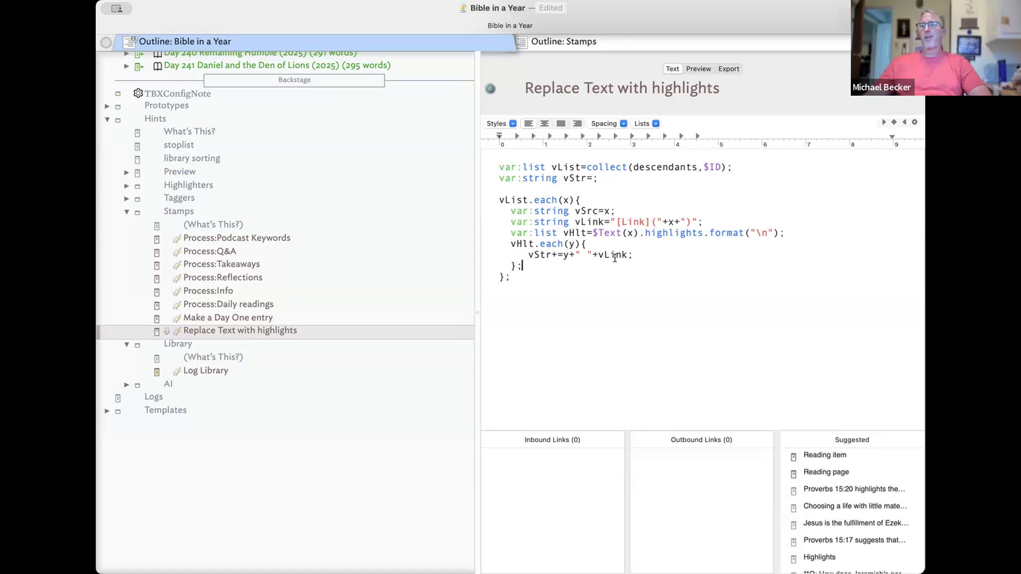
left_click(527, 296)
type("$Text(")
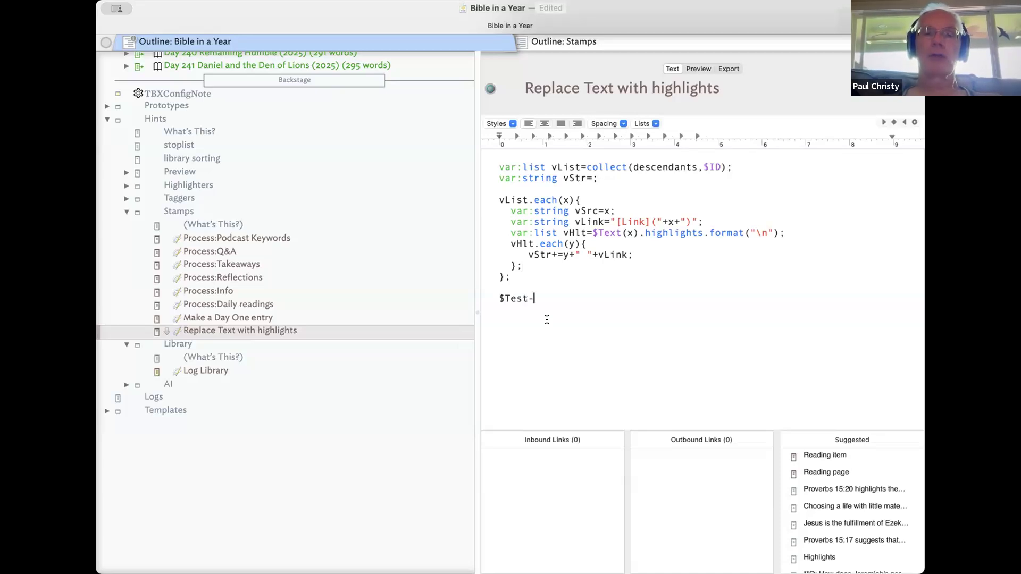
key("BackSpace")
type("=vSt")
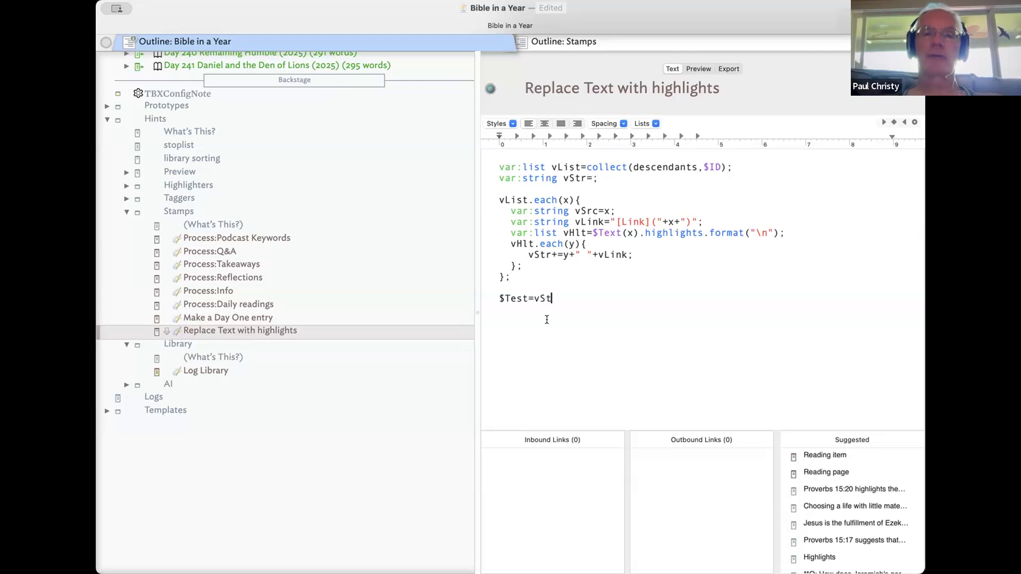
type("r")
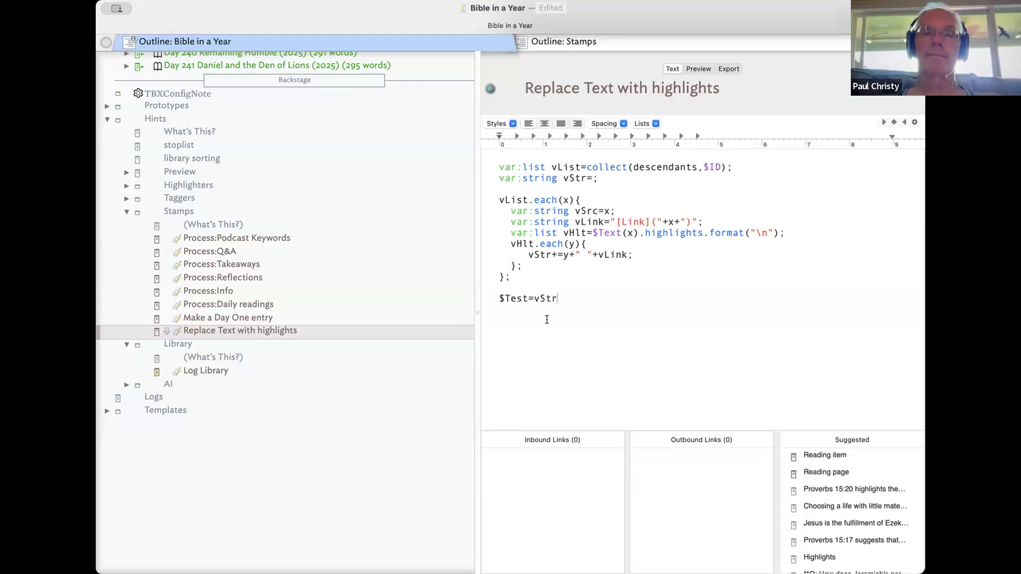
type(";")
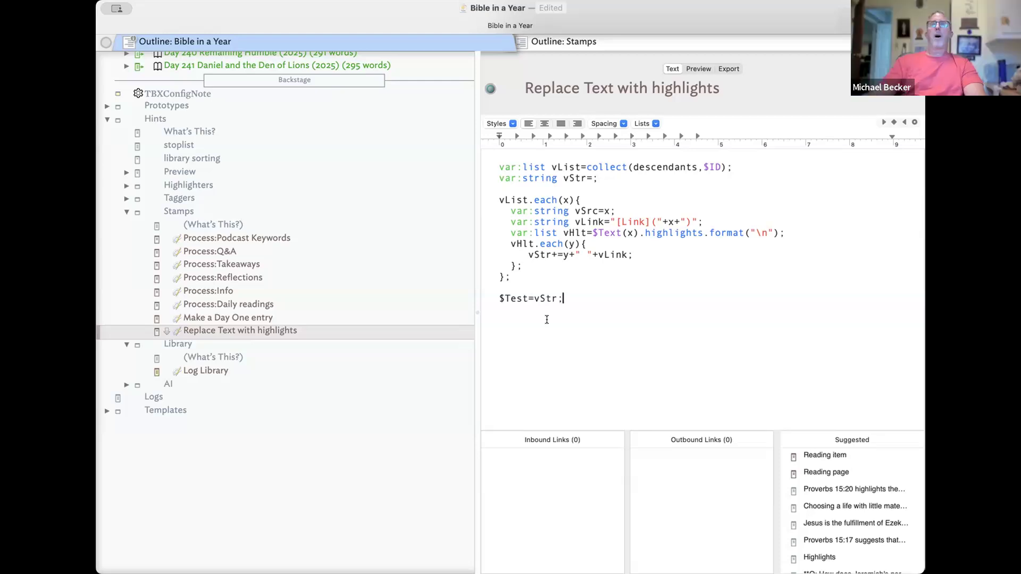
Append +"\n\n" after vLink in the vStr statement so each highlight ends with two line breaks
left_click(627, 254)
type("+\"")
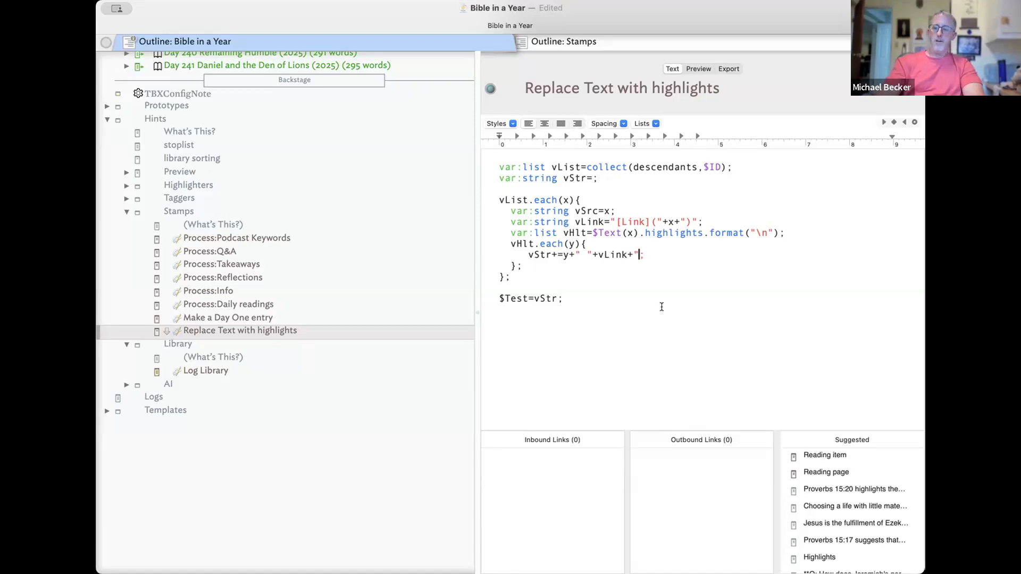
type("\\n\\n\"")
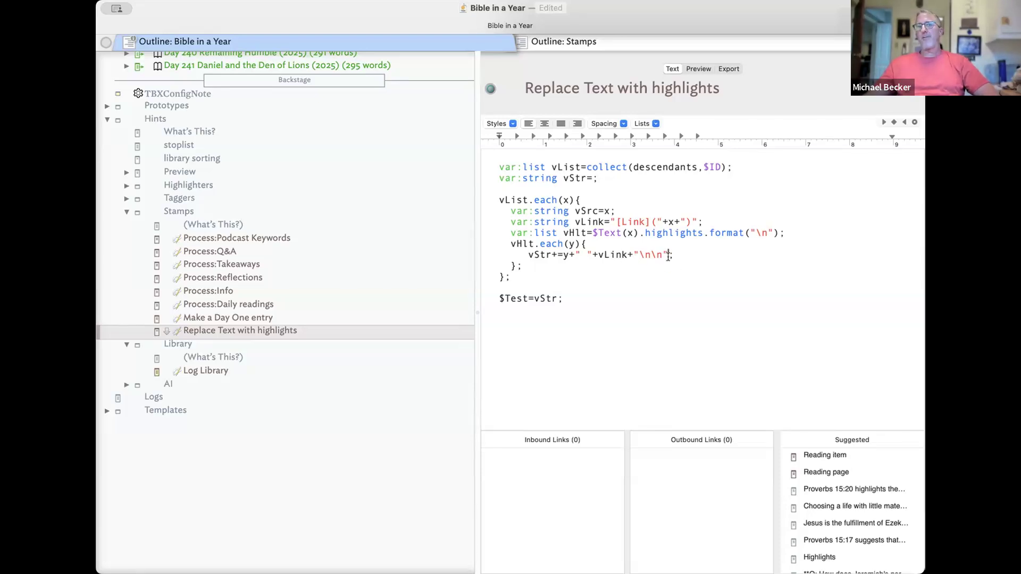
Create a note named Test directly after the Summary note under Day 234 Jeremiah Complains
scroll(290, 301, "up", 5)
scroll(282, 312, "up", 8)
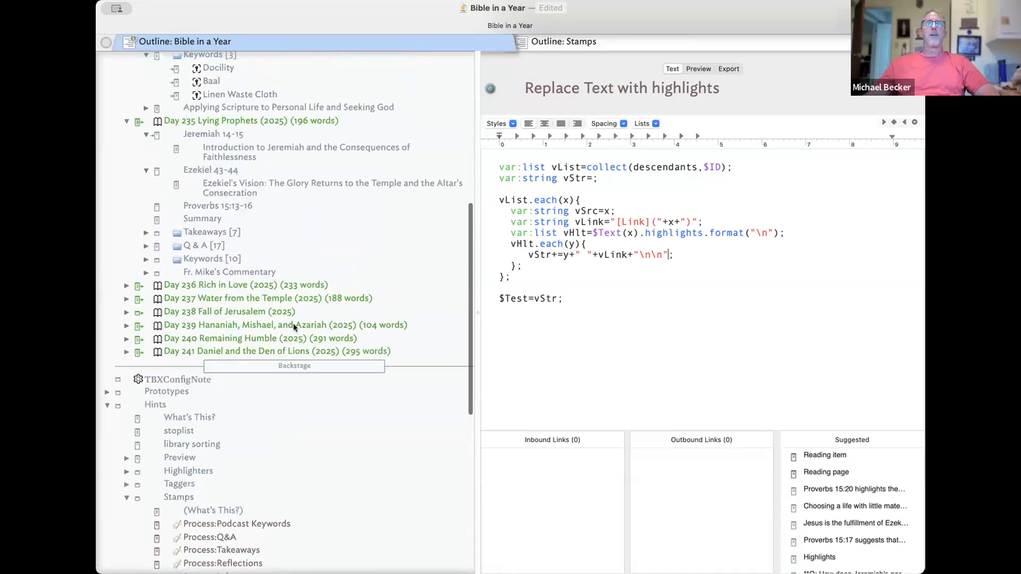
scroll(282, 297, "up", 15)
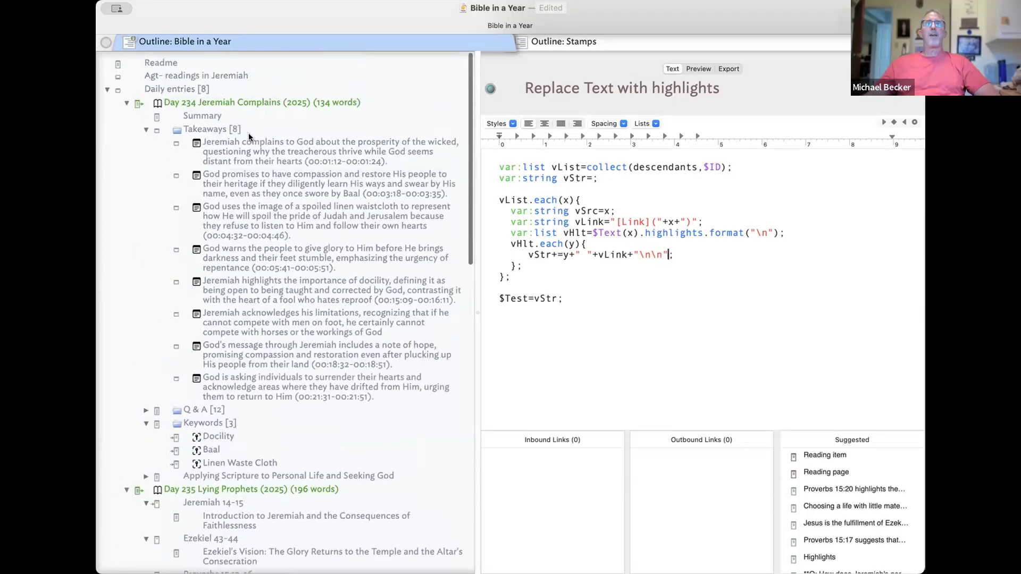
left_click(213, 115)
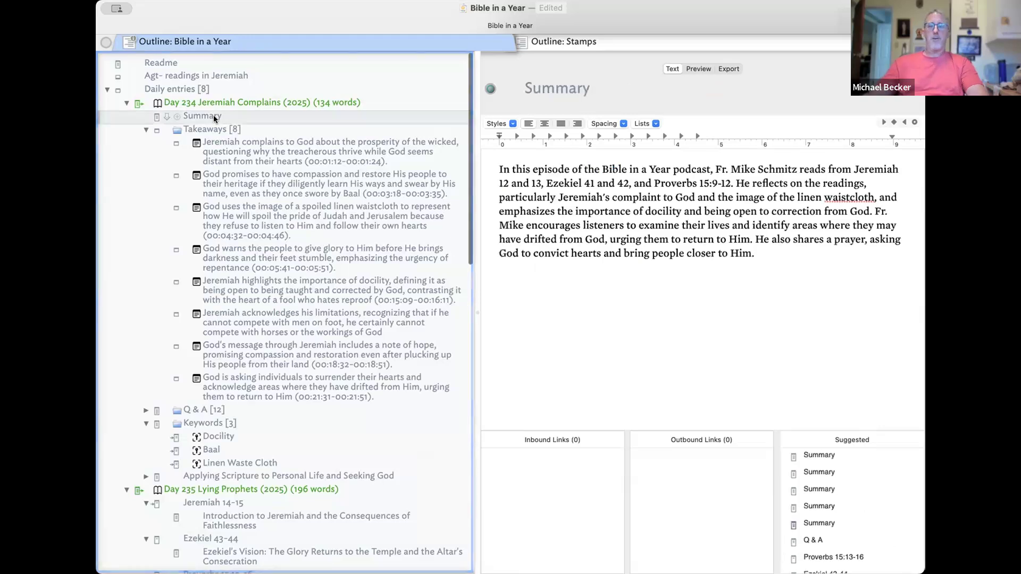
key("Return")
type("Test")
key("Return")
Add two child notes named Note 1 and Note 2 inside the Test note
key("alt+Return")
type("Note 1")
key("Return")
type("Note ")
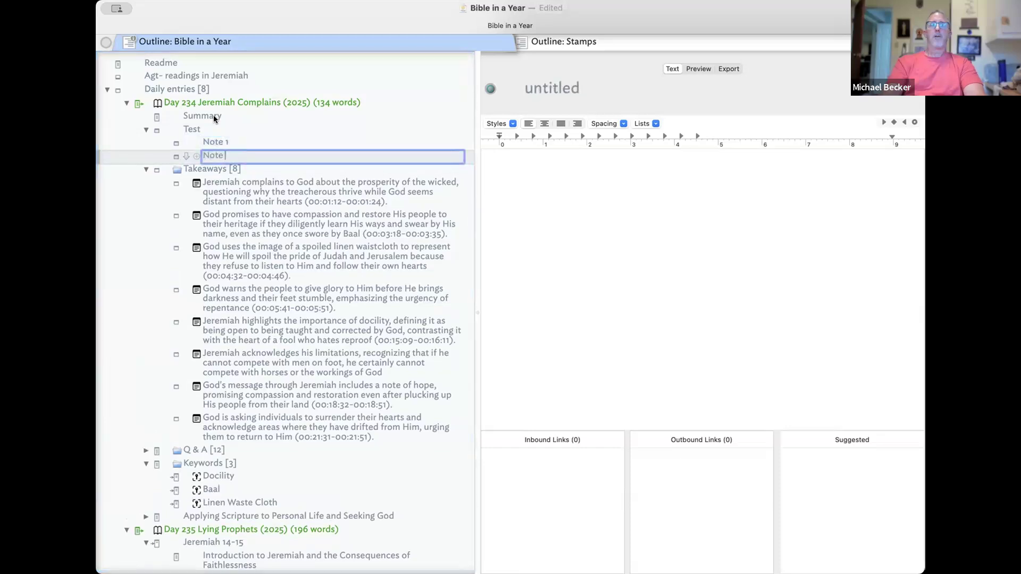
type("2")
key("Return")
Look through the Day 234 takeaways and the Day 236 Q&A and takeaways for sample text to reuse
left_click(286, 172)
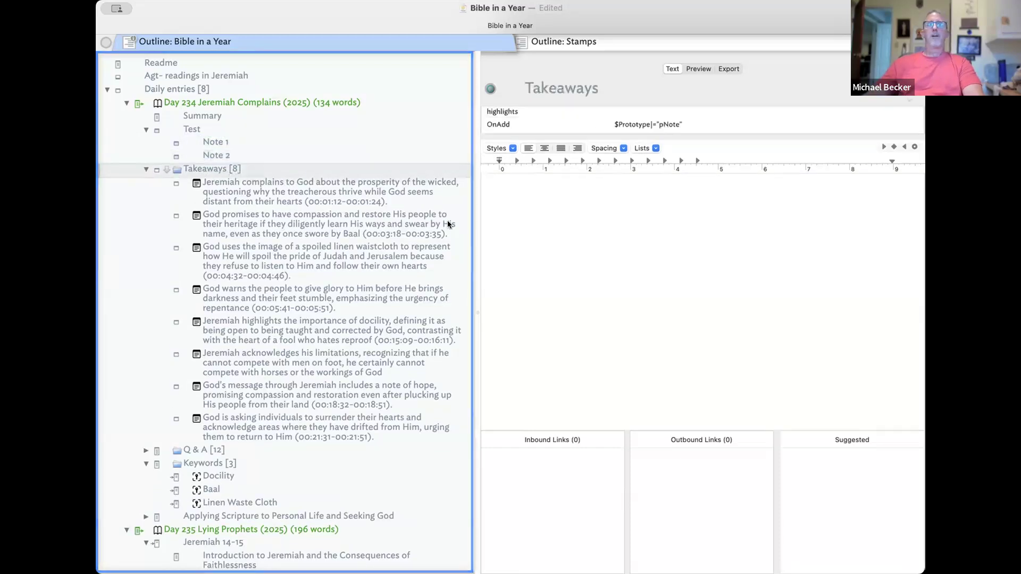
left_click(402, 204)
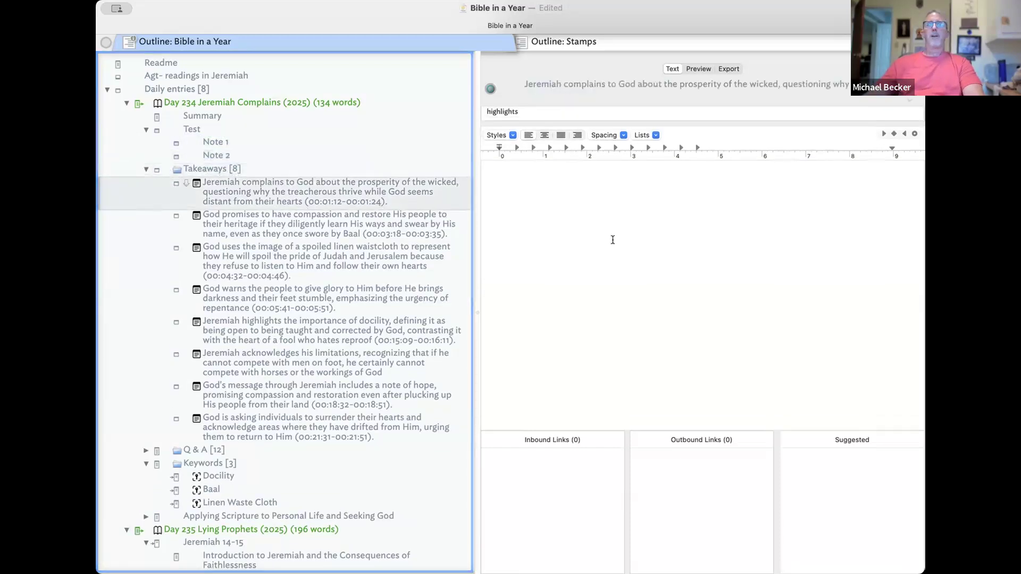
left_click(257, 233)
left_click(258, 191)
left_click(594, 84)
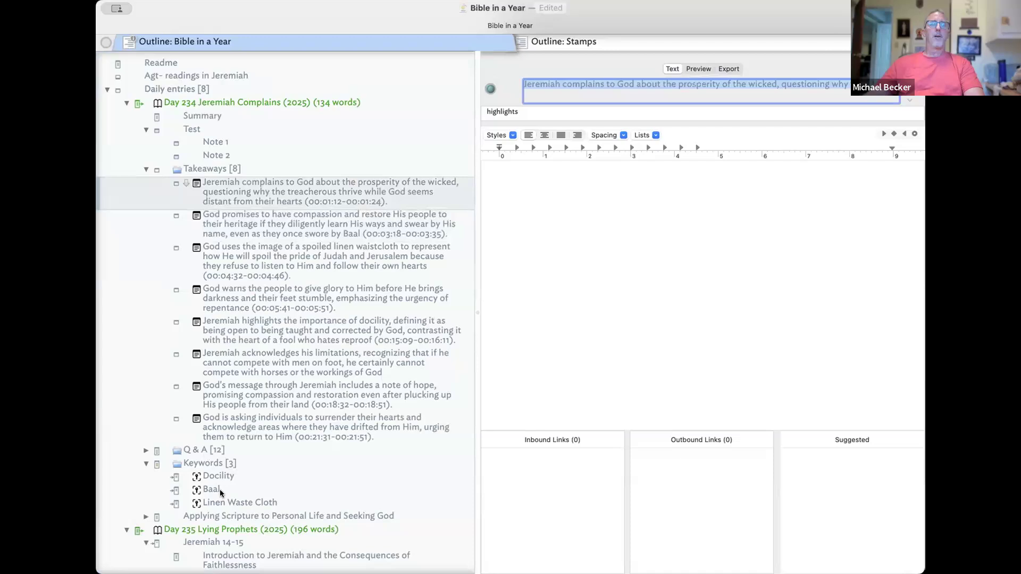
scroll(218, 478, "down", 10)
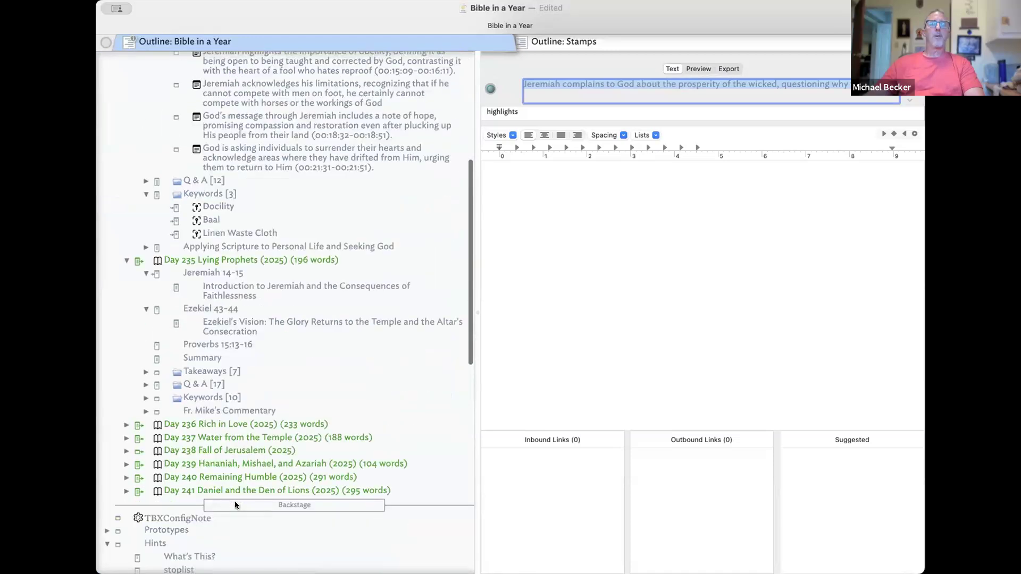
left_click(126, 424)
left_click(229, 477)
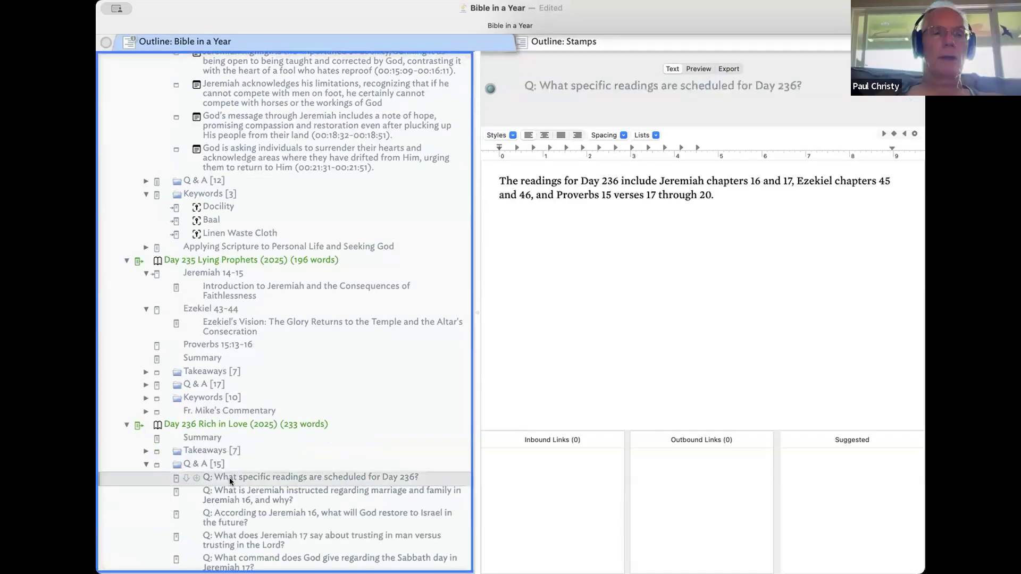
key("Down")
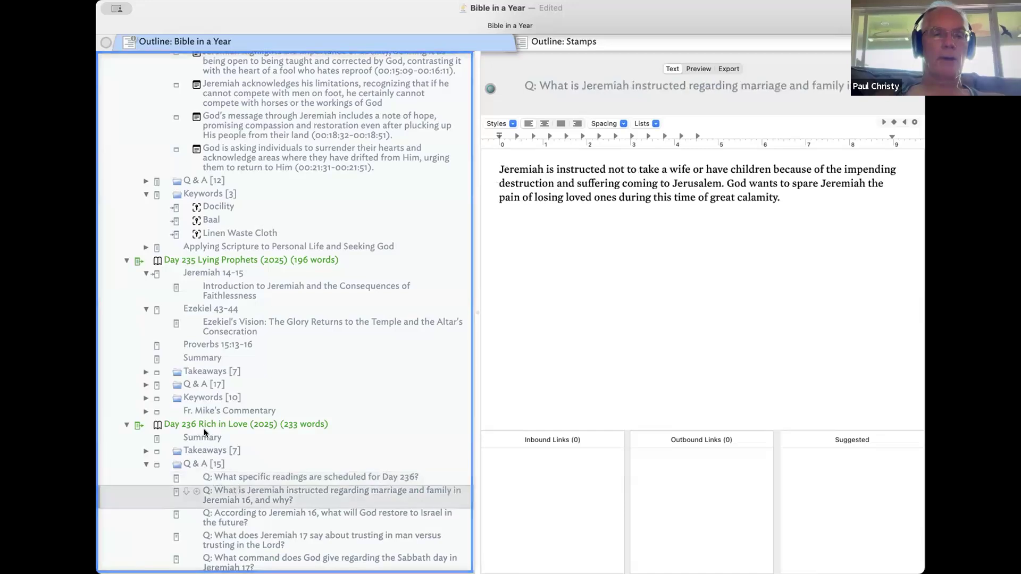
left_click(147, 451)
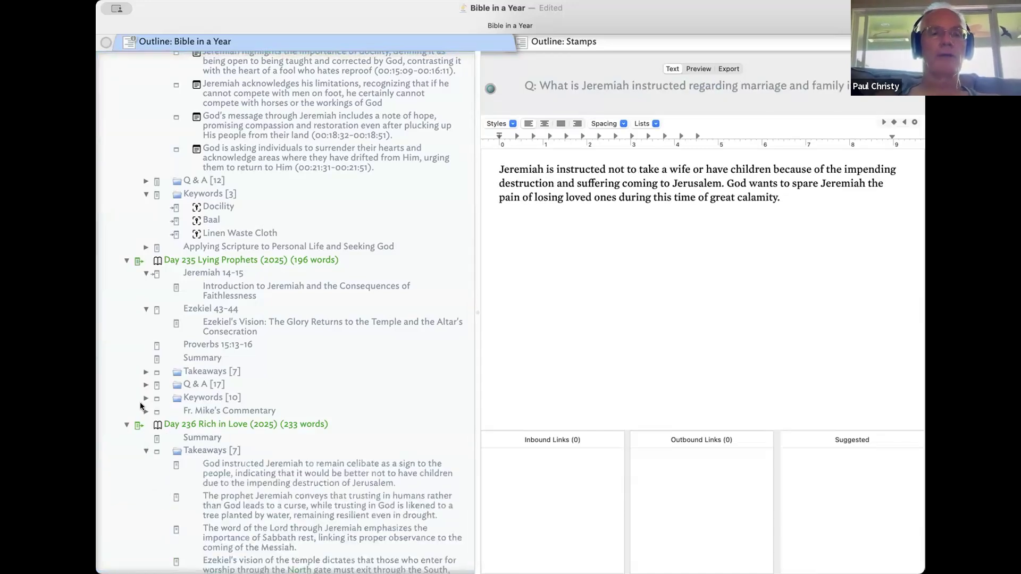
left_click(127, 424)
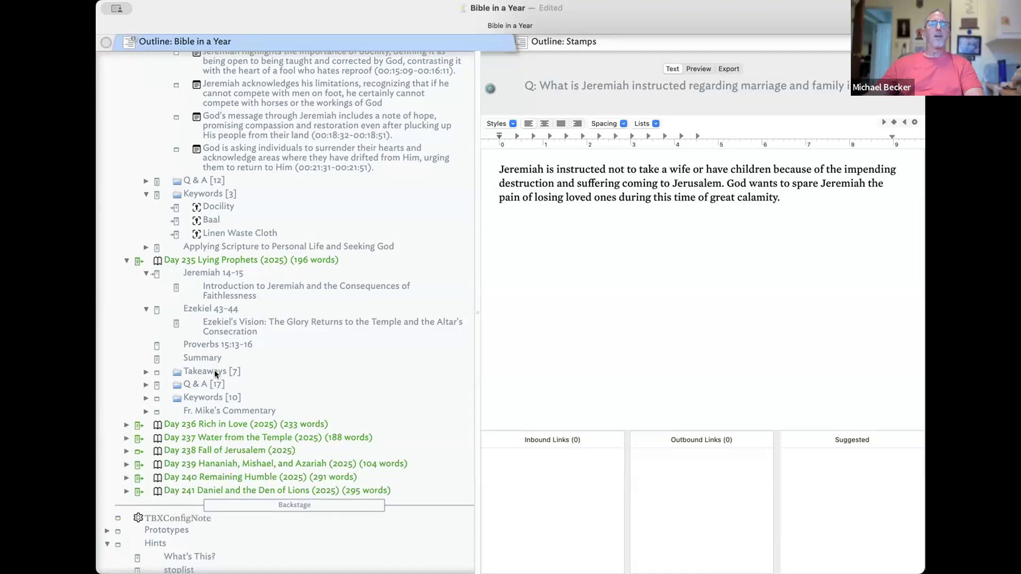
Examine the Day 235 Lying Prophets text and the Linen Waste Cloth keyword as possible sample text
scroll(216, 374, "down", 2)
scroll(216, 387, "up", 5)
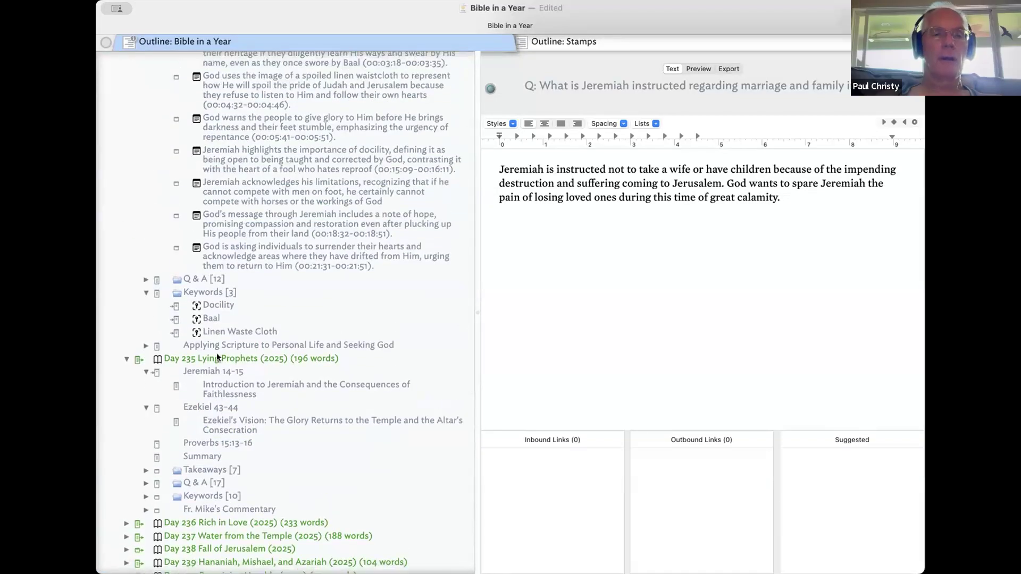
left_click(216, 356)
left_click(515, 350)
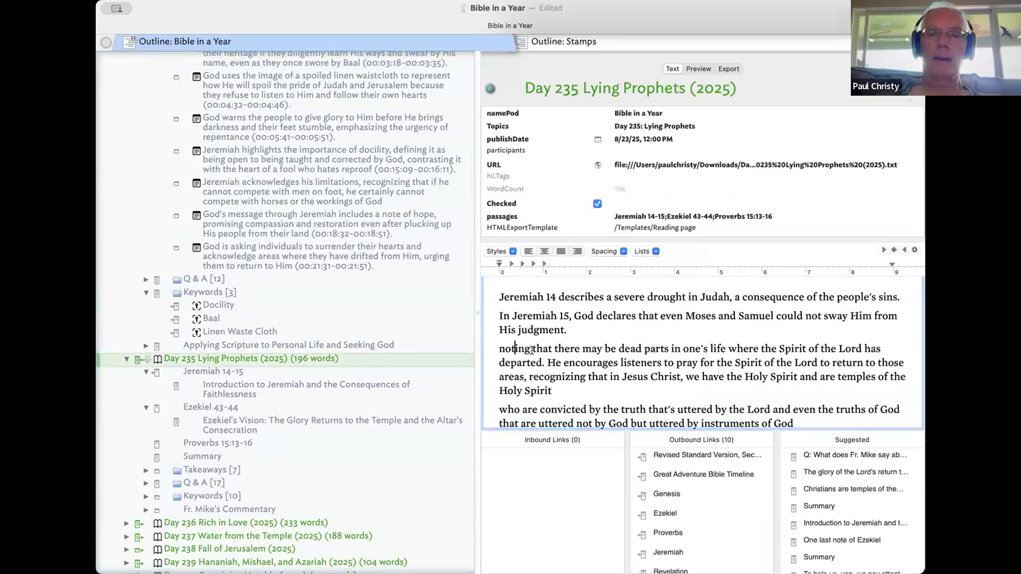
key("super+a")
scroll(278, 260, "up", 6)
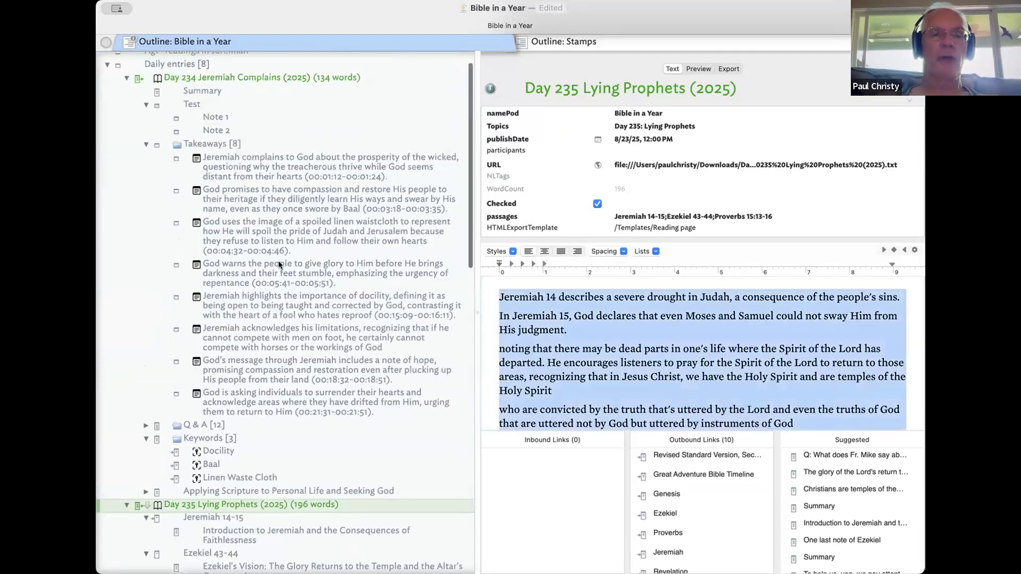
scroll(257, 334, "down", 1)
left_click(221, 466)
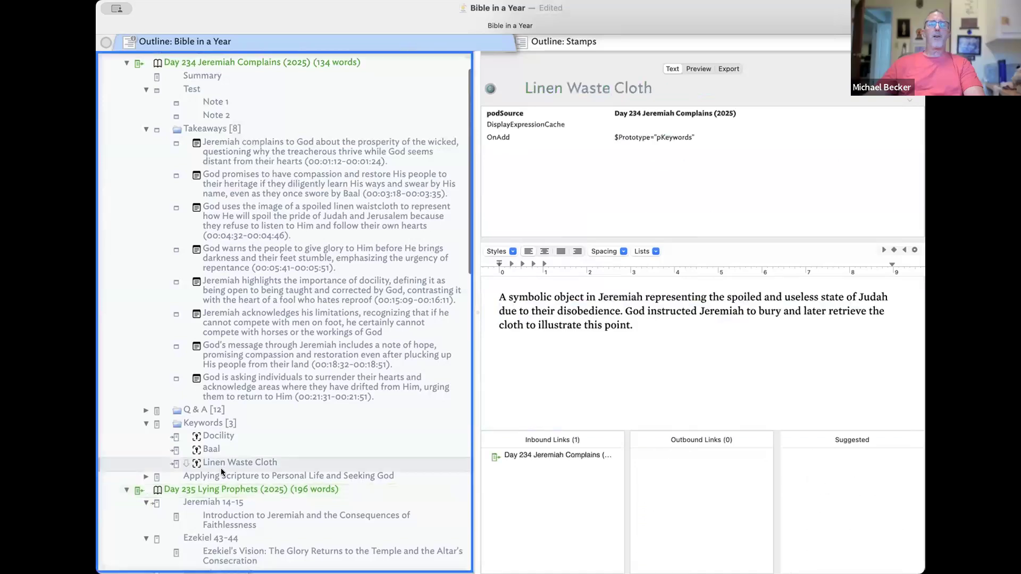
Copy the full text of Applying Scripture to Personal Life and Seeking God into Note 1
left_click(223, 477)
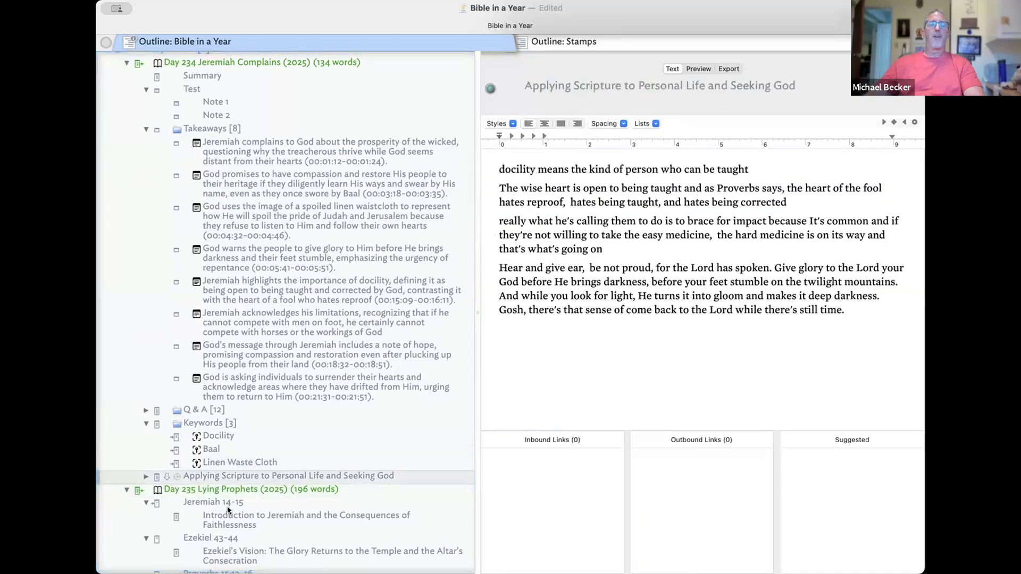
key("super+a")
key("super+c")
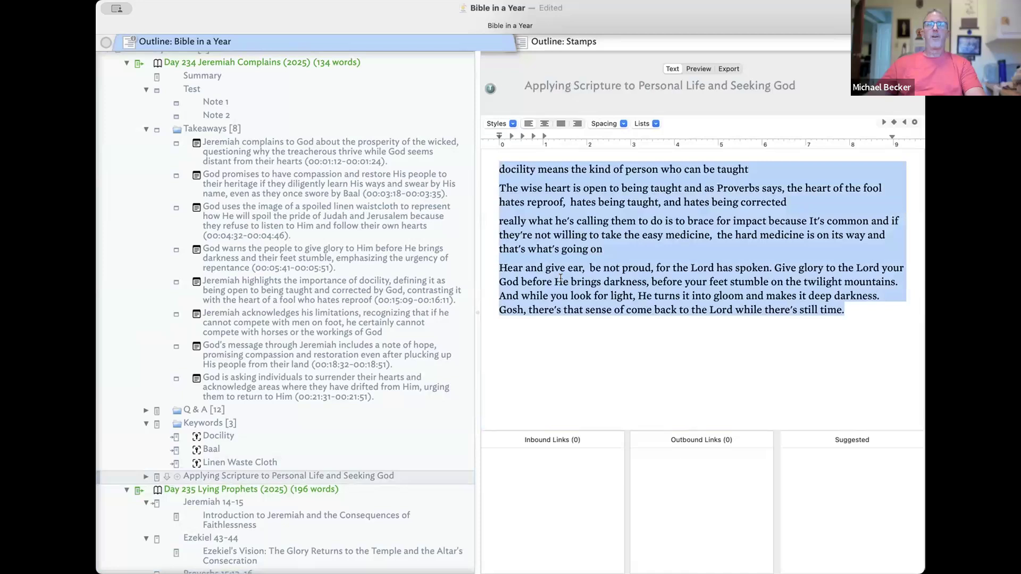
left_click(228, 102)
left_click(715, 251)
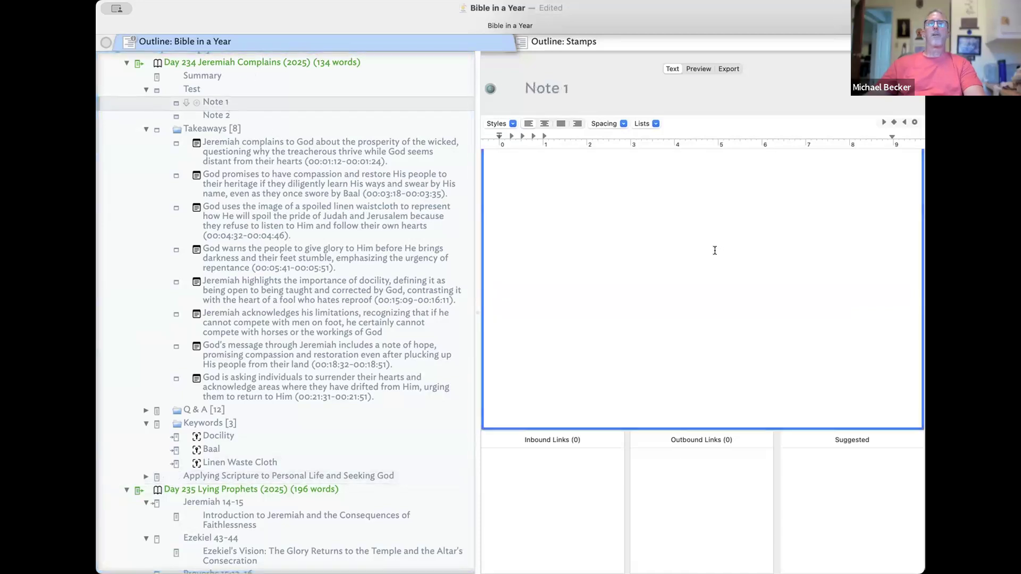
key("super+v")
Copy Note 1's last paragraph, starting "Hear and give ear", into the empty Note 2
left_click_drag(705, 328, 489, 270)
key("super+c")
left_click(228, 114)
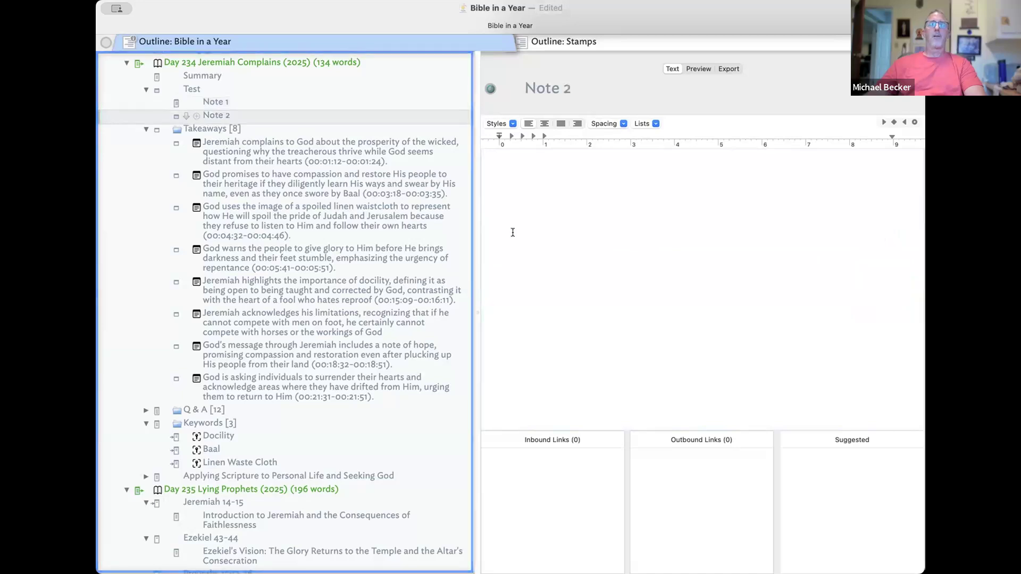
left_click(624, 291)
key("super+v")
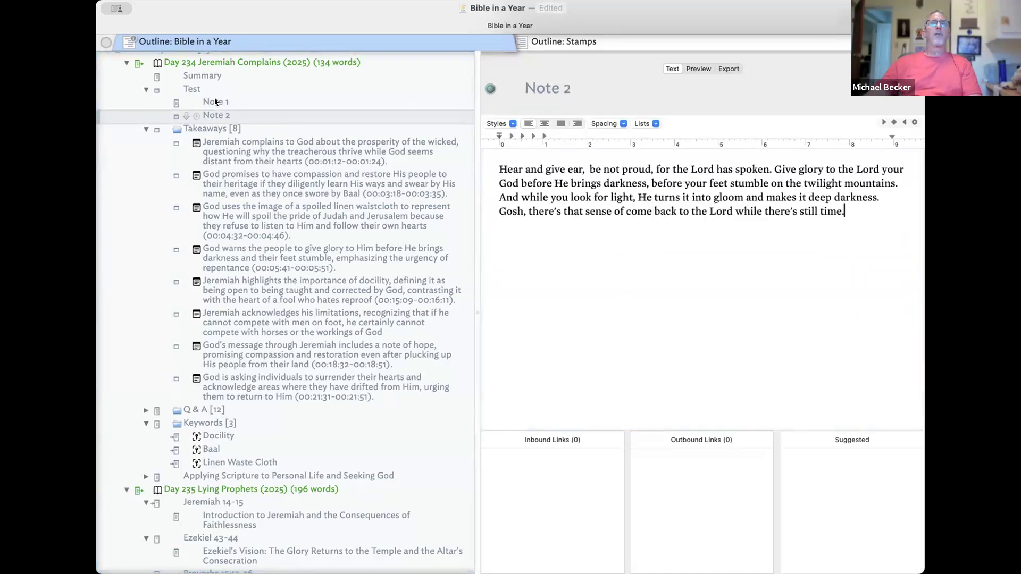
Highlight in yellow Note 1's second-paragraph passage from "wise heart is open" to "hates being taught, and"
left_click(214, 102)
left_click_drag(500, 201, 807, 196)
right_click(709, 190)
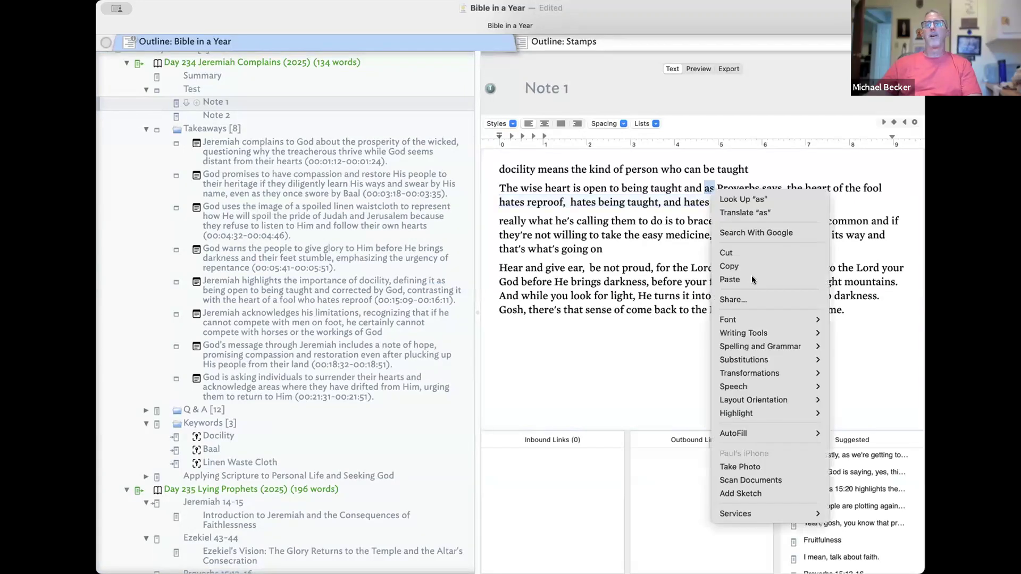
left_click(522, 183)
left_click(529, 186)
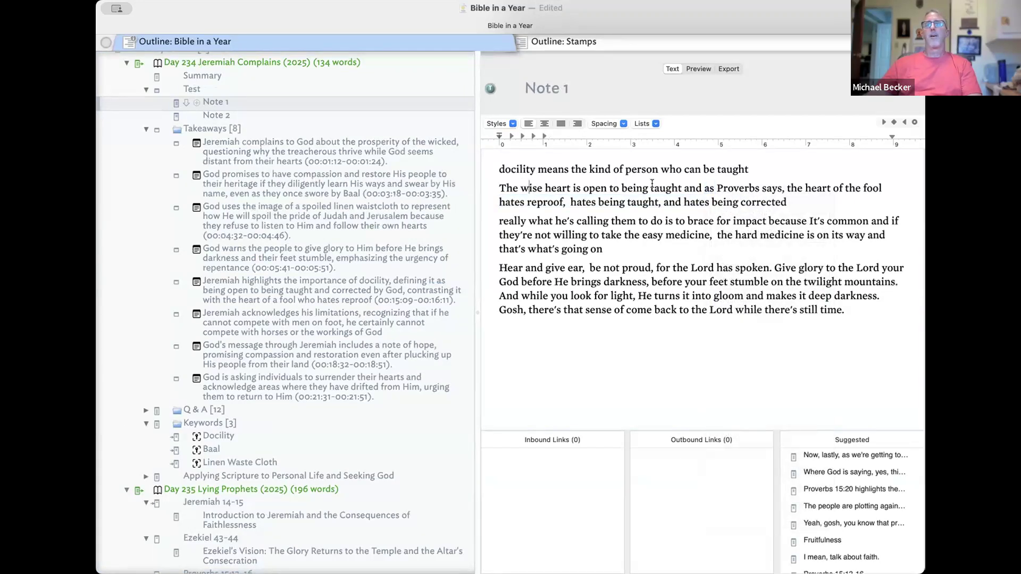
left_click(686, 202, "shift")
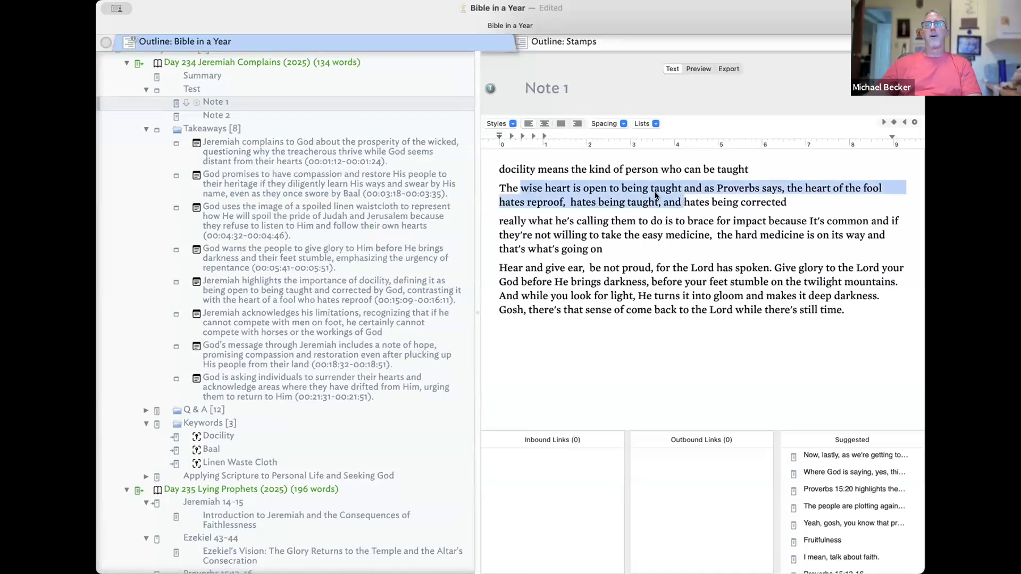
right_click(655, 195)
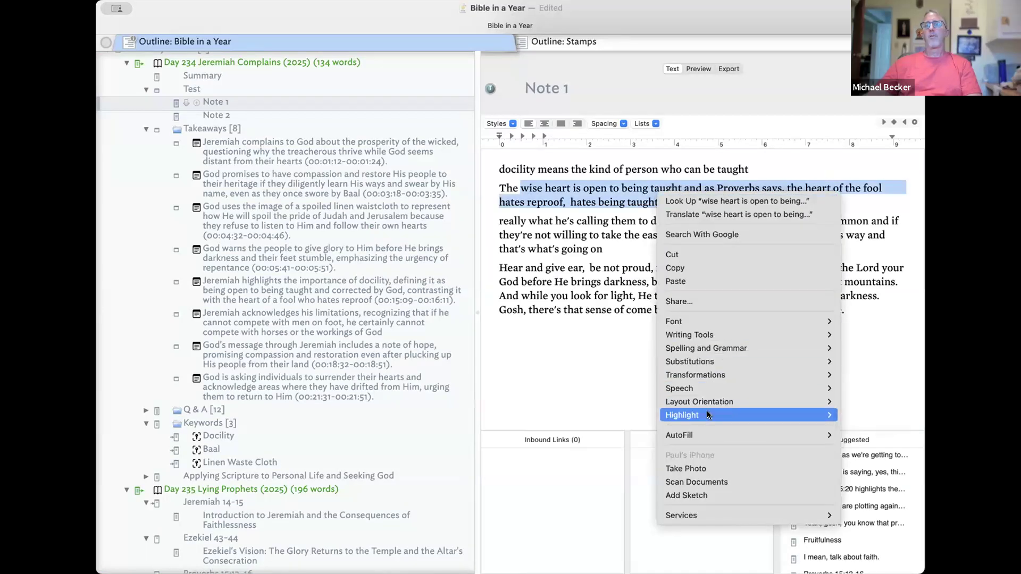
mouse_move(707, 415)
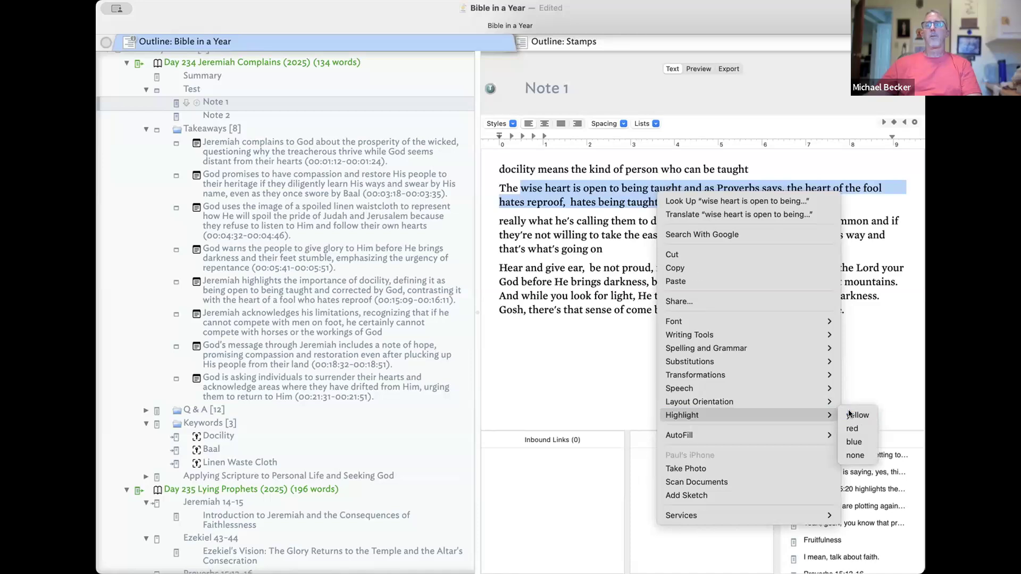
left_click(849, 415)
right_click(597, 190)
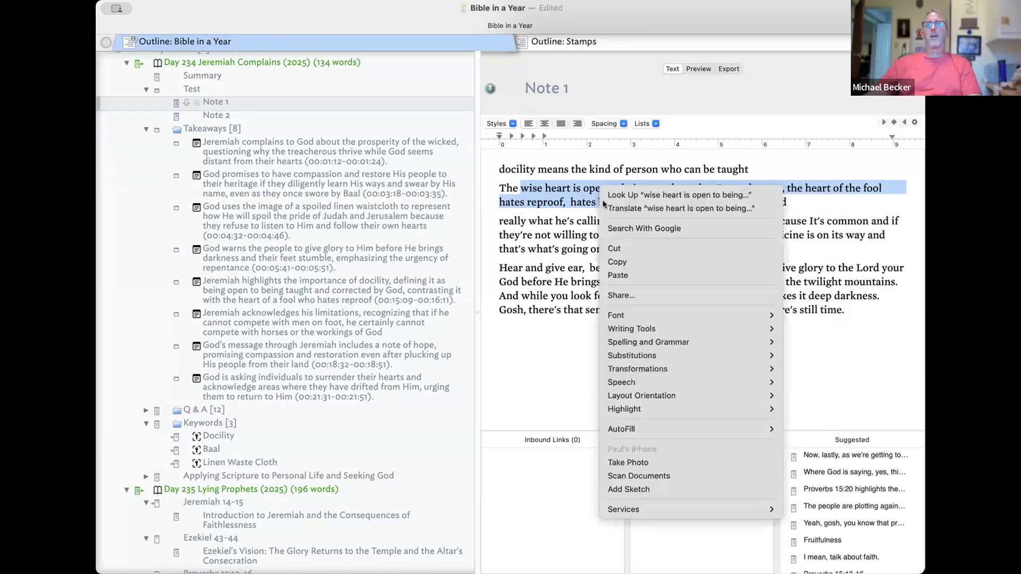
mouse_move(739, 414)
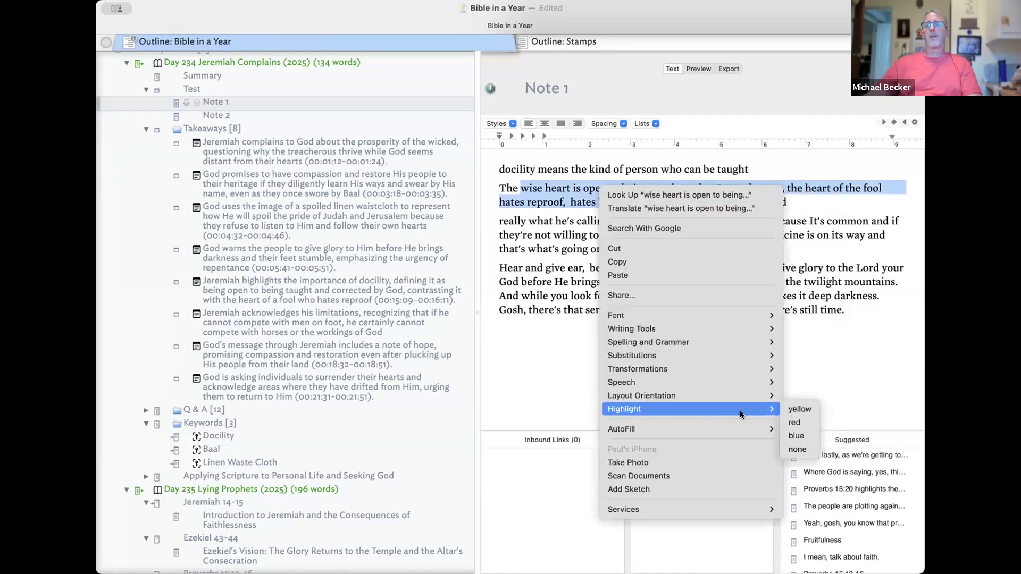
left_click(788, 410)
left_click(588, 283)
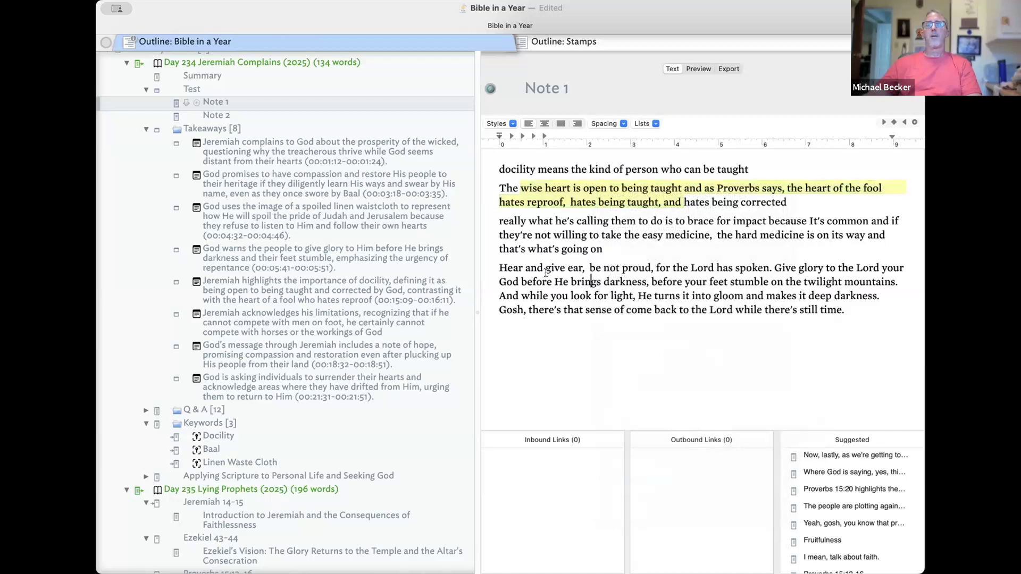
Apply a highlight to part of Note 1's last paragraph, from "give ear" to "before your"
left_click_drag(547, 269, 702, 280)
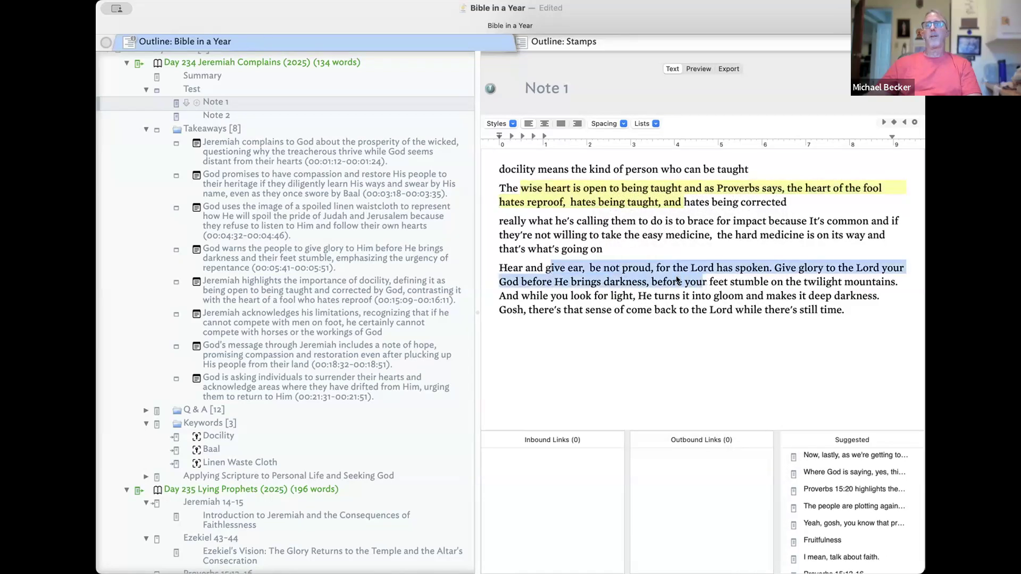
right_click(703, 281)
mouse_move(745, 460)
left_click(843, 460)
Highlight in yellow Note 2's opening passage from "Hear and give ear" to "God before He"
left_click(238, 115)
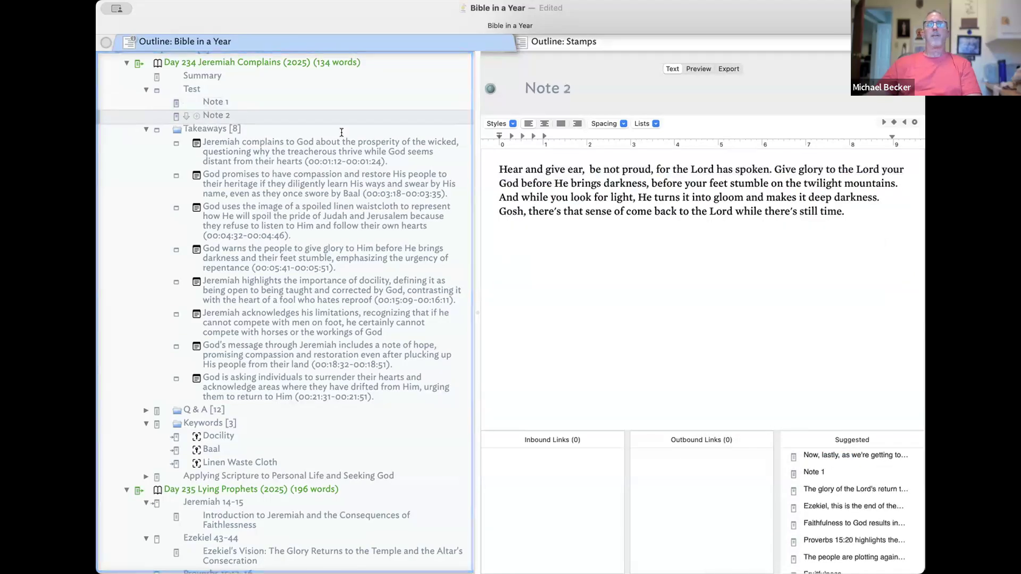
left_click_drag(772, 183, 625, 183)
right_click(747, 181)
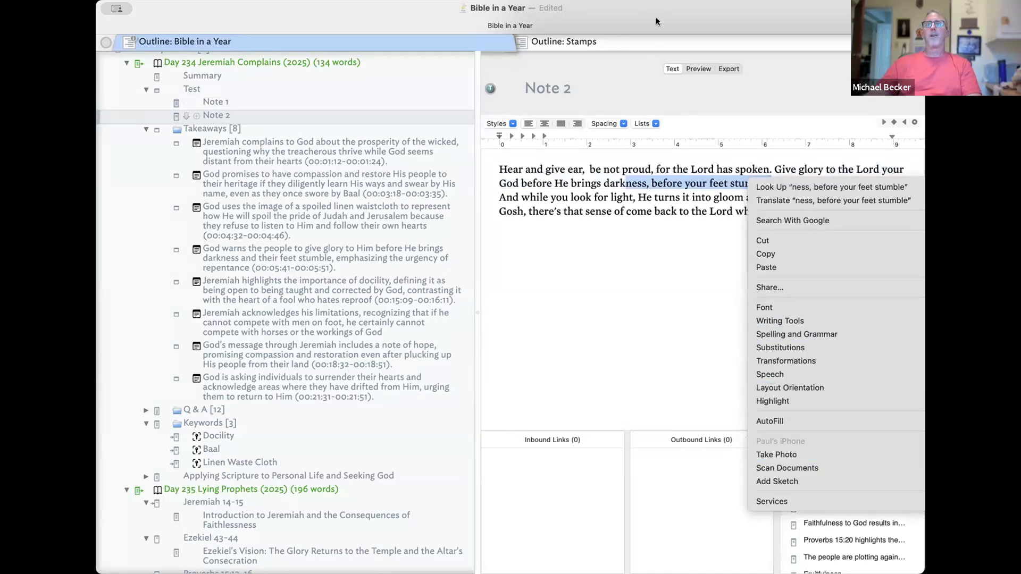
left_click(522, 179)
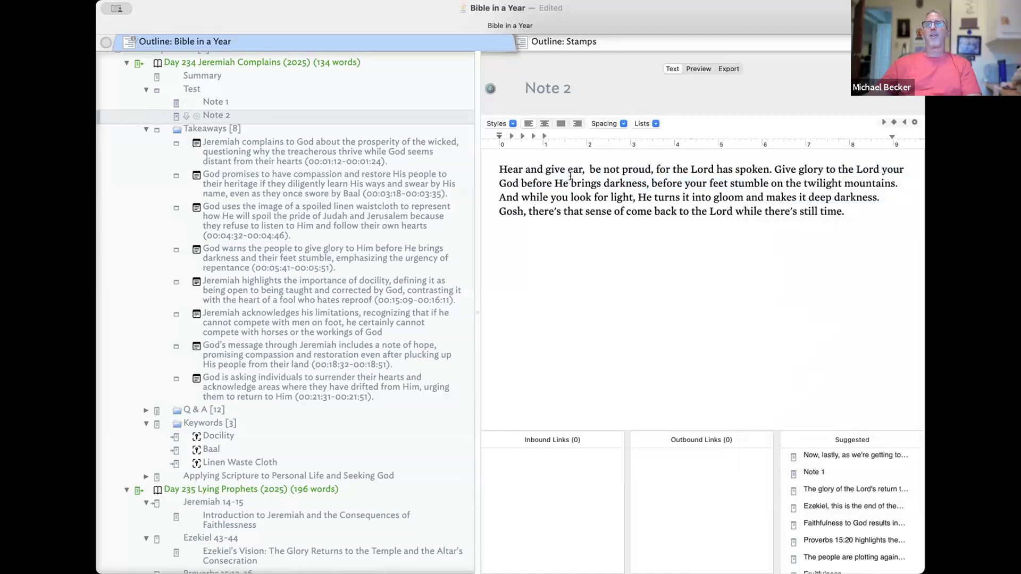
left_click_drag(508, 169, 570, 182)
right_click(571, 181)
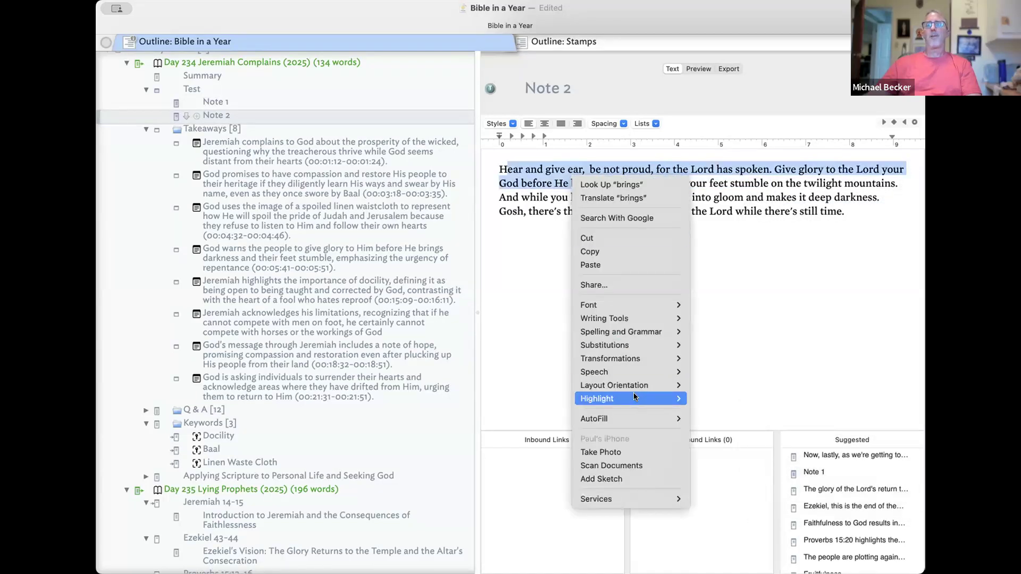
mouse_move(633, 398)
left_click(706, 399)
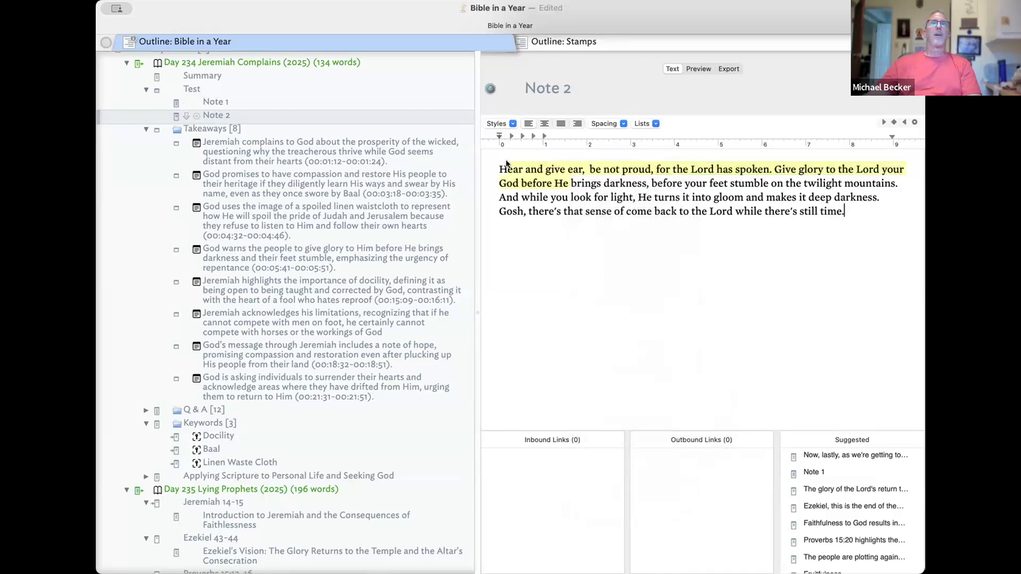
Apply the Replace Text with highlights stamp to the Test container note
left_click(246, 101)
left_click(231, 89)
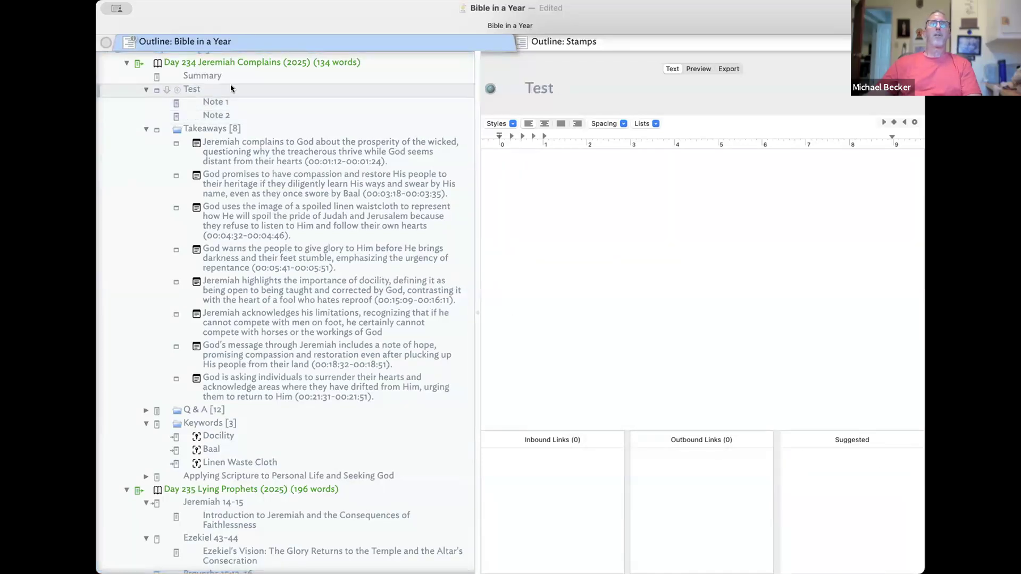
right_click(232, 89)
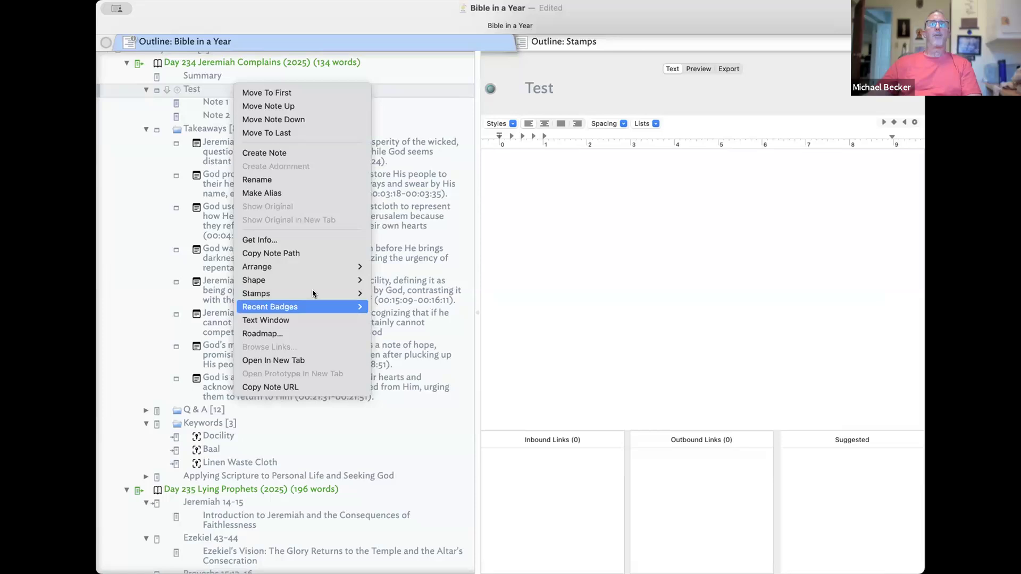
mouse_move(312, 293)
left_click(443, 320)
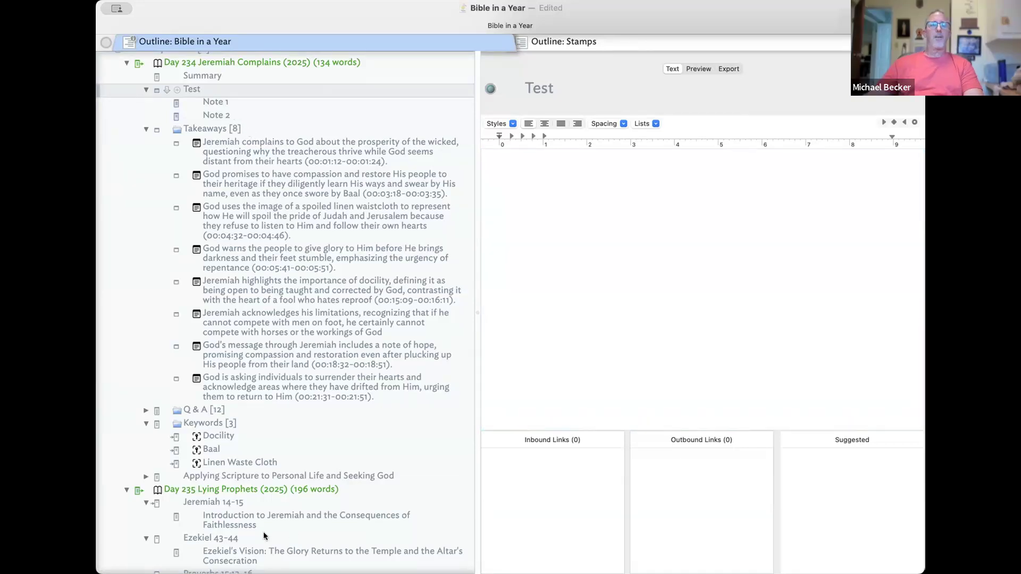
Open the Replace Text with highlights stamp in a separate text window and place it over the text pane
scroll(242, 485, "down", 20)
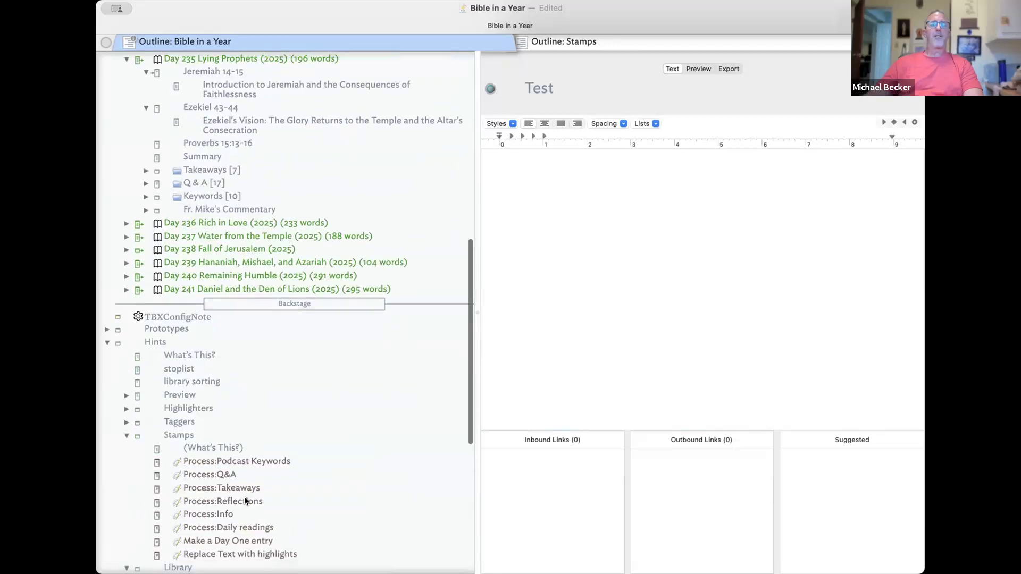
left_click(250, 359)
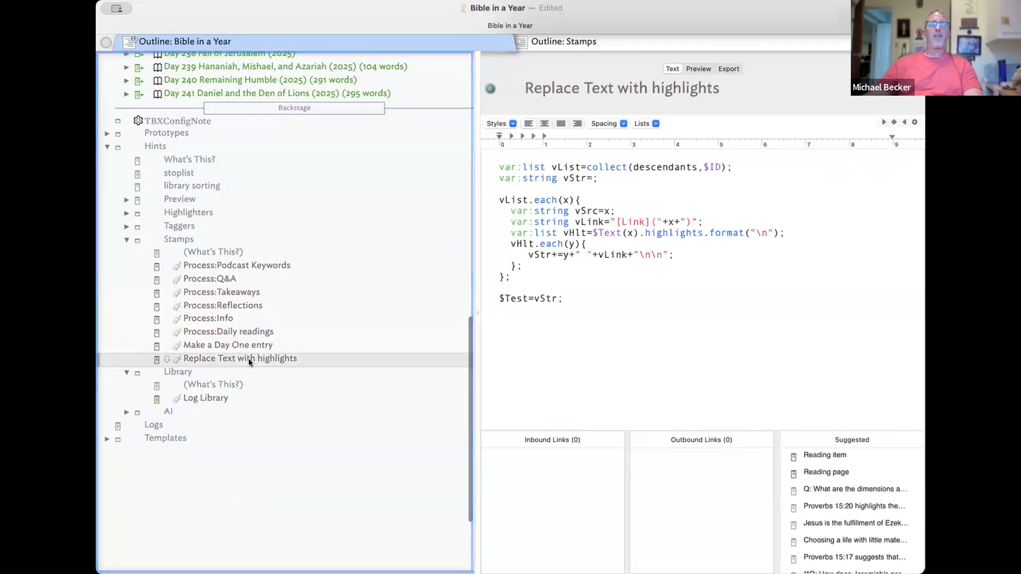
right_click(250, 359)
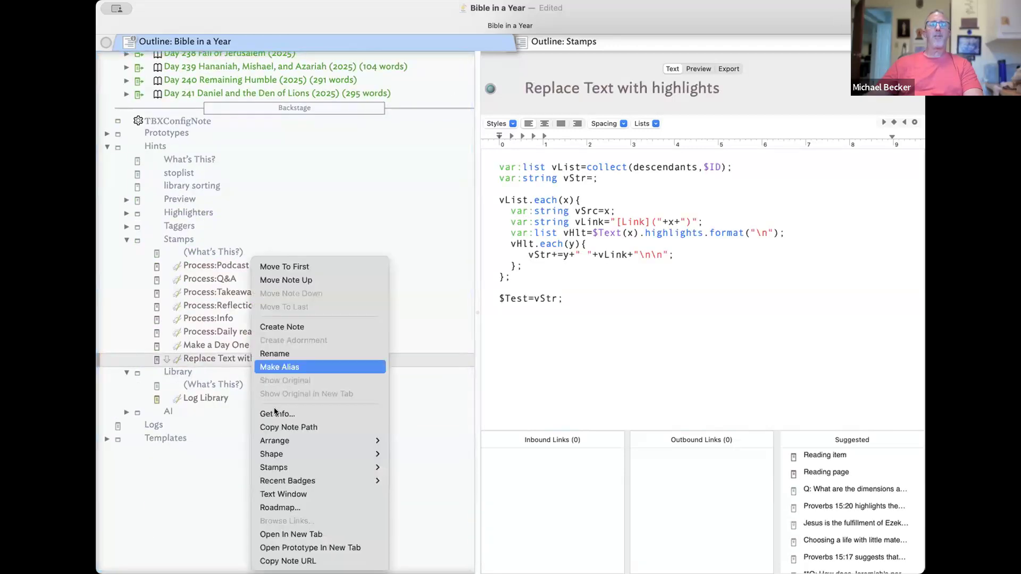
left_click(292, 495)
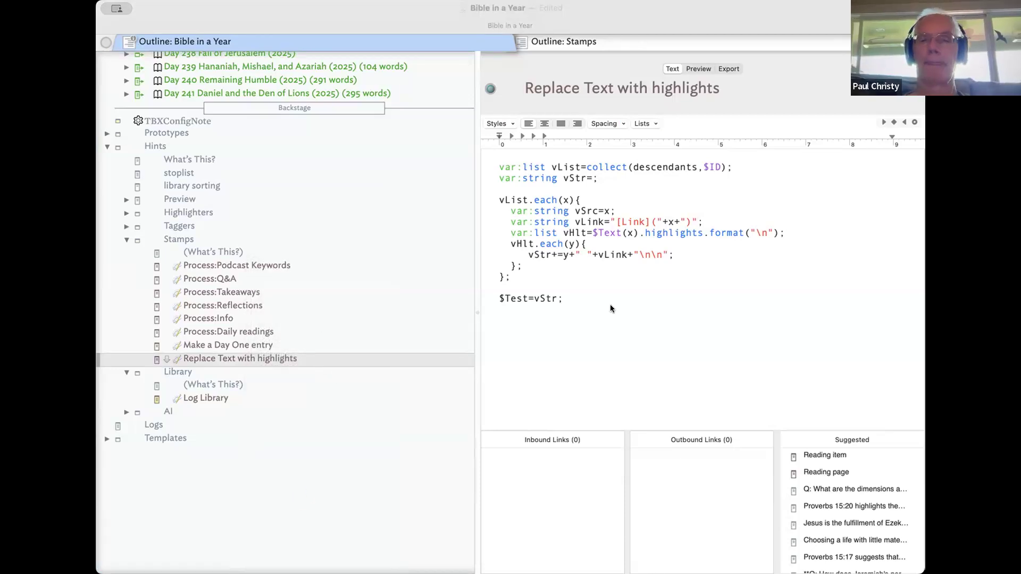
scroll(254, 383, "up", 1)
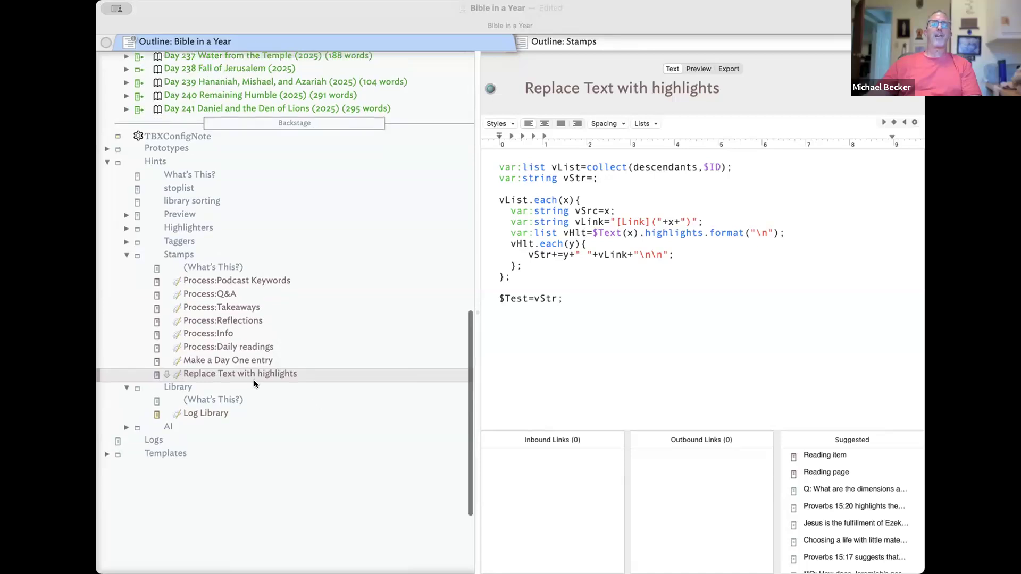
scroll(254, 383, "up", 10)
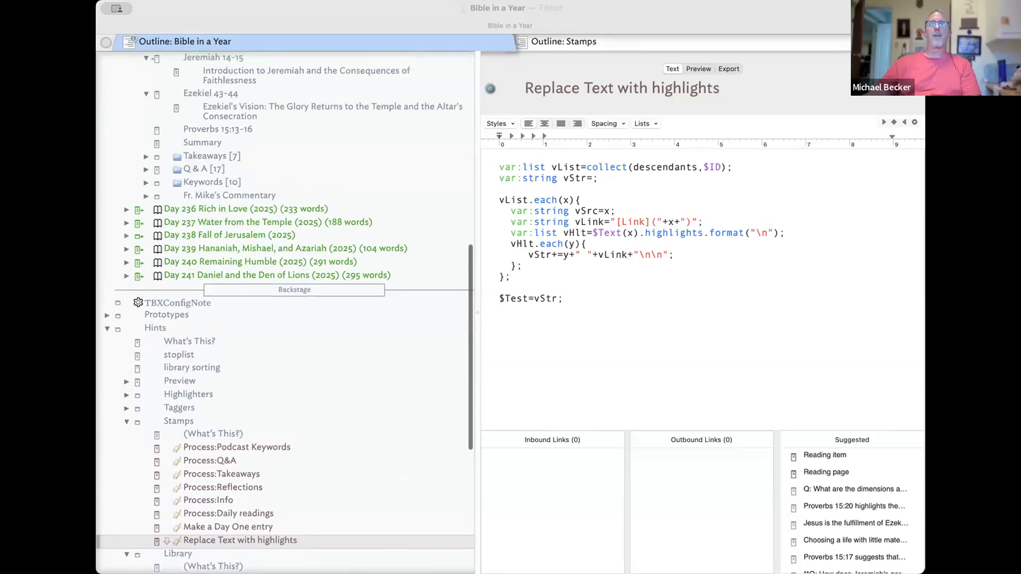
scroll(327, 384, "up", 2)
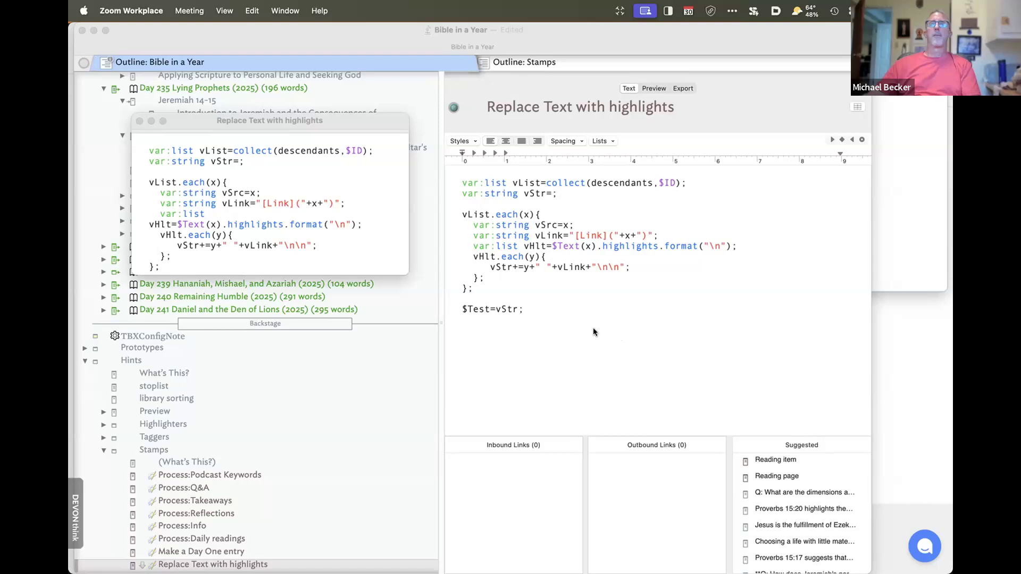
left_click(320, 120)
left_click_drag(331, 117, 867, 103)
Display Note 1 from the Test container and enlarge the stamp's code window to fit the whole script
scroll(256, 153, "up", 10)
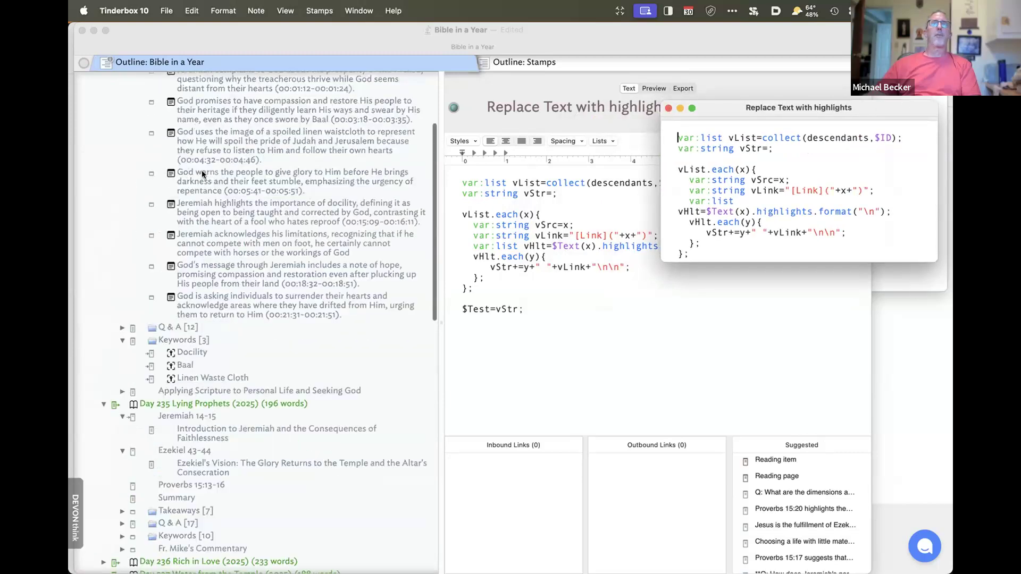
left_click(193, 150)
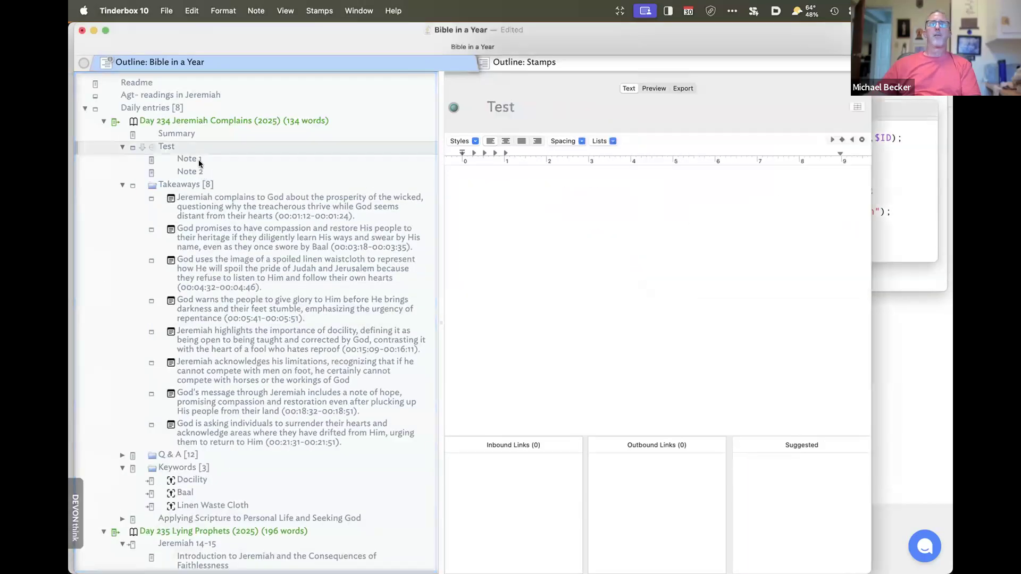
left_click(189, 158)
left_click(903, 222)
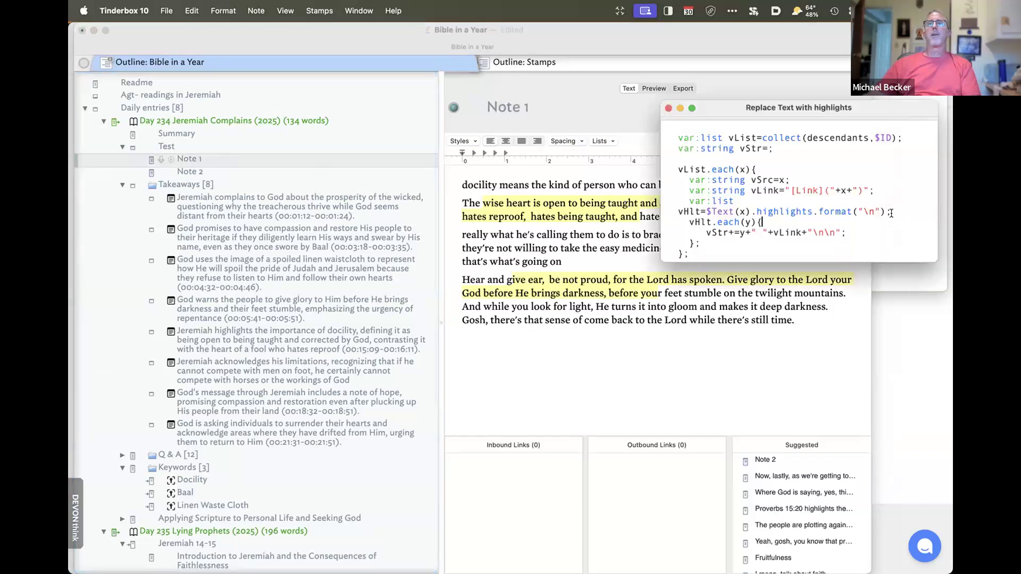
left_click_drag(661, 261, 648, 363)
Insert the debugging line show(vList); directly after the vList declaration in the stamp code
left_click(893, 136)
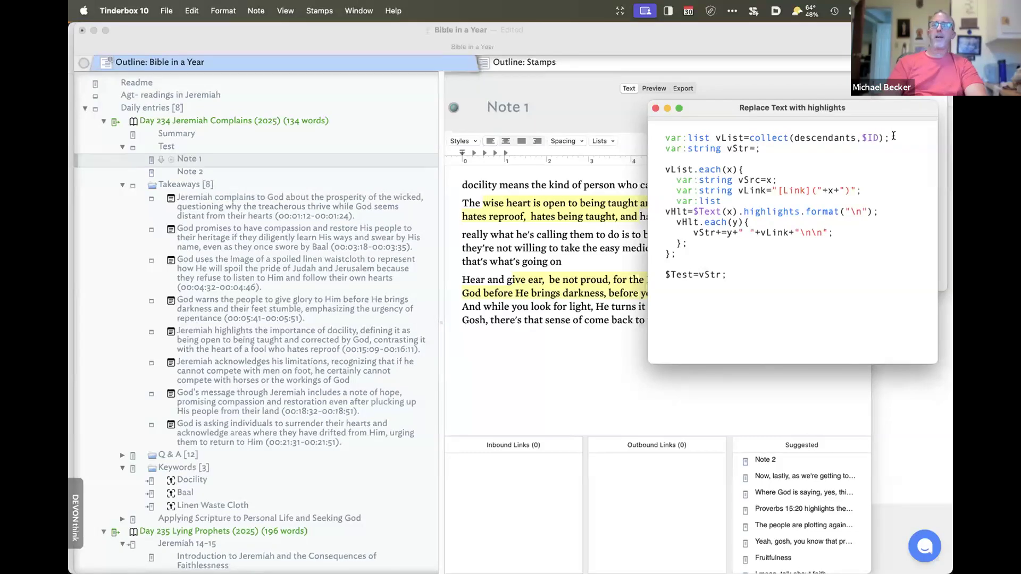
key("Return")
type("shwo(")
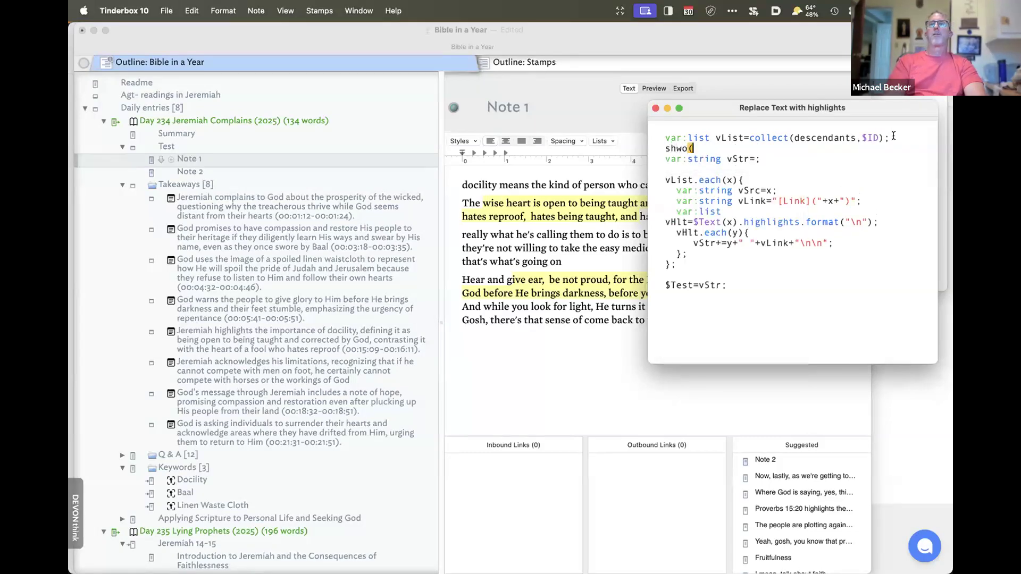
key("BackSpace")
key("BackSpace")
key("BackSpace")
type("ow")
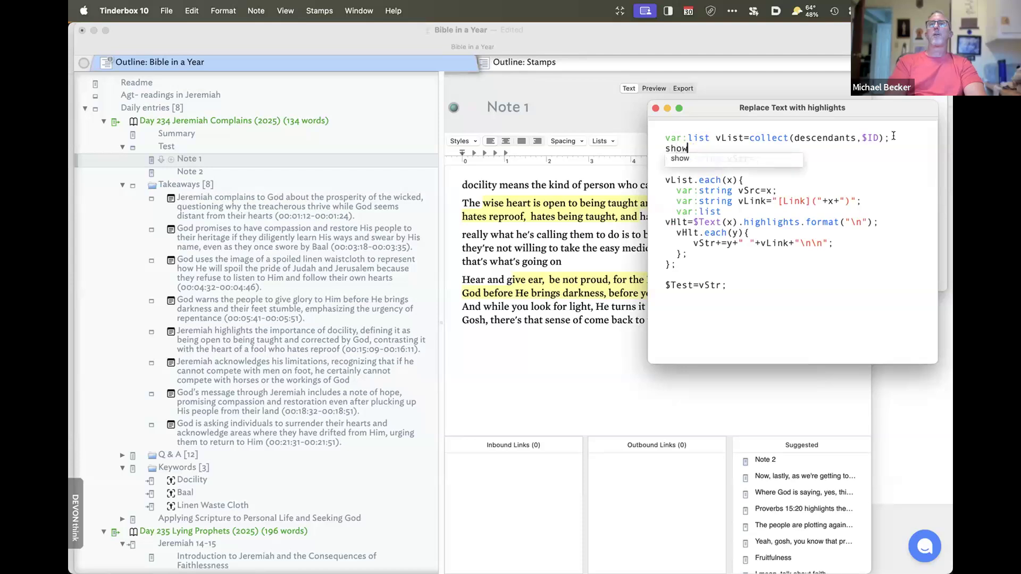
type("(vList);")
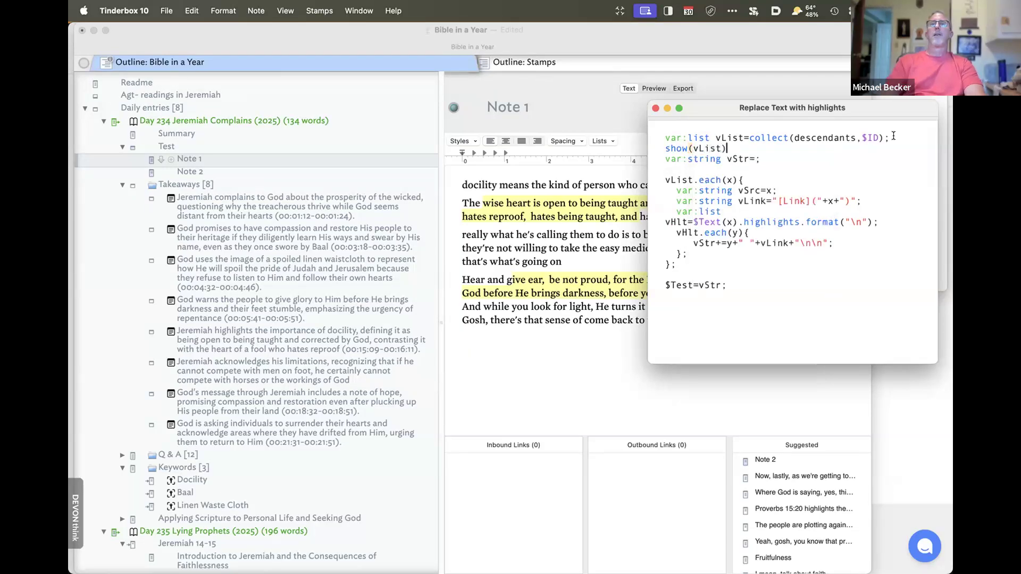
Widen the outline pane, turn on outline columns and add an attribute column
left_click(455, 145)
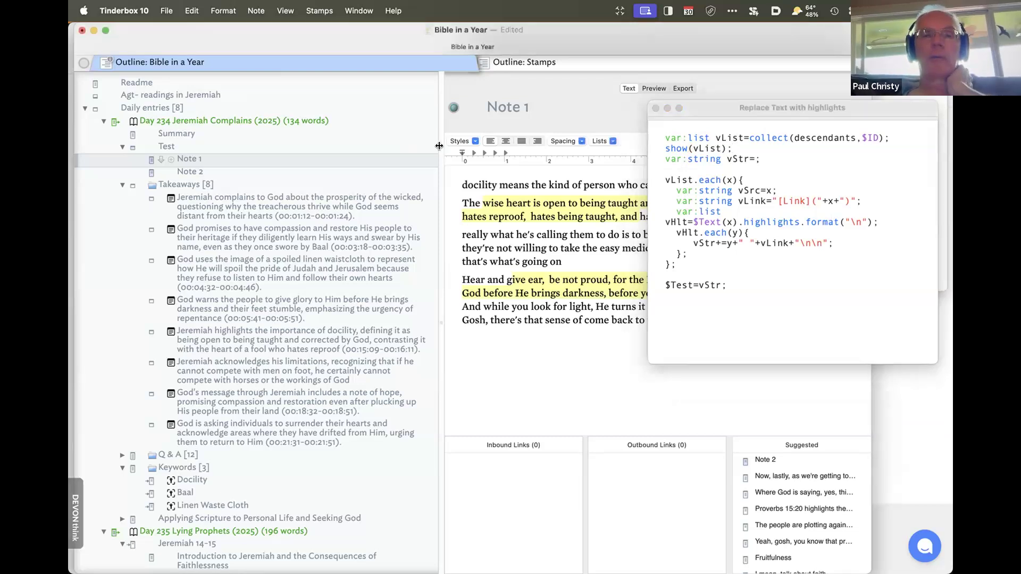
left_click_drag(455, 145, 486, 145)
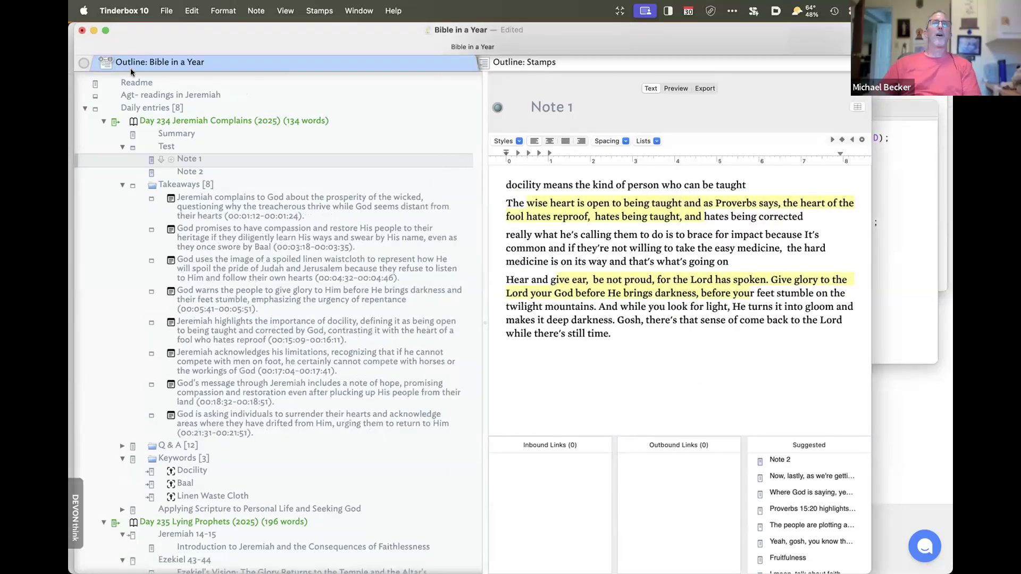
left_click(284, 11)
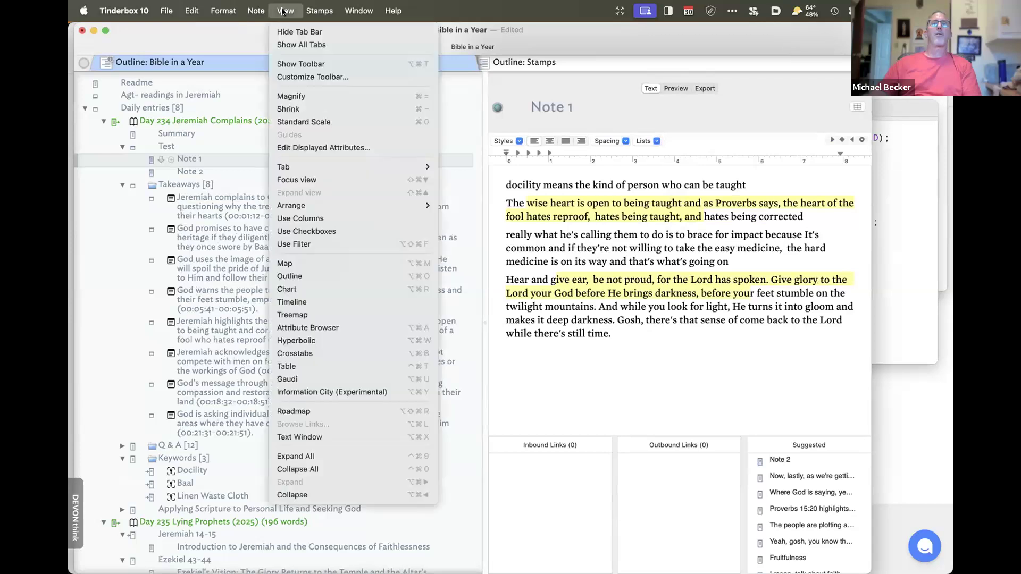
left_click(308, 223)
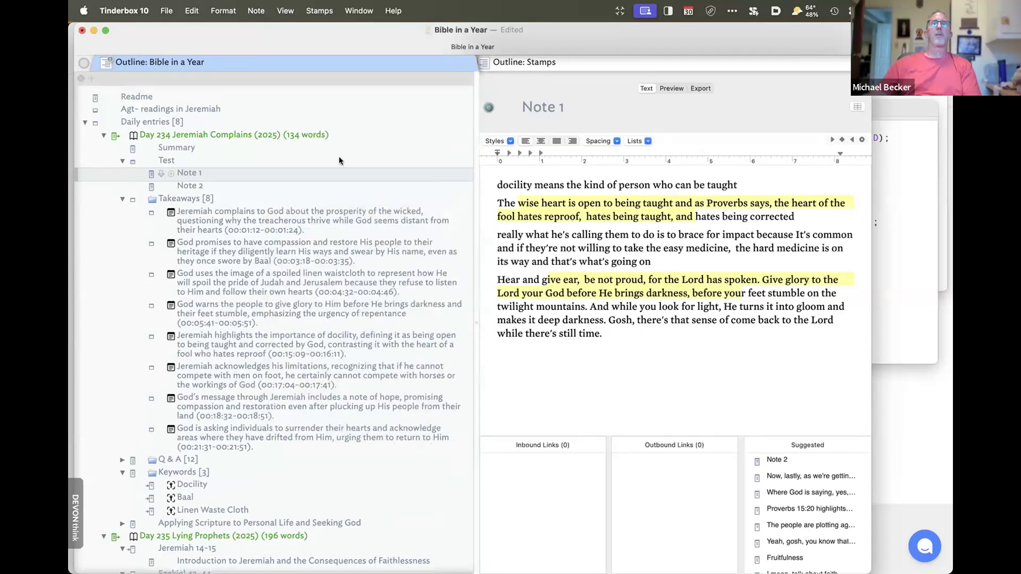
left_click(89, 78)
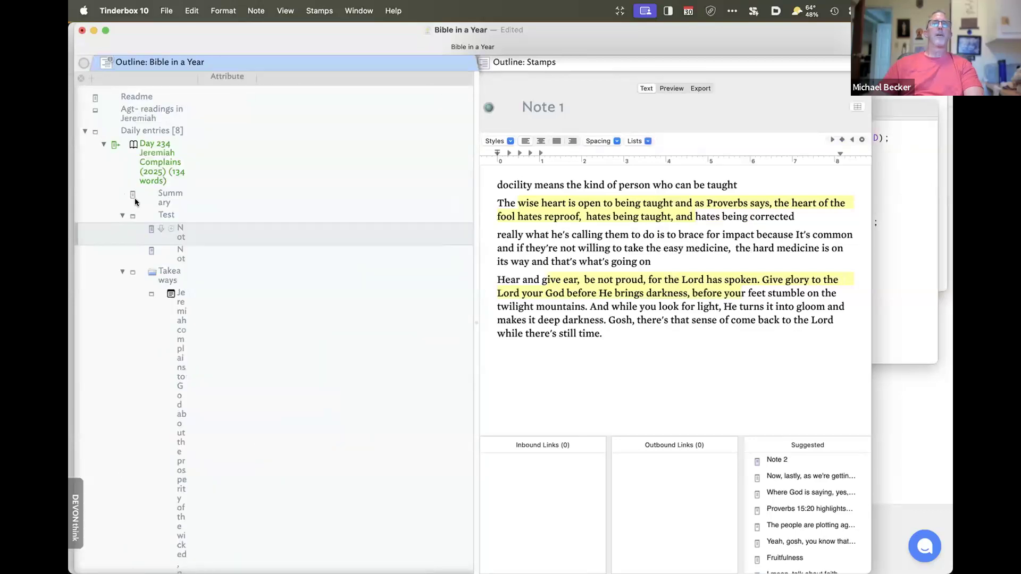
Focus the outline on the Test container and set the new column's attribute to ID
double_click(133, 215)
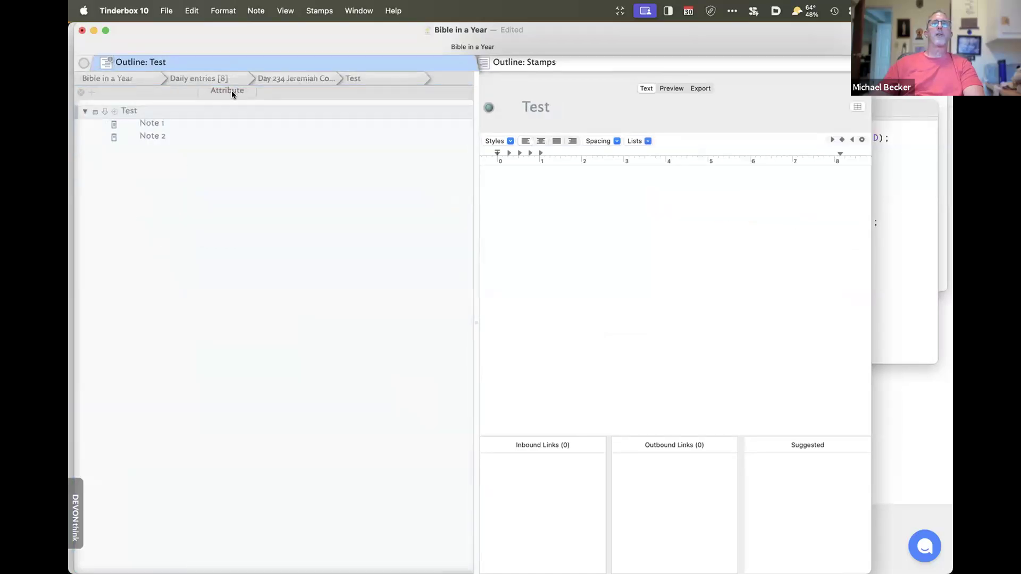
left_click(232, 94)
type("OD")
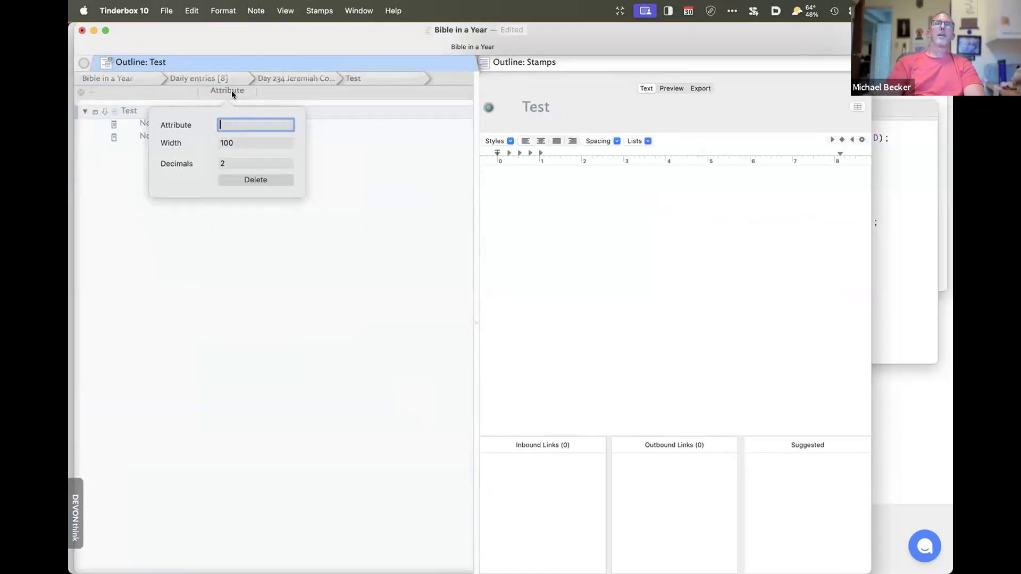
type("ID")
left_click(380, 136)
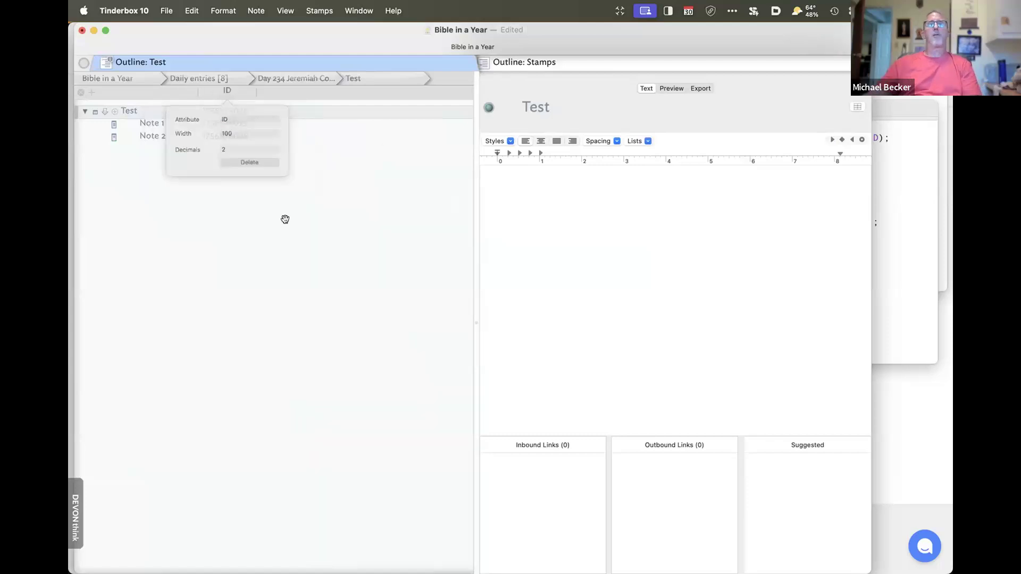
Apply the Replace Text with highlights stamp to the Test container to check the collected vList values
left_click(892, 114)
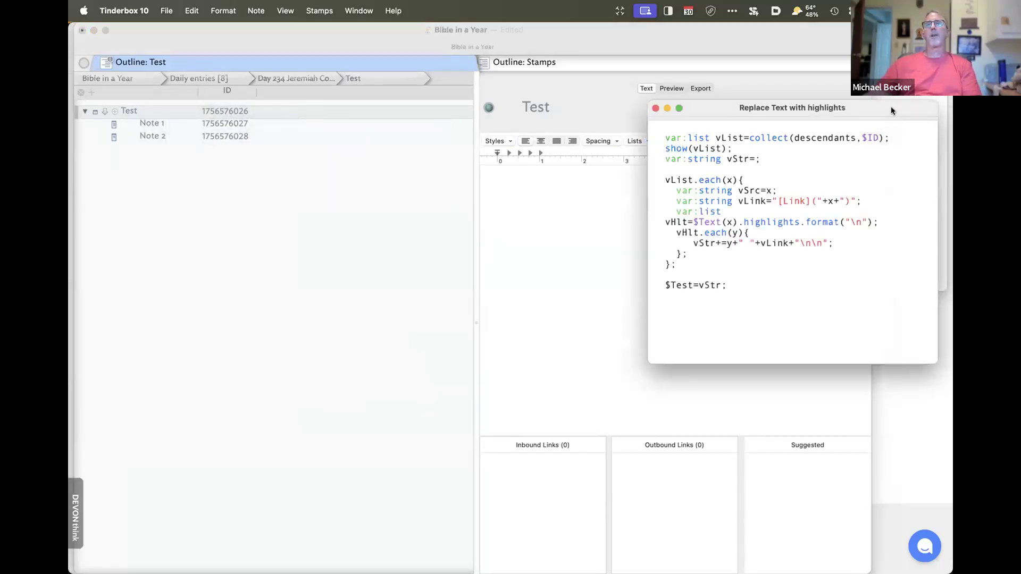
right_click(167, 114)
mouse_move(225, 311)
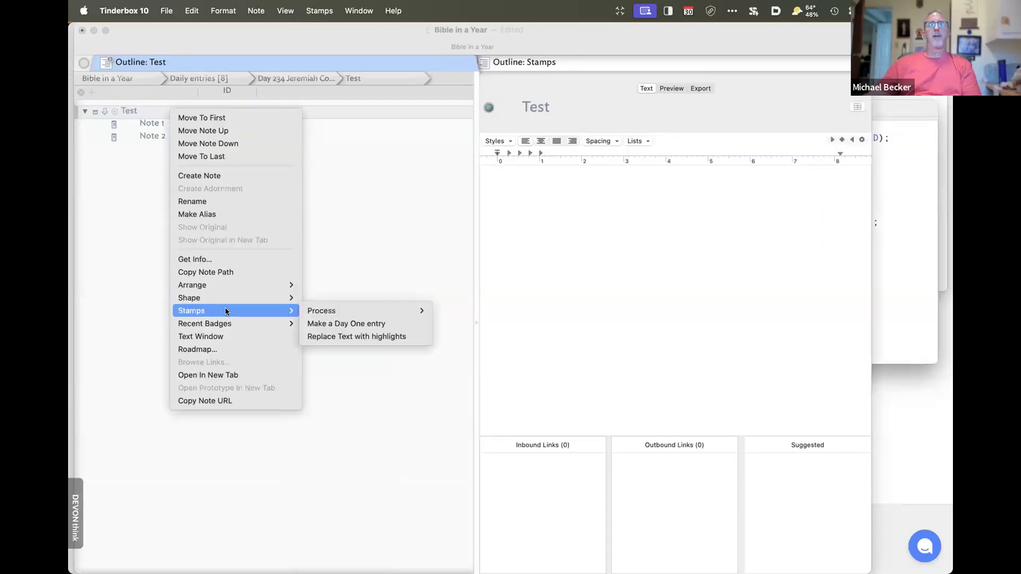
left_click(322, 337)
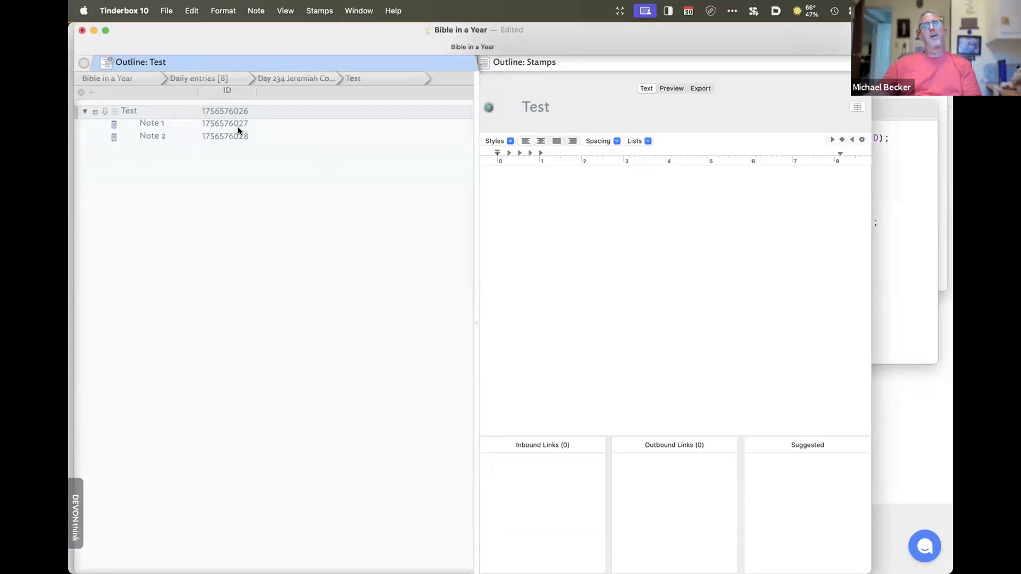
Delete the show(vList); line from the stamp code and close up the empty line
left_click(906, 121)
left_click_drag(736, 149, 636, 150)
key("BackSpace")
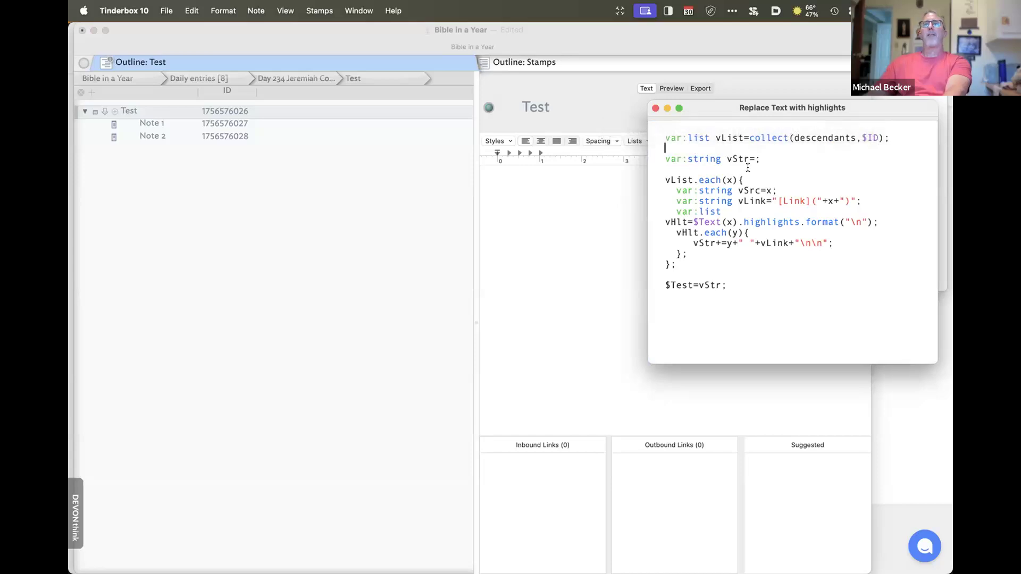
key("BackSpace")
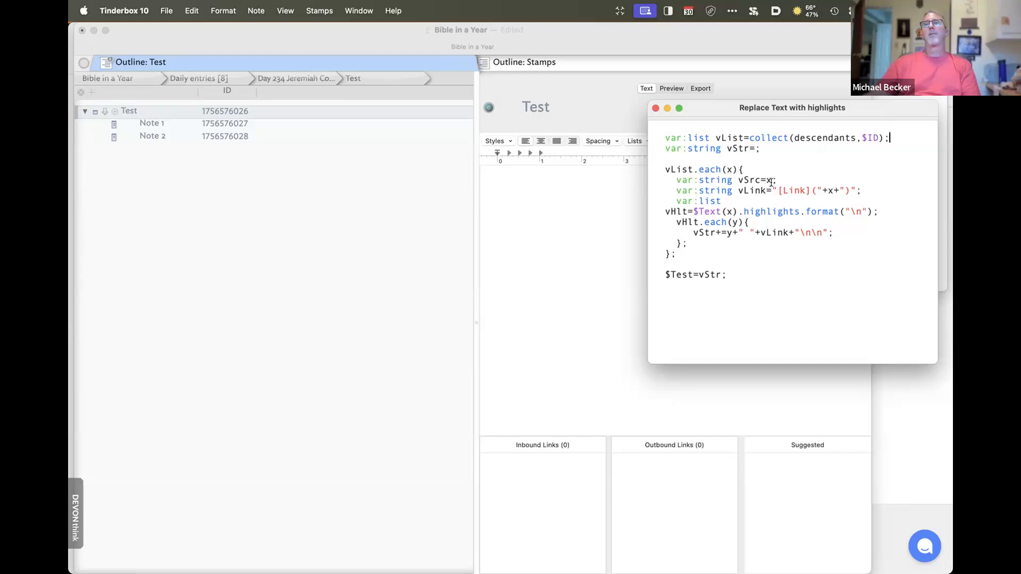
Widen the stamp's code window so the vHlt declaration fits on one line, and move the window lower
left_click_drag(725, 200, 646, 196)
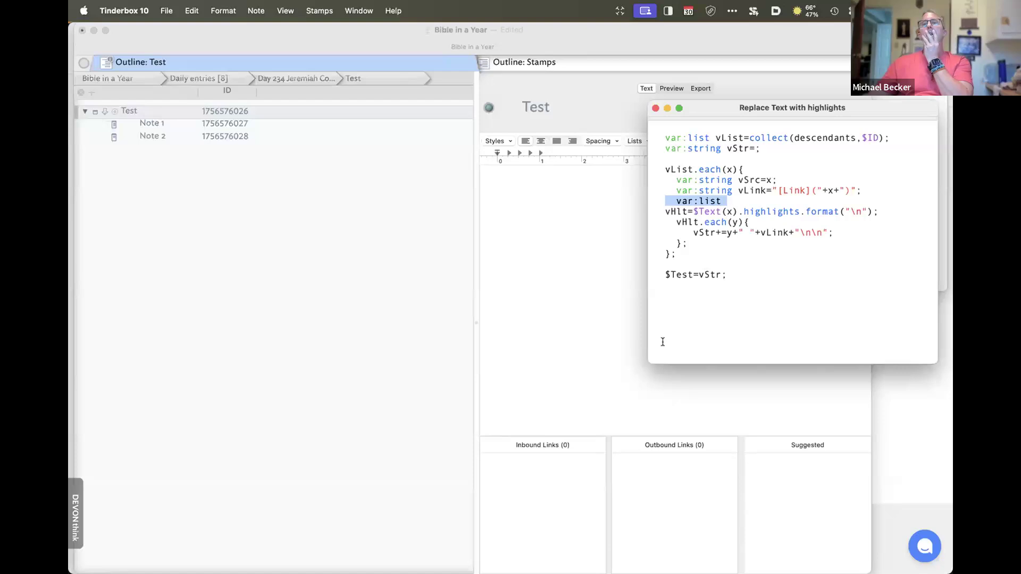
left_click(722, 199)
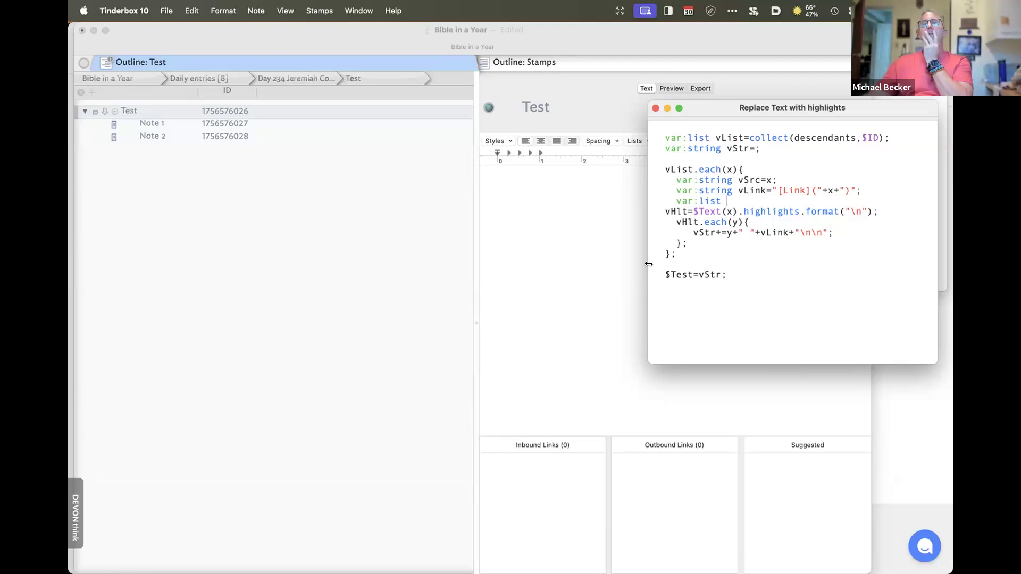
left_click_drag(645, 264, 507, 263)
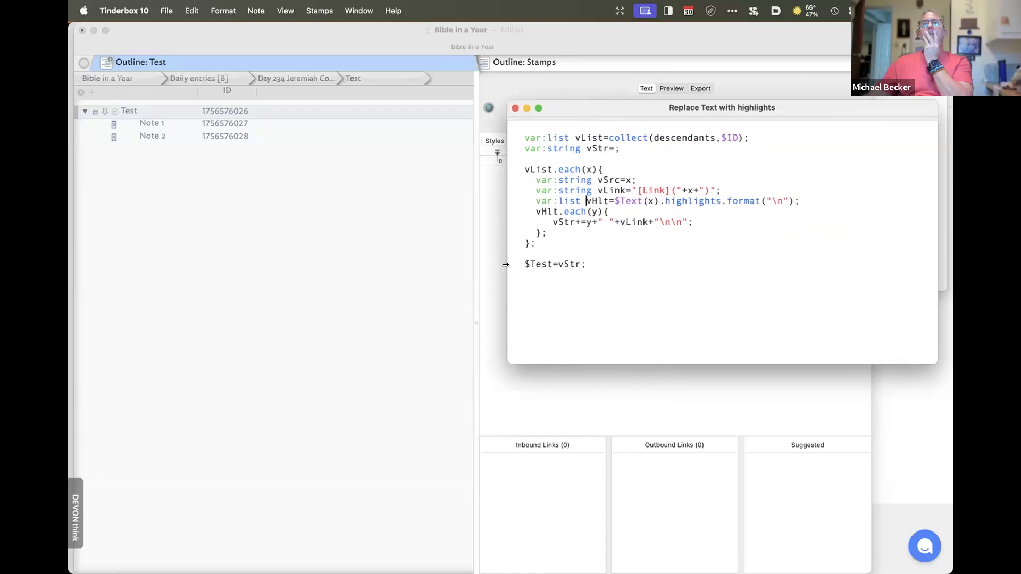
left_click_drag(606, 102, 598, 207)
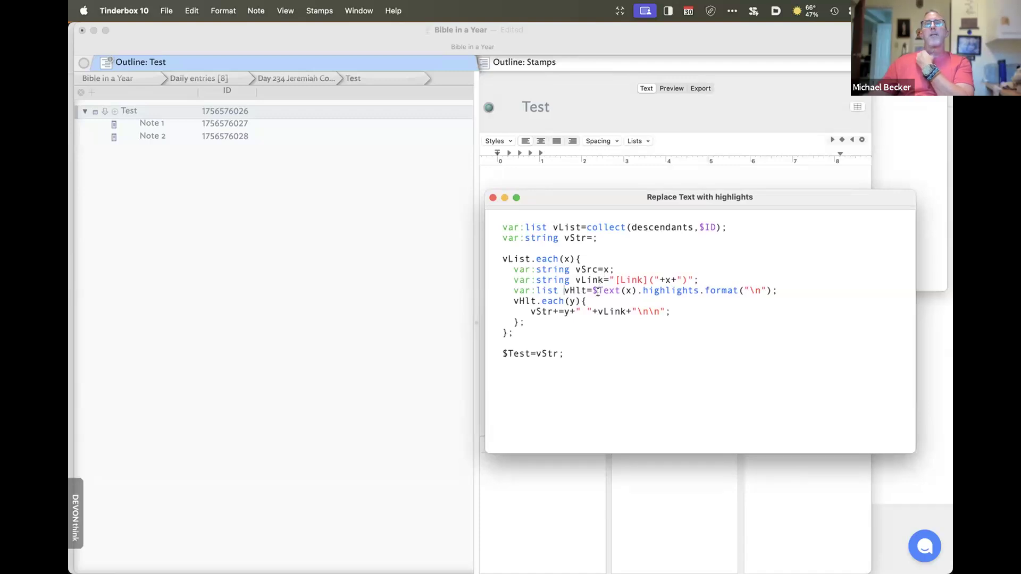
Comment out the vSrc and vLink declarations inside the vList.each loop with //
left_click(512, 270)
type("//")
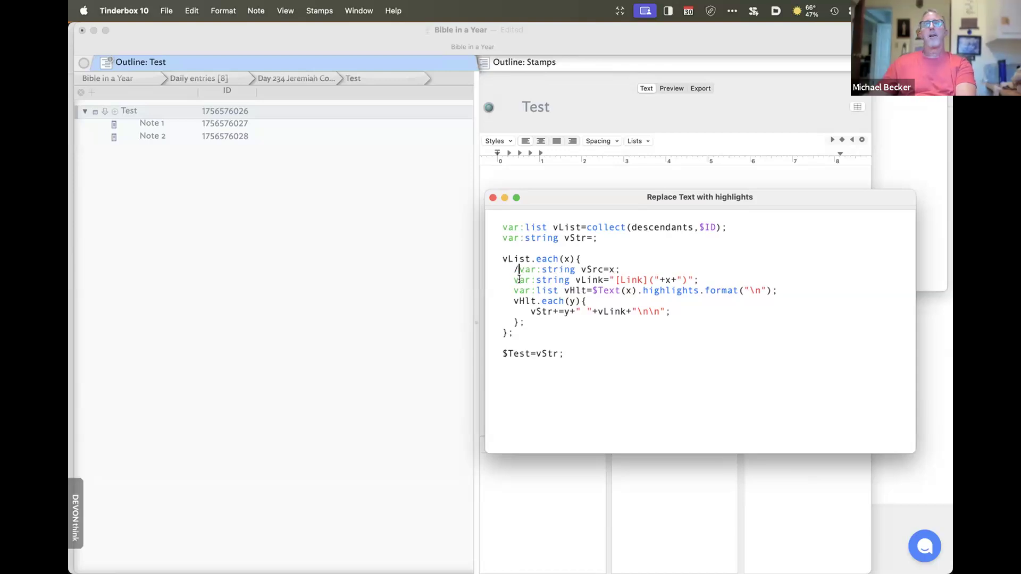
left_click(513, 280)
type("//")
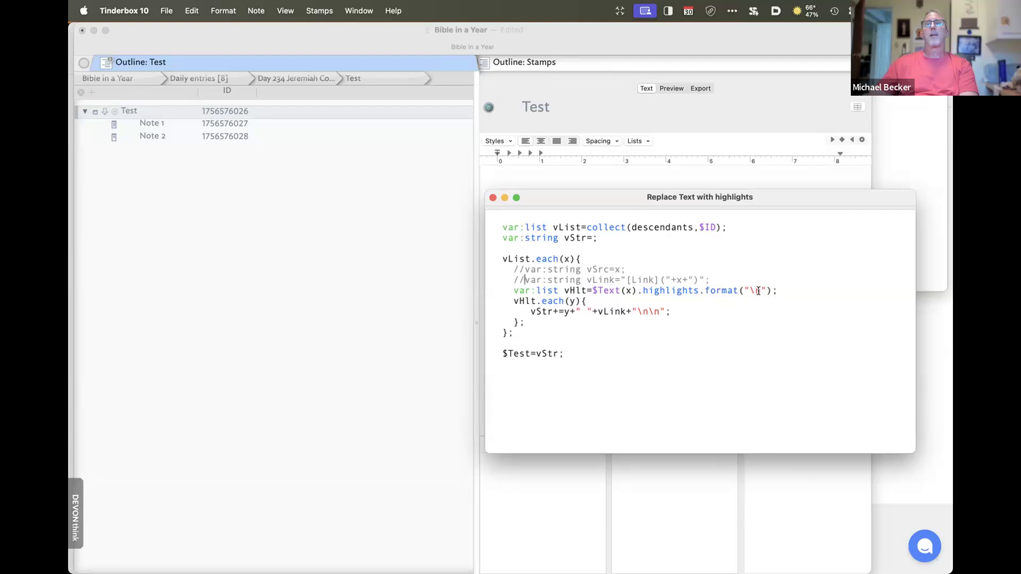
Remove the ("\n") argument after format in the vHlt declaration
left_click_drag(768, 290, 739, 290)
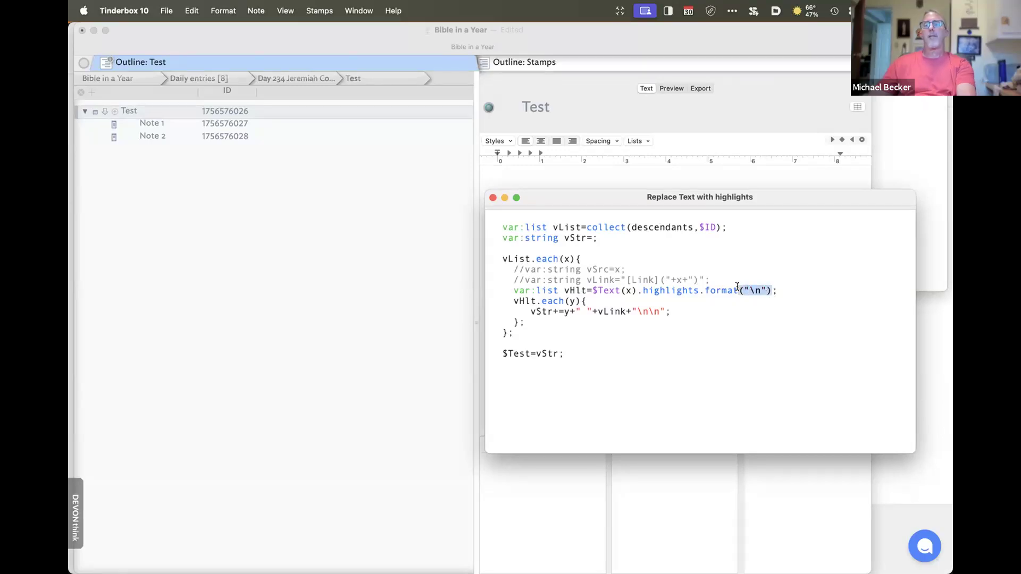
key("BackSpace")
left_click(718, 344)
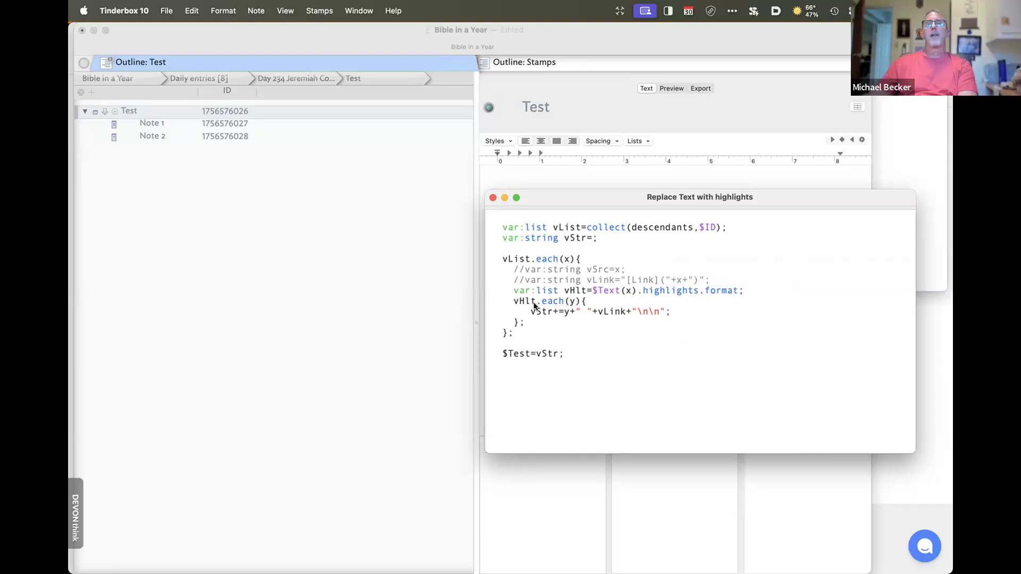
double_click(576, 289)
key("super+c")
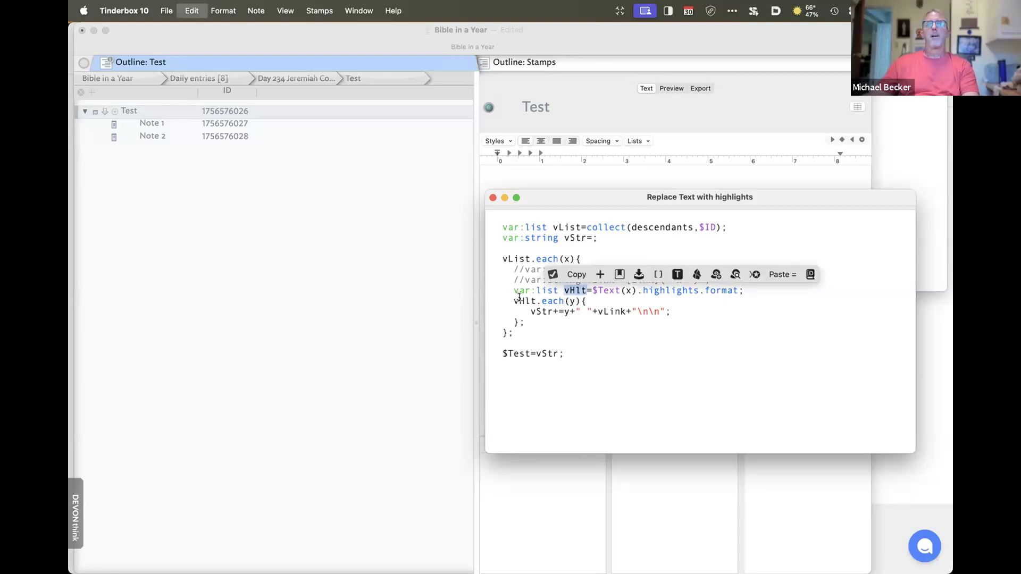
left_click_drag(564, 301, 520, 299)
left_click(519, 300)
double_click(522, 300)
key("Right")
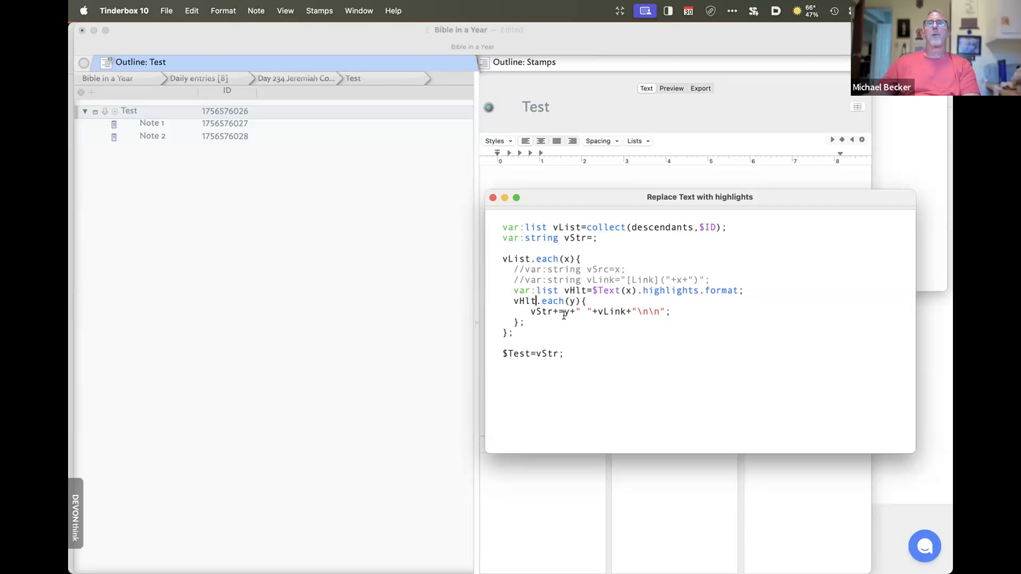
Add a show(vHtl); line directly below the vHlt declaration in the stamp code
left_click(744, 290)
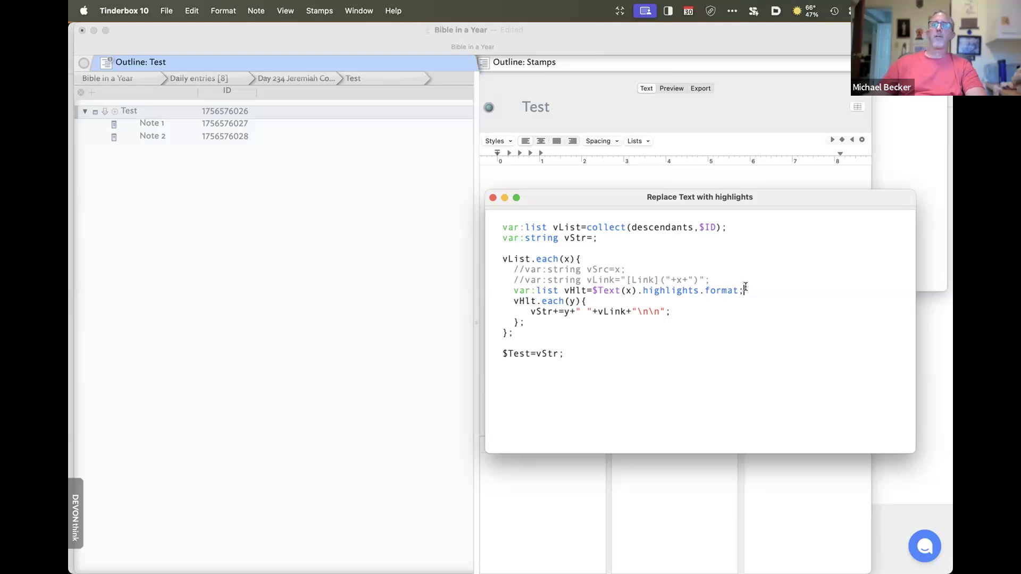
key("Return")
type("s")
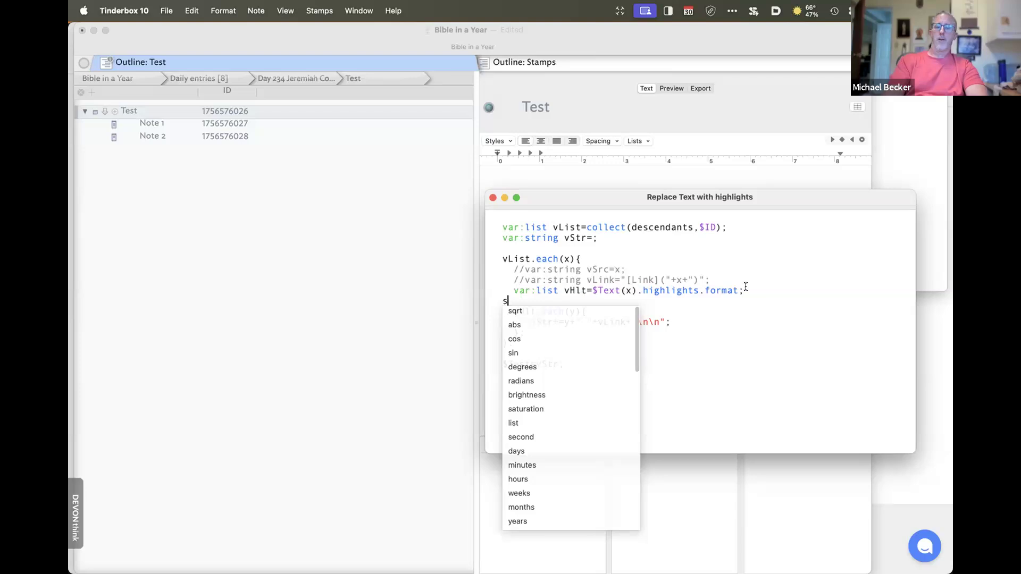
type("how(")
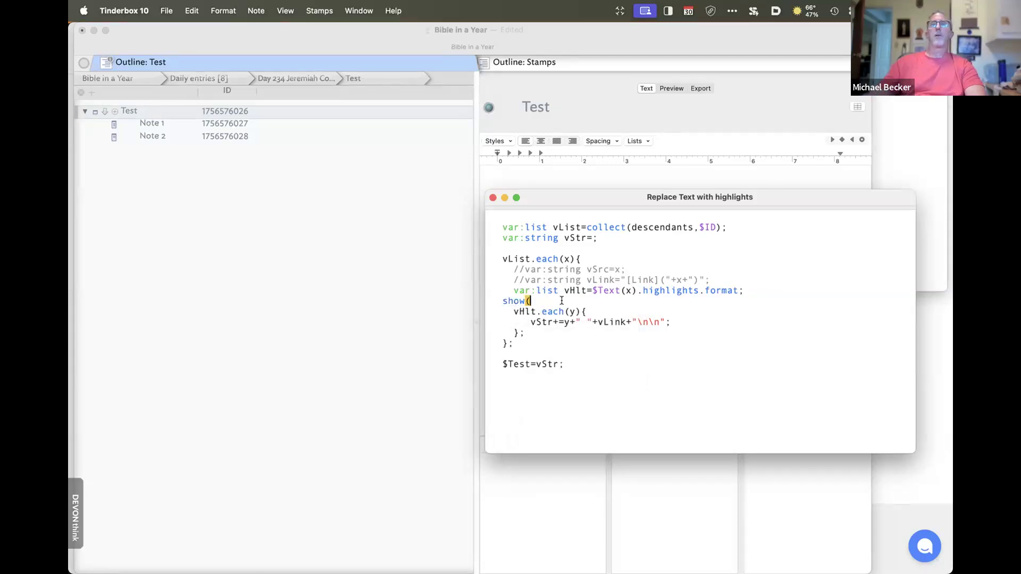
type("v")
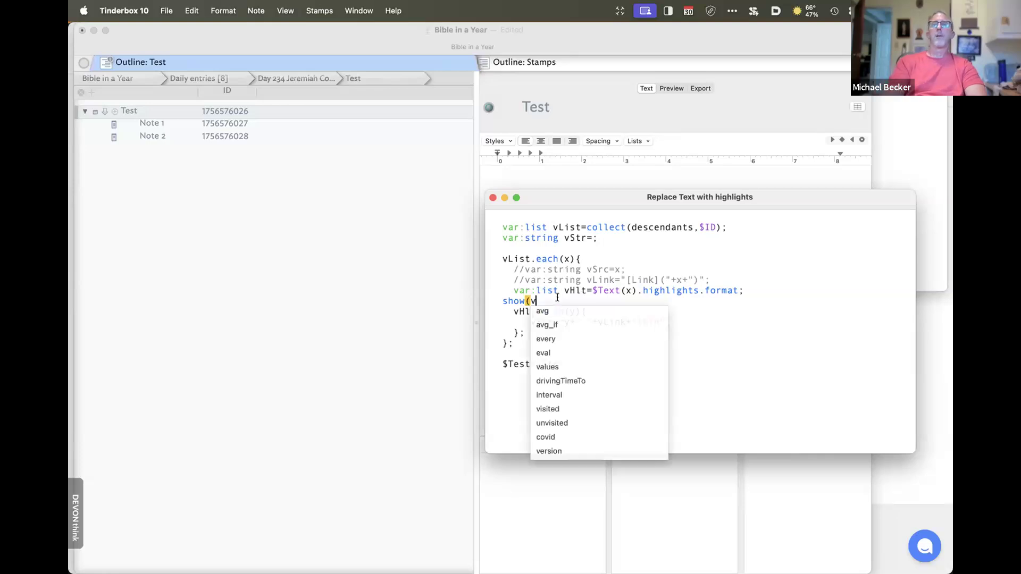
type("Gt")
key("BackSpace")
key("BackSpace")
key("BackSpace")
type("htl)")
key("BackSpace")
key("BackSpace")
key("BackSpace")
key("BackSpace")
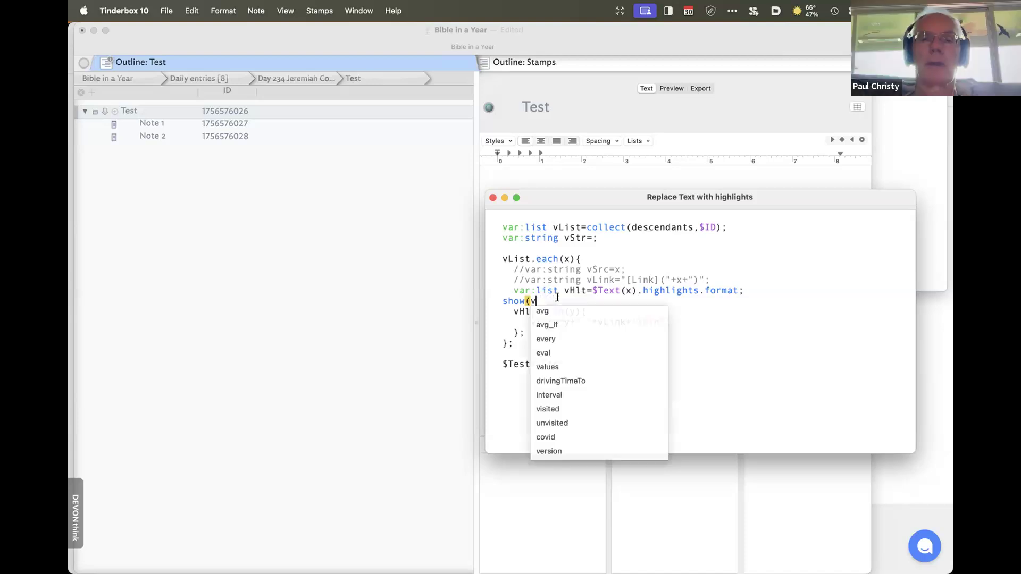
type("Htl)")
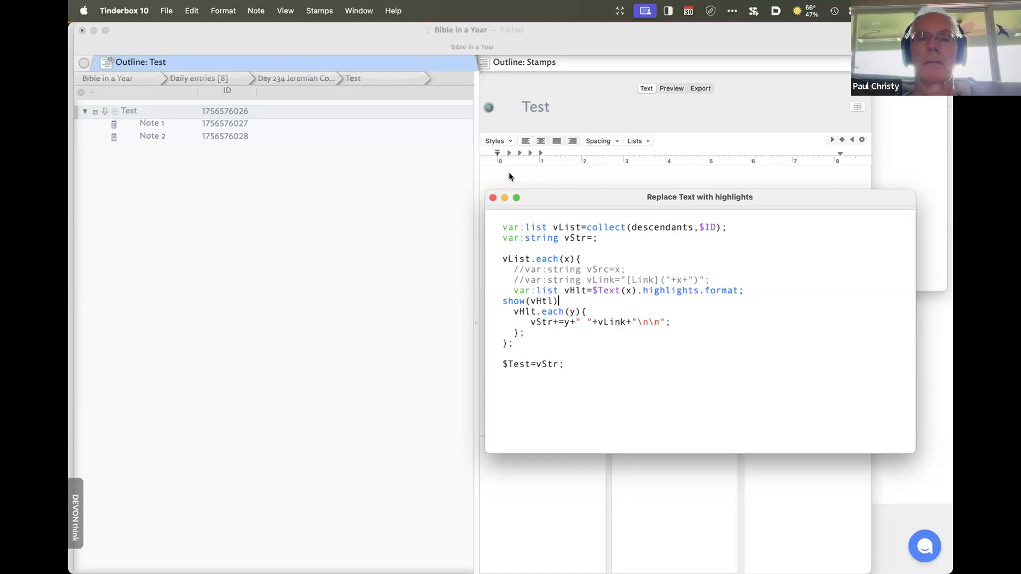
type(";")
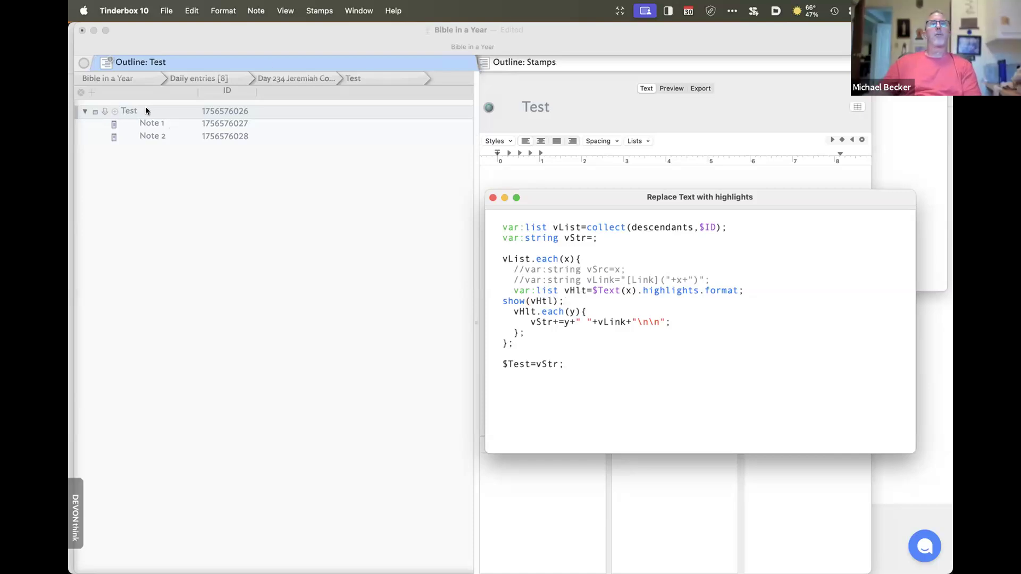
Apply the Replace Text with highlights stamp to the Test container
left_click(736, 108)
right_click(276, 104)
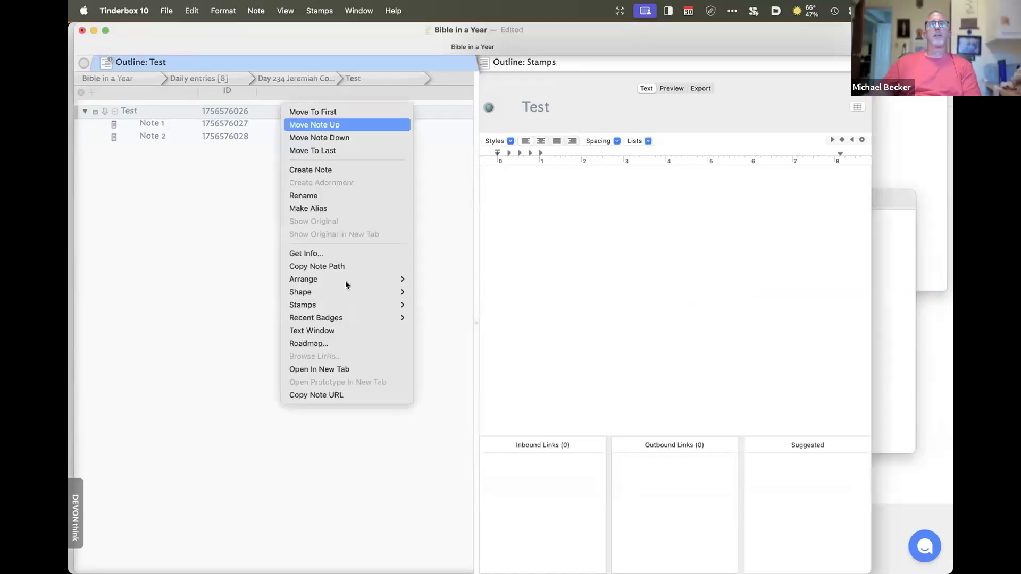
mouse_move(354, 308)
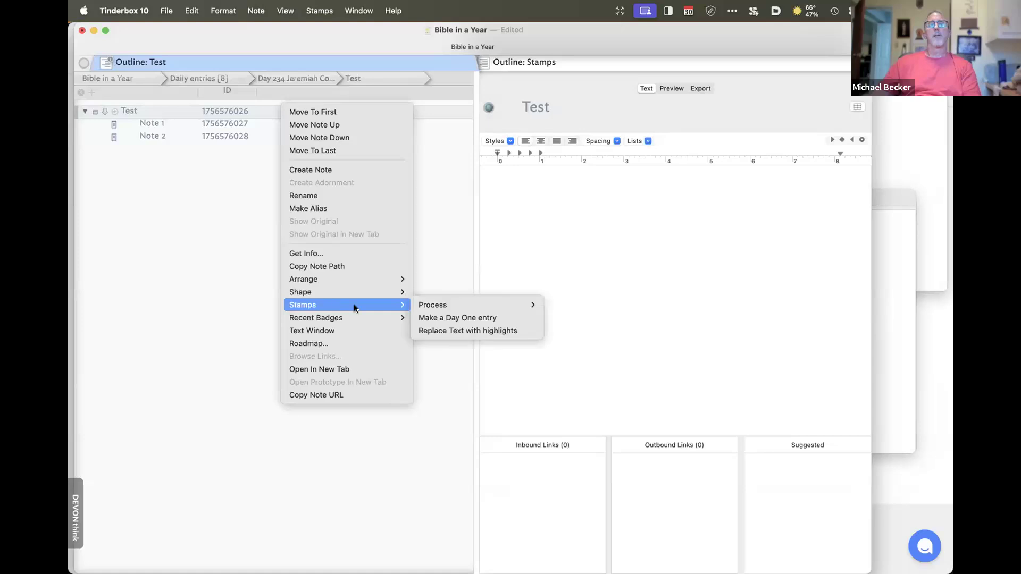
left_click(477, 330)
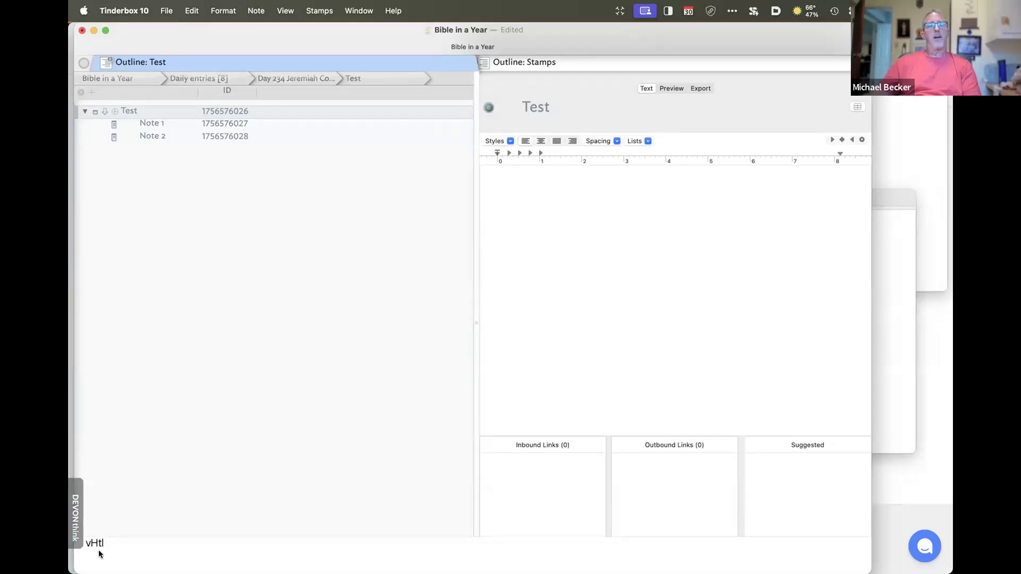
Return to the stamp code and retype var:list at the start of the vHlt declaration
left_click(905, 315)
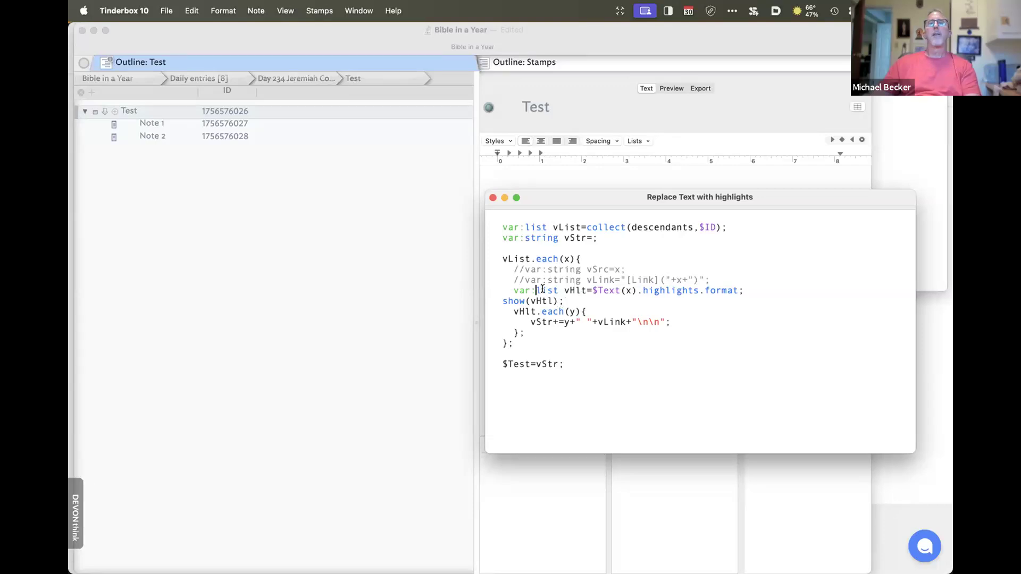
left_click_drag(554, 290, 512, 286)
type("var:lis")
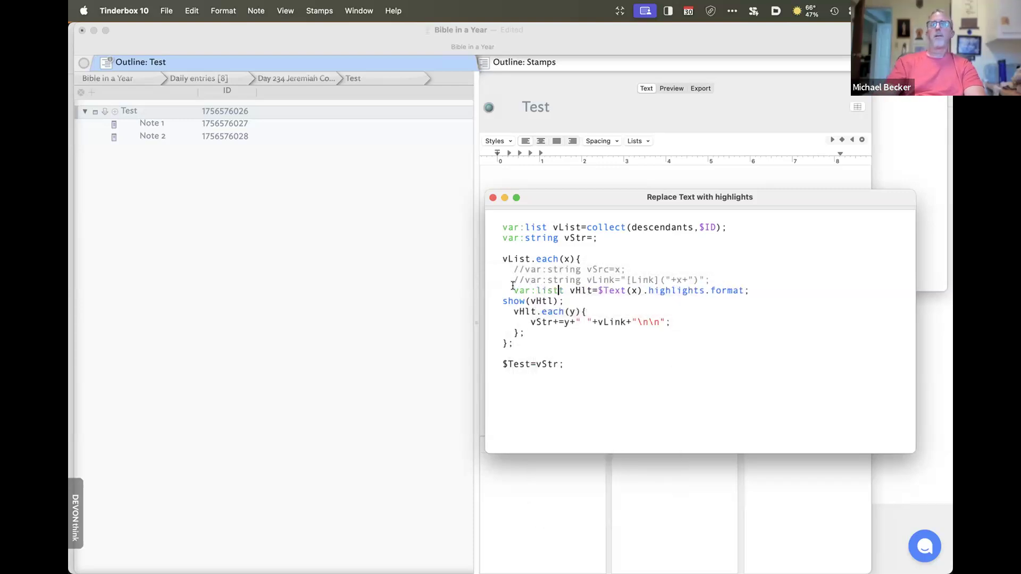
type("t")
key("BackSpace")
left_click(690, 323)
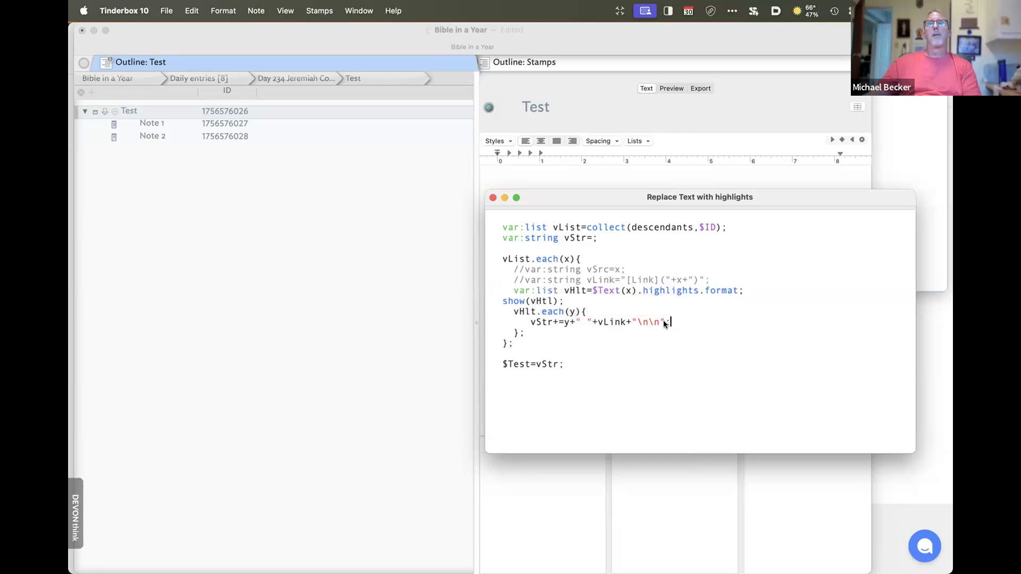
Correct the misspelled variable name inside the show() line of the stamp code
left_click(551, 301)
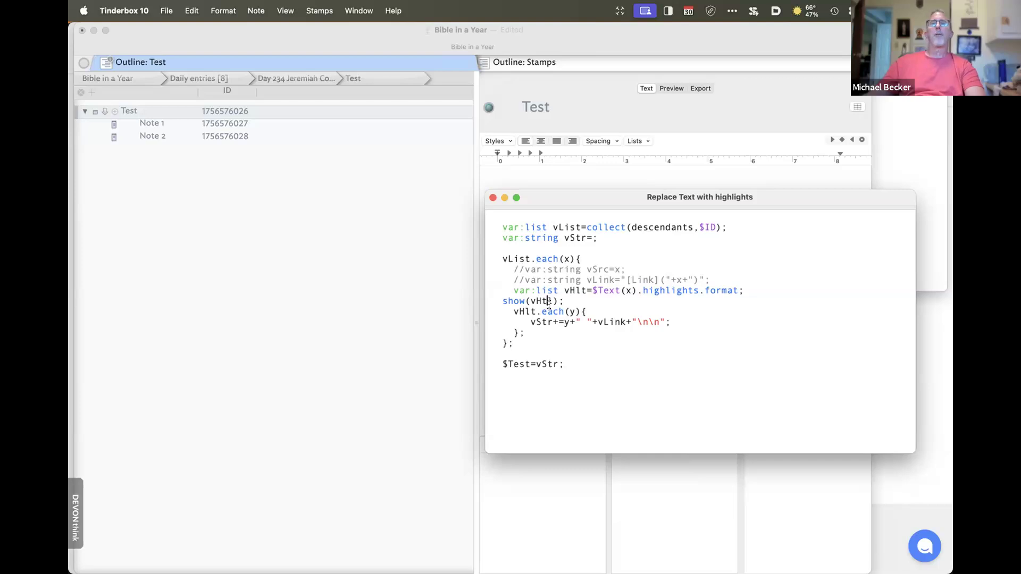
Correct the variable name in the show call of the Replace Text with highlights code to vHlt
key("BackSpace")
key("BackSpace")
type("lt")
left_click(673, 343)
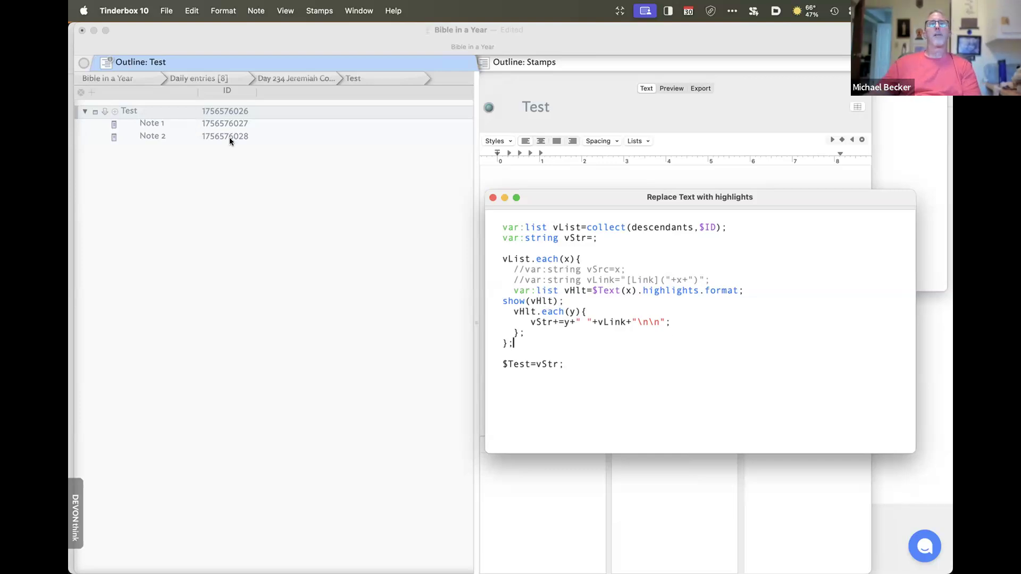
Apply the Replace Text with highlights stamp to the Test note
right_click(201, 110)
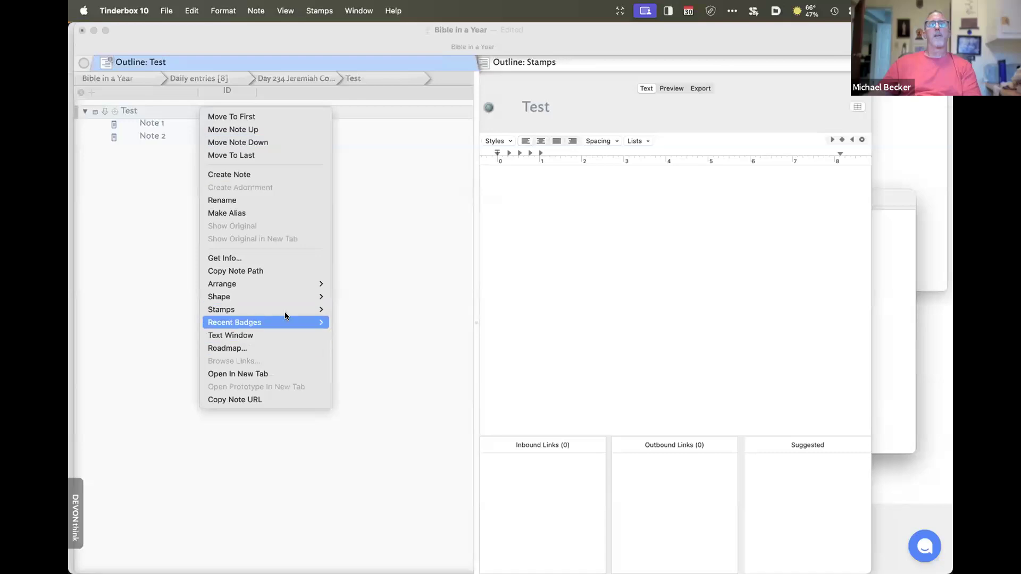
mouse_move(287, 310)
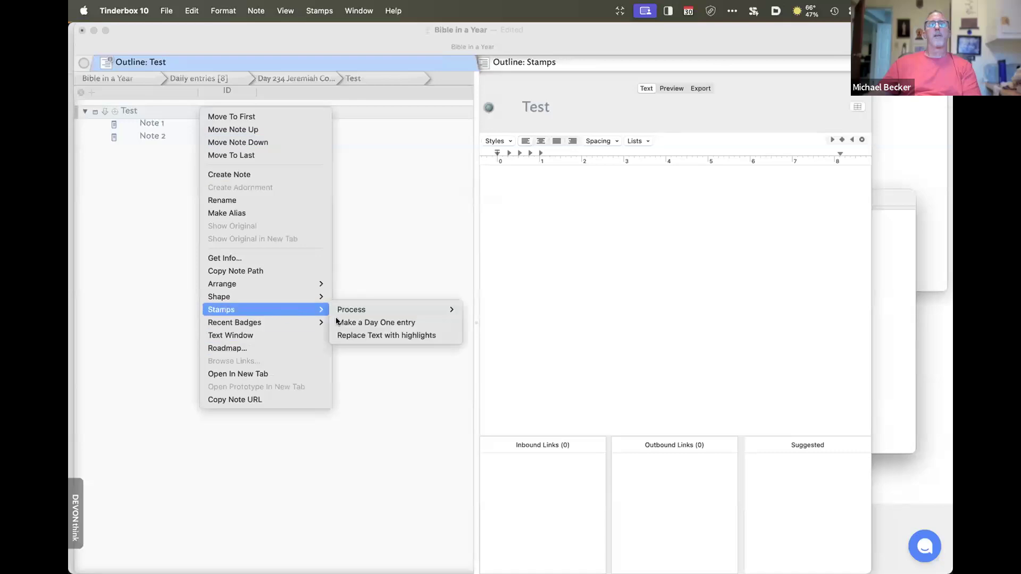
left_click(365, 335)
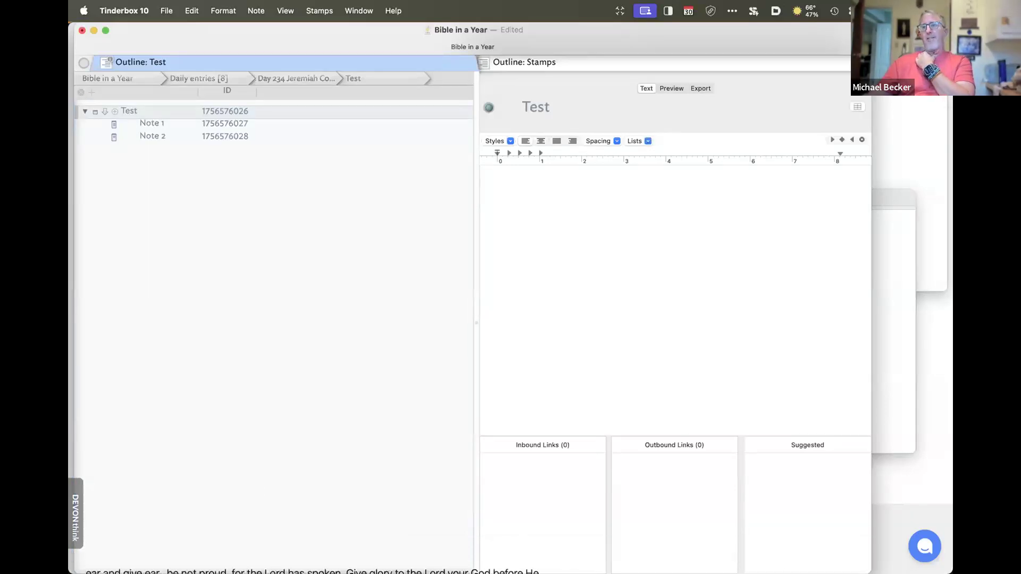
Return to the stamp code, move its window clear of the note text, and change the final line to $Text=vStr;
left_click(887, 307)
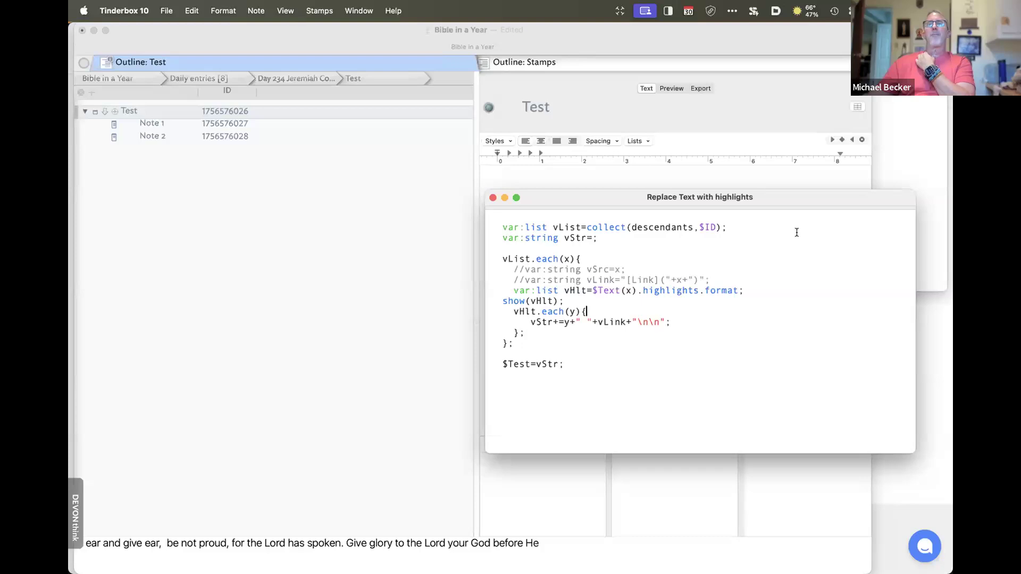
left_click_drag(568, 198, 643, 301)
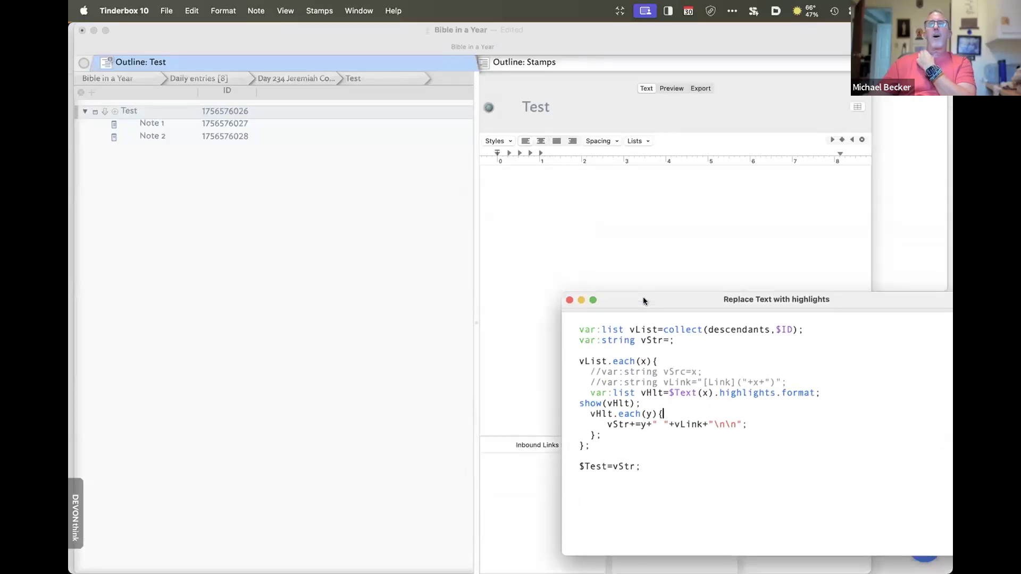
left_click_drag(594, 466, 607, 466)
left_click(601, 466)
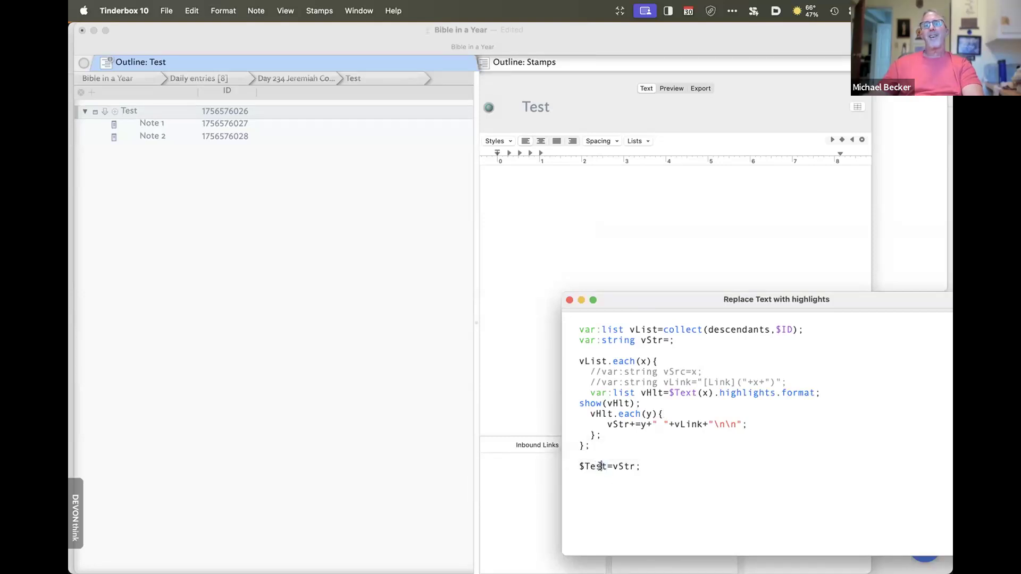
key("BackSpace")
type("x")
left_click(743, 424)
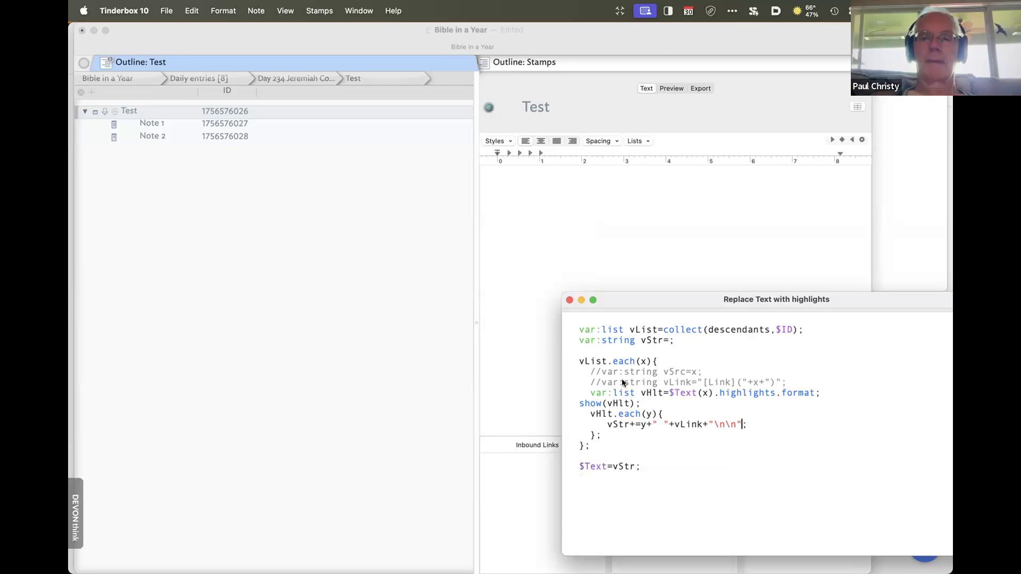
Uncomment the vSrc and vLink variable declarations inside the vList.each loop
left_click(600, 371)
key("BackSpace")
key("BackSpace")
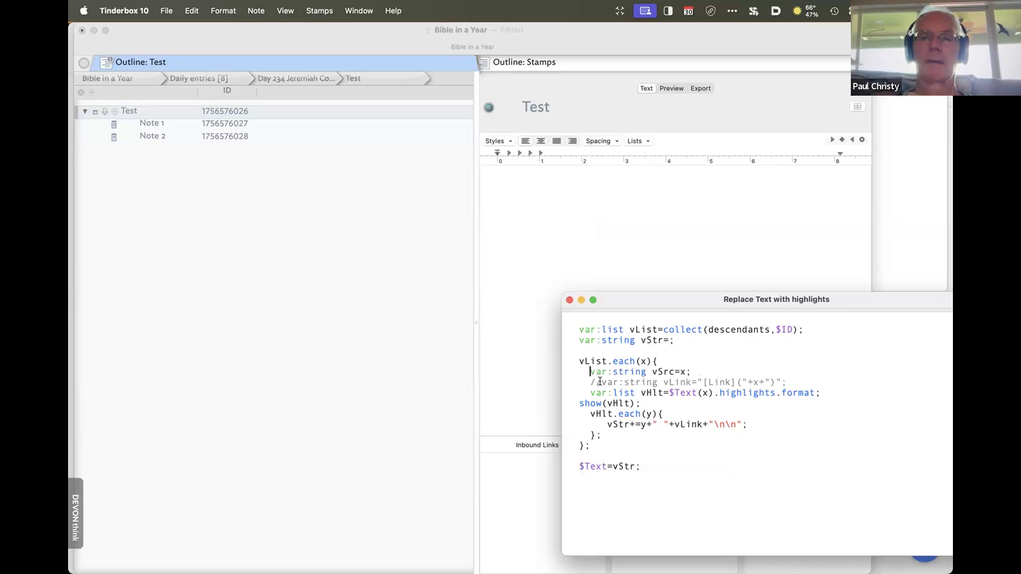
left_click(602, 382)
key("BackSpace")
key("BackSpace")
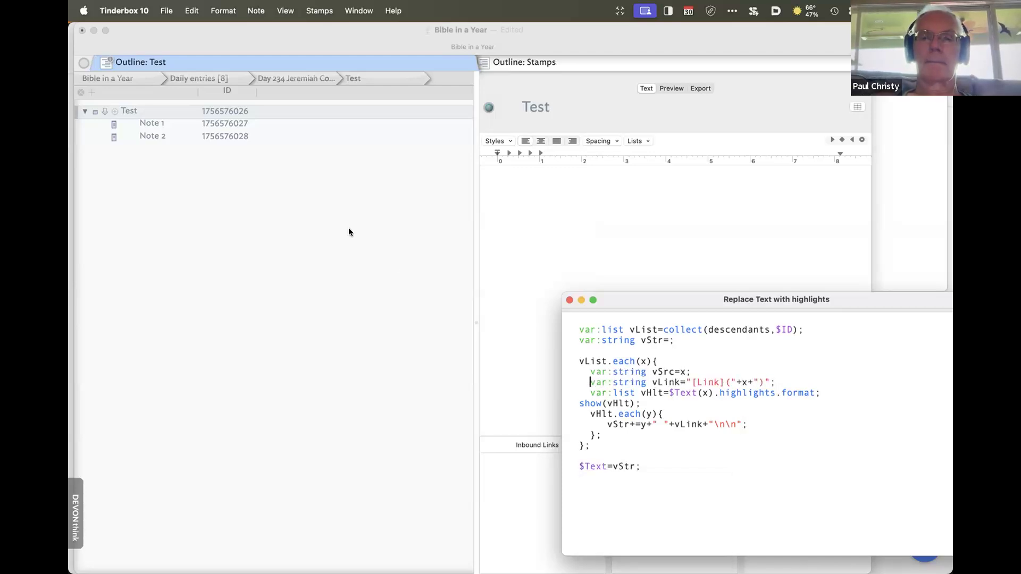
Run the corrected Replace Text with highlights stamp on the Test note
right_click(201, 106)
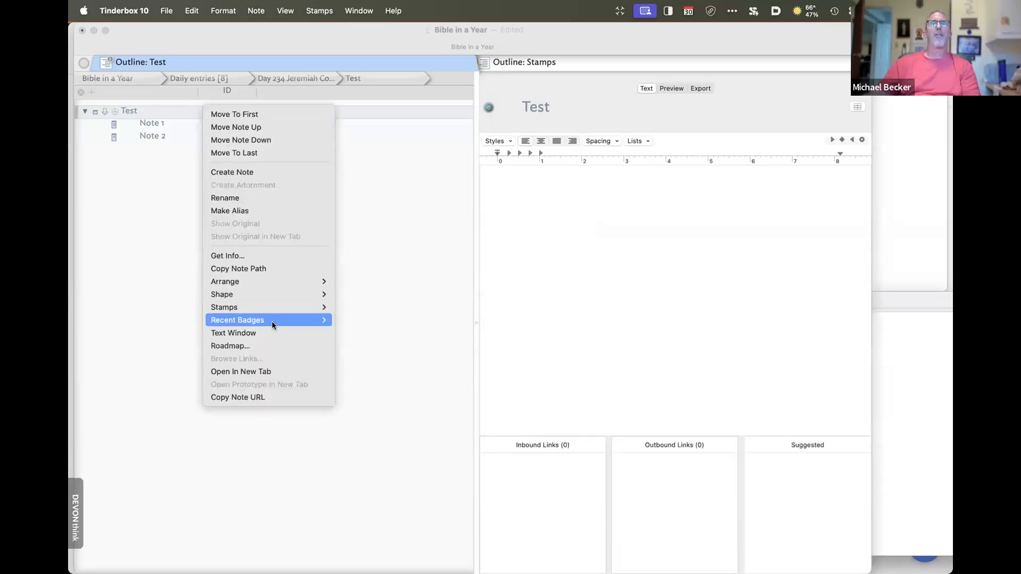
mouse_move(267, 307)
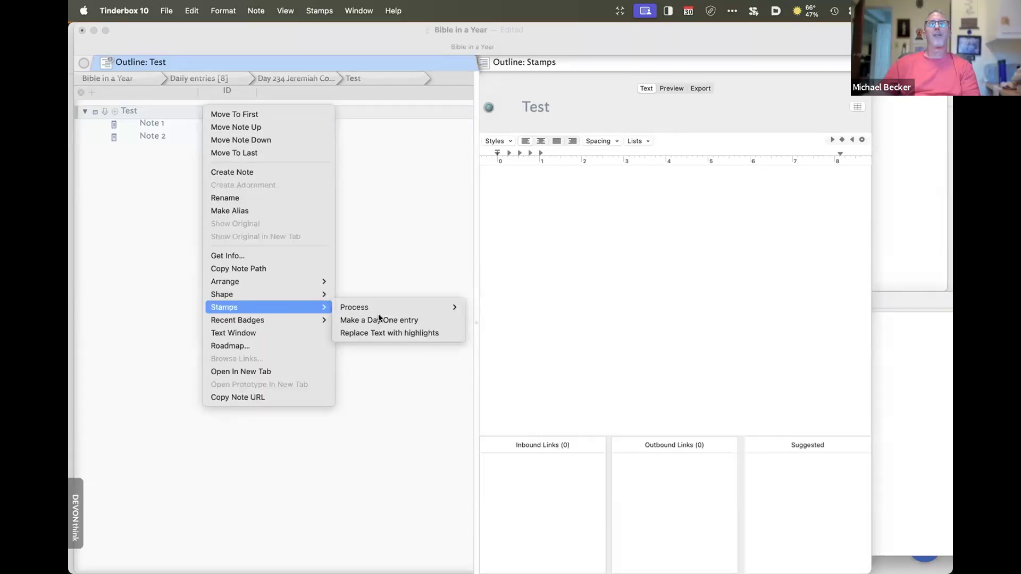
left_click(397, 333)
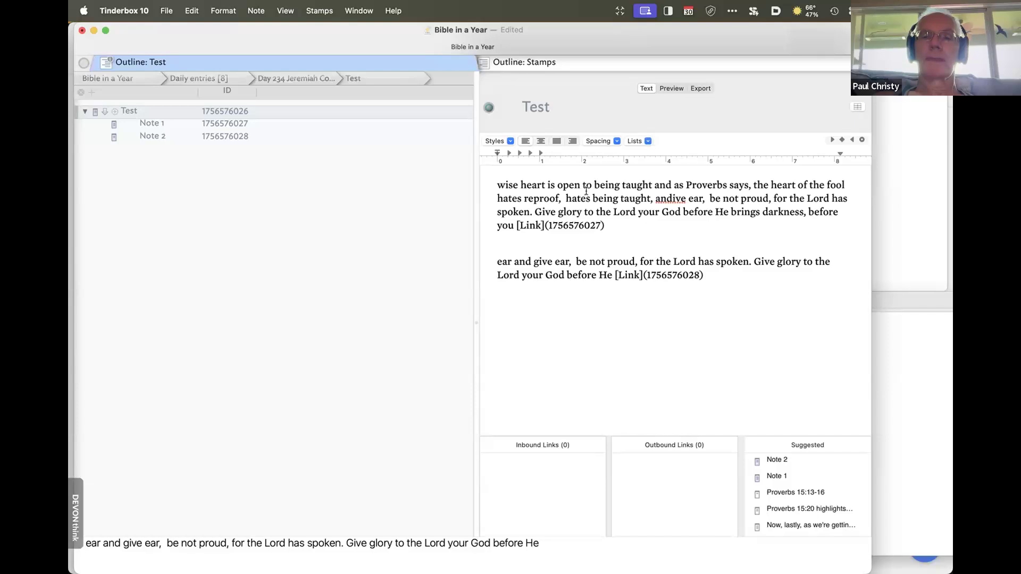
Compare the Test note's extracted text and links with the highlighted passages in Note 1
left_click(208, 127)
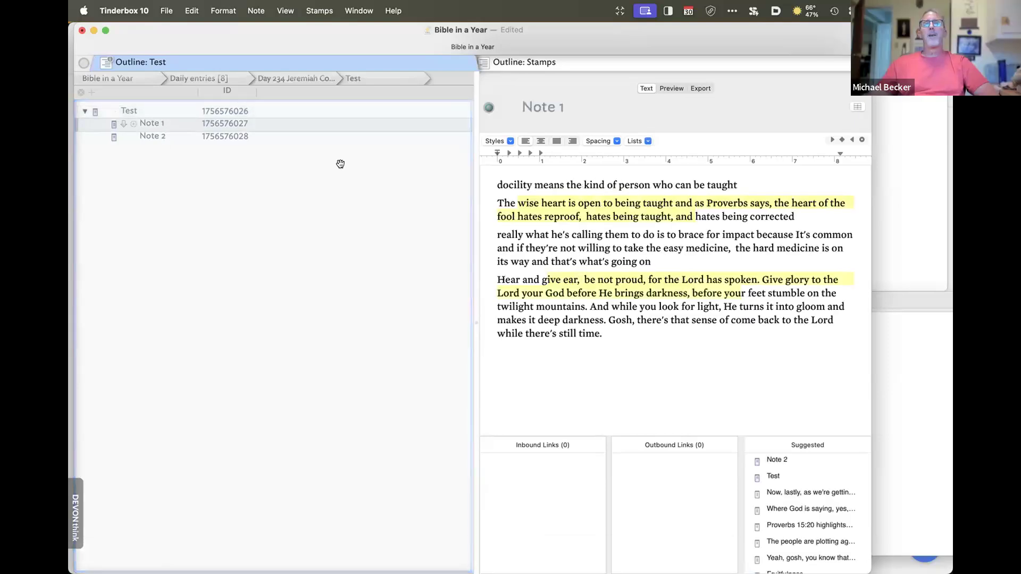
left_click(279, 110)
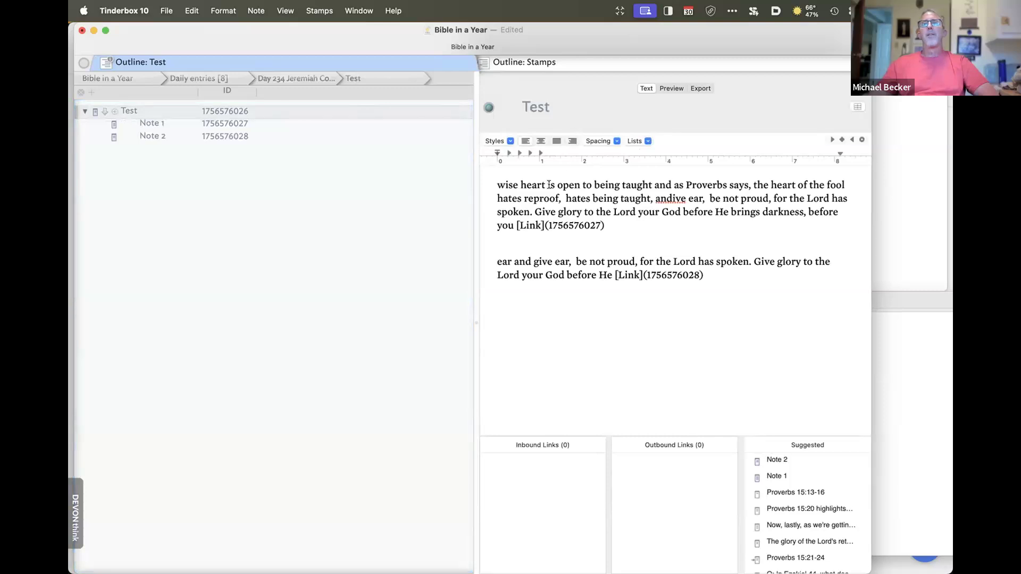
left_click(225, 122)
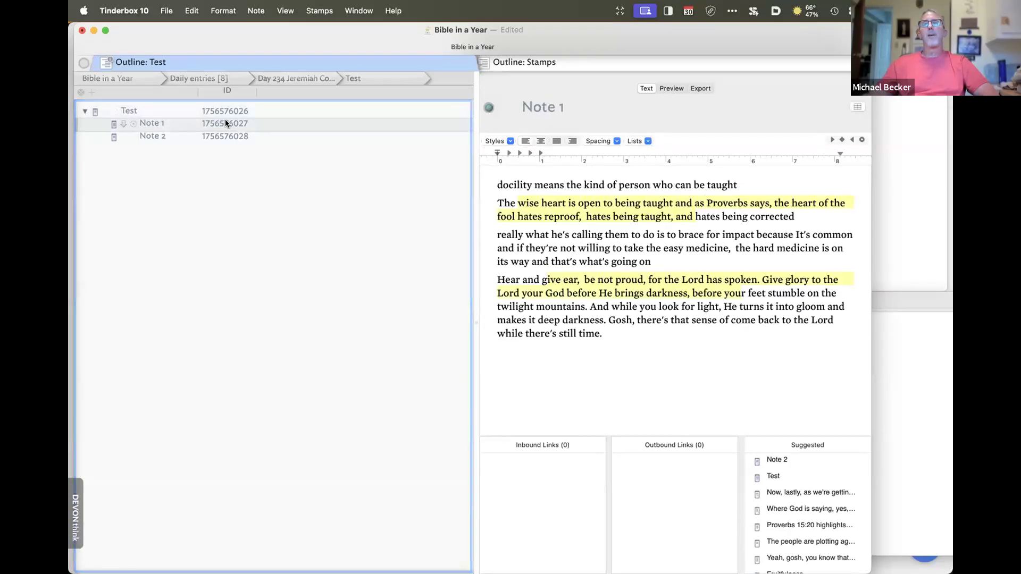
left_click(220, 111)
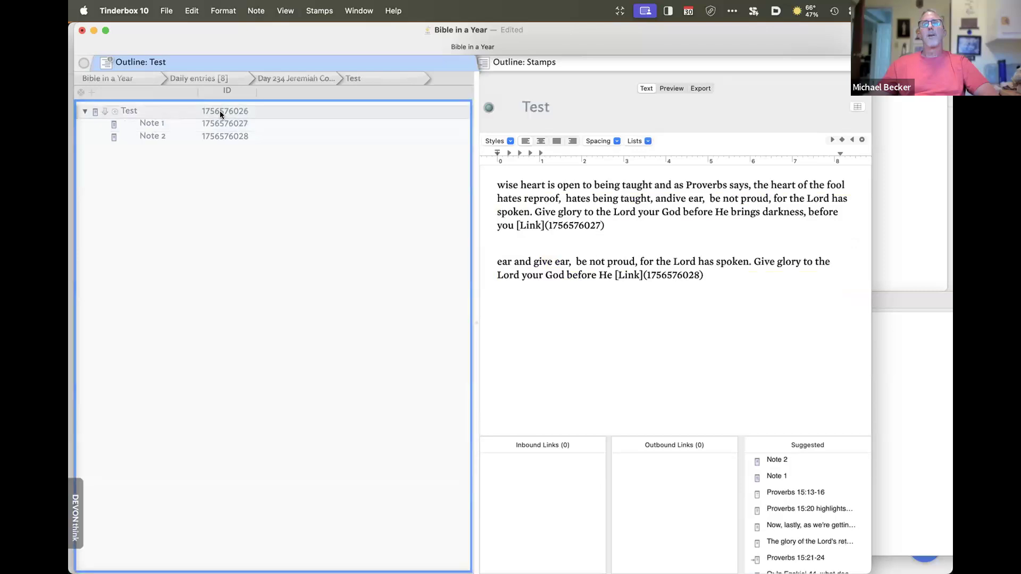
Bring the Replace Text with highlights code forward and close the Process:Q&A code window
left_click(914, 311)
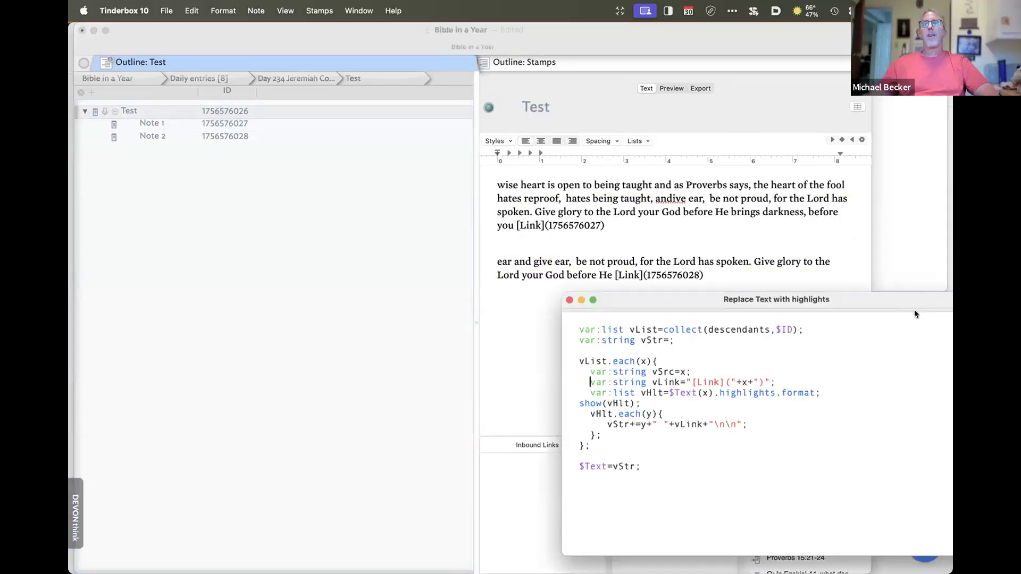
left_click(906, 239)
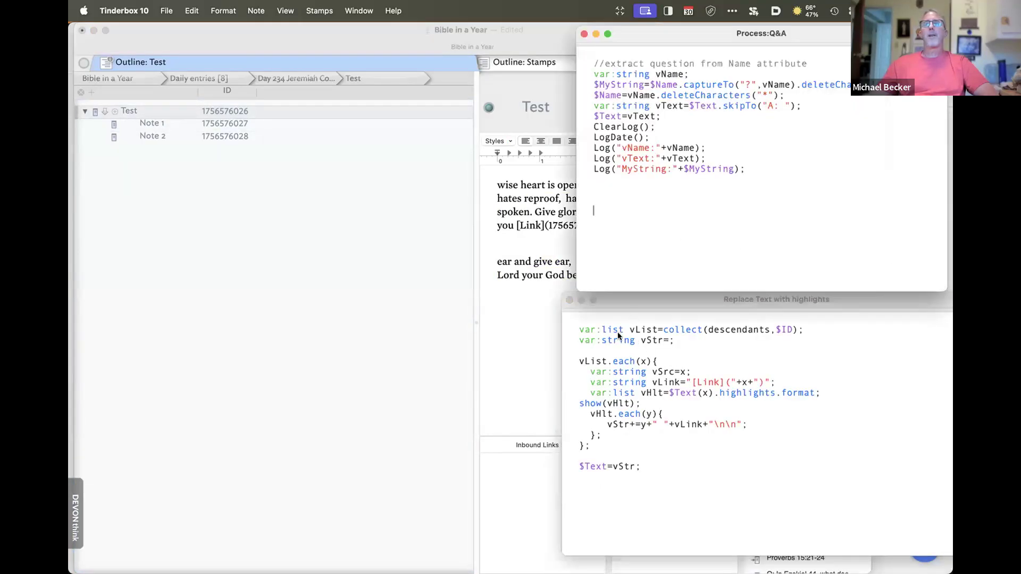
left_click(584, 34)
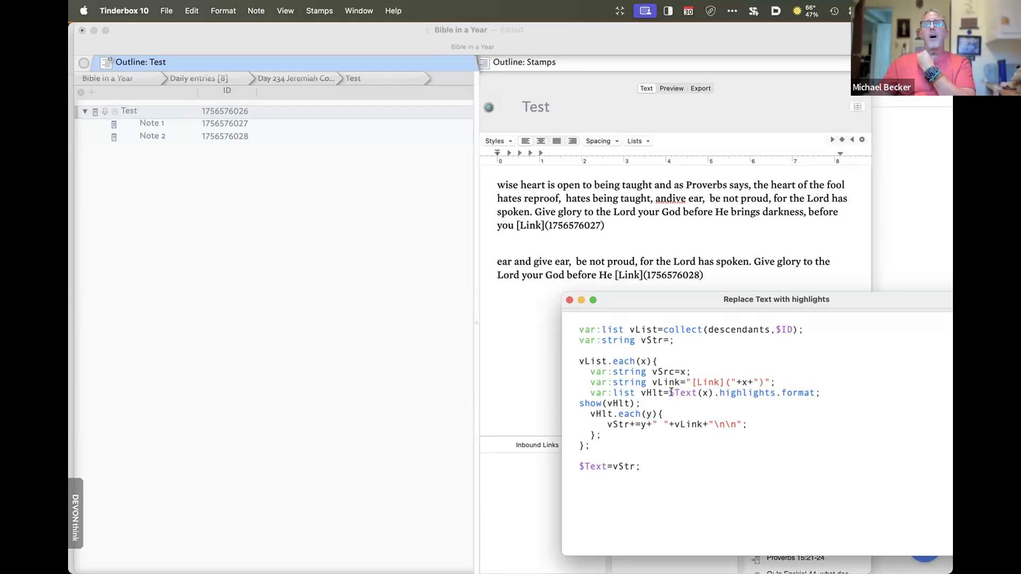
Reapply the Replace Text with highlights stamp to the Test note to watch the show output
right_click(194, 109)
mouse_move(253, 322)
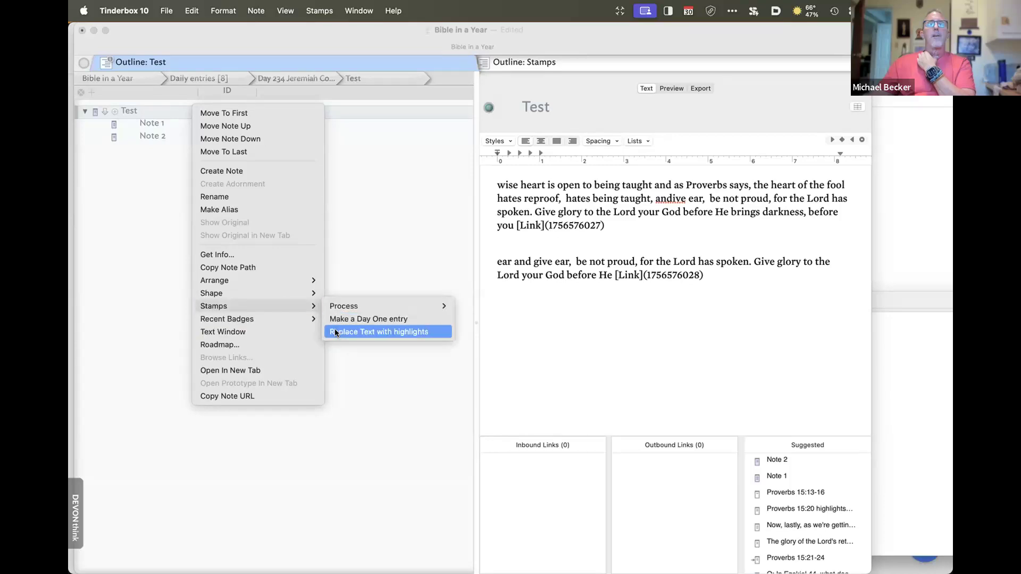
left_click(336, 332)
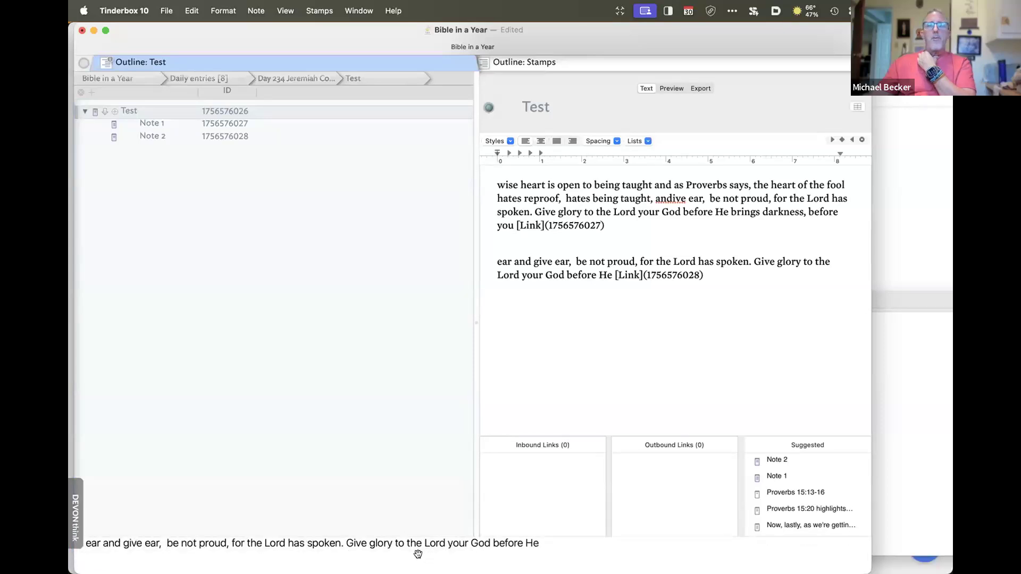
Extend the show call in the stamp code to show(vHlt,"red","white",1);
left_click(924, 366)
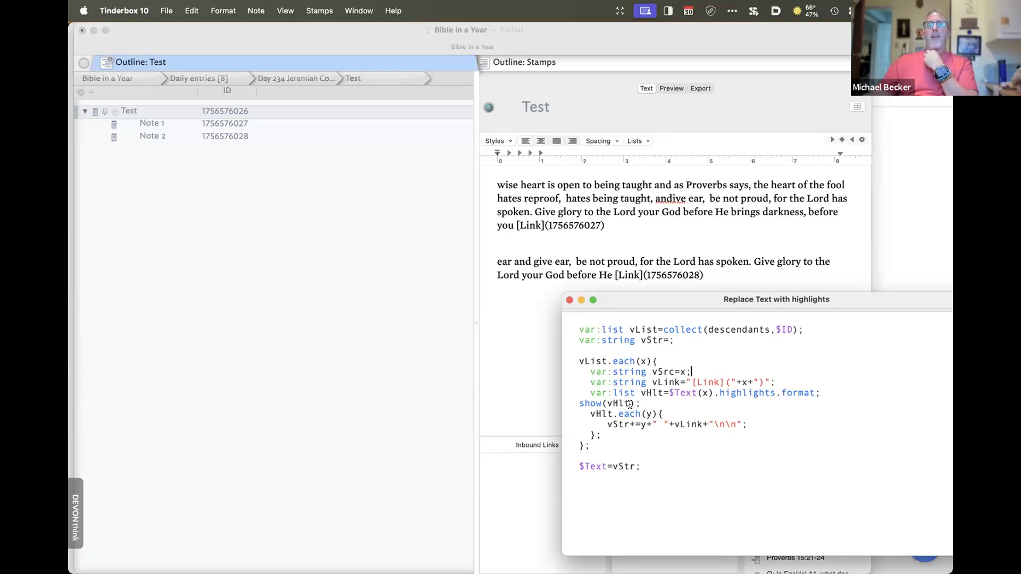
type(".")
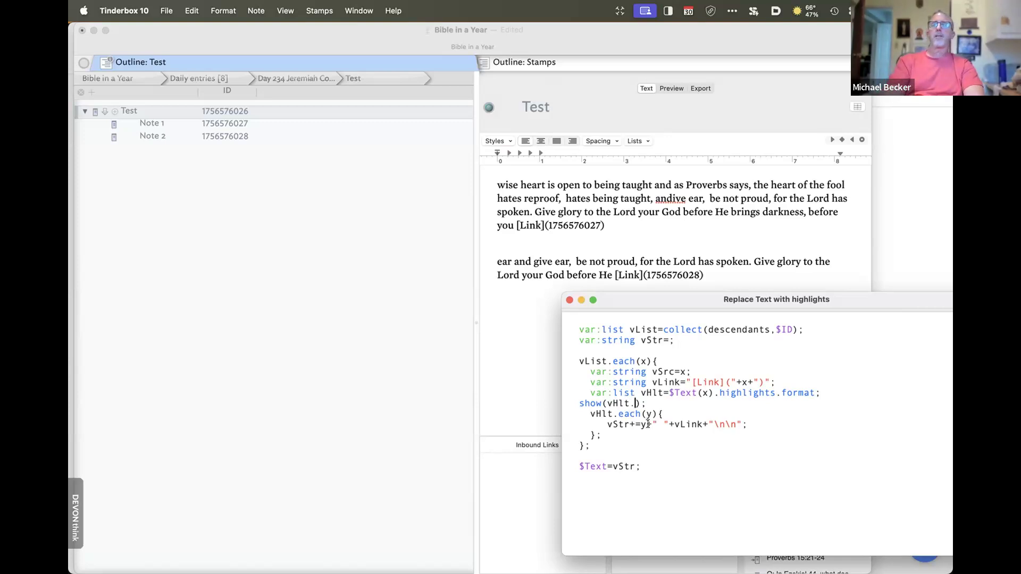
key("BackSpace")
type(",")
type("\"wh")
type("re")
type("d\",\"whi")
type("te\",1")
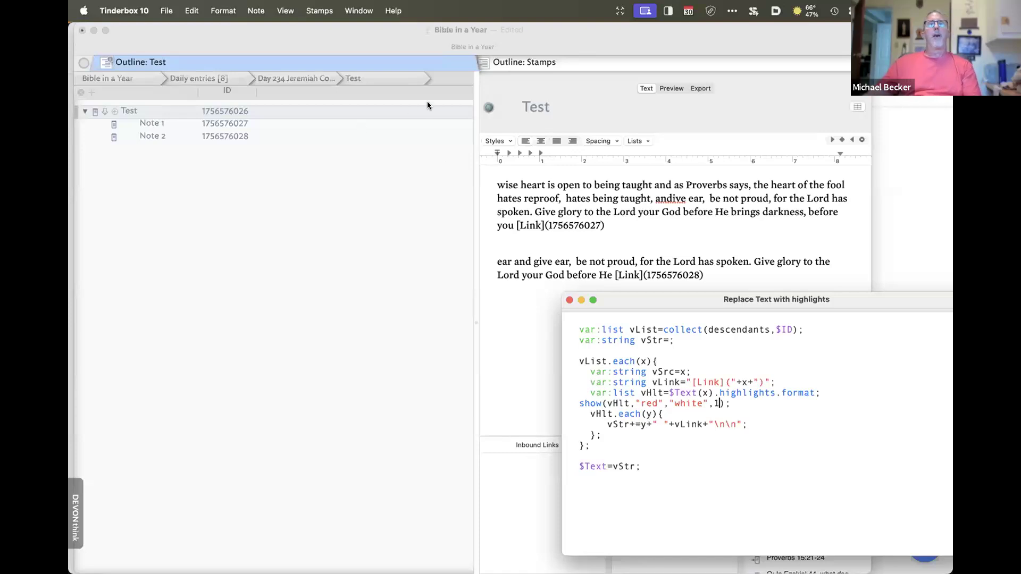
Apply the stamp with the red and white show settings to the Test note
right_click(271, 114)
mouse_move(349, 313)
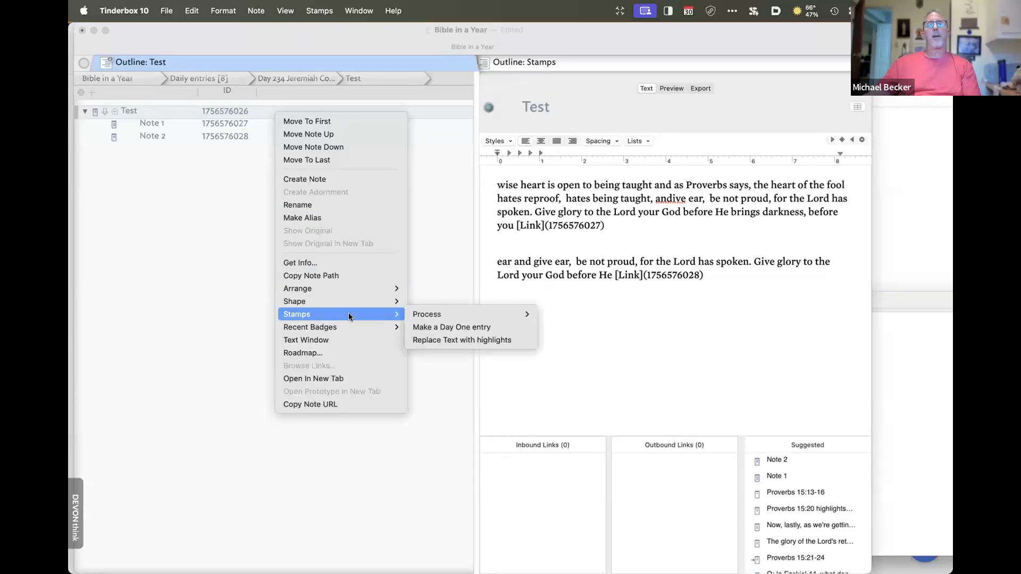
left_click(425, 340)
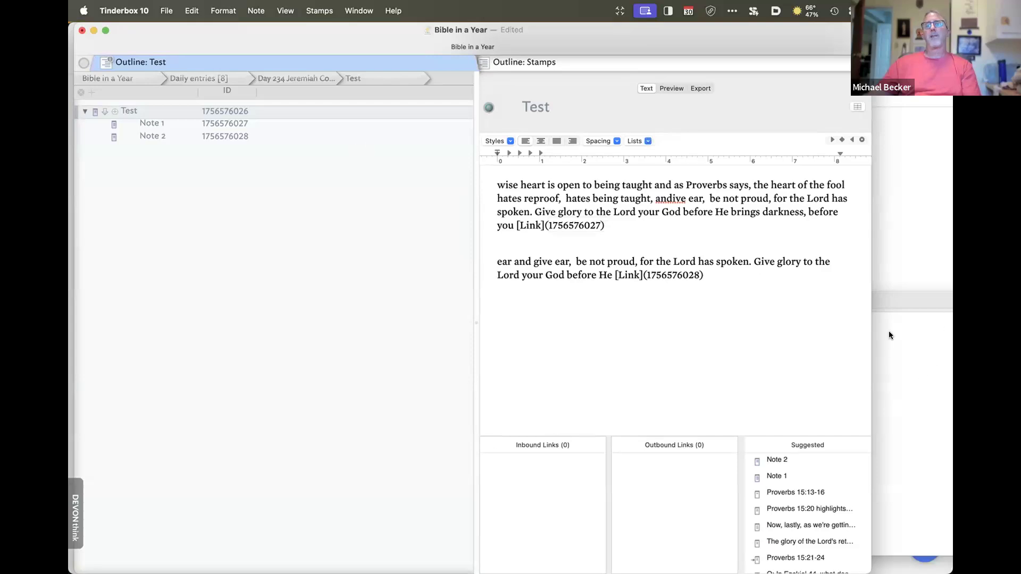
Edit the last argument of the show call and rerun the Replace Text with highlights stamp on the Test note
left_click(884, 310)
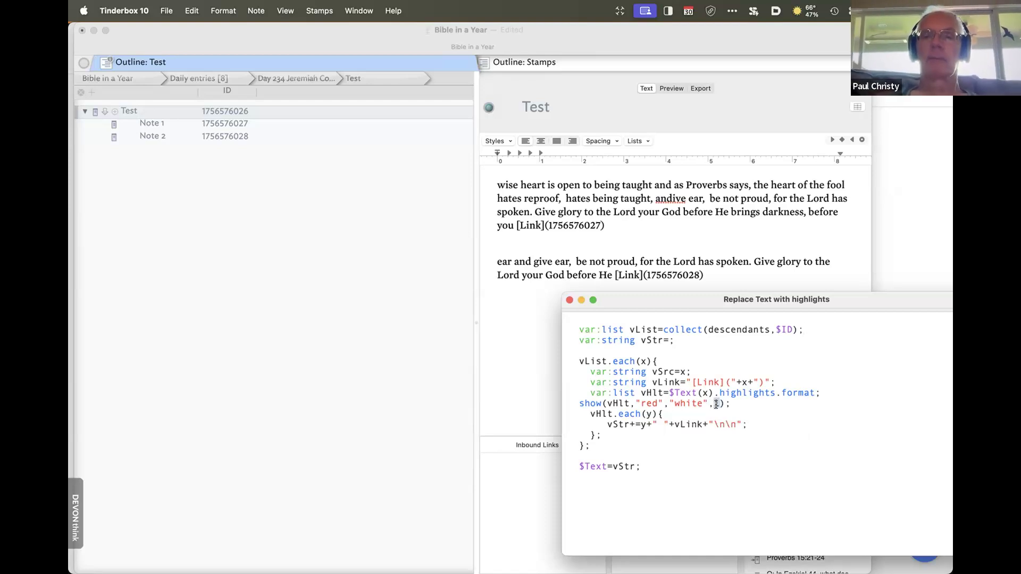
right_click(232, 110)
mouse_move(298, 326)
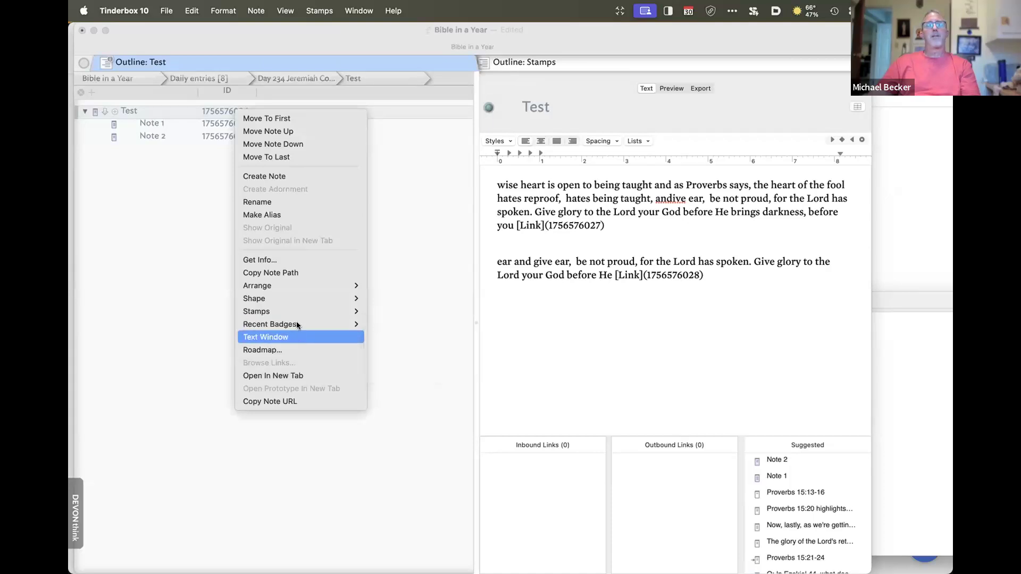
left_click(421, 338)
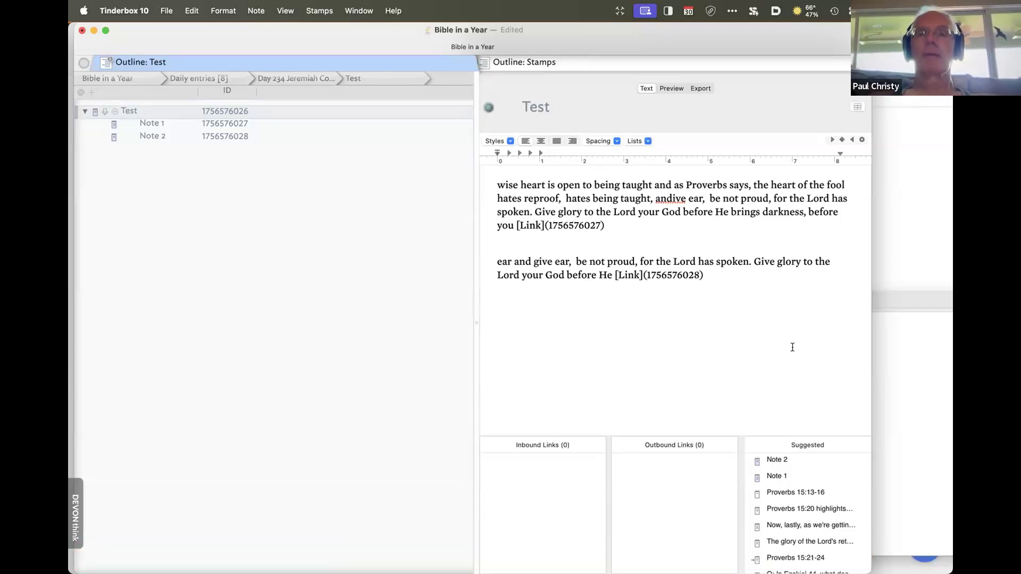
Set the show call's last argument to 3 and apply the Replace Text with highlights stamp to the Test note
left_click(917, 316)
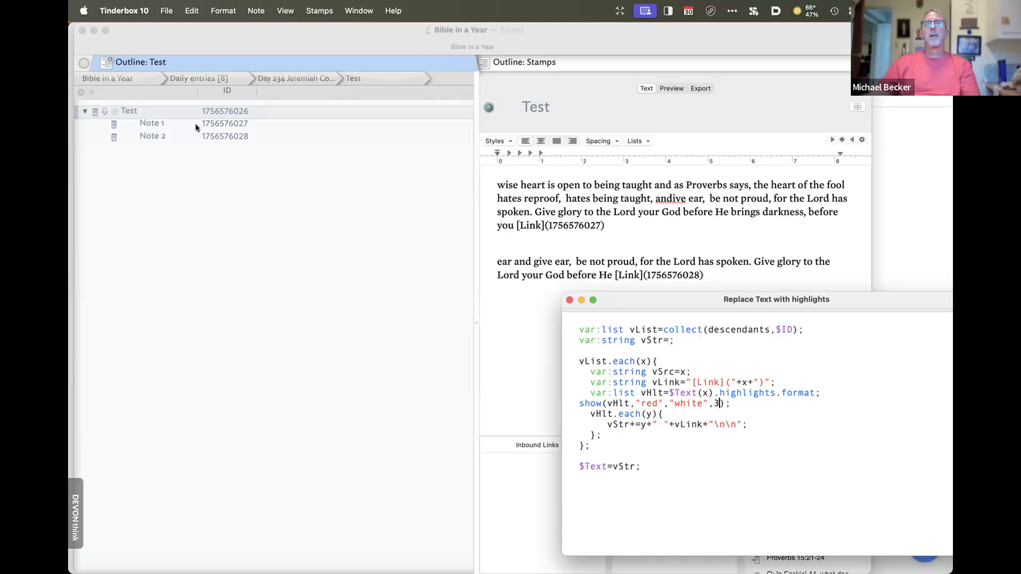
right_click(254, 108)
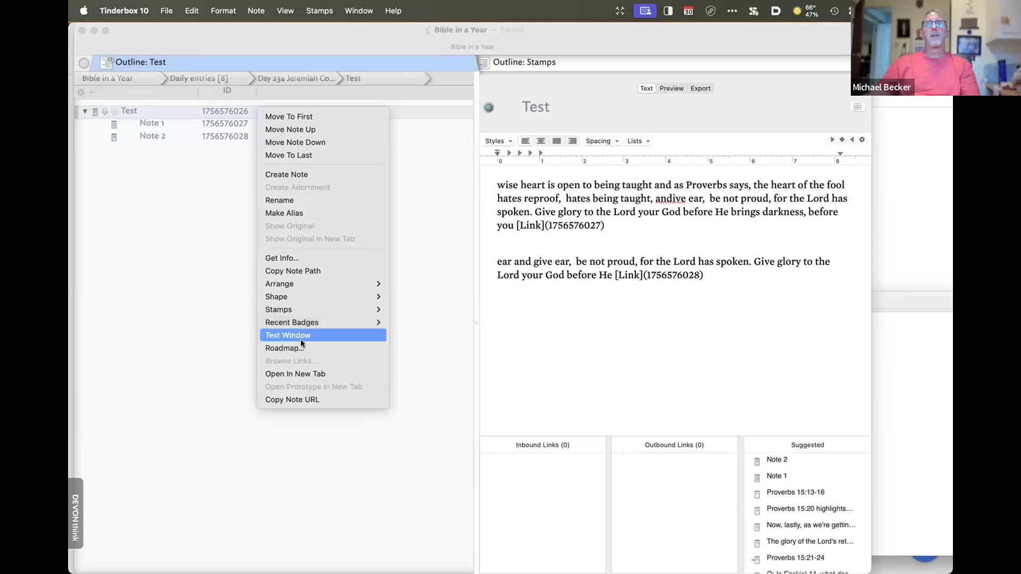
mouse_move(351, 308)
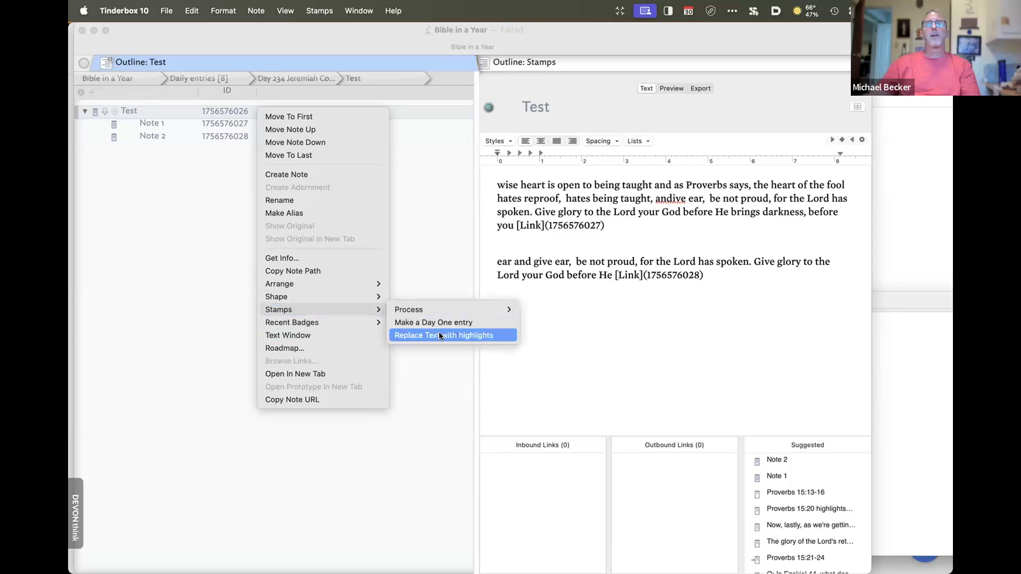
left_click(439, 335)
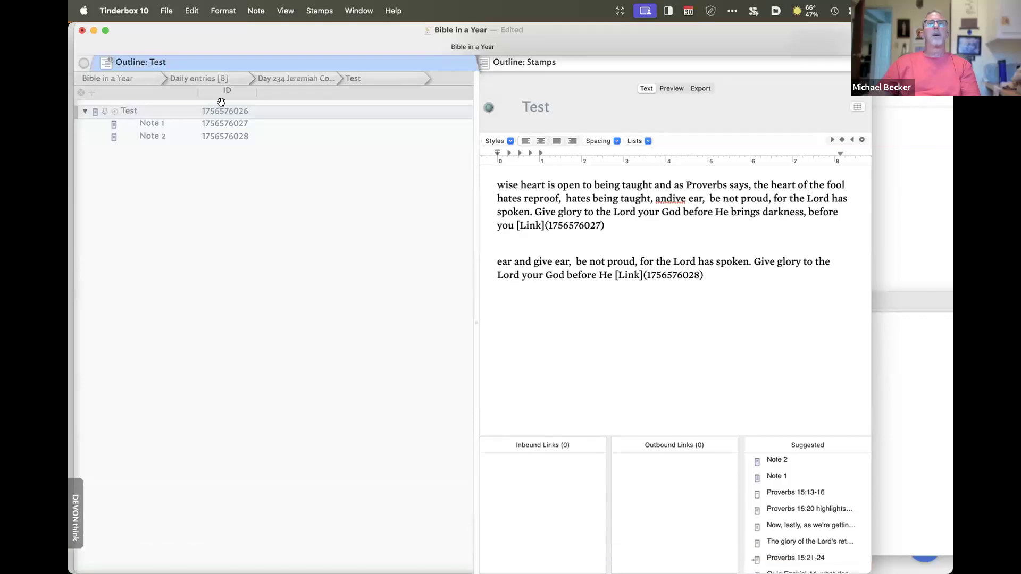
Compare the highlighted passages in Note 1 and Note 2 against the text collected in the Test note
left_click(223, 126)
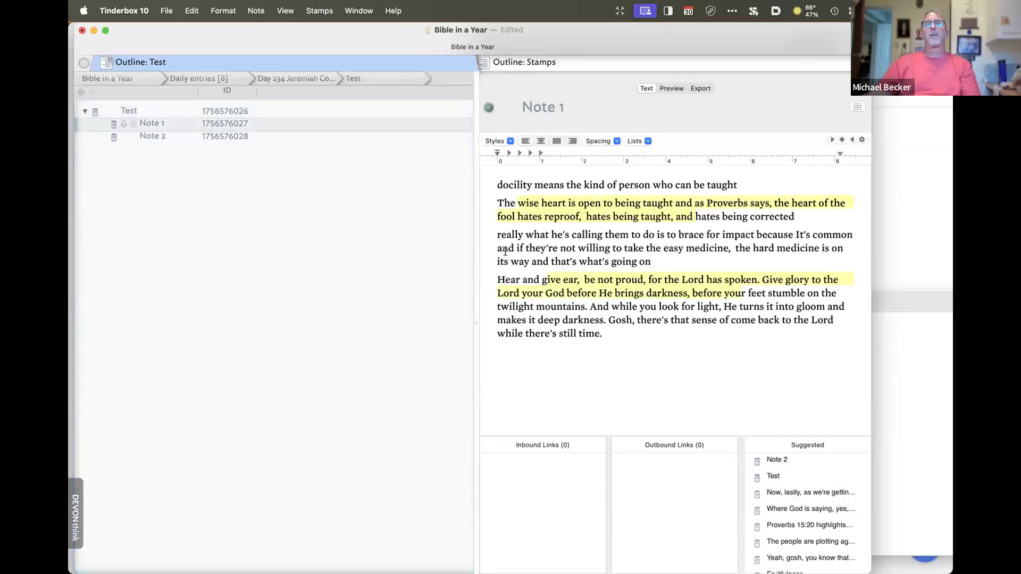
left_click(237, 138)
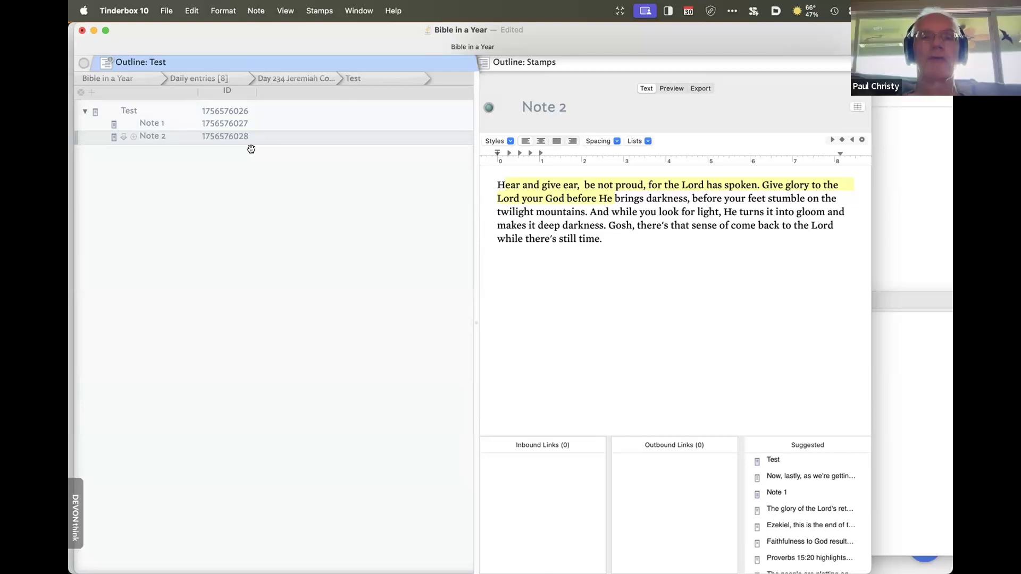
left_click(211, 122)
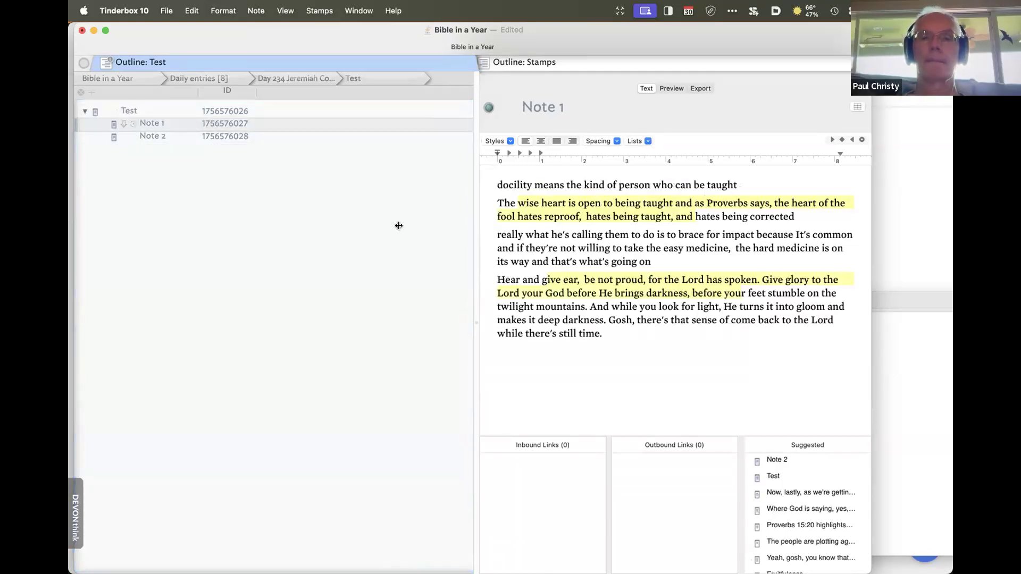
left_click(243, 136)
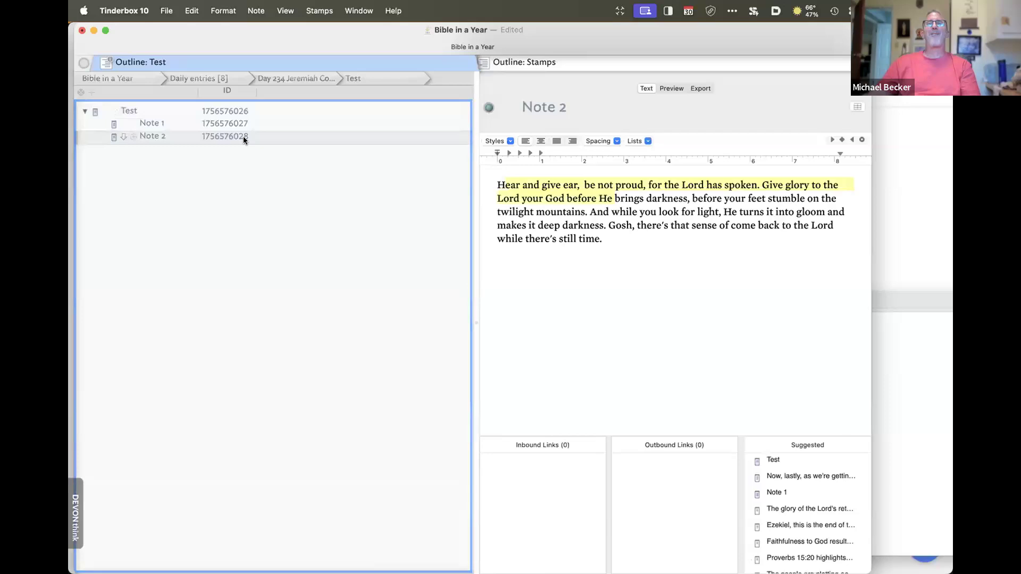
Reapply the yellow highlight to the opening passage of Note 2, from "ear and give ear" through "before He"
left_click_drag(616, 197, 498, 184)
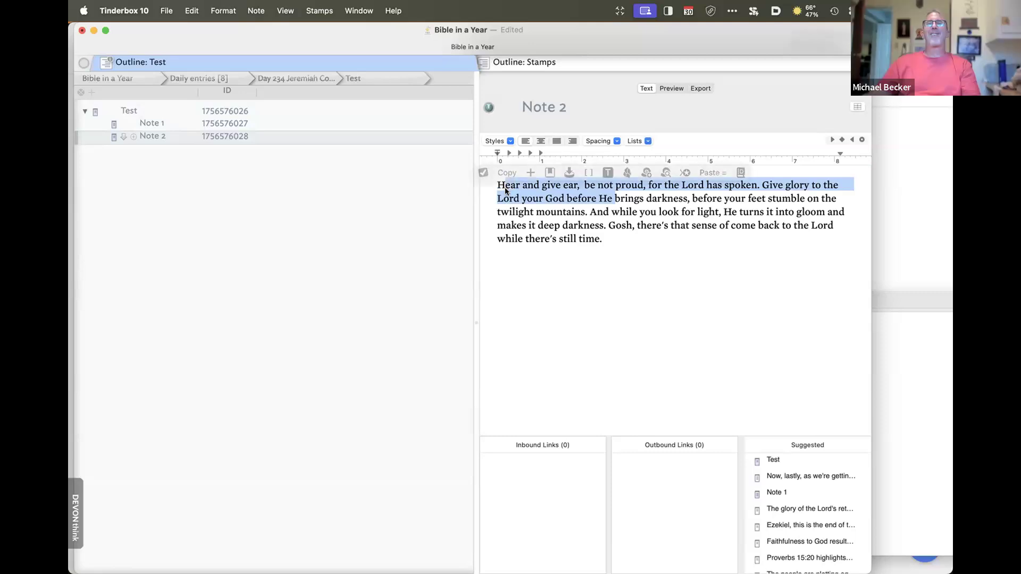
right_click(506, 188)
mouse_move(570, 401)
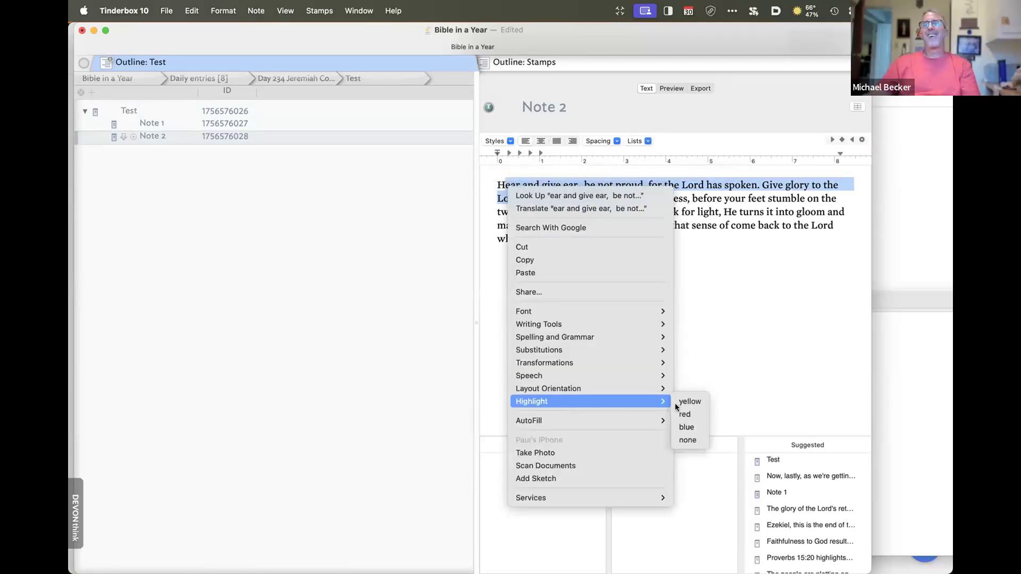
left_click(684, 402)
left_click(700, 283)
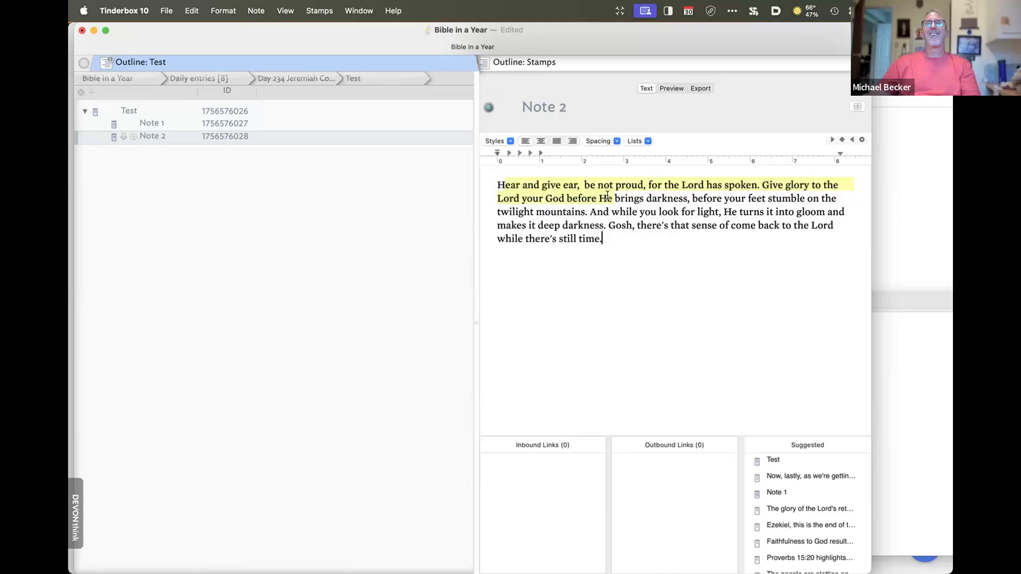
Delete Note 2's opening passage through "before He" and highlight "ou look for light, He turns it i" in yellow
left_click_drag(614, 198, 451, 168)
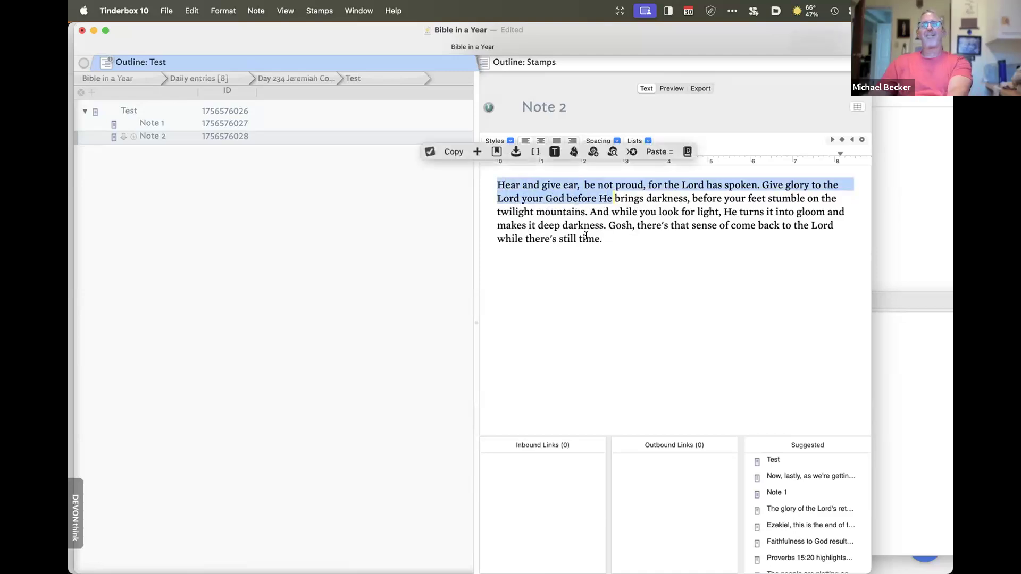
key("BackSpace")
left_click_drag(530, 198, 665, 199)
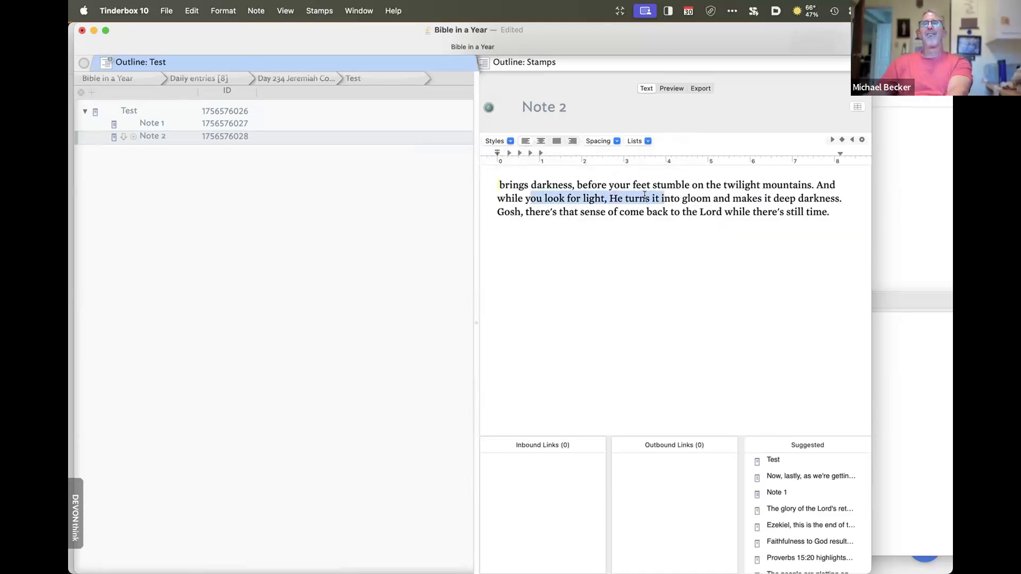
right_click(644, 197)
mouse_move(691, 409)
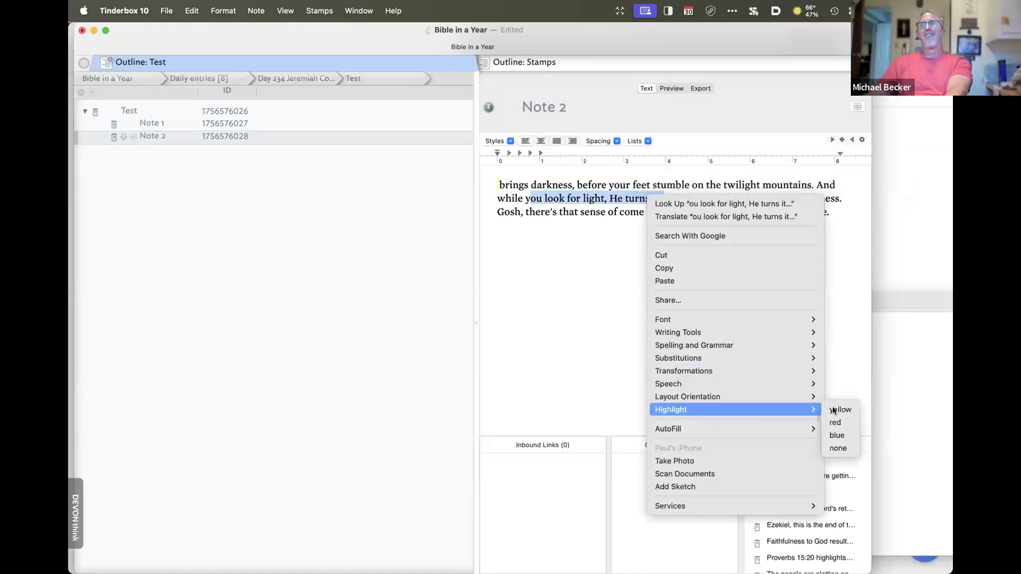
left_click(835, 410)
left_click(565, 328)
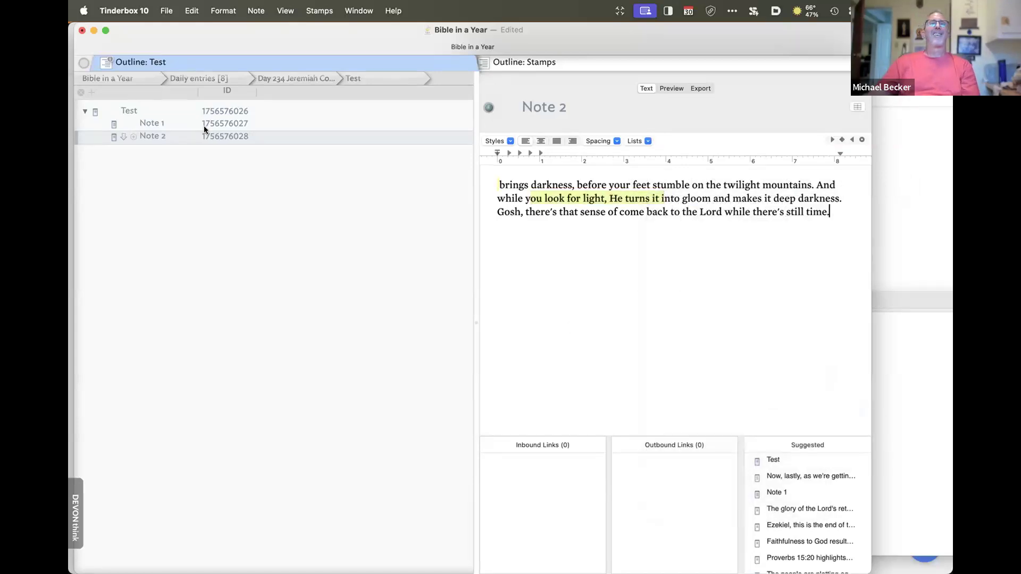
Apply the Replace Text with highlights stamp to the Test note to collect Note 2's new highlight
left_click(206, 113)
right_click(224, 110)
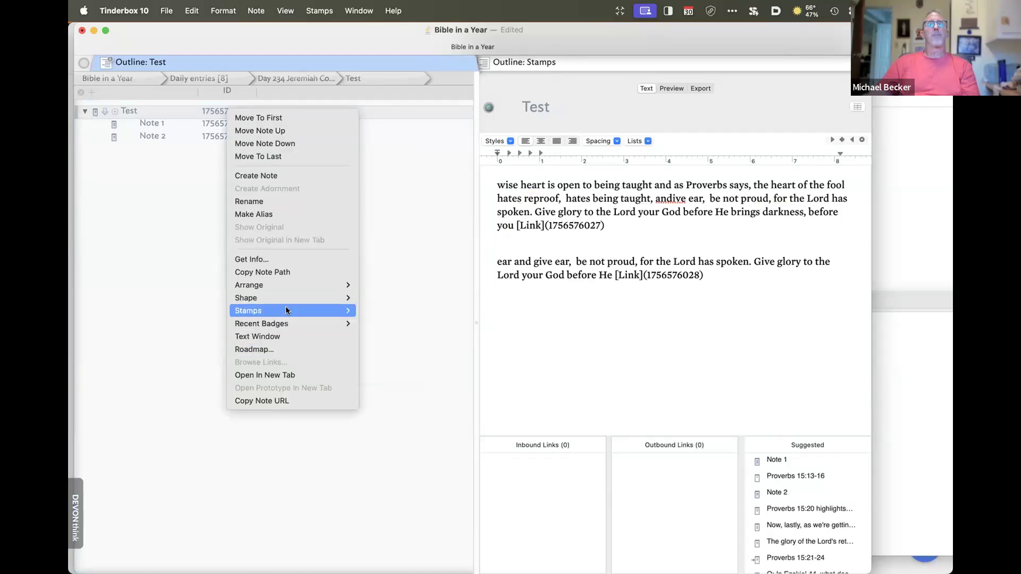
mouse_move(286, 310)
left_click(379, 332)
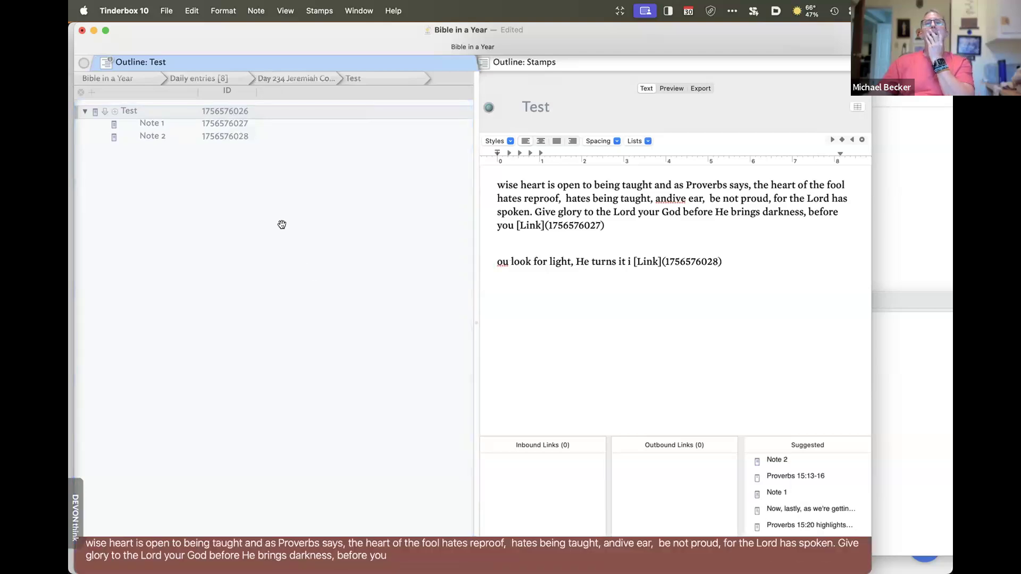
Check the highlights in Note 1 and bring up the Replace Text with highlights stamp code for review
left_click(197, 126)
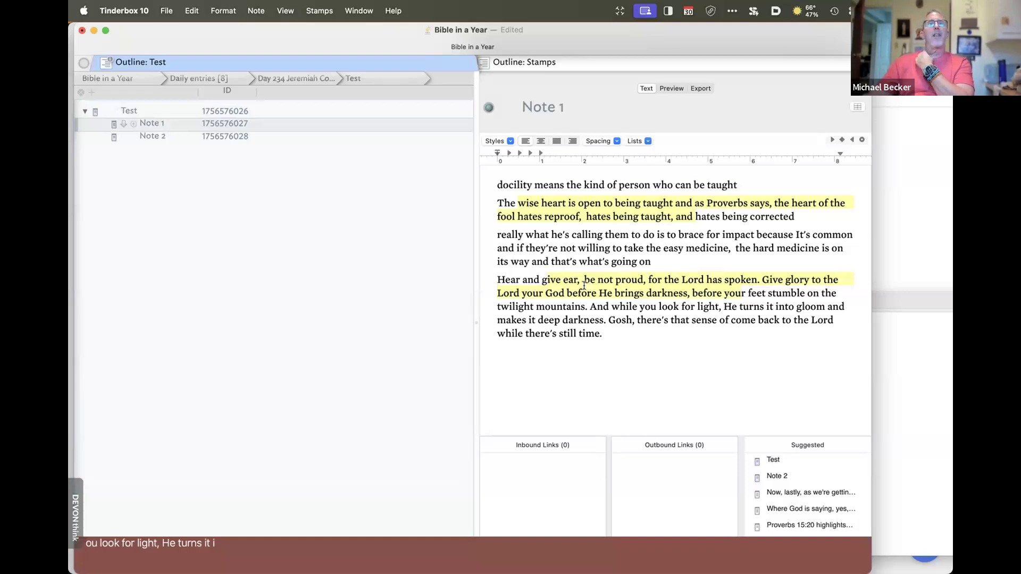
left_click(880, 280)
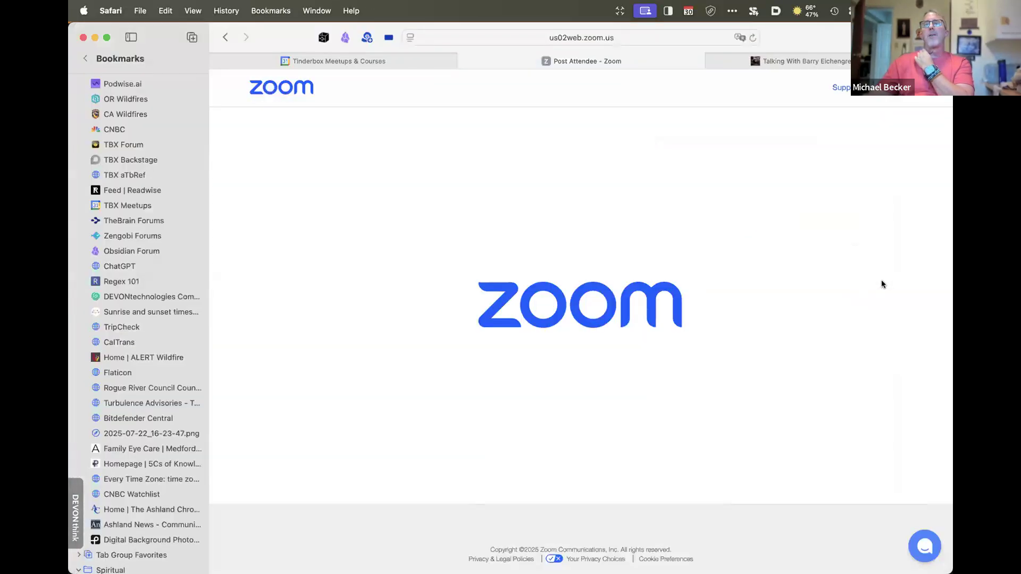
left_click_drag(218, 29, 255, 140)
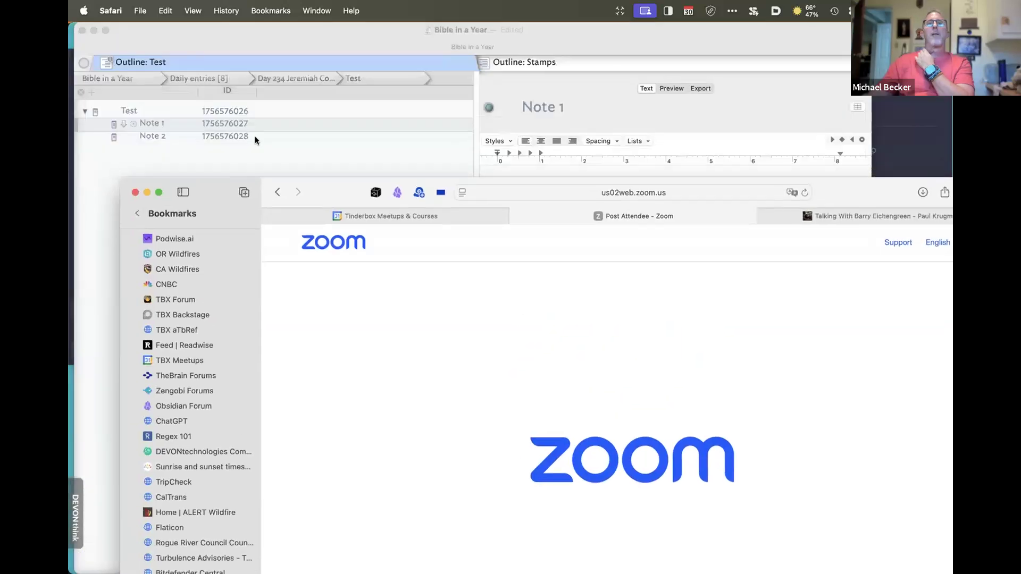
left_click(676, 146)
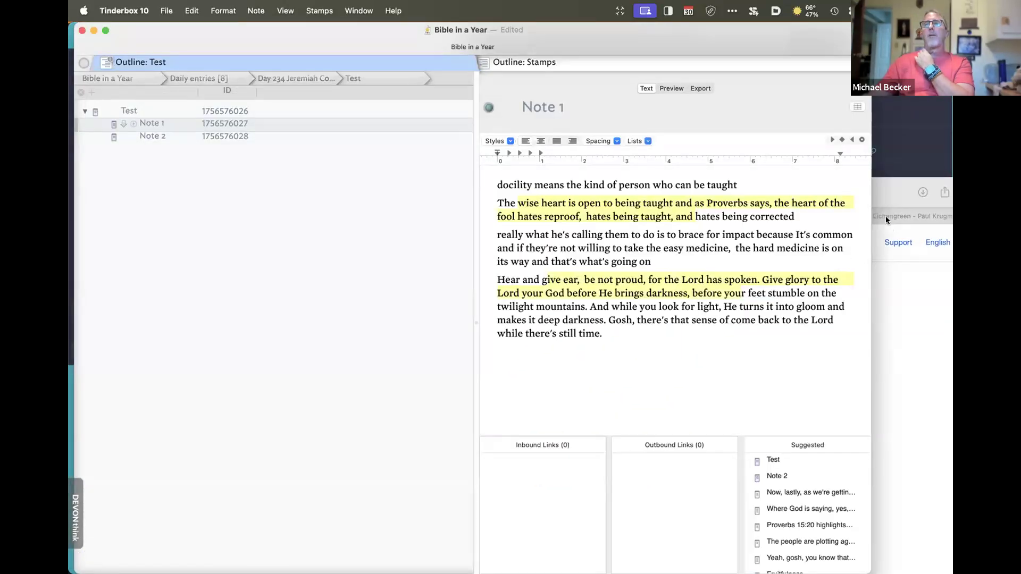
left_click(351, 9)
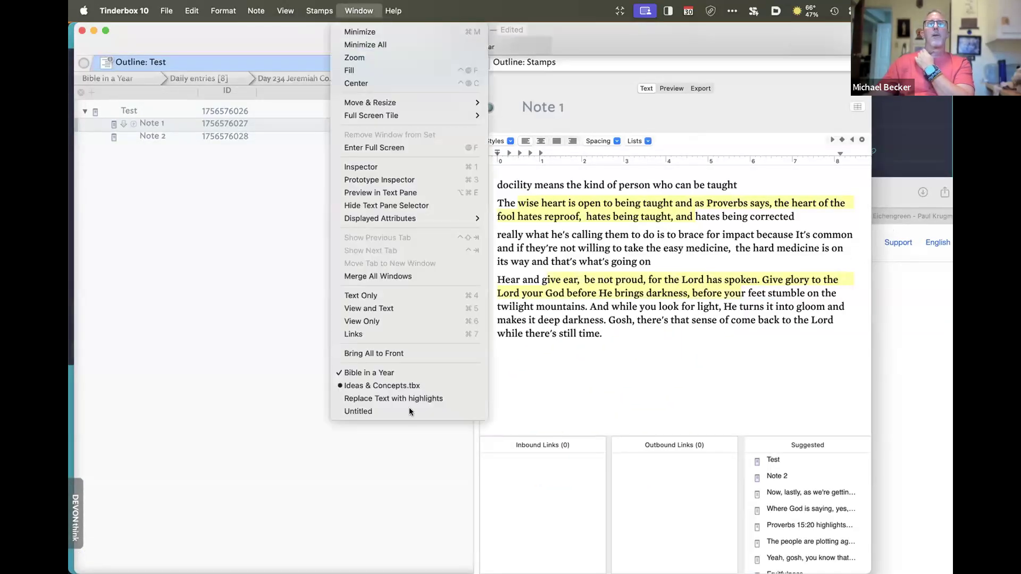
key("Return")
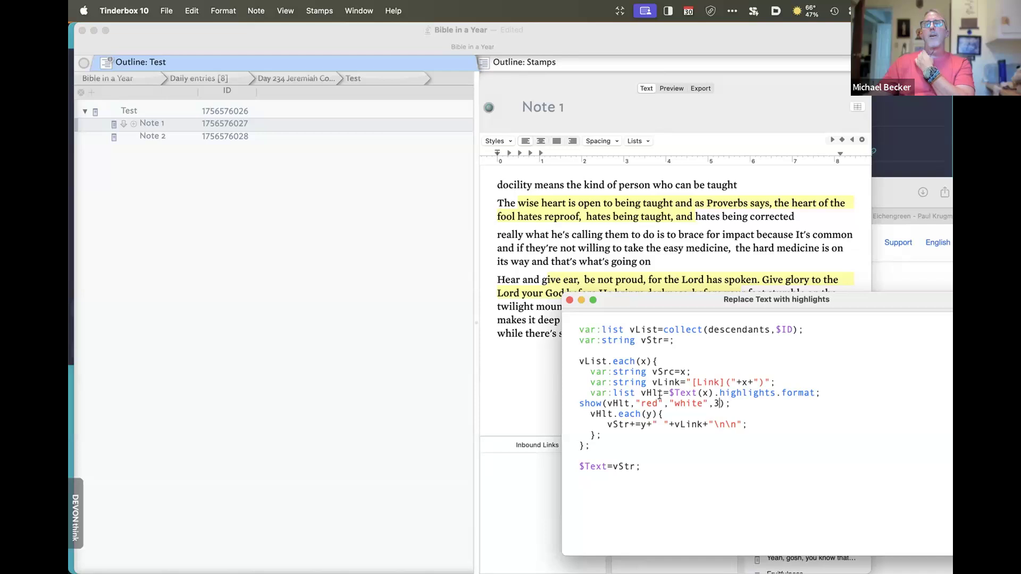
Return to the outline and review the highlighted passages of Note 2 and Note 1
left_click(213, 135)
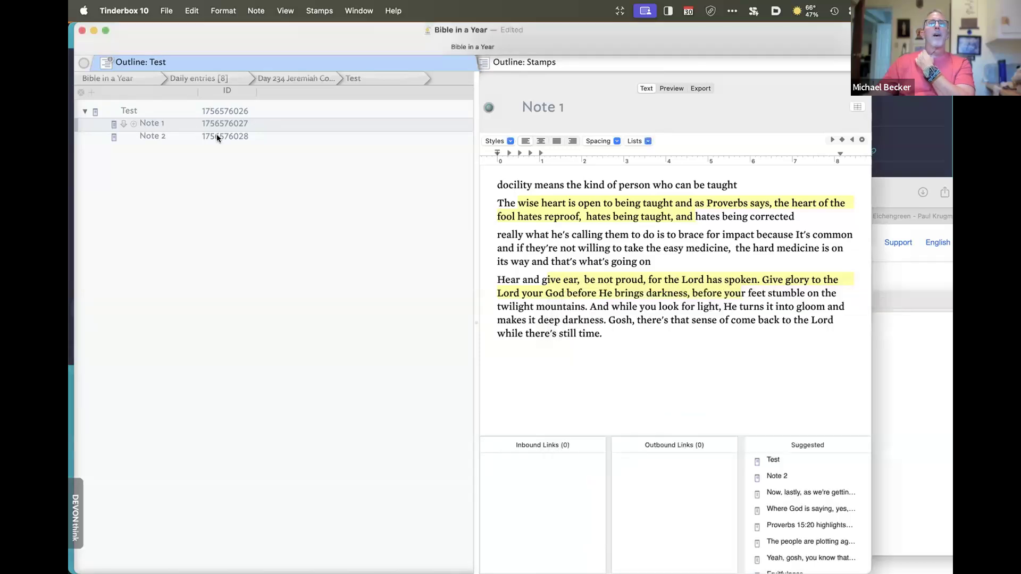
left_click(222, 137)
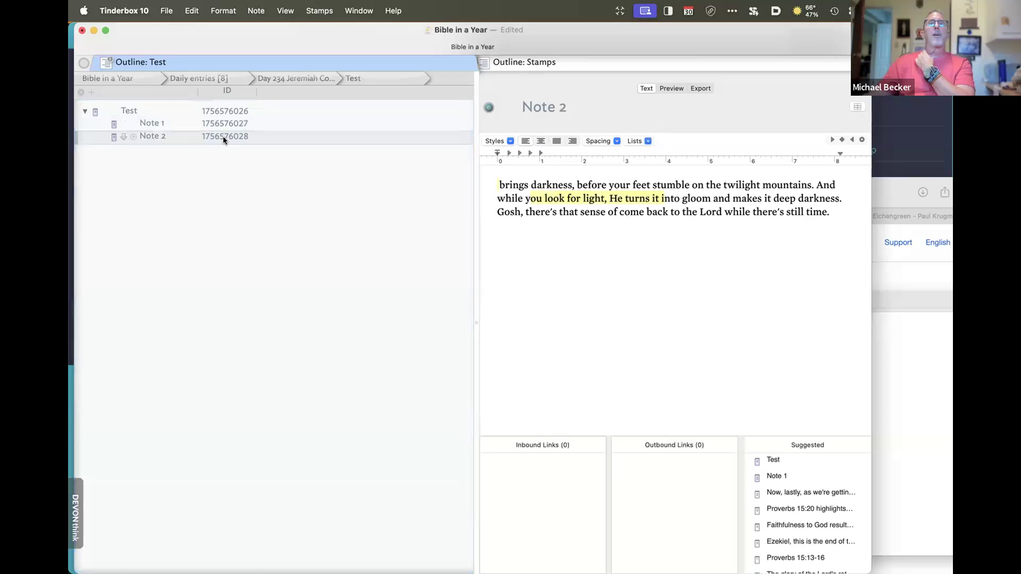
left_click(248, 125)
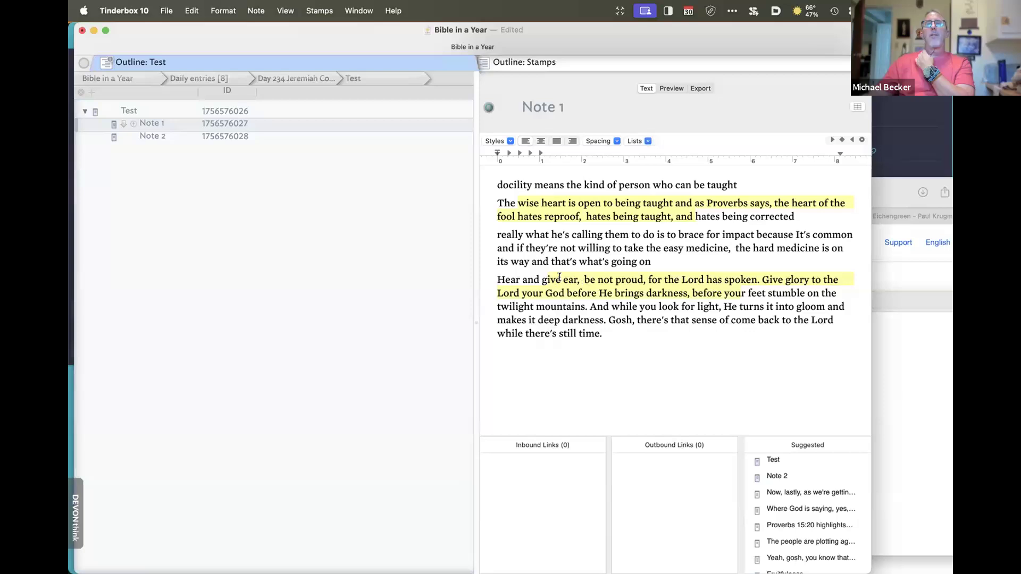
Run the Replace Text with highlights stamp on the Test note again and recheck the highlights in both child notes
left_click(243, 110)
right_click(245, 110)
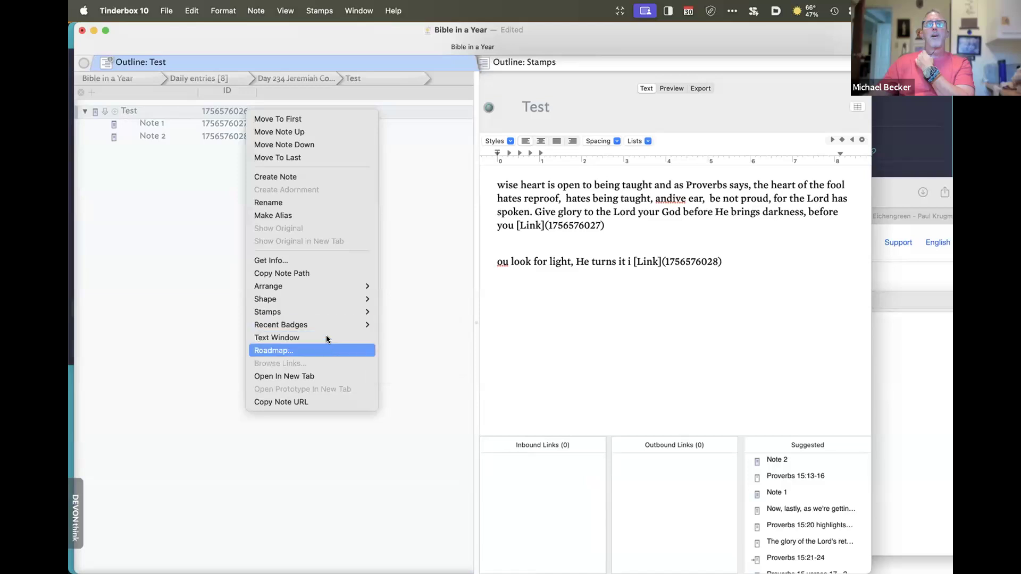
mouse_move(323, 319)
mouse_move(362, 313)
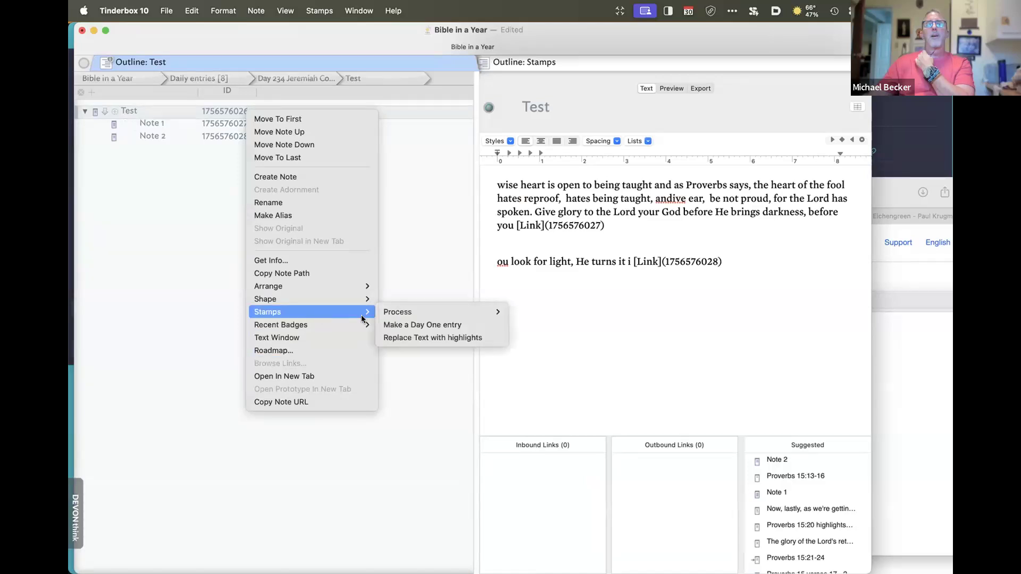
left_click(416, 336)
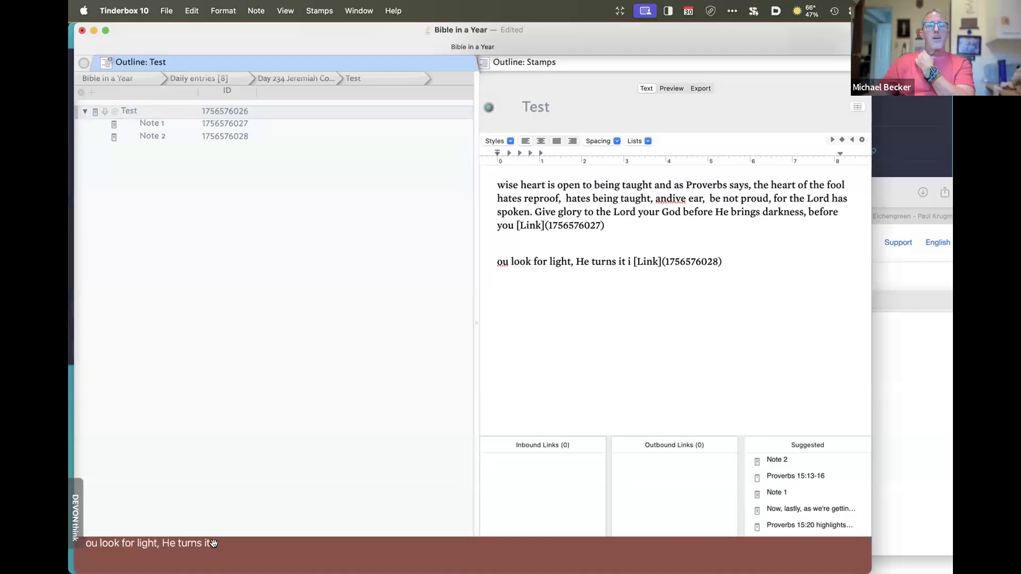
left_click(222, 130)
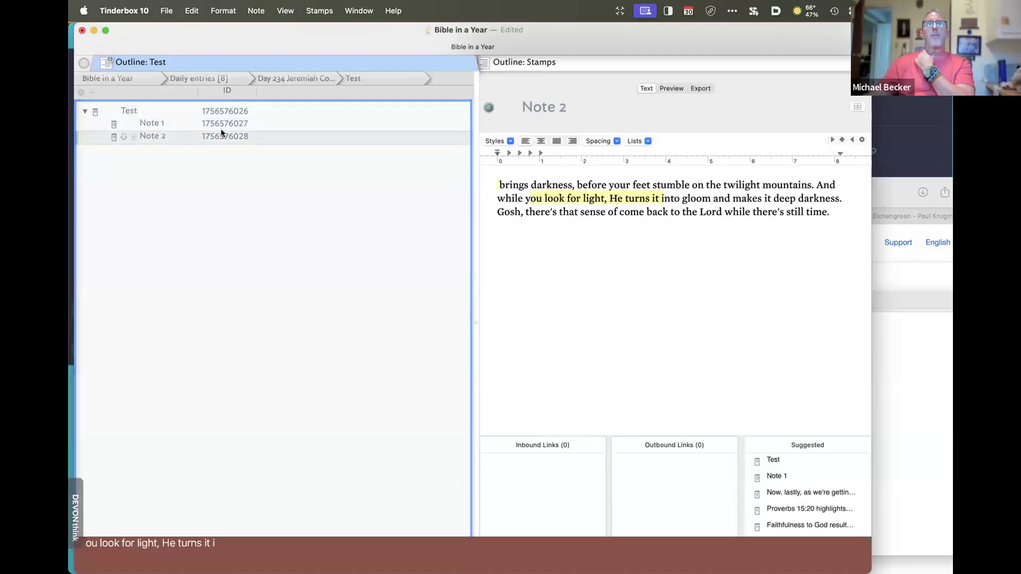
left_click(220, 126)
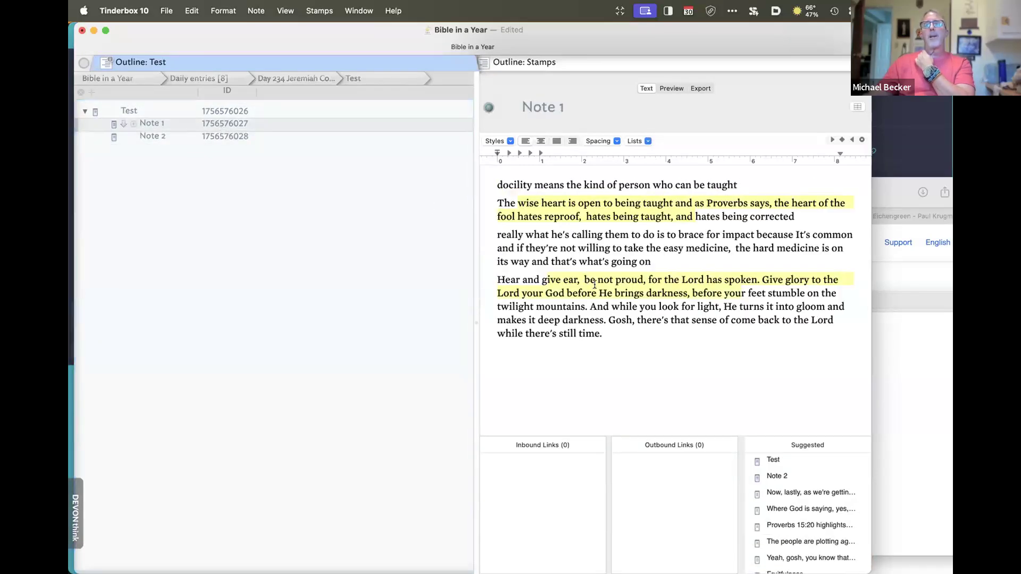
left_click(854, 101)
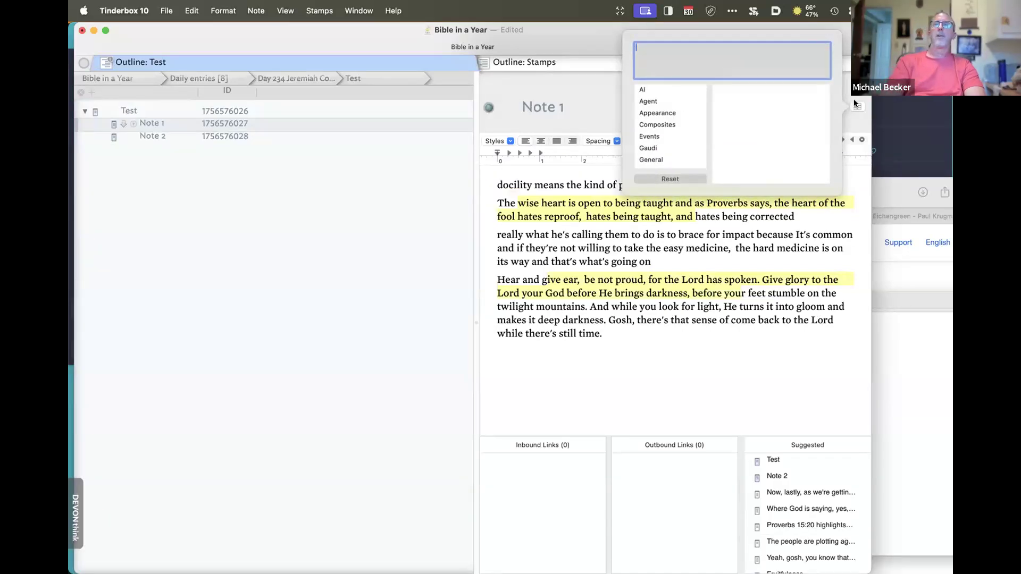
type("list")
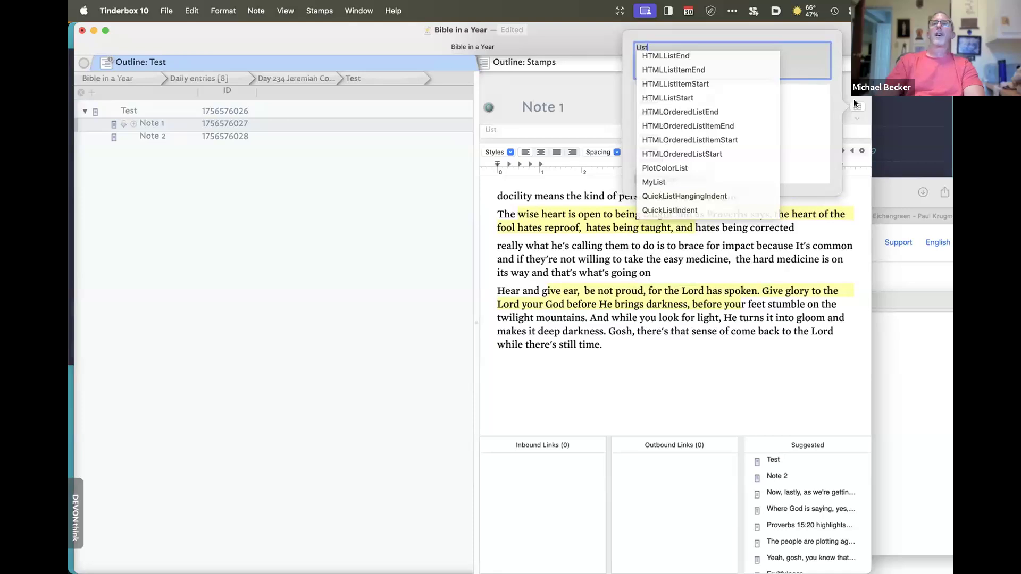
key("Return")
key("Return")
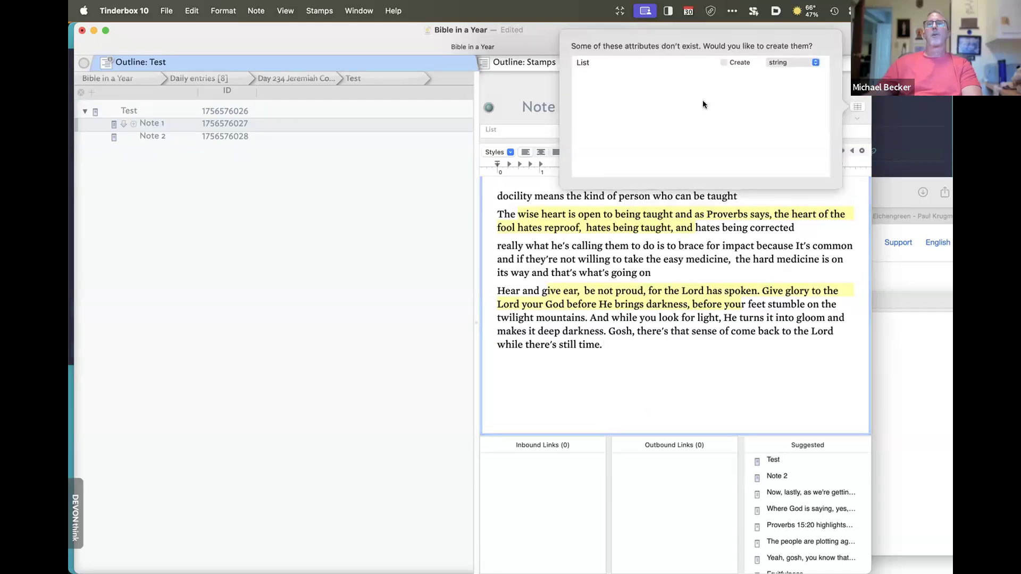
left_click(660, 344)
Add MyList as a displayed attribute of Note 1
left_click(857, 106)
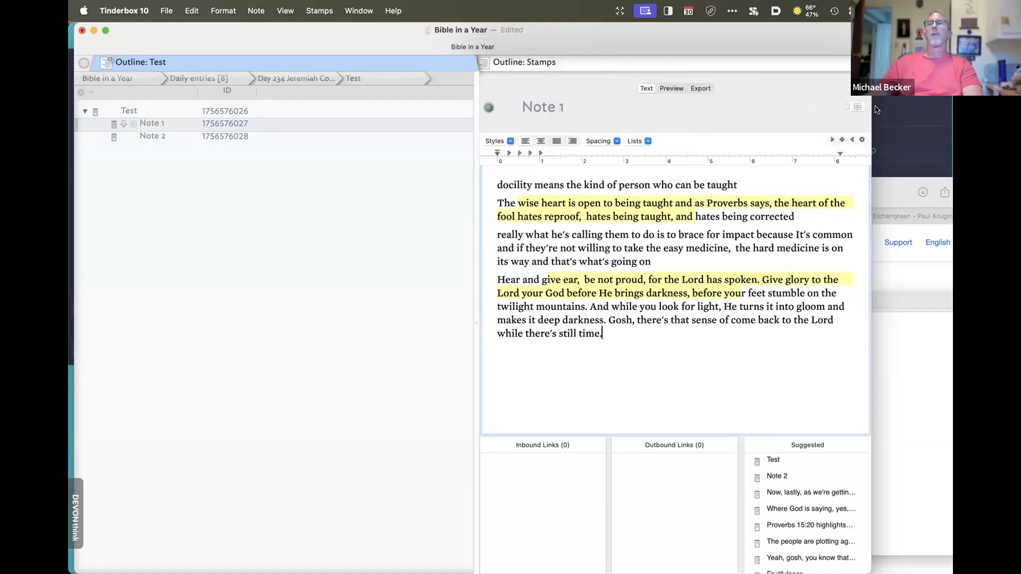
type("MyLiust")
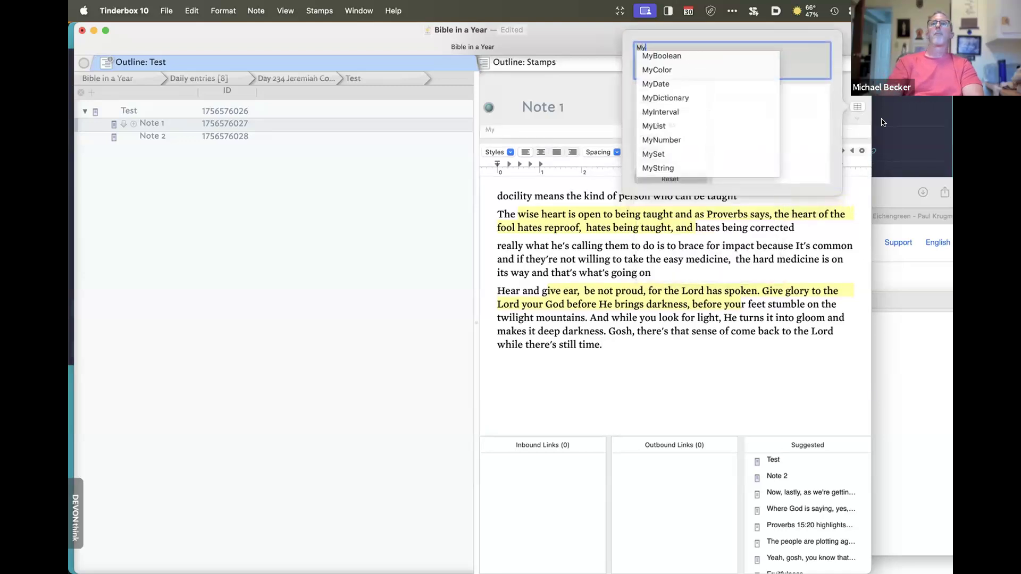
key("BackSpace")
key("BackSpace")
key("BackSpace")
type("s")
left_click(675, 55)
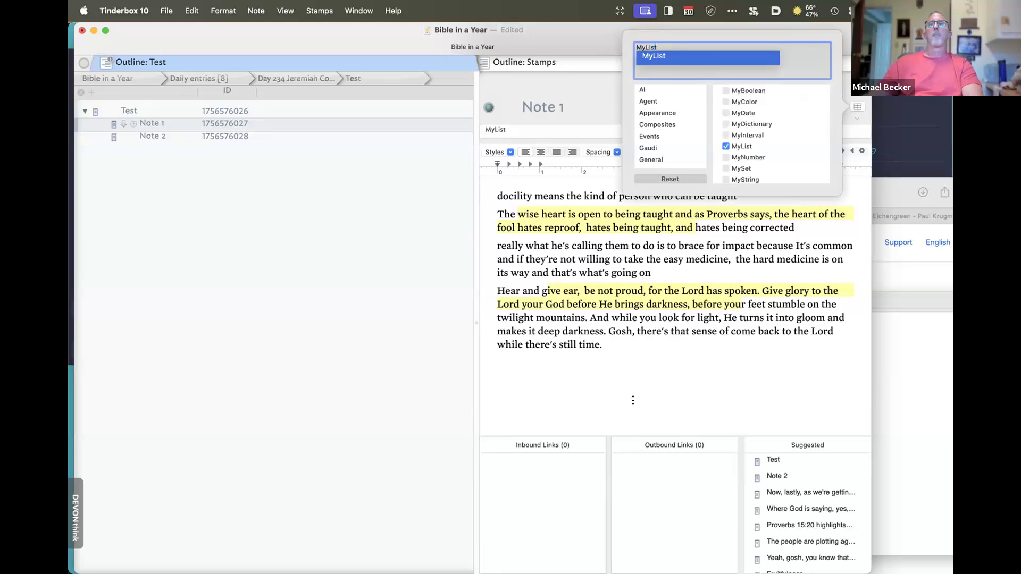
left_click(631, 400)
Create a new stamp in the document's stamp list
key("super+2")
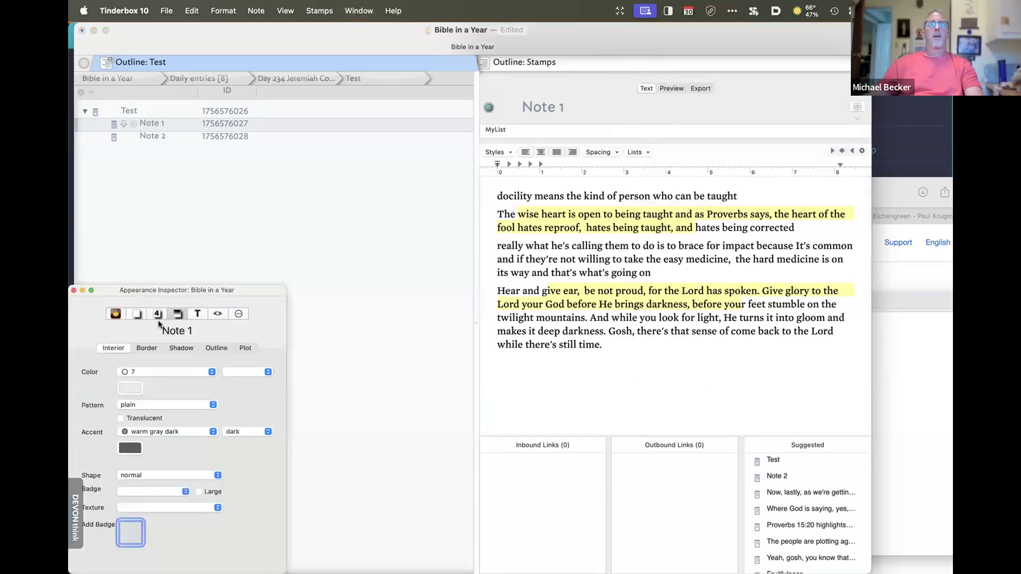
left_click_drag(166, 342, 801, 317)
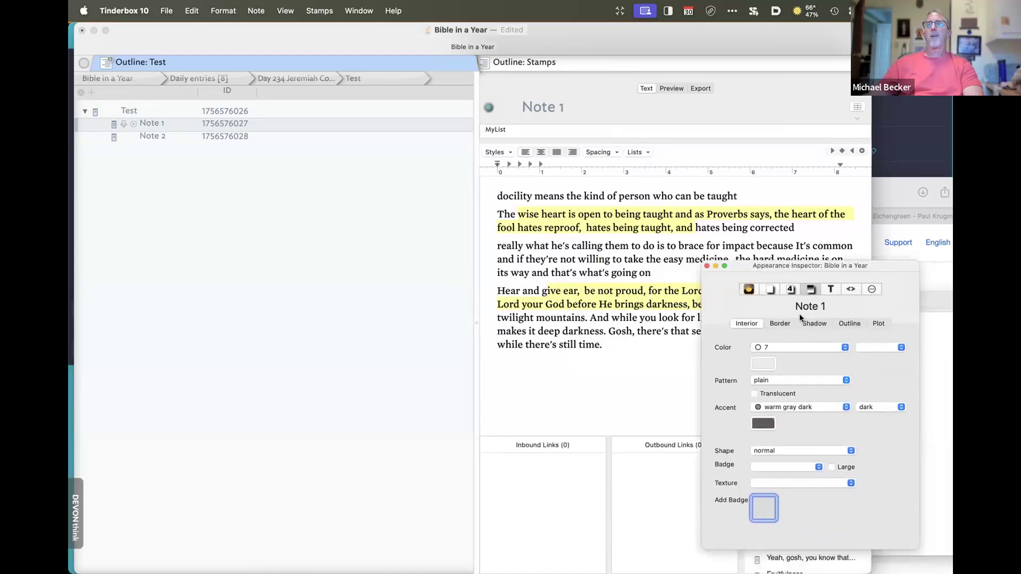
left_click(849, 288)
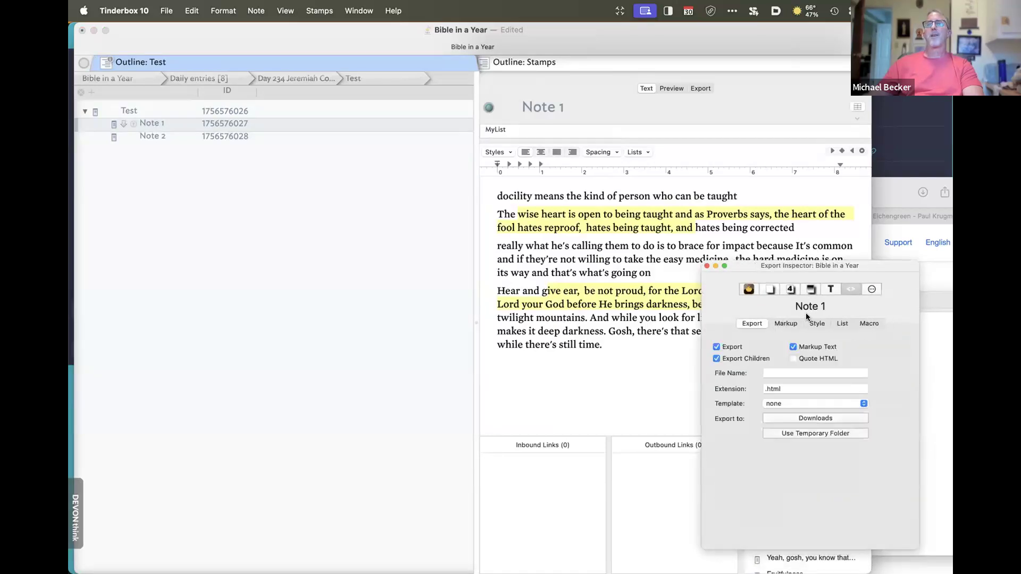
left_click(769, 289)
left_click(867, 323)
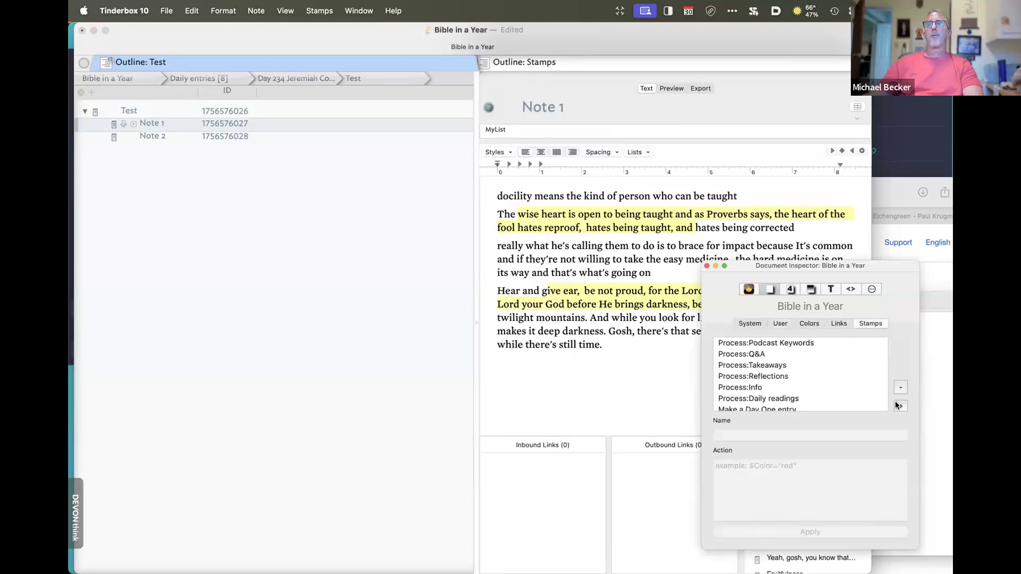
left_click(896, 405)
Set the new stamp's action to $MyList=$Text.highlights("yellow"); and apply it to Note 1
left_click(802, 484)
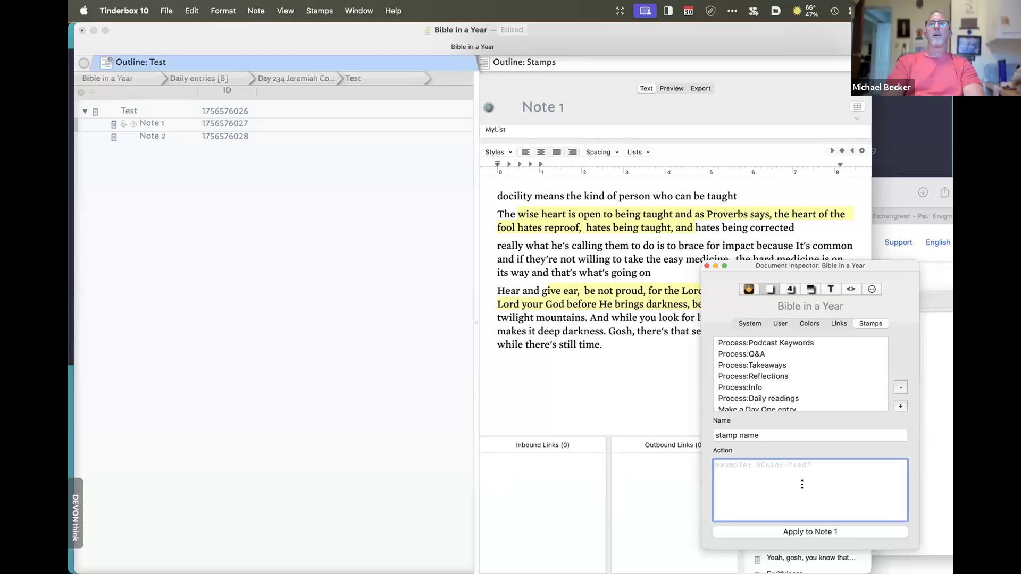
type("$MyLis")
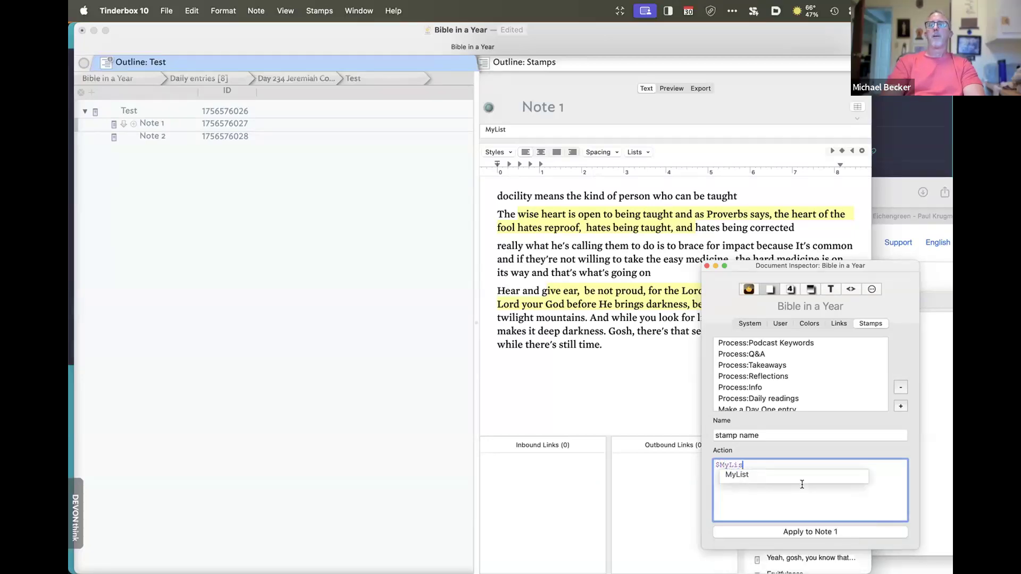
type("t=")
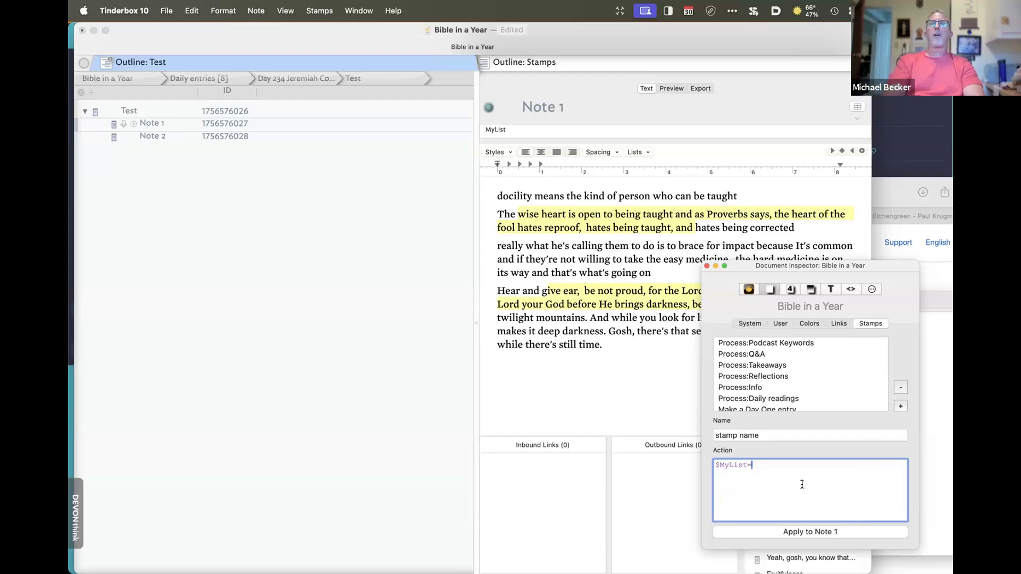
type("$TRext")
key("BackSpace")
key("BackSpace")
key("BackSpace")
type("ext.high")
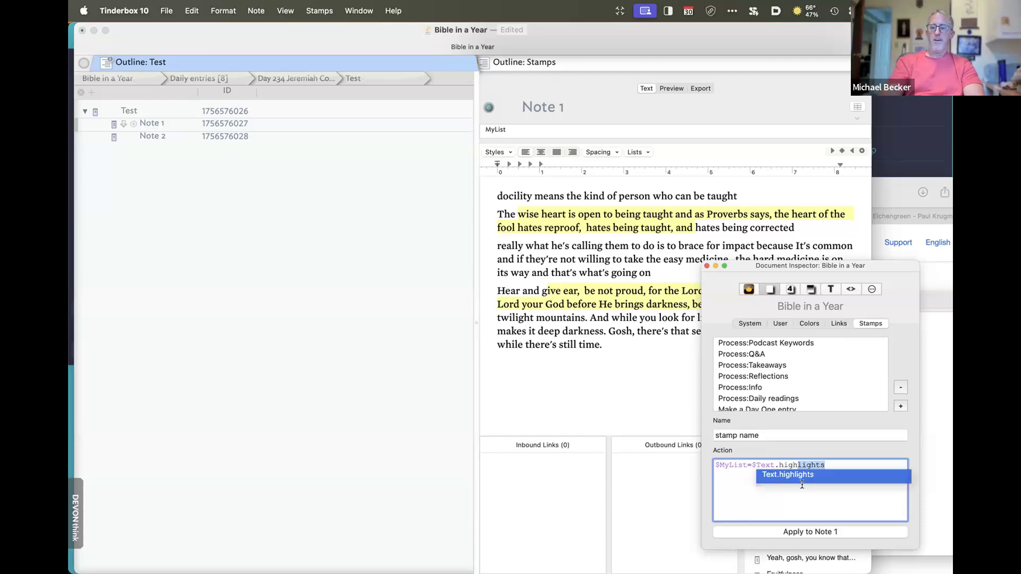
key("Return")
type("(")
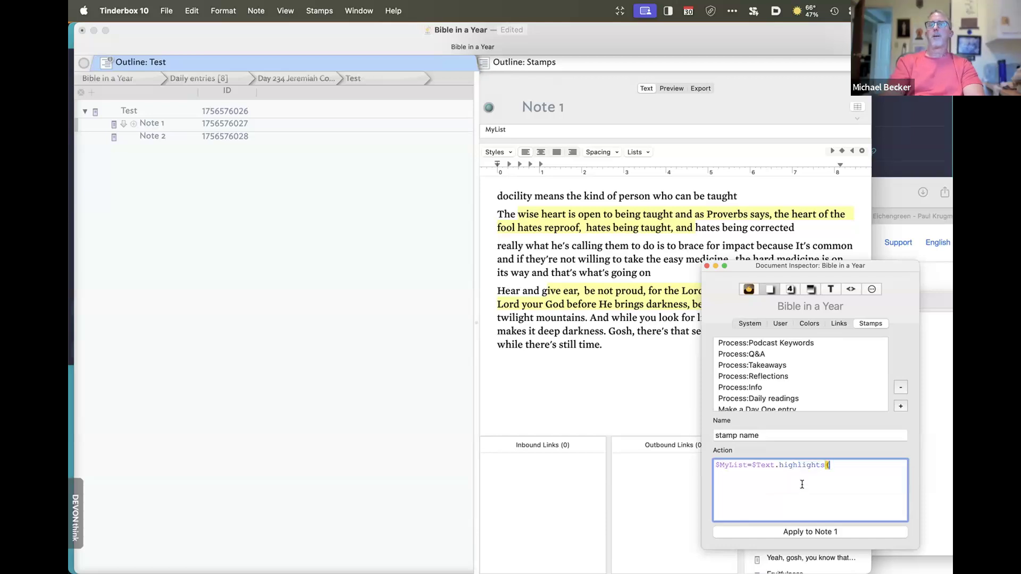
type("\"yellow\");")
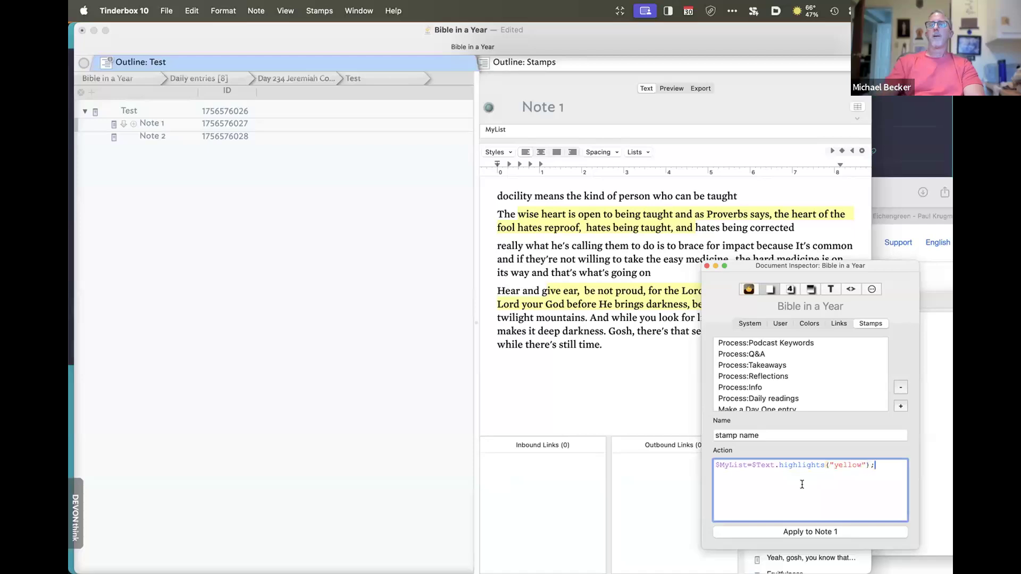
left_click(809, 533)
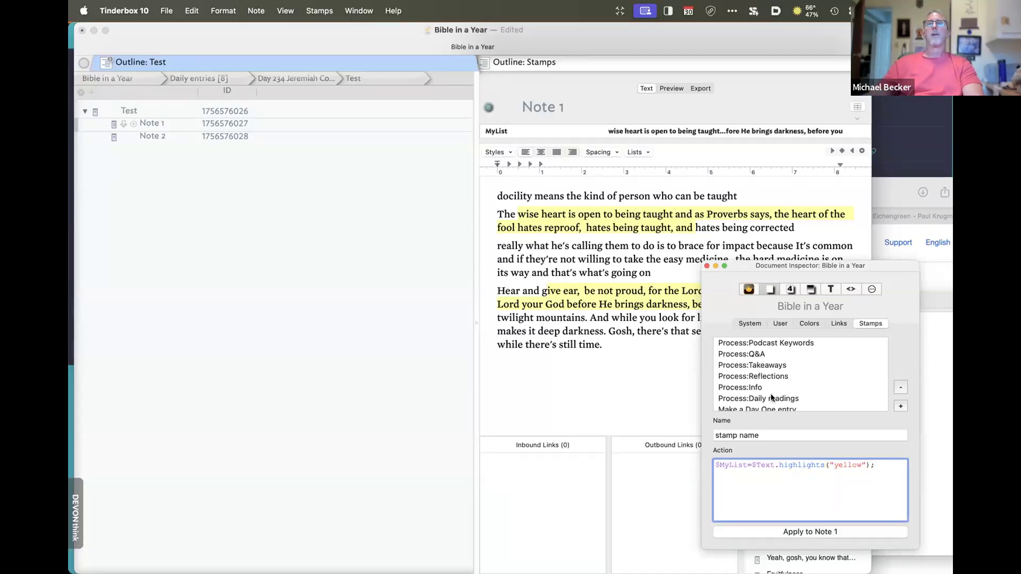
Paste the MyList value below Note 1's last paragraph to inspect its items, and delete the pasted text
left_click(729, 129)
left_click(582, 362)
key("Return")
key("Return")
key("super+v")
left_click_drag(739, 268, 851, 318)
left_click_drag(675, 395, 690, 418)
left_click_drag(629, 418, 492, 375)
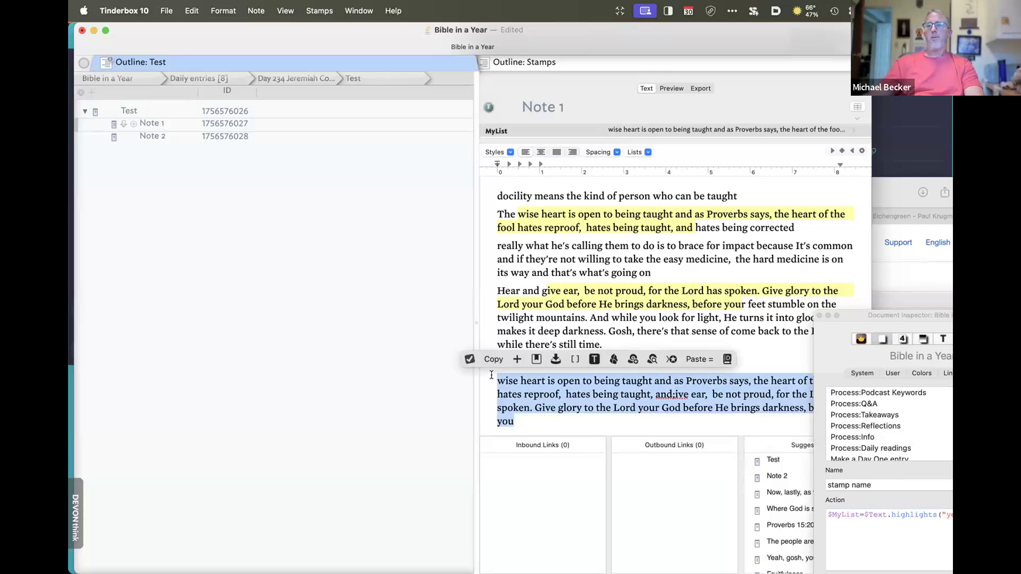
key("BackSpace")
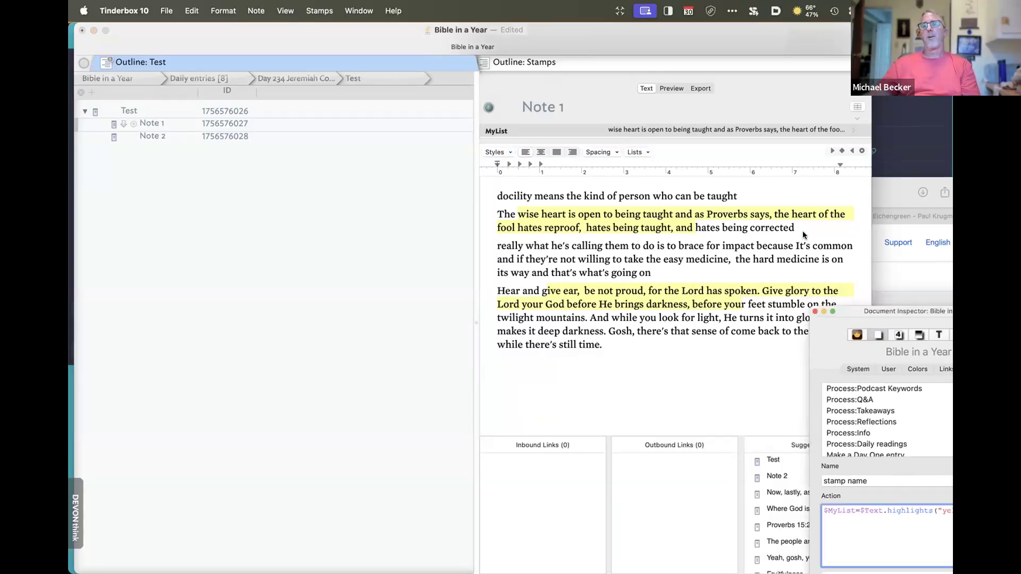
left_click_drag(889, 315, 795, 234)
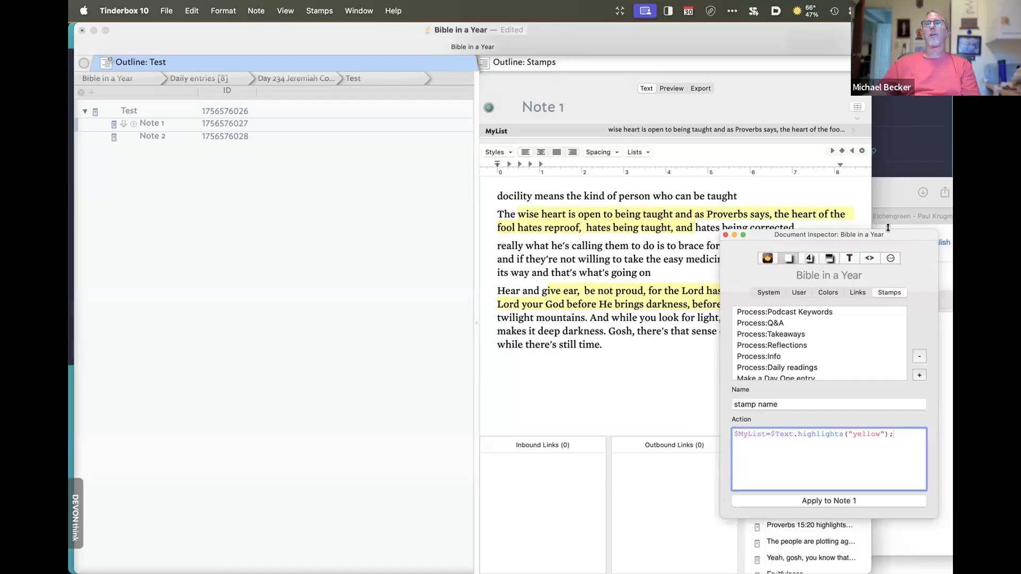
In the Replace Text with highlights stamp code, replace .format after highlights with ("yellow") in the vHlt declaration
left_click(355, 11)
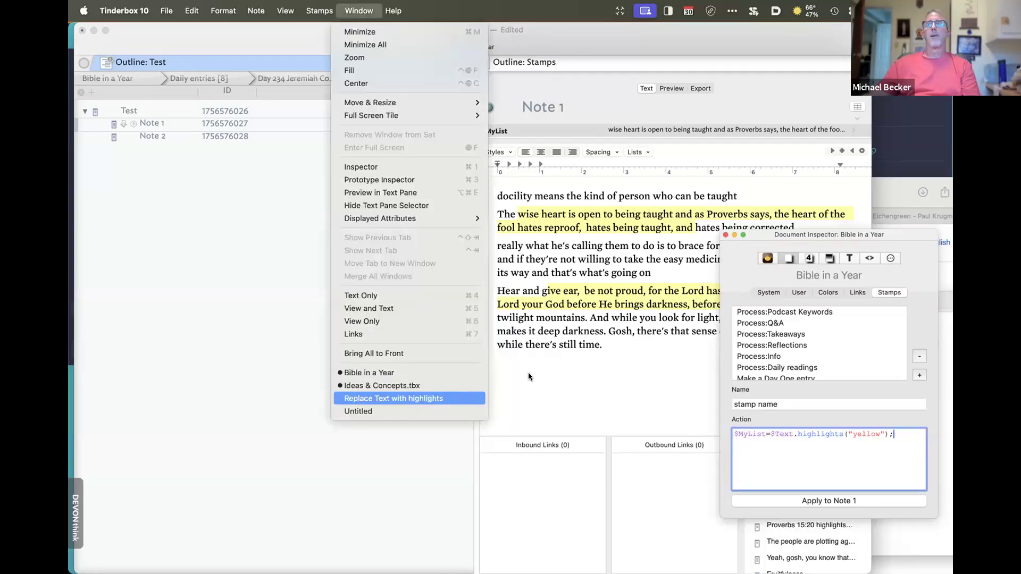
left_click(410, 399)
left_click_drag(650, 302, 401, 129)
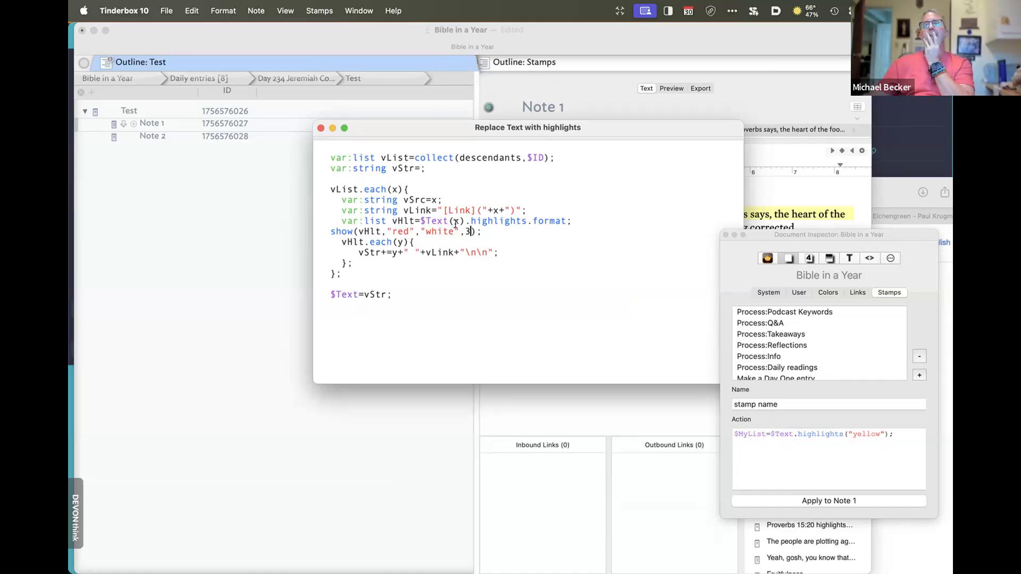
left_click_drag(527, 222, 558, 221)
key("BackSpace")
type("*\"")
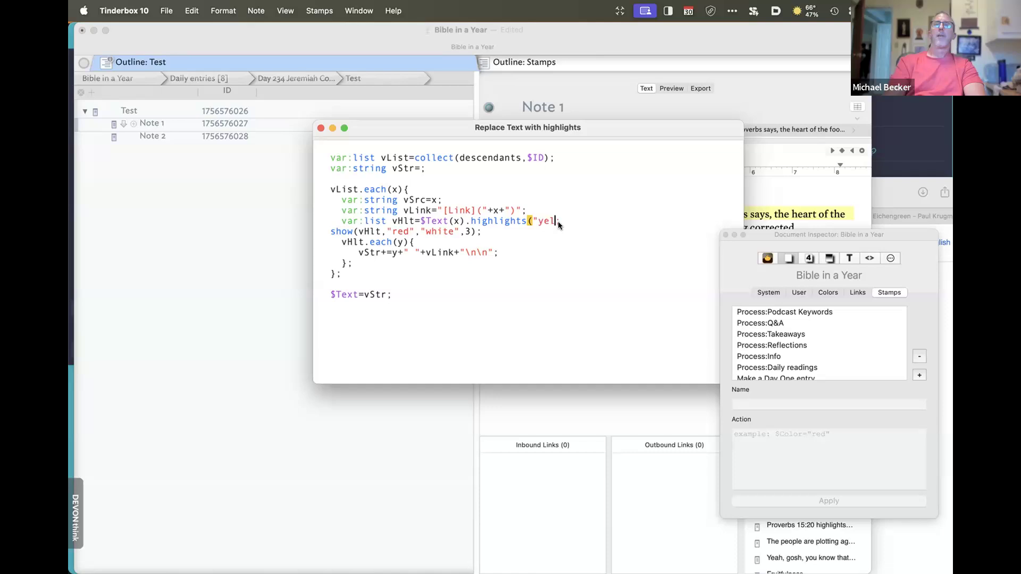
type("yellow\");")
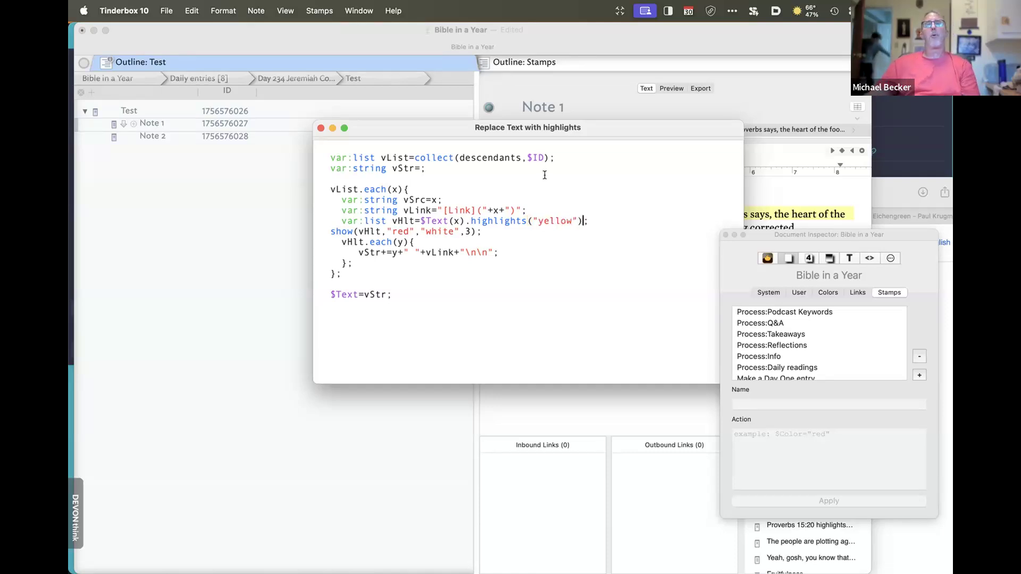
left_click_drag(718, 127, 791, 294)
left_click(760, 291)
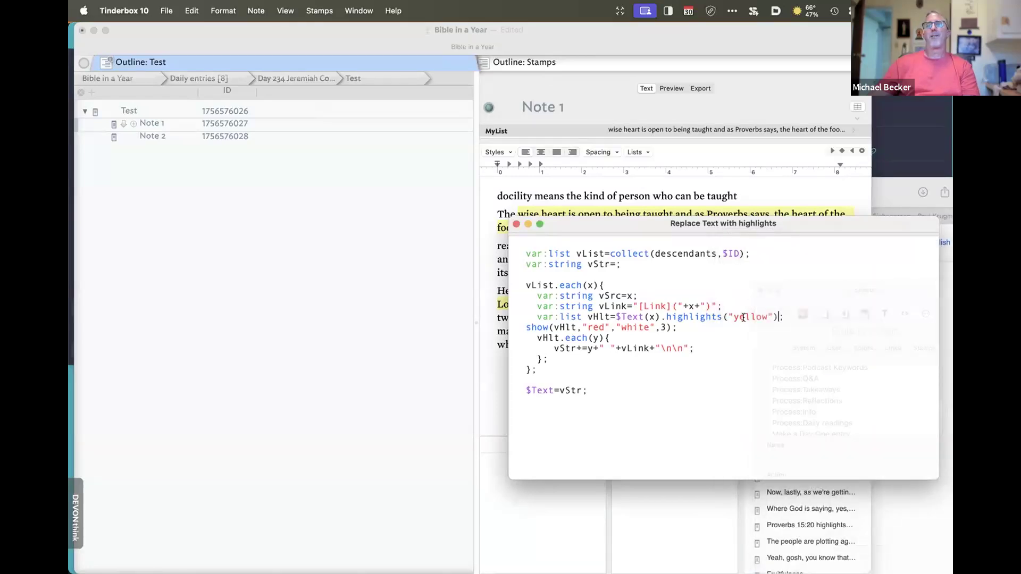
Run the Replace Text with highlights stamp on the Test note and check the note's preview
left_click(233, 110)
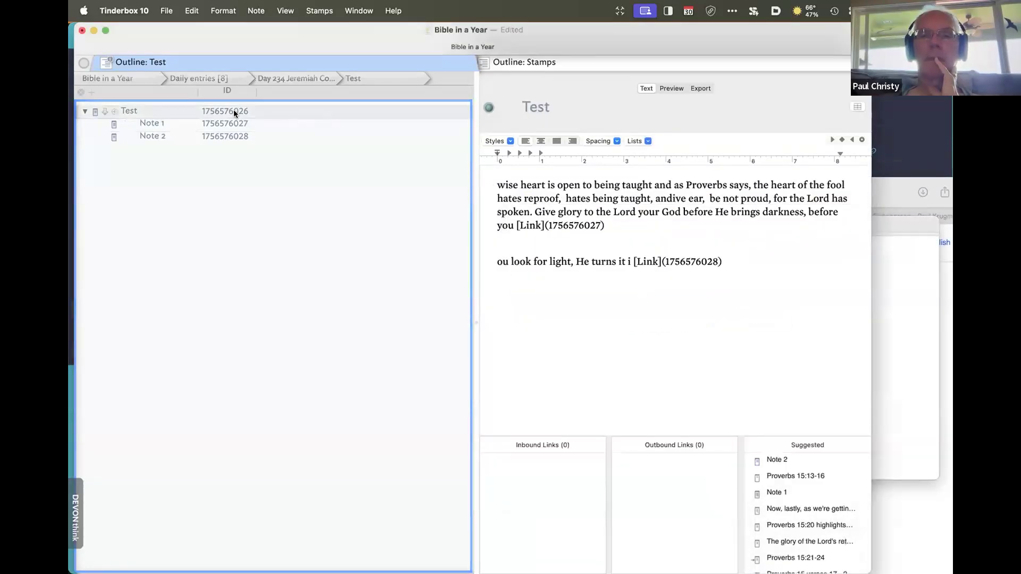
right_click(234, 109)
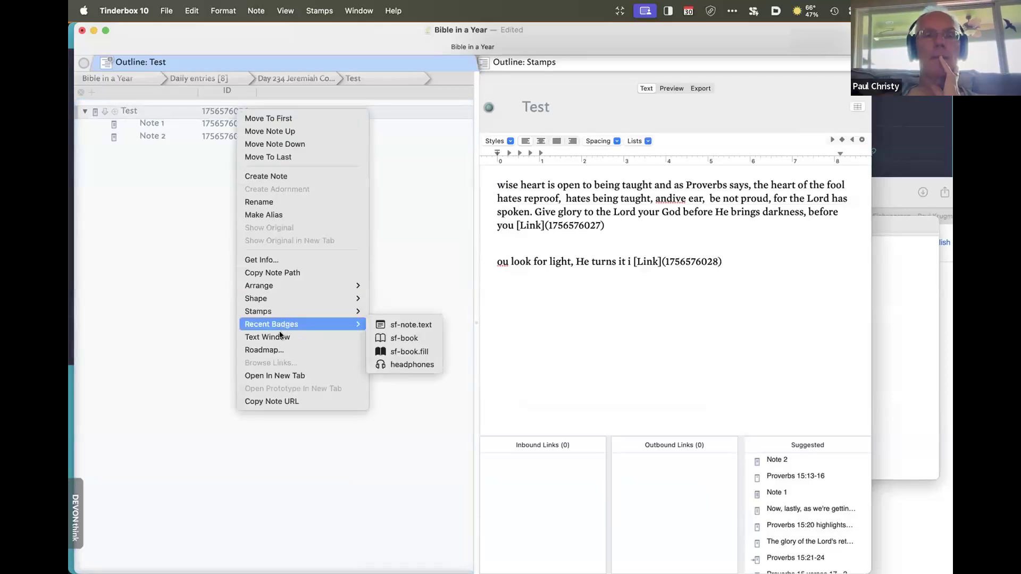
mouse_move(279, 311)
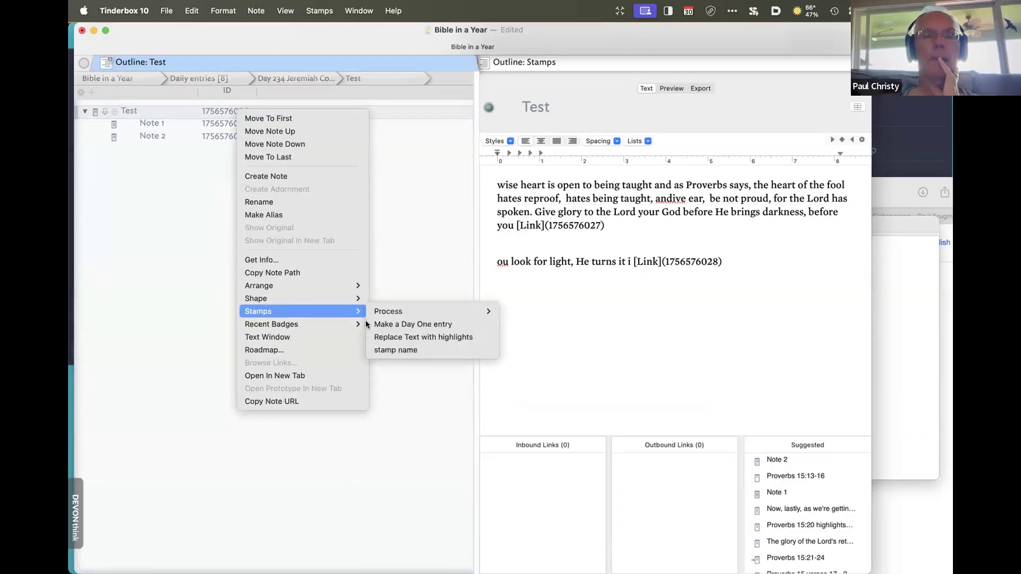
left_click(413, 337)
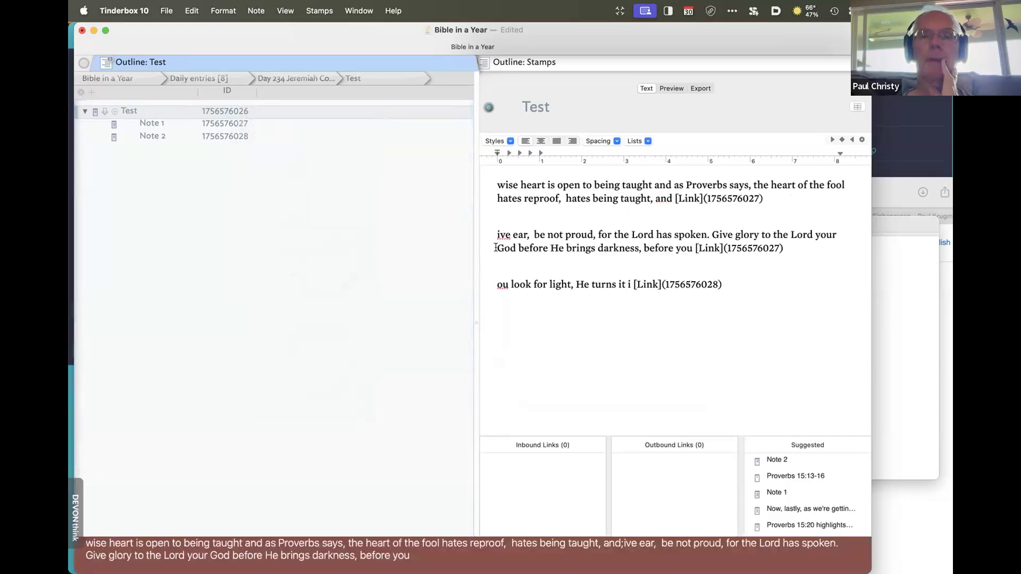
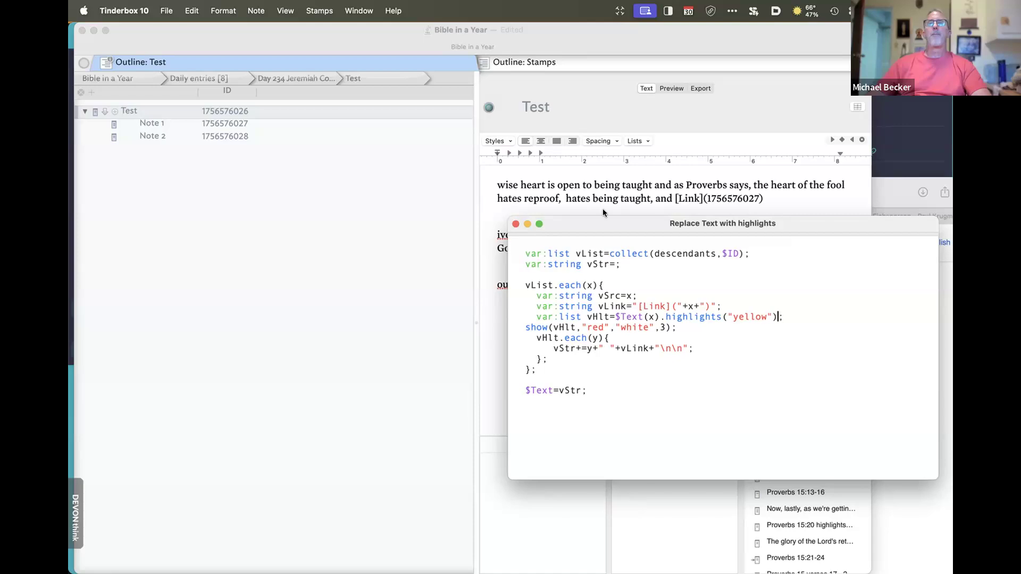
left_click(672, 88)
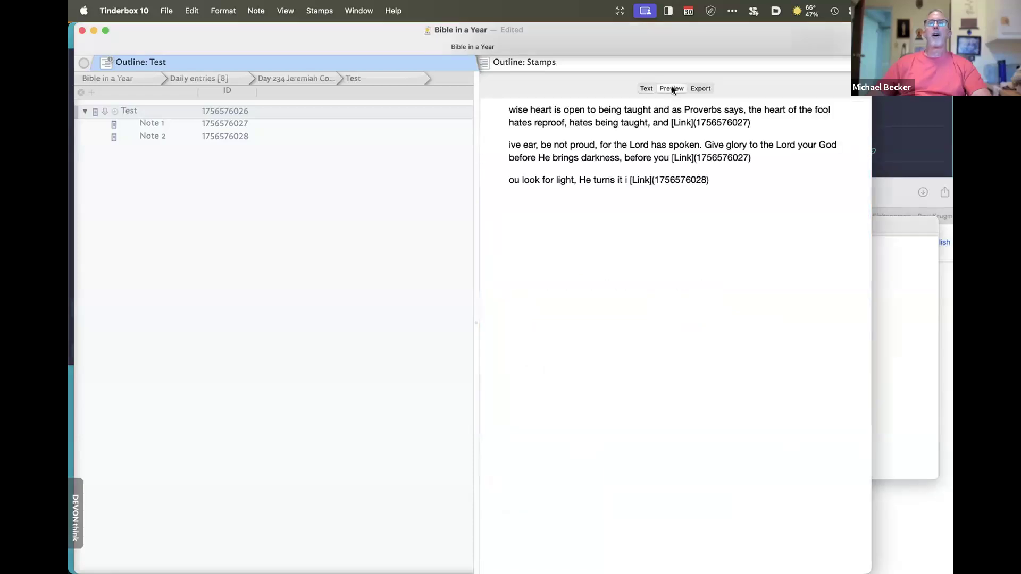
left_click(646, 88)
Turn on the HTMLMarkdown attribute for the Test note with Quickstamp
left_click(200, 111)
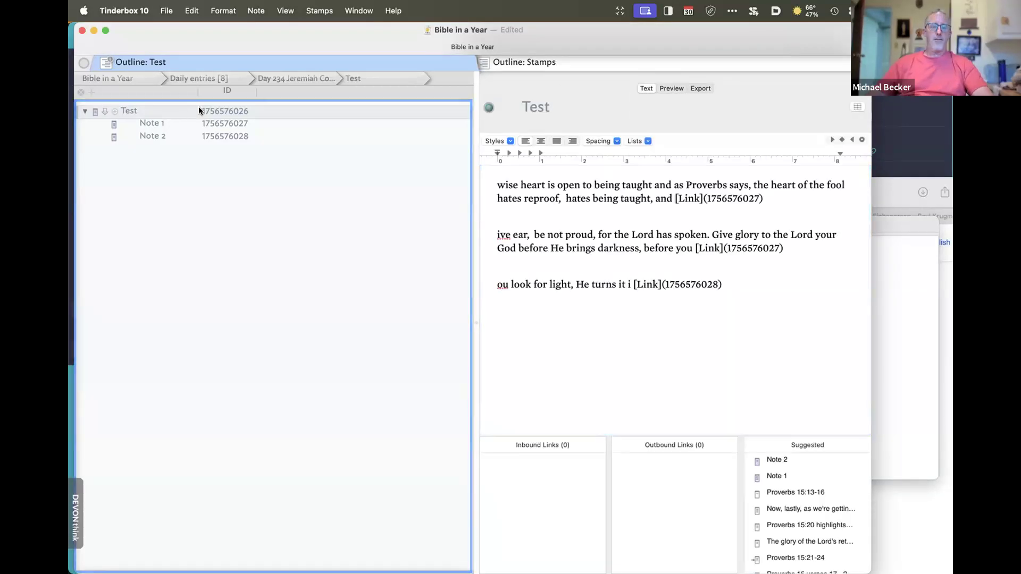
key("super+1")
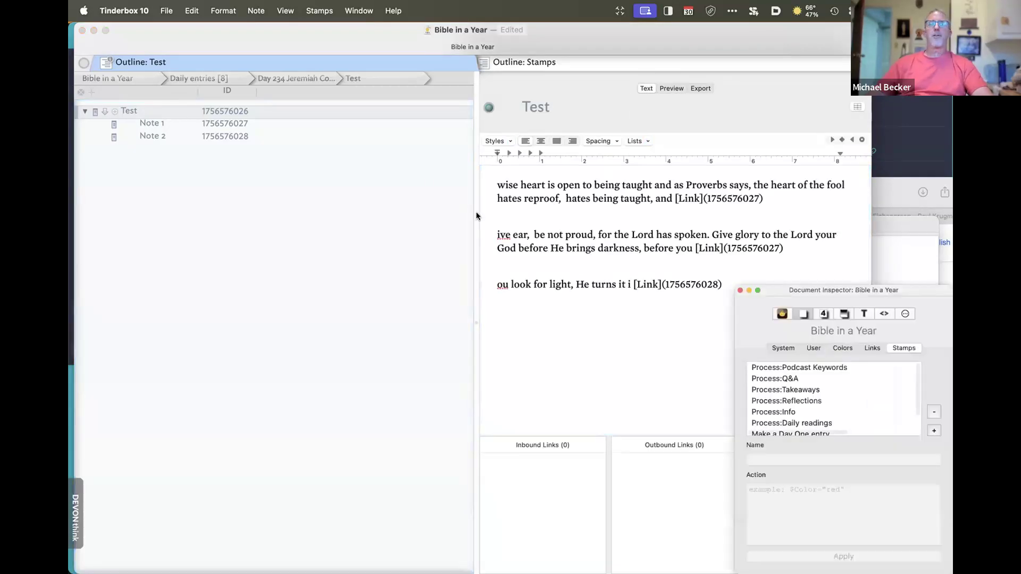
left_click(829, 315)
left_click(845, 348)
left_click(786, 364)
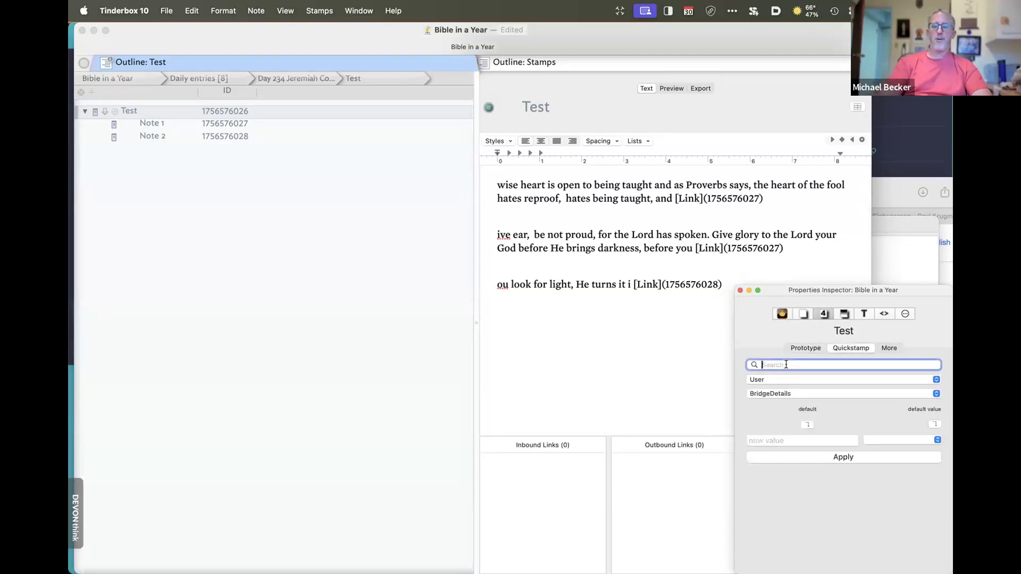
type("HTM")
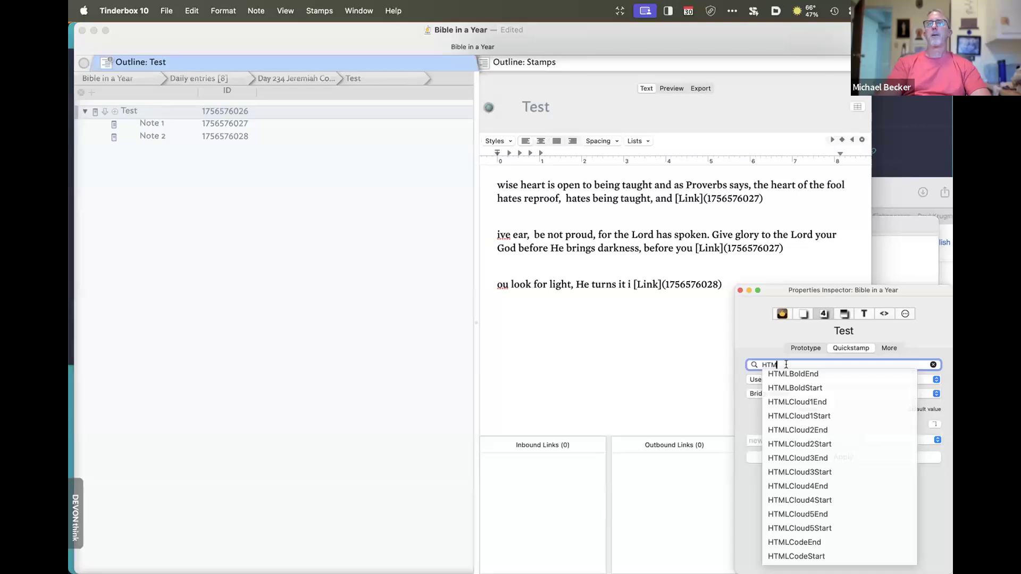
type("LMar")
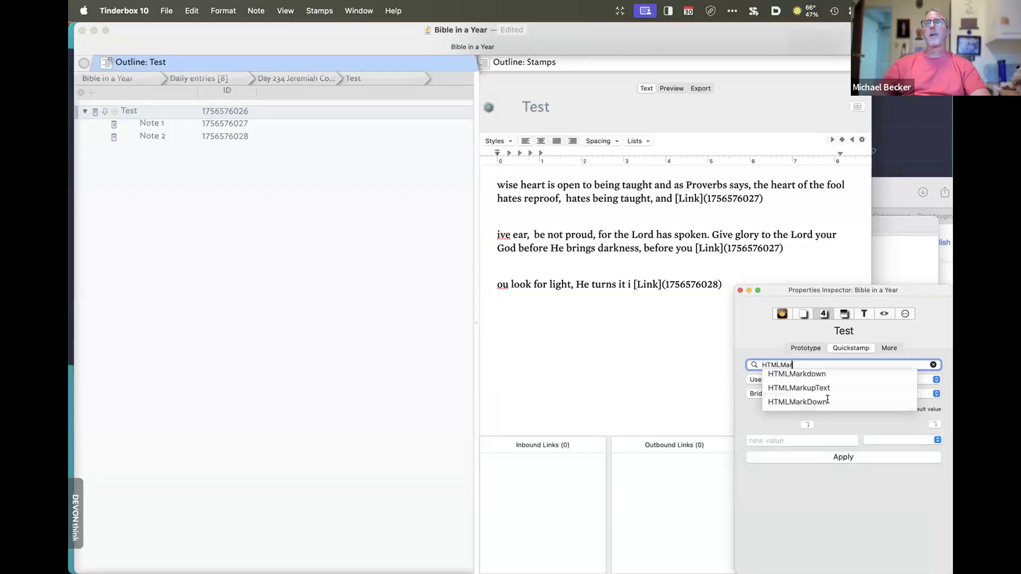
key("Down")
key("Return")
left_click(750, 440)
Set the Test note's HTMLPreviewCommand attribute to CommonMark
double_click(835, 363)
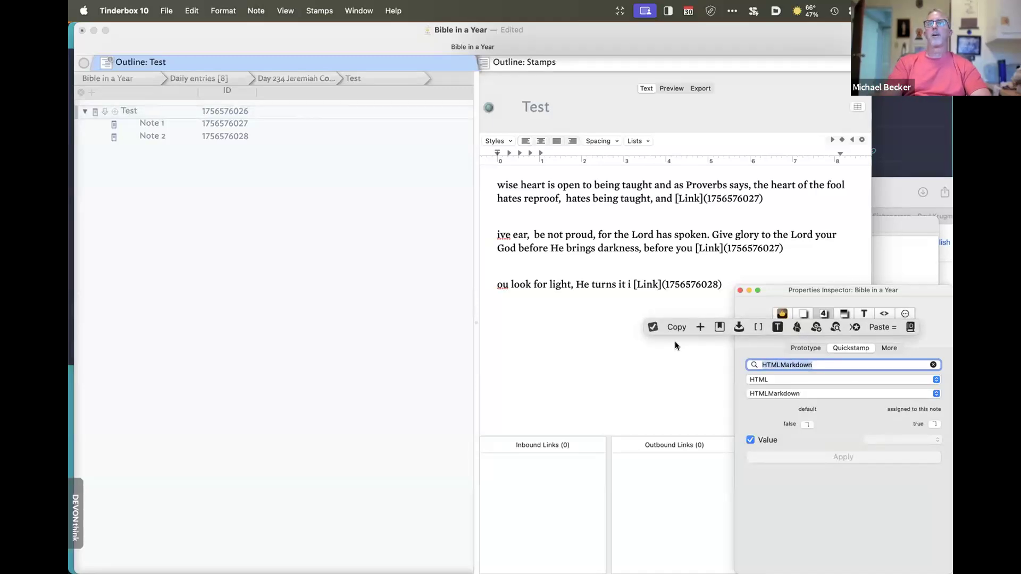
key("BackSpace")
key("Escape")
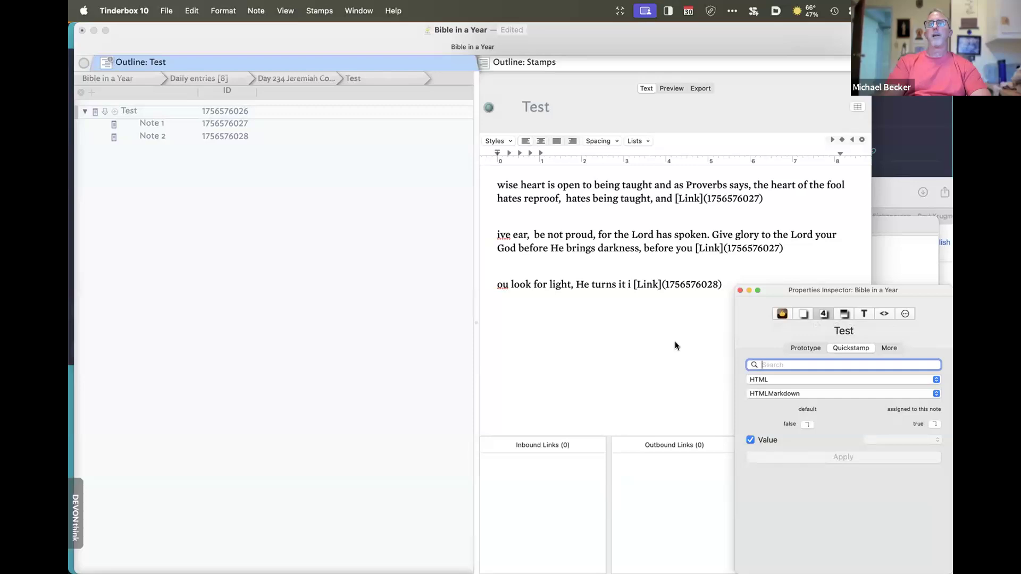
type("HTMLPr")
left_click(812, 375)
left_click(789, 380)
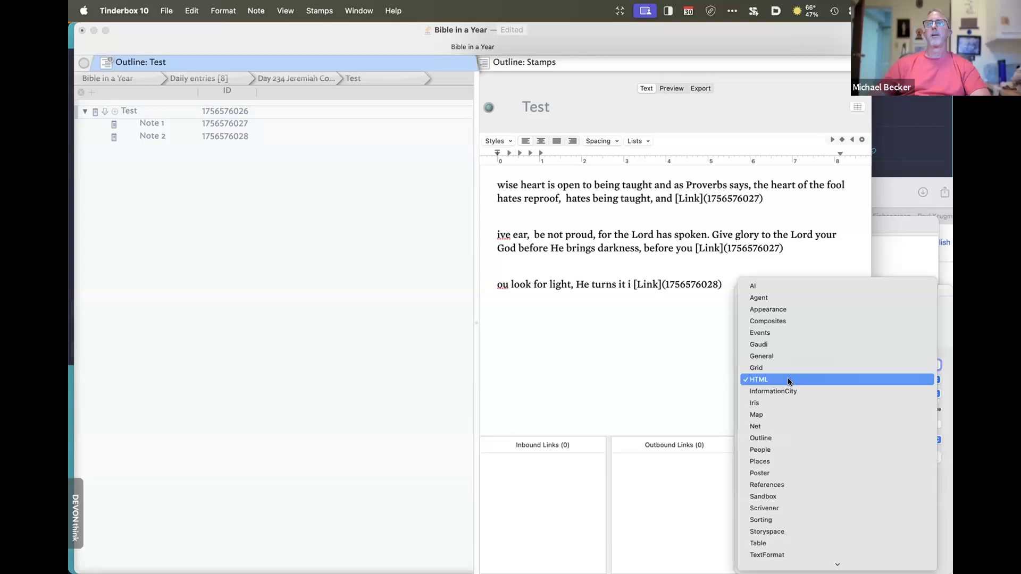
left_click(943, 341)
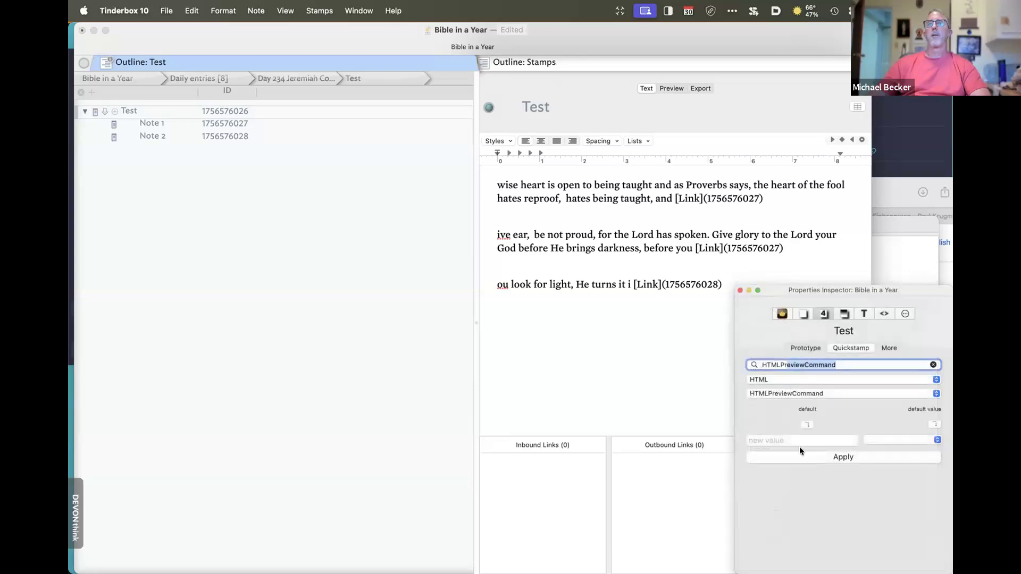
left_click(797, 441)
type("CommonMark")
key("Return")
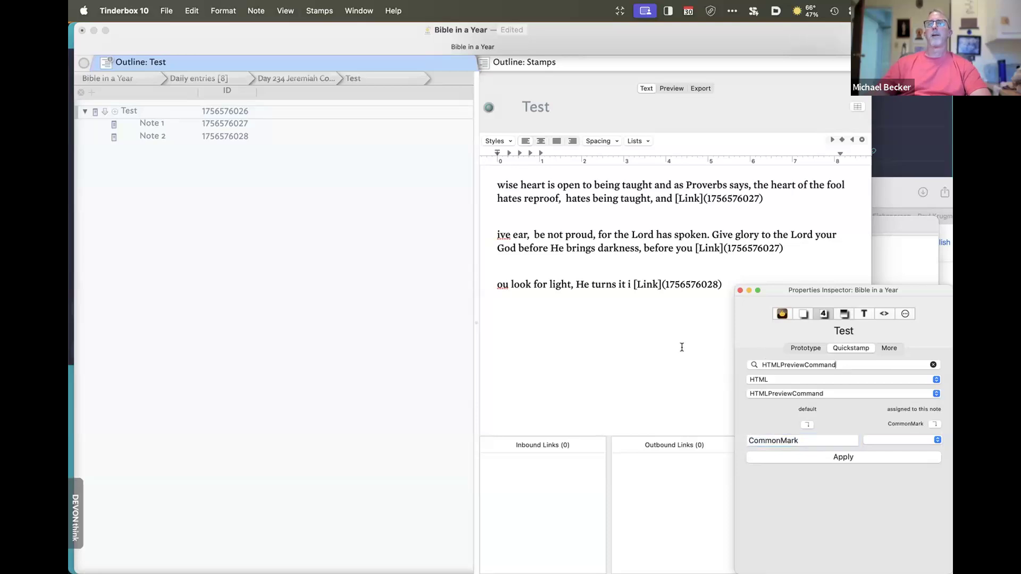
Turn off the HTMLMarkupText attribute for the Test note with Quickstamp
key("super+a")
type("HTML")
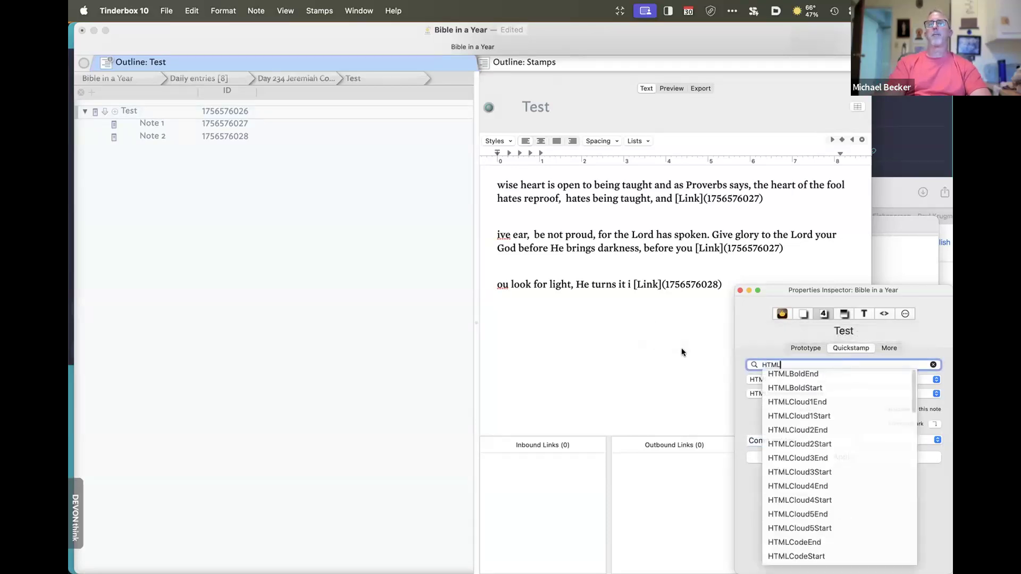
type("Mar")
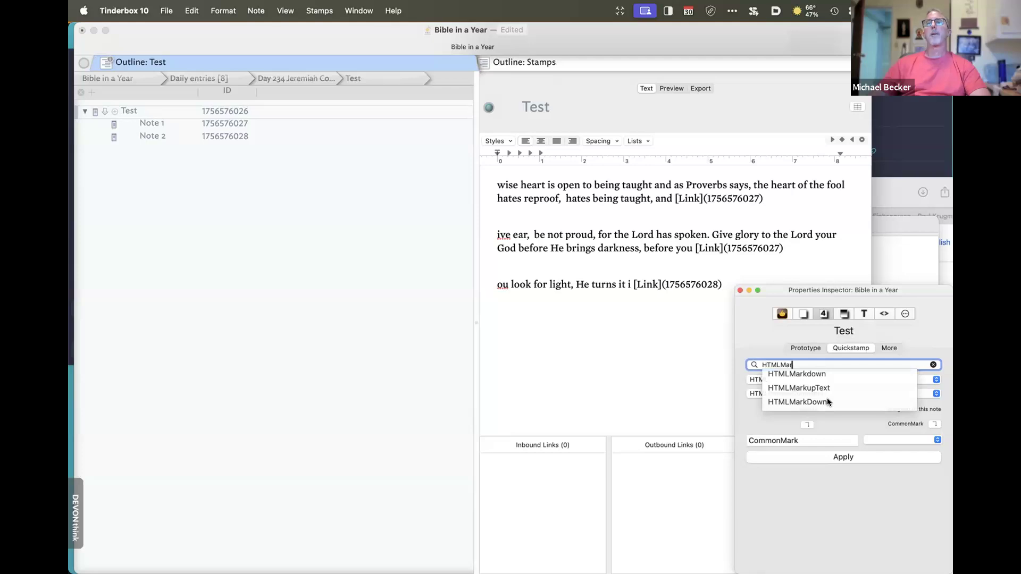
key("Down")
key("Down")
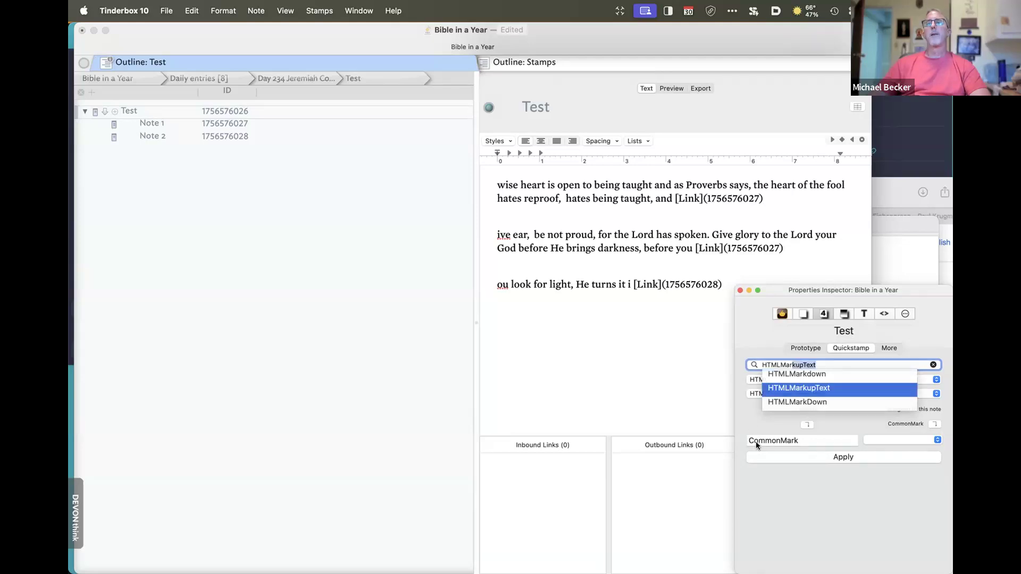
key("Return")
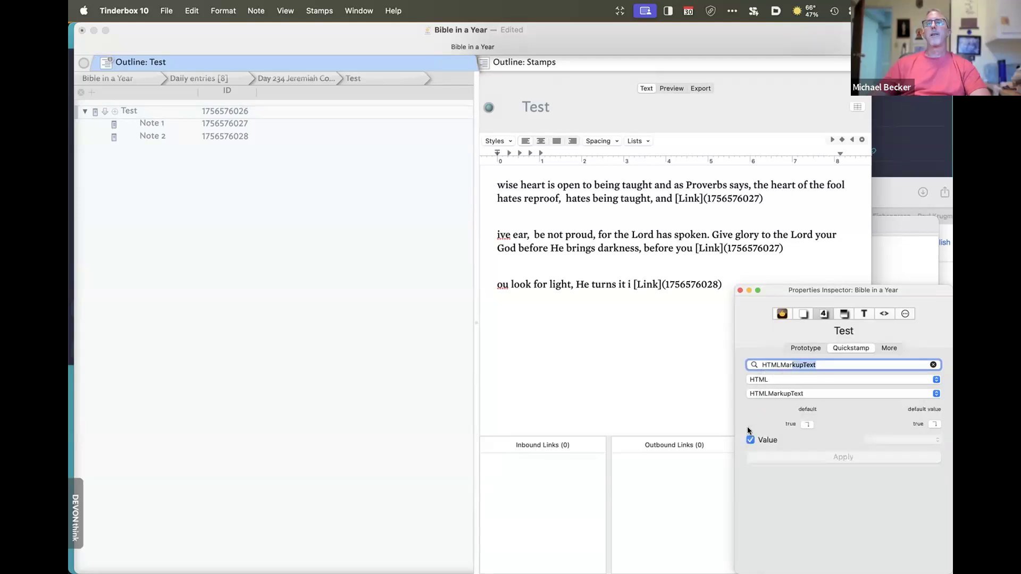
left_click(751, 441)
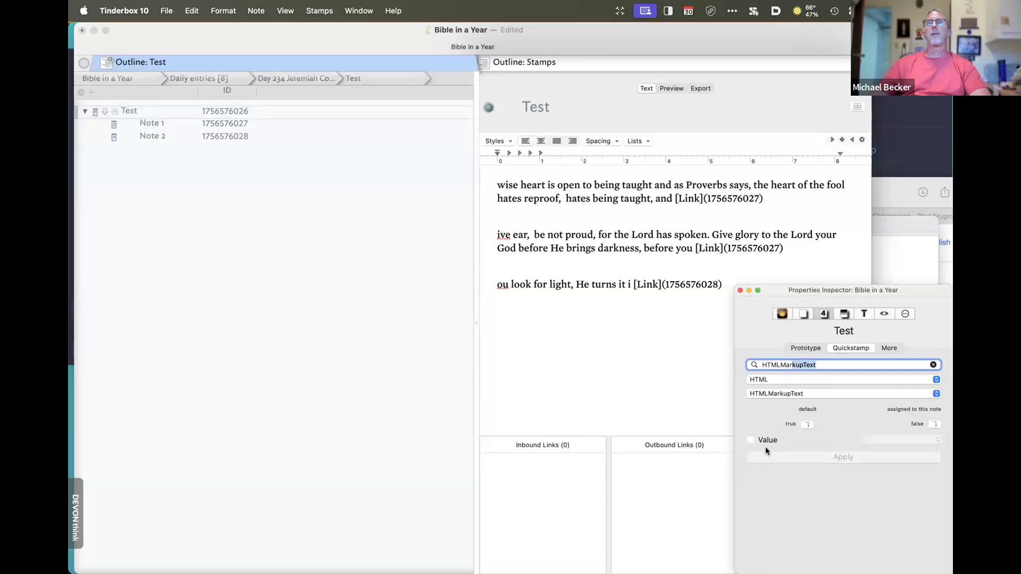
Check how the links render in the Test note's preview and examine their href targets in its exported HTML
left_click(671, 88)
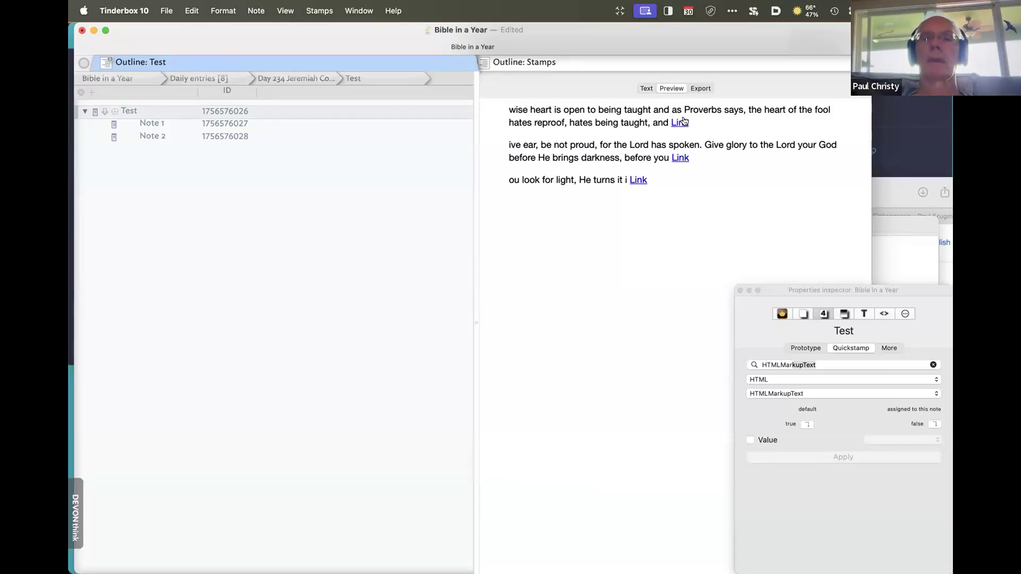
left_click(698, 88)
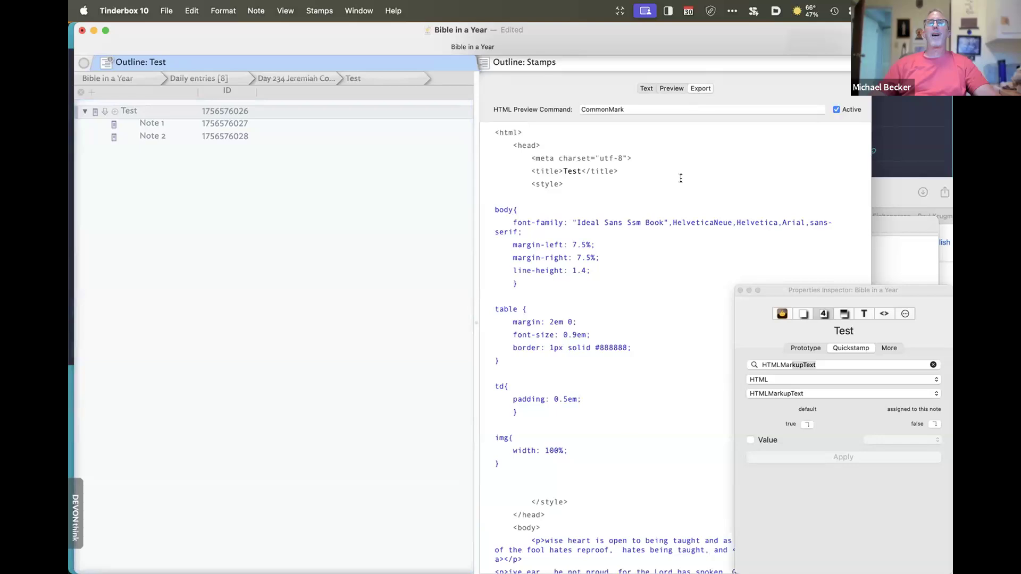
scroll(626, 447, "down", 3)
left_click_drag(808, 297, 874, 194)
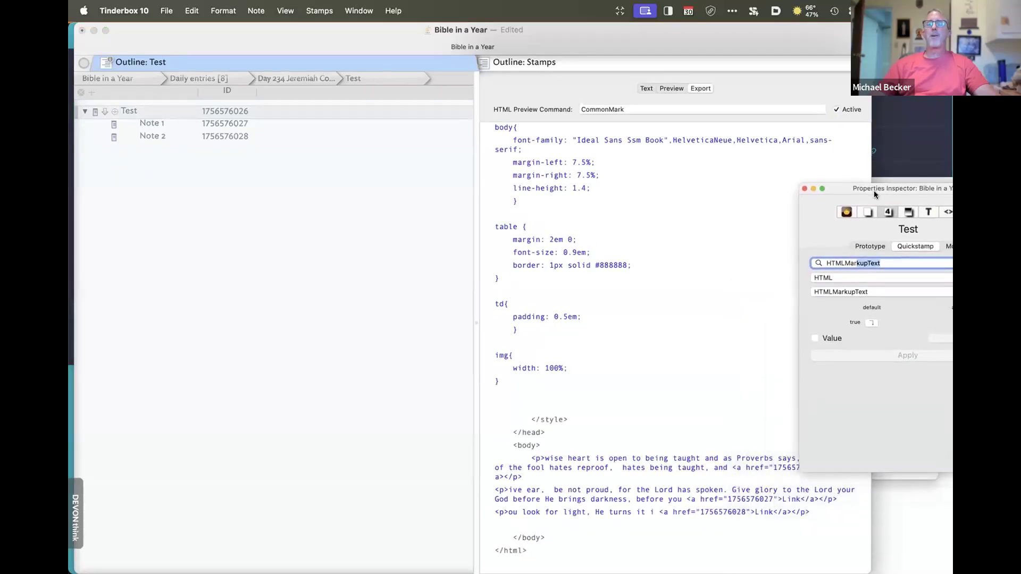
left_click(722, 497)
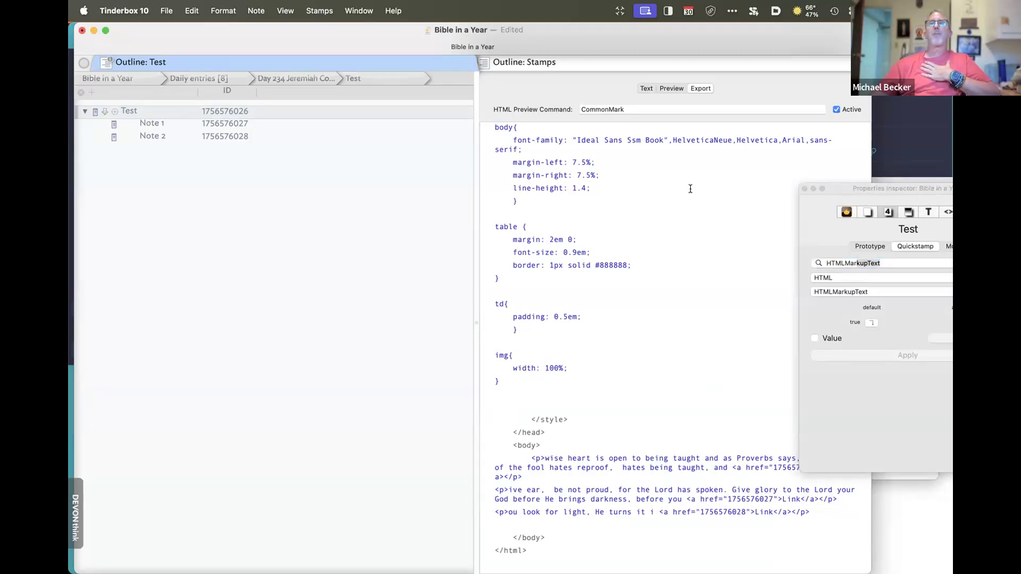
left_click(671, 88)
left_click(646, 88)
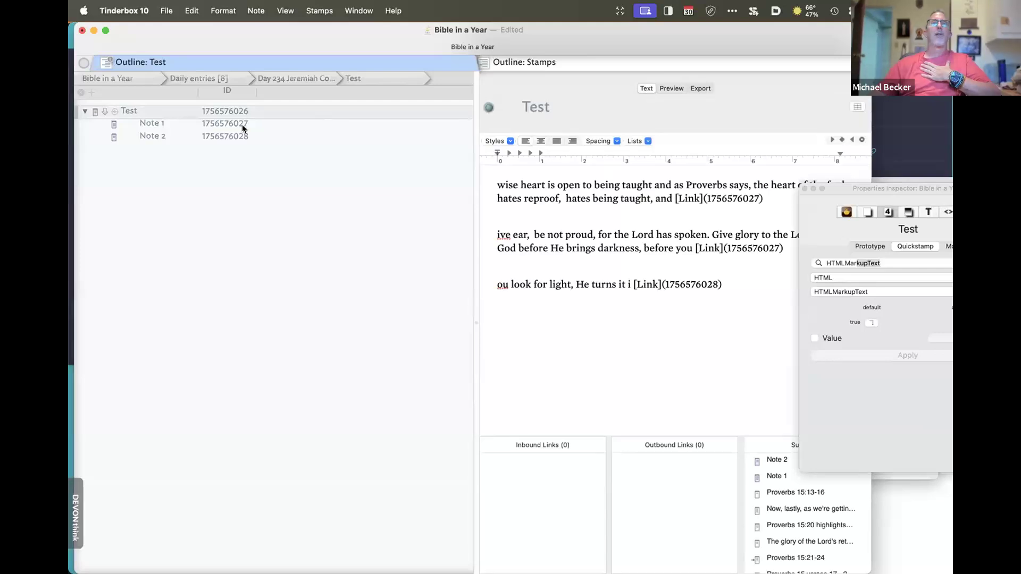
In the Replace Text with highlights stamp code, change the vSrc declaration's value to $Path(x)
left_click(226, 123)
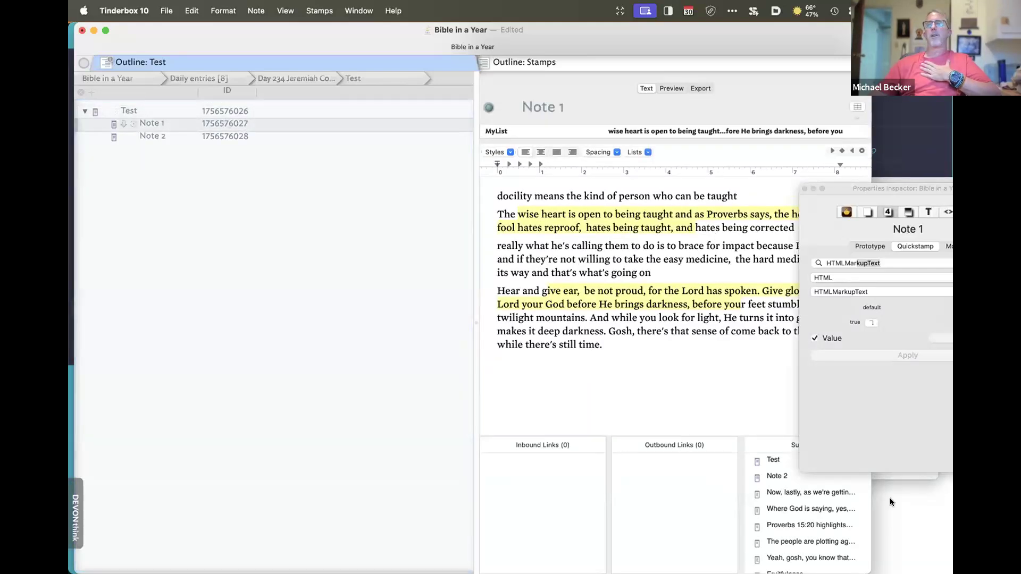
left_click(906, 475)
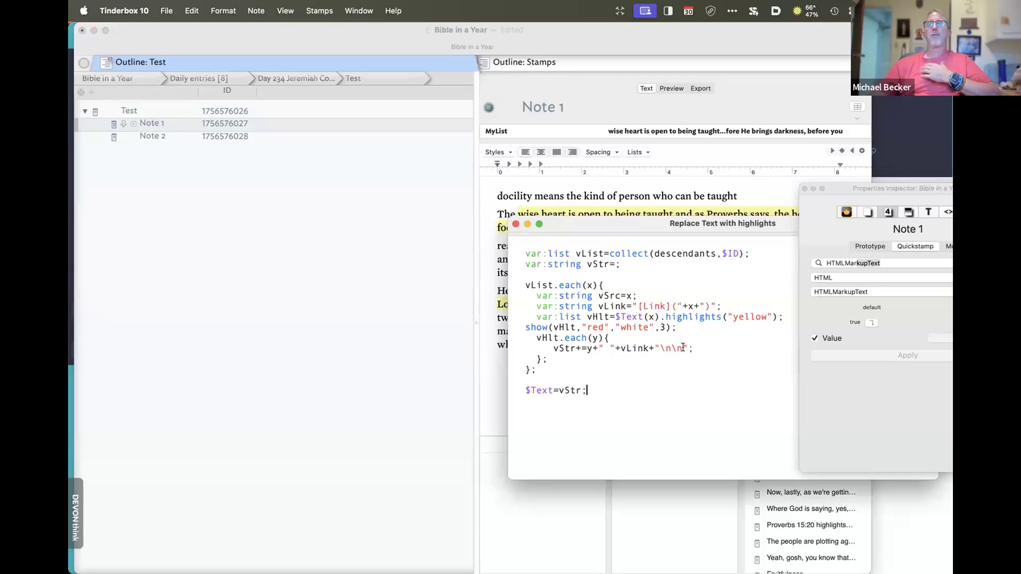
left_click(627, 295)
type("$")
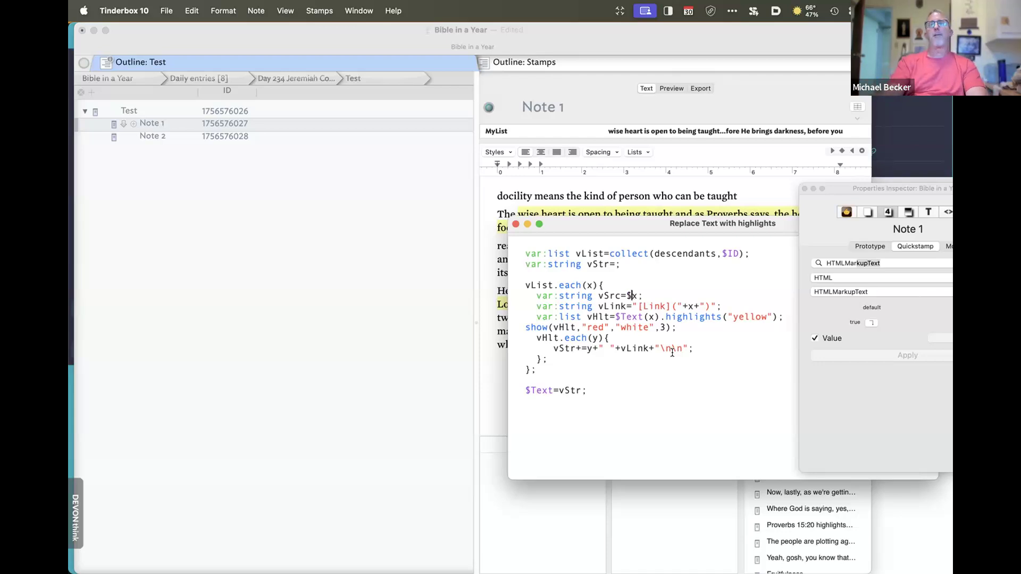
type("Path(")
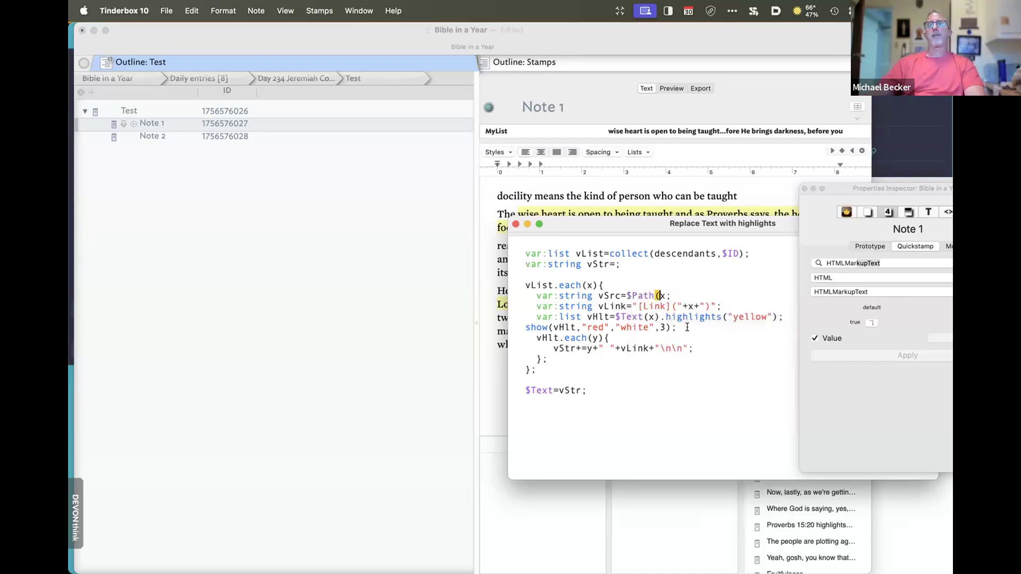
key("Right")
type(")")
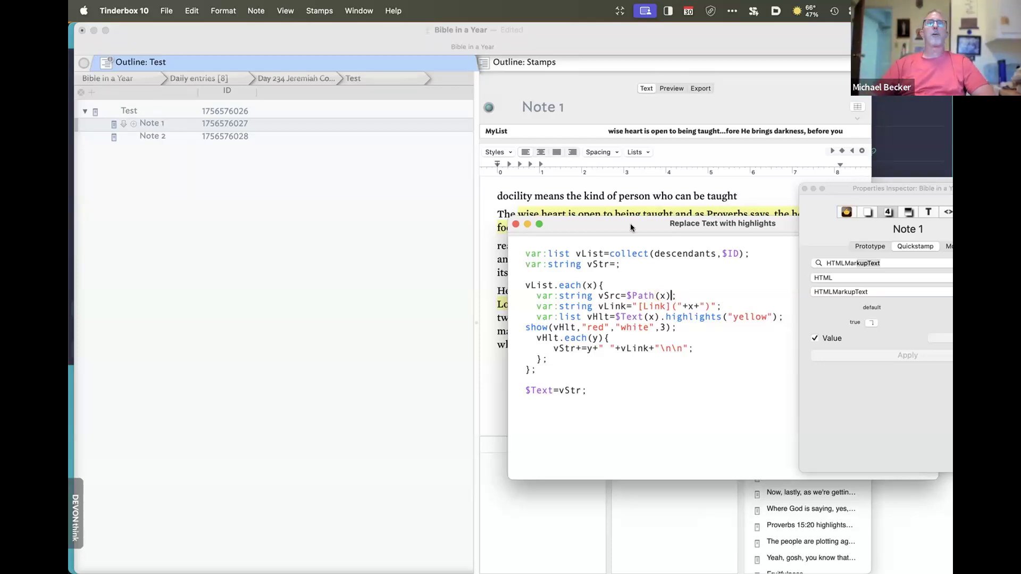
Run the Replace Text with highlights stamp on the Test note to try the $Path(x) edit
left_click(231, 111)
right_click(230, 110)
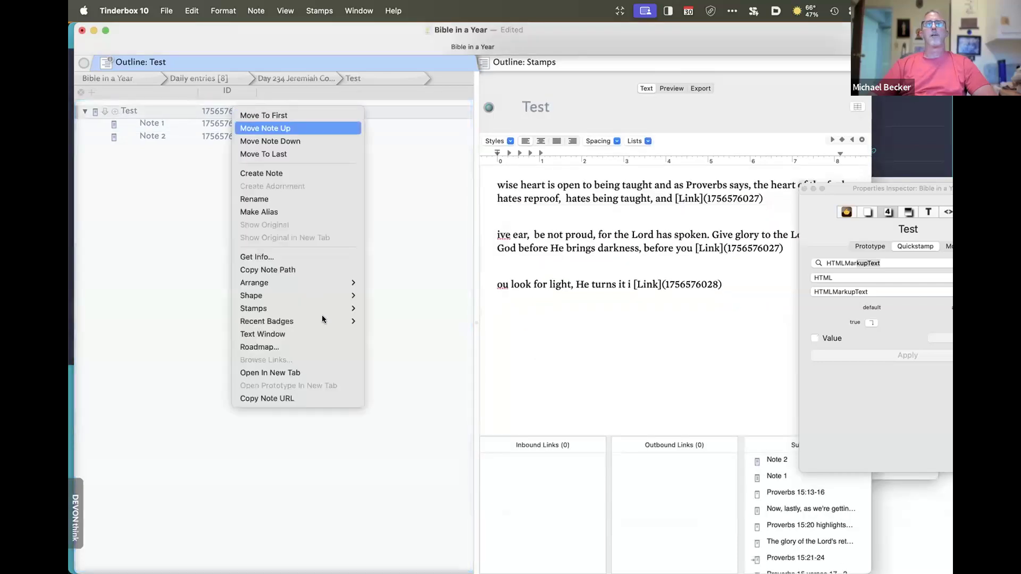
mouse_move(313, 320)
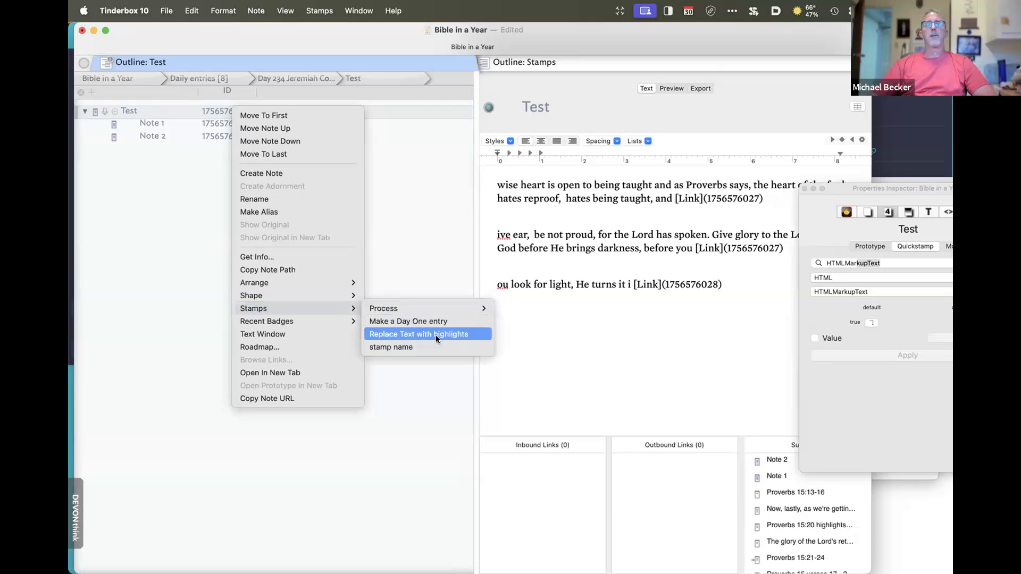
left_click(440, 334)
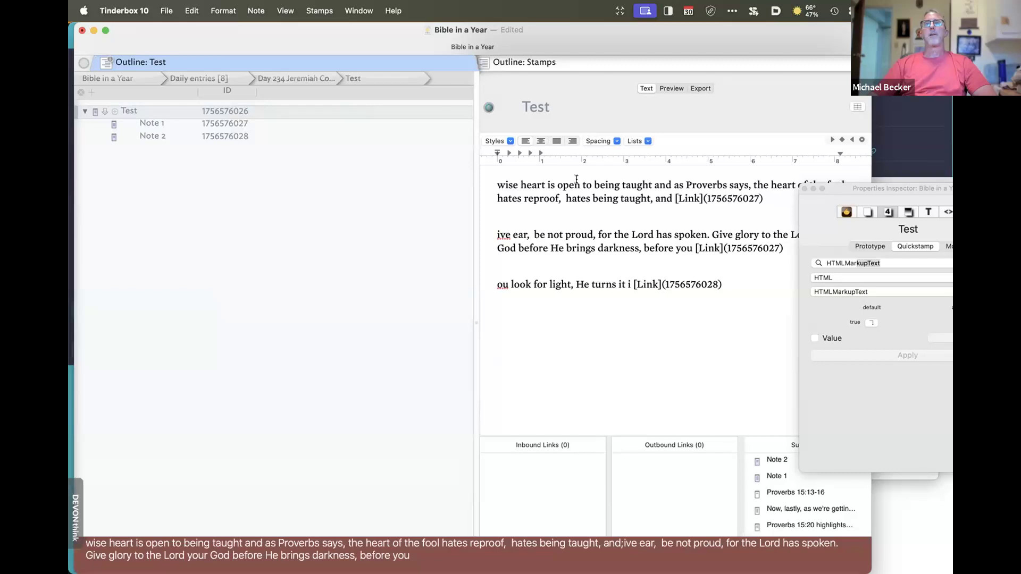
Close the Properties Inspector and replace x with vSrc in the stamp code's vLink declaration
left_click_drag(855, 189, 748, 210)
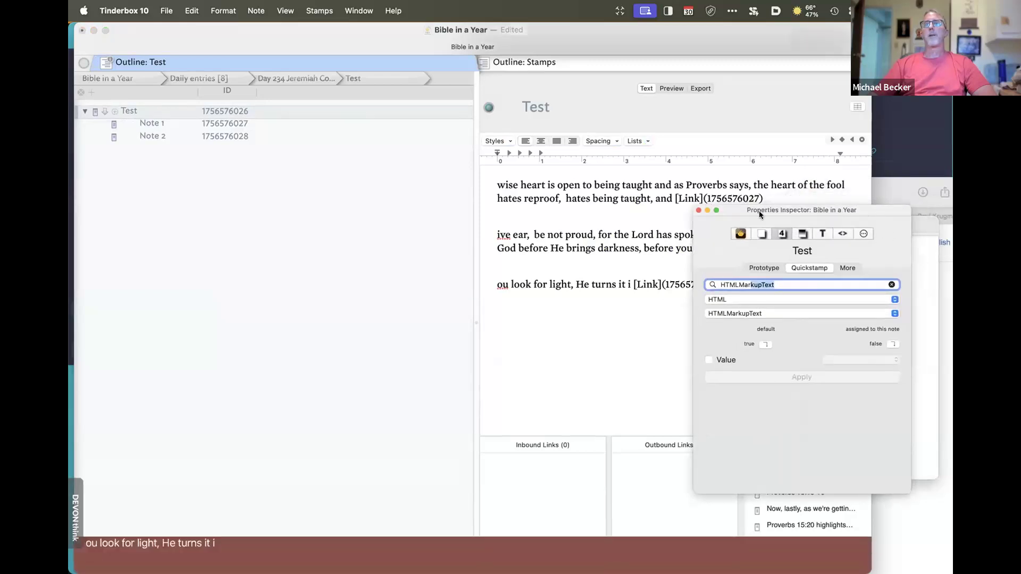
left_click(697, 210)
left_click(870, 233)
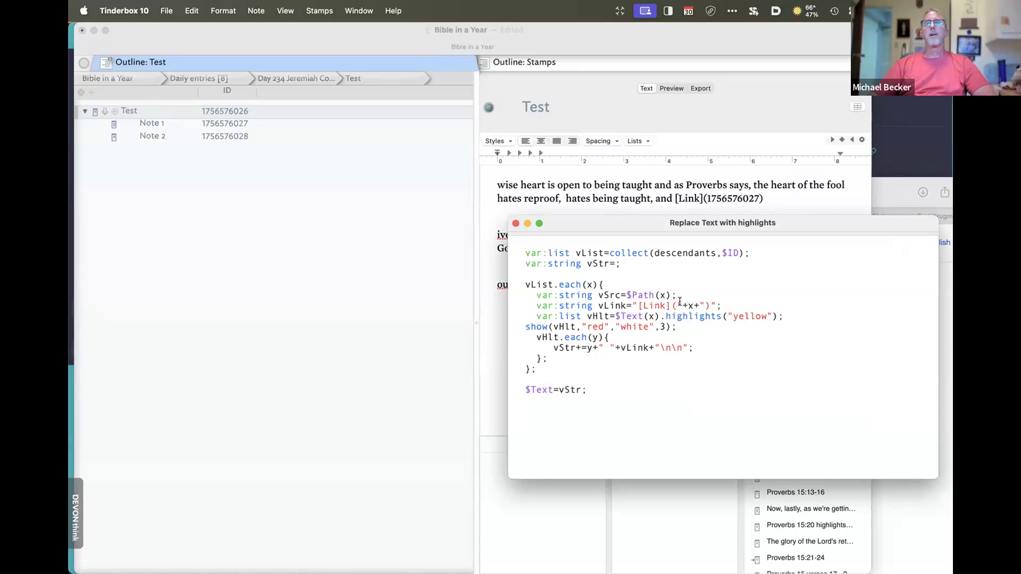
double_click(614, 294)
left_click(684, 304)
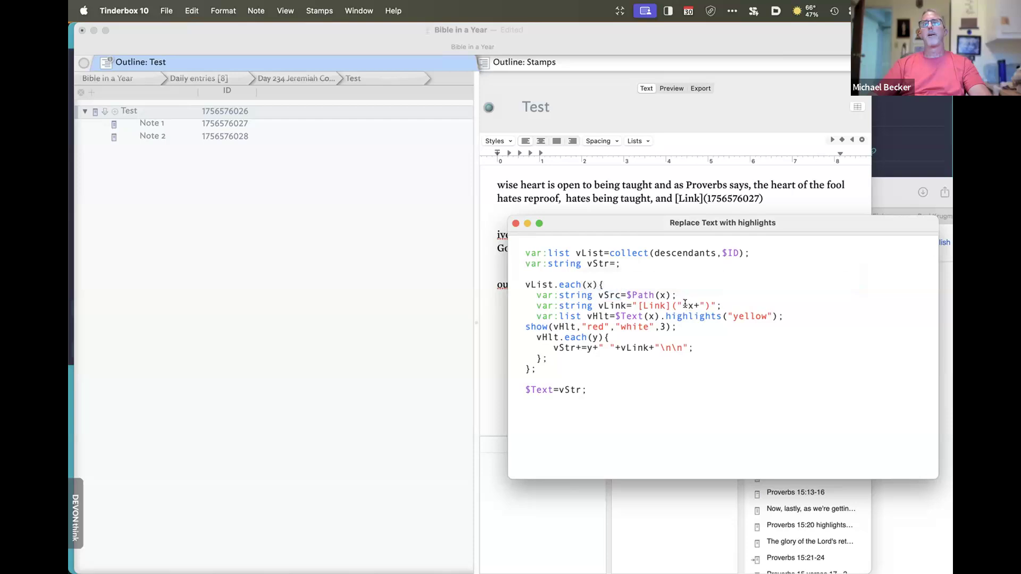
type("vSrc")
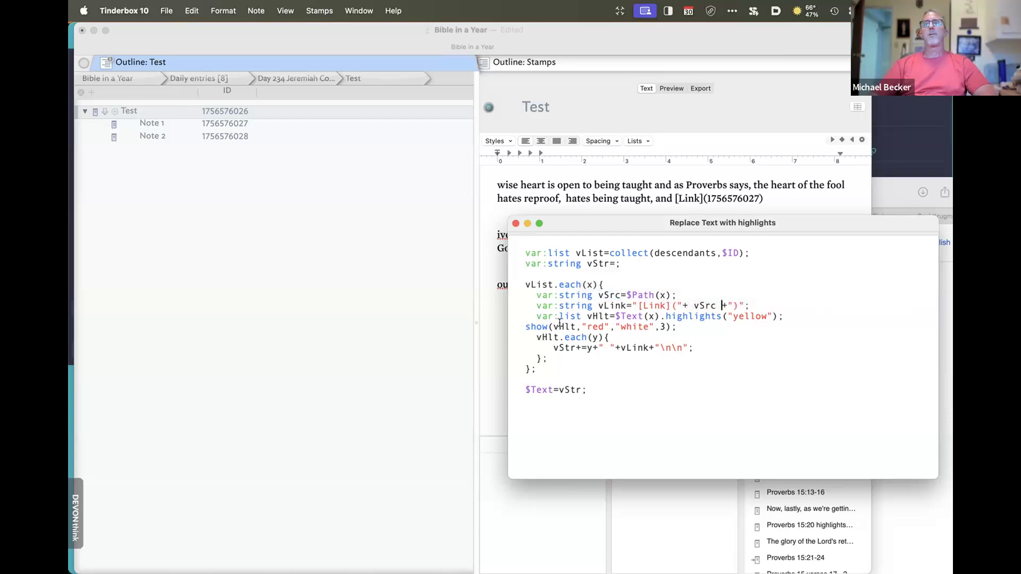
Apply the updated Replace Text with highlights stamp to the Test note and check its links in the preview
right_click(191, 106)
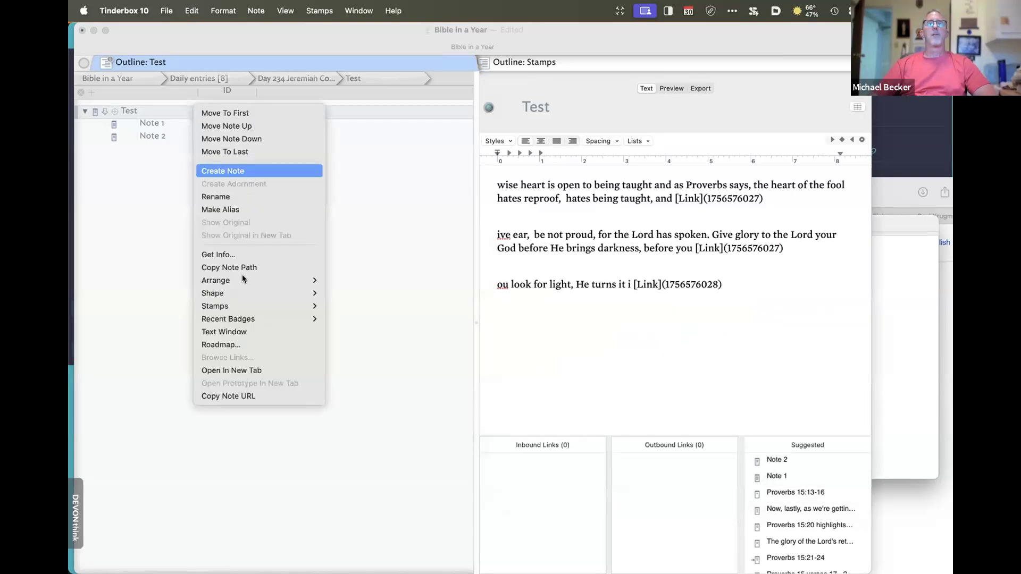
mouse_move(244, 295)
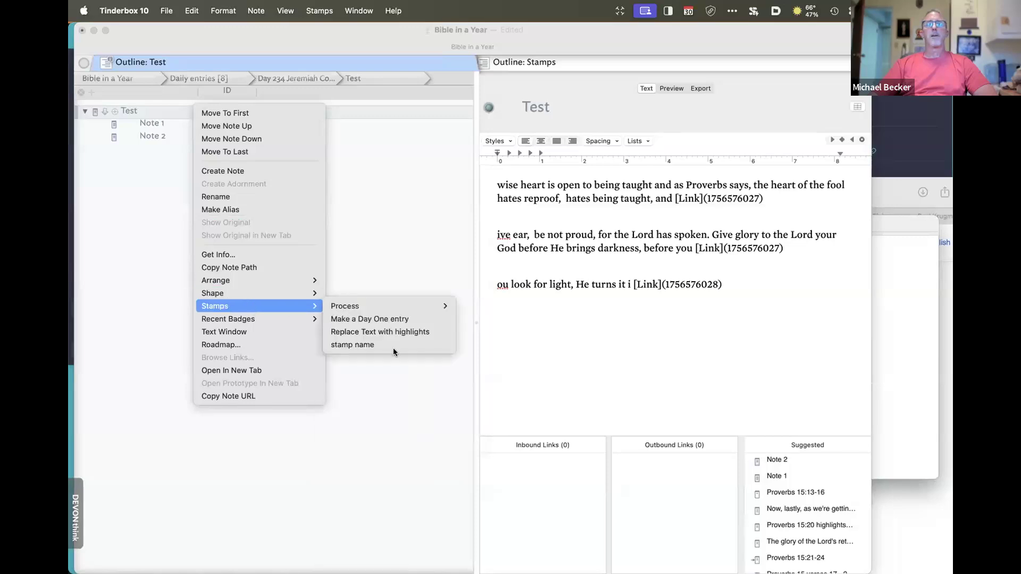
left_click(391, 332)
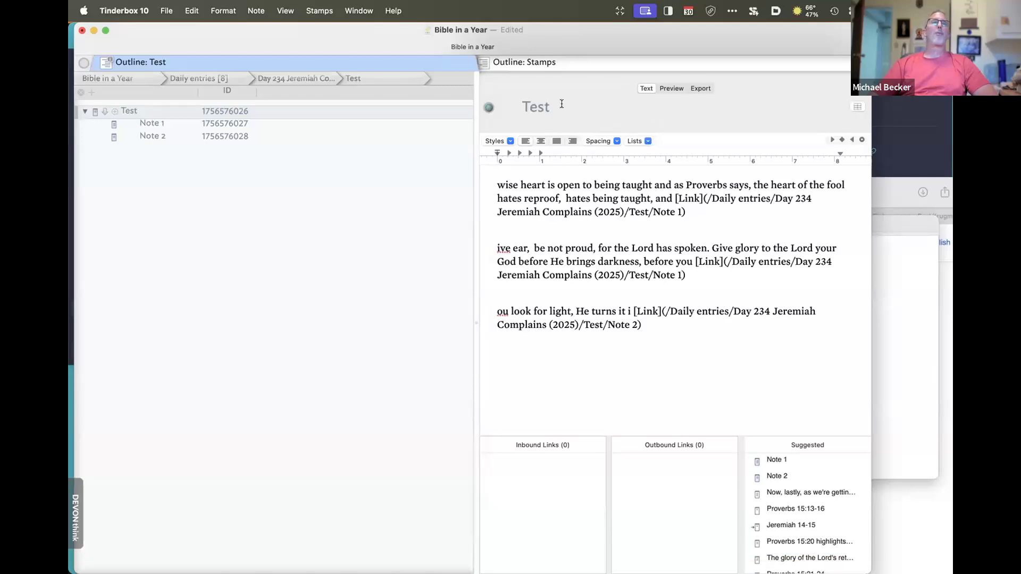
left_click(669, 88)
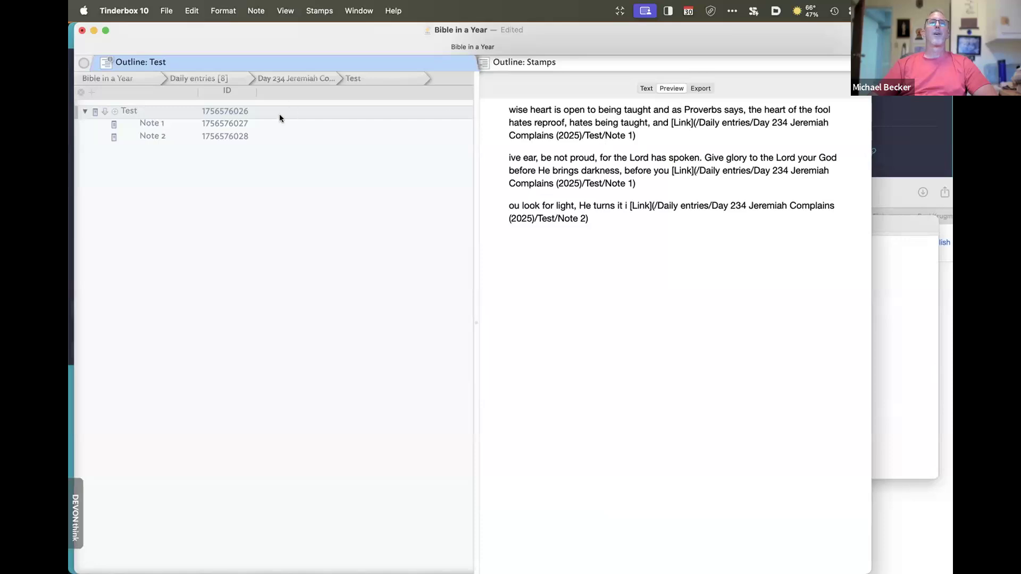
left_click(267, 121)
left_click(261, 111)
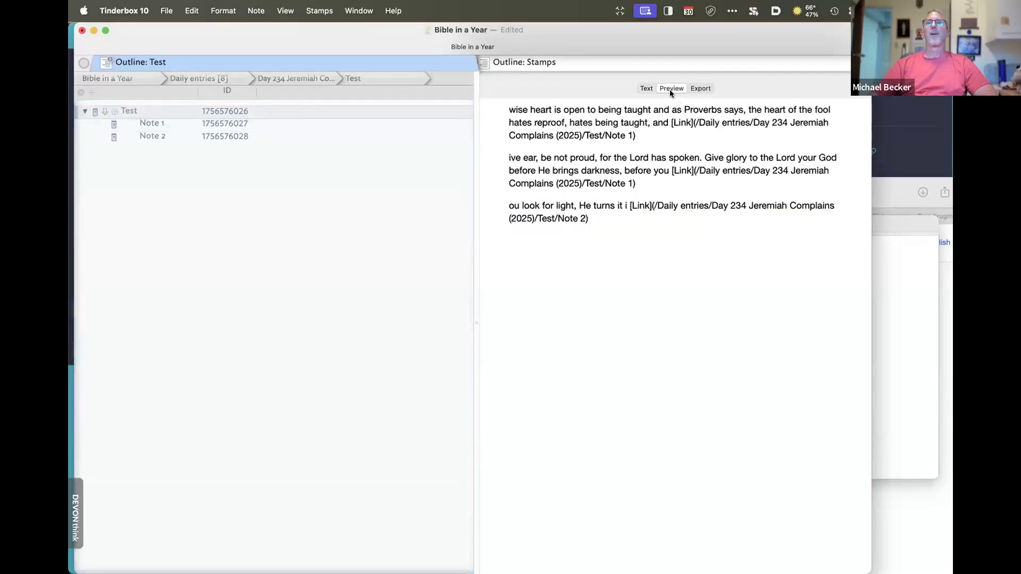
Examine the first link's note path in the Test note's text and in its exported HTML
left_click(645, 90)
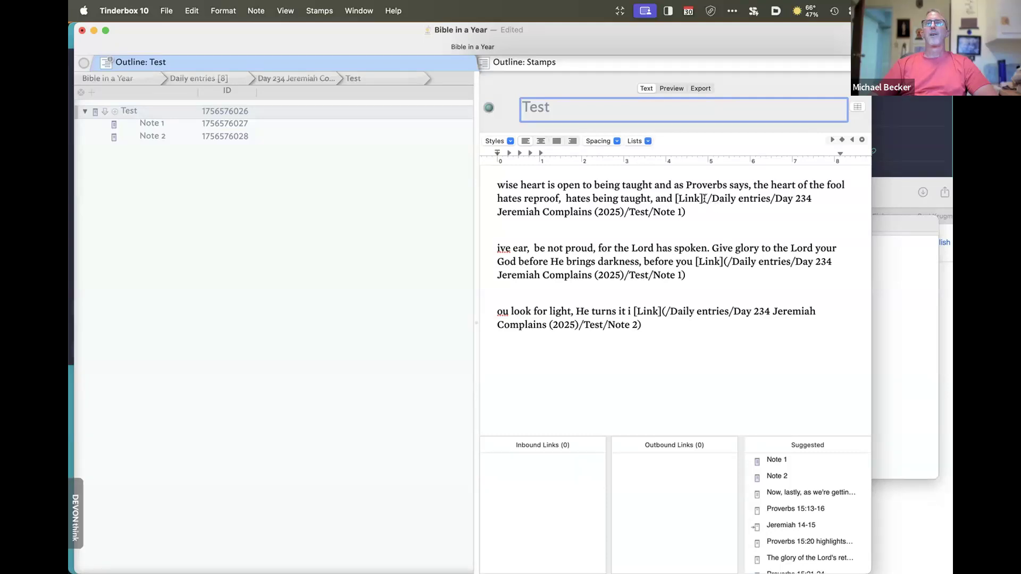
left_click_drag(703, 198, 681, 212)
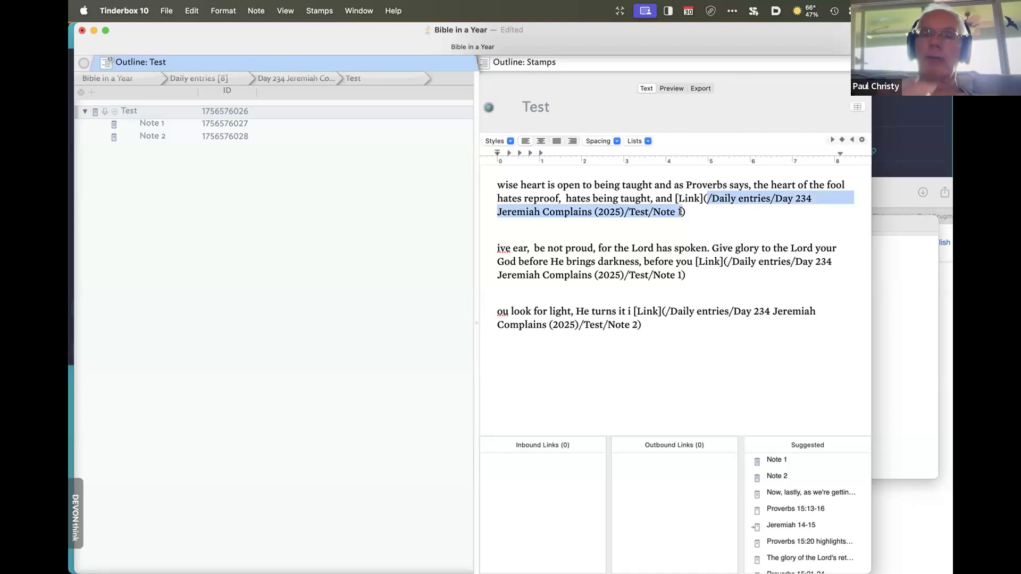
left_click_drag(681, 212, 682, 211)
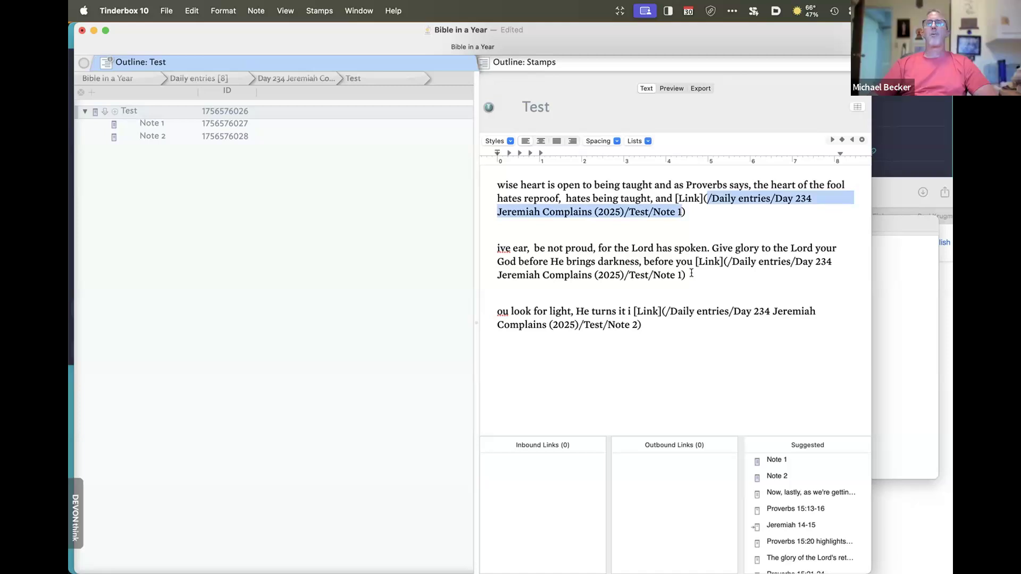
left_click(700, 88)
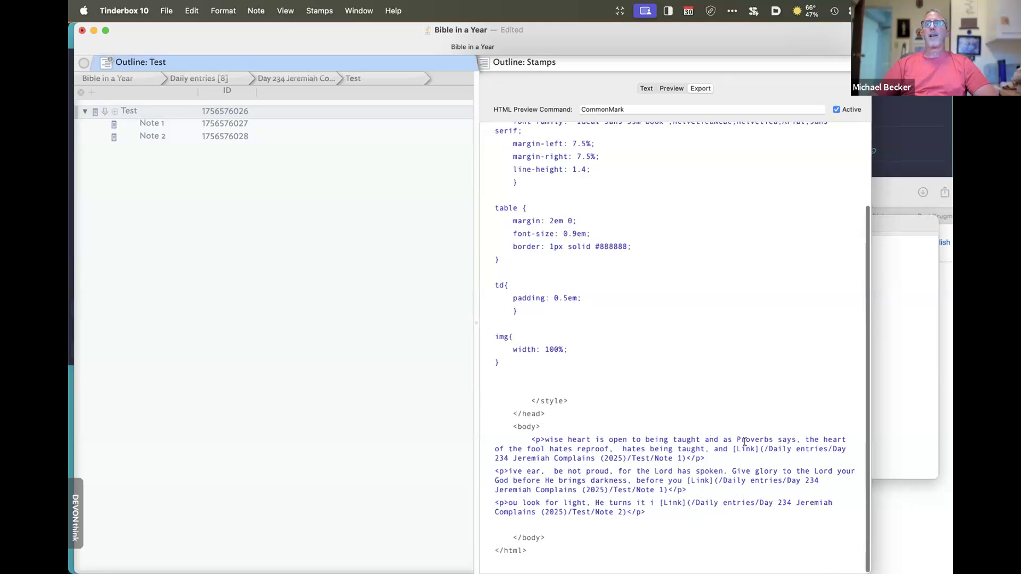
left_click_drag(764, 449, 682, 458)
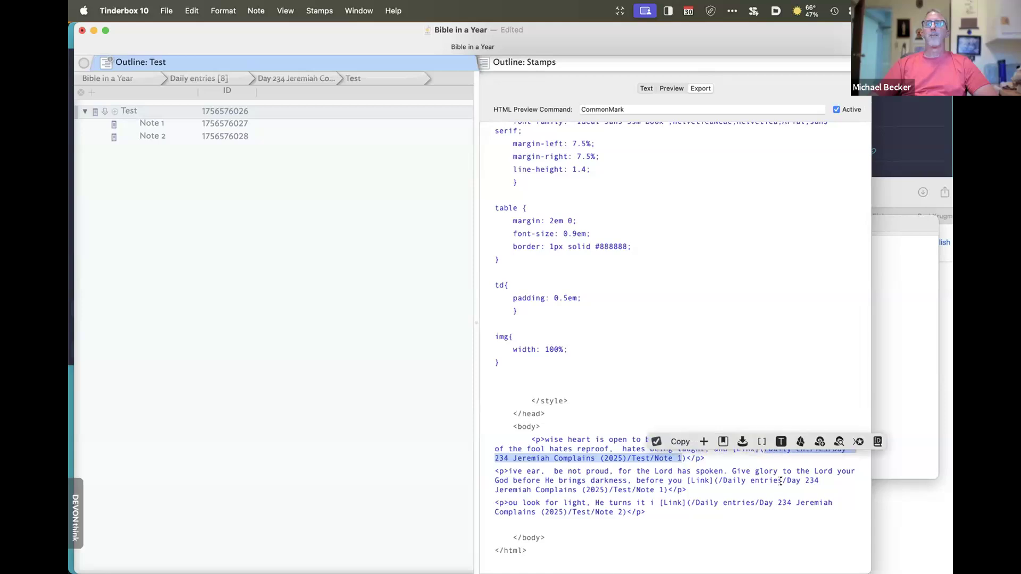
left_click(671, 89)
left_click(647, 89)
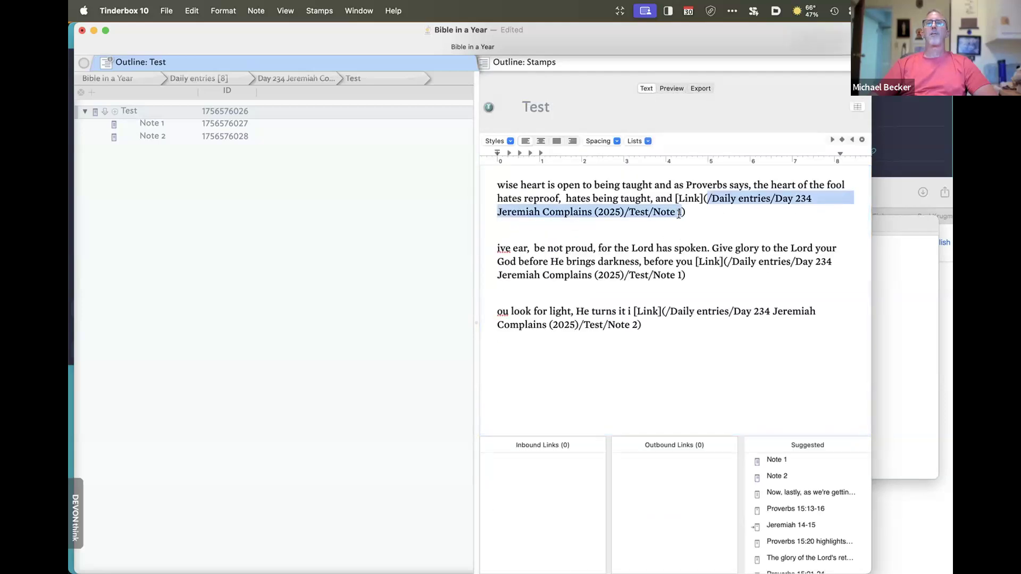
Try adding an opening <a href=" tag before the first link's path directly in the Test note's text
left_click(695, 197)
key("Right")
key("Right")
key("Right")
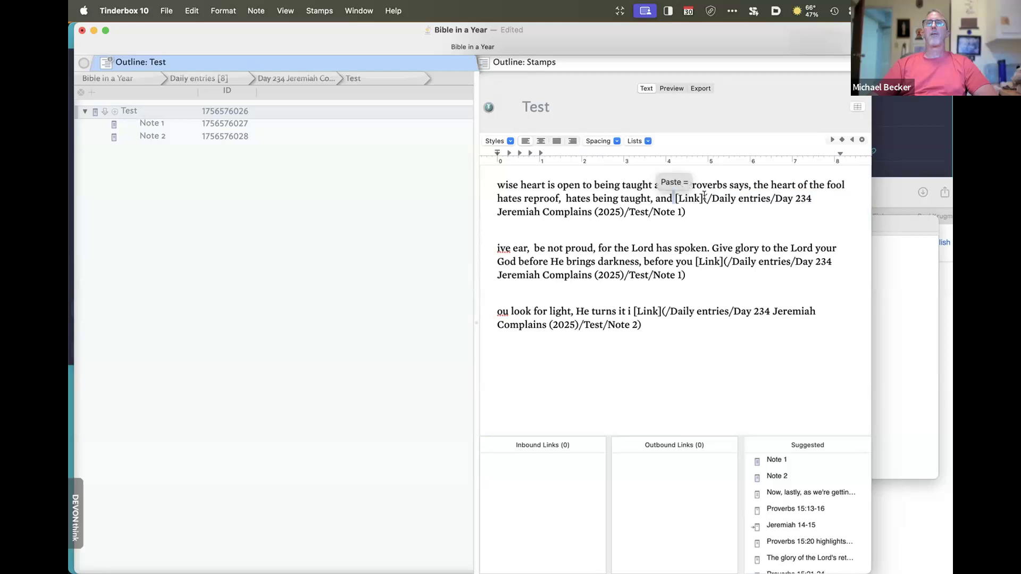
type("<")
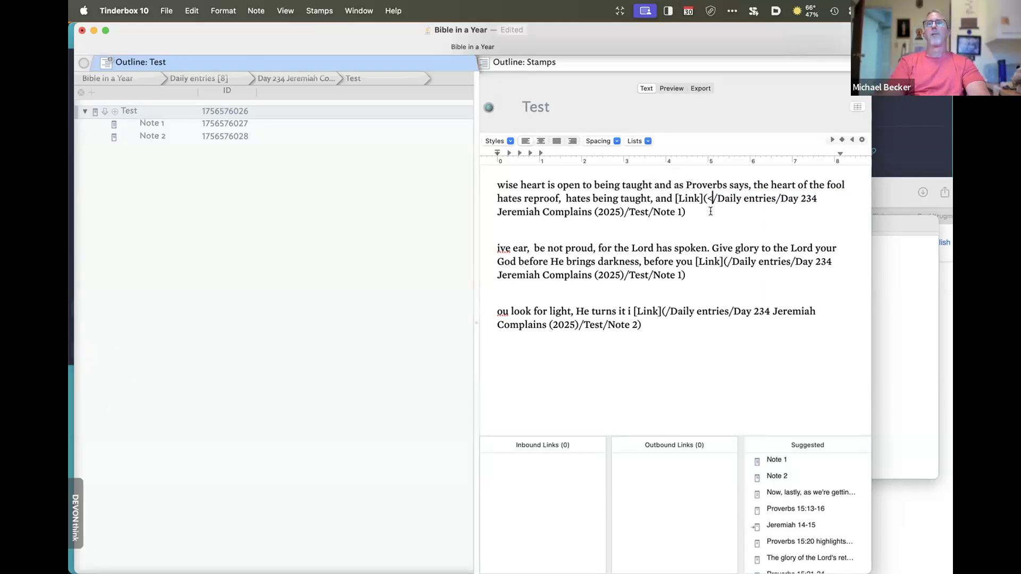
type("ahtre")
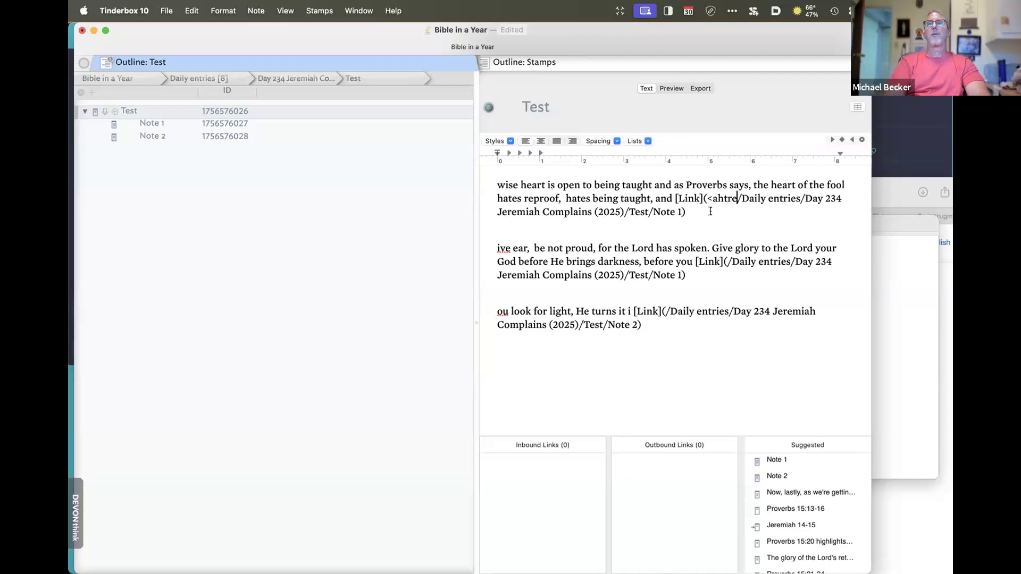
key("BackSpace")
key("BackSpace")
type("a h")
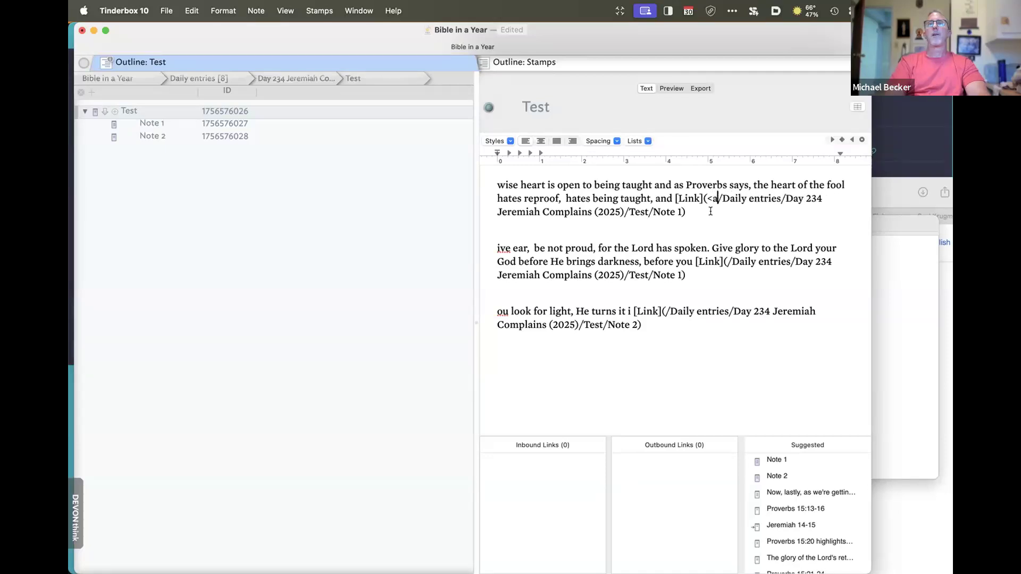
type("ref=\"")
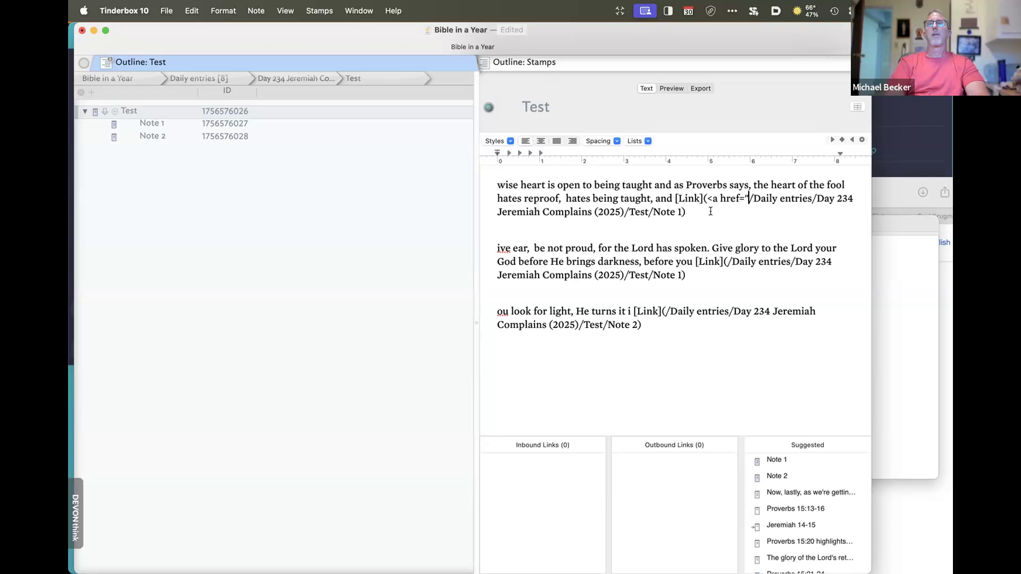
left_click_drag(707, 199, 675, 199)
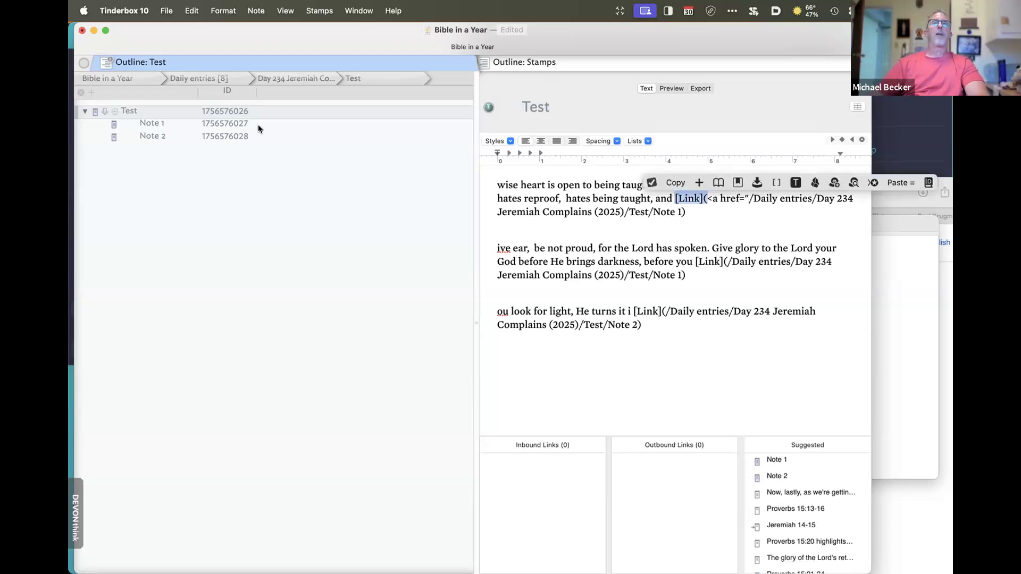
In the Replace Text with highlights stamp code, replace the vLink string's opening [Link]( with <a href=
left_click(930, 300)
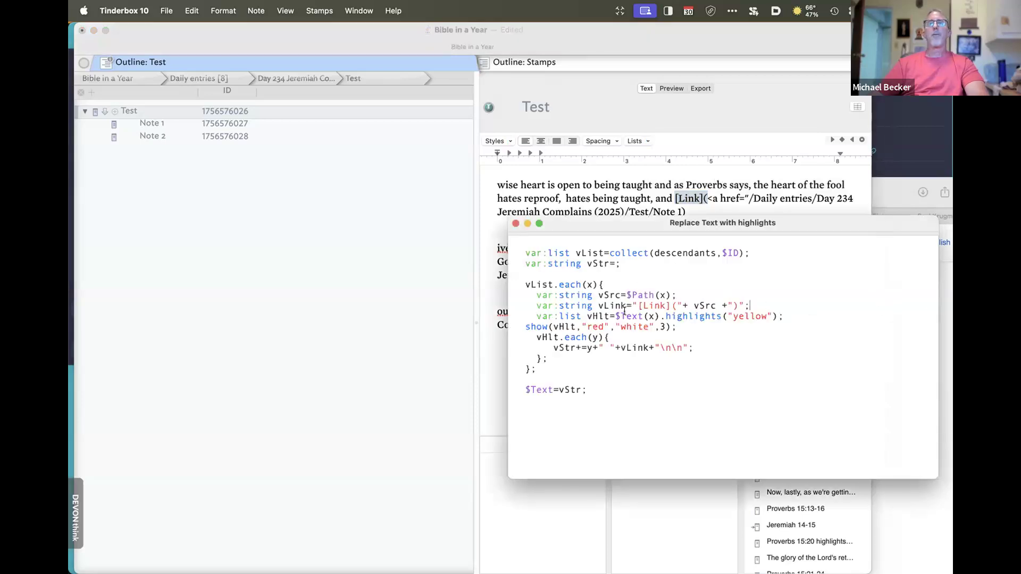
left_click_drag(637, 306, 678, 299)
key("BackSpace")
key("BackSpace")
type("\"")
type("< ah")
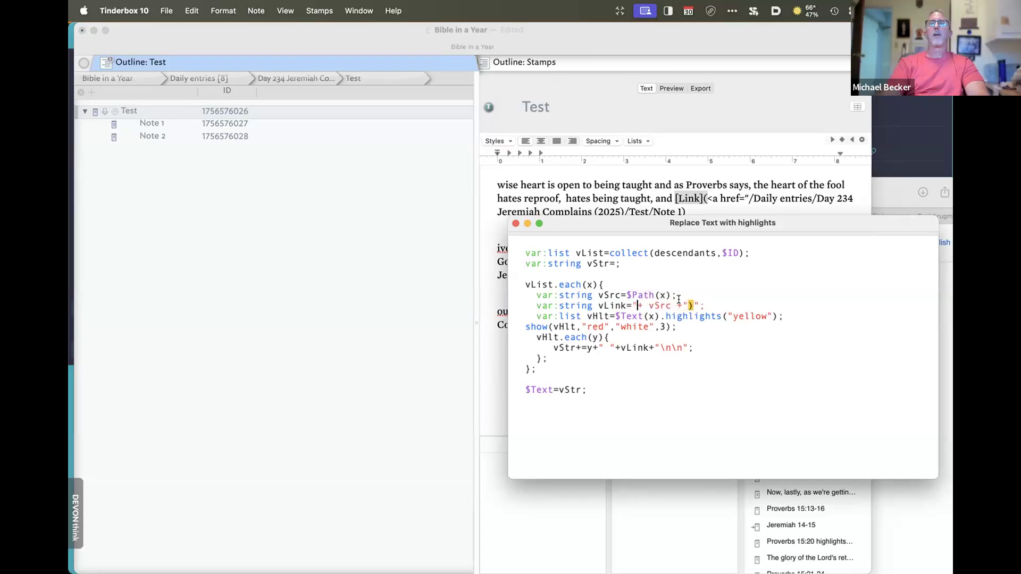
key("BackSpace")
key("BackSpace")
key("BackSpace")
type("a href=")
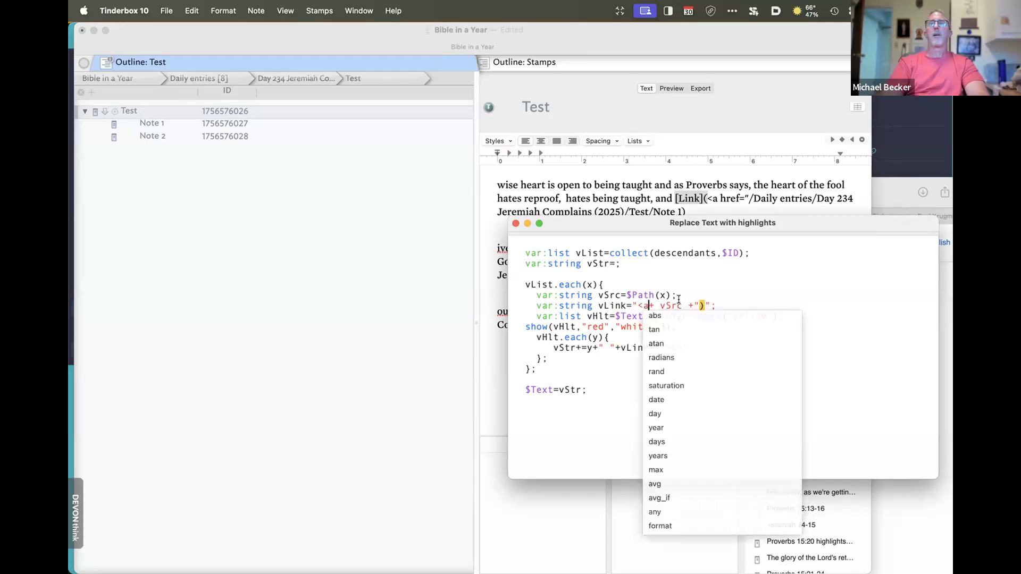
key("Return")
key("BackSpace")
type("\"")
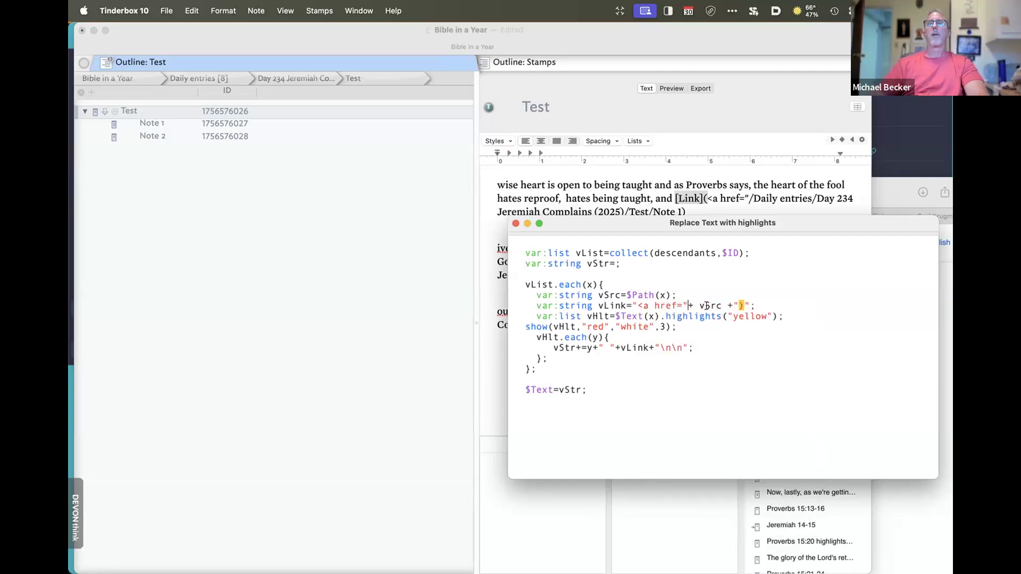
Replace the closing parenthesis in the stamp's vLink string with >link</a>
left_click(740, 305)
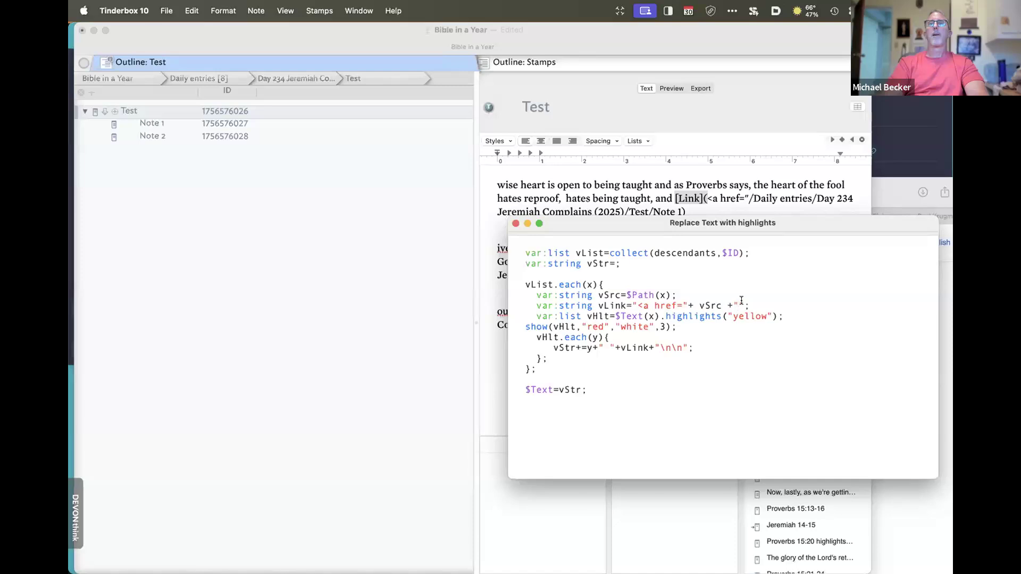
type(">")
type(">")
key("Escape")
type("link</a")
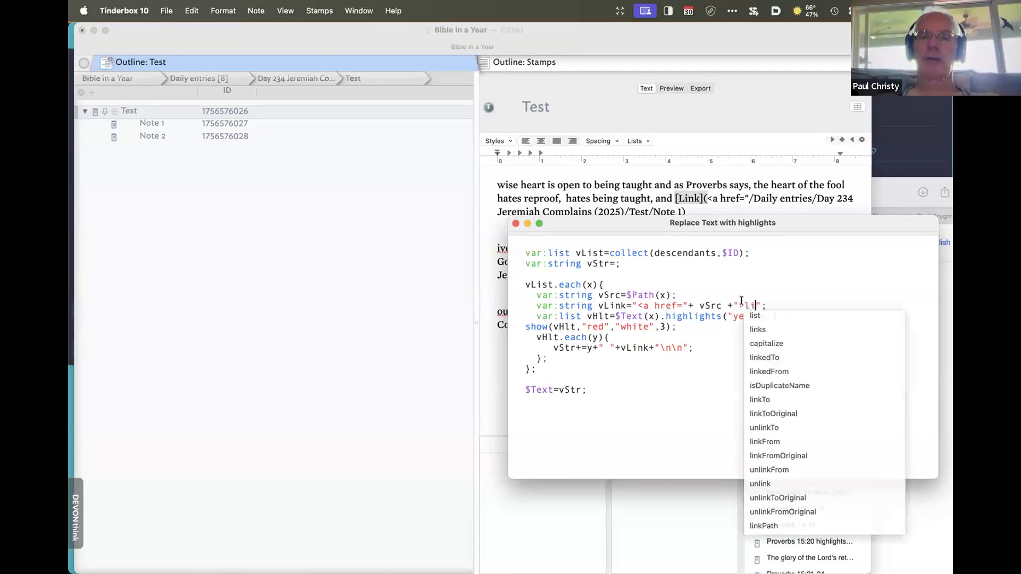
type(">")
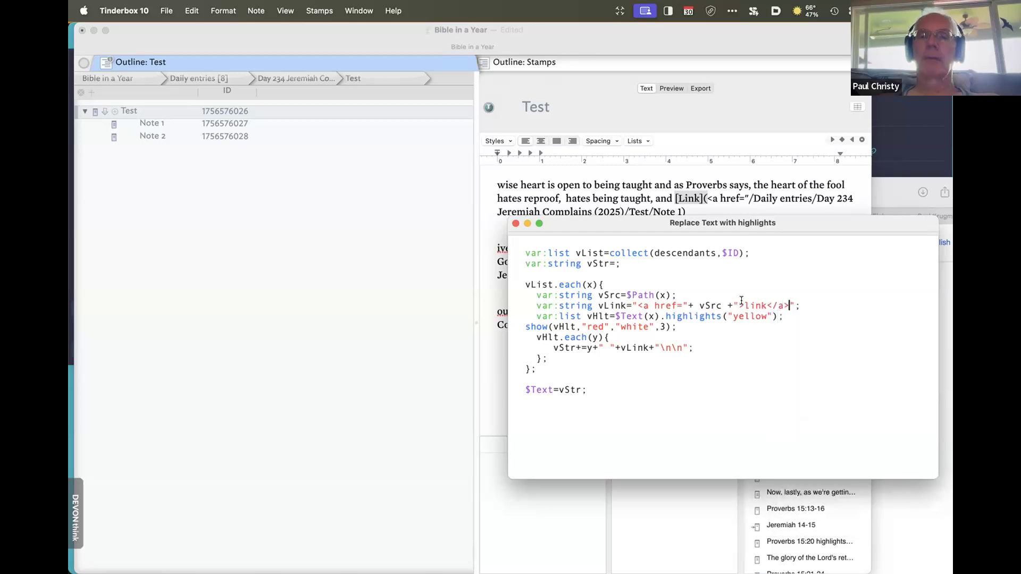
left_click(757, 285)
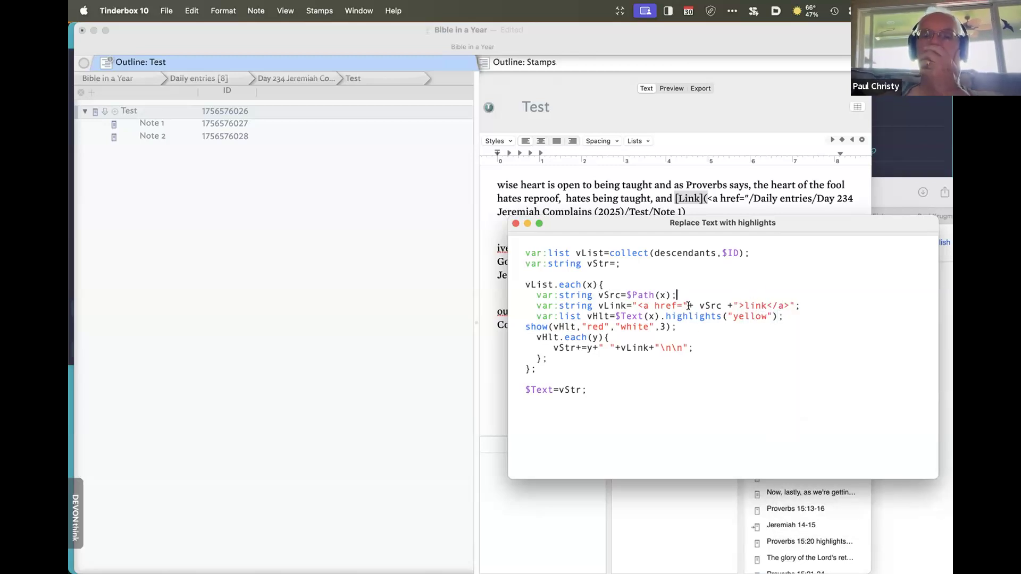
left_click(683, 305)
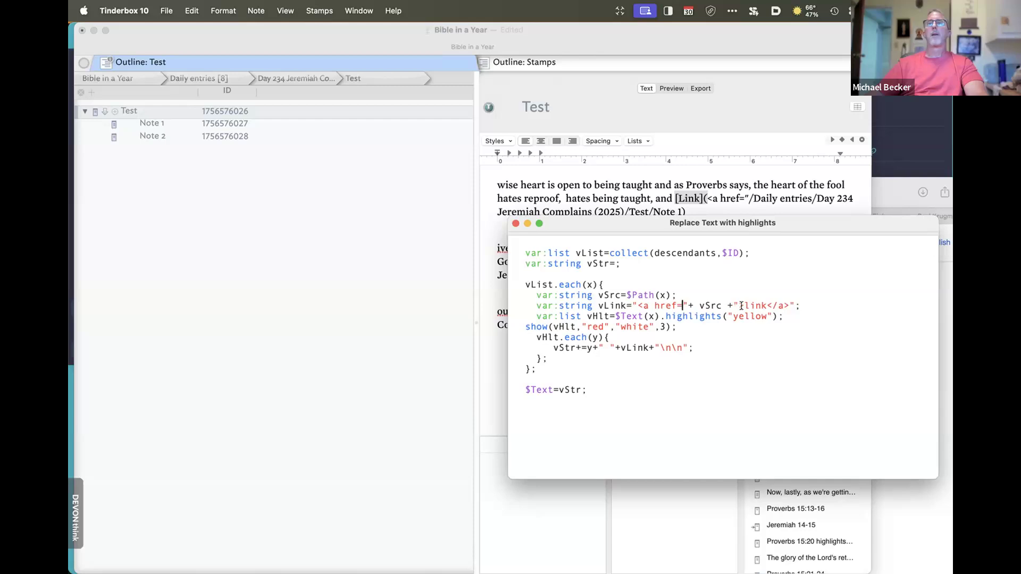
left_click(764, 339)
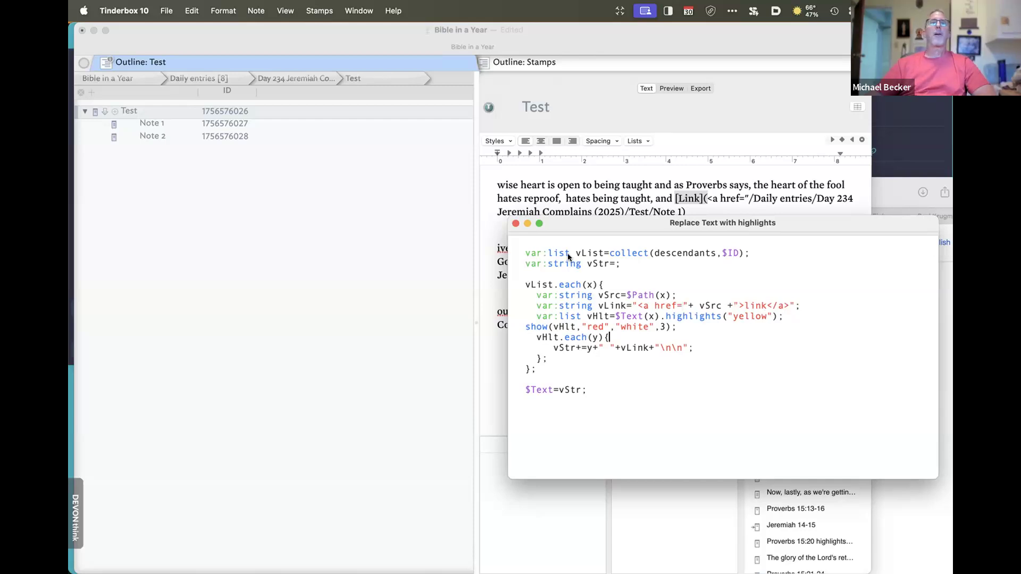
Apply the Replace Text with highlights stamp to the Test note and check its HTML links in the preview
right_click(255, 113)
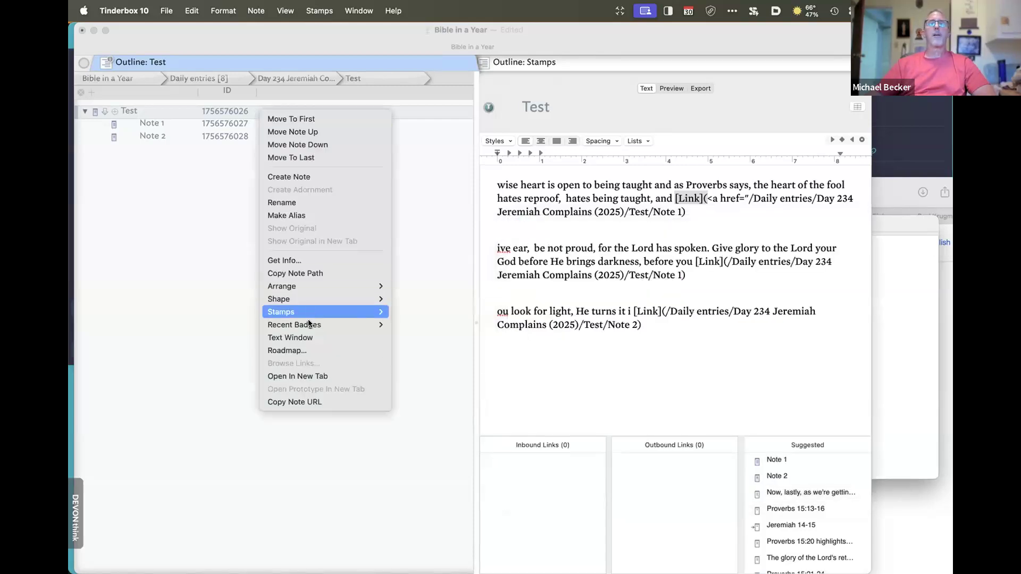
mouse_move(309, 324)
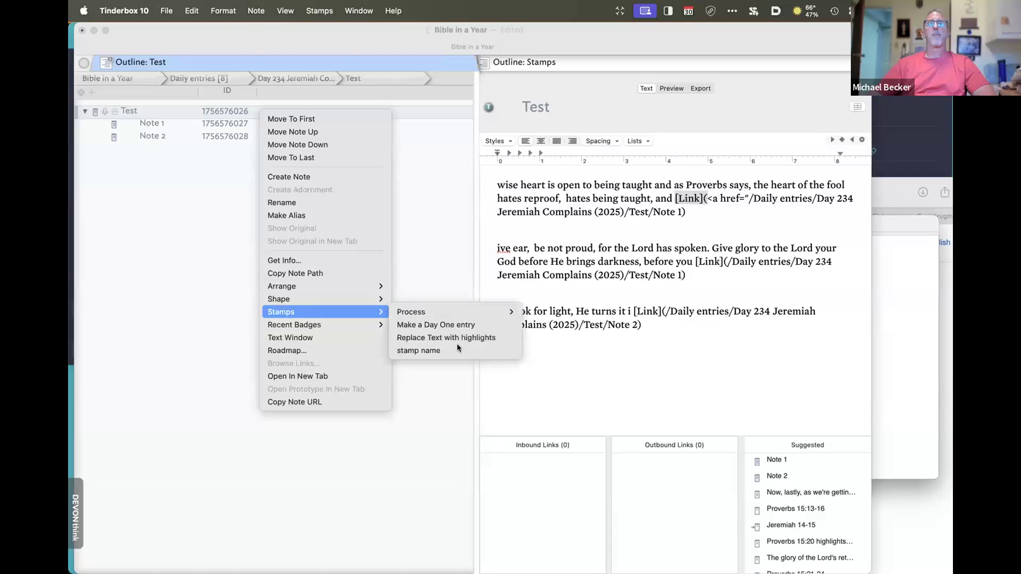
left_click(453, 337)
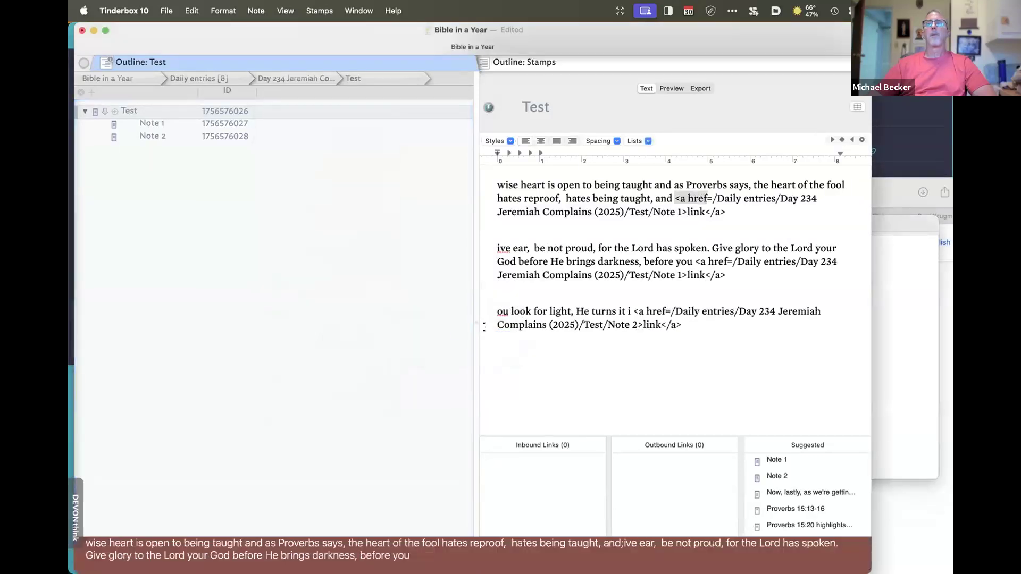
left_click(672, 88)
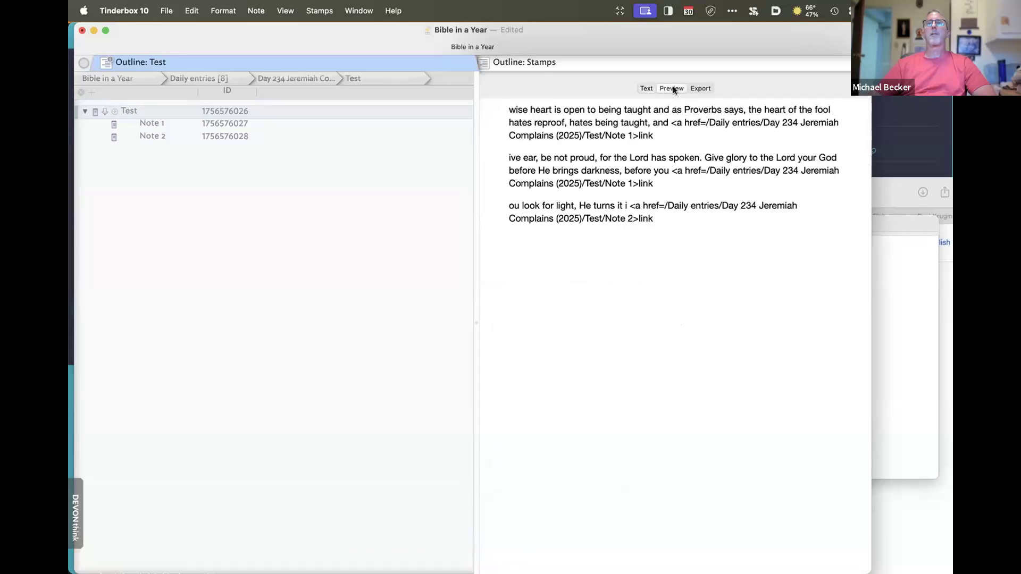
Move the Test note with its children to the outline's top level below Readme, and focus the outline on it
left_click(644, 88)
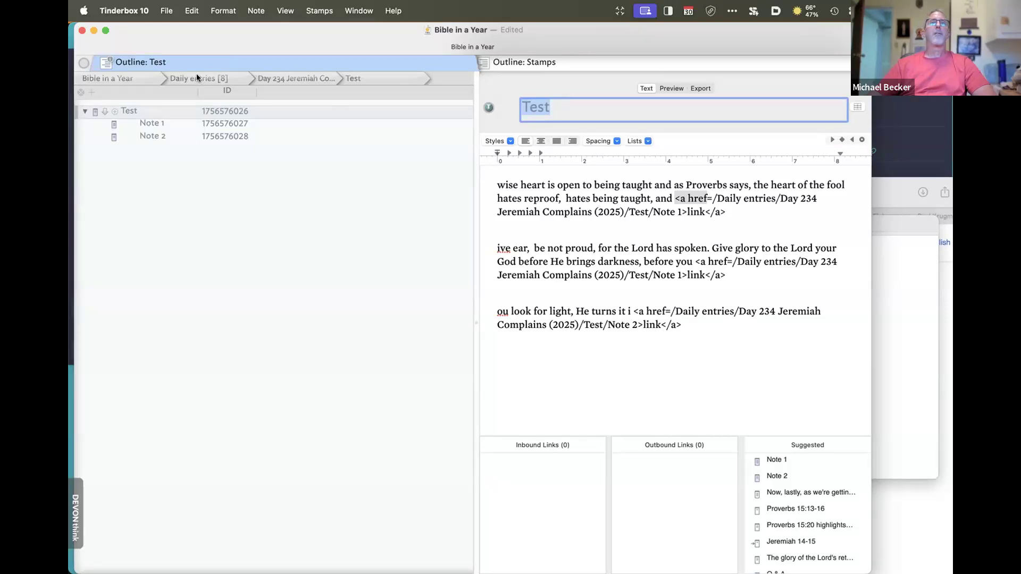
left_click(126, 79)
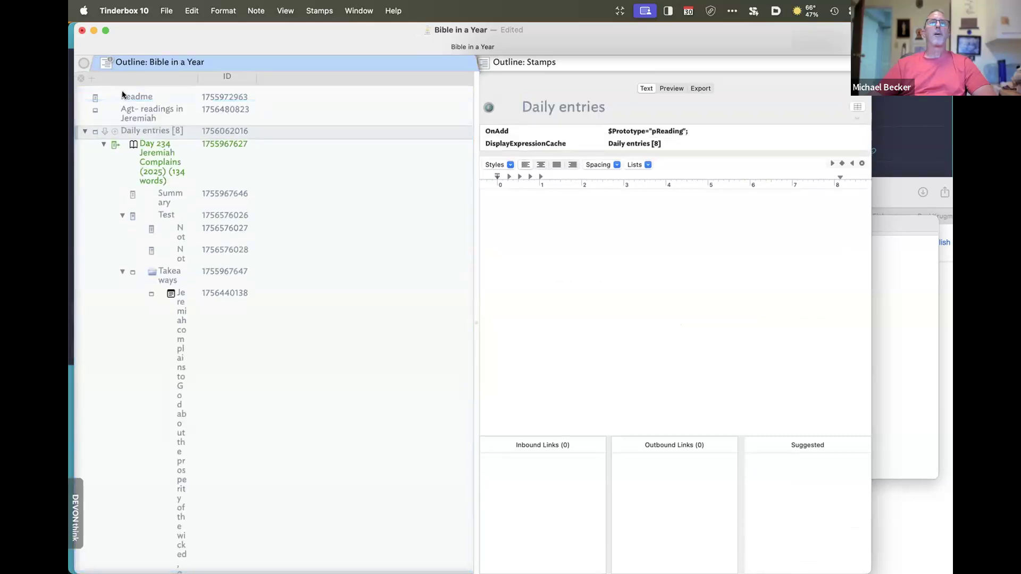
left_click(81, 78)
left_click_drag(171, 142, 129, 91)
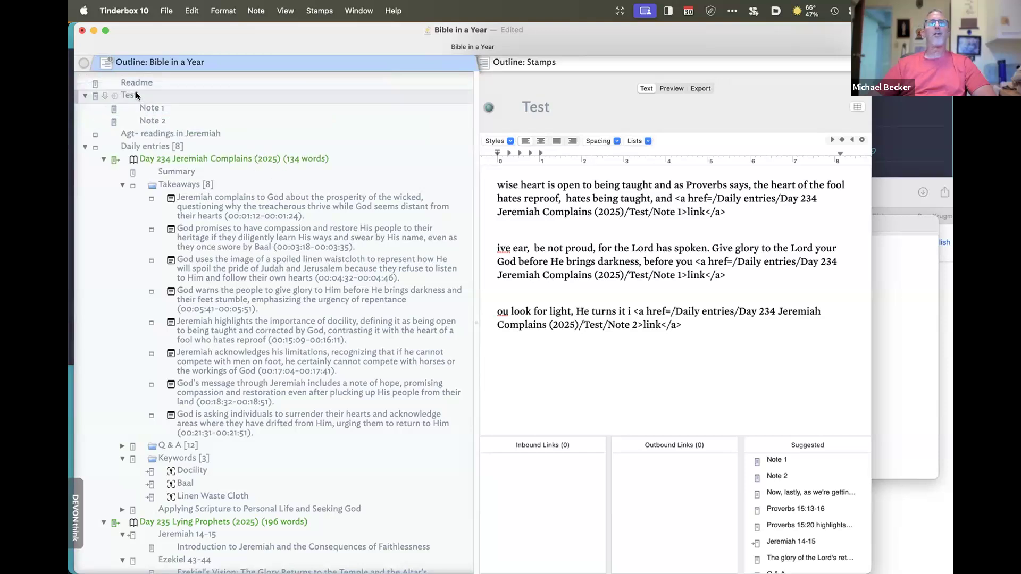
double_click(95, 94)
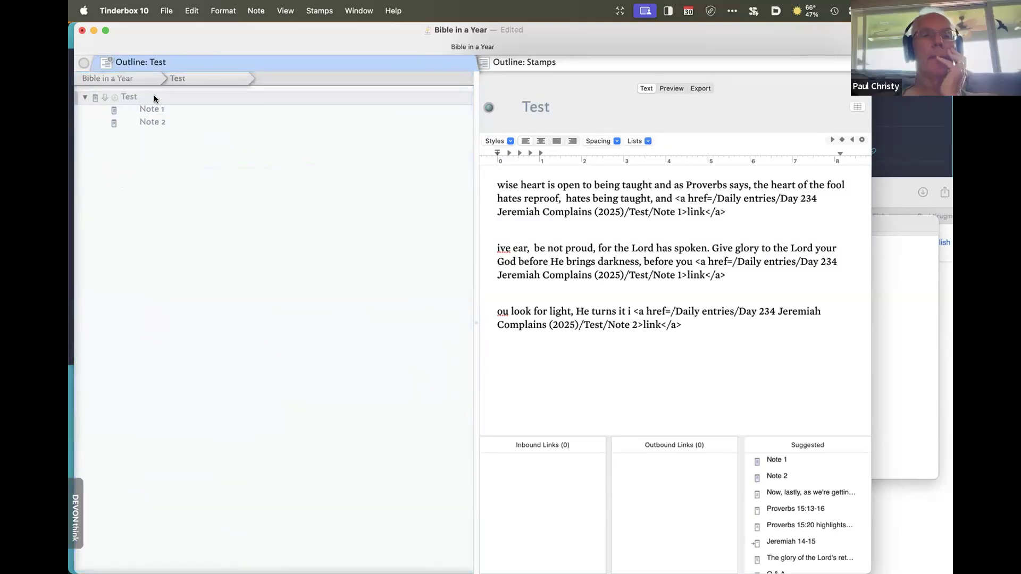
Reapply the Replace Text with highlights stamp to the moved Test note and preview the shortened link paths
right_click(173, 97)
mouse_move(224, 310)
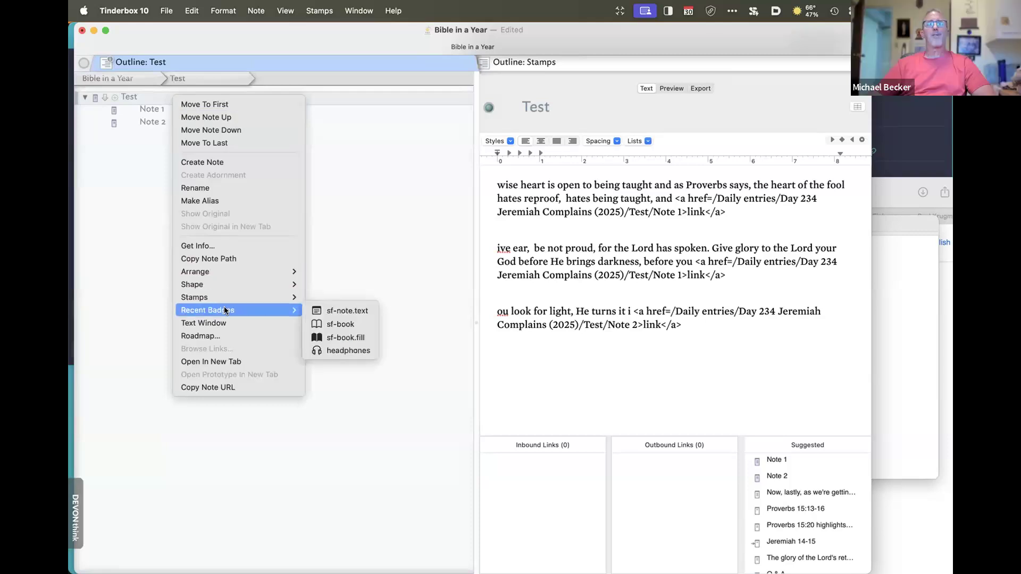
mouse_move(273, 295)
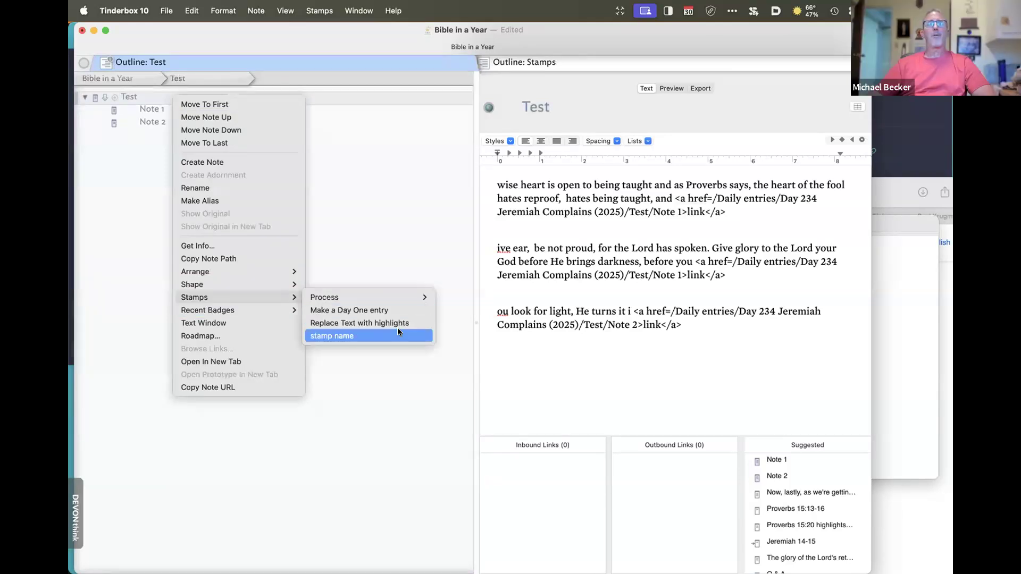
left_click(394, 323)
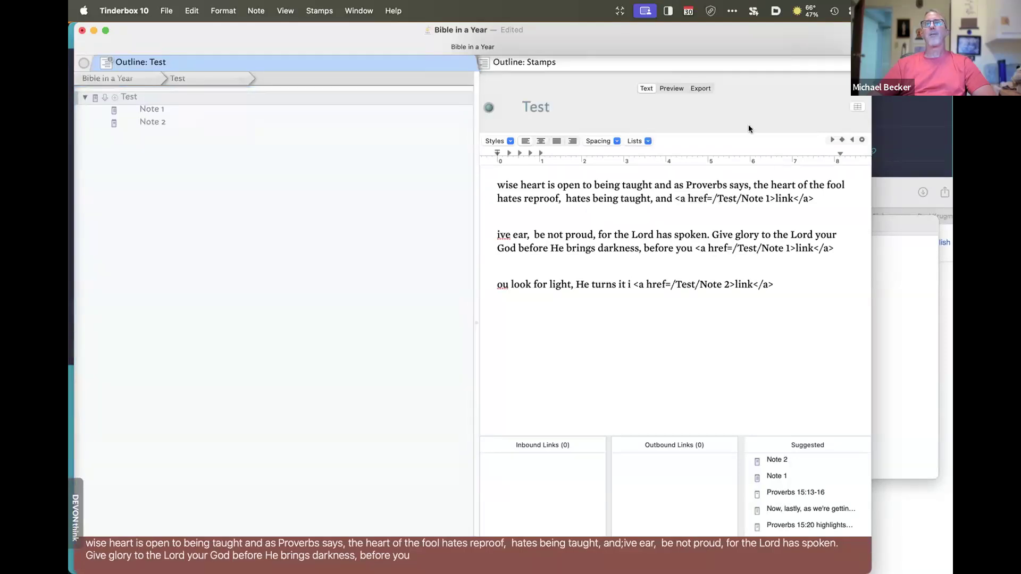
left_click(671, 88)
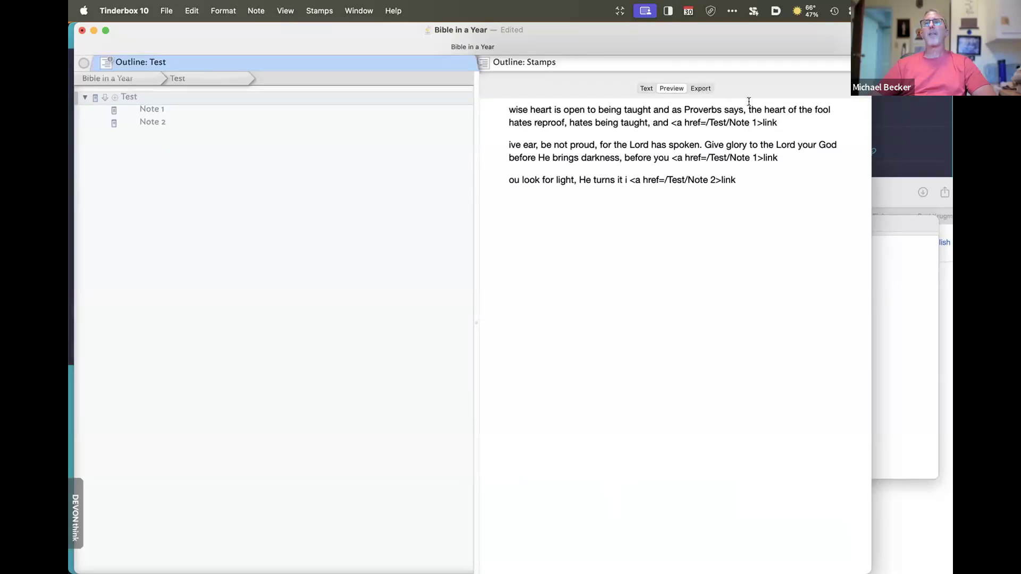
Examine how the second link's angle brackets are encoded in the Test note's exported HTML
left_click(700, 88)
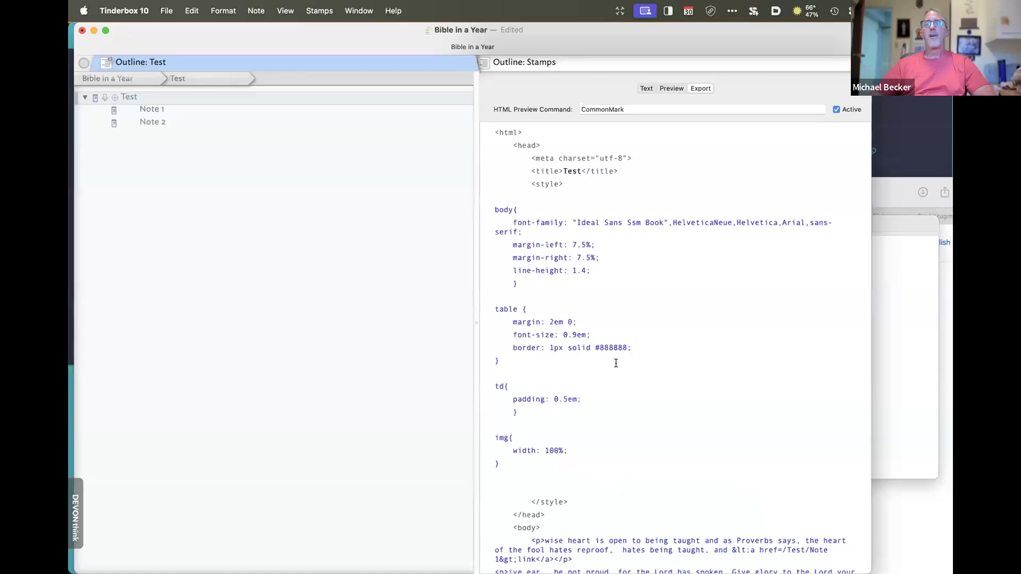
scroll(615, 363, "down", 4)
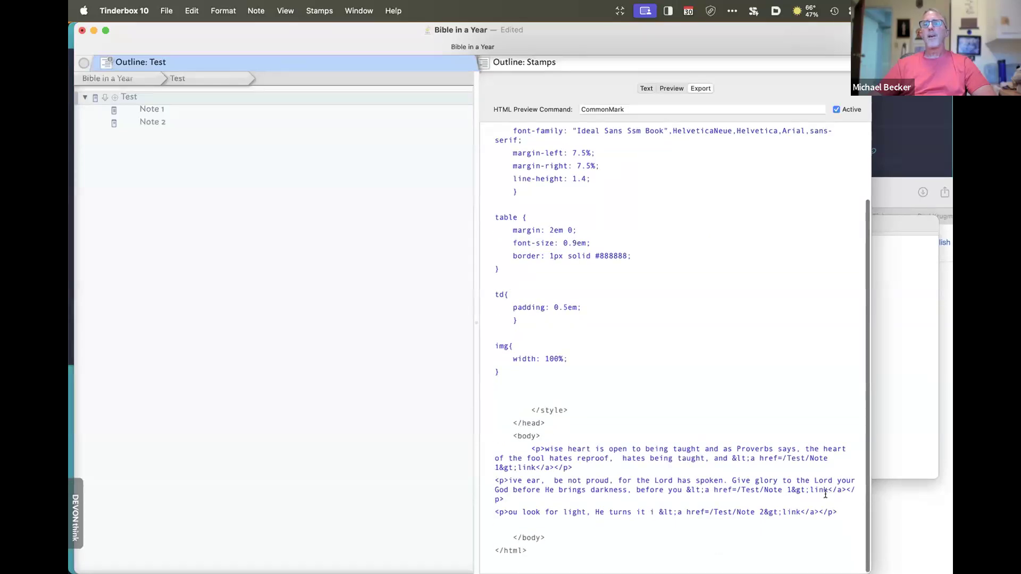
left_click_drag(803, 491, 784, 491)
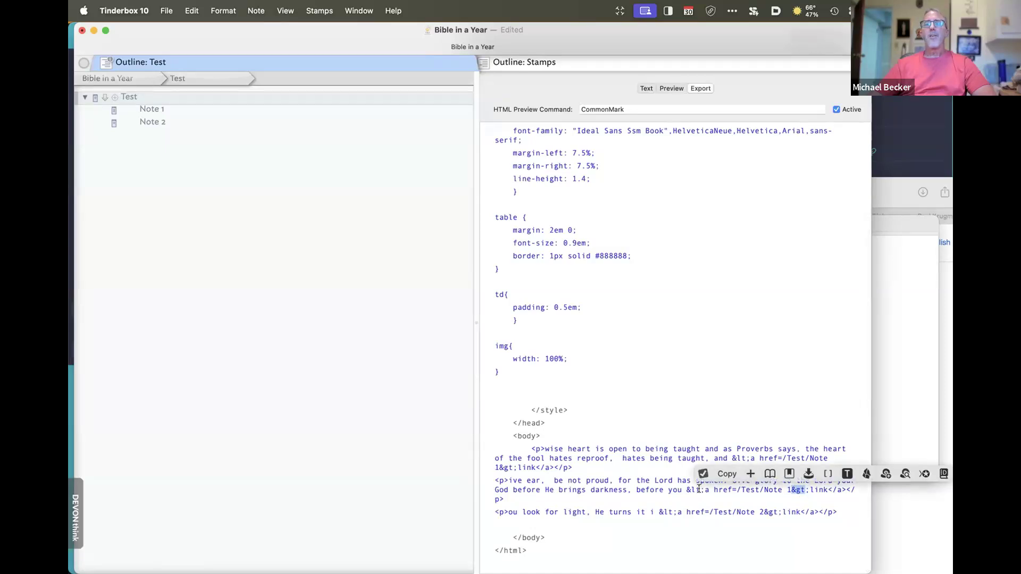
left_click_drag(686, 490, 698, 487)
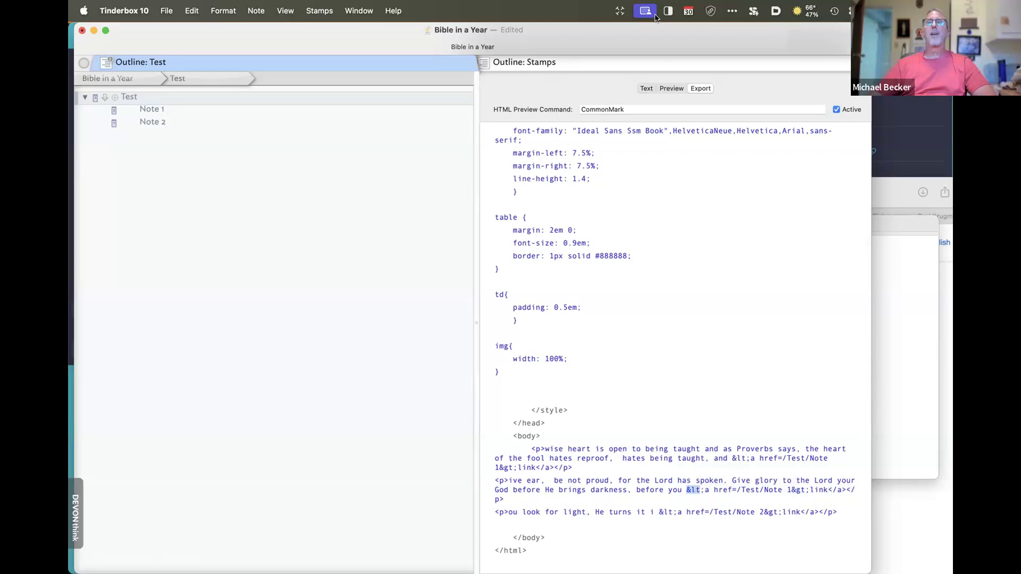
Return to the stamp code and inspect the > before link in the vLink declaration
left_click(907, 225)
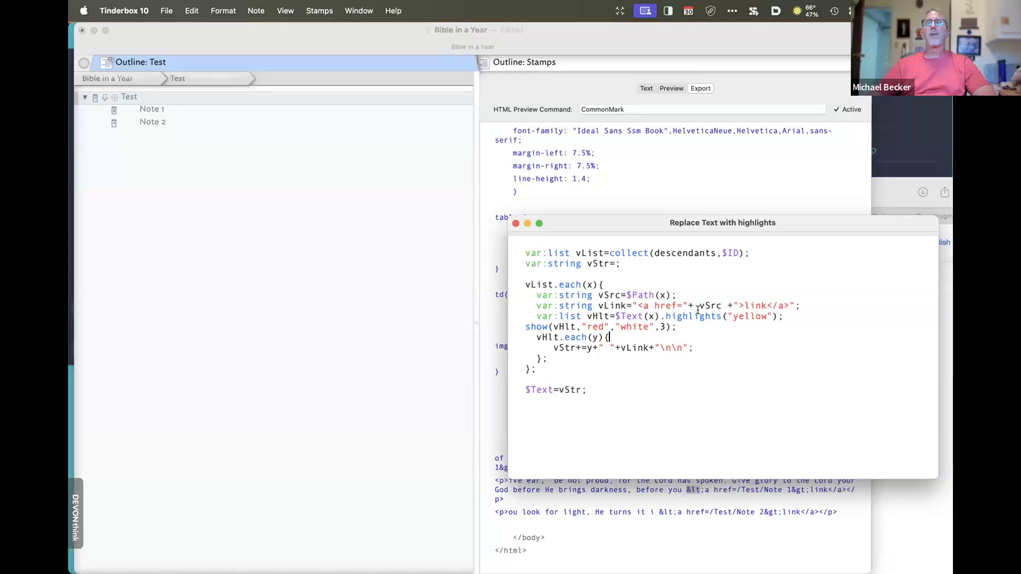
double_click(738, 306)
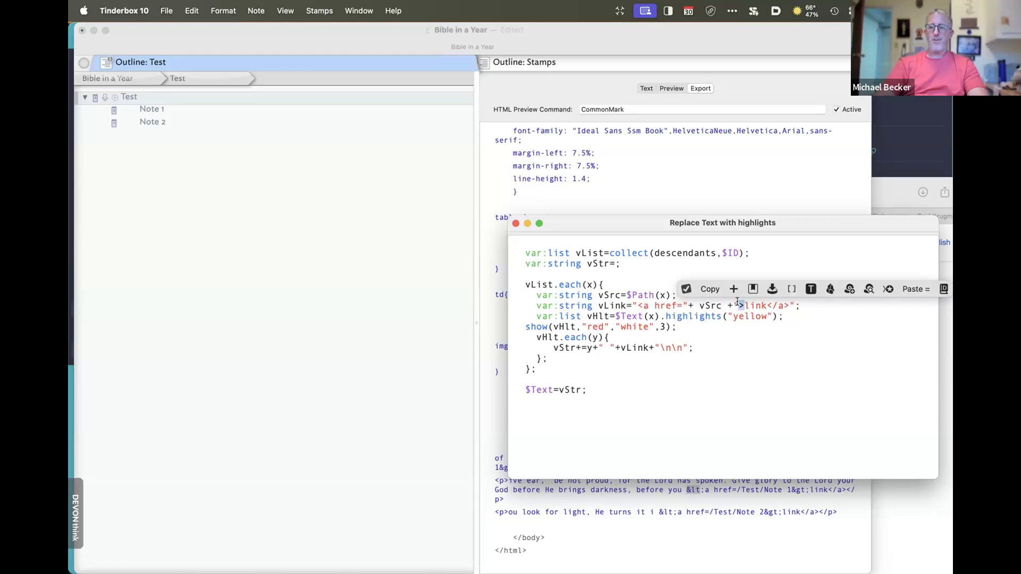
left_click(739, 305)
double_click(739, 304)
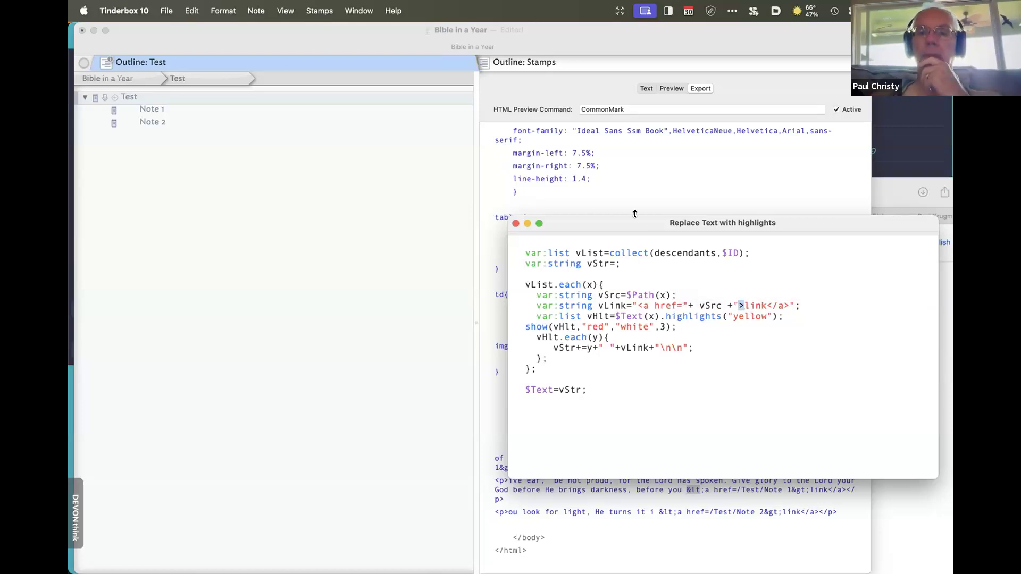
Retype the opening < of the anchor tag in the stamp's vLink declaration
left_click_drag(643, 222, 749, 103)
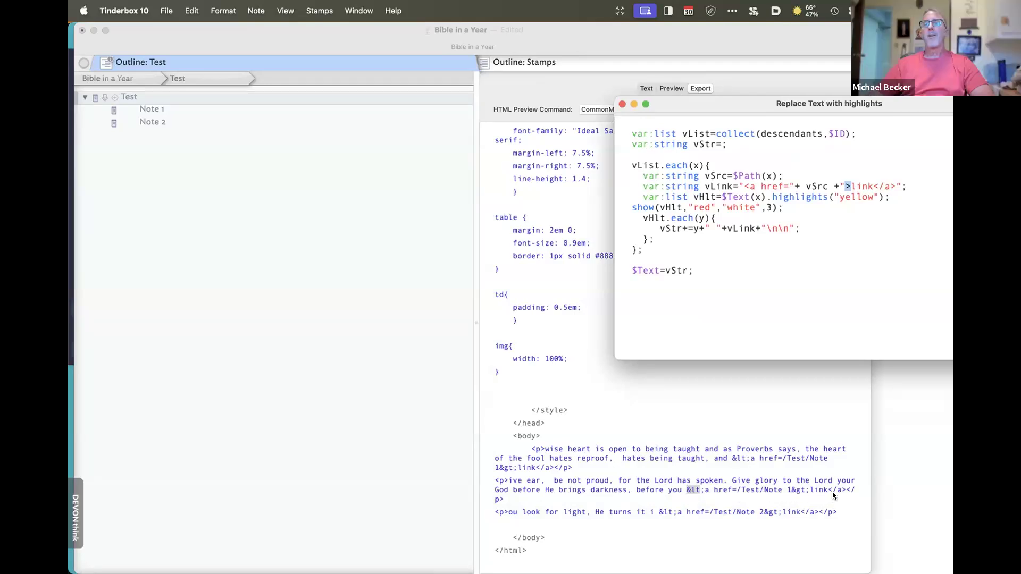
left_click(750, 186)
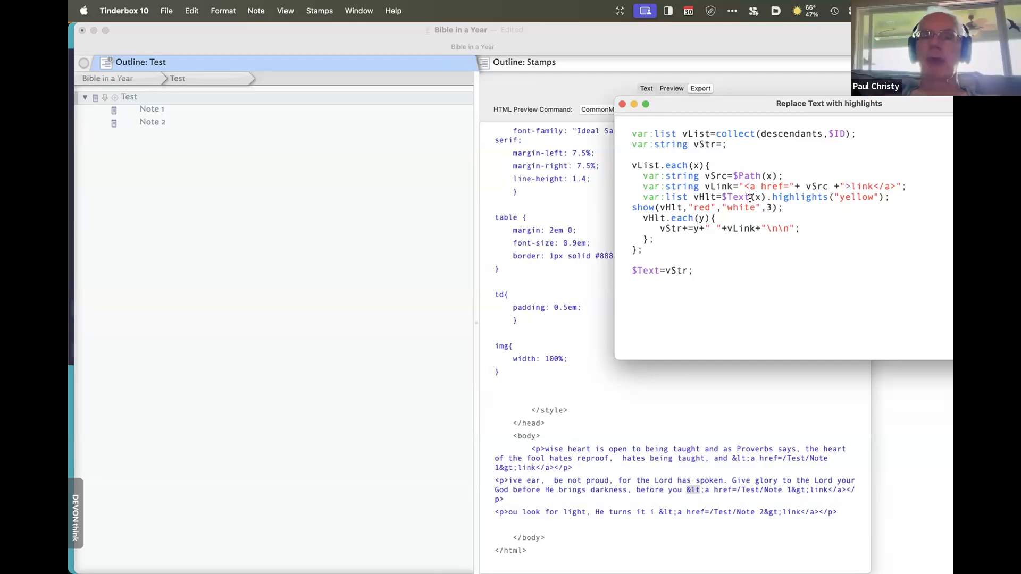
key("Left")
key("Delete")
type("<")
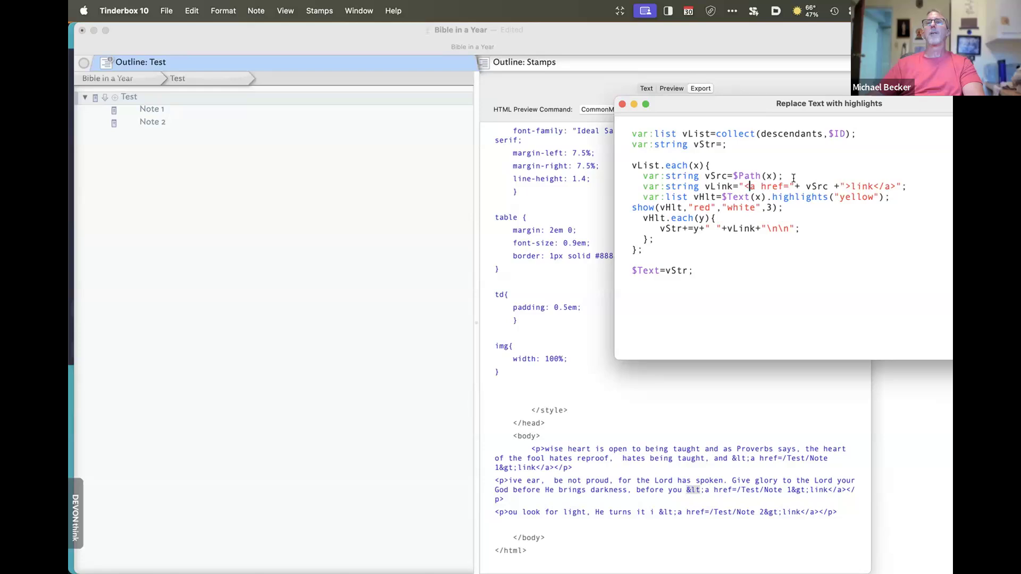
Apply the Replace Text with highlights stamp to the Test note again and preview its links
right_click(172, 99)
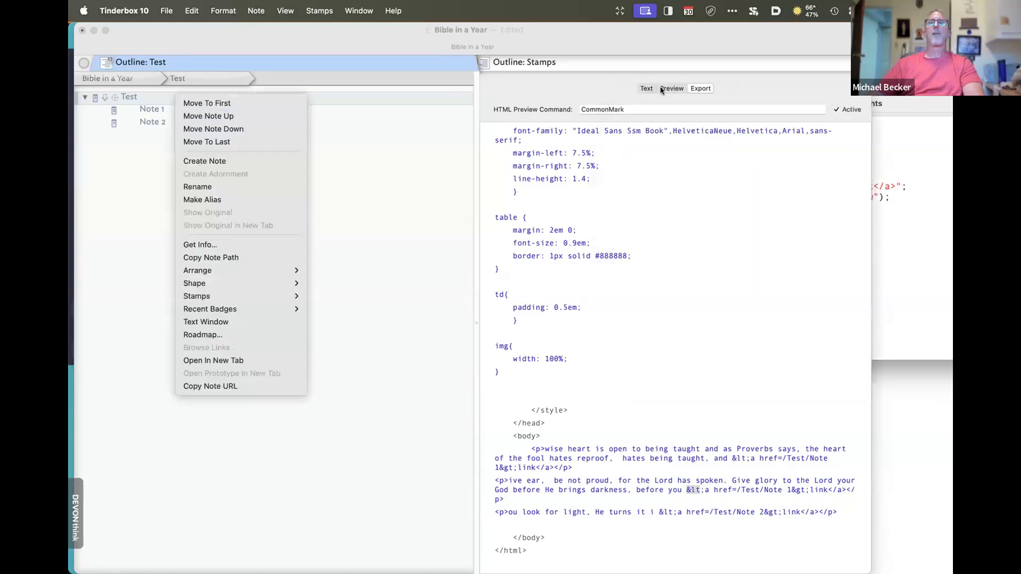
left_click(645, 88)
left_click(645, 89)
right_click(186, 96)
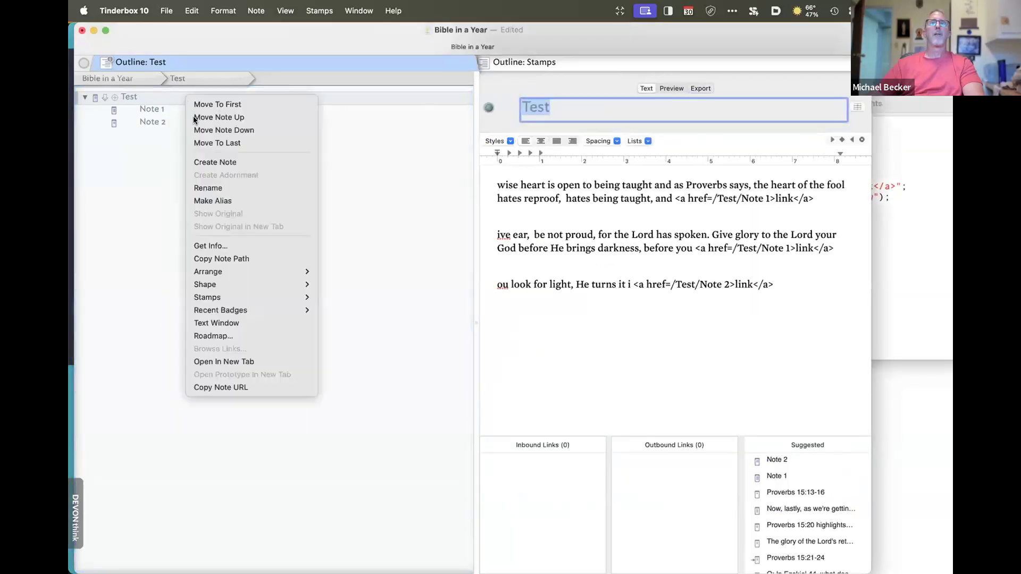
mouse_move(253, 299)
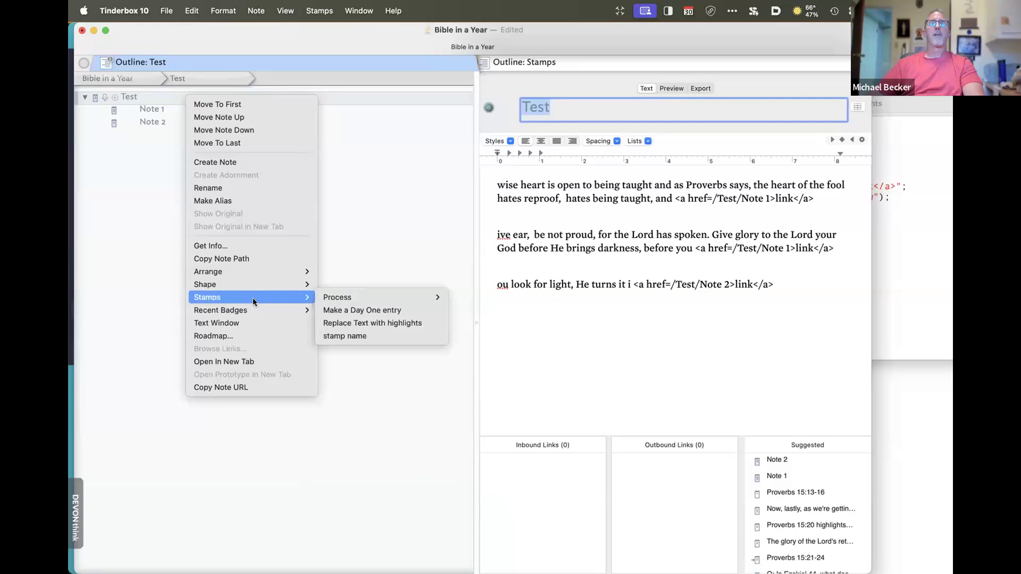
left_click(366, 323)
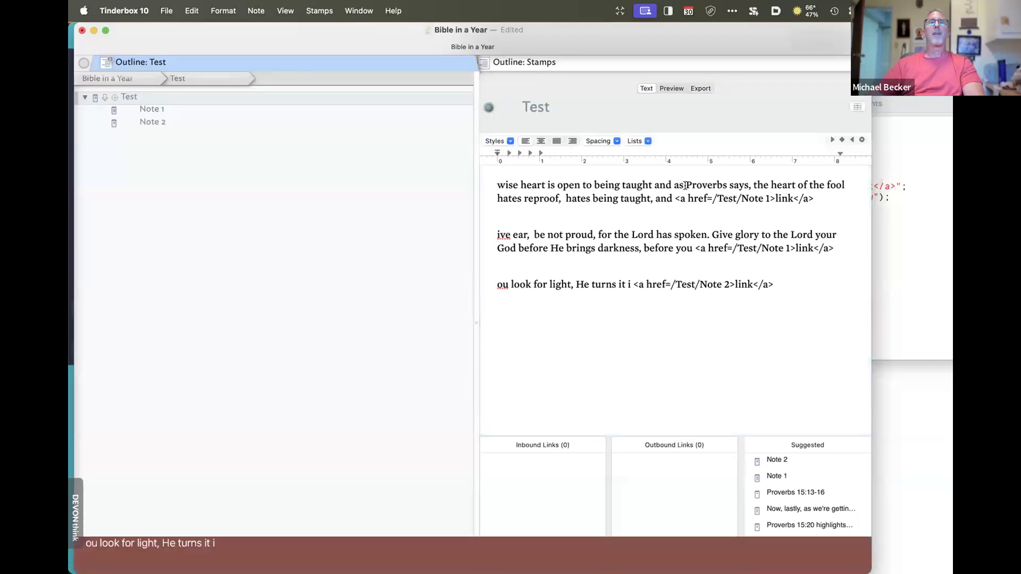
left_click(672, 88)
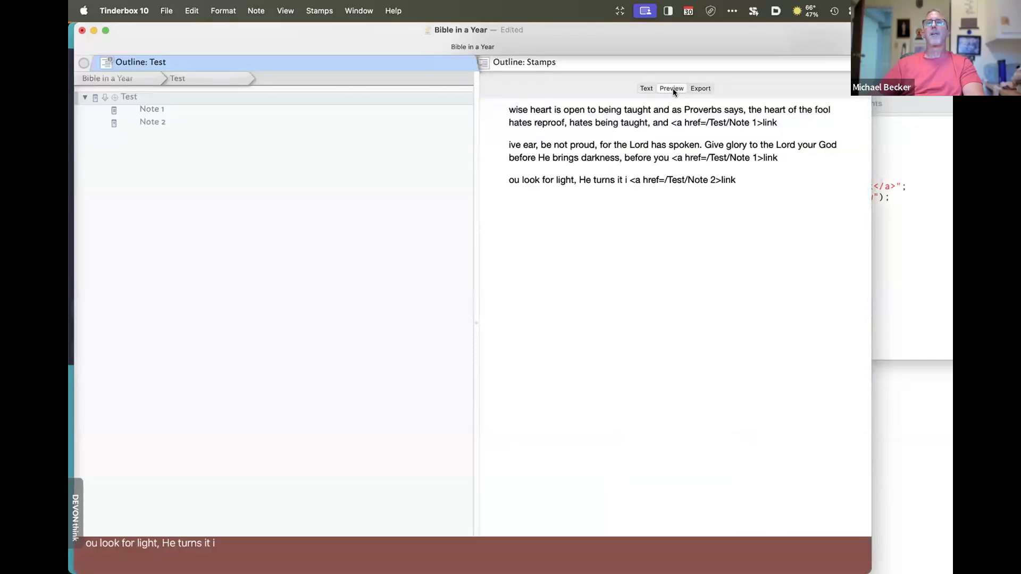
Inspect the first link's markup in the Test note's text, including its angle brackets and the path after href=
left_click(647, 89)
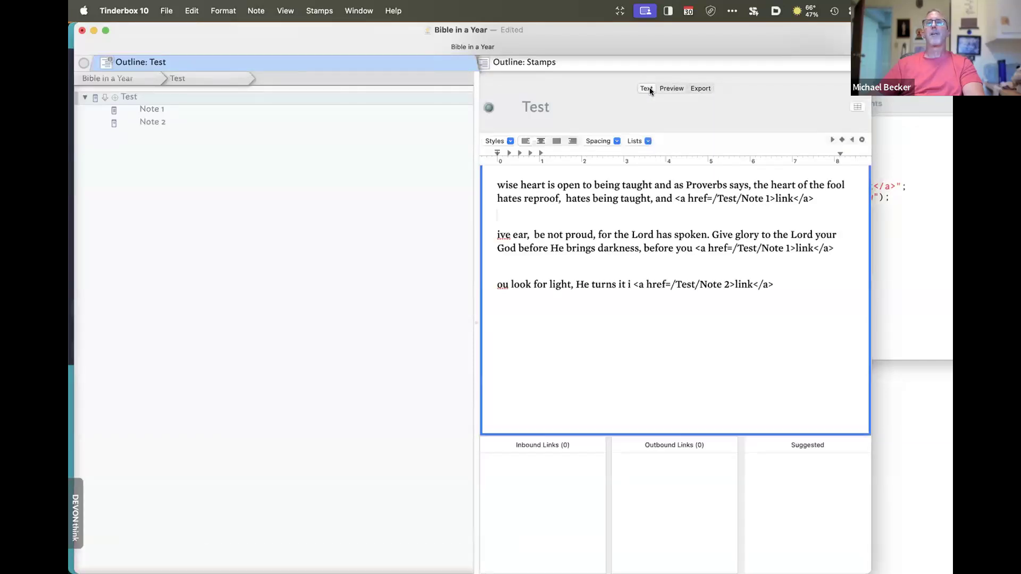
right_click(157, 97)
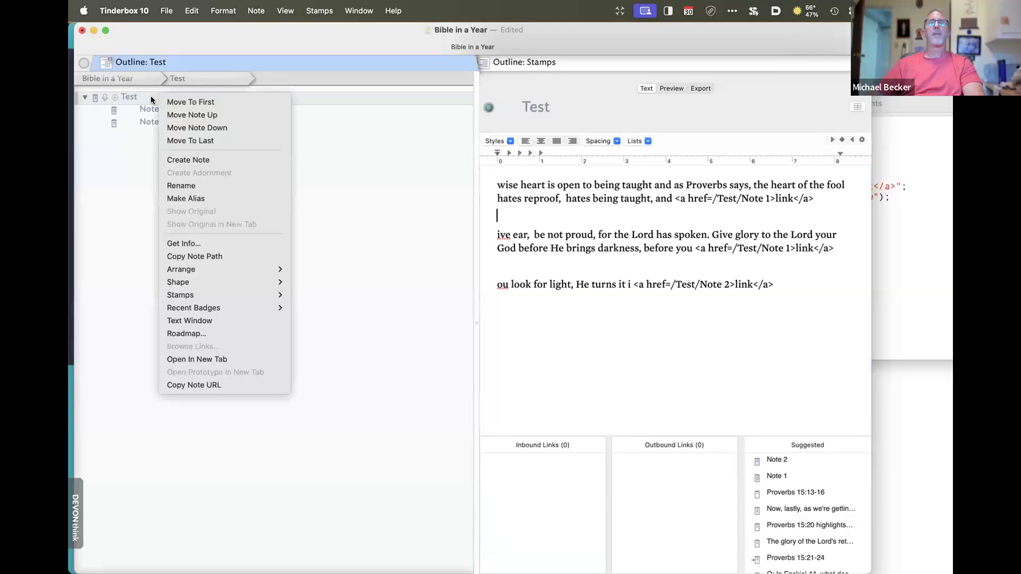
left_click(675, 199)
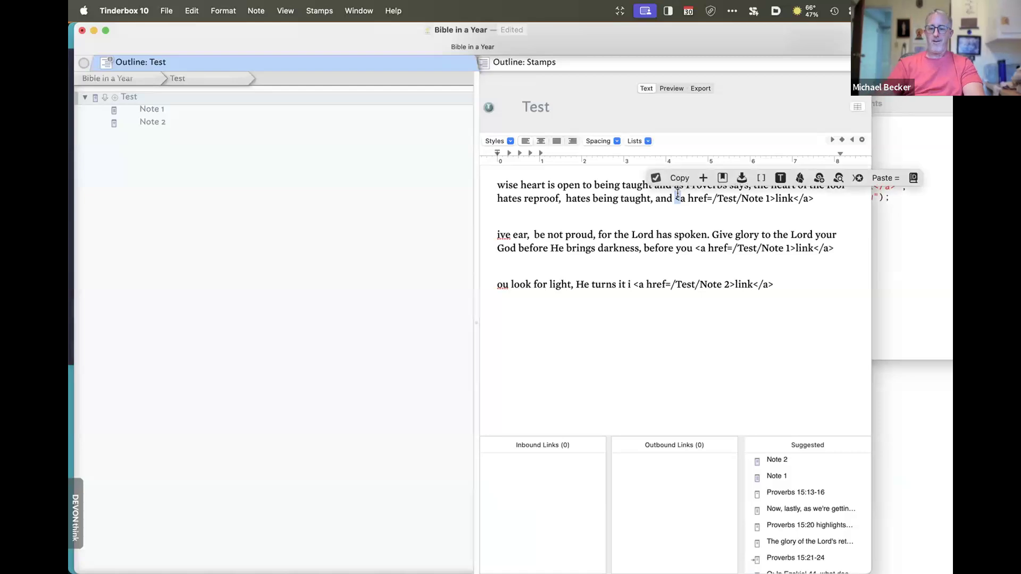
double_click(771, 197)
left_click(713, 200)
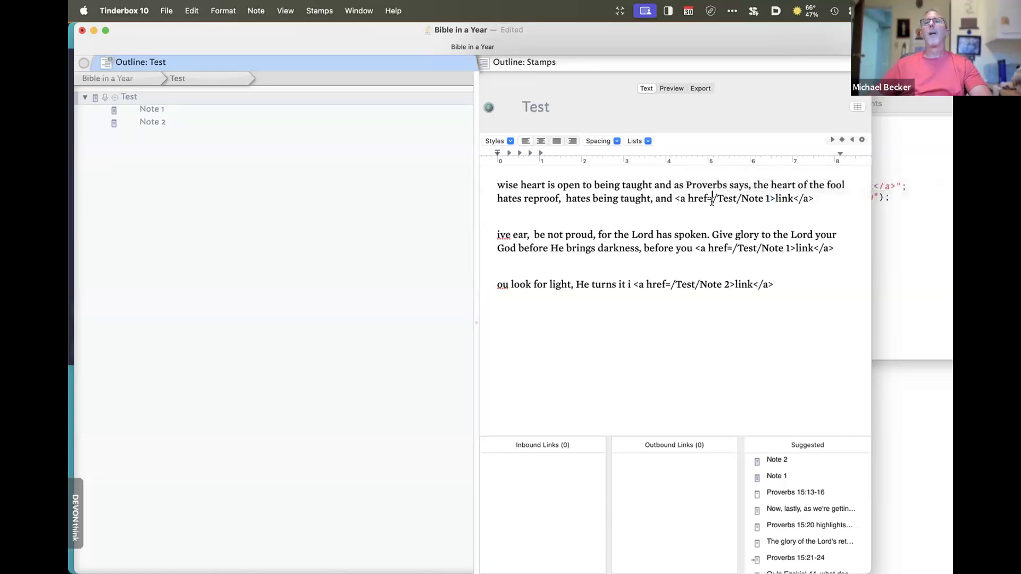
left_click_drag(713, 199, 770, 196)
Replace the double quotes enclosing the whole vLink string in the stamp code with single quotes
left_click(906, 313)
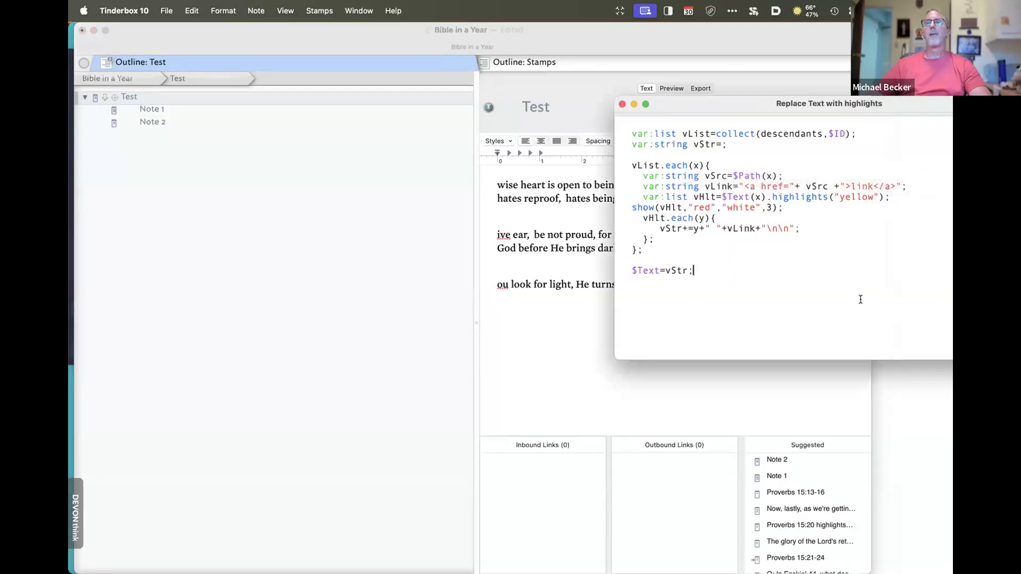
left_click(746, 187)
left_click_drag(738, 185, 743, 185)
type("'")
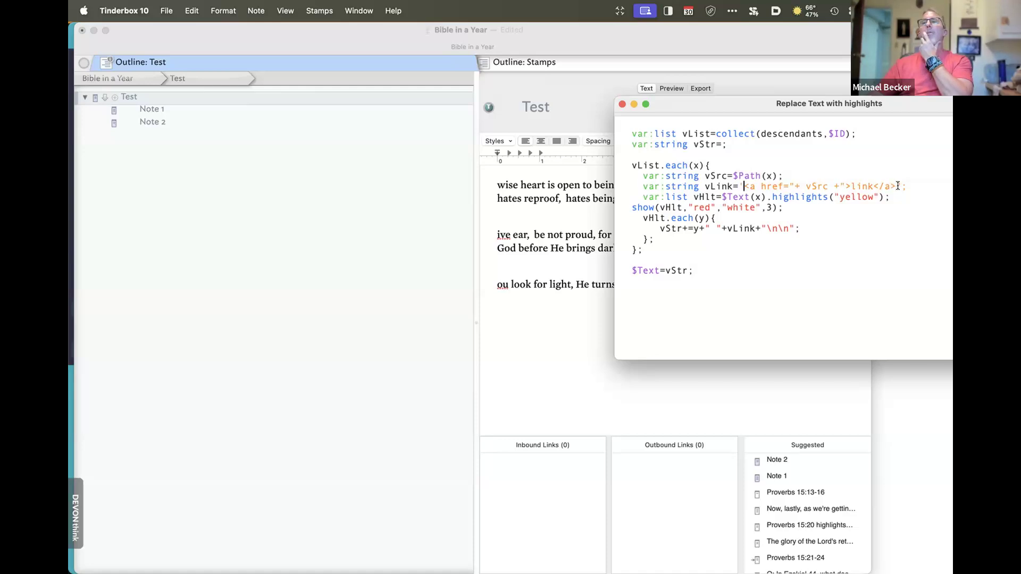
left_click_drag(901, 186, 894, 187)
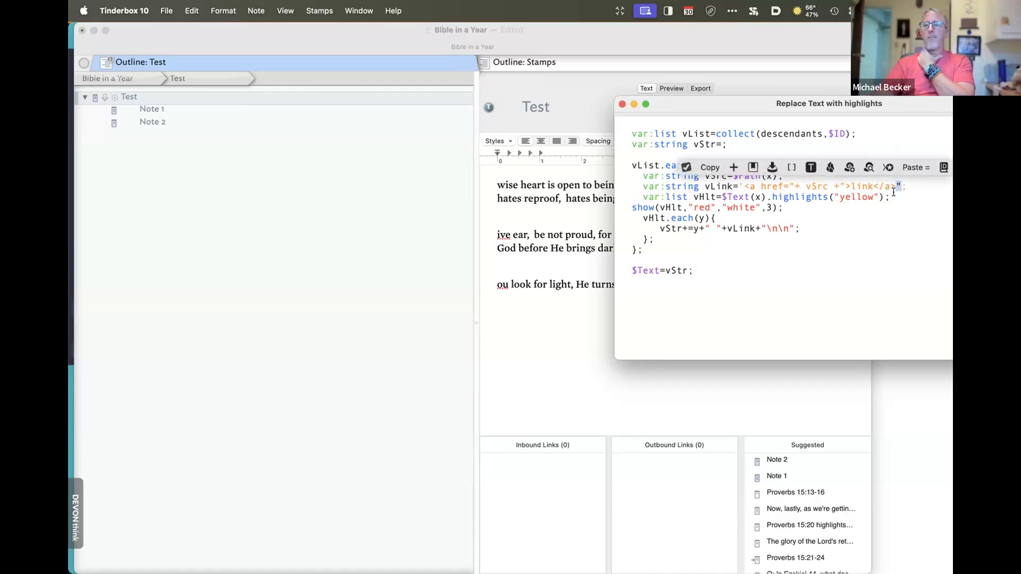
type("'")
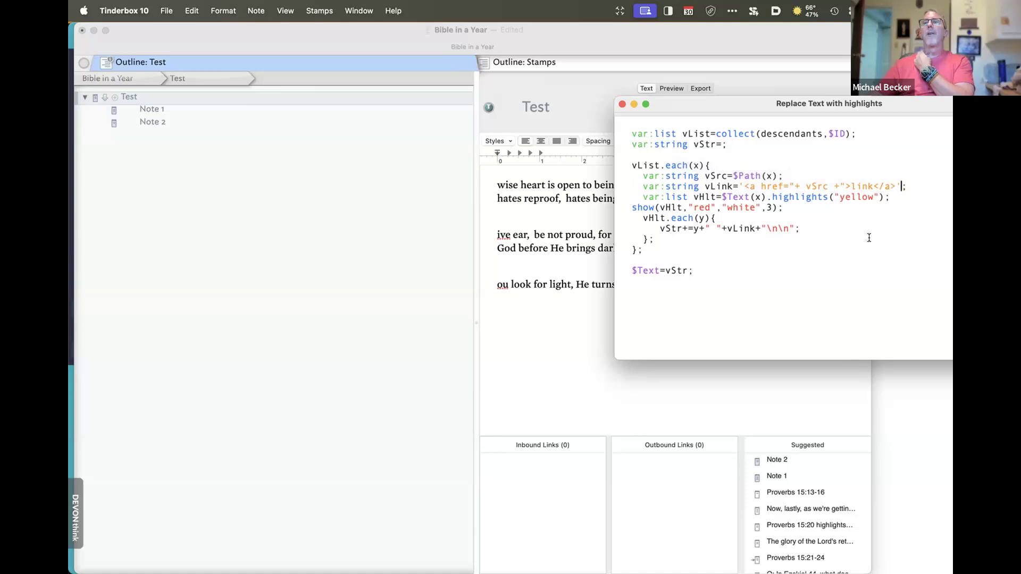
Run the Replace Text with highlights stamp on the Test note to try the single-quoted vLink string
right_click(176, 93)
mouse_move(241, 293)
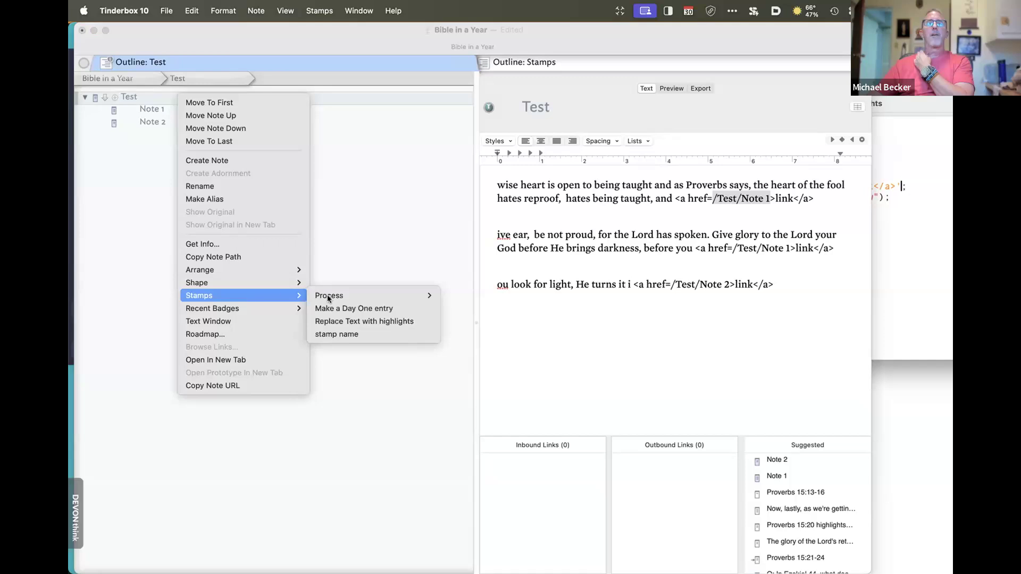
left_click(371, 322)
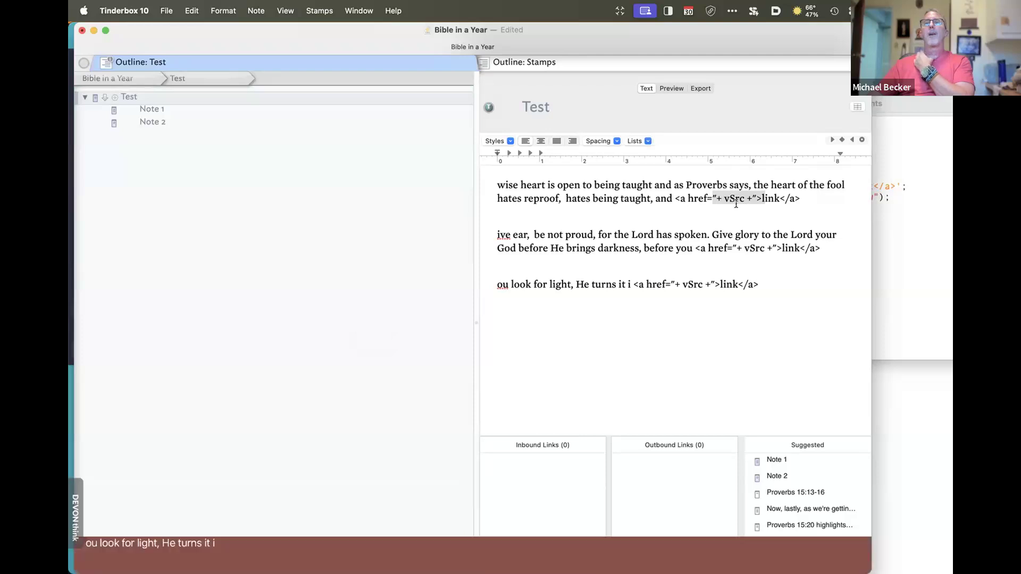
Add single quotes on both sides of + vSrc + so vLink reads '<a href="'+ vSrc +'">link</a>'
left_click(905, 224)
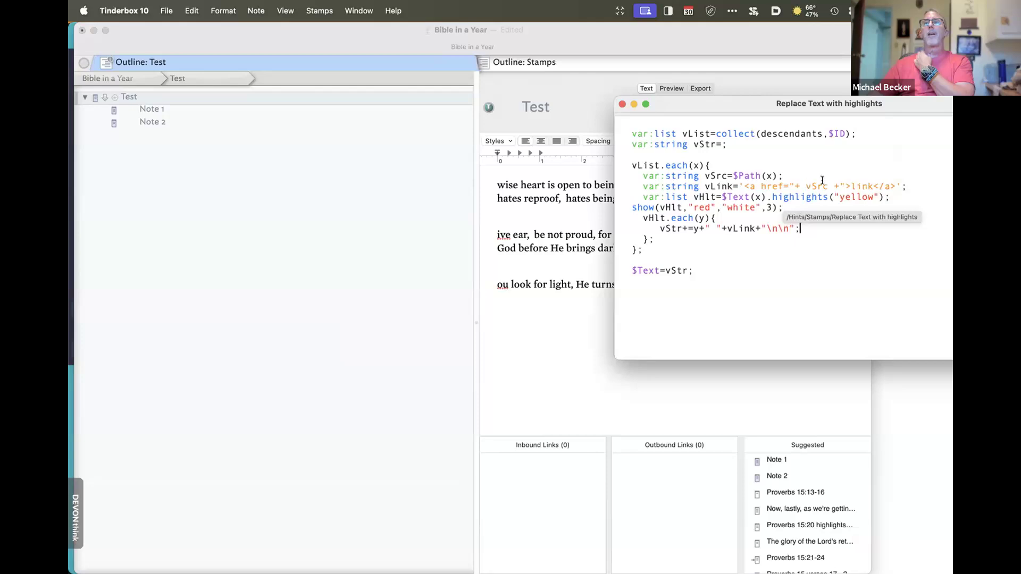
left_click(791, 186)
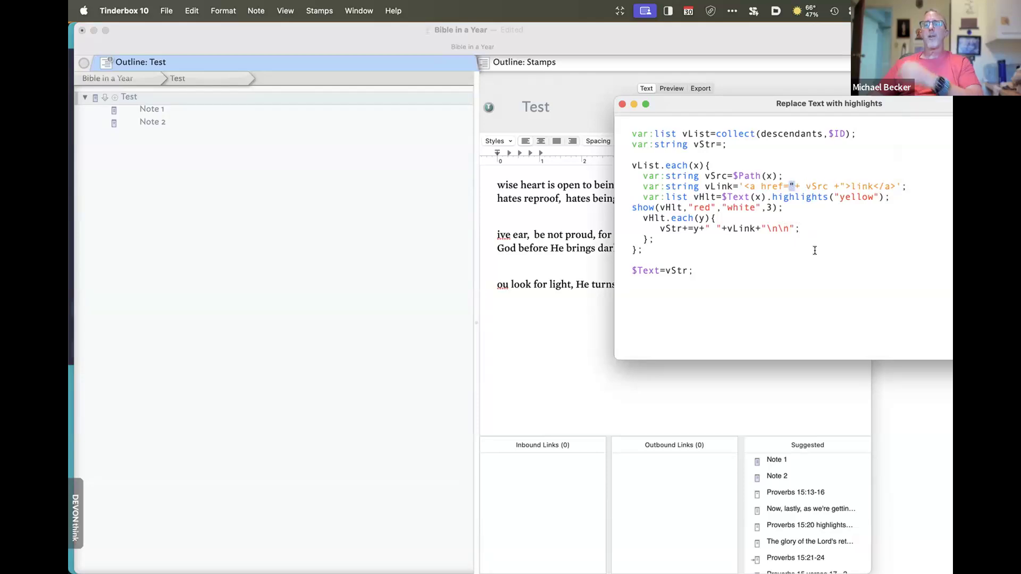
type("'")
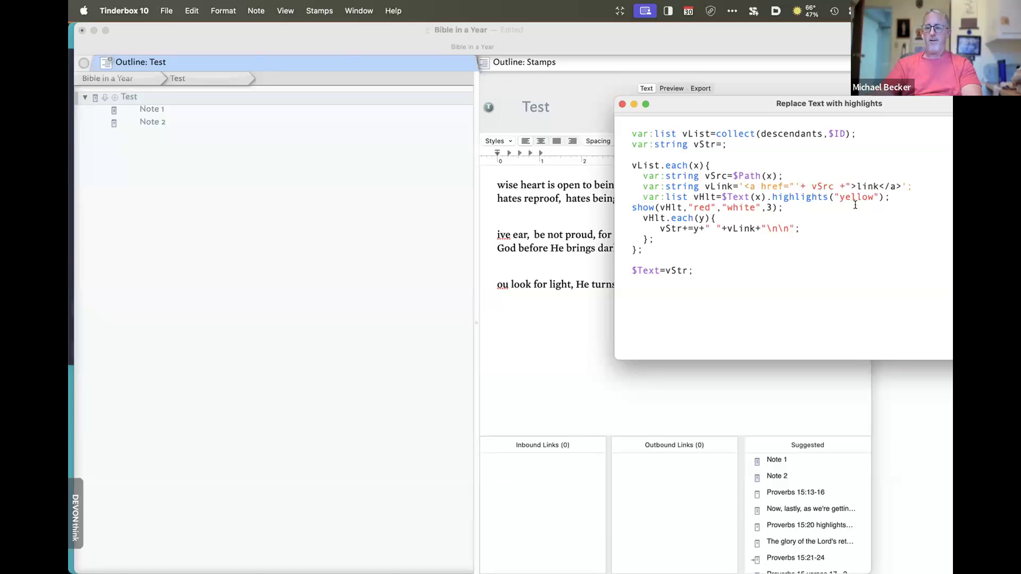
Reapply the Replace Text with highlights stamp to the Test note using the corrected quotes, and preview the rendered links
right_click(235, 100)
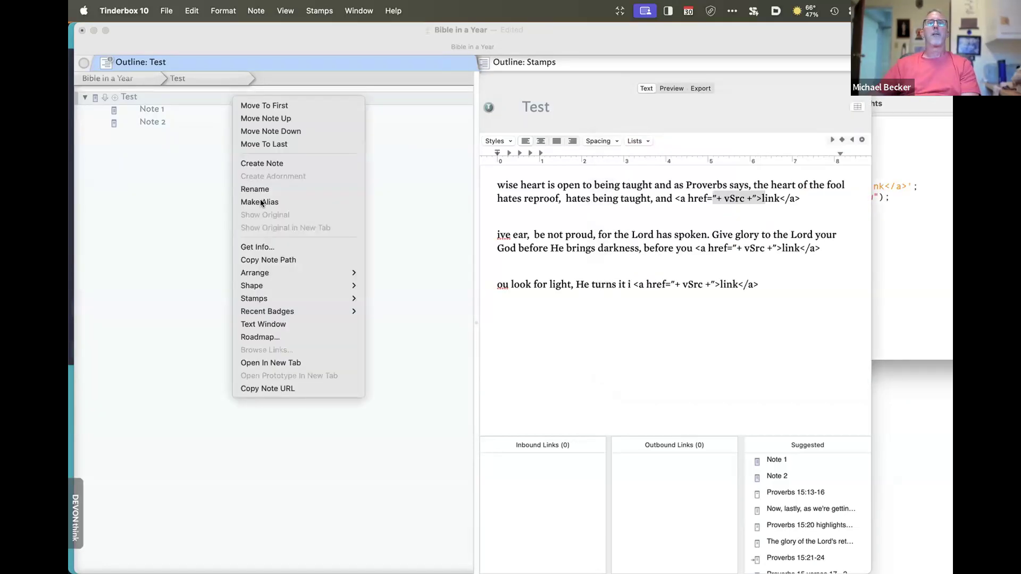
mouse_move(276, 312)
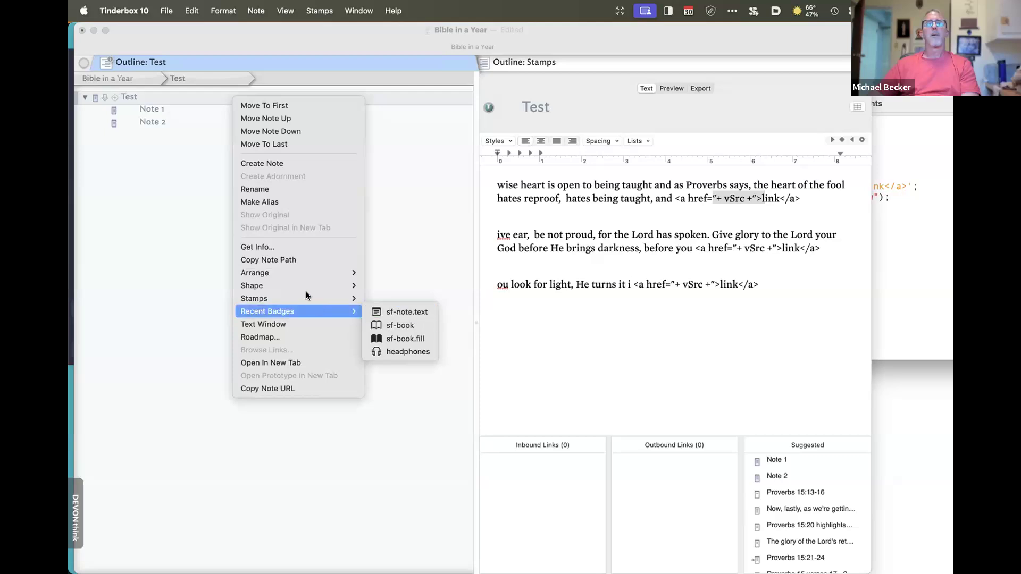
mouse_move(306, 296)
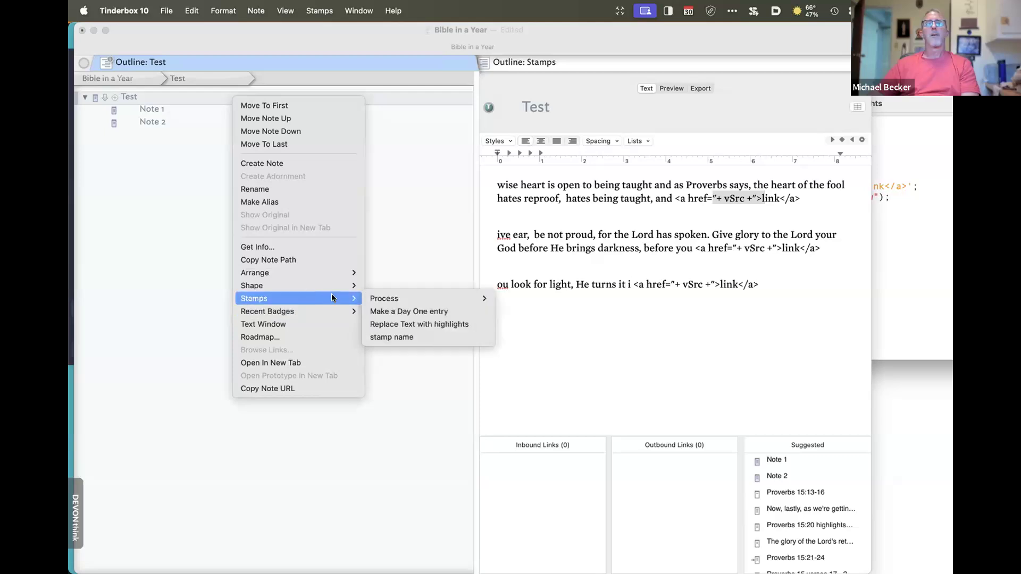
left_click(386, 324)
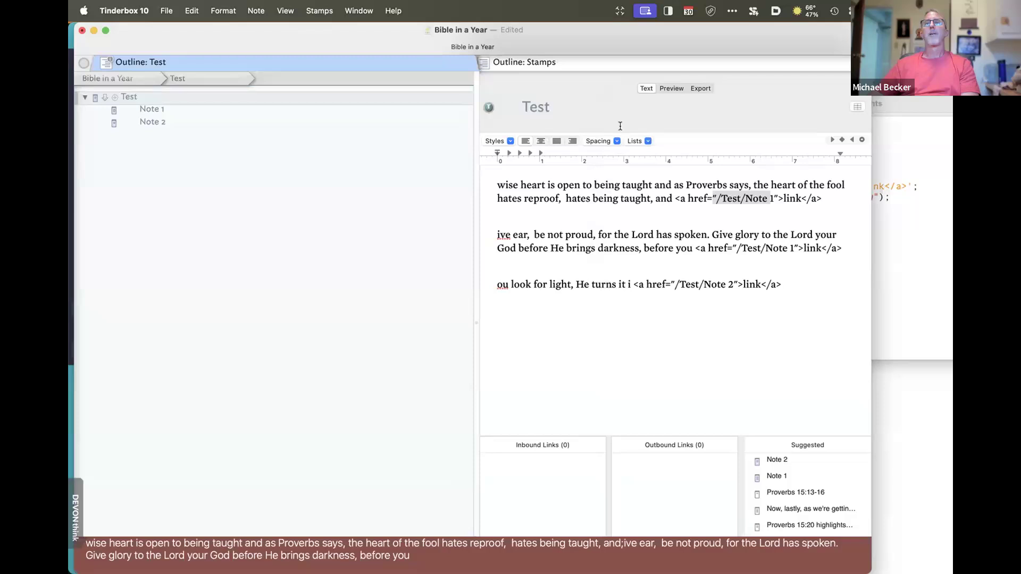
left_click(663, 86)
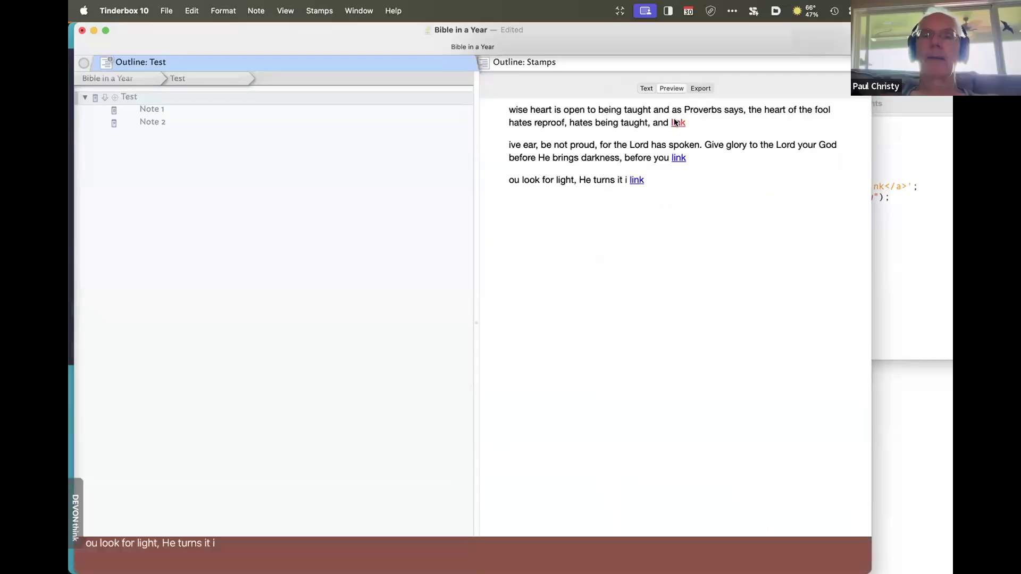
left_click(151, 109)
left_click(148, 99)
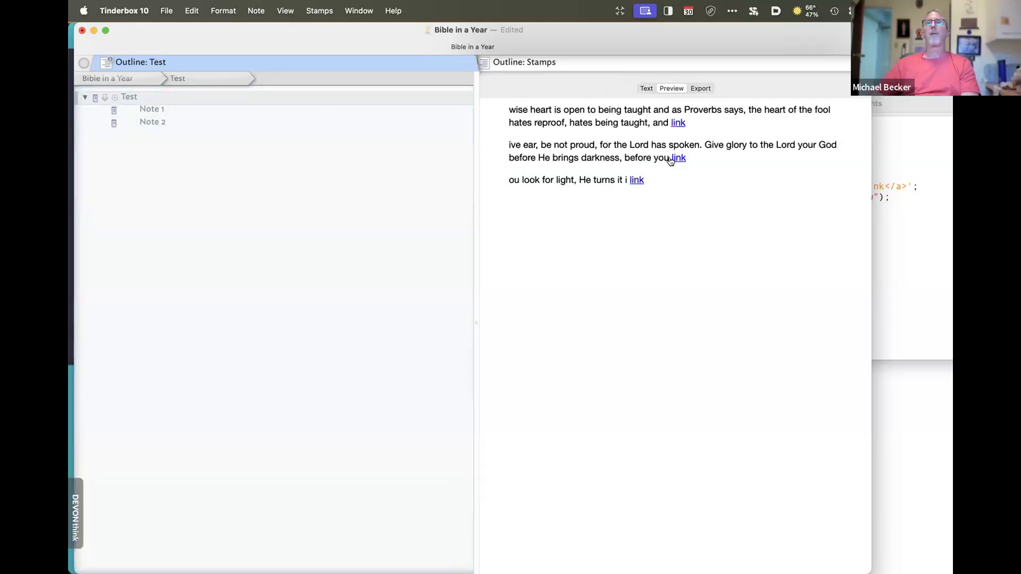
Examine the href paths of the links in the Test note's exported HTML
left_click(696, 88)
scroll(641, 404, "down", 3)
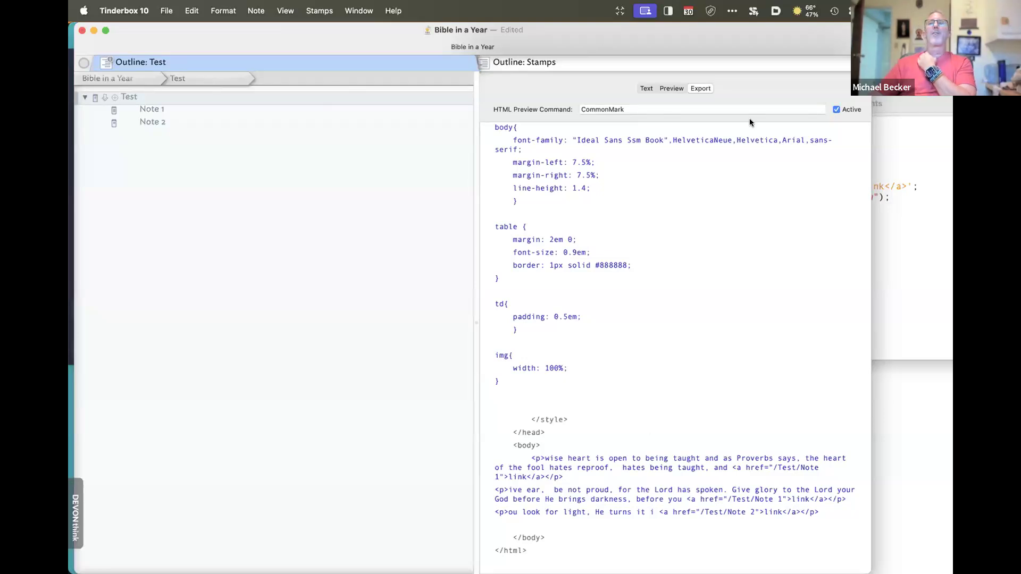
right_click(130, 98)
left_click(159, 106)
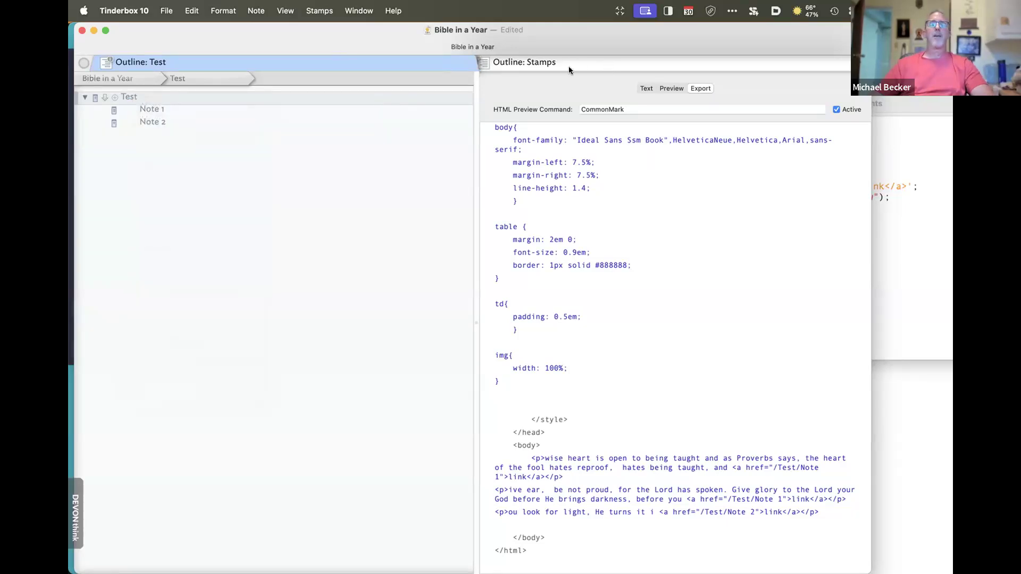
Open the Export Inspector for the Test note and set the export destination to the temporary folder
left_click(264, 104)
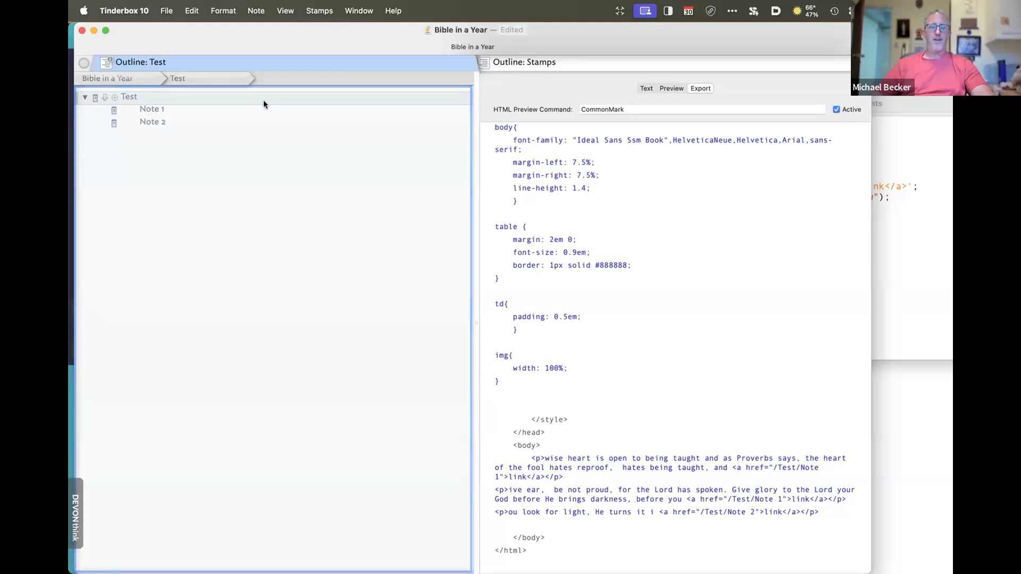
key("super+1")
left_click(838, 237)
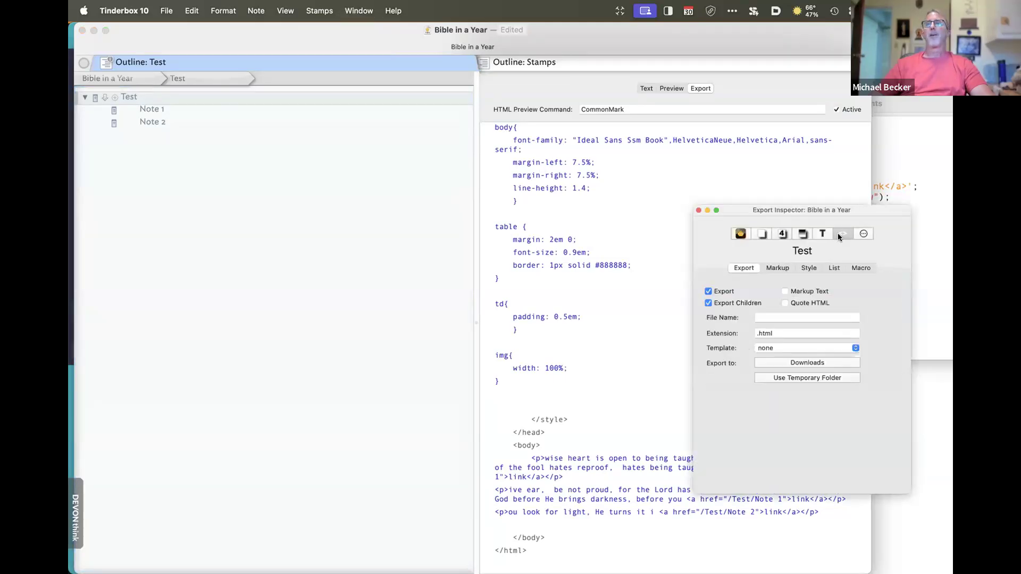
left_click(799, 376)
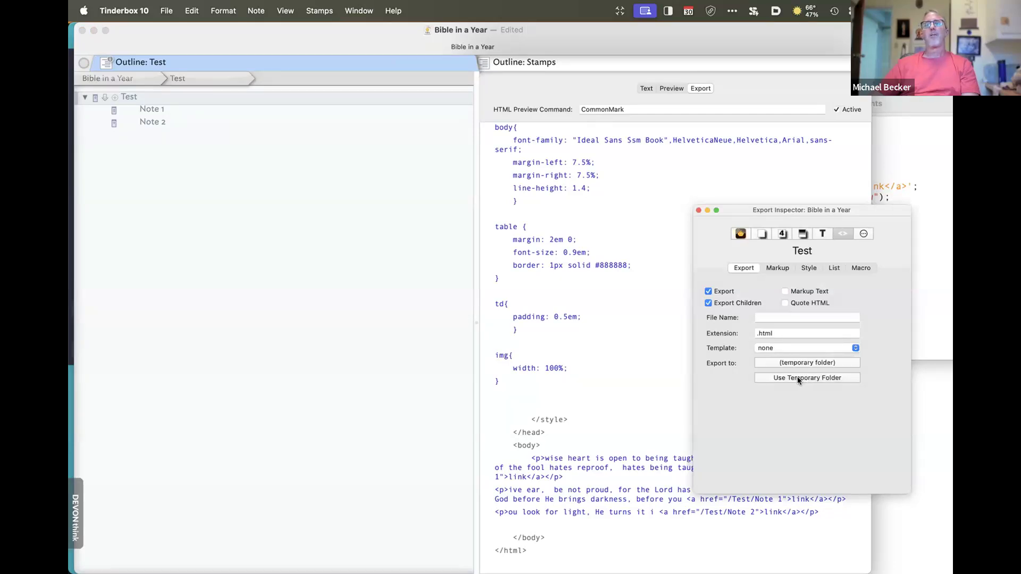
Create a folder named Test3 inside Downloads and set it as the HTML export destination
left_click(796, 363)
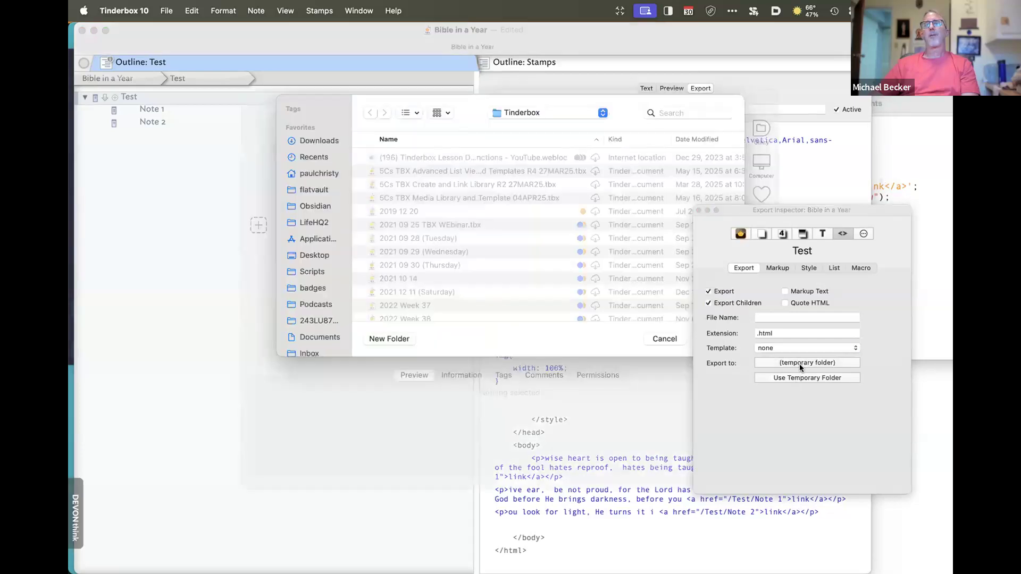
scroll(319, 298, "down", 5)
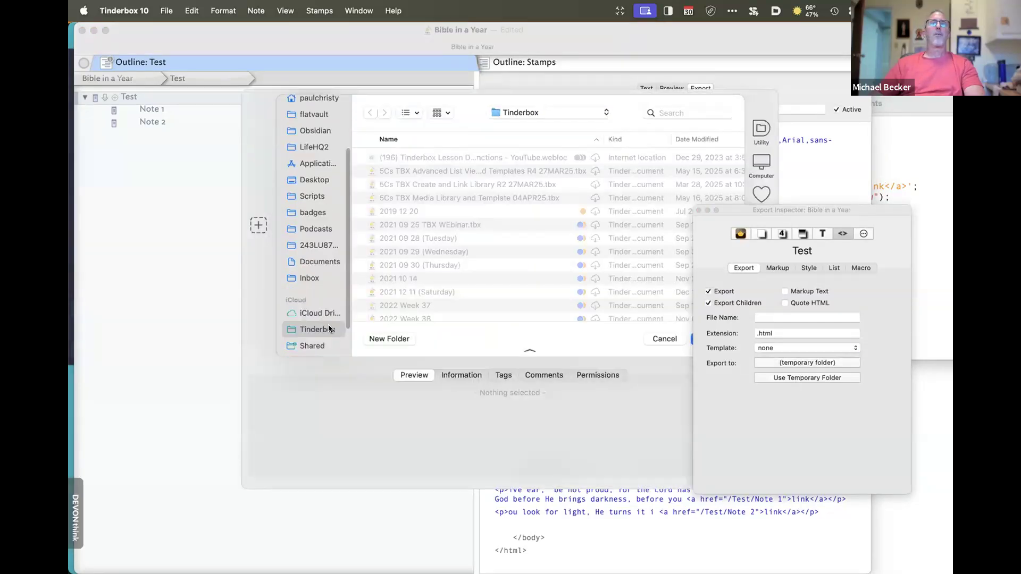
scroll(312, 234, "down", 1)
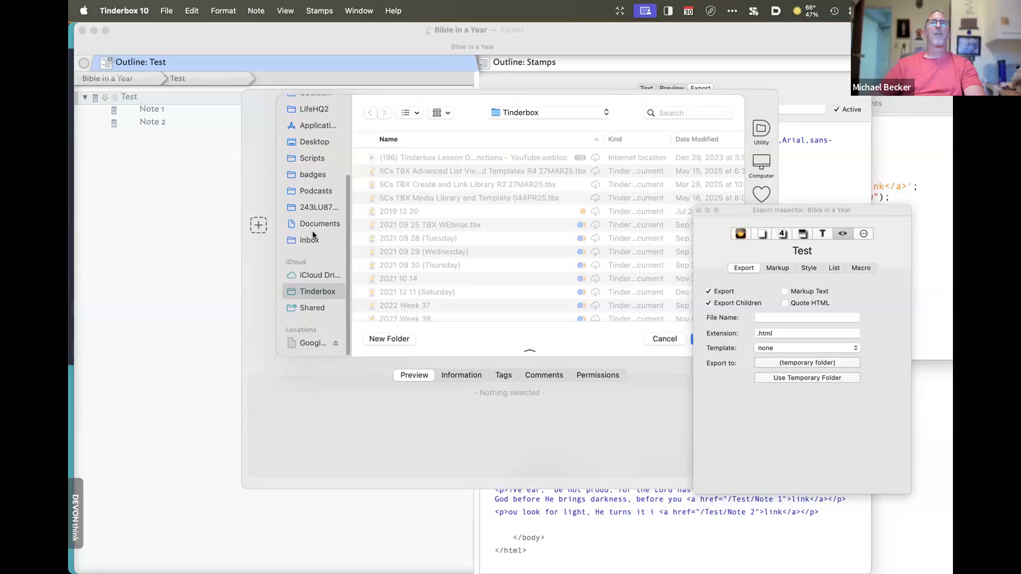
scroll(311, 244, "up", 5)
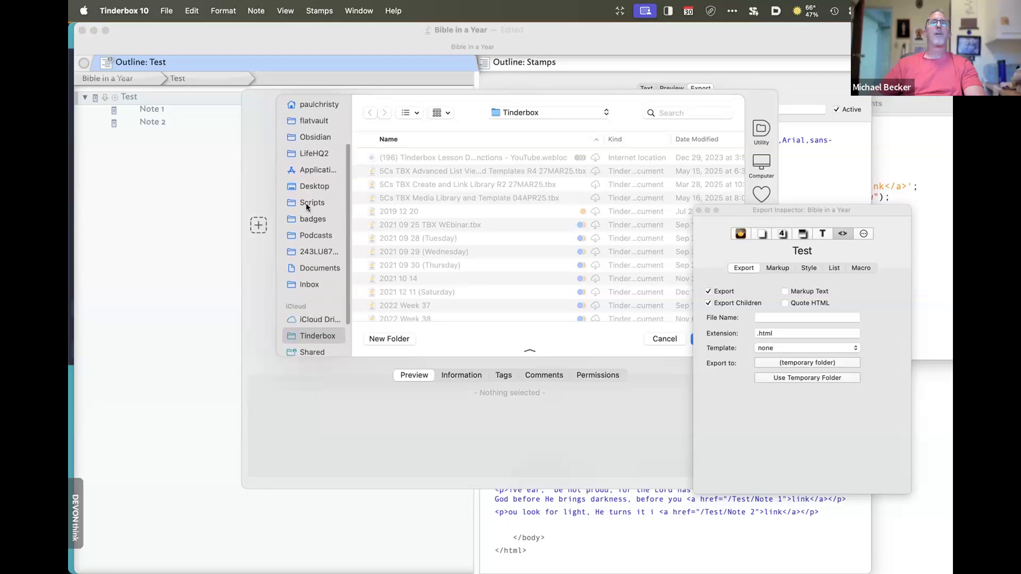
left_click(321, 139)
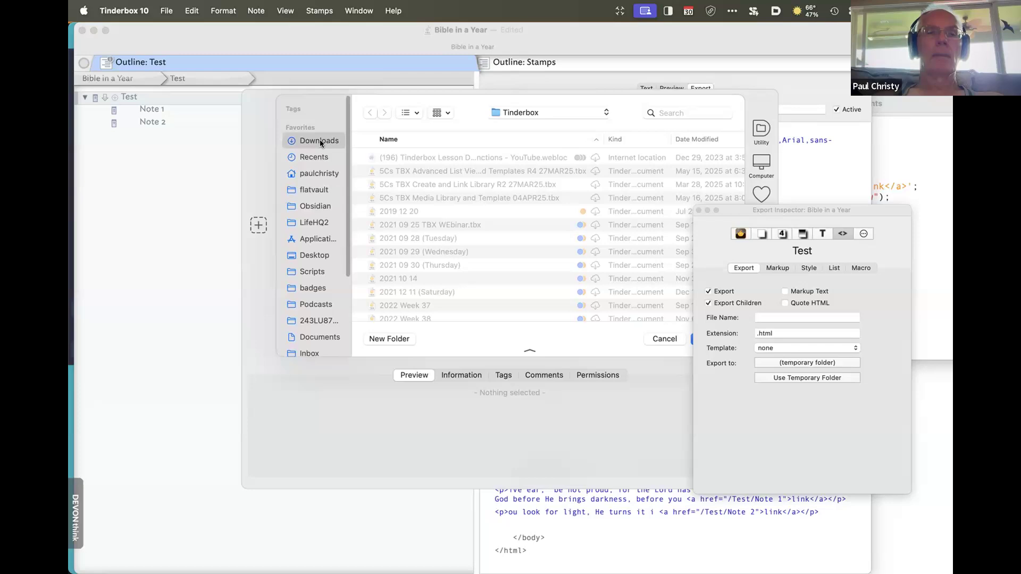
left_click(397, 339)
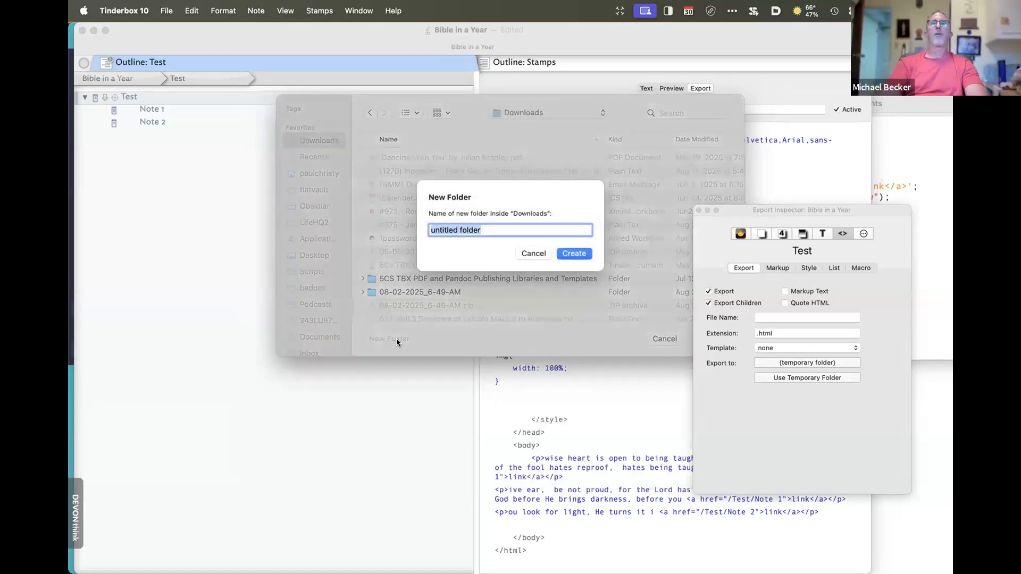
type("Test")
key("super+a")
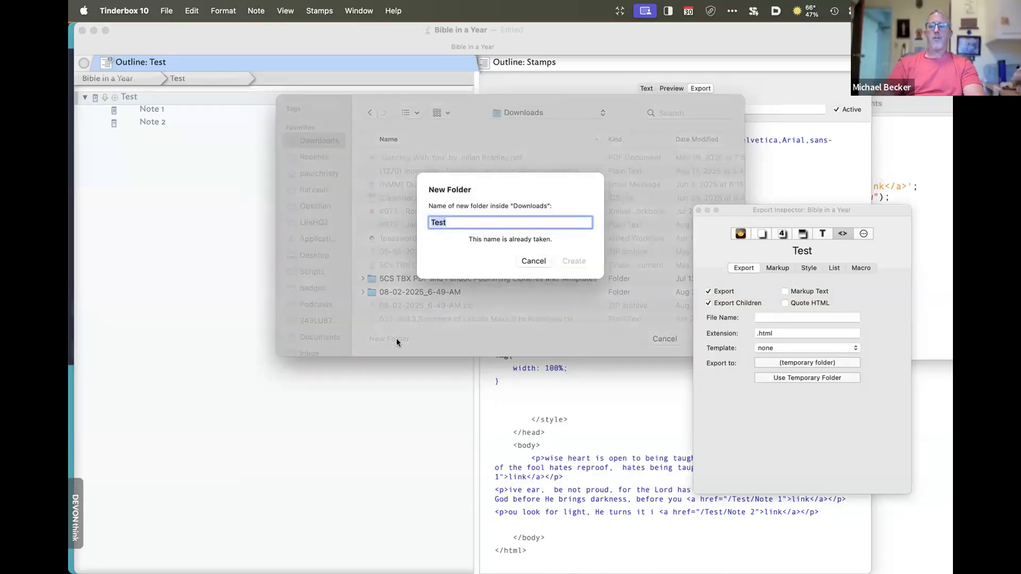
type("Test3")
key("Return")
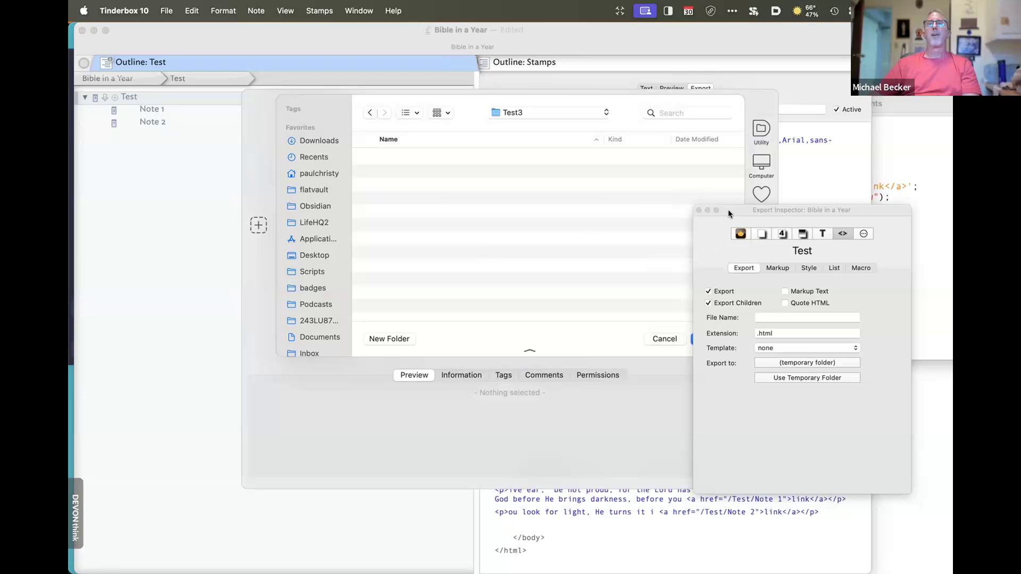
left_click_drag(728, 211, 784, 216)
left_click(710, 339)
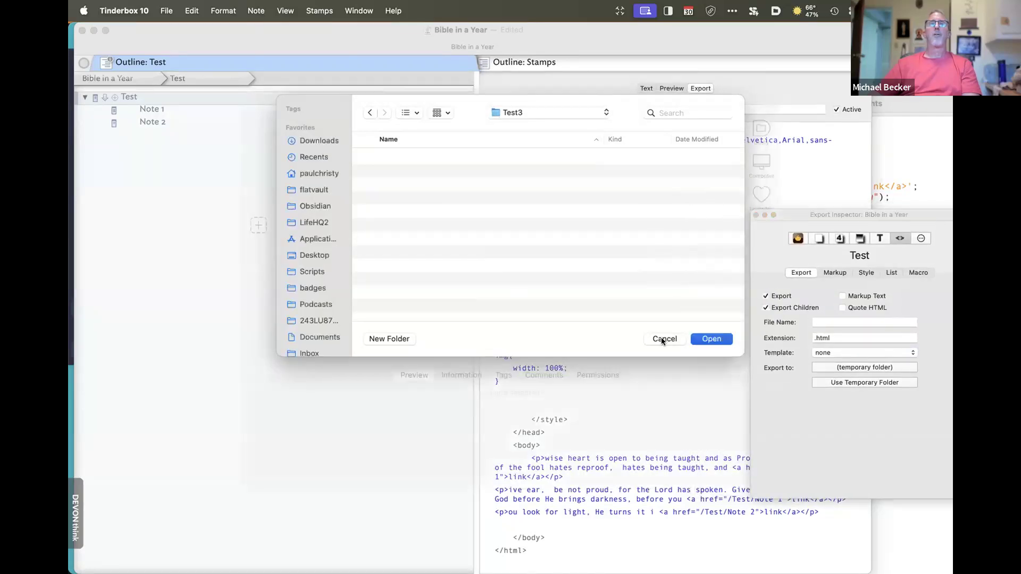
Check the Test note's preview and text, and look through the export templates available for it
left_click(673, 89)
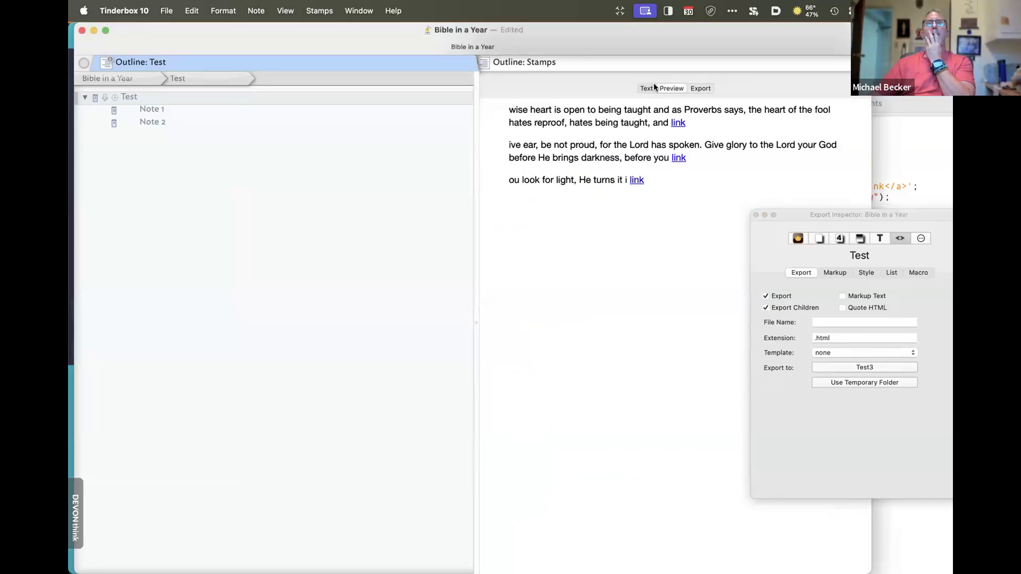
left_click(648, 86)
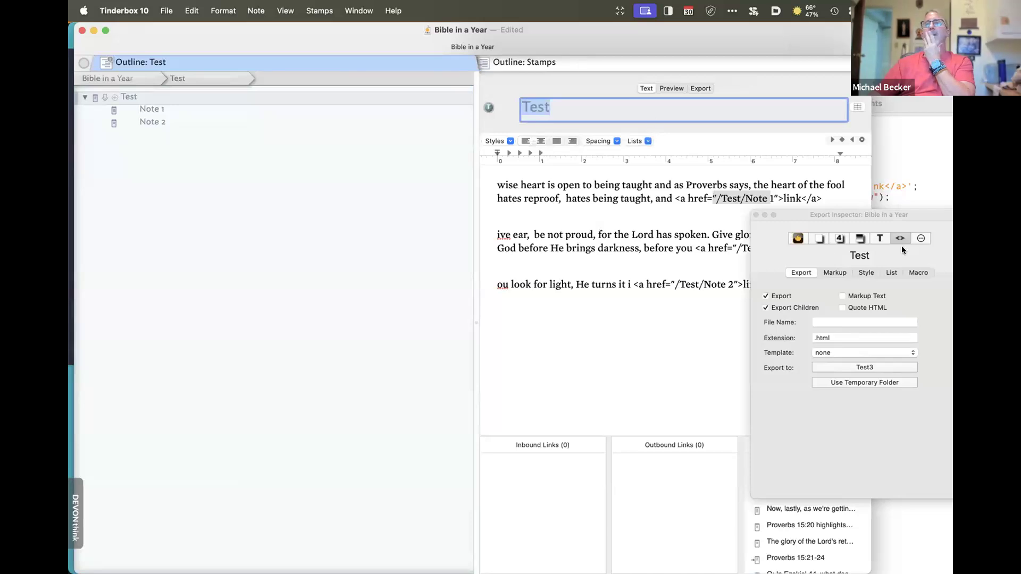
left_click(847, 352)
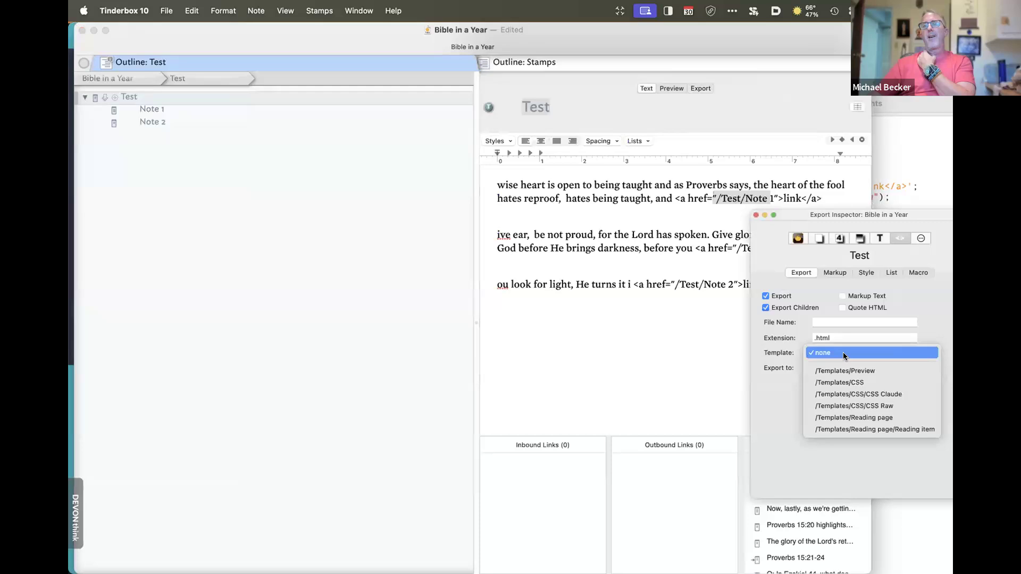
left_click(716, 329)
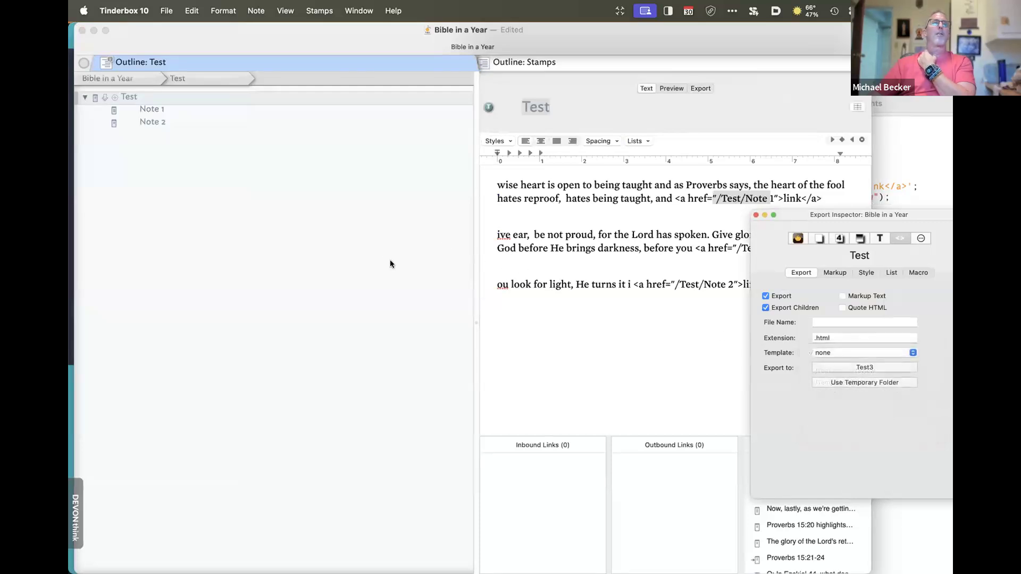
Add the built-in HTML template to the document and assign /Templates/HTML page to the Test note
left_click(164, 17)
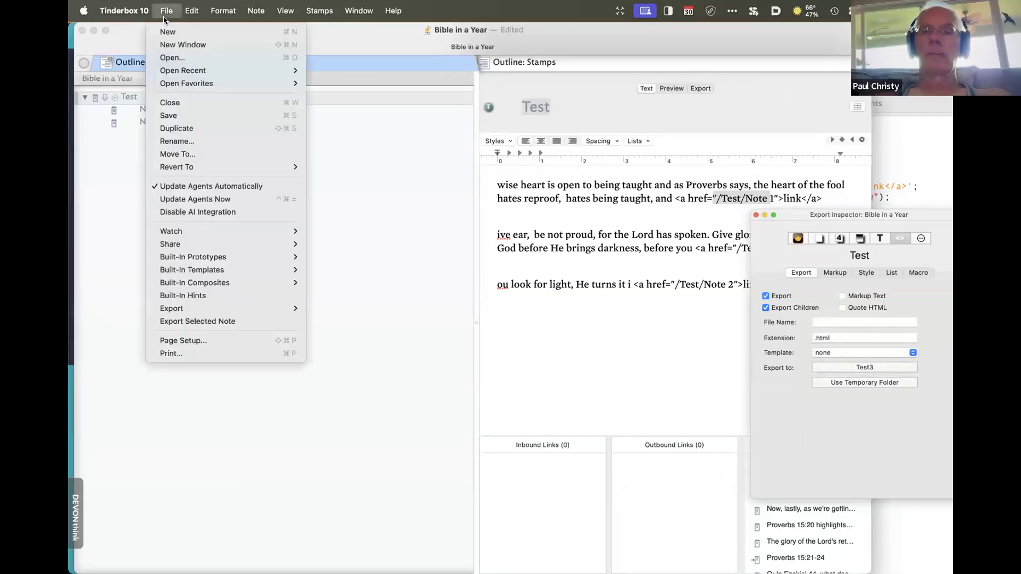
mouse_move(210, 269)
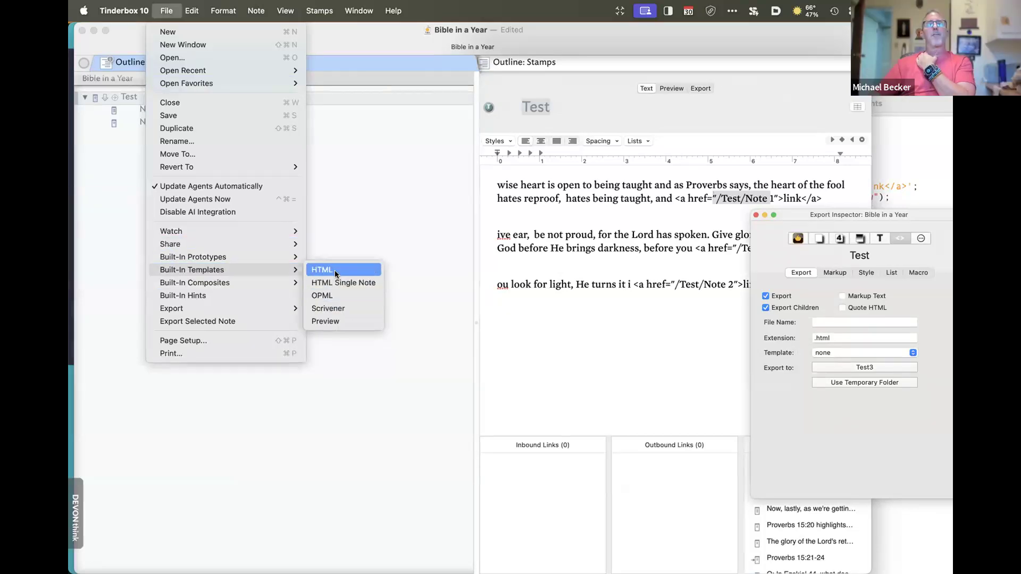
left_click(334, 270)
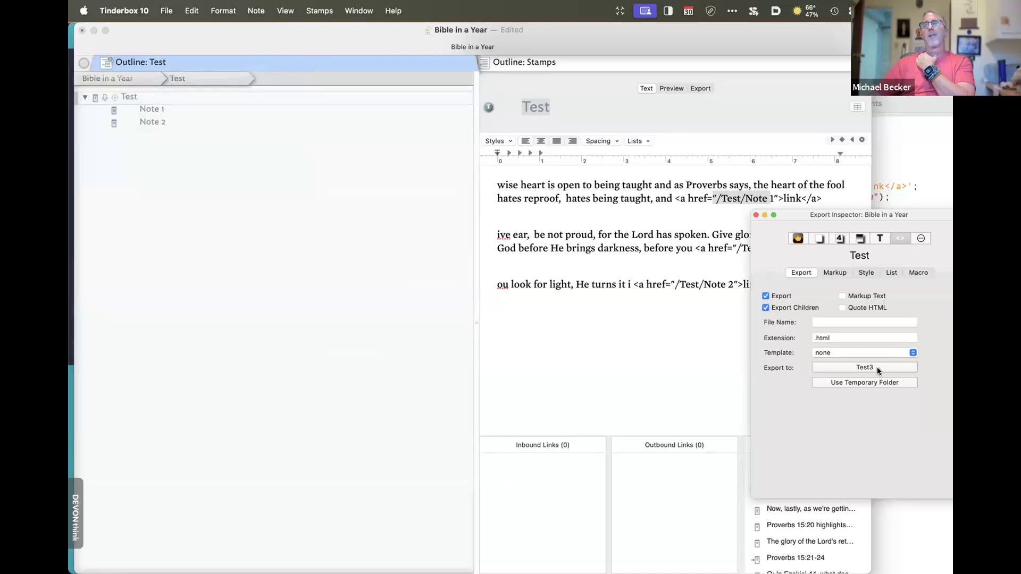
left_click(867, 353)
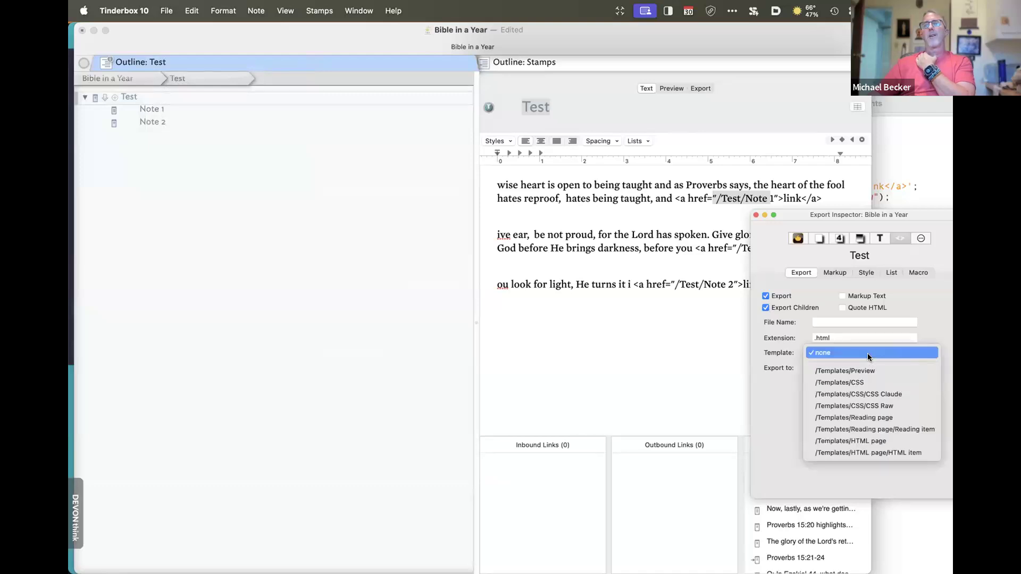
left_click(898, 442)
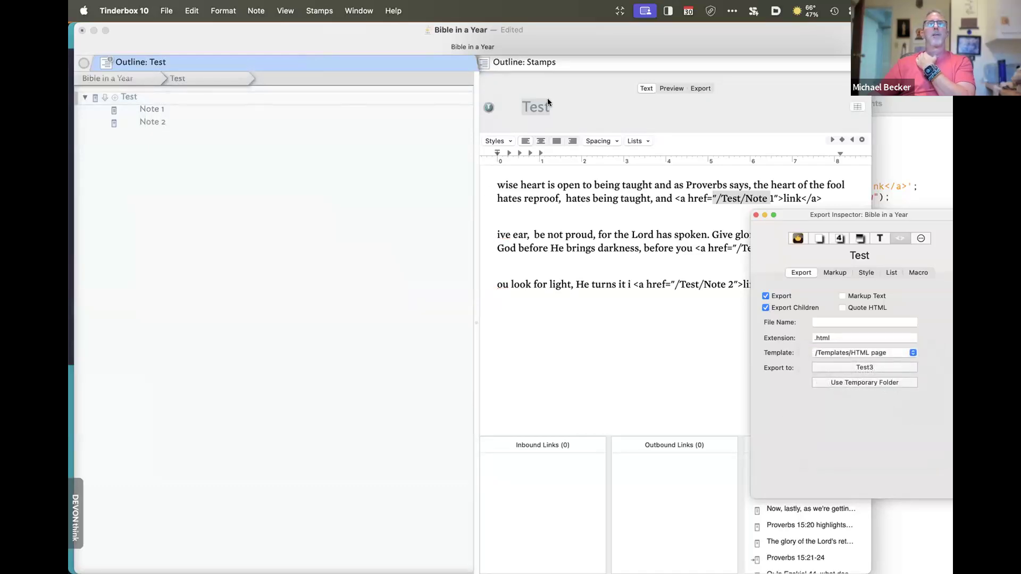
Compare the Test note's preview, text and exported HTML, checking how the links are rendered
left_click(672, 86)
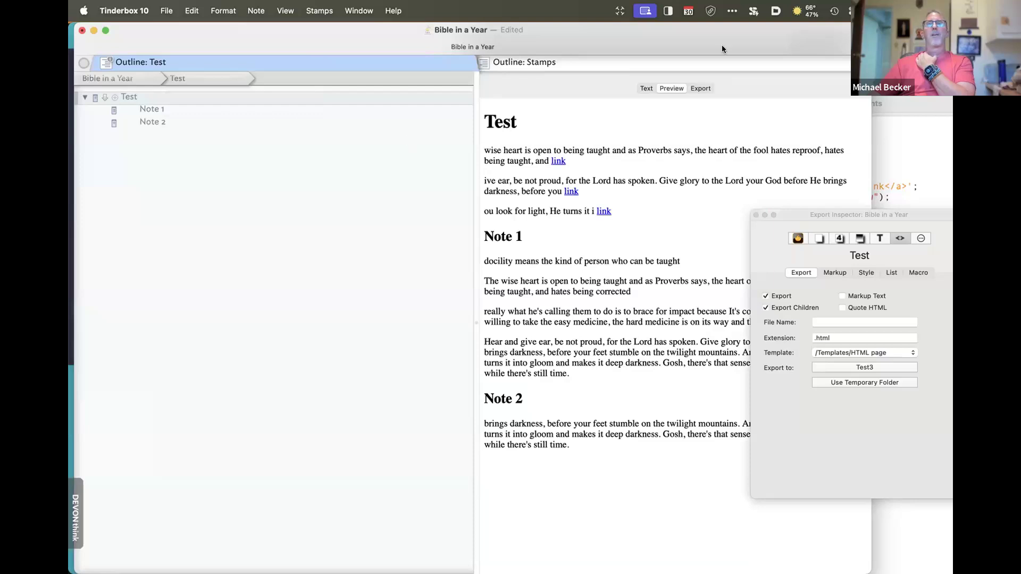
left_click(646, 87)
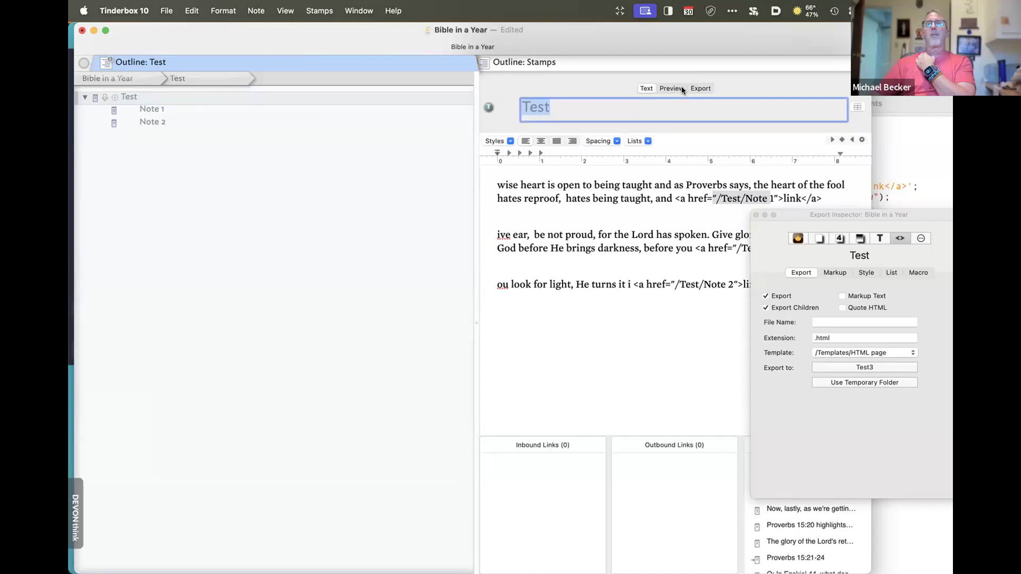
left_click(678, 88)
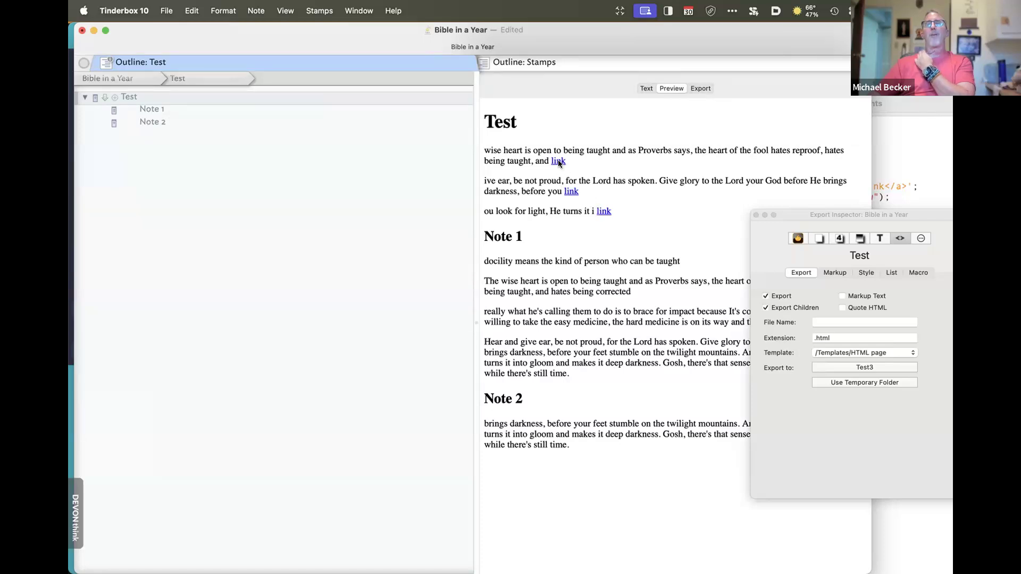
left_click(701, 88)
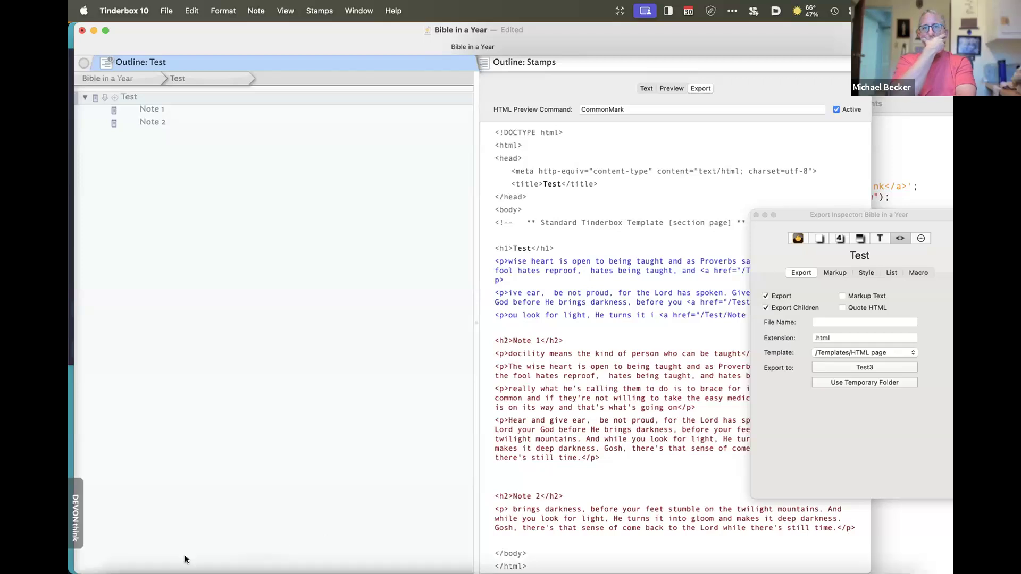
Switch to Finder and open the Test3 folder in Downloads to inspect the exported files
left_click(118, 551)
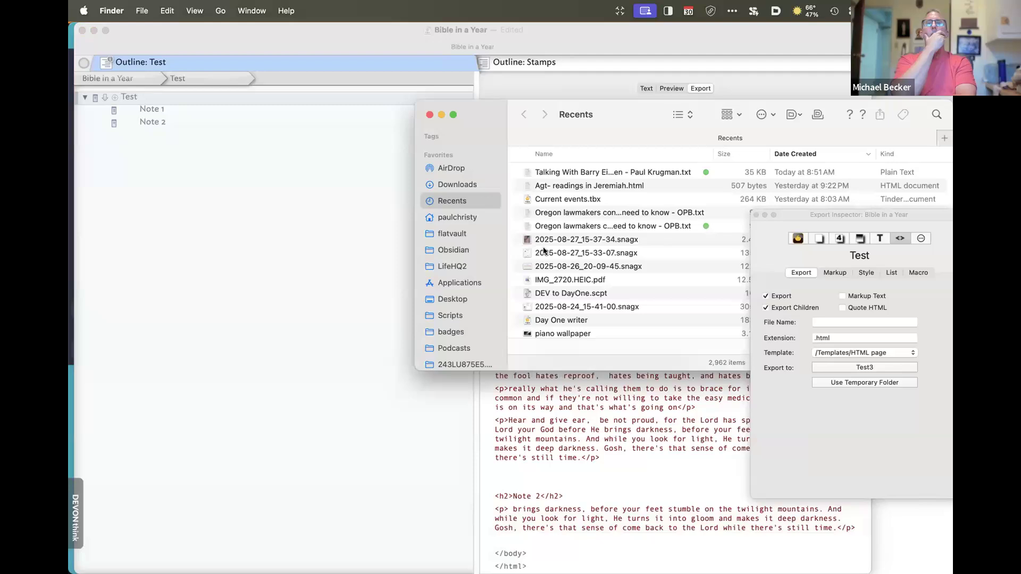
left_click(487, 181)
left_click(524, 177)
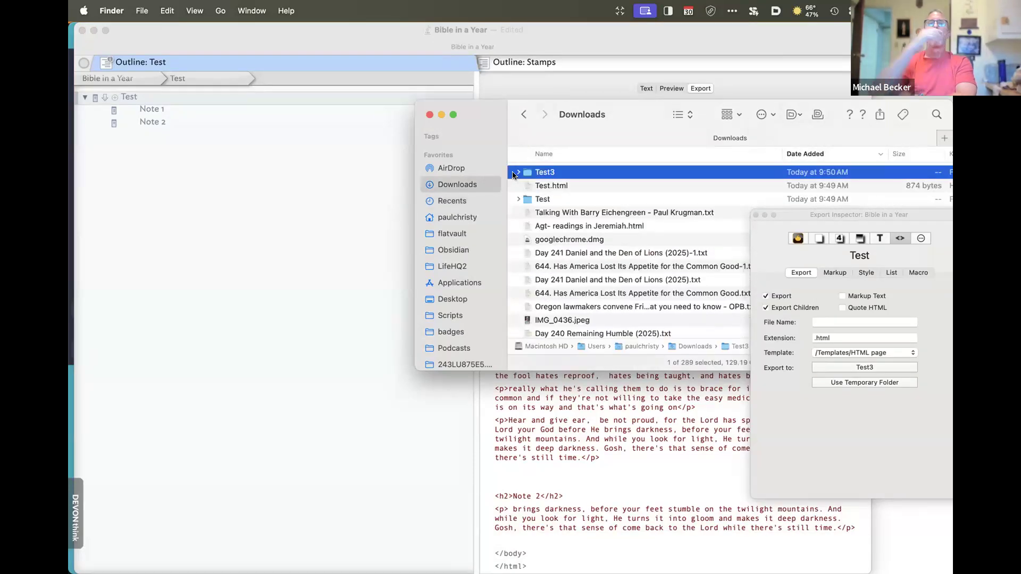
left_click(518, 172)
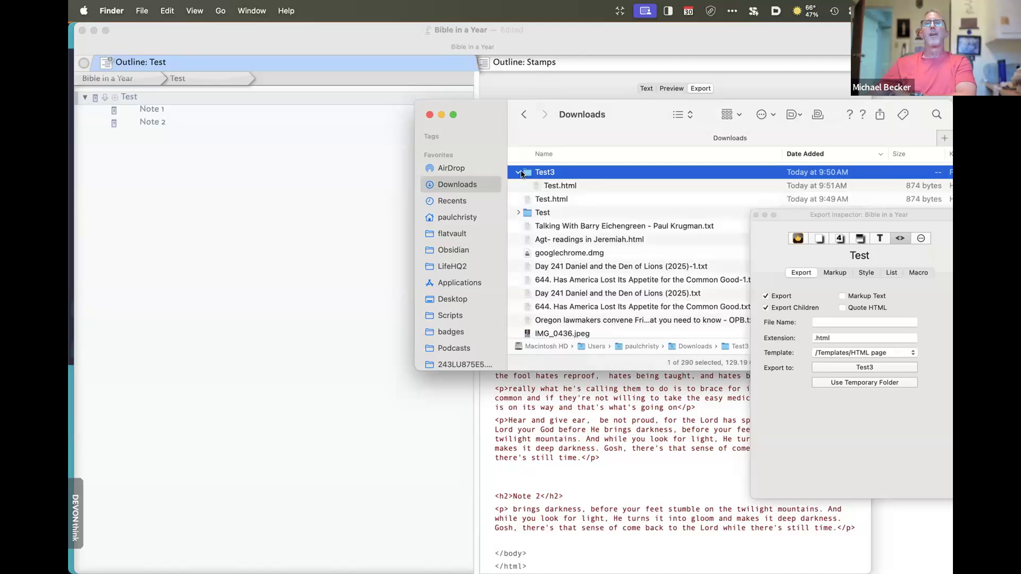
double_click(527, 172)
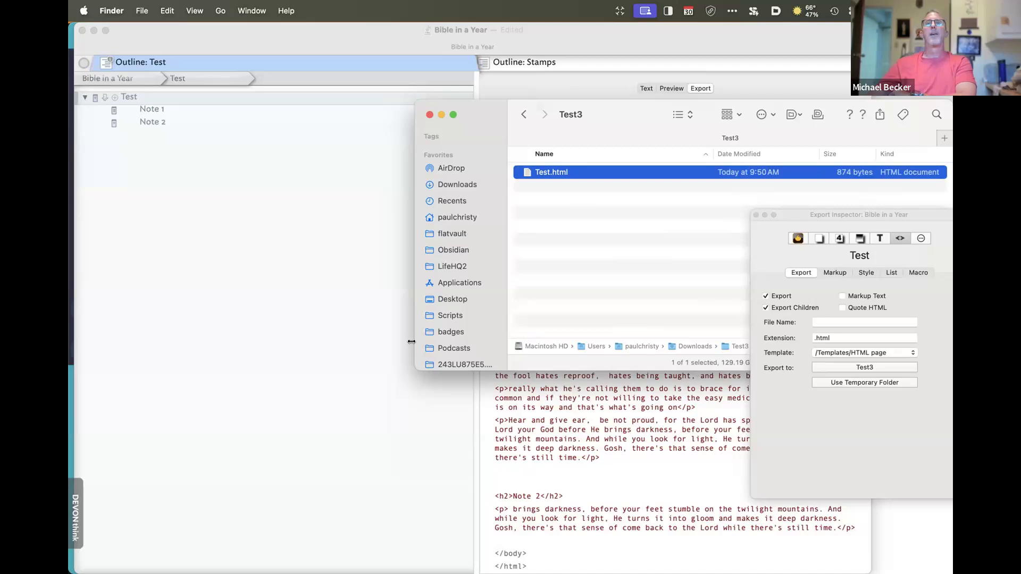
Back in Tinderbox, assign the /Templates/HTML page export template to Note 1 and Note 2, and reselect the Test note
left_click(164, 109)
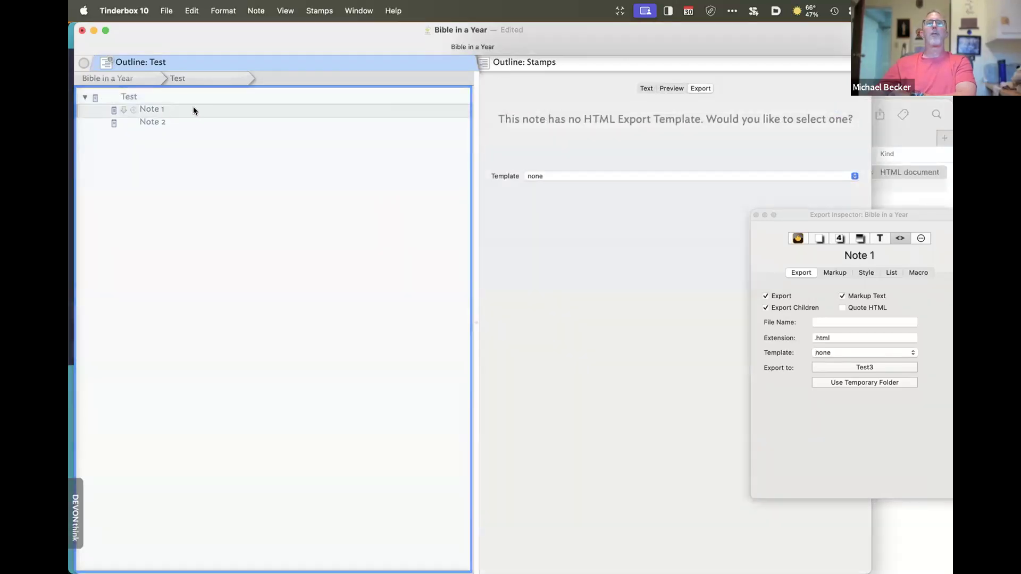
left_click(866, 353)
left_click(874, 442)
left_click(161, 122)
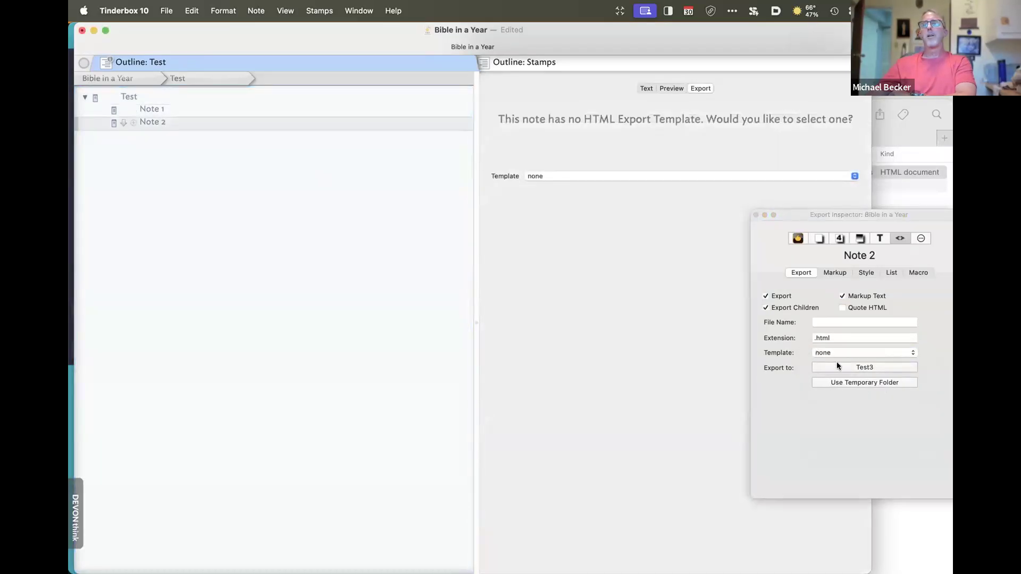
left_click(839, 356)
left_click(854, 444)
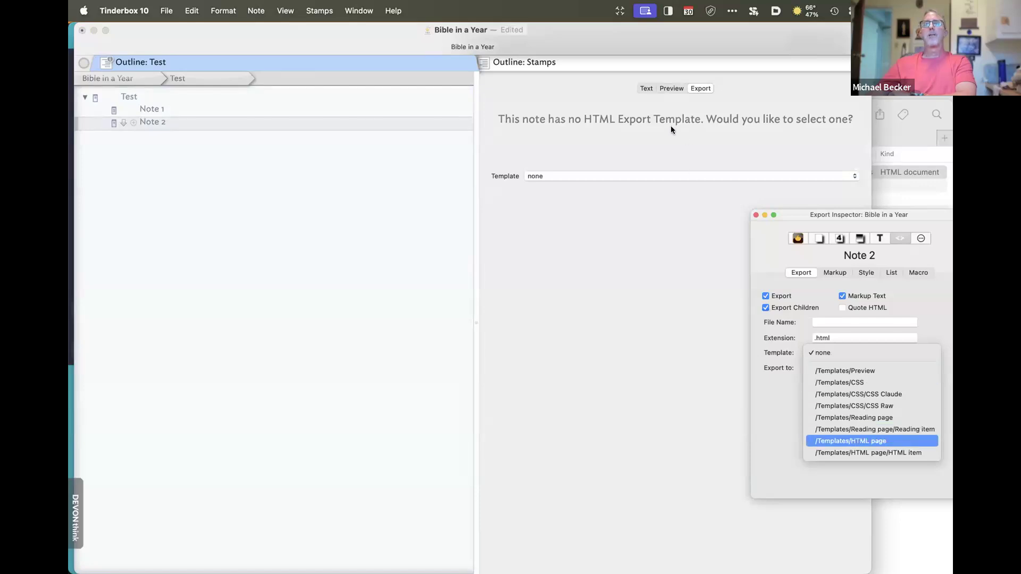
left_click(163, 108)
left_click(160, 119)
left_click(145, 98)
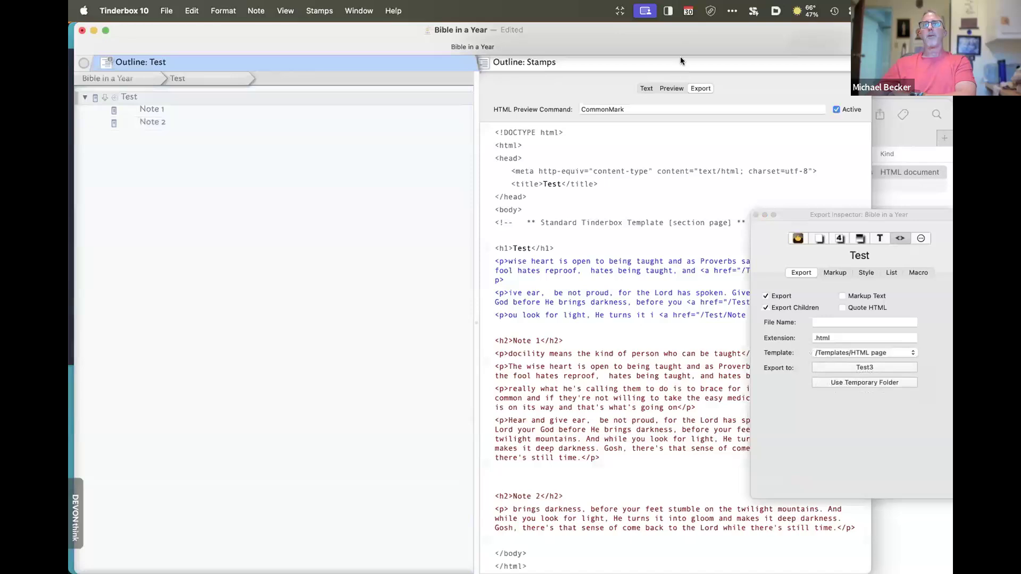
Arrange the Tinderbox window and Finder's Test3 window to overlap less, and preview the Test note again
left_click_drag(617, 167, 611, 91)
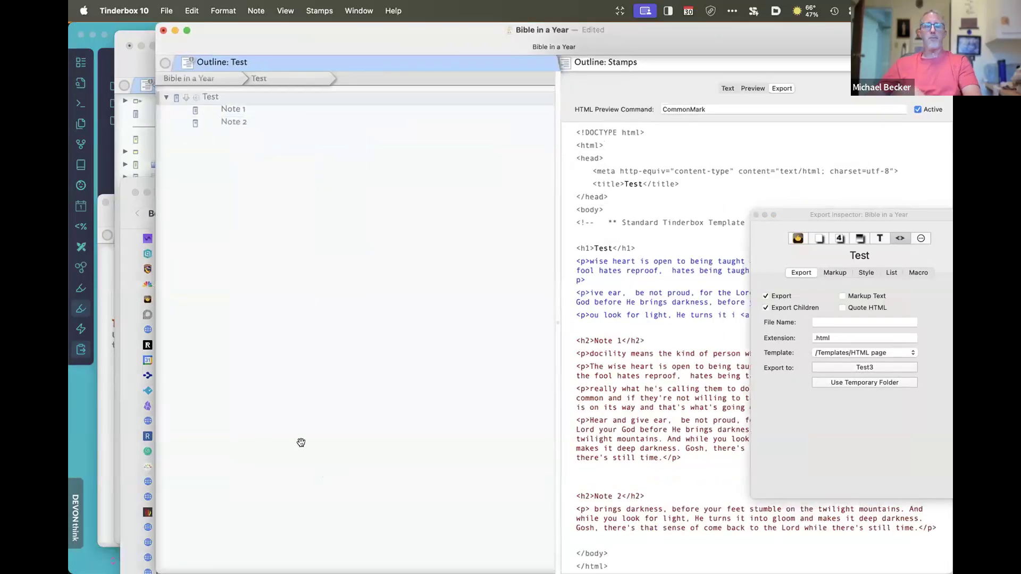
key("super+Tab")
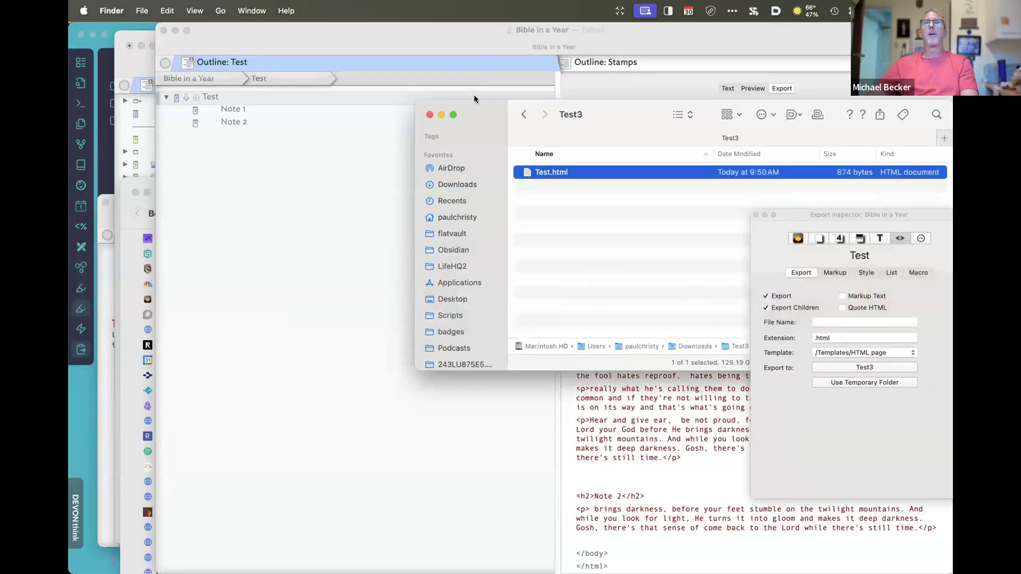
left_click_drag(416, 118, 141, 240)
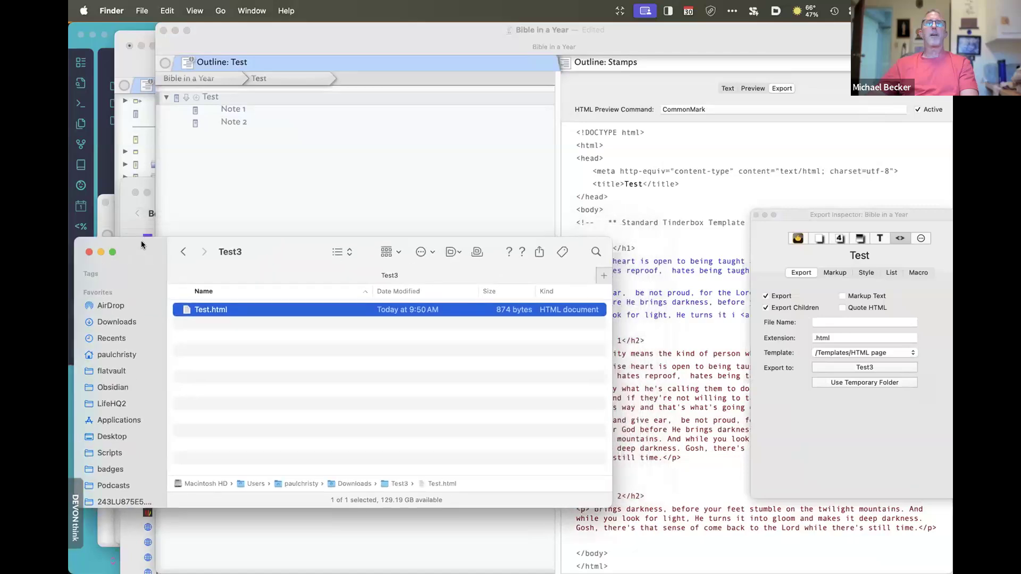
left_click(237, 116)
left_click(743, 89)
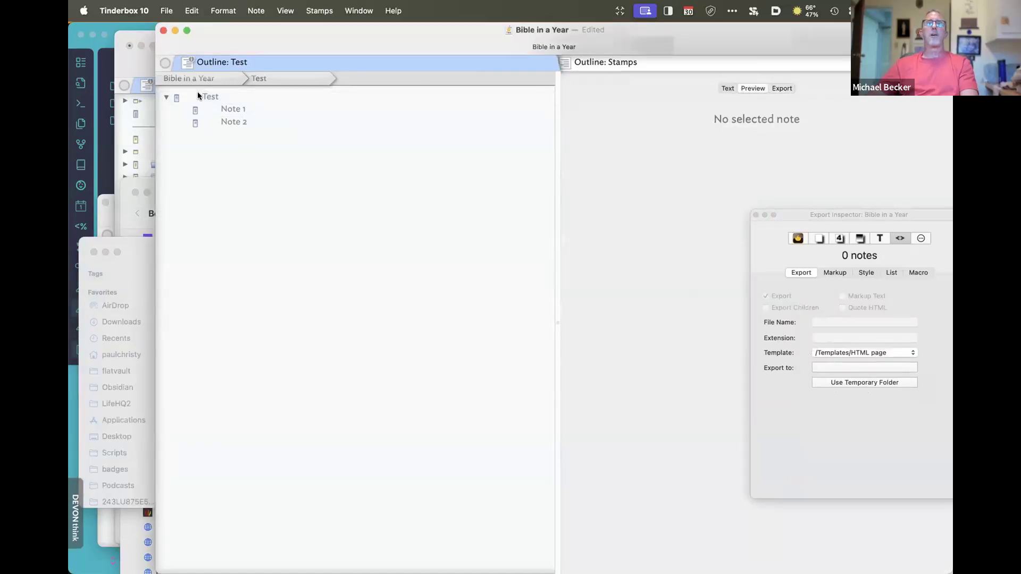
left_click(197, 93)
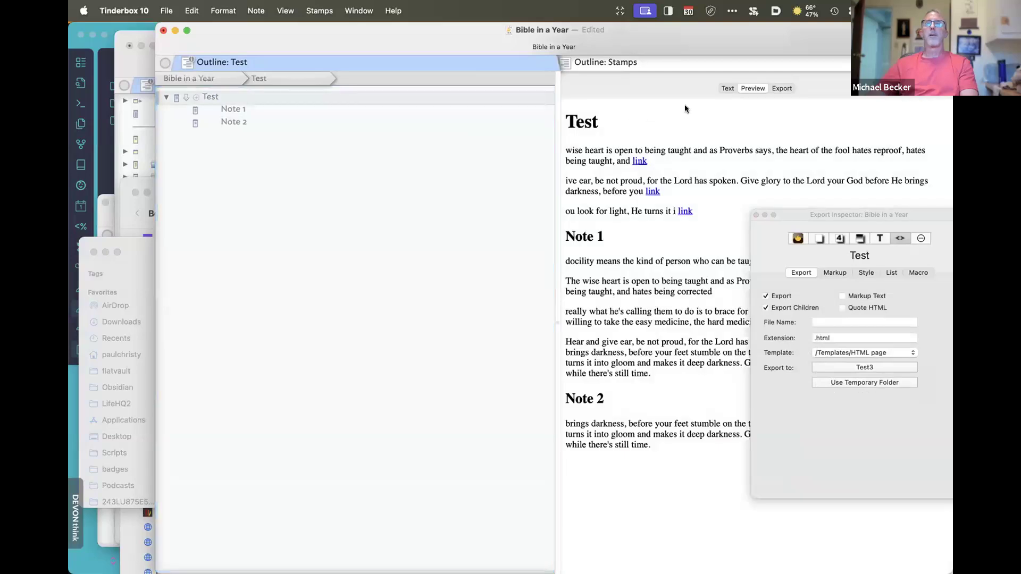
Preview Note 1, switch to Finder and expand the Test folder inside Test3 to check the generated HTML files
left_click(727, 89)
left_click(139, 254)
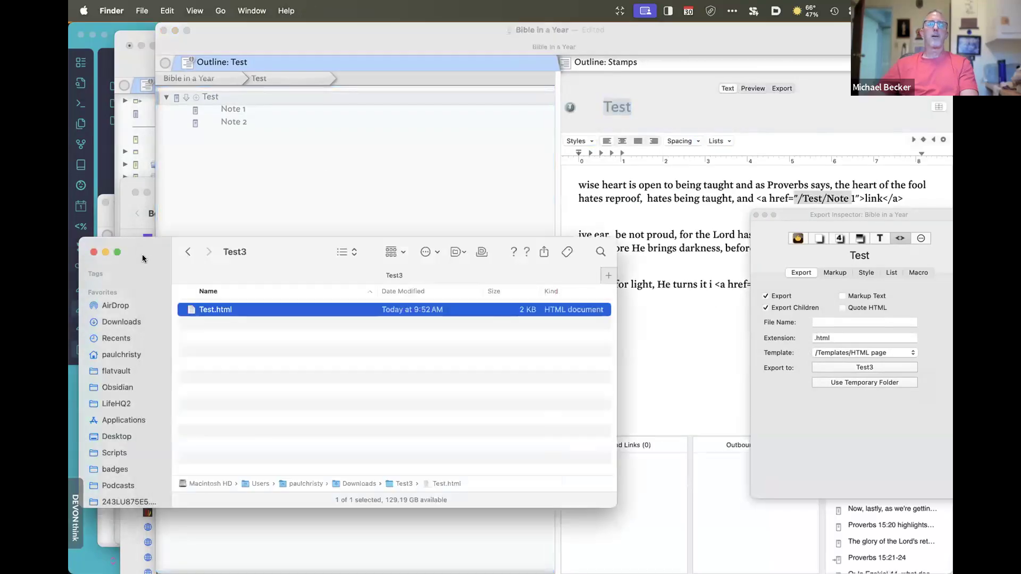
left_click(276, 110)
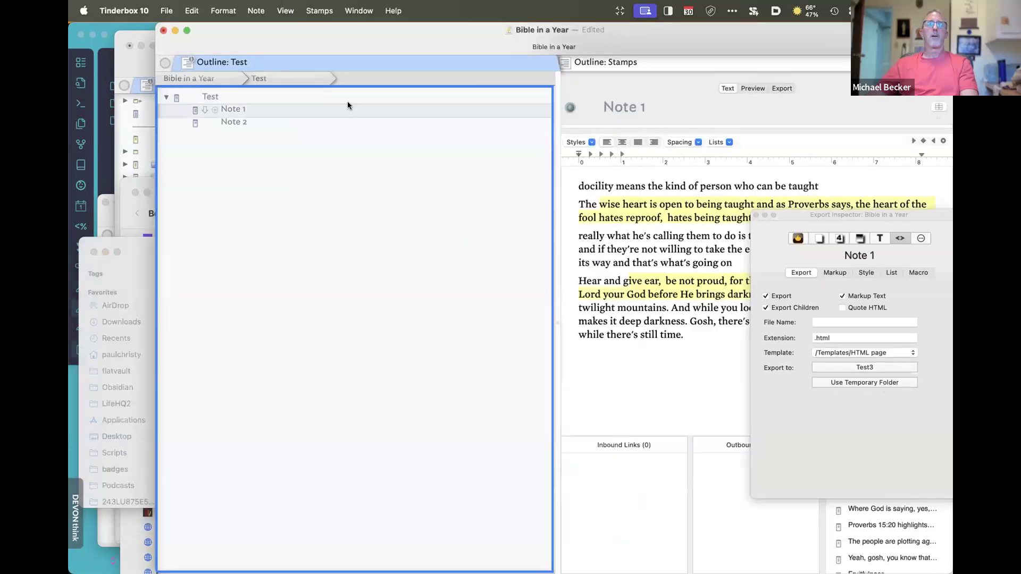
left_click(752, 89)
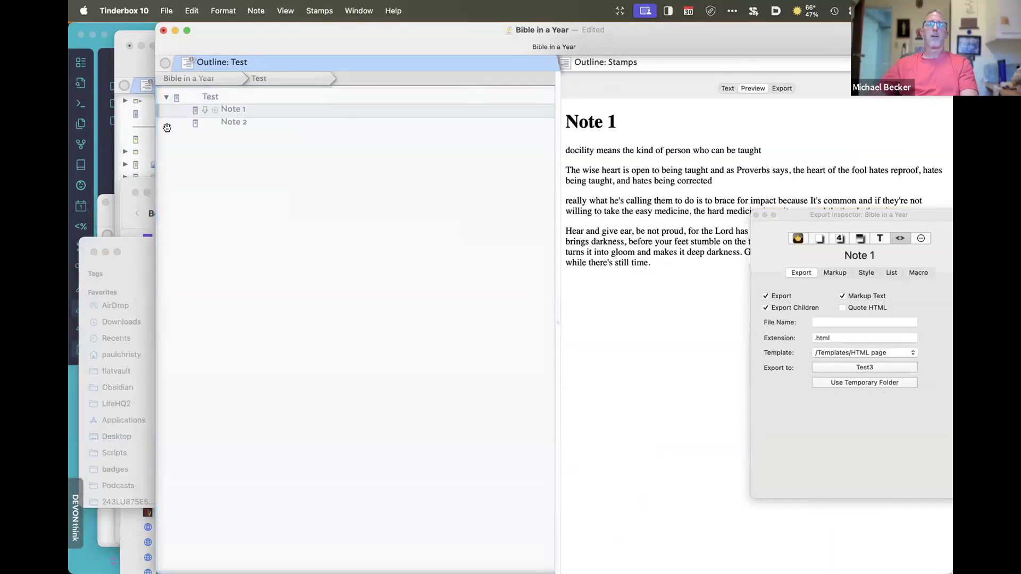
left_click(148, 259)
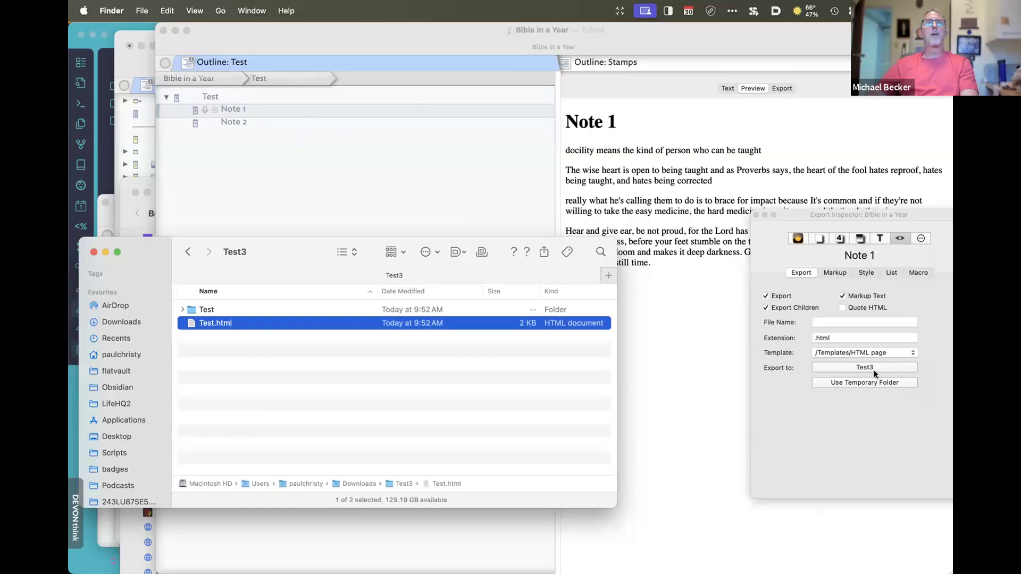
left_click(180, 311)
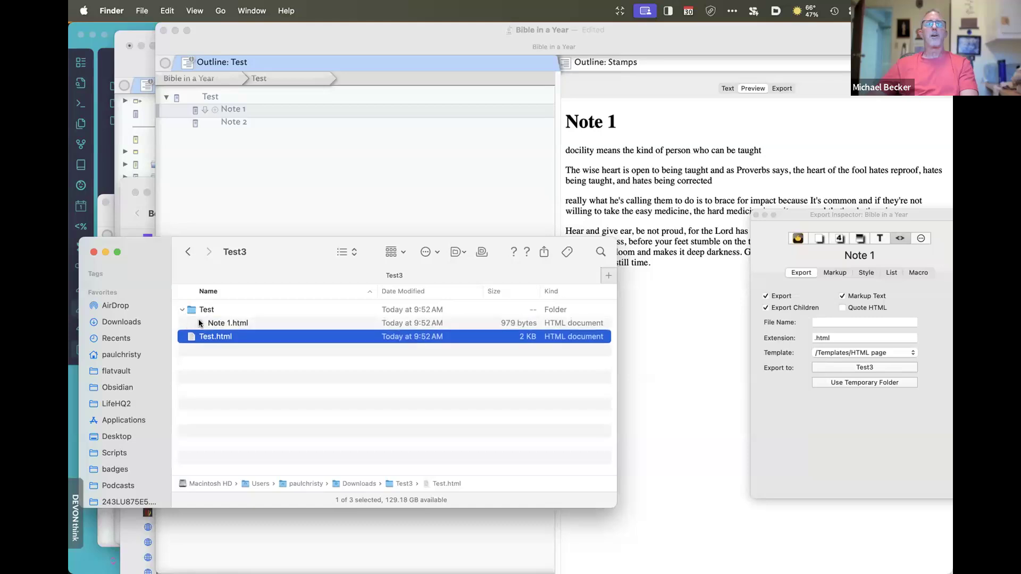
Preview Note 2 in Tinderbox, check Finder's Test3 folder again, and reselect the Test note in the outline
left_click(238, 123)
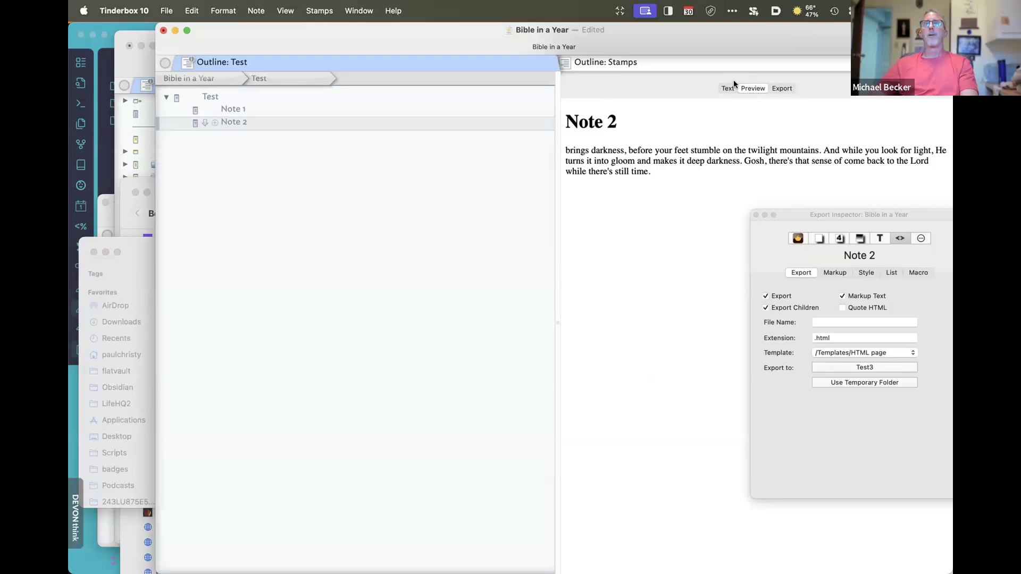
left_click(127, 239)
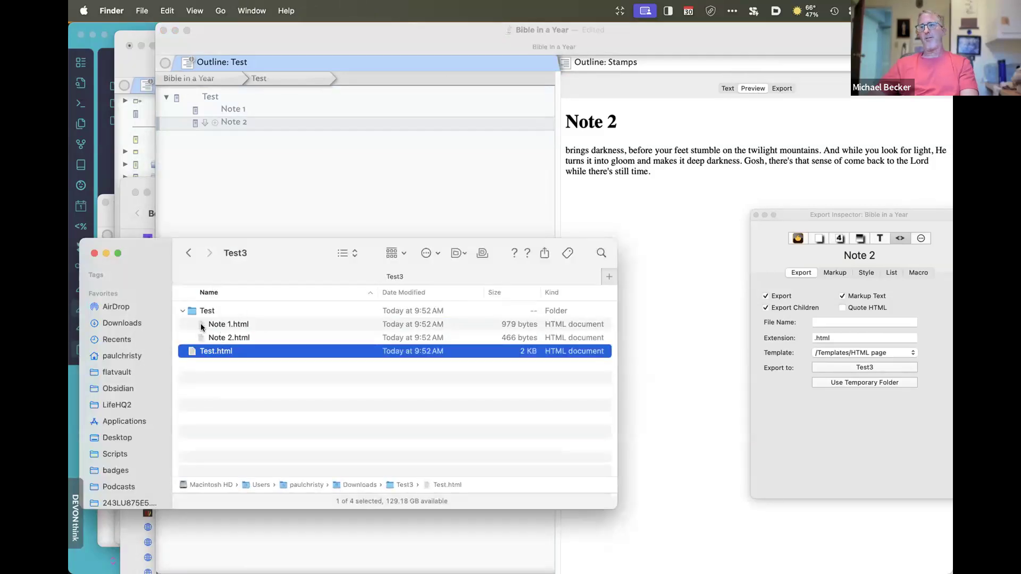
left_click(244, 95)
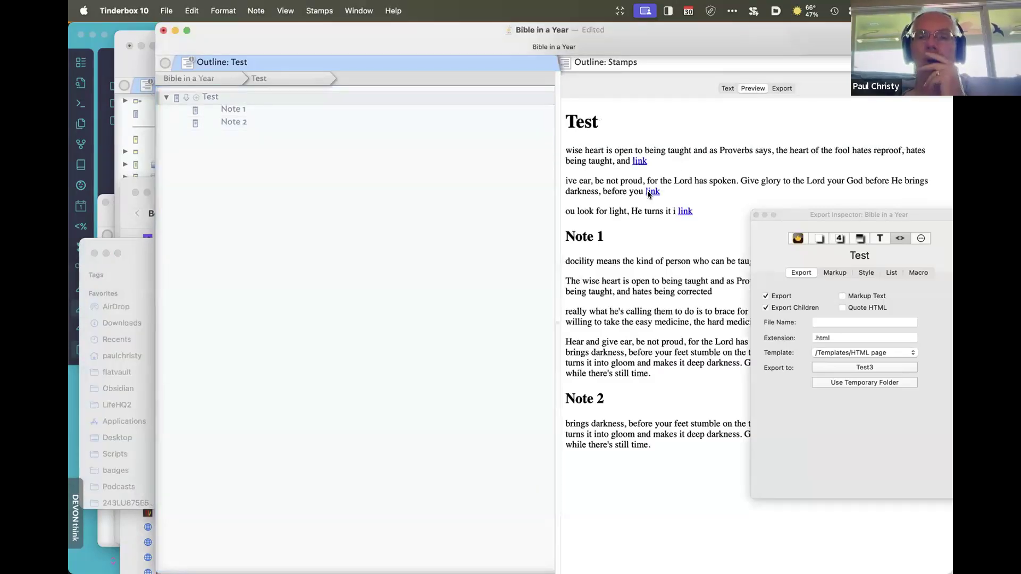
left_click(254, 108)
left_click(259, 99)
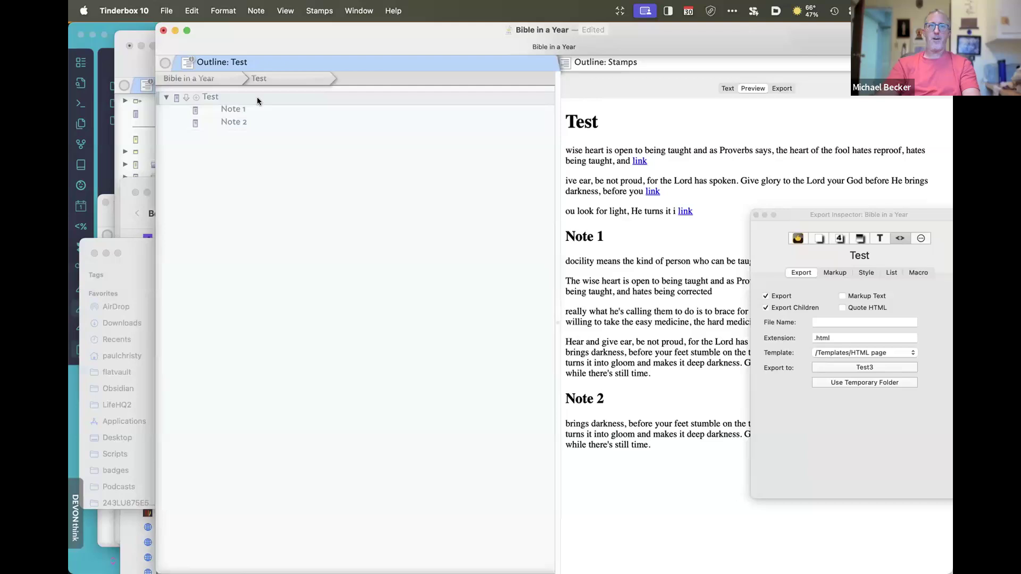
left_click(727, 91)
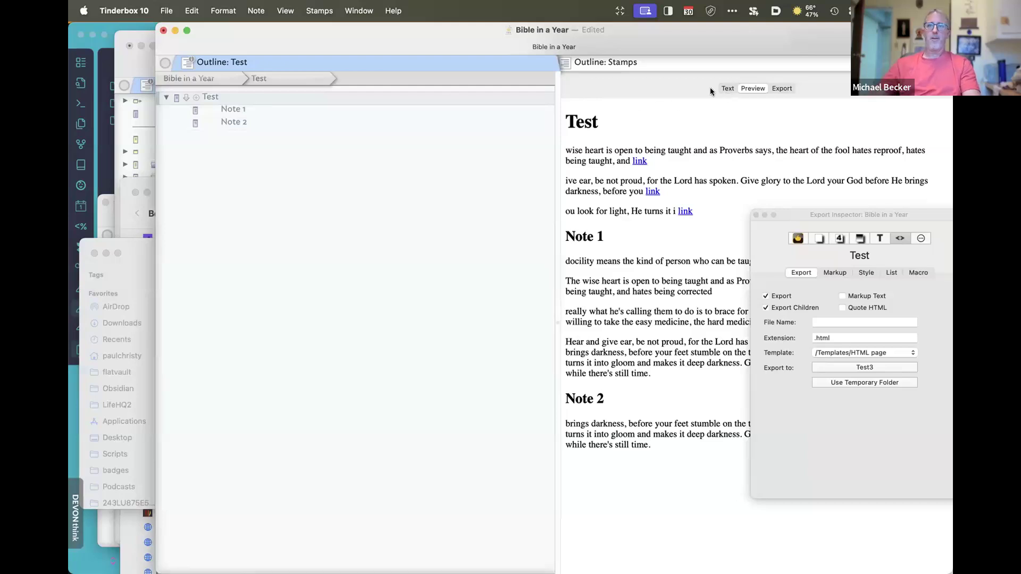
Add a child note named Note0 under Test and fill its text with several lines of filler separated by blank lines
left_click(222, 94)
key("Return")
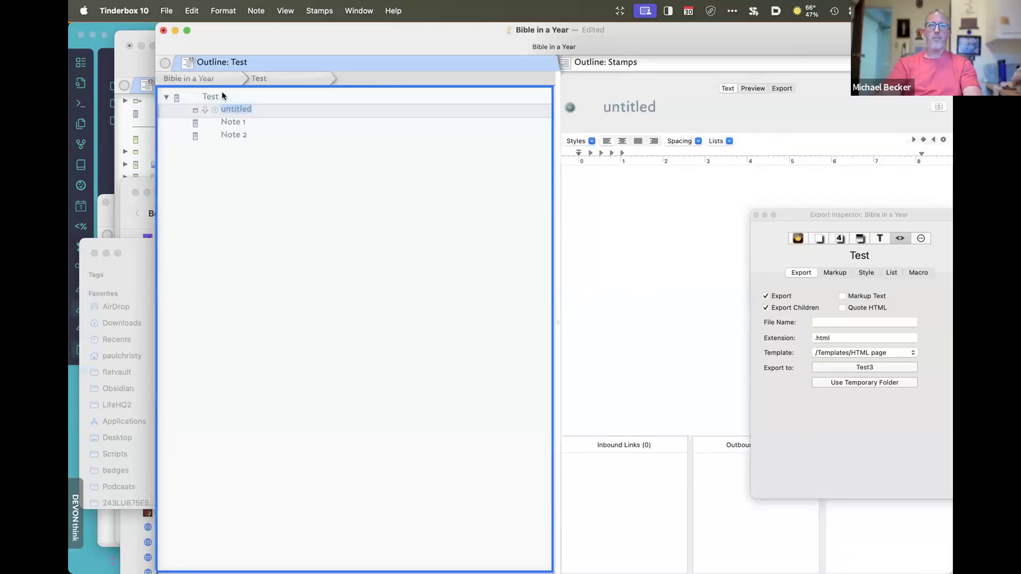
type("Note0")
left_click(680, 290)
type("df")
key("Return")
key("Return")
type("a")
key("Return")
type("jsadl;fj")
key("Return")
key("Return")
key("Return")
type("asdklf;asdjfal;skjdf")
key("Return")
key("Return")
key("Return")
key("Return")
key("Return")
key("Return")
key("Return")
type("asldfja;sldjfas")
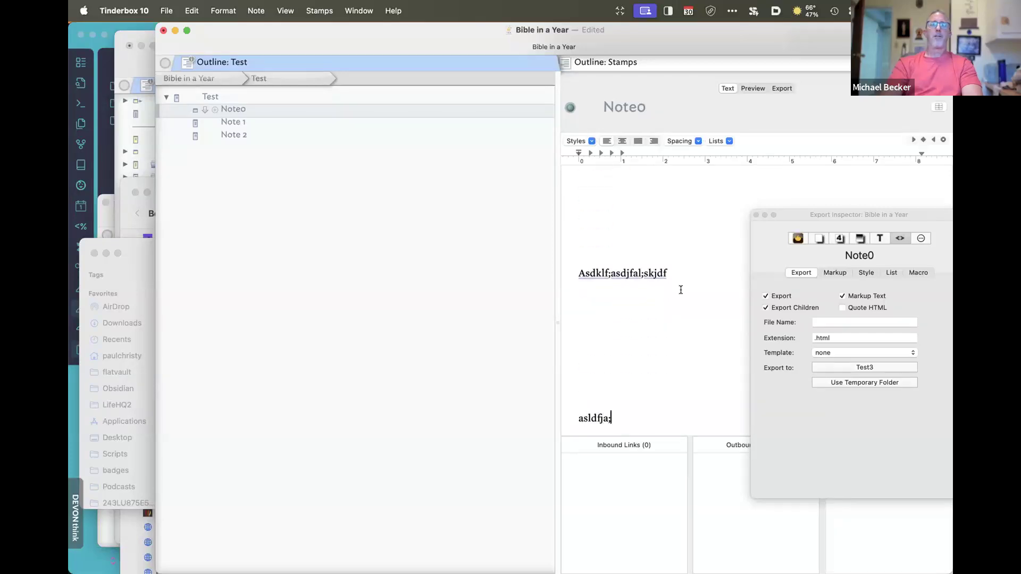
key("Return")
type("df")
Examine the Test note's preview and exported HTML, keeping the Export Inspector clear of the link code
left_click(276, 98)
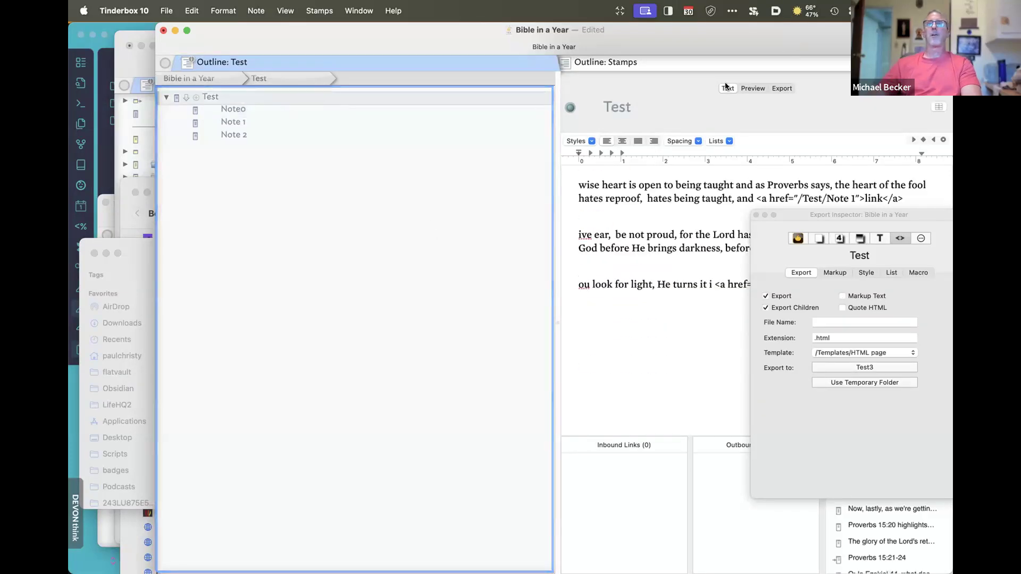
left_click(758, 89)
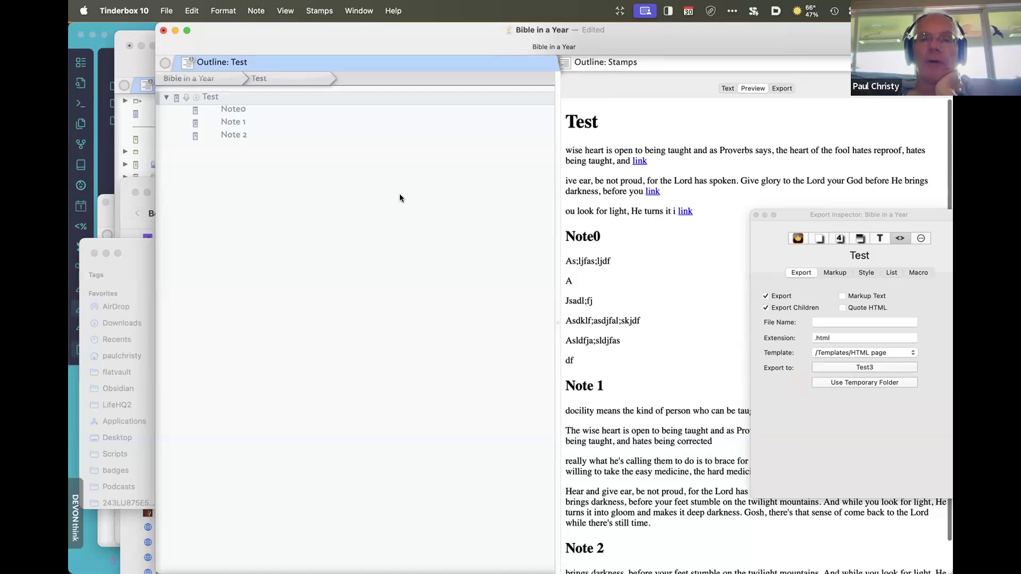
left_click_drag(829, 216, 671, 193)
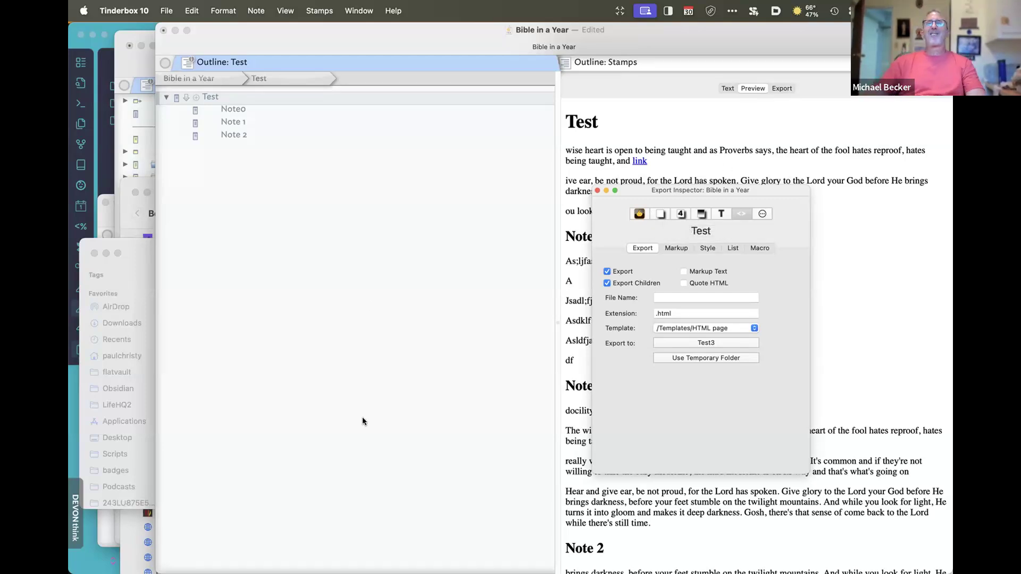
left_click_drag(704, 187, 478, 189)
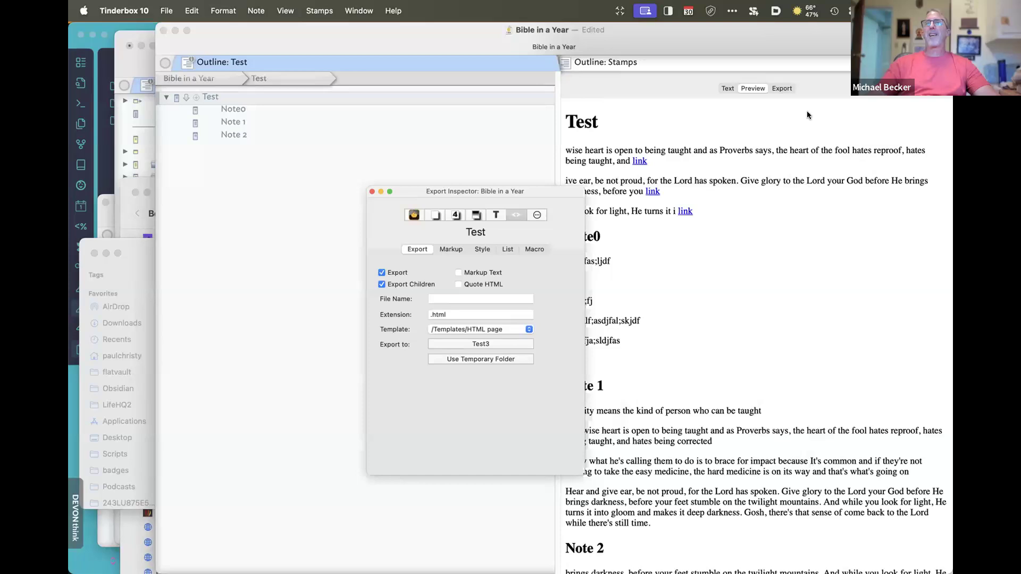
left_click(781, 88)
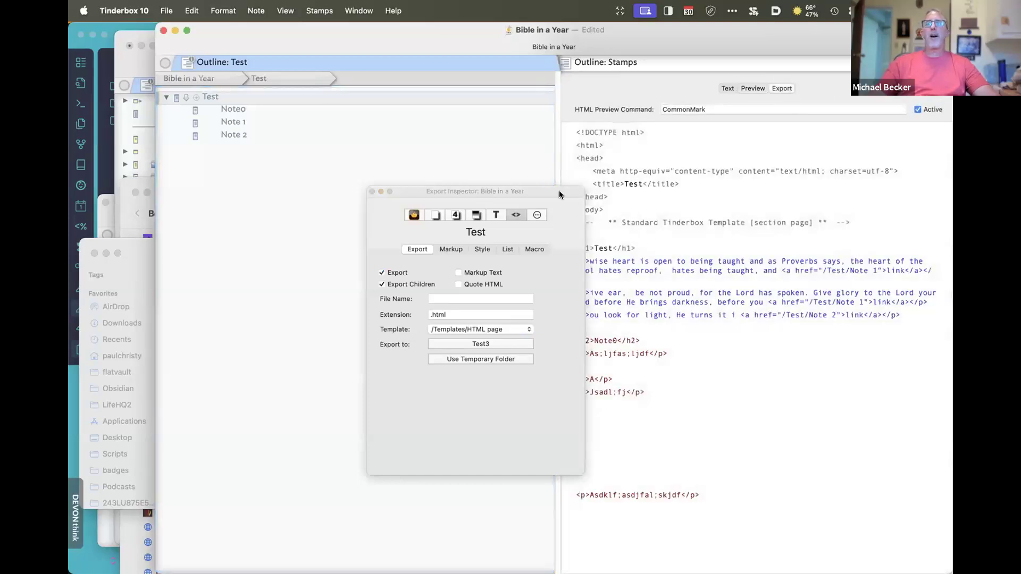
left_click_drag(560, 192, 486, 193)
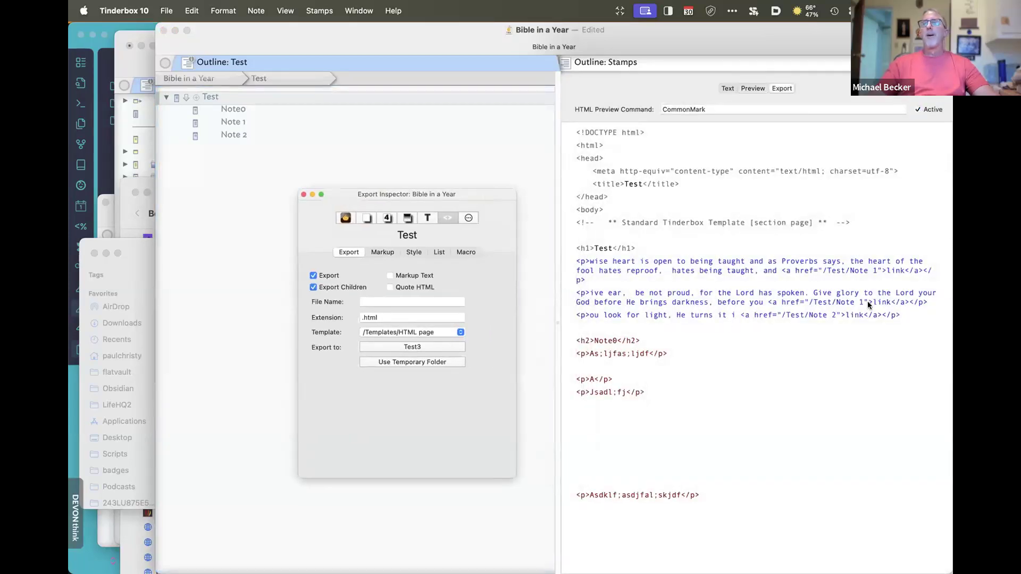
left_click(782, 305)
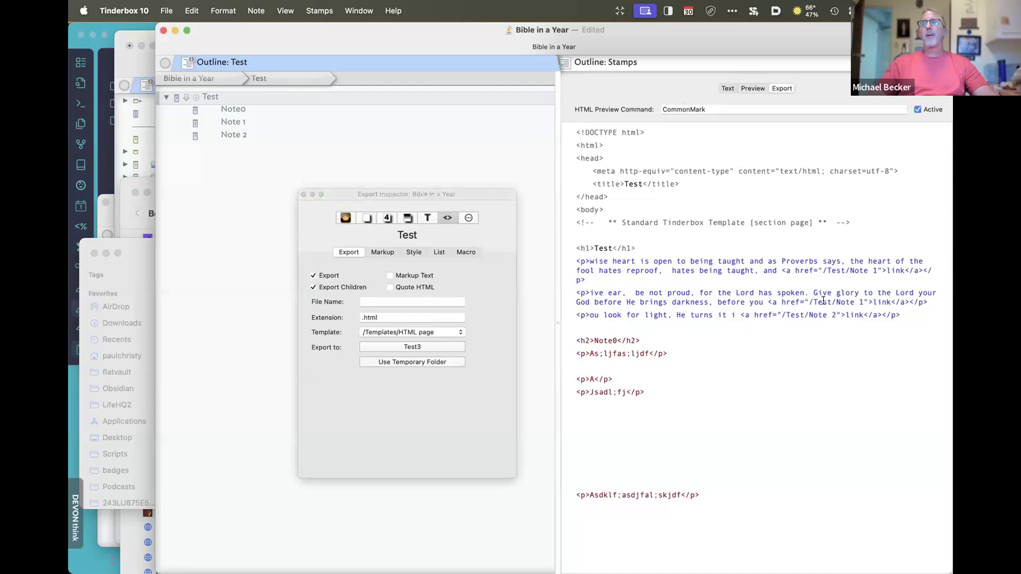
Switch to Finder and open Test.html from the Test3 folder in a browser, cancelling the Google Chrome launch in favour of Safari
left_click(136, 235)
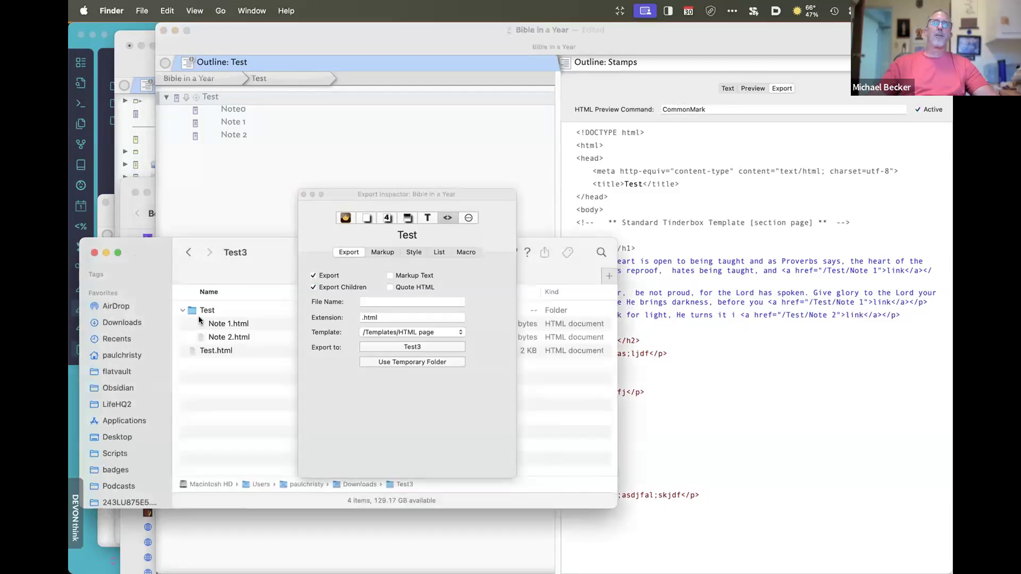
left_click(216, 352)
right_click(216, 353)
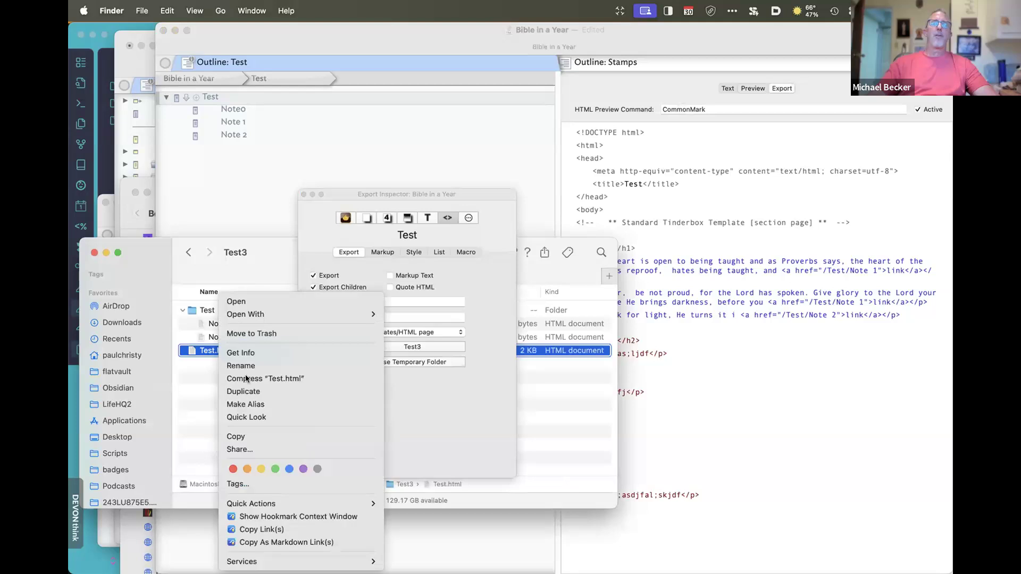
mouse_move(298, 315)
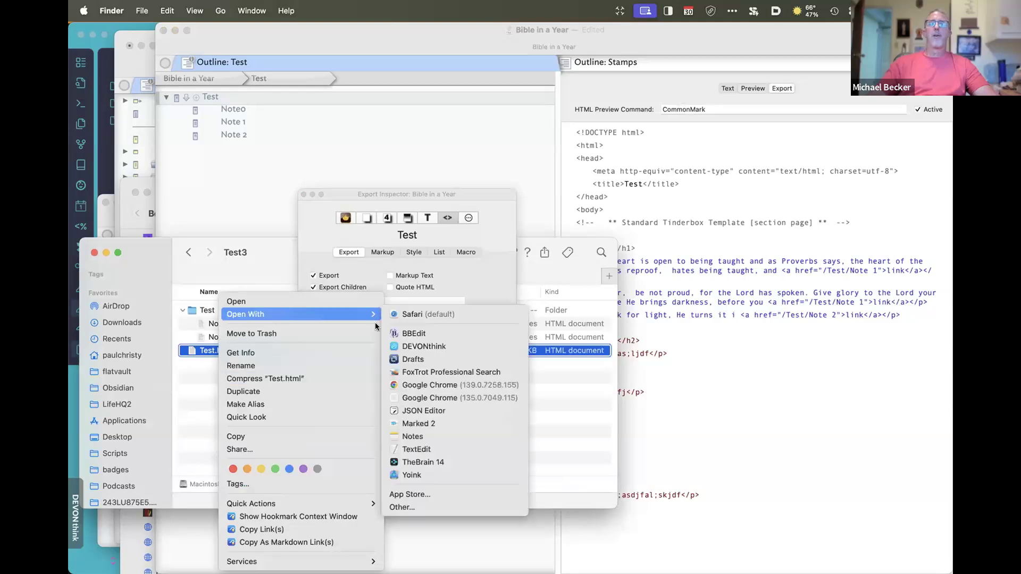
left_click(440, 385)
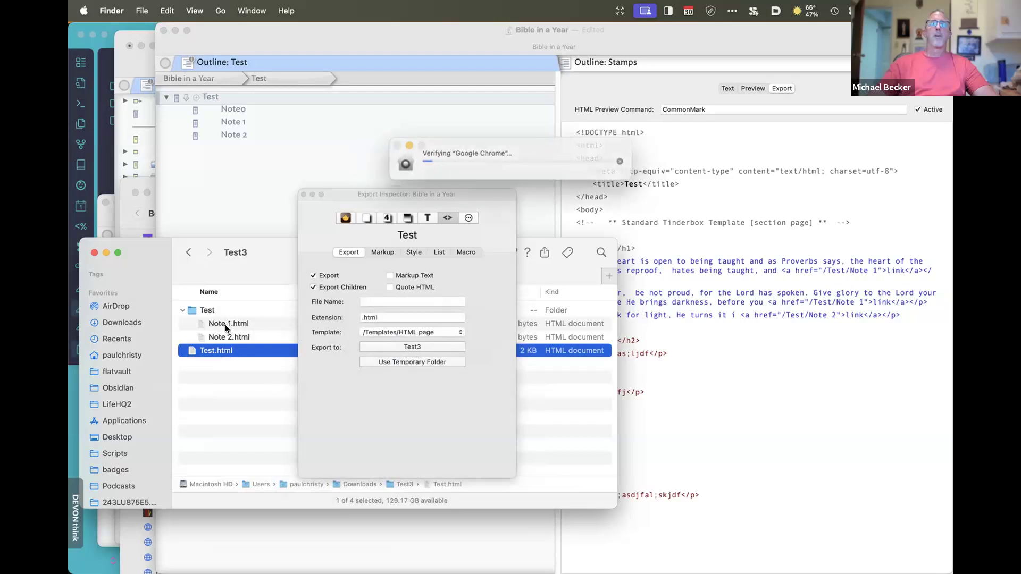
left_click(225, 326)
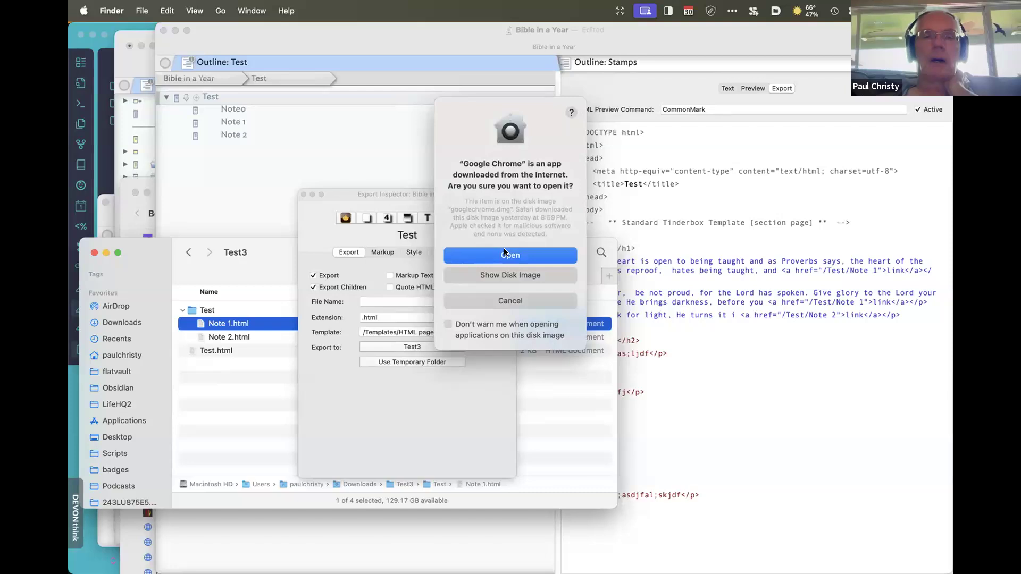
left_click(502, 301)
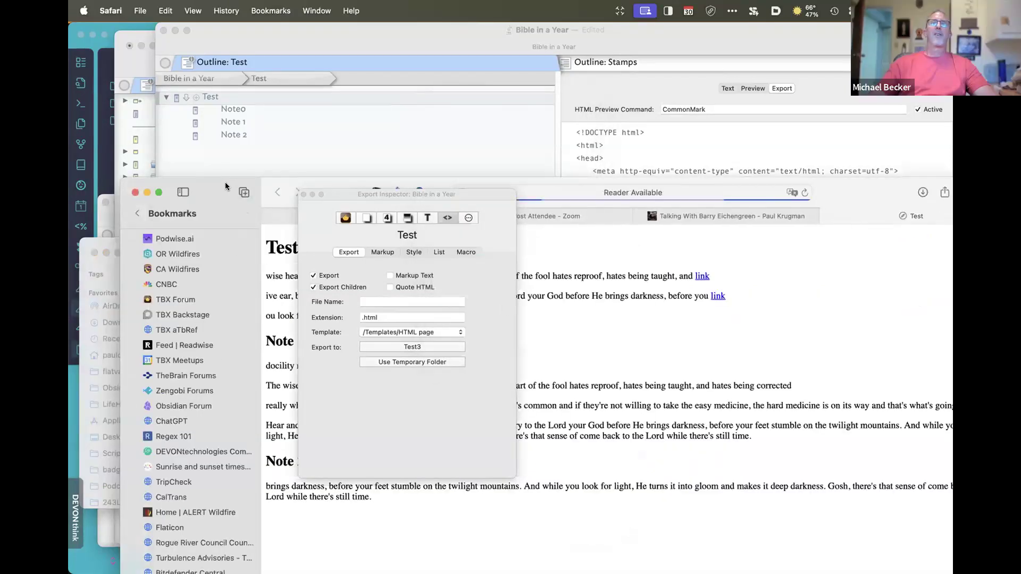
Test the first source link on the Test.html page in Safari, and reselect Test.html in Finder's Test3 folder
double_click(225, 182)
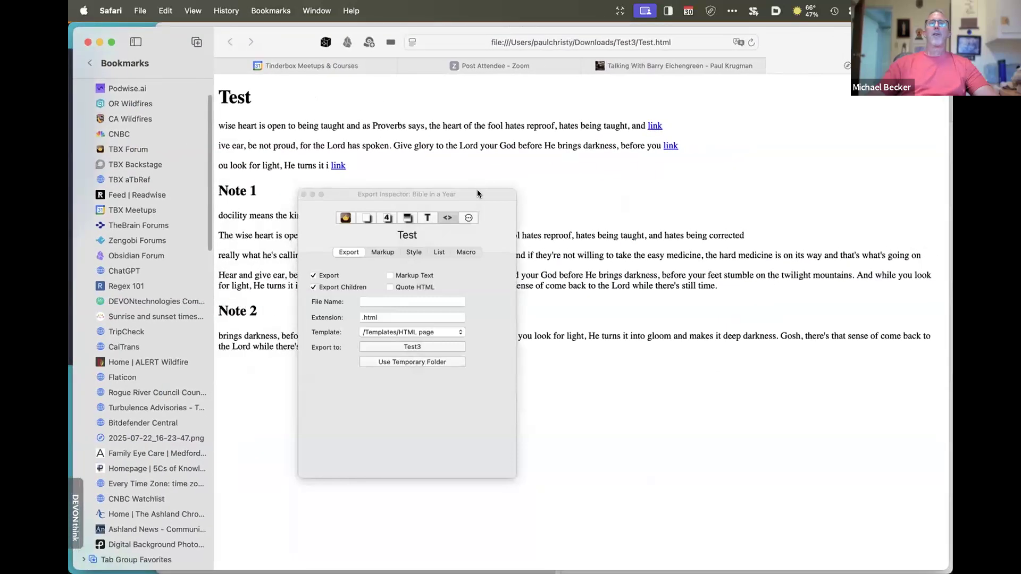
left_click_drag(477, 193, 696, 220)
left_click(658, 129)
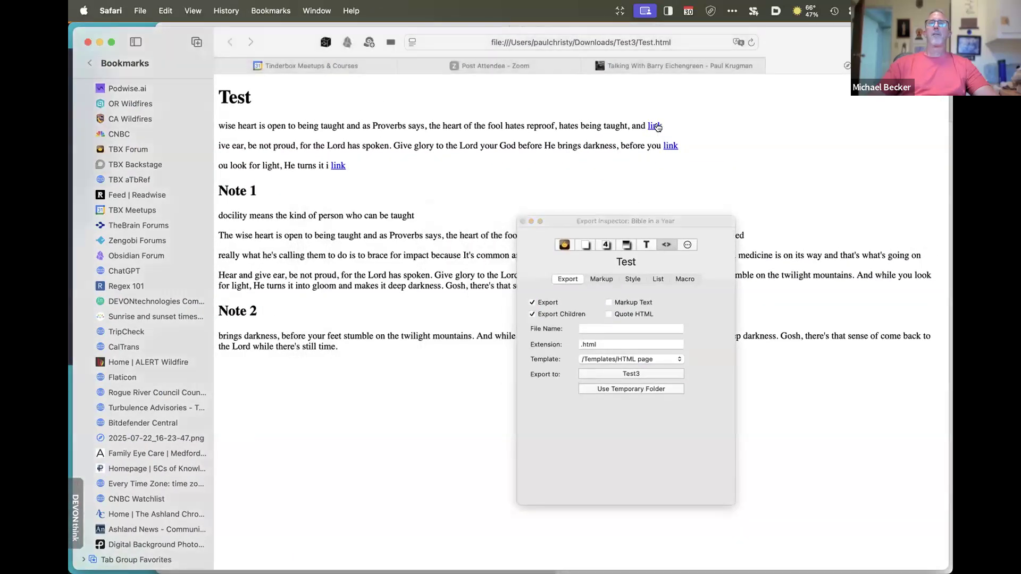
double_click(99, 33)
left_click_drag(399, 52, 223, 43)
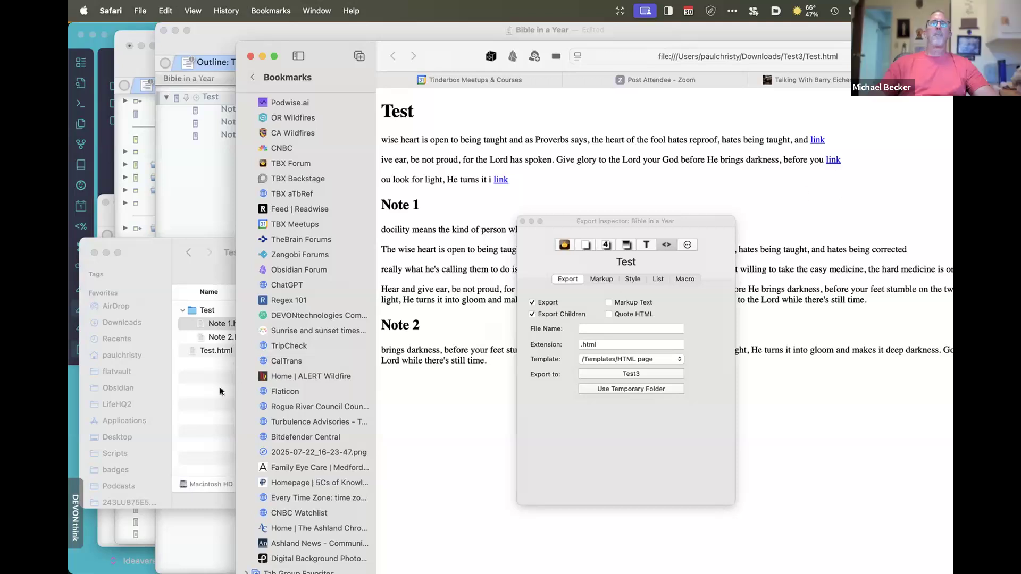
left_click(216, 367)
left_click(222, 352)
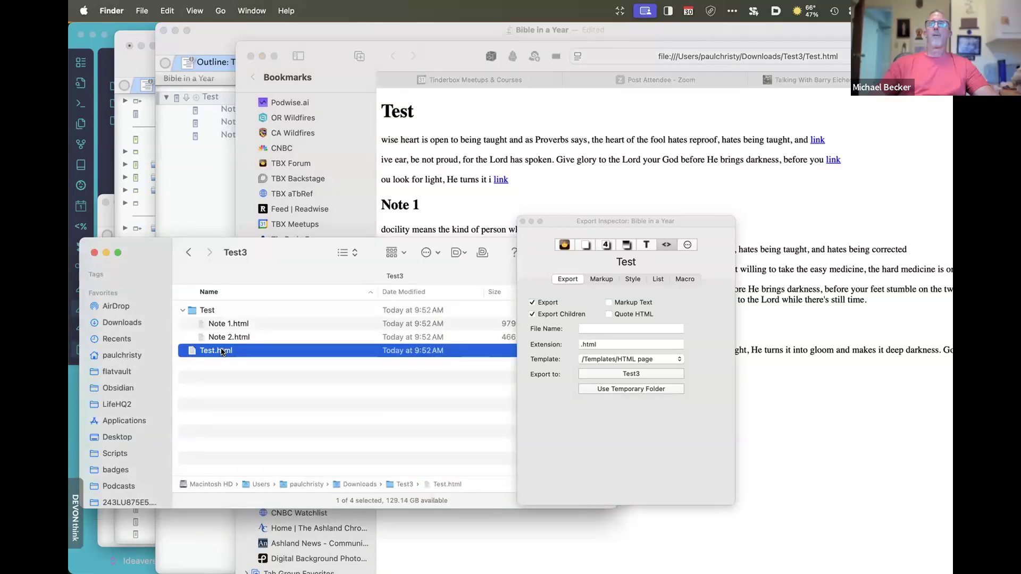
Back in Tinderbox, reselect the Test note and highlight the /Test/Note 1 path of the first link in its exported HTML
left_click(234, 189)
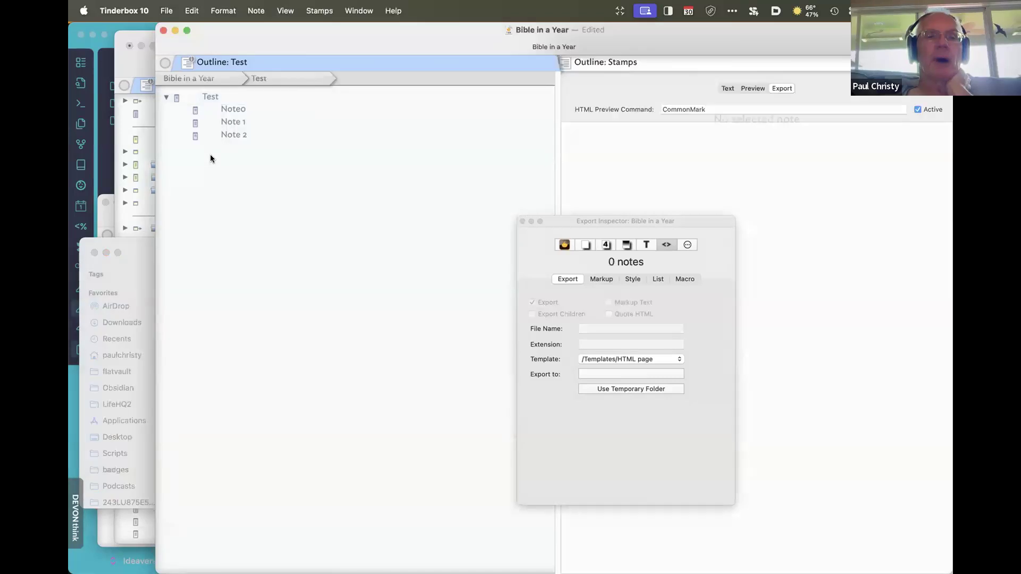
left_click(260, 101)
left_click_drag(701, 224, 563, 280)
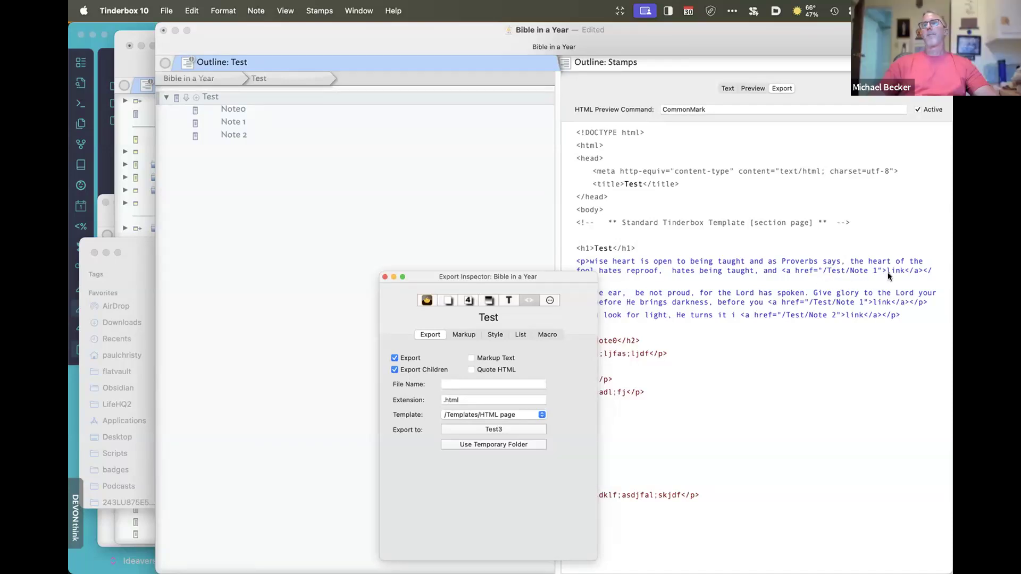
left_click(872, 273)
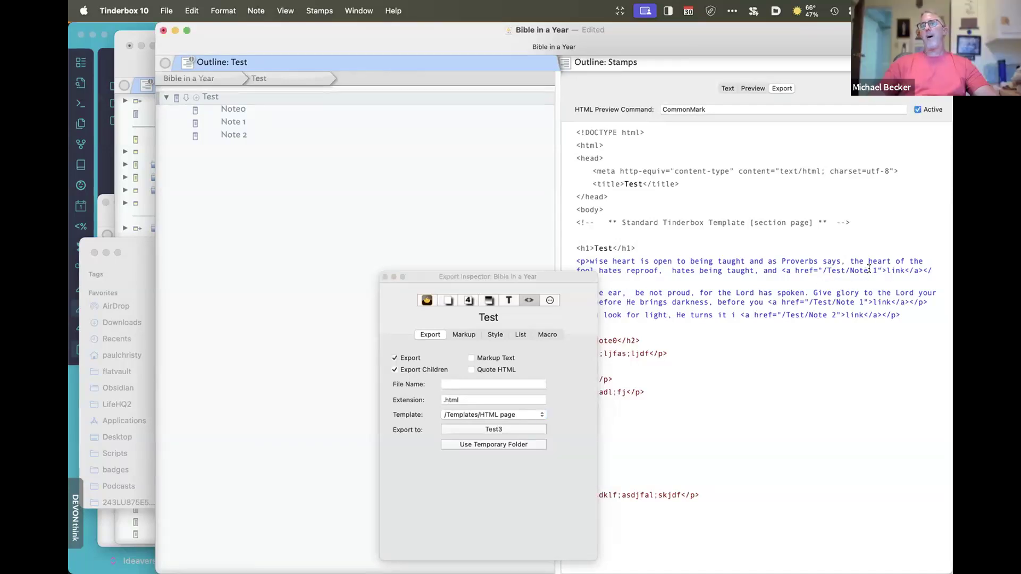
left_click_drag(876, 269, 819, 271)
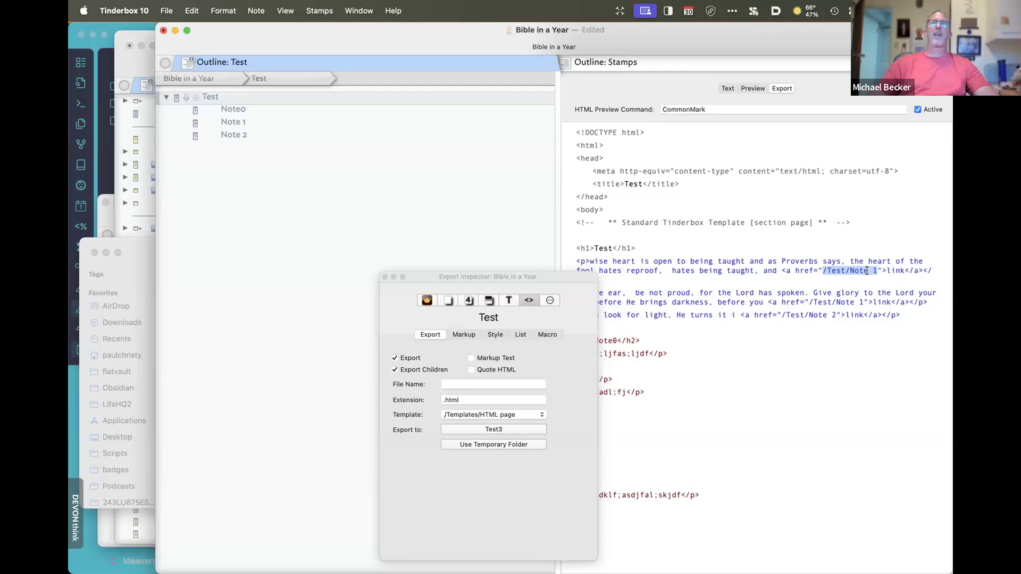
Select Note0 and check its export, preview and text views
left_click(228, 109)
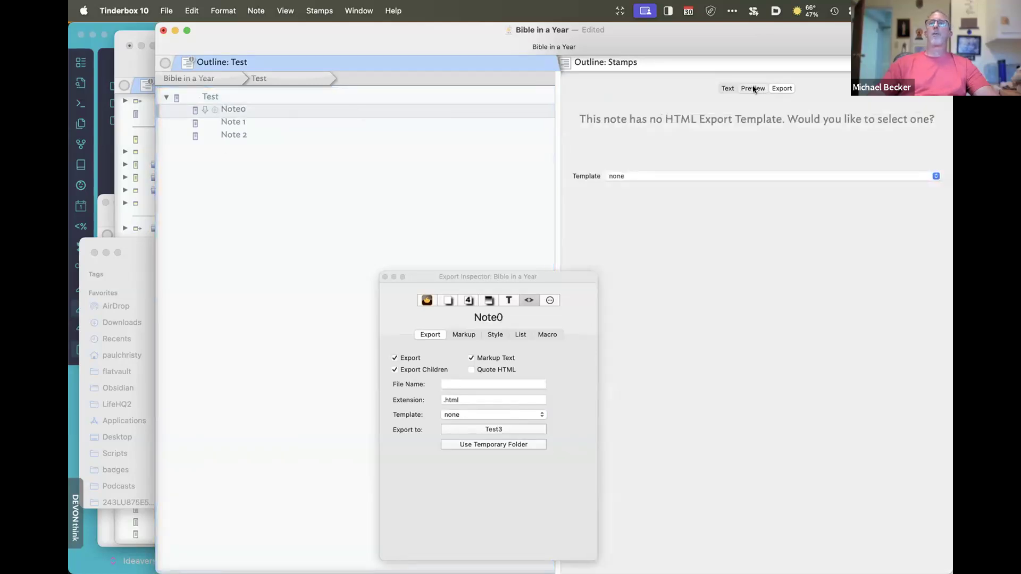
left_click(753, 88)
left_click(727, 89)
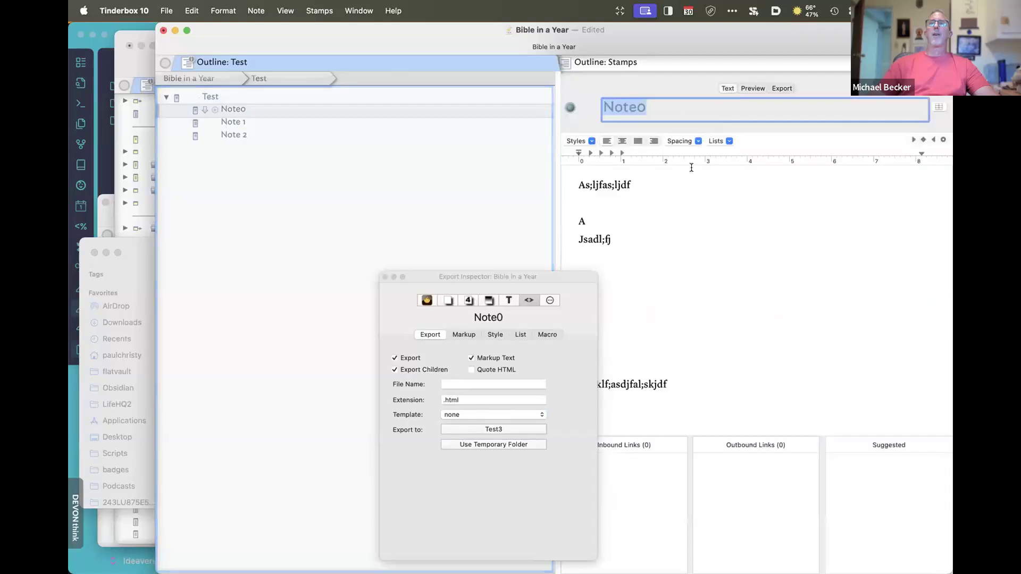
Switch to Finder, open Test.html from the Test3 folder in Safari, move the Export Inspector off the page and reload it
left_click(136, 254)
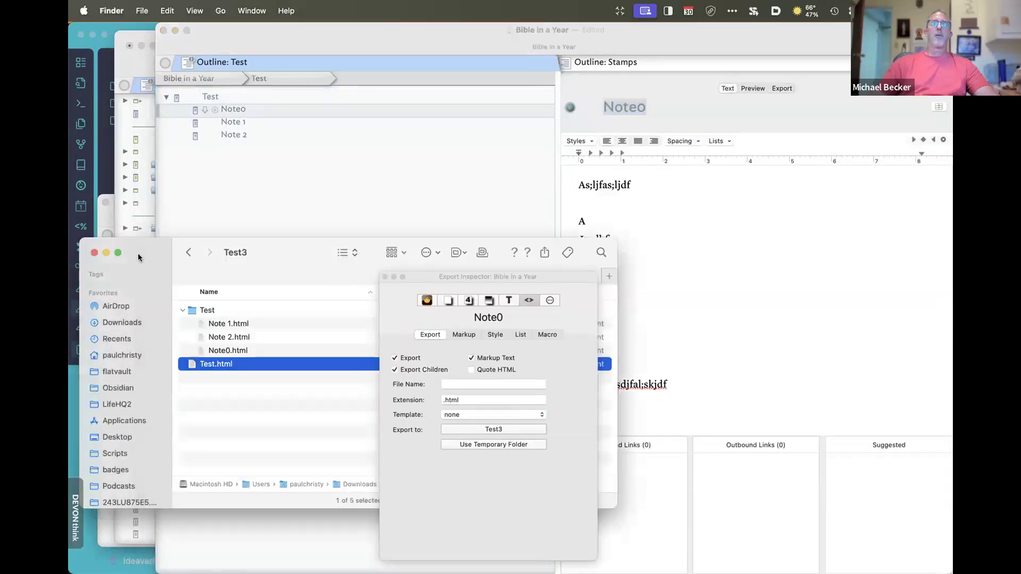
double_click(229, 365)
left_click(192, 364)
double_click(192, 364)
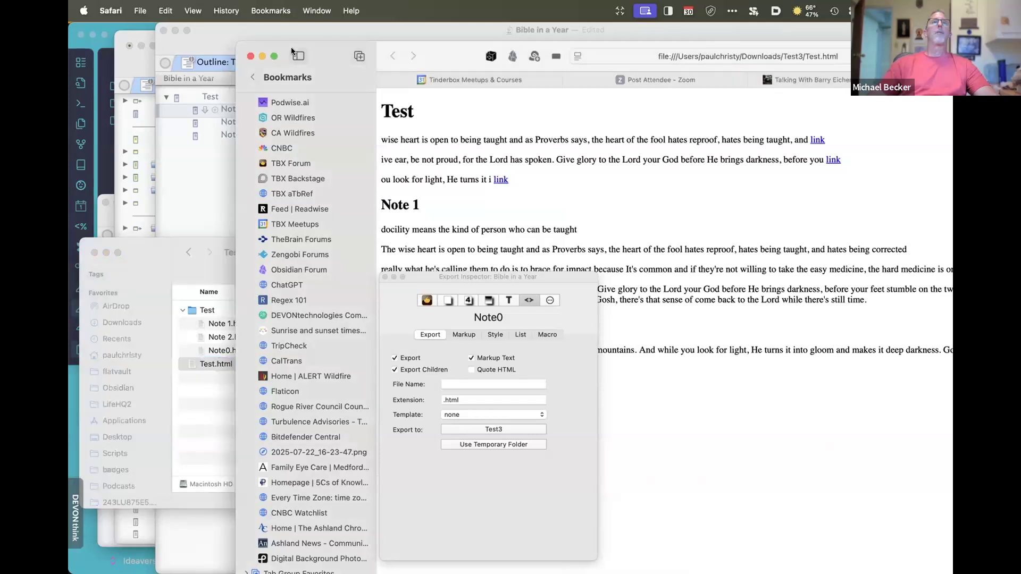
left_click_drag(569, 272, 330, 280)
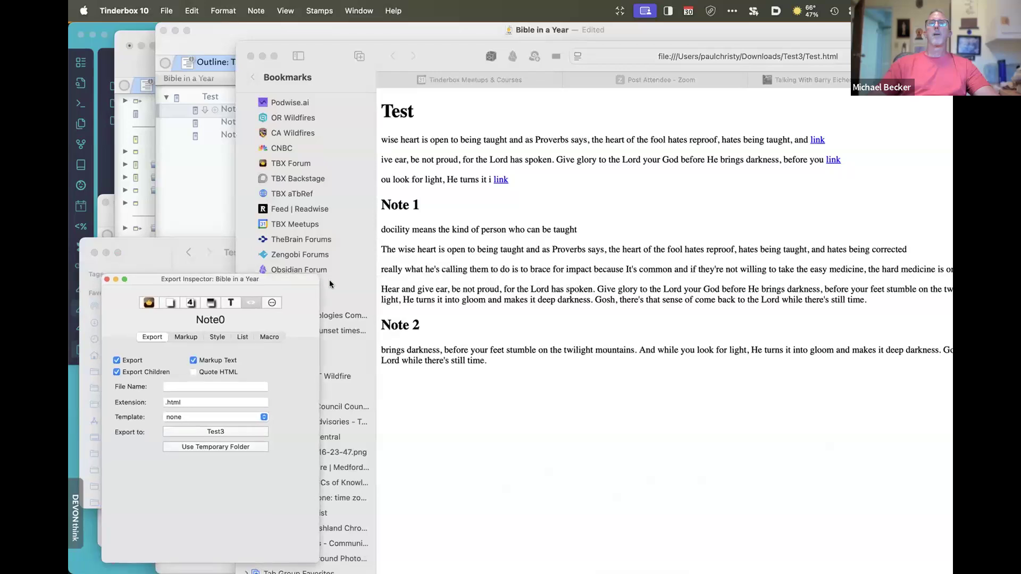
left_click(675, 96)
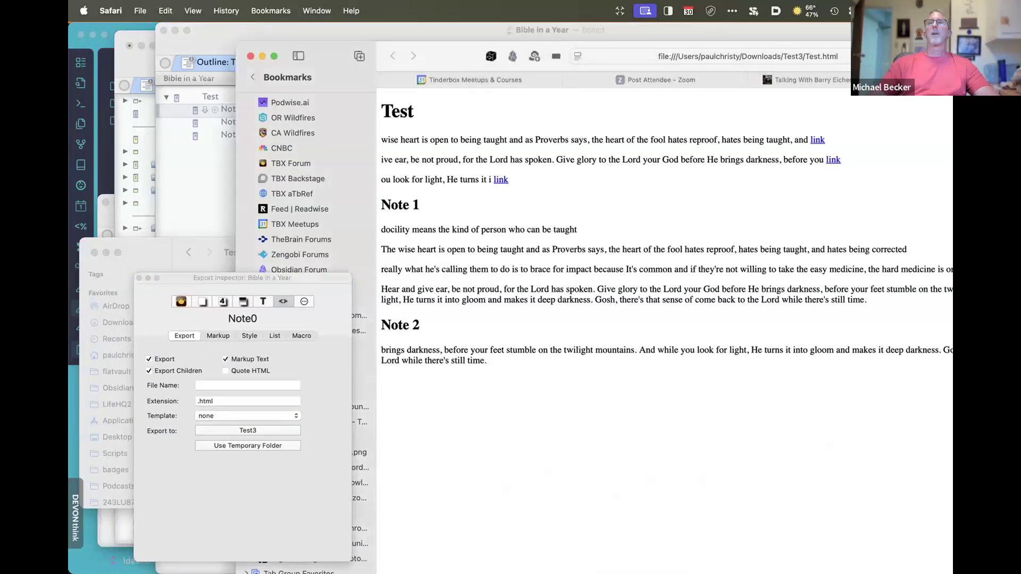
key("super+r")
key("super+r")
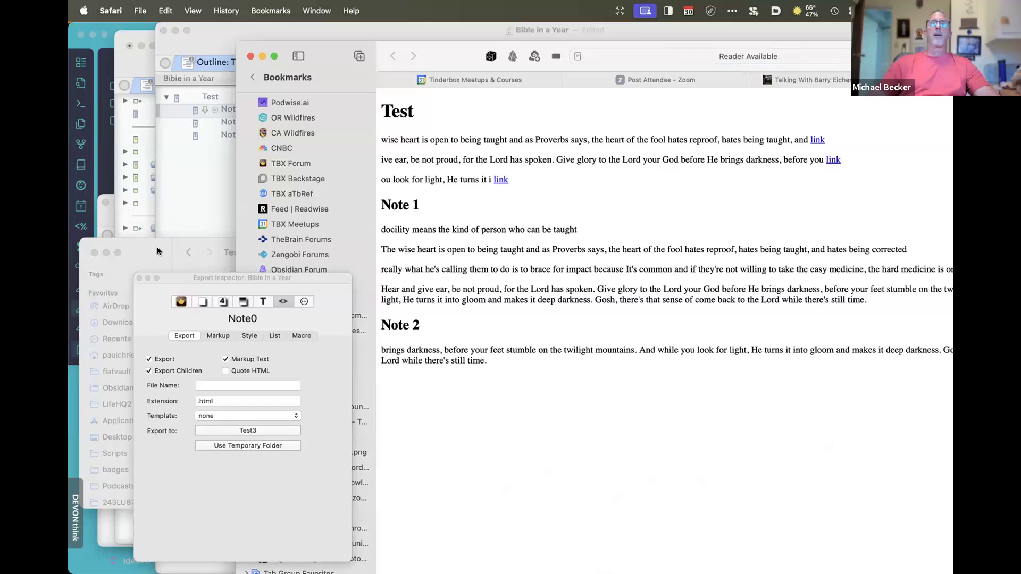
Select the Test folder in Finder, return to Tinderbox and check the Test note's preview and text views
left_click(167, 249)
left_click_drag(231, 275, 584, 303)
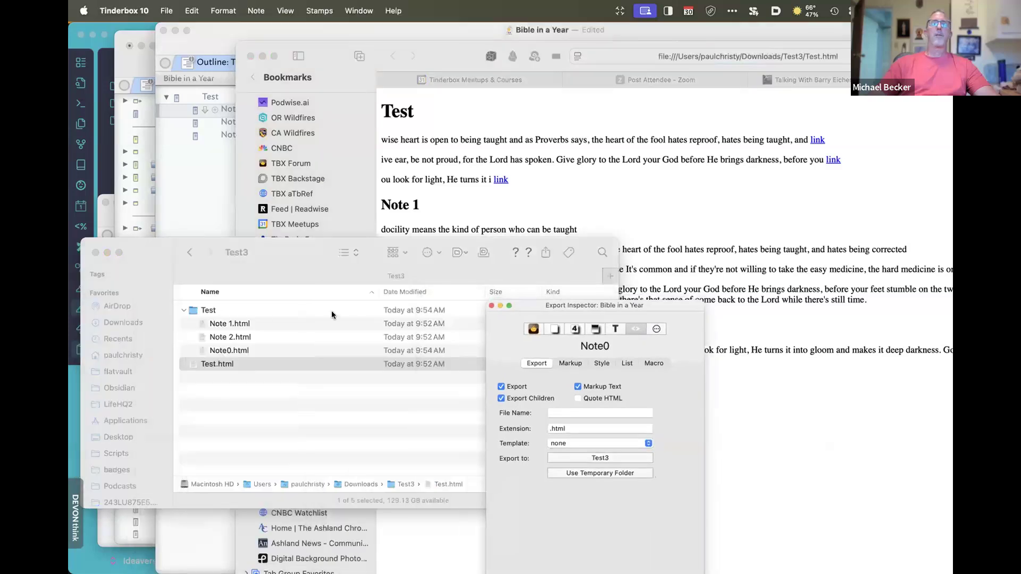
left_click(238, 311)
left_click(206, 31)
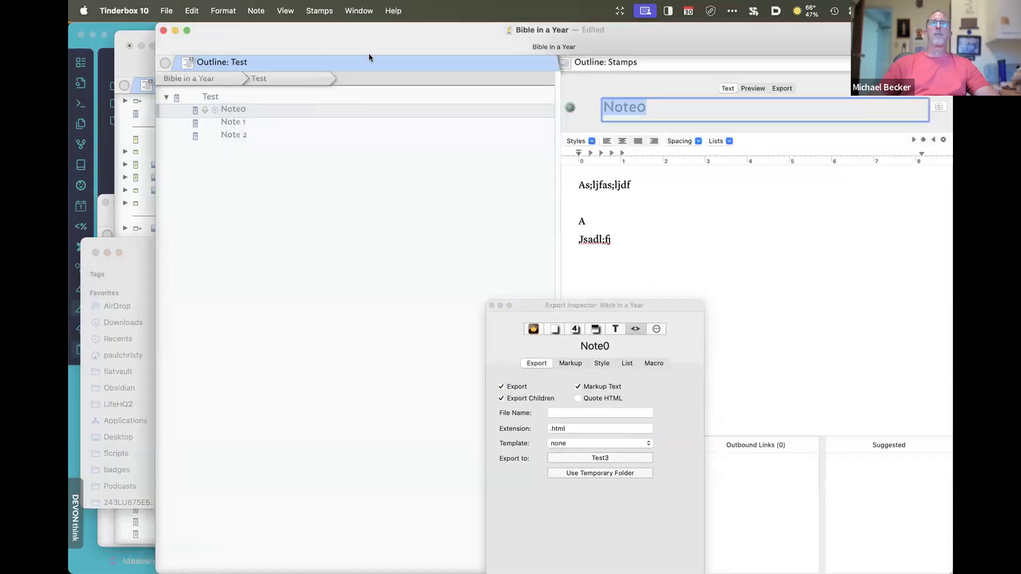
left_click(324, 100)
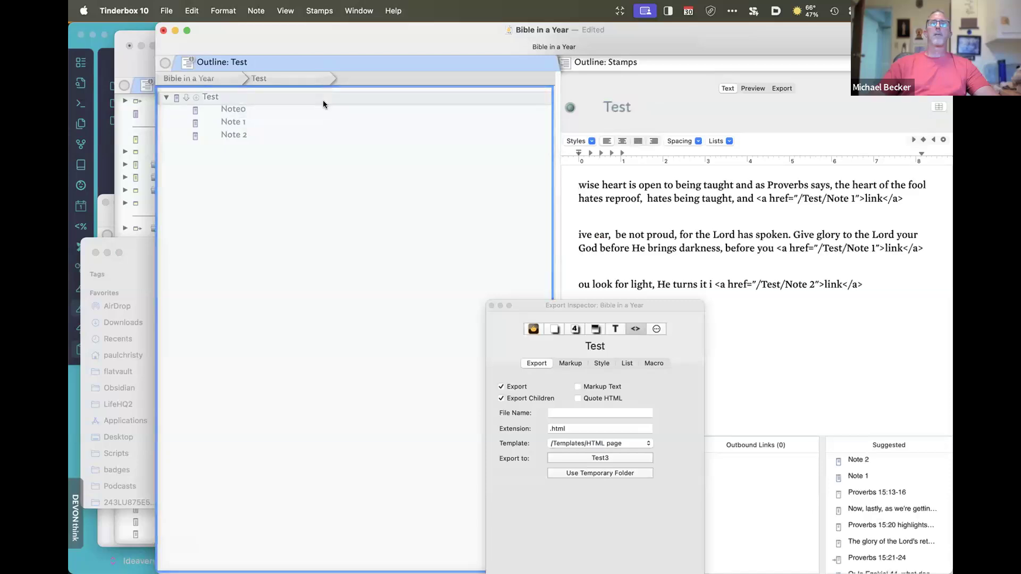
left_click(754, 86)
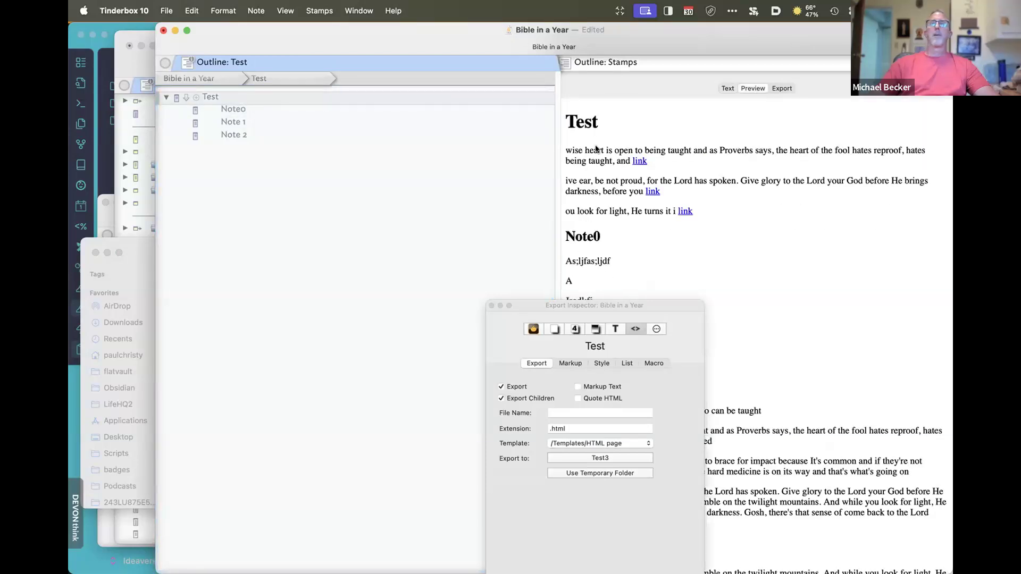
left_click(727, 88)
Open Test.html from Finder's Test3 folder in Safari, check its full file address and close the browser window
left_click(126, 249)
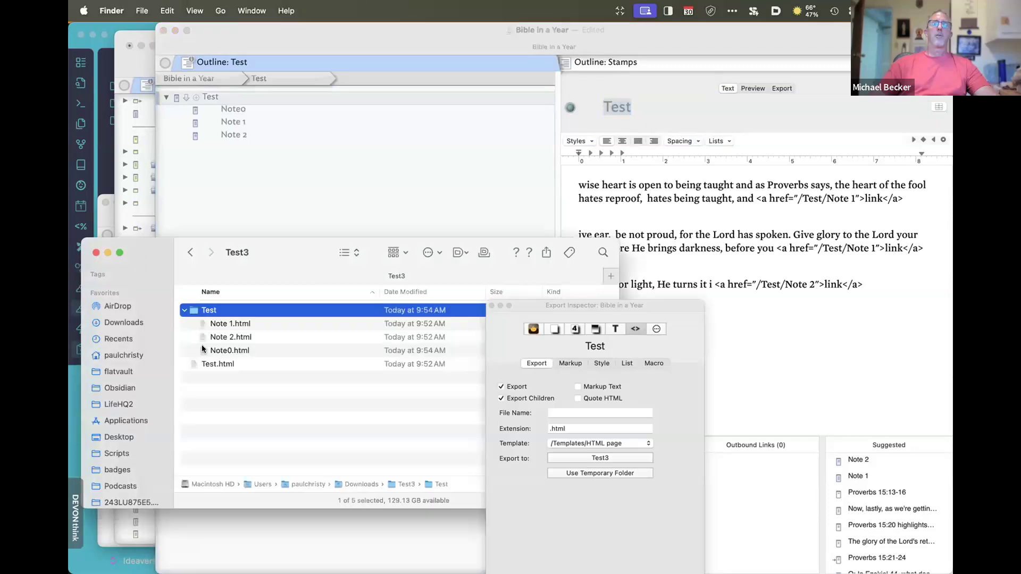
double_click(209, 366)
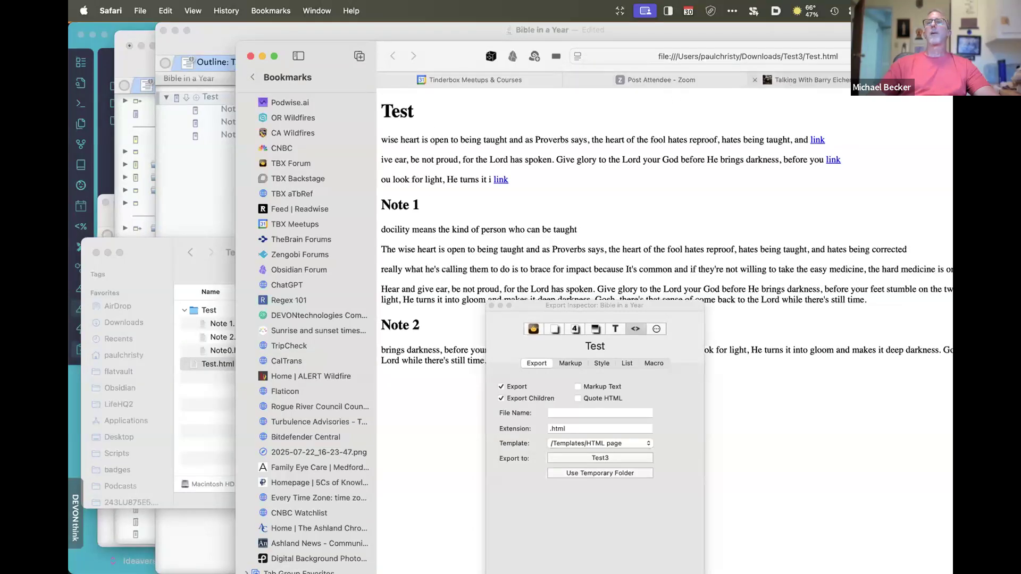
left_click(642, 53)
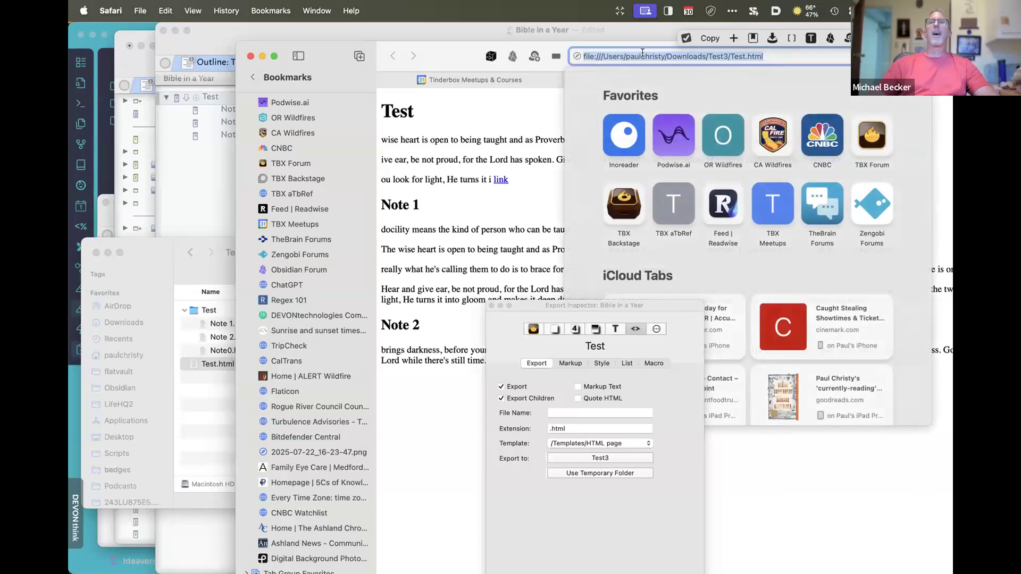
left_click(520, 95)
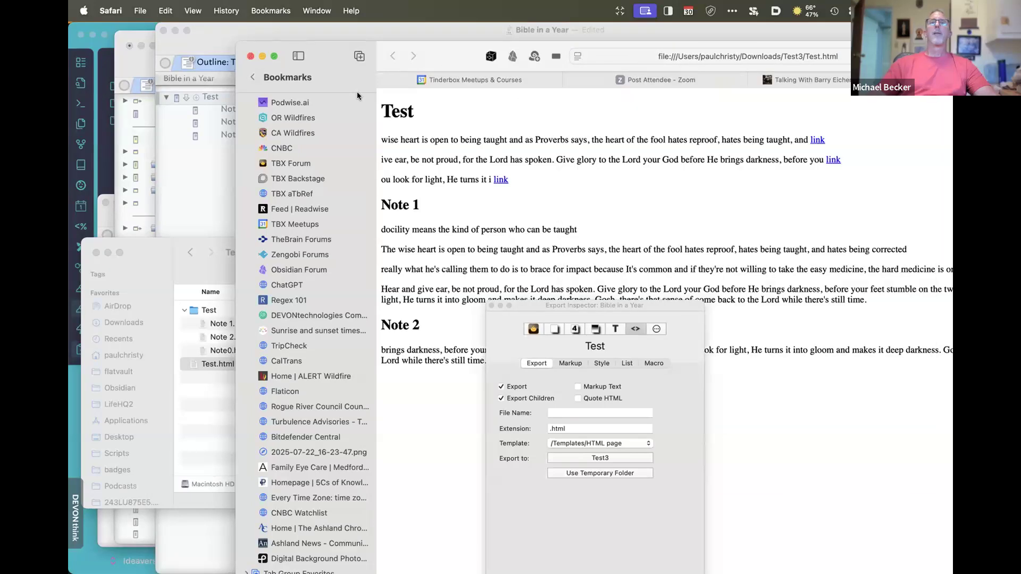
left_click(251, 55)
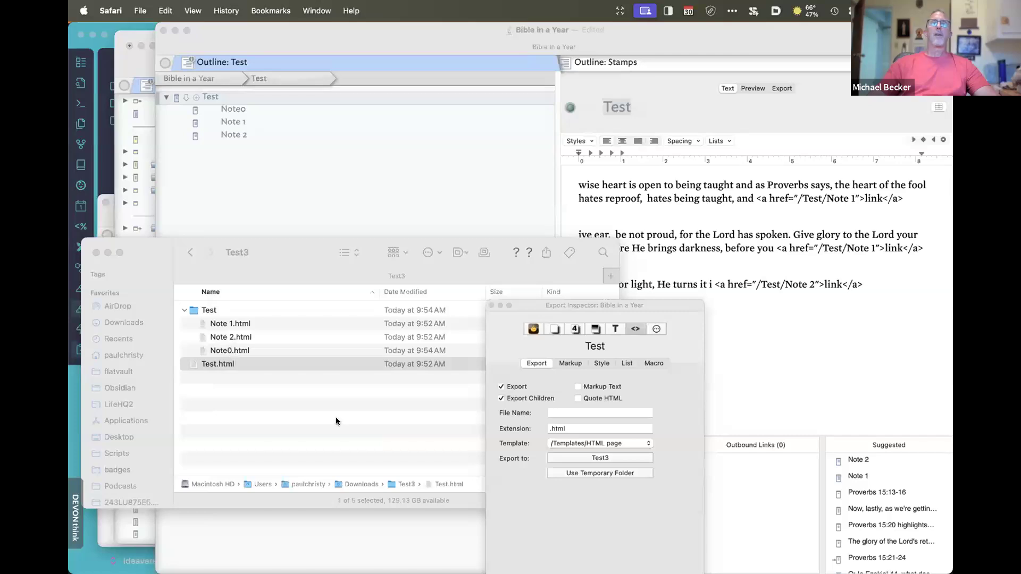
Reopen Test.html from Finder explicitly with Safari, closing the unrelated traffic-camera window, and move the browser window aside
left_click(231, 367)
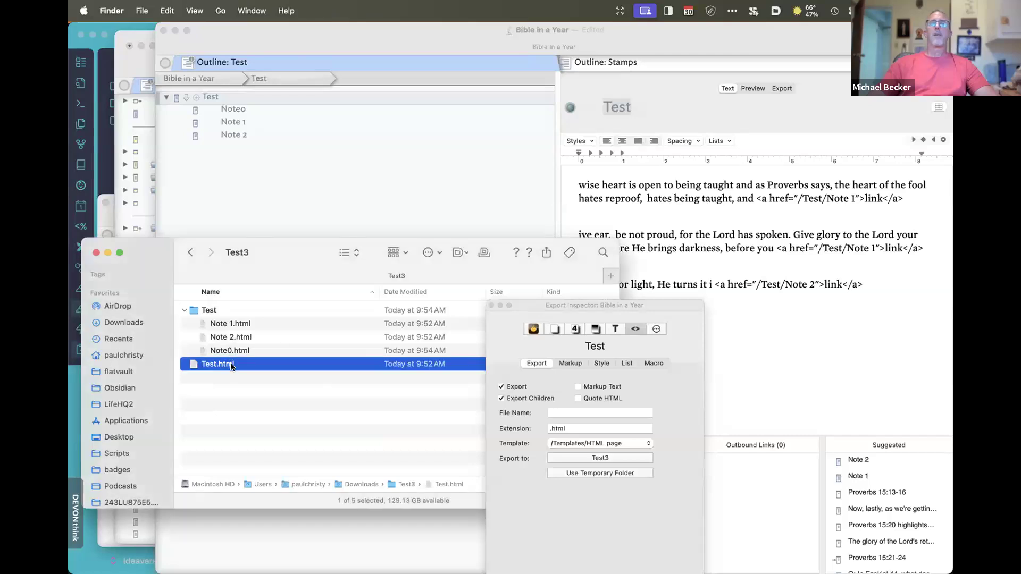
double_click(191, 365)
left_click(192, 365)
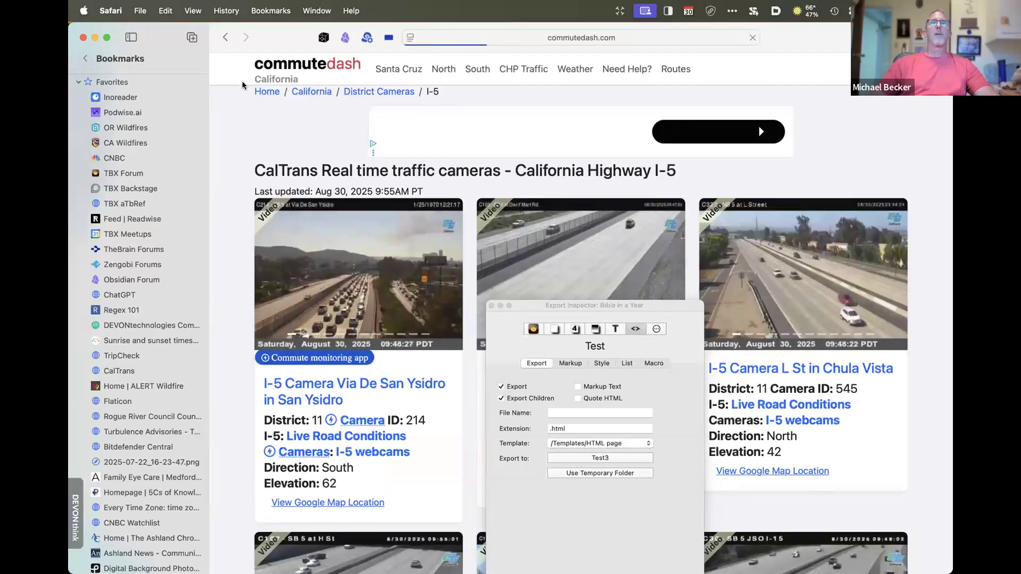
left_click(83, 37)
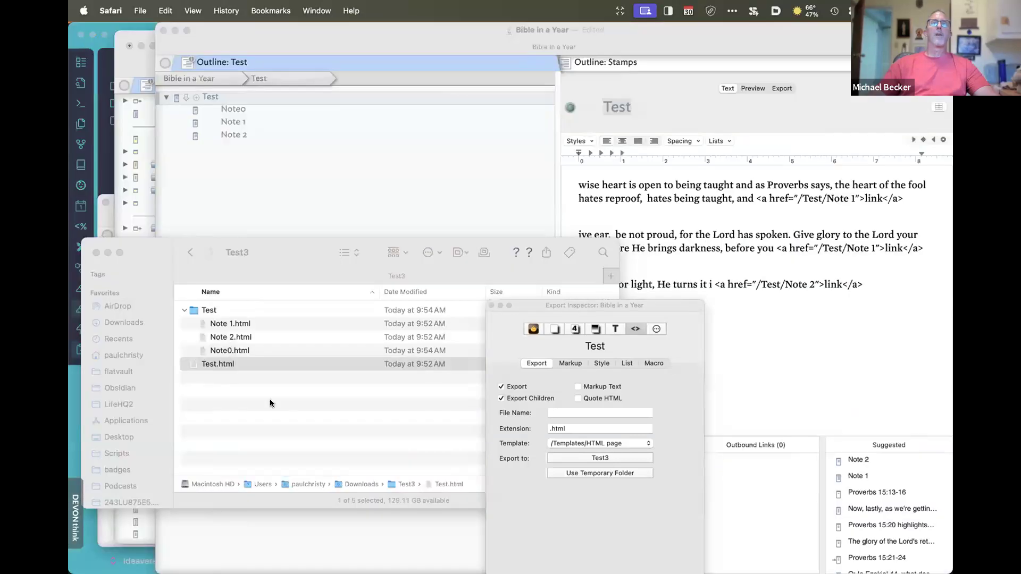
right_click(234, 367)
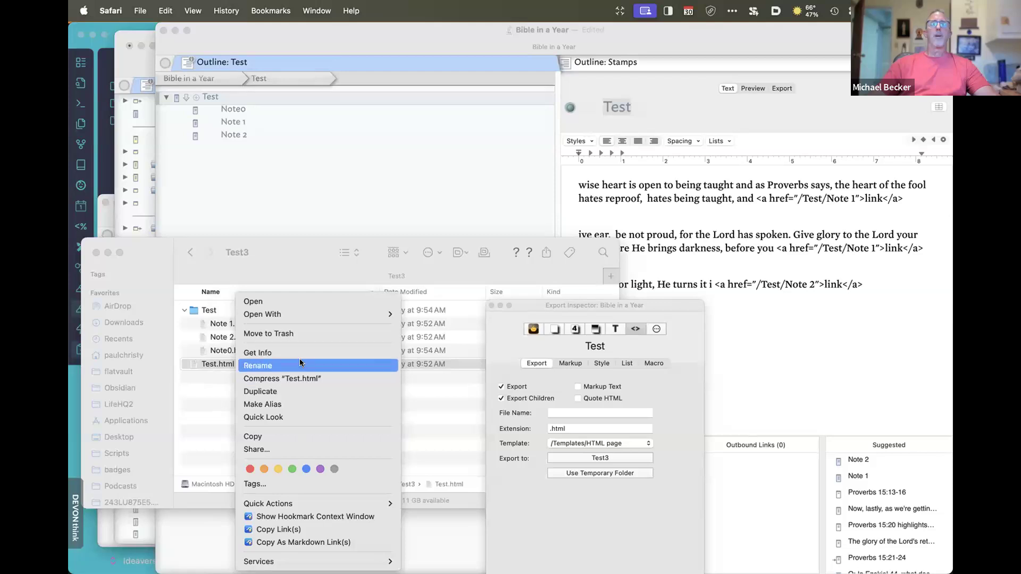
mouse_move(303, 316)
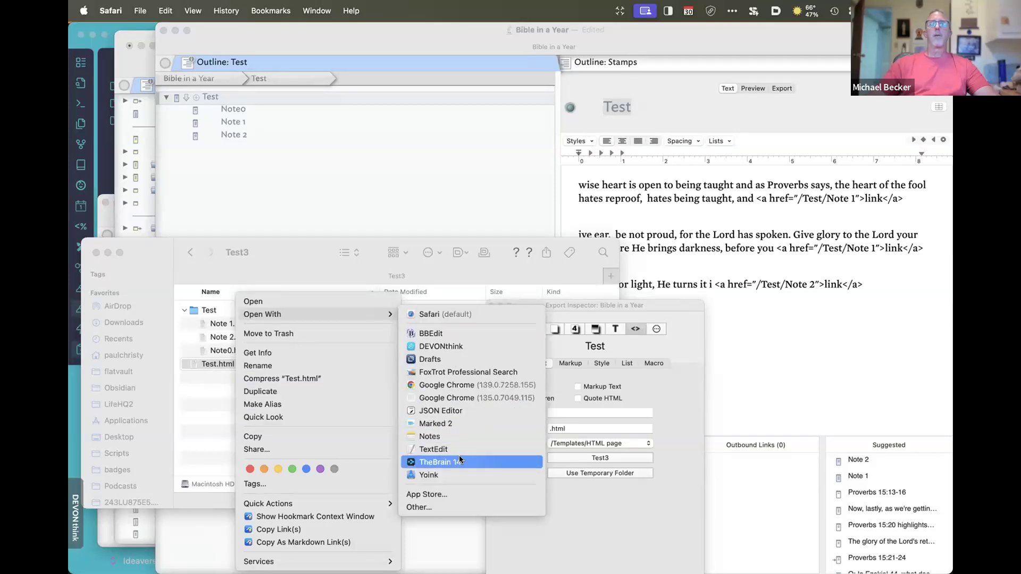
left_click(457, 315)
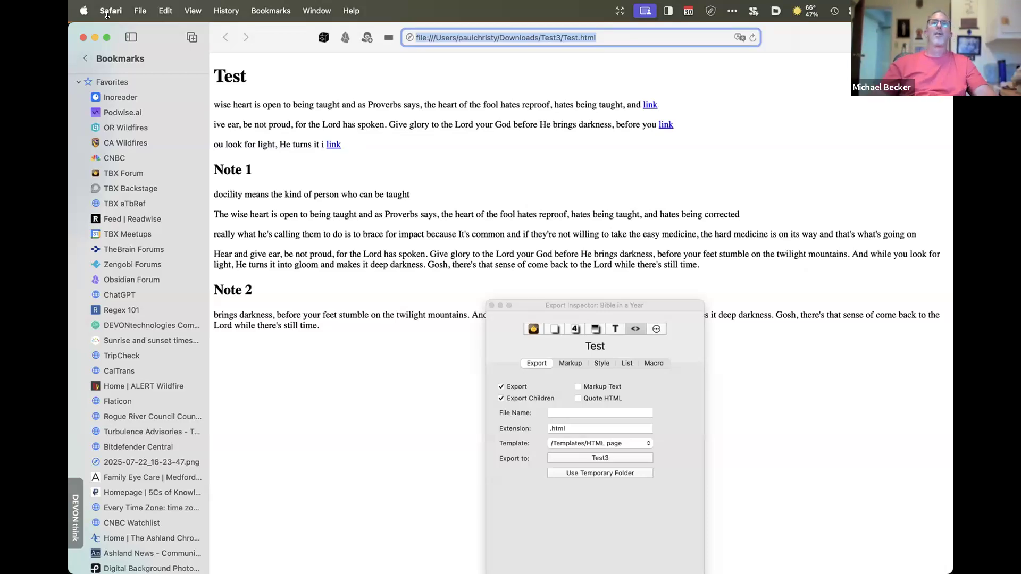
left_click_drag(94, 29, 299, 121)
Compare the Note0 note in Tinderbox with the exported Note0.html file in Finder's Test3 folder
left_click(207, 366)
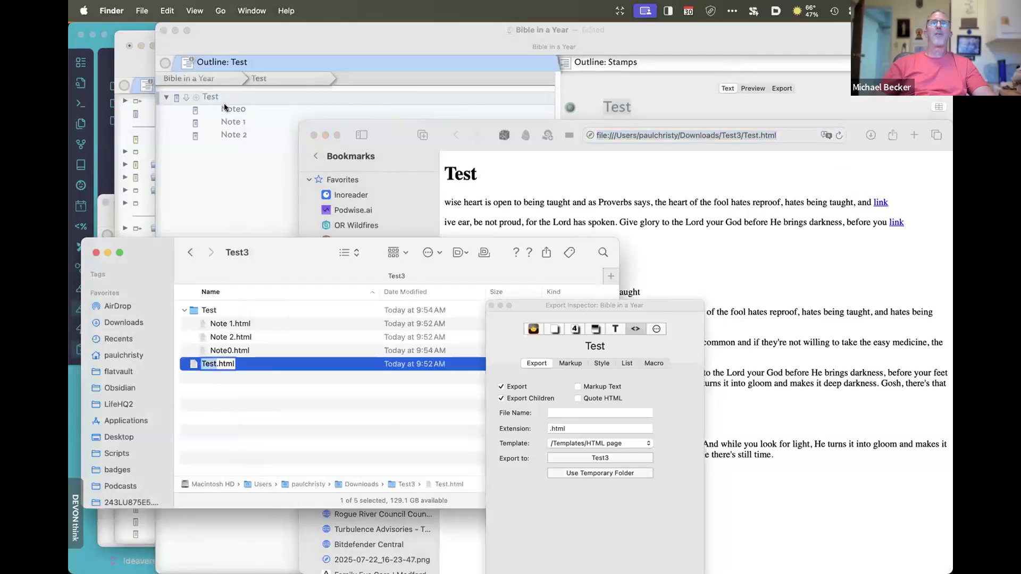
left_click(226, 108)
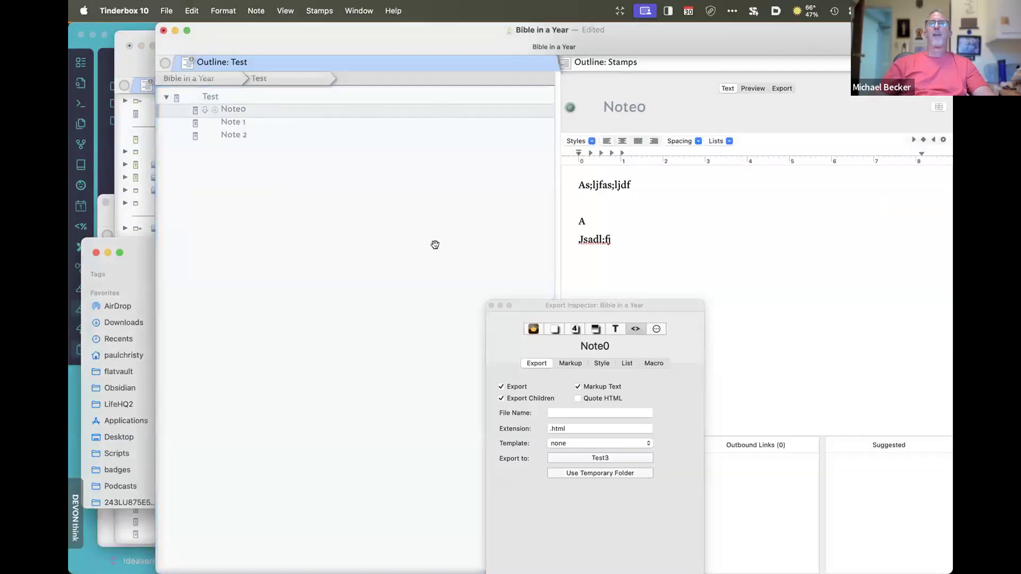
left_click(132, 245)
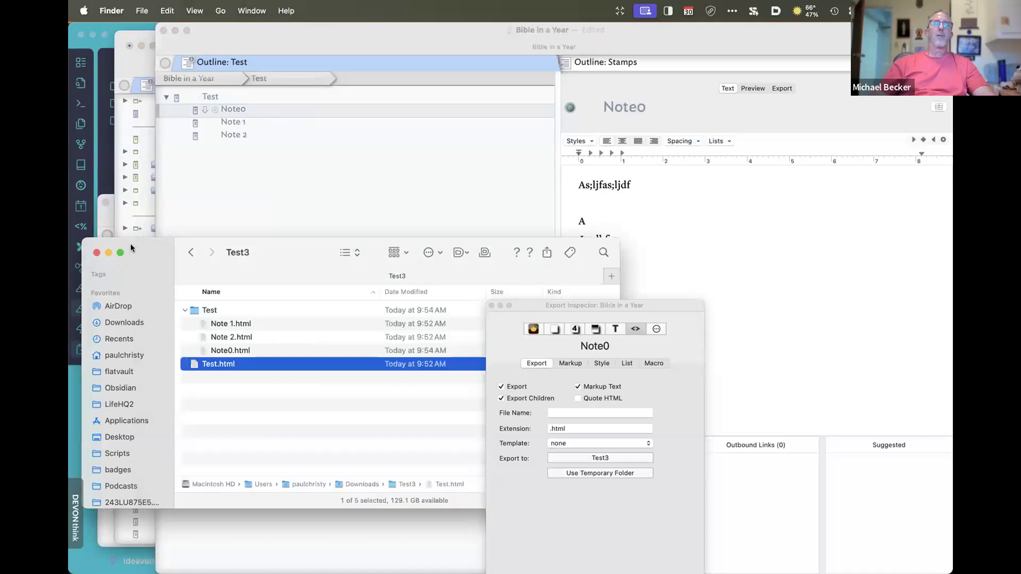
left_click(250, 352)
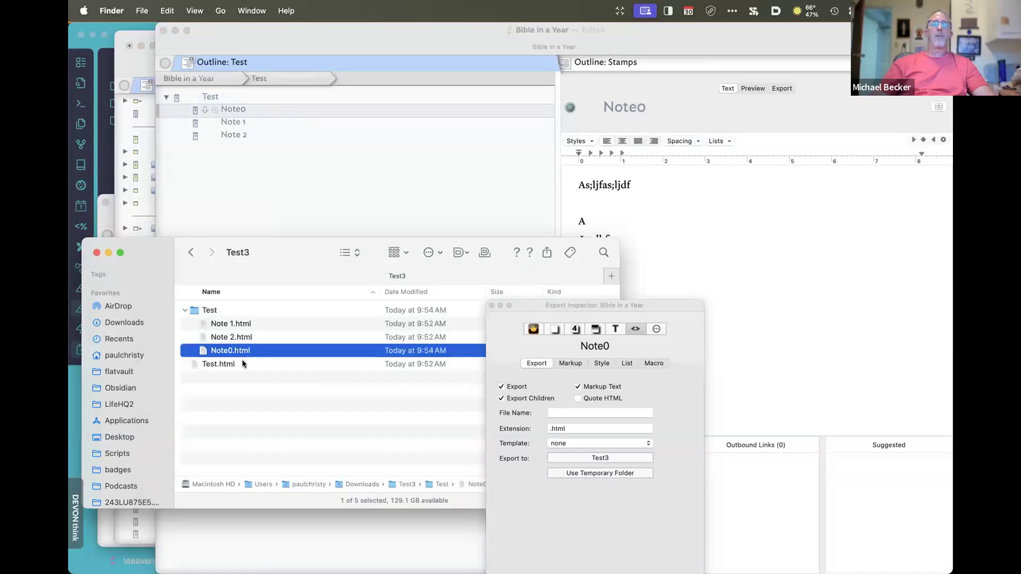
Move the outdated Test.html in Finder to the Trash, and preview the Test note in Tinderbox
left_click(233, 366)
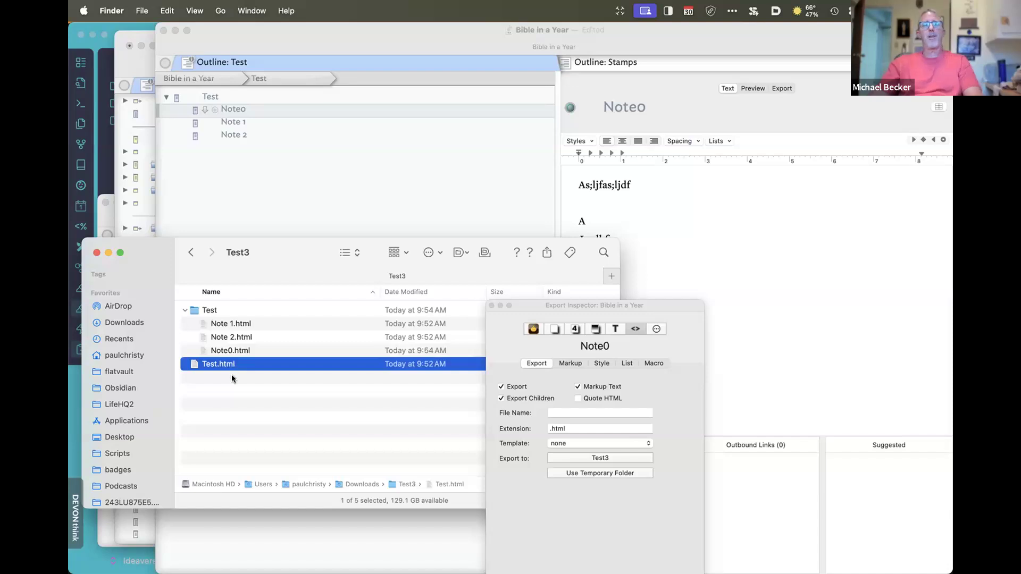
right_click(222, 365)
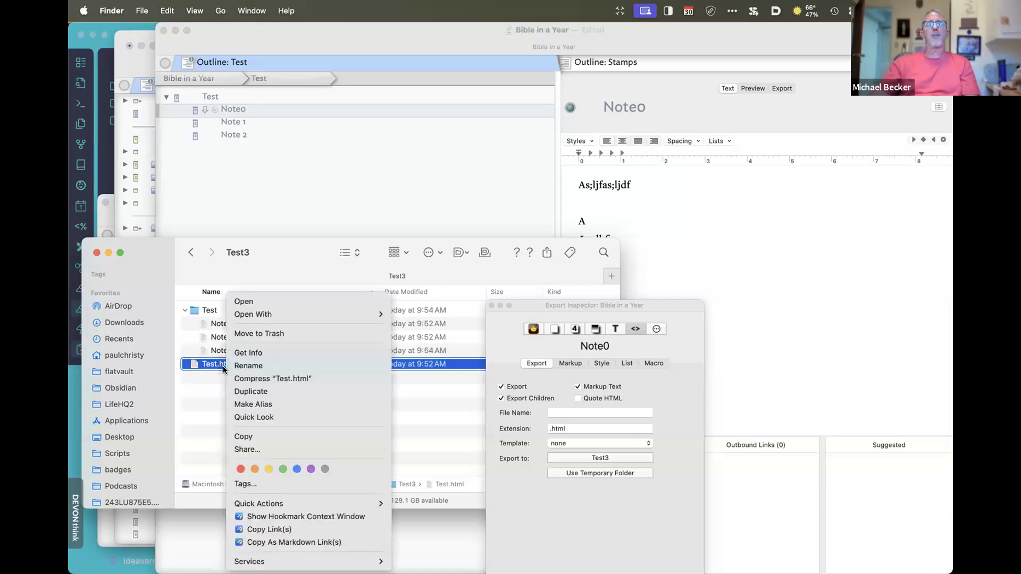
left_click(290, 334)
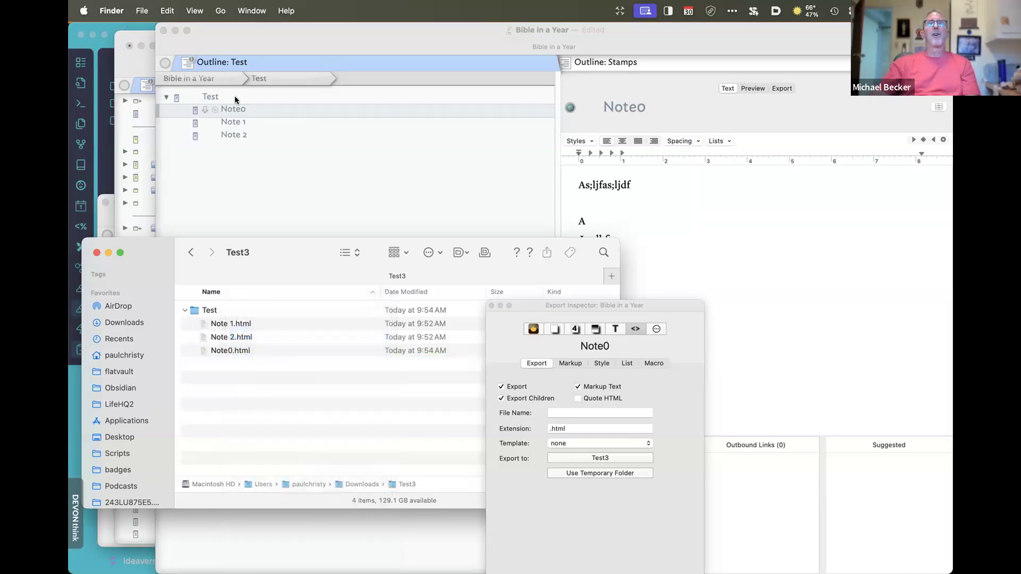
left_click(236, 97)
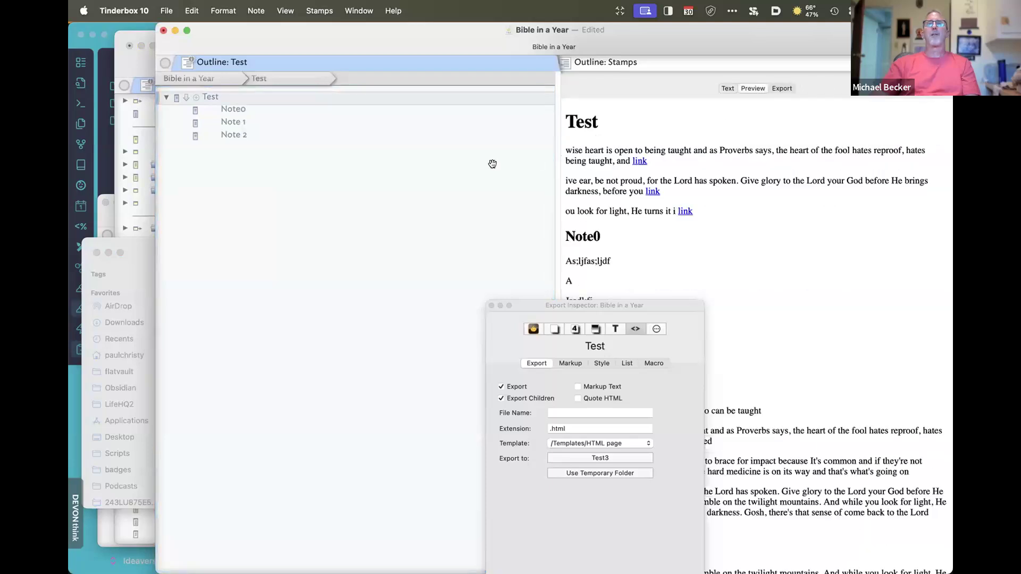
Return to Finder's Test3 folder and open the newly exported Test.html with Safari
left_click(132, 66)
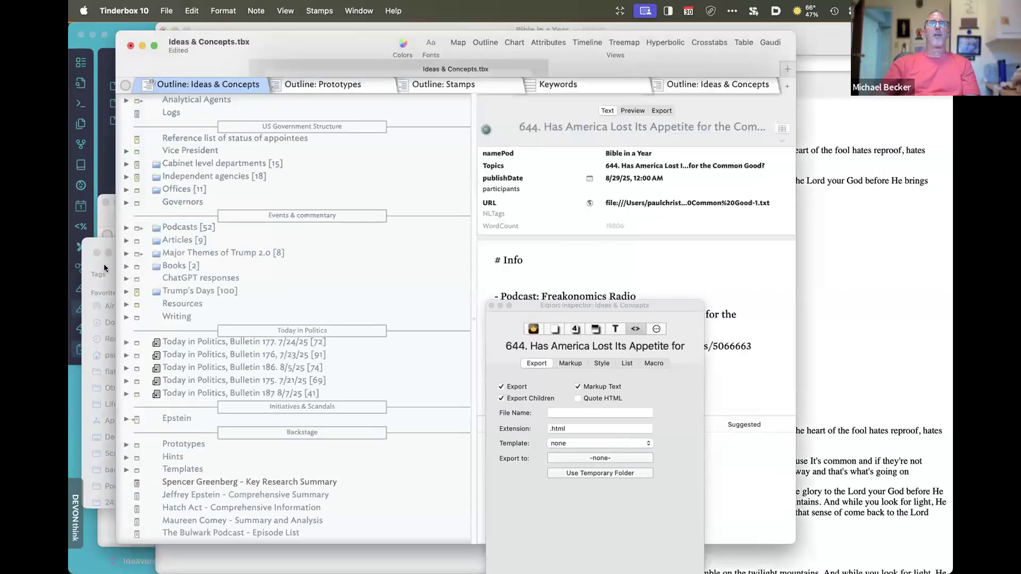
left_click(107, 242)
left_click(222, 364)
right_click(223, 364)
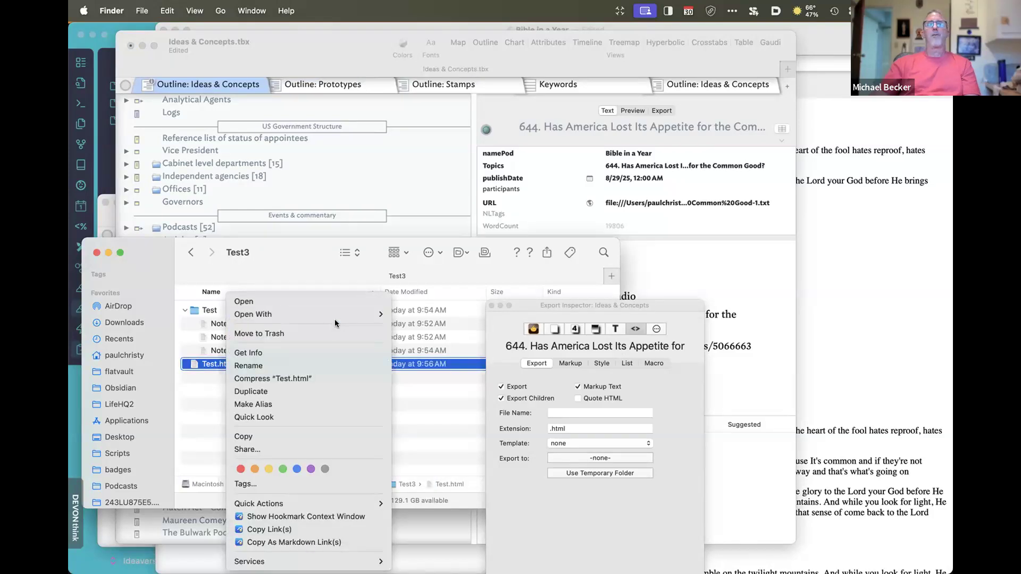
mouse_move(337, 315)
left_click(421, 314)
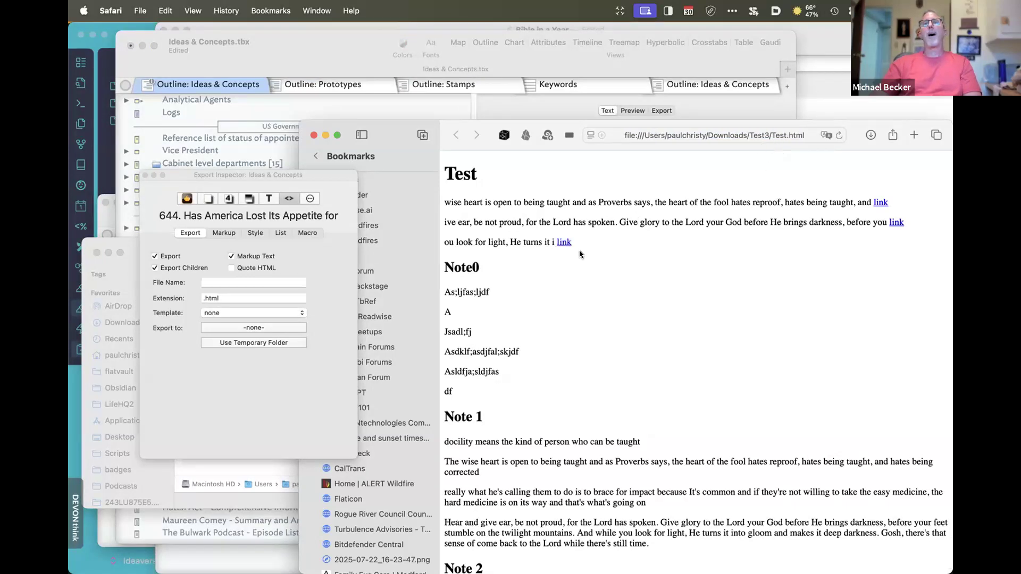
Copy the third source link on the Test page, paste it into Safari's address field and highlight its %202 ending
right_click(560, 243)
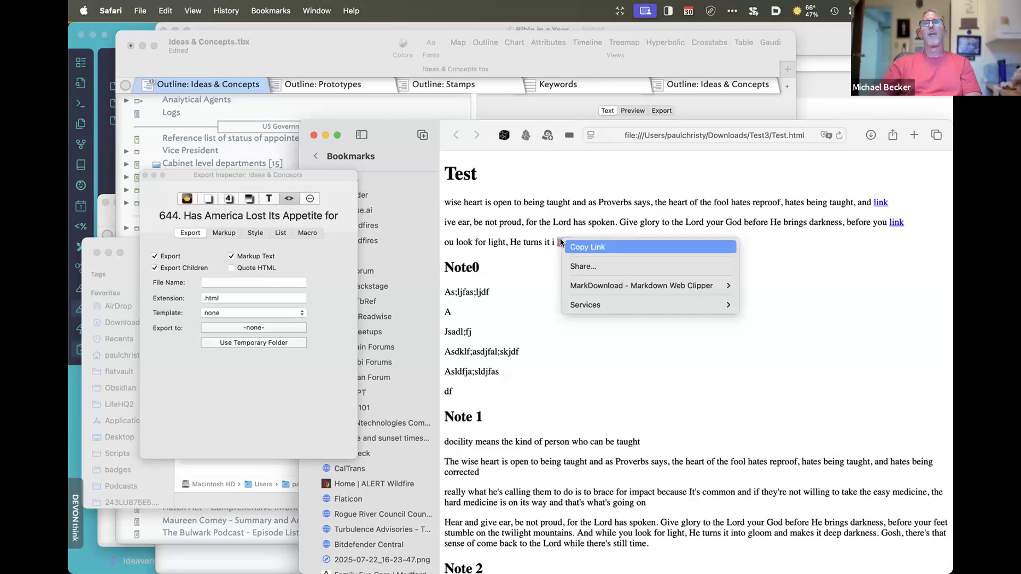
left_click(568, 247)
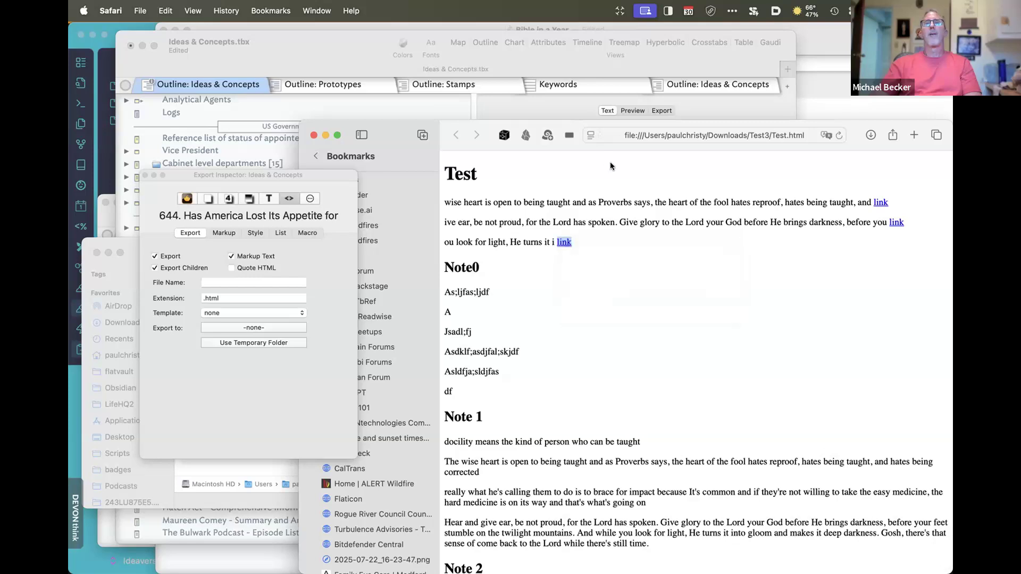
left_click(671, 136)
type("file:///Test/Note%202")
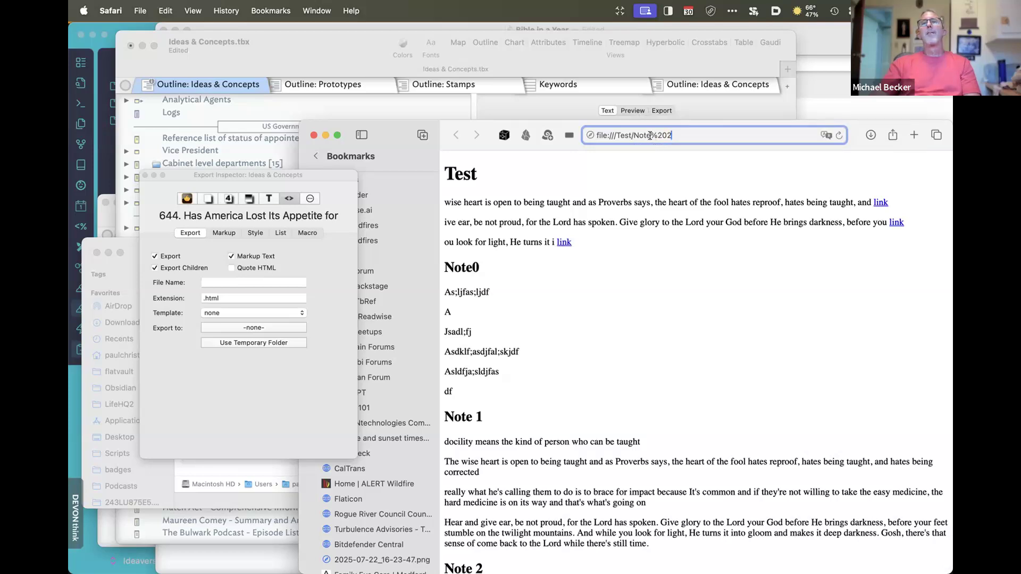
left_click_drag(665, 136, 672, 168)
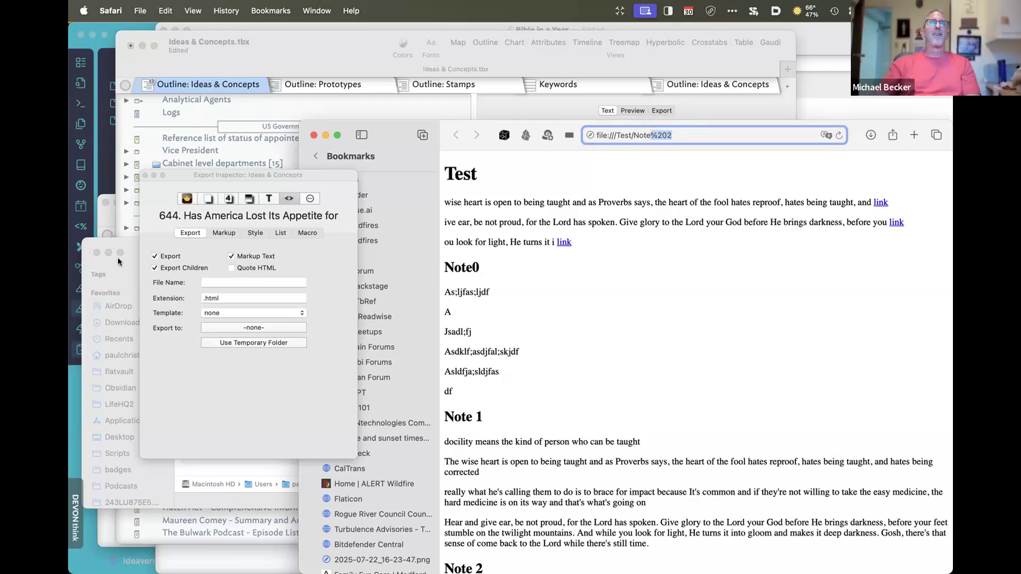
Return to Tinderbox's Bible in a Year document and examine the space in the Note 2 link path in Test's export code
left_click_drag(209, 179, 460, 229)
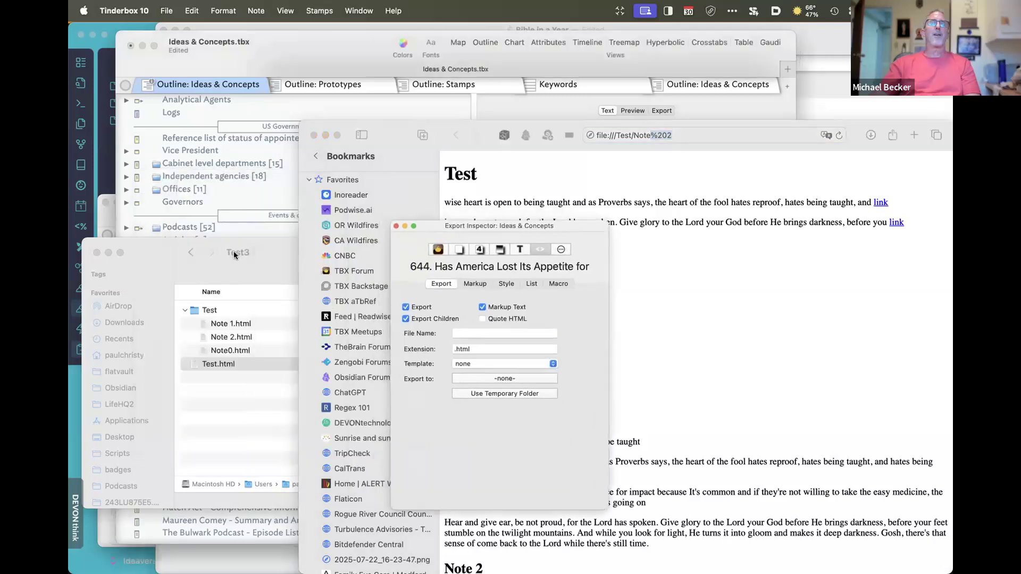
left_click(240, 53)
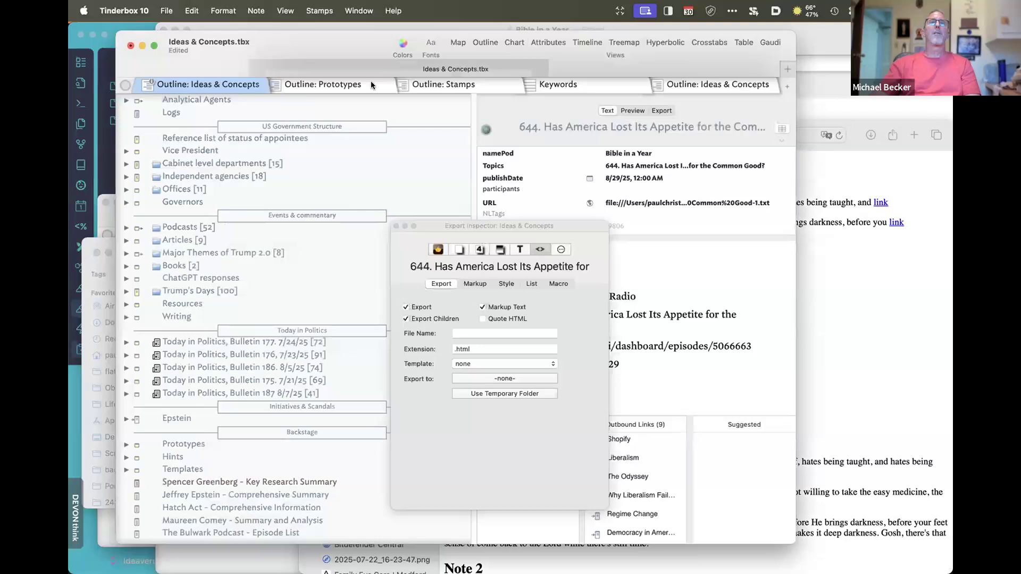
left_click_drag(264, 43, 398, 184)
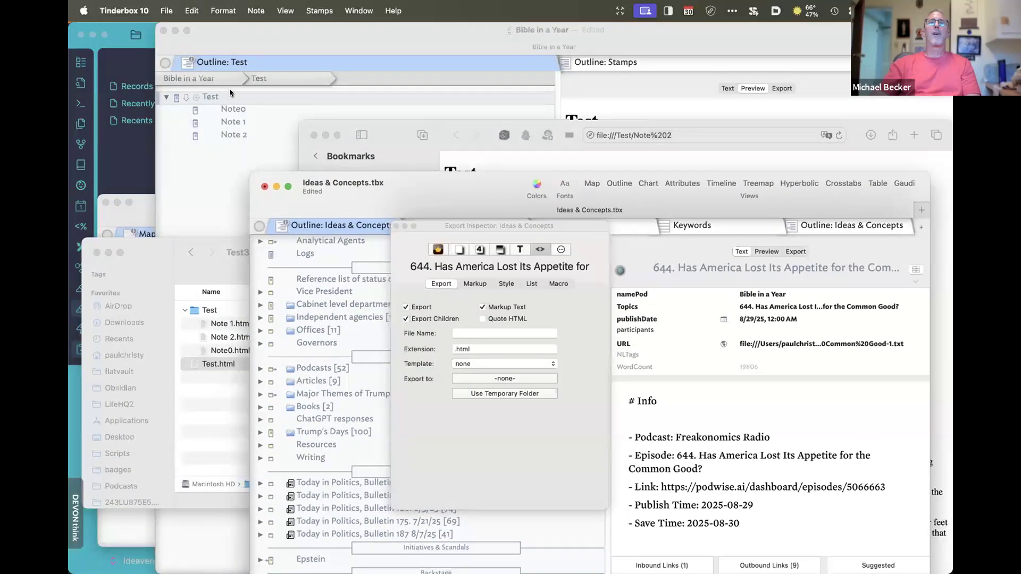
left_click(231, 92)
left_click(298, 101)
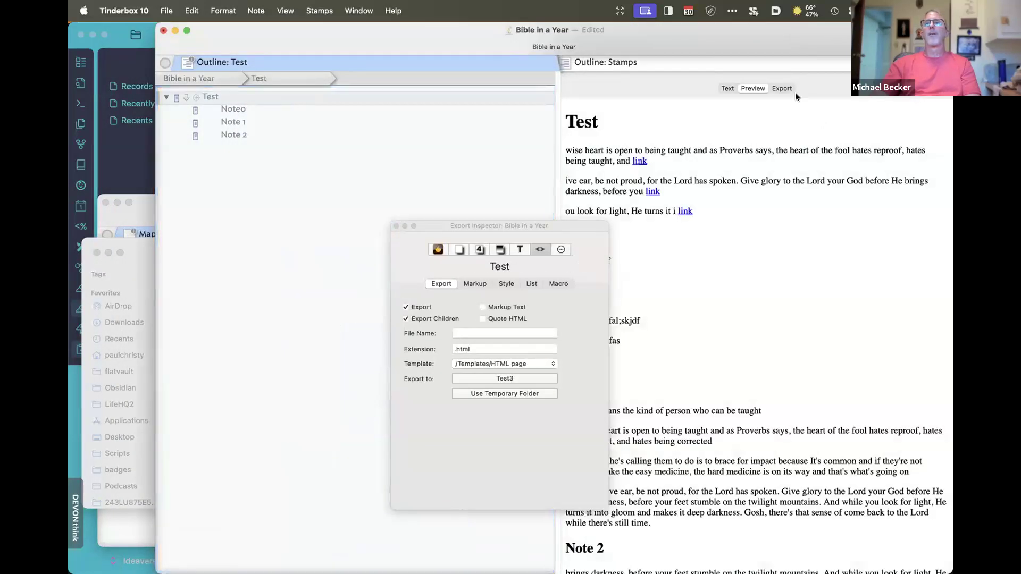
left_click(782, 88)
left_click_drag(582, 222, 438, 218)
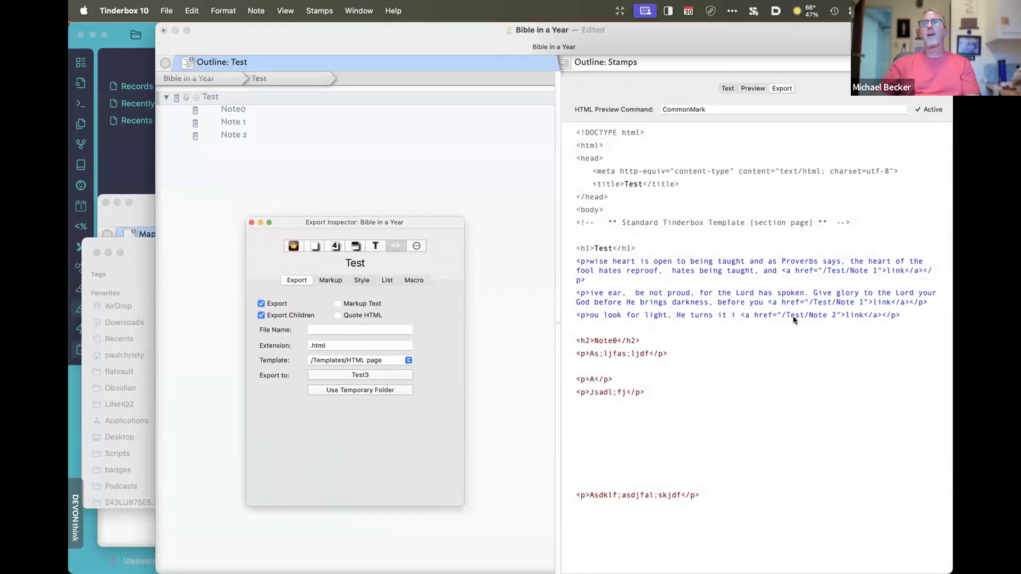
left_click(827, 314)
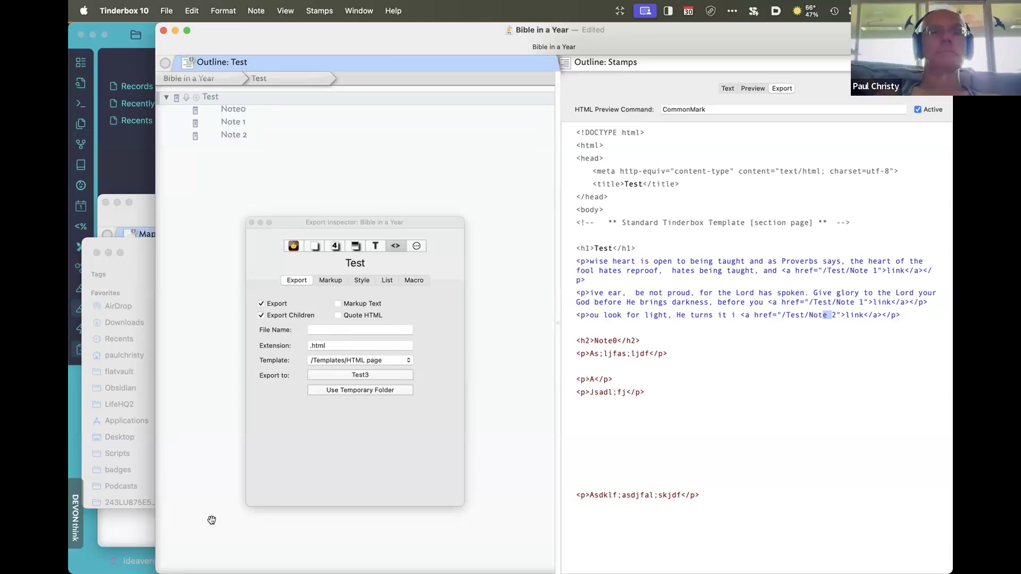
Switch to Safari, search Google for "teachable 5cs school" and open the 5Cs of Knowledge Management site on Teachable
key("super+Tab")
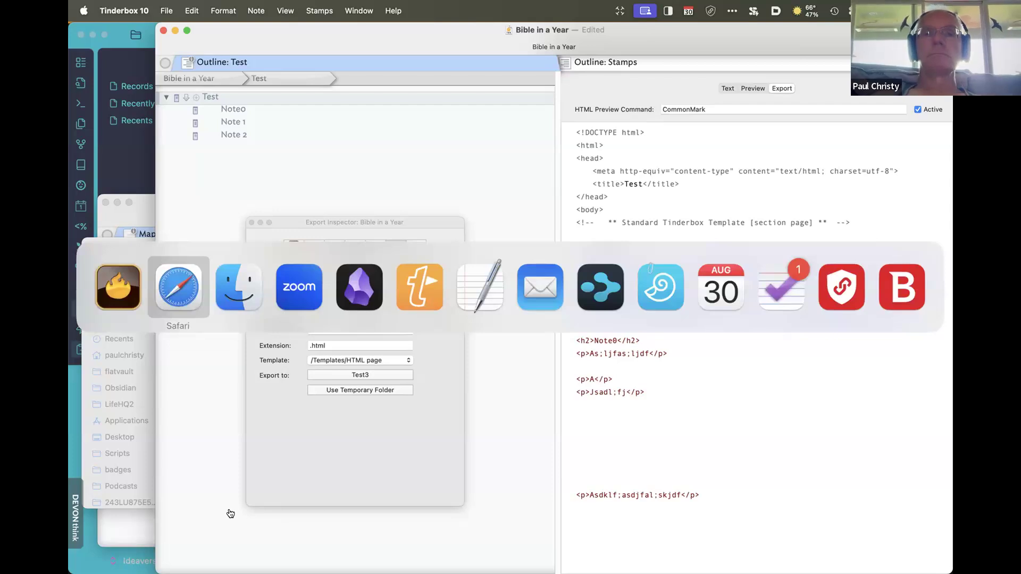
left_click_drag(681, 128, 572, 126)
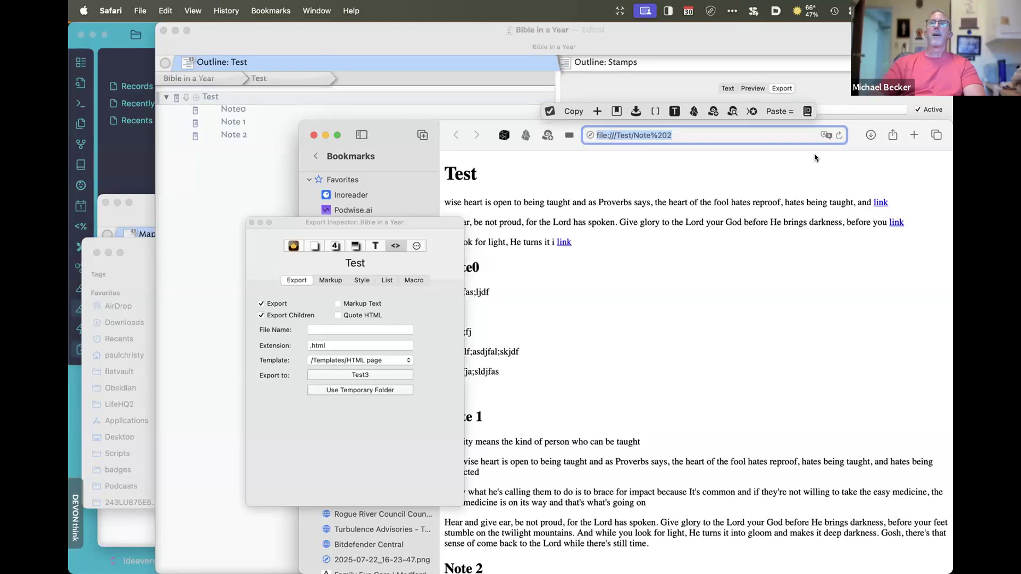
left_click(581, 135)
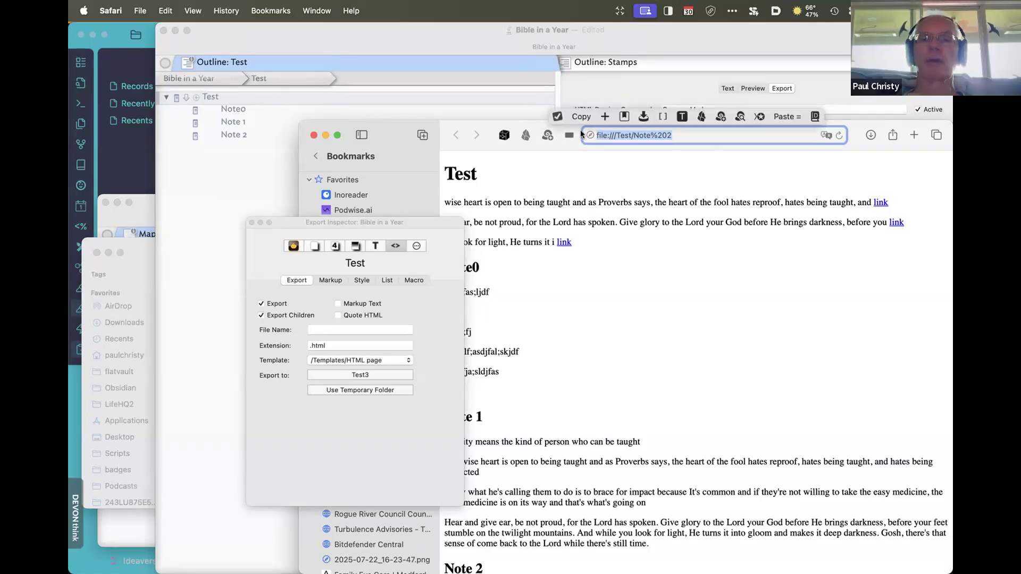
type("teachable ")
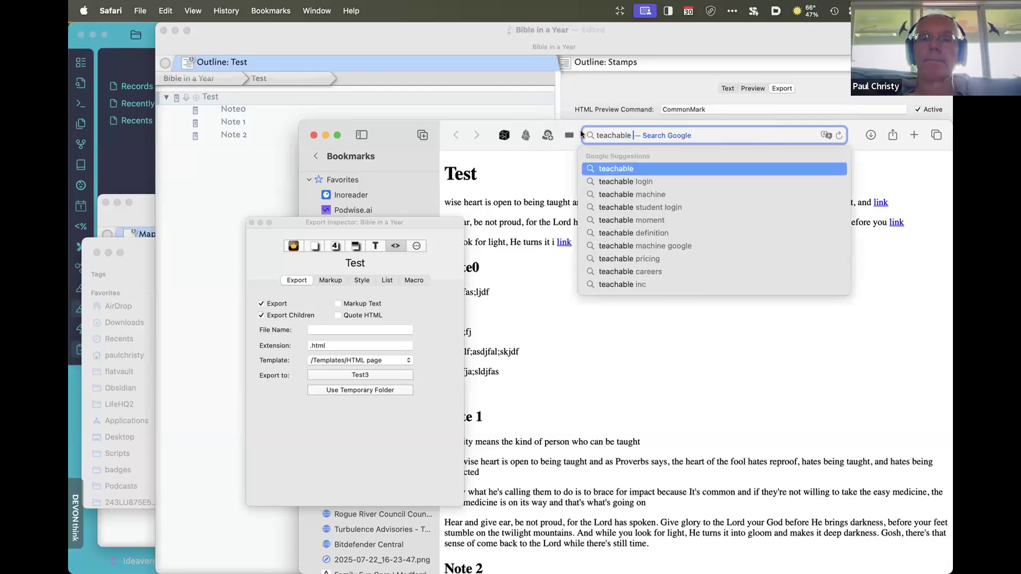
type("5cs school")
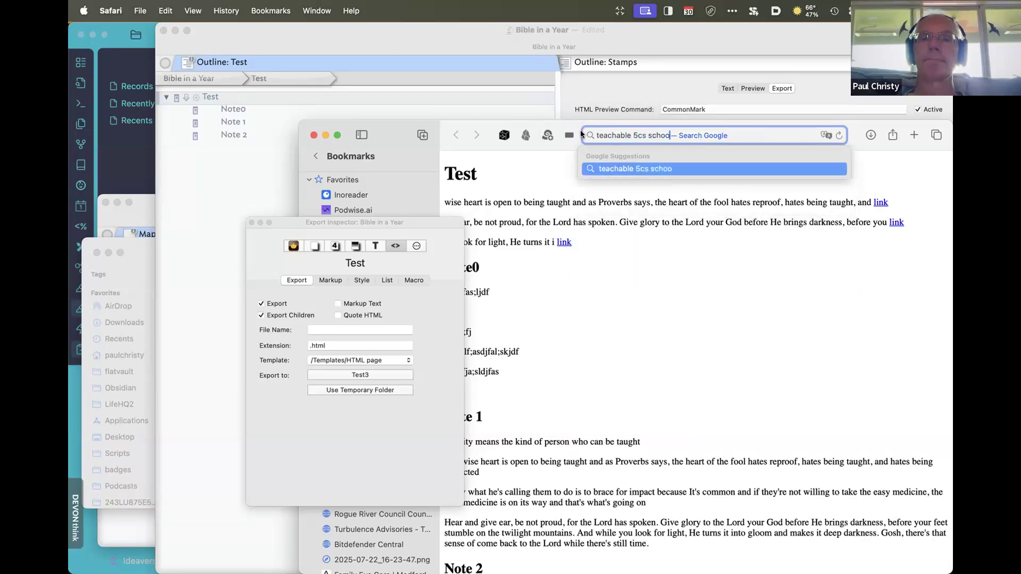
key("Return")
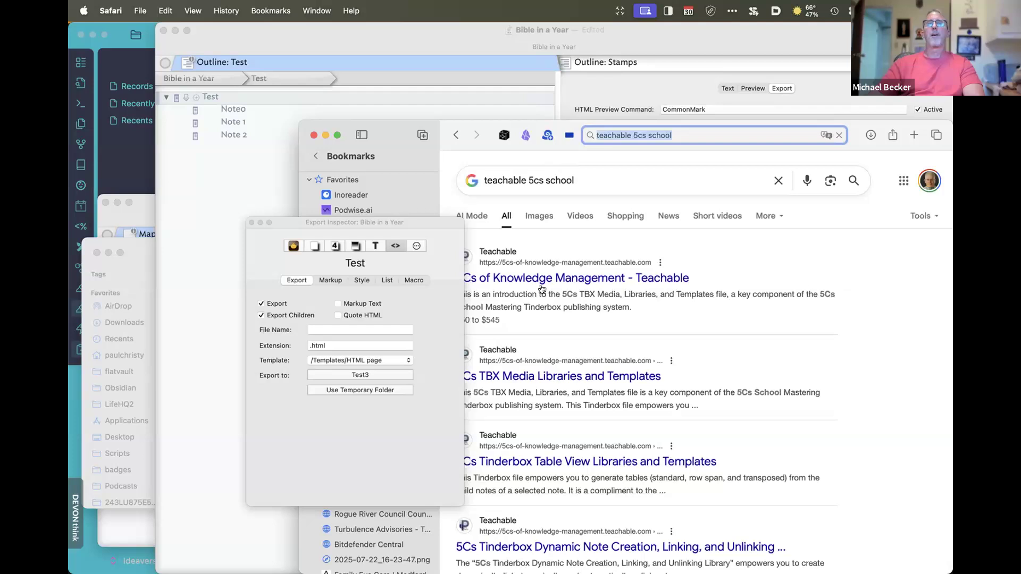
left_click(557, 283)
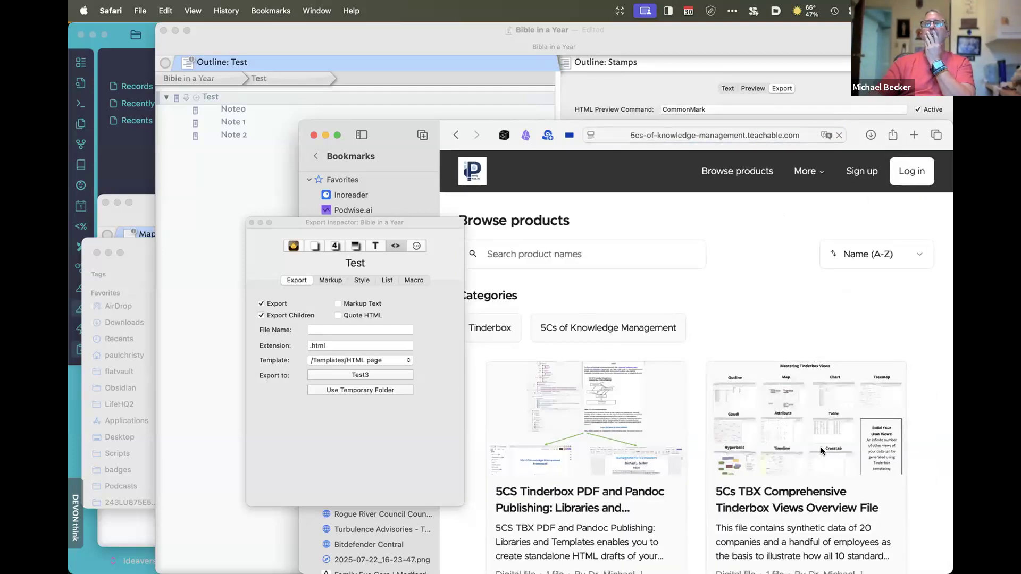
Look through the 5Cs product catalogue and enlarge the Safari window to show more of it
scroll(767, 486, "down", 2)
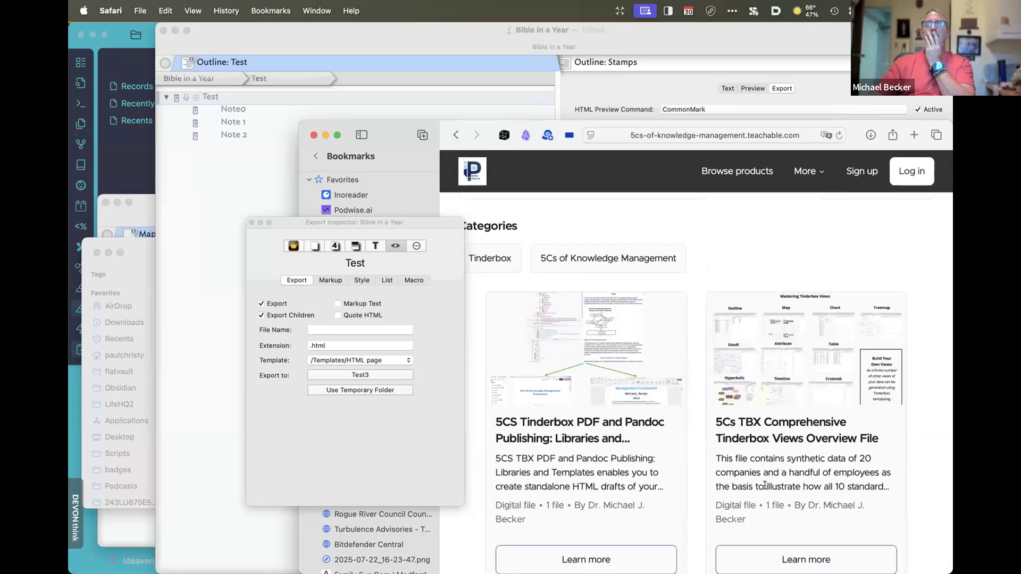
scroll(764, 486, "down", 10)
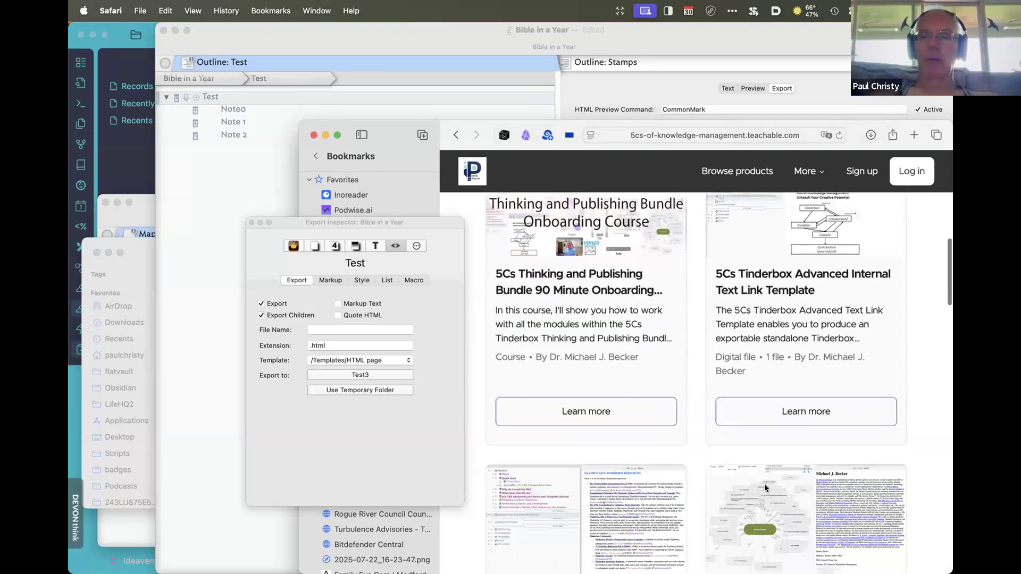
scroll(764, 487, "down", 6)
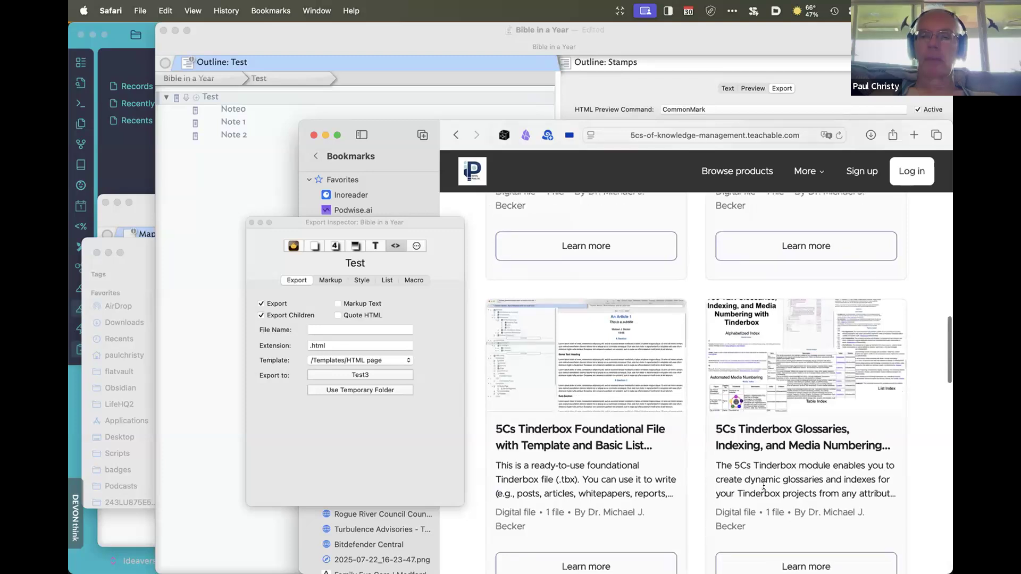
scroll(764, 486, "down", 15)
left_click_drag(417, 120, 255, 23)
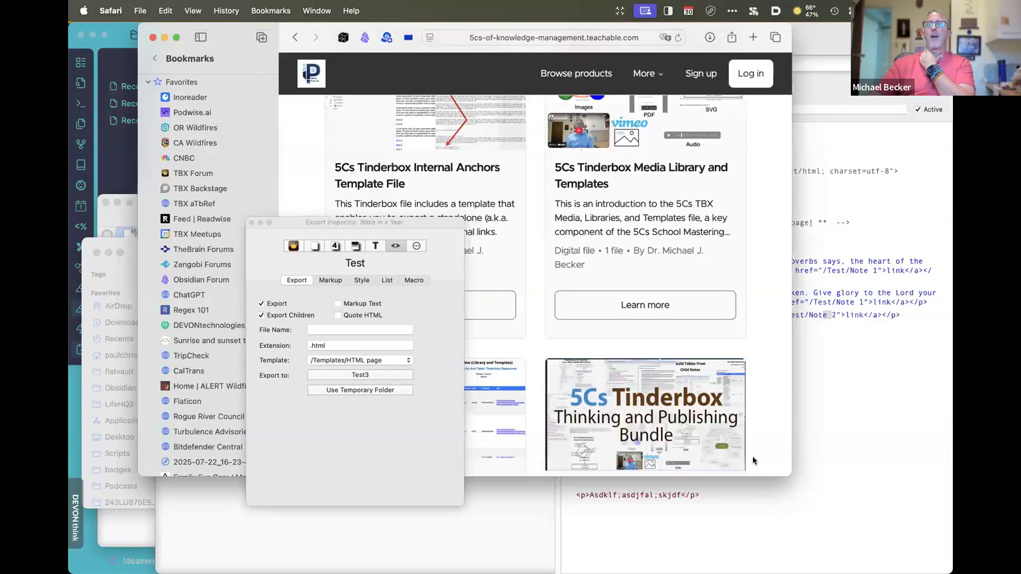
left_click_drag(792, 476, 951, 571)
scroll(700, 494, "down", 1)
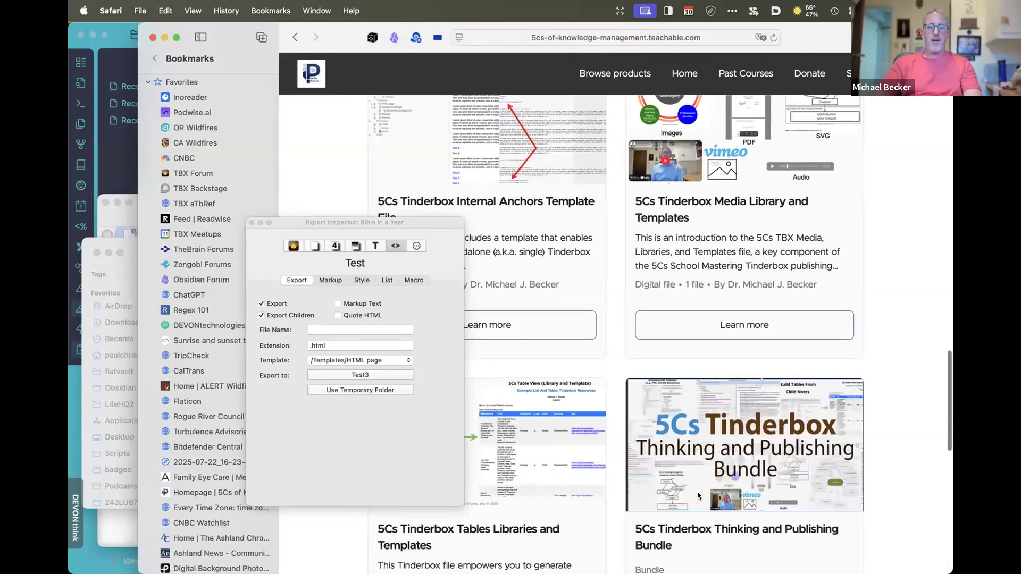
Search the 5Cs product catalogue page for "relative"
key("super+f")
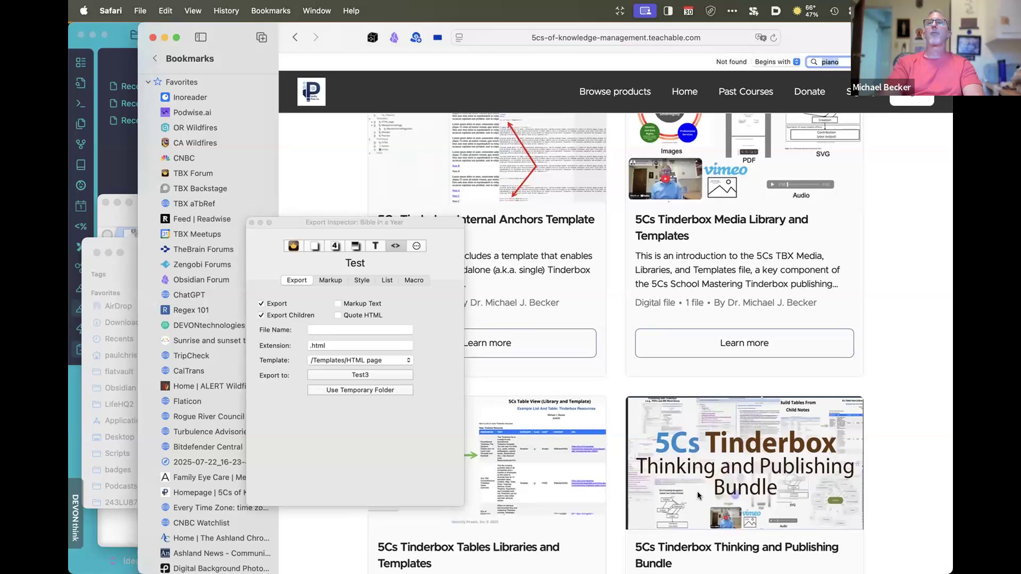
type("rel")
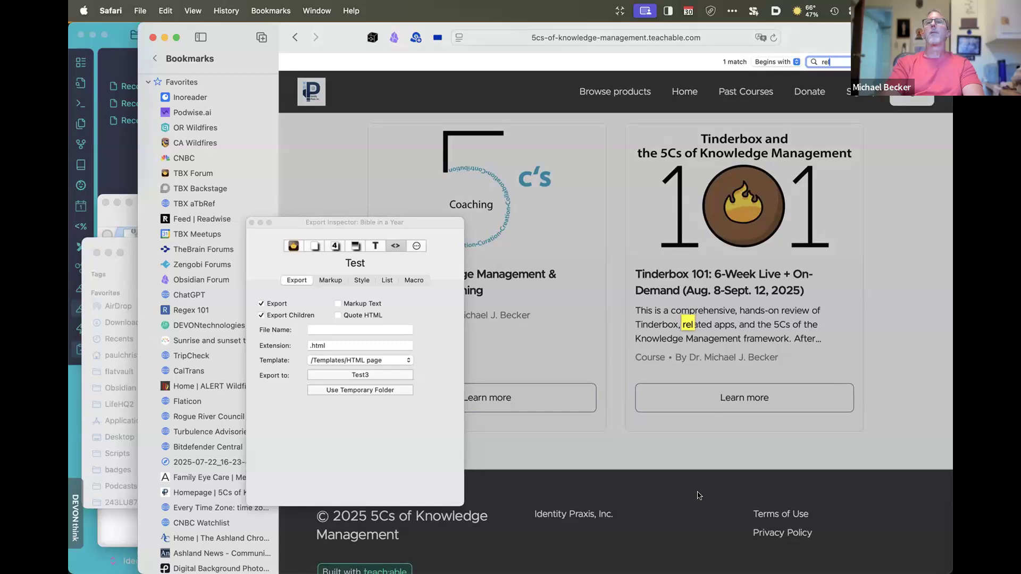
type("ative")
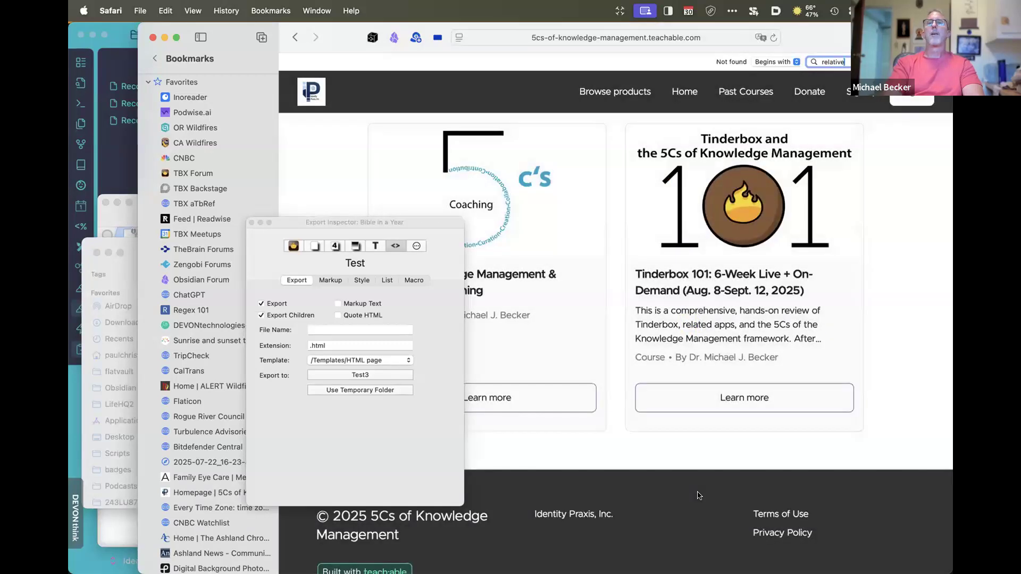
View the Tinderbox 101 course page, and return to all products to find the 5Cs Tinderbox Advanced Internal Text Link Template
left_click(729, 407)
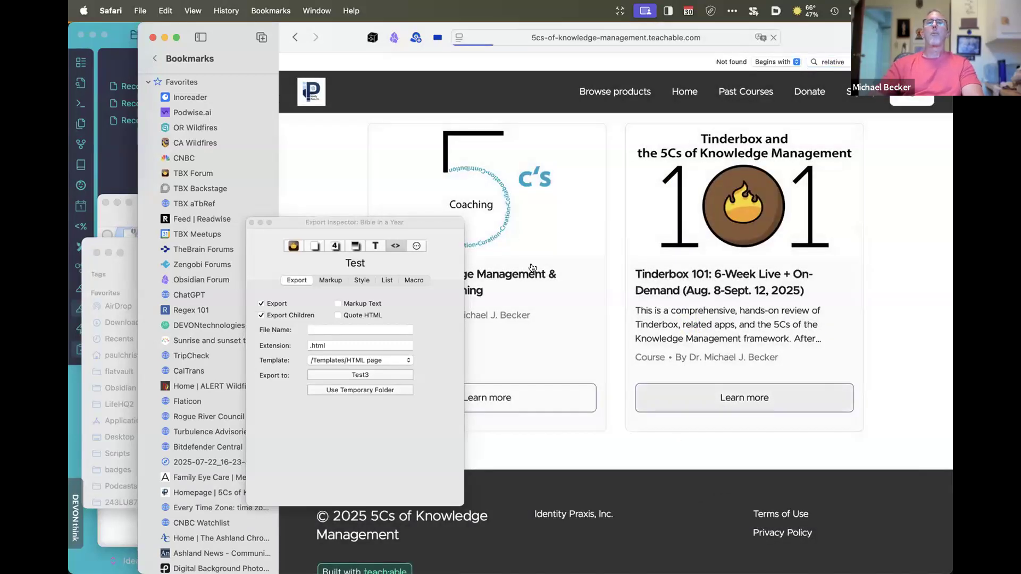
left_click_drag(405, 224, 238, 223)
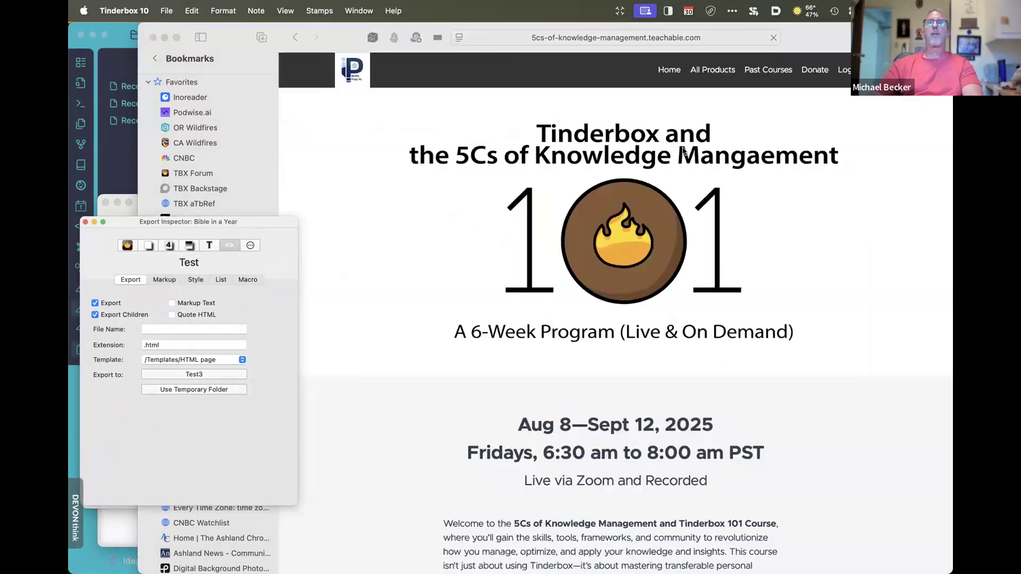
left_click(727, 71)
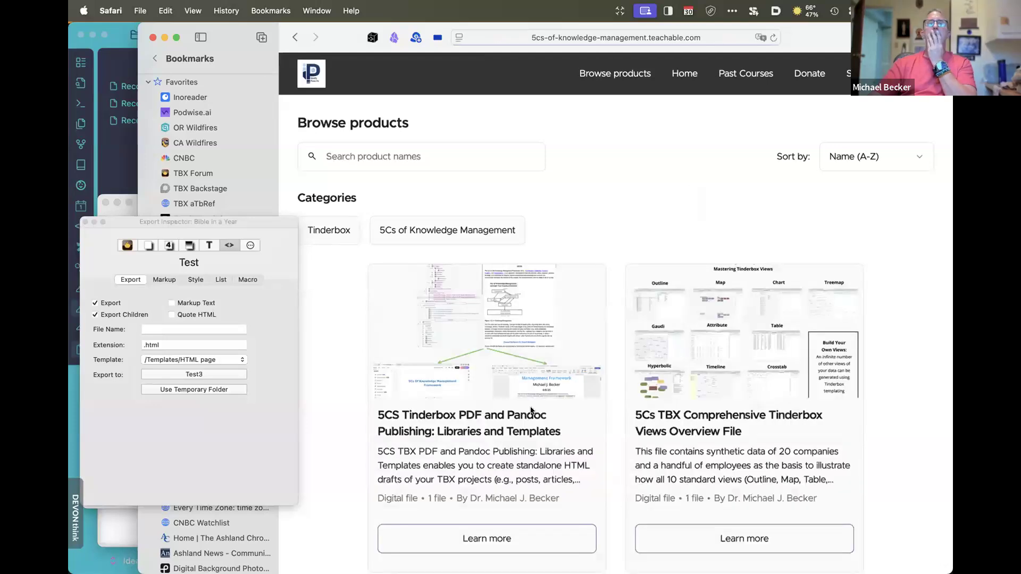
scroll(713, 450, "down", 5)
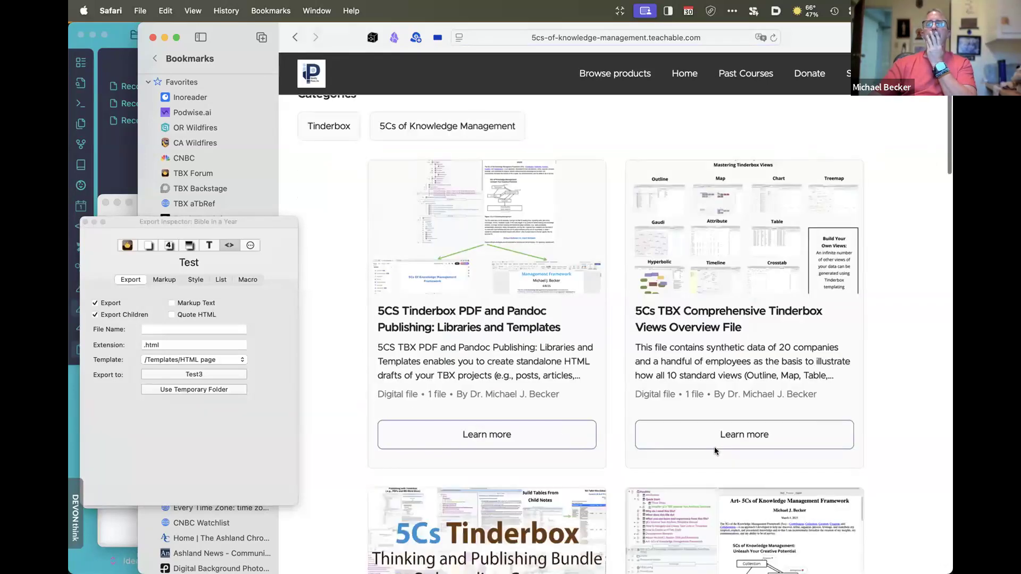
scroll(619, 458, "down", 2)
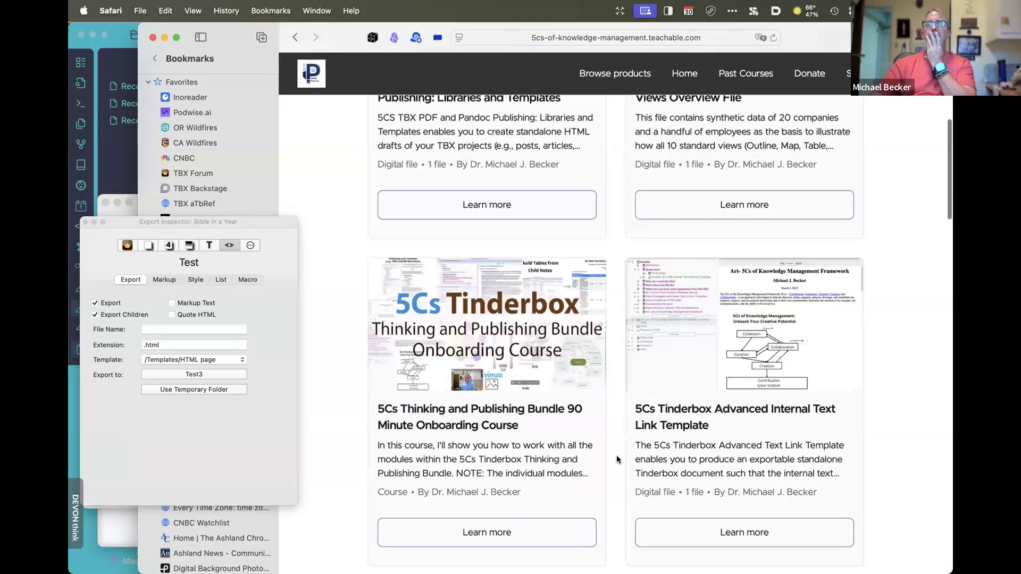
scroll(617, 460, "down", 1)
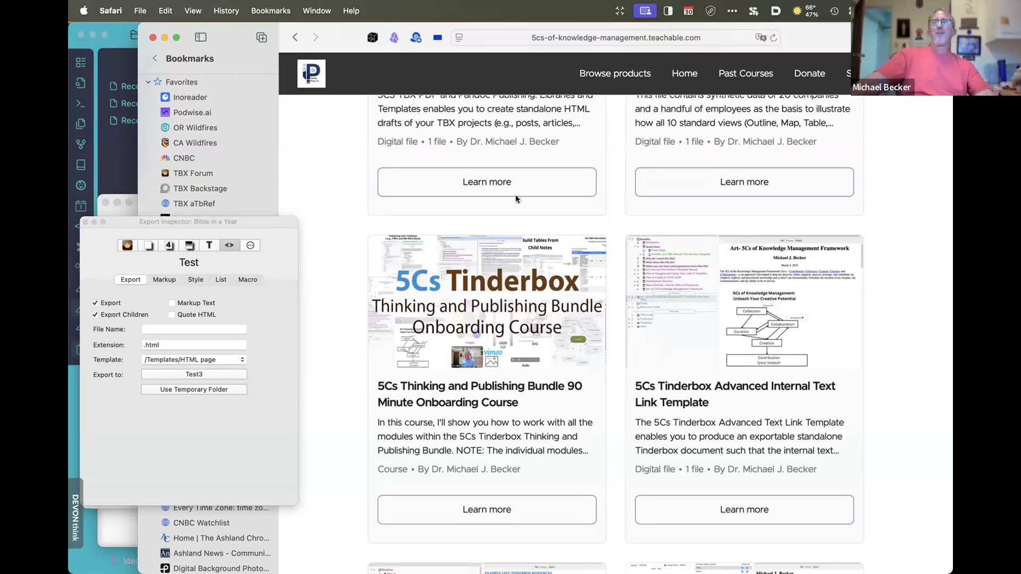
Return to Tinderbox, show the Test note's text and expand the outline view to the whole Bible in a Year document
left_click_drag(340, 37, 530, 214)
left_click(367, 59)
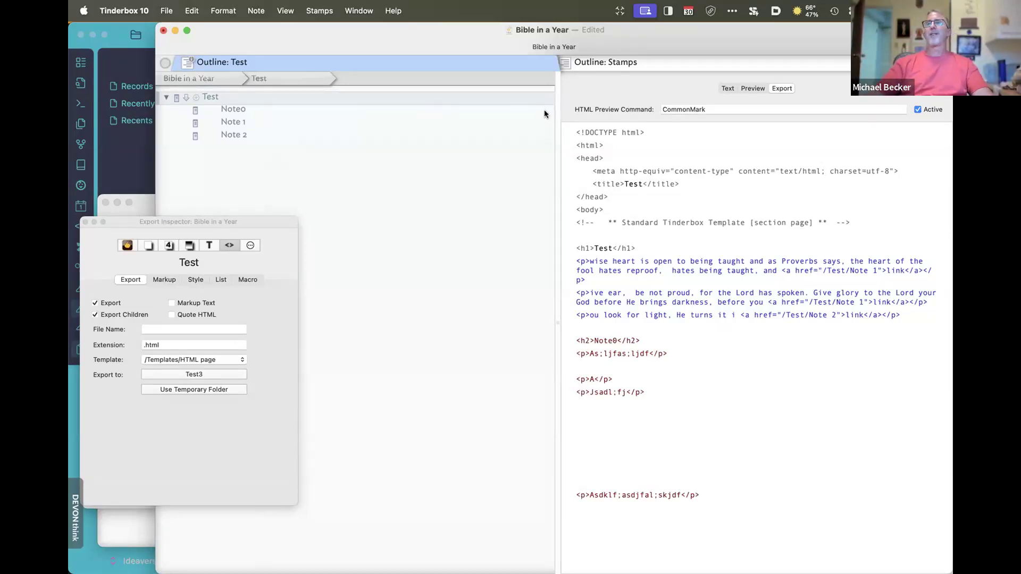
left_click(746, 87)
left_click(727, 88)
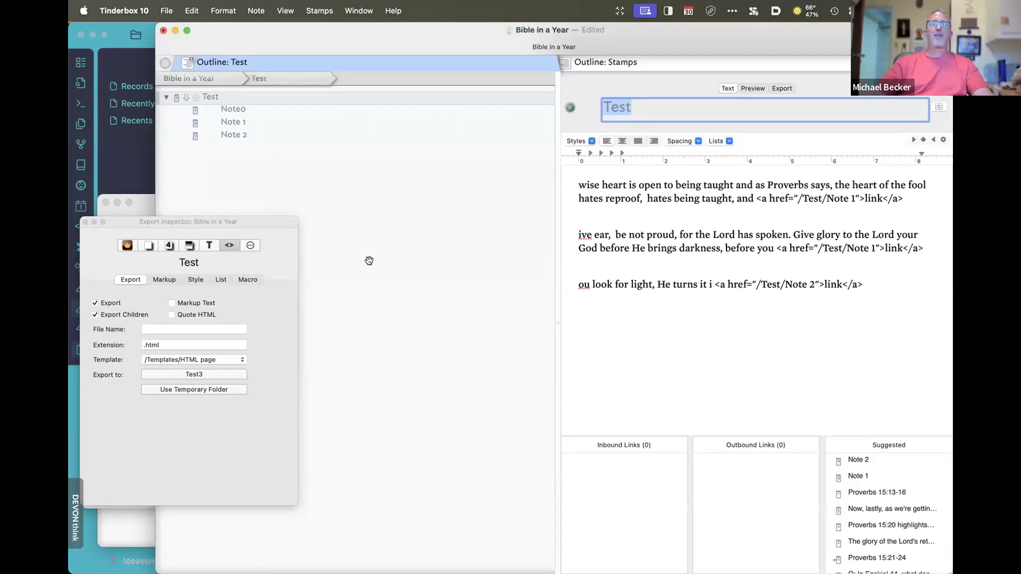
left_click(207, 80)
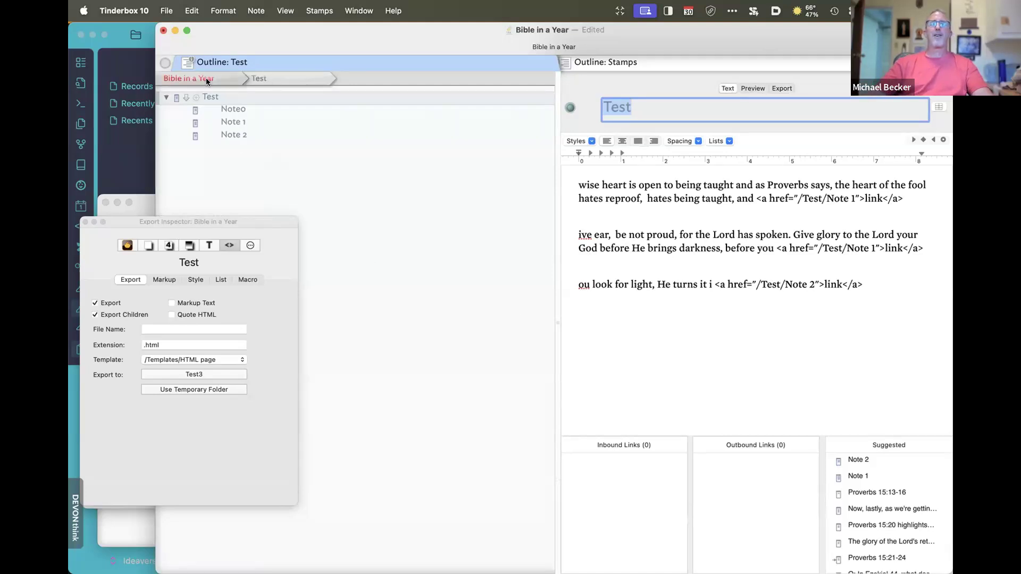
Open the "Replace Text with highlights" stamp in the Document Inspector and enlarge the inspector to show its full action code
left_click_drag(252, 218, 863, 259)
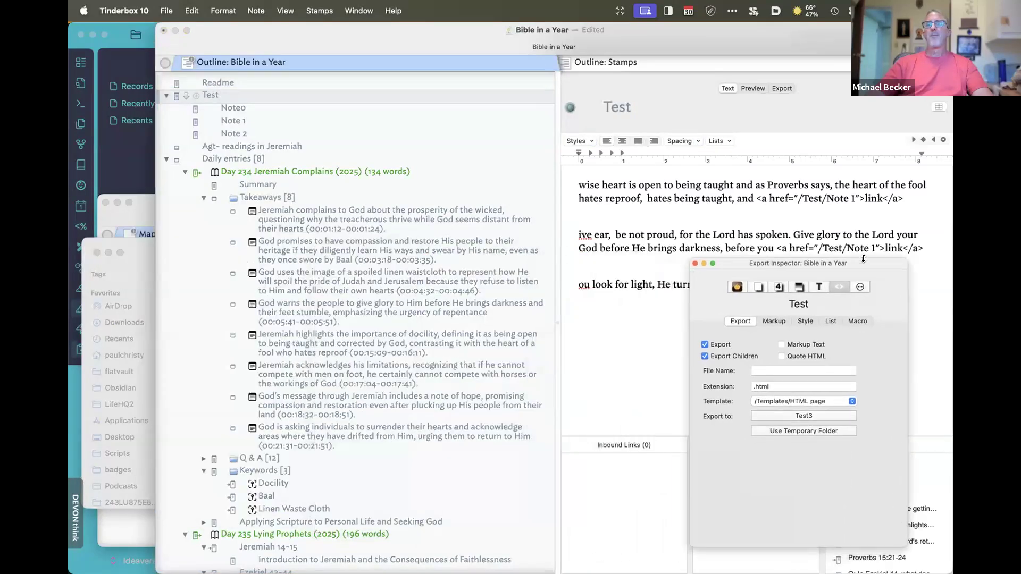
left_click(759, 285)
scroll(737, 391, "down", 2)
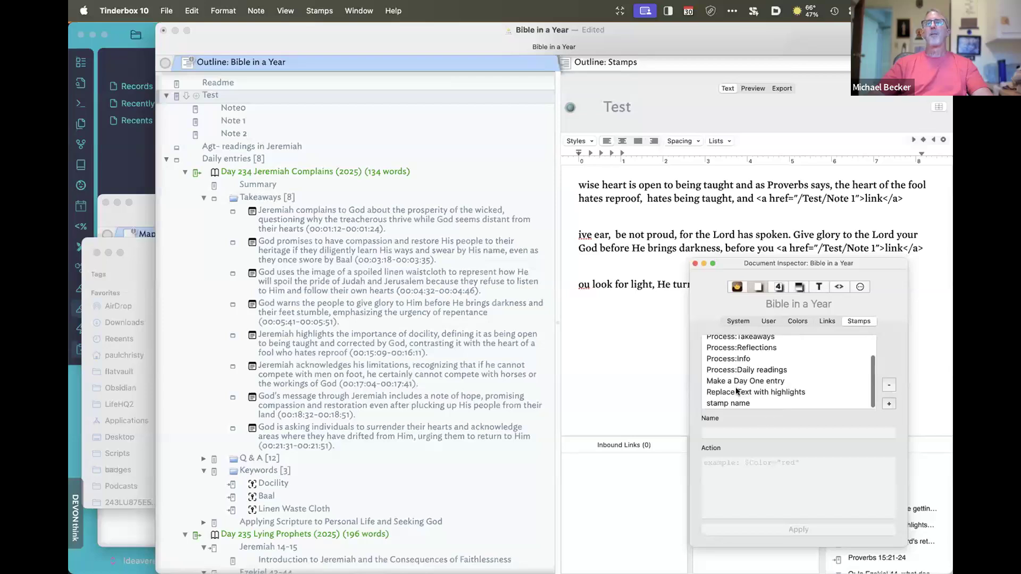
left_click(738, 393)
left_click_drag(796, 263, 600, 96)
left_click_drag(907, 514, 952, 551)
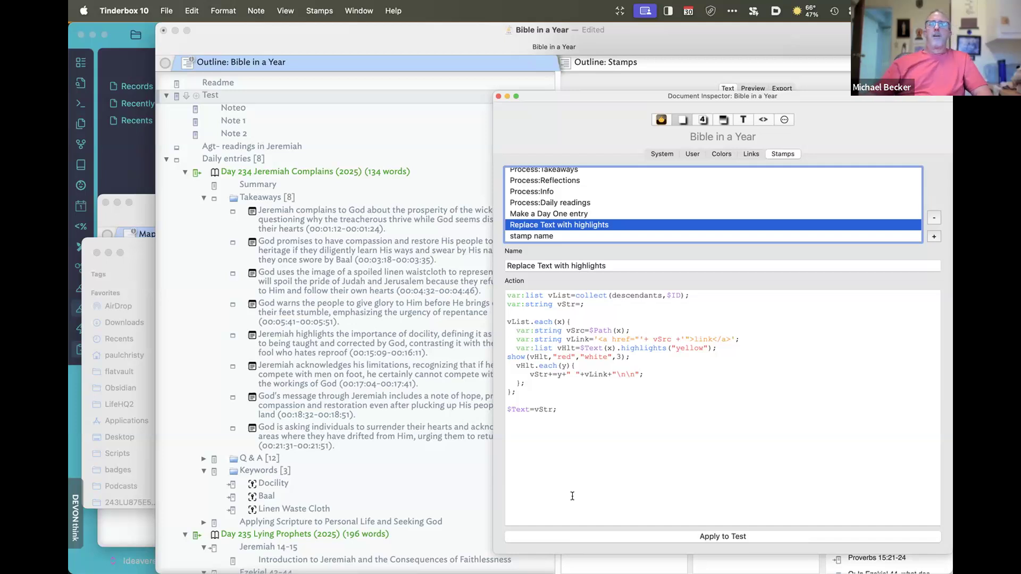
Check Zoom, and reposition Tinderbox's Document Inspector so the Test note's links are readable beside the stamp code
mouse_move(543, 572)
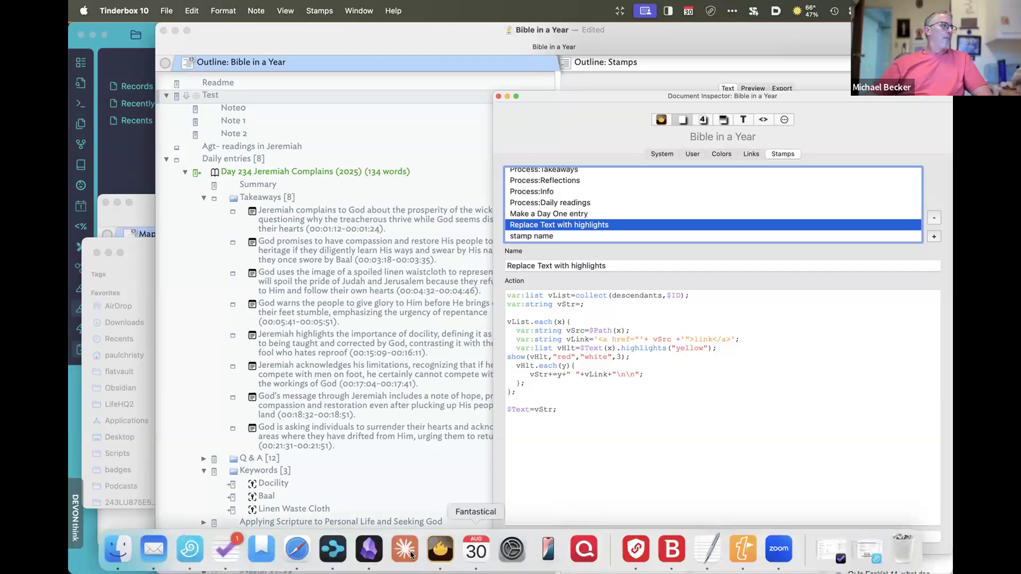
left_click(772, 556)
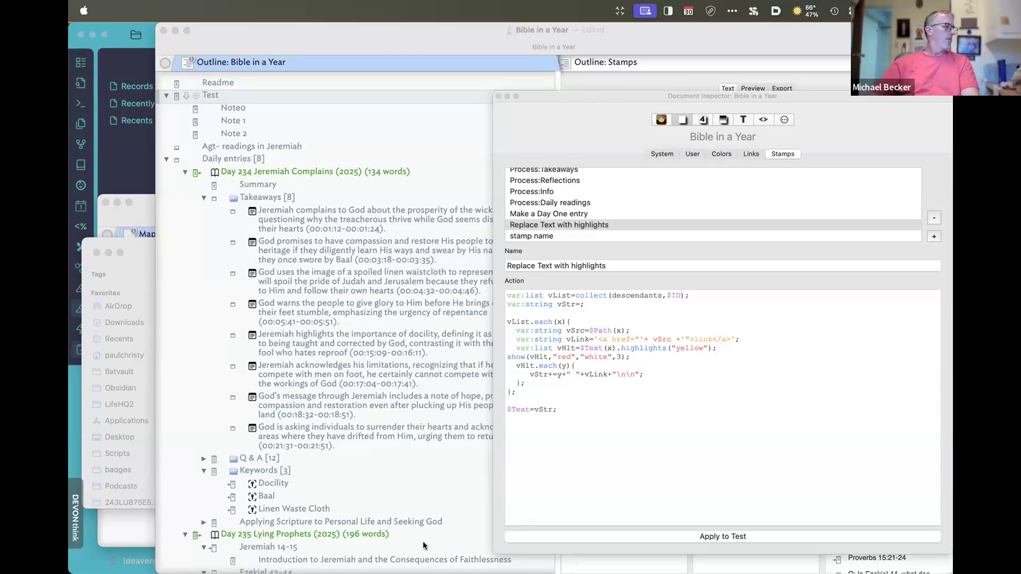
left_click_drag(637, 101, 407, 121)
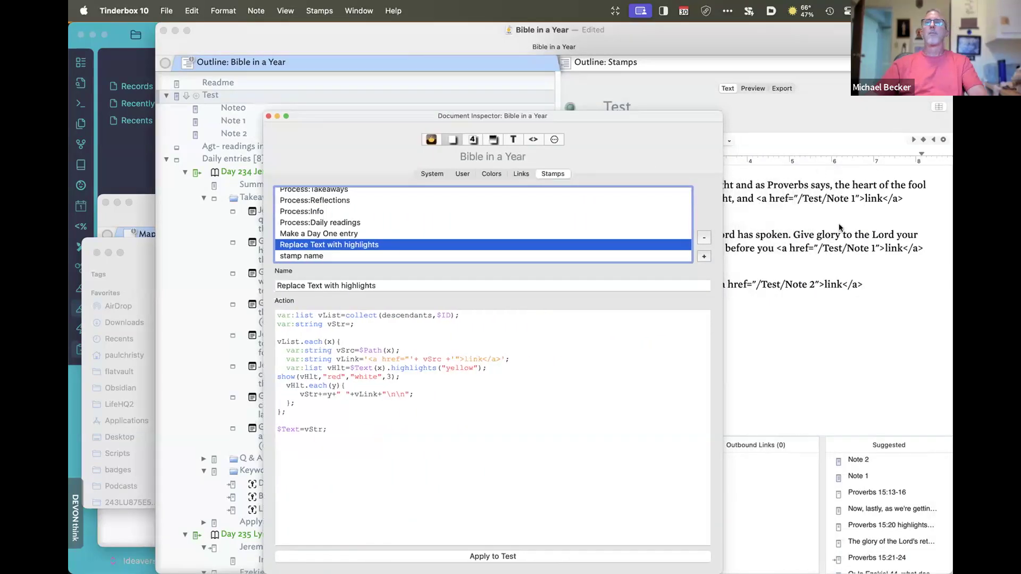